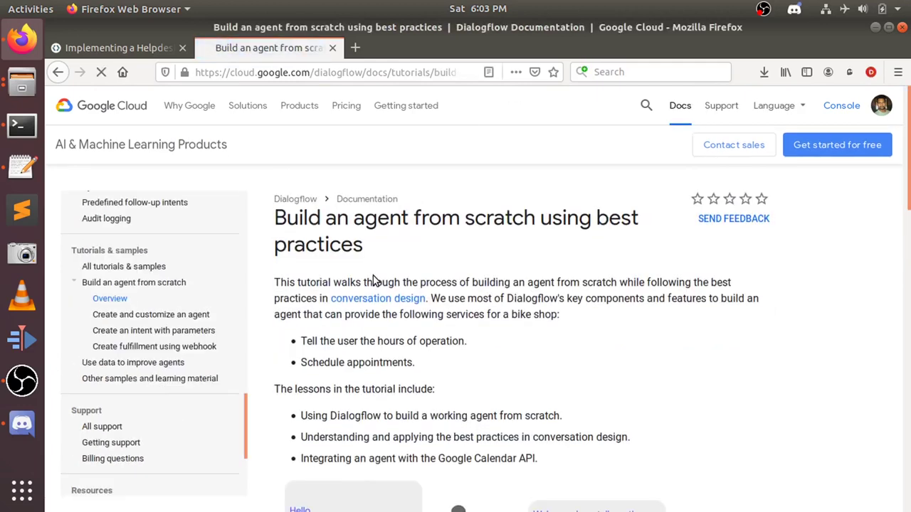
# Read through the Build an agent from scratch tutorial's services, lessons and example dialog, and close the page
pyautogui.scroll(-4, 374, 280)
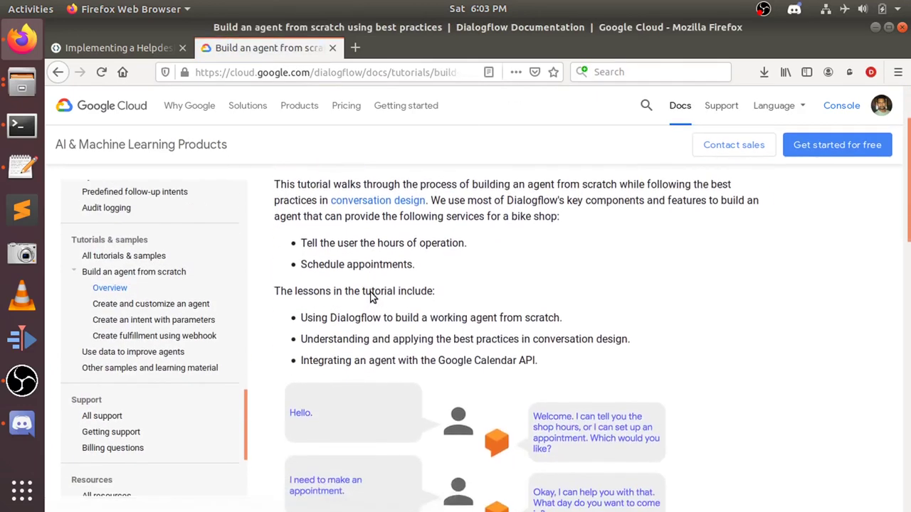
pyautogui.scroll(-1, 369, 302)
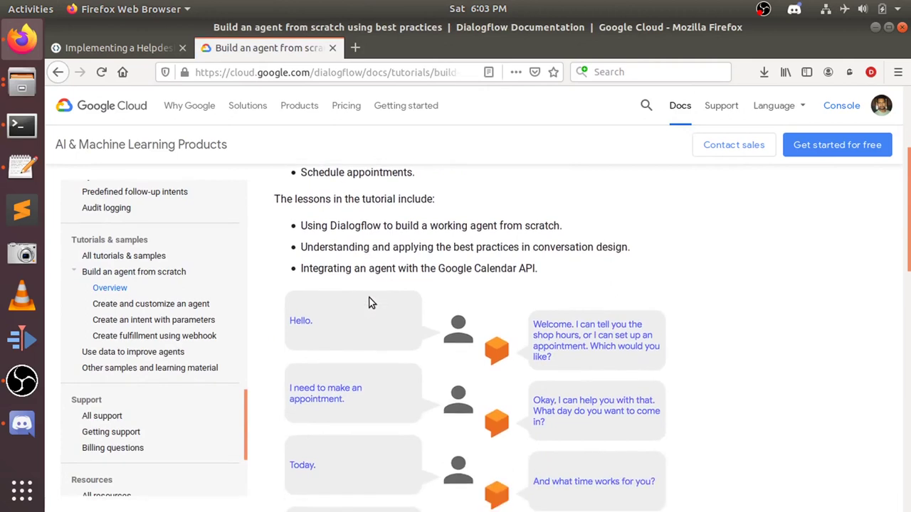
pyautogui.scroll(-4, 368, 302)
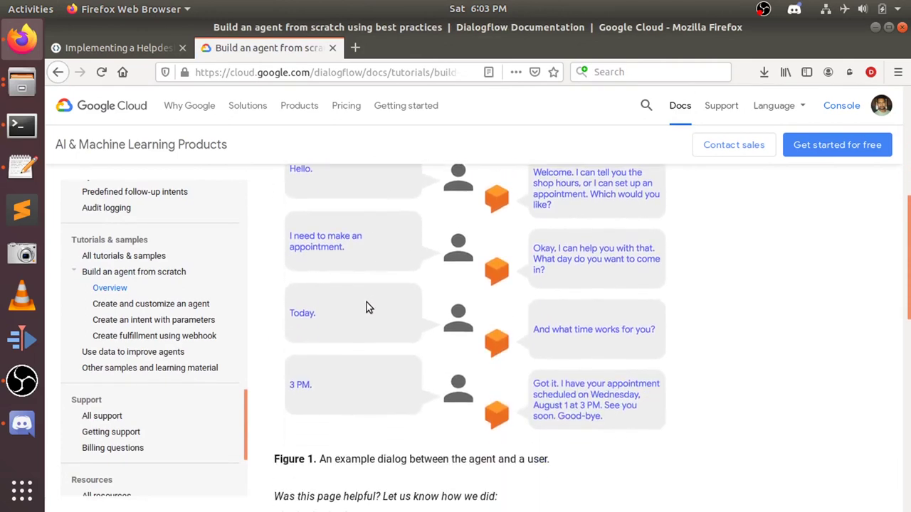
pyautogui.scroll(-5, 366, 307)
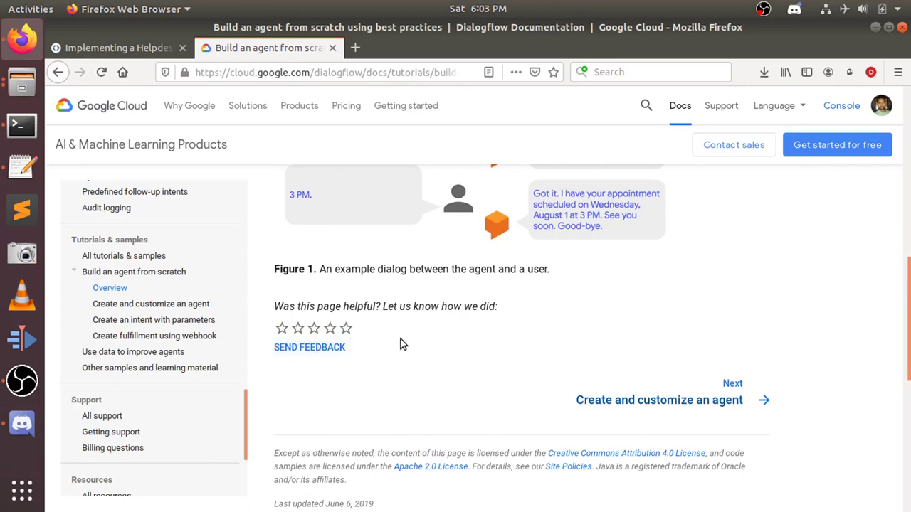
pyautogui.scroll(6, 435, 306)
pyautogui.scroll(4, 435, 306)
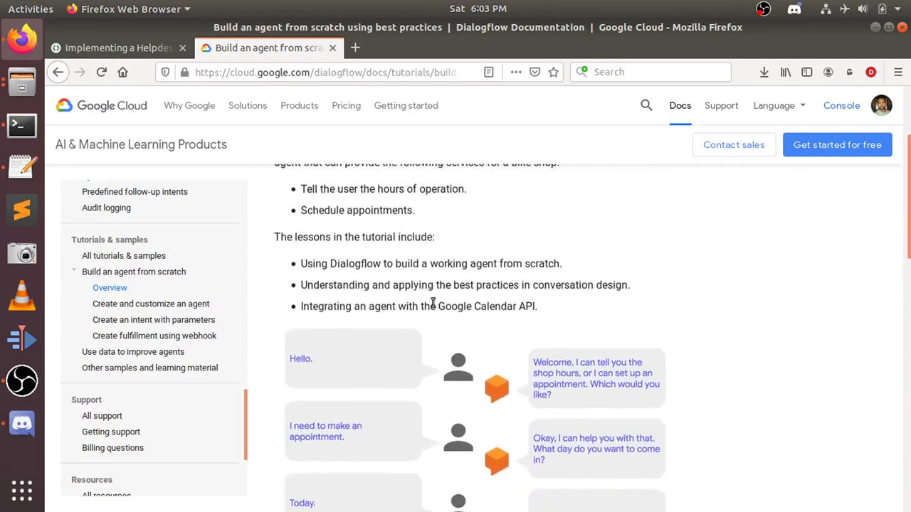
pyautogui.click(333, 48)
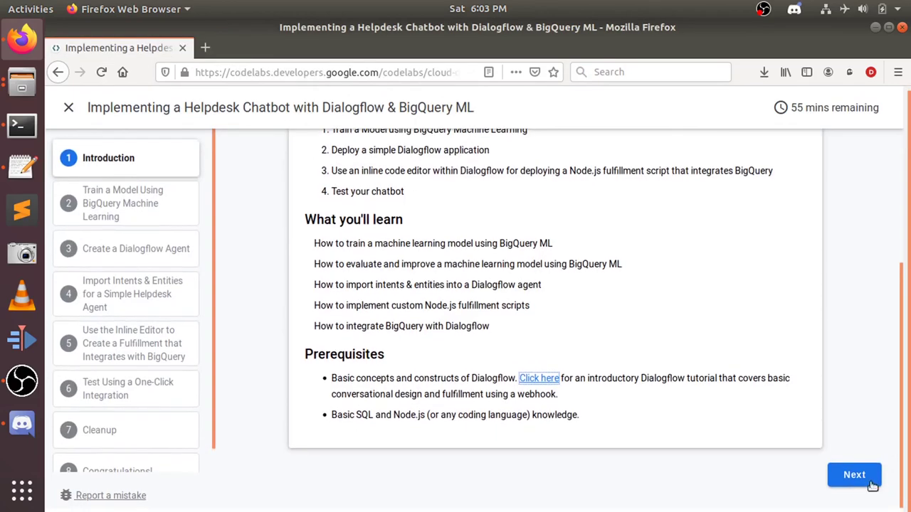
# Advance the helpdesk chatbot codelab to section 2, Train a Model Using BigQuery Machine Learning
pyautogui.click(871, 482)
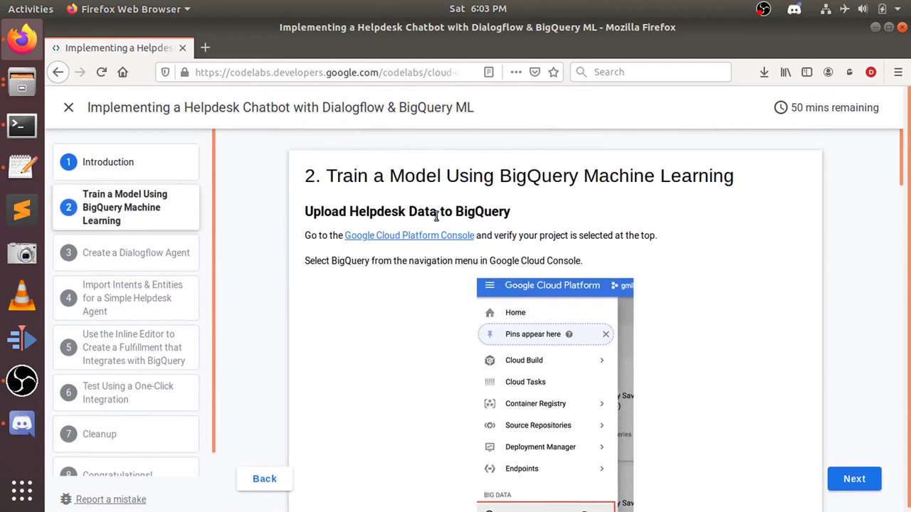
pyautogui.moveTo(370, 175); pyautogui.dragTo(306, 175)
pyautogui.click(569, 161)
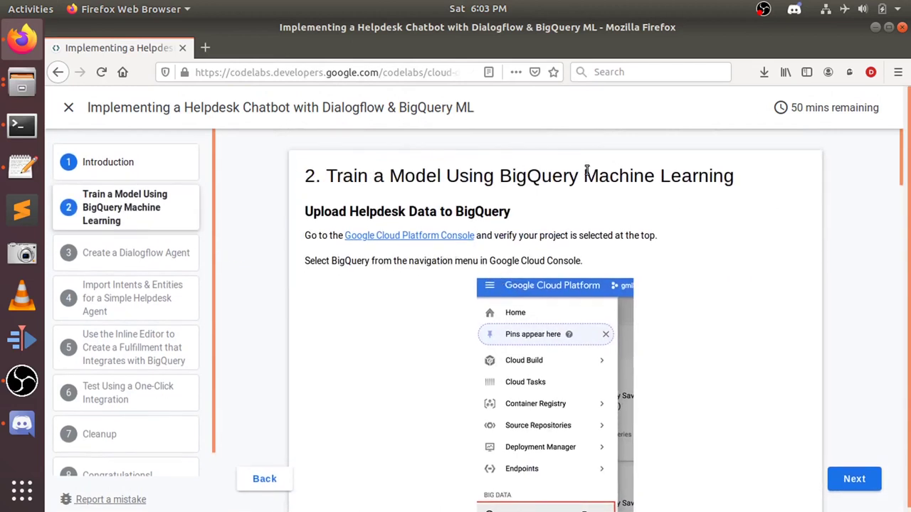
# Open the Google Cloud Platform Console linked in the codelab, and read the instruction about verifying the selected project
pyautogui.click(406, 237)
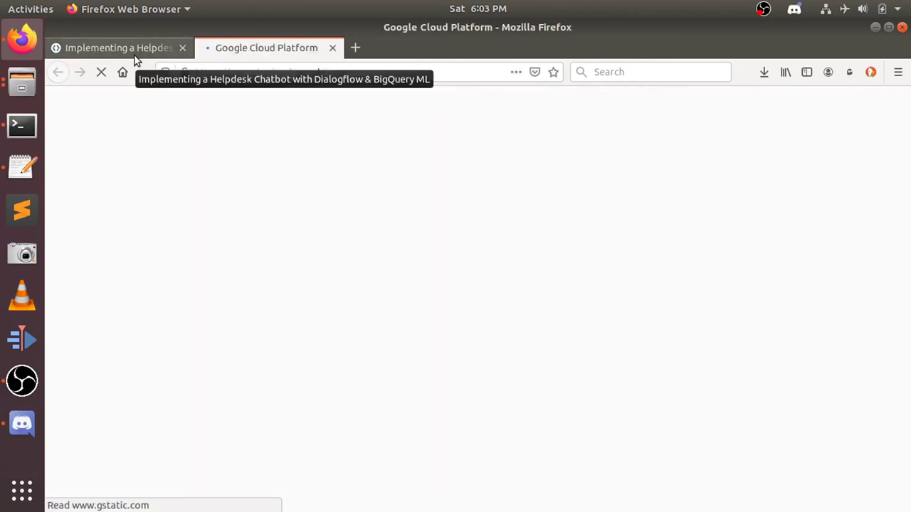
pyautogui.click(135, 57)
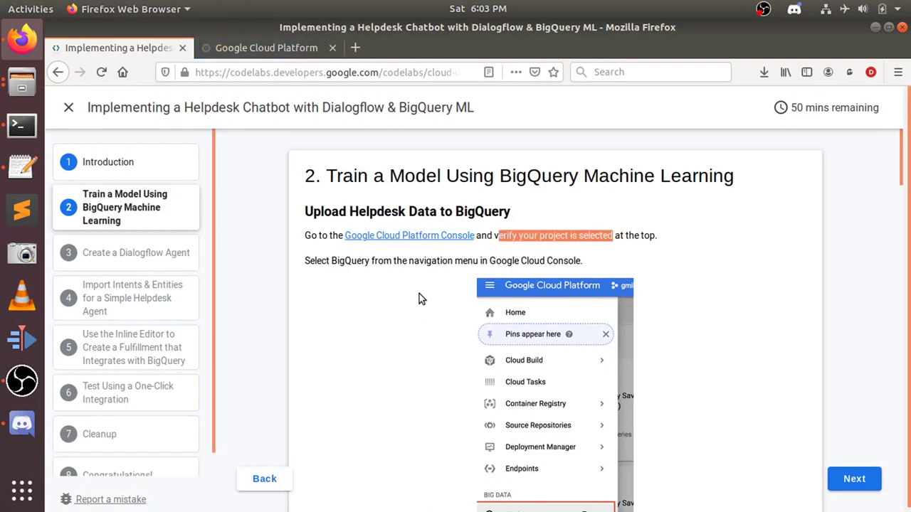
pyautogui.click(290, 117)
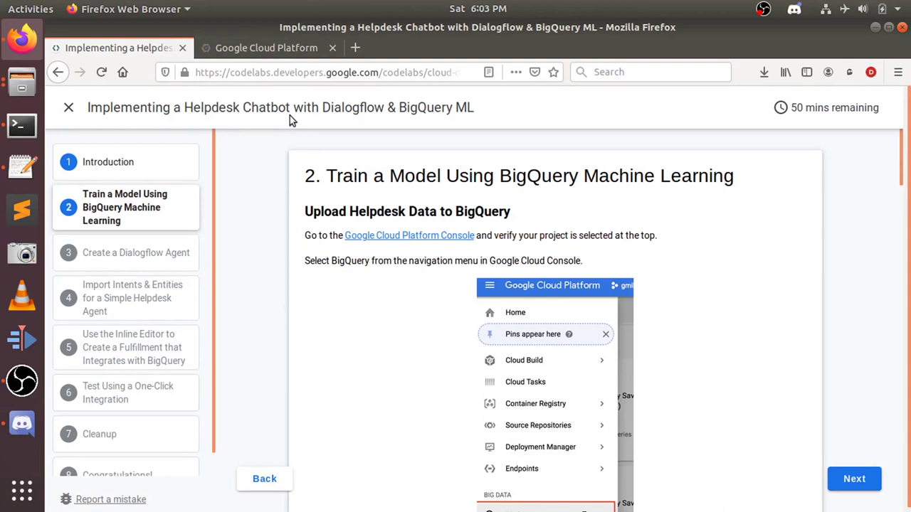
pyautogui.click(276, 51)
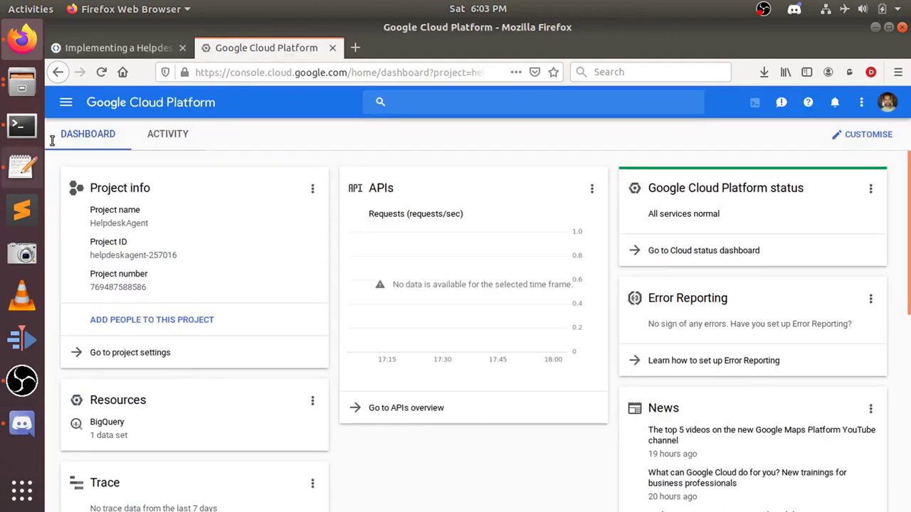
# Dismiss the free trial banner in the Google Cloud console
pyautogui.click(65, 104)
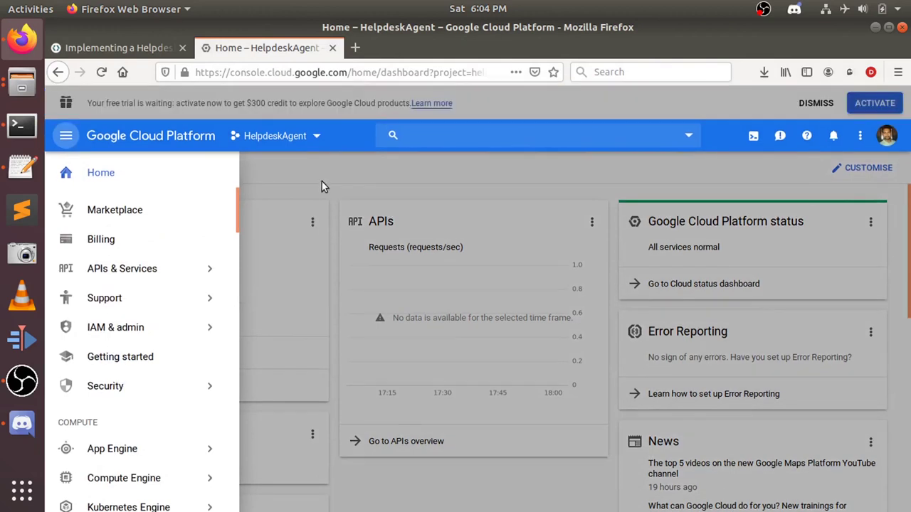
pyautogui.click(360, 217)
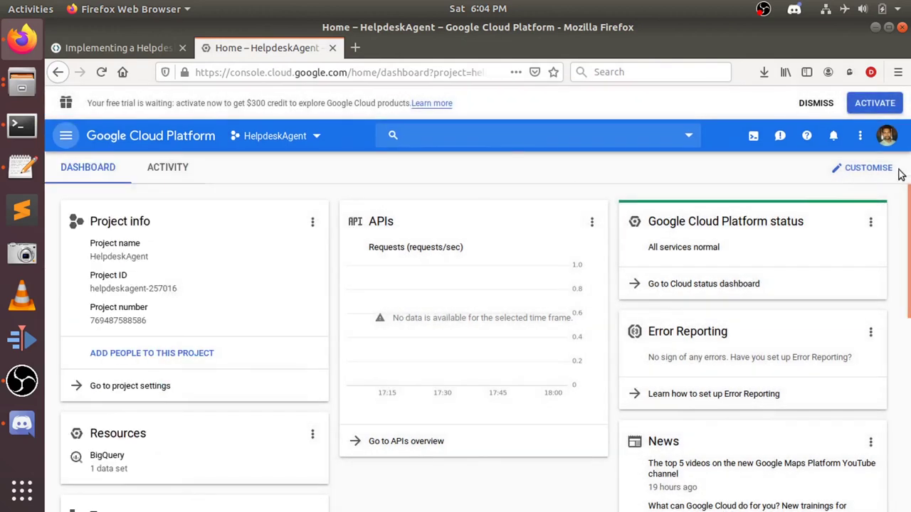
pyautogui.click(815, 107)
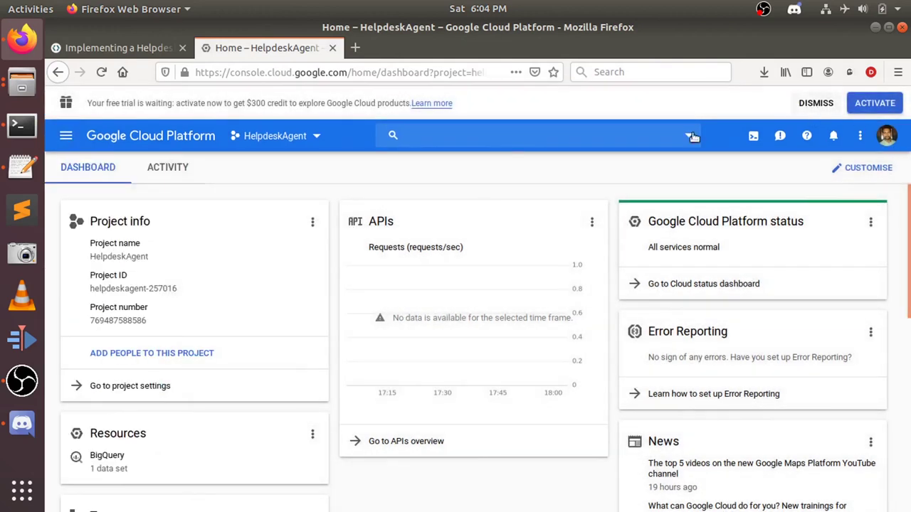
# Examine the list of recent Google Cloud projects and close it without switching projects
pyautogui.click(65, 102)
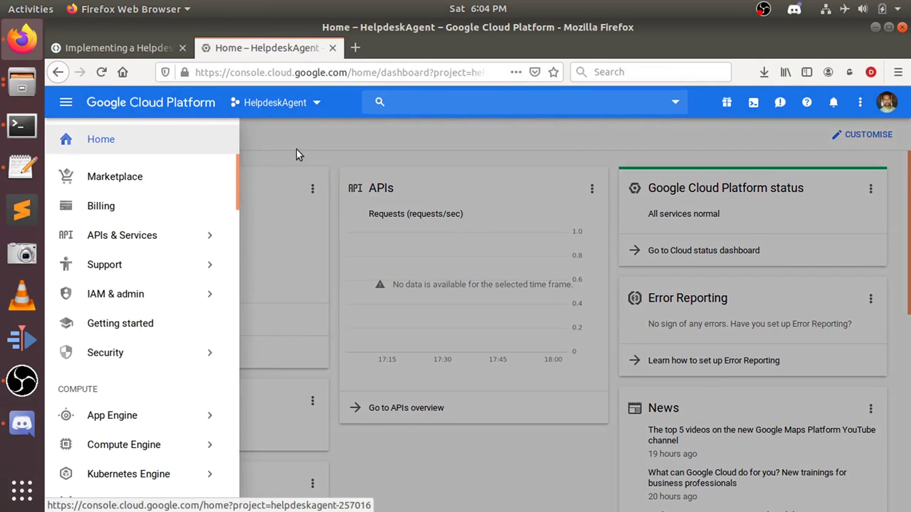
pyautogui.click(301, 107)
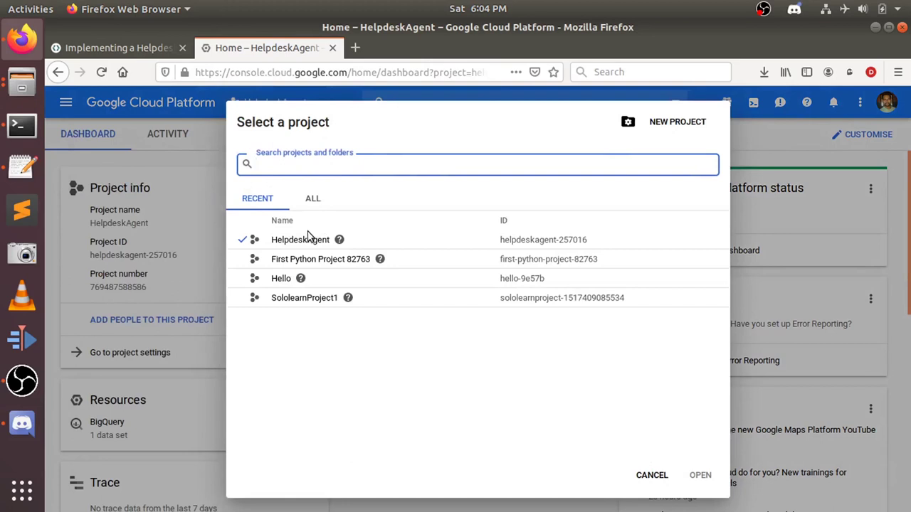
pyautogui.click(387, 379)
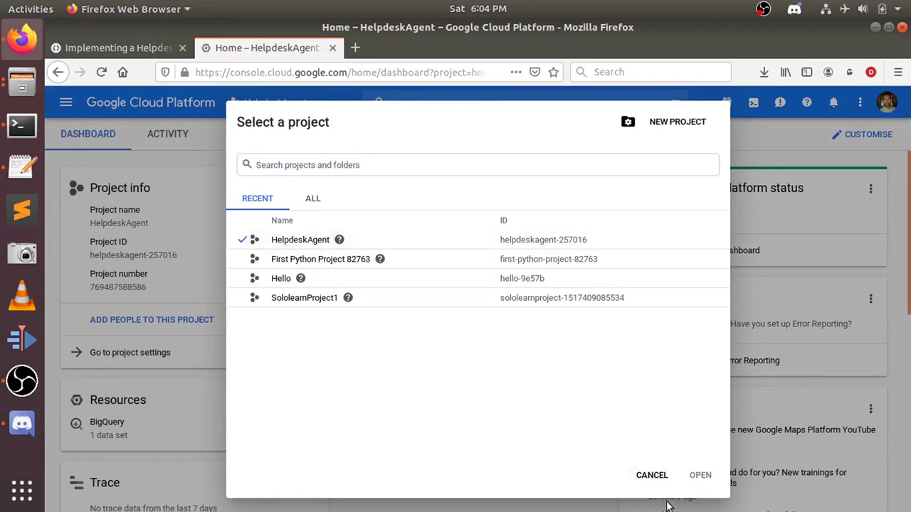
pyautogui.click(653, 477)
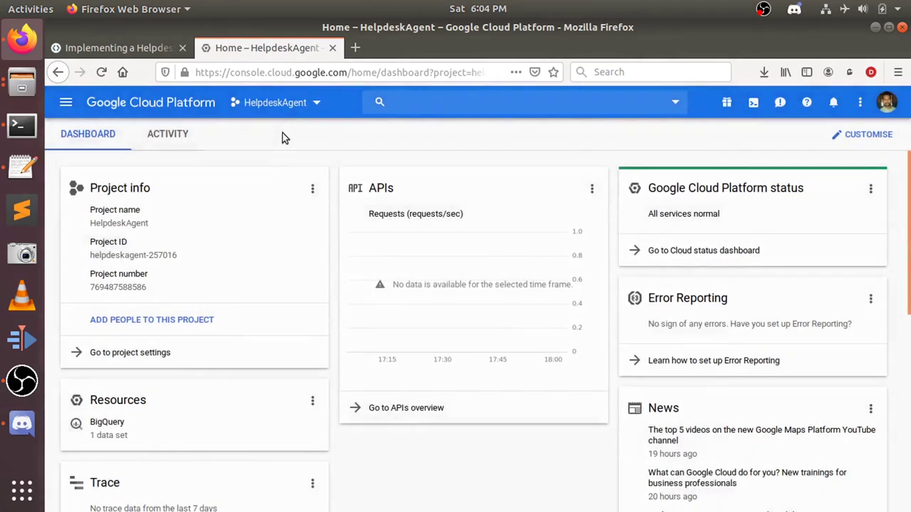
# Create a new Google Cloud project named NewHelpDeskAgent with no organisation as its location
pyautogui.click(311, 107)
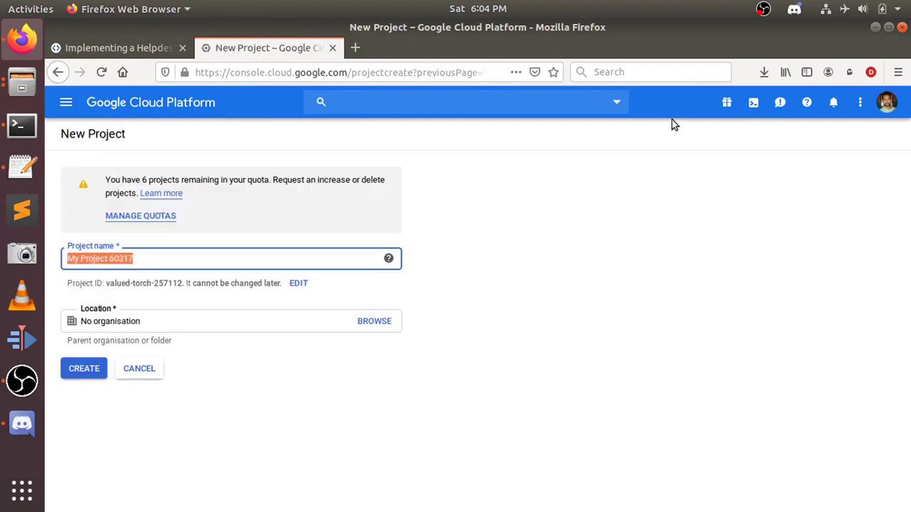
pyautogui.press('BackSpace')
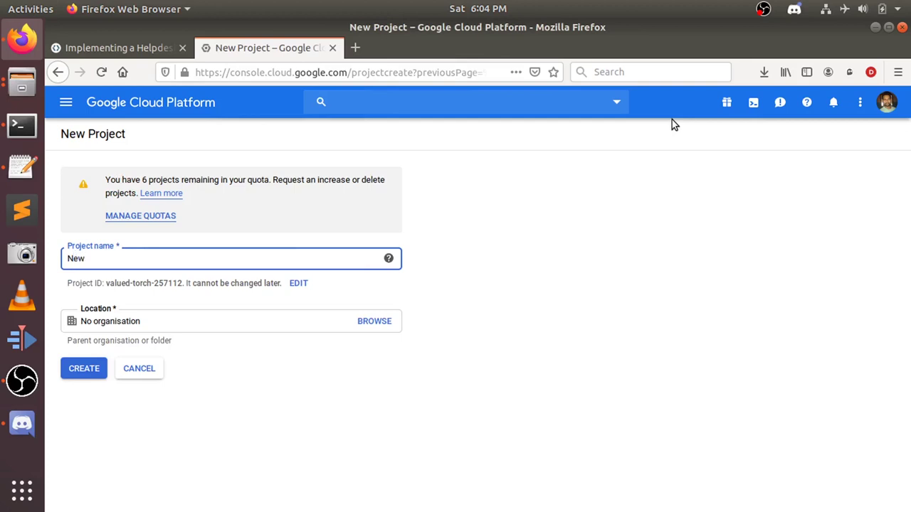
pyautogui.write('NewHelpDeskAgent')
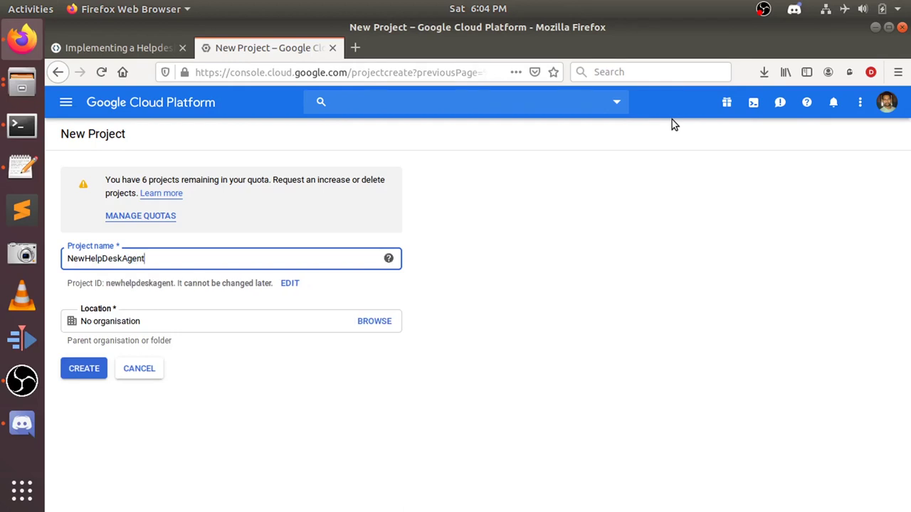
pyautogui.click(76, 373)
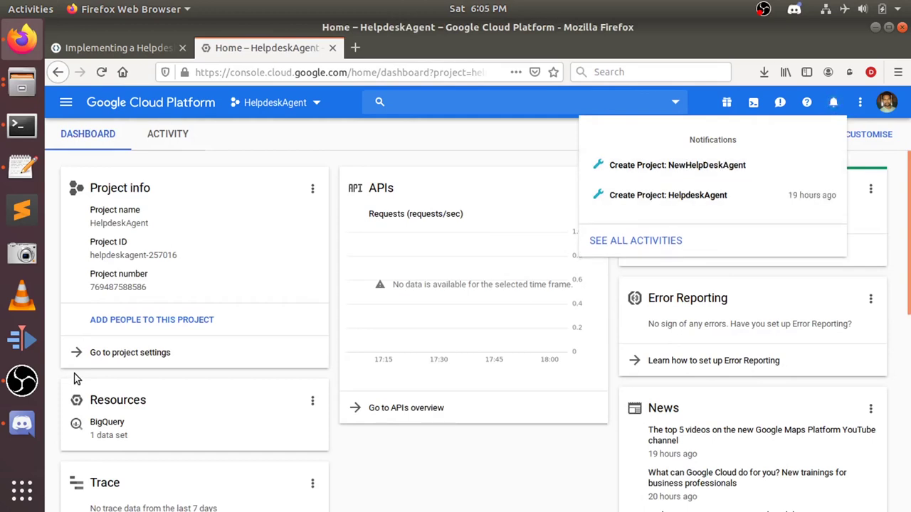
# Open the newly created NewHelpDeskAgent project and look over its dashboard
pyautogui.click(684, 165)
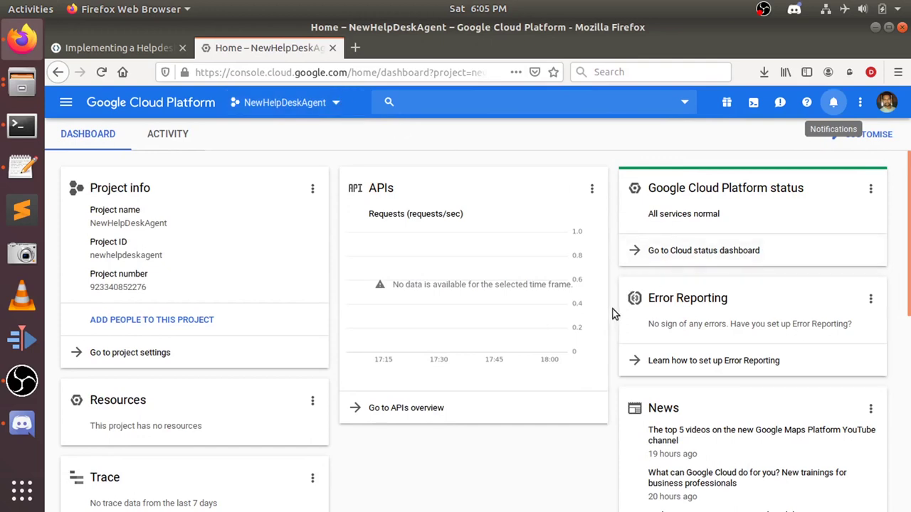
pyautogui.scroll(-5, 415, 414)
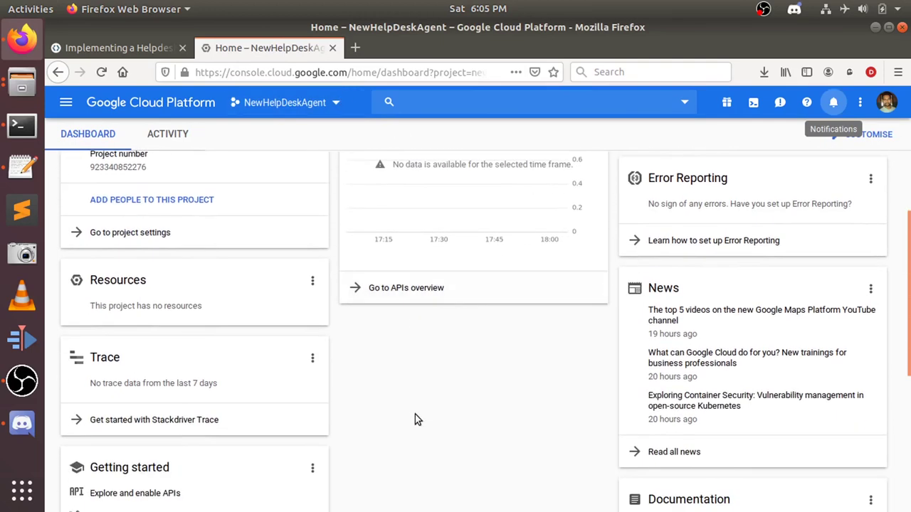
pyautogui.scroll(7, 405, 416)
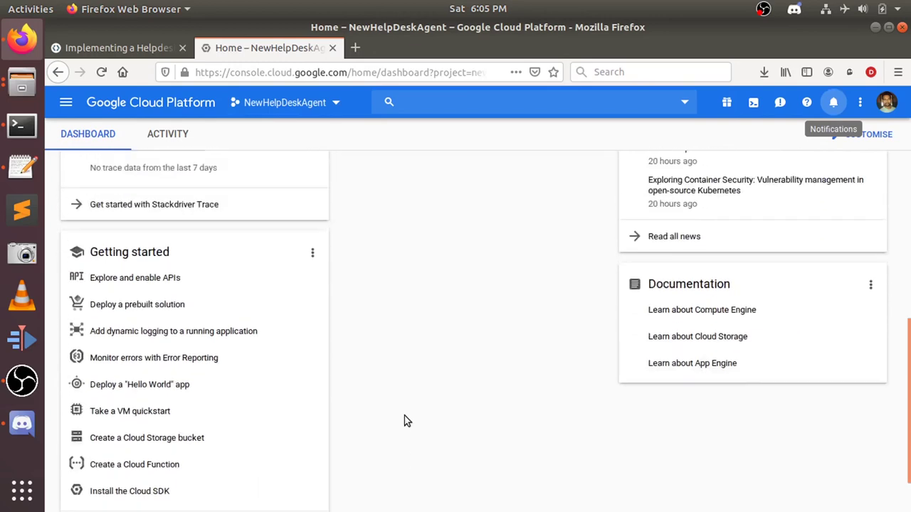
# Check in the project list which project is currently selected, and close the list without changing it
pyautogui.click(66, 102)
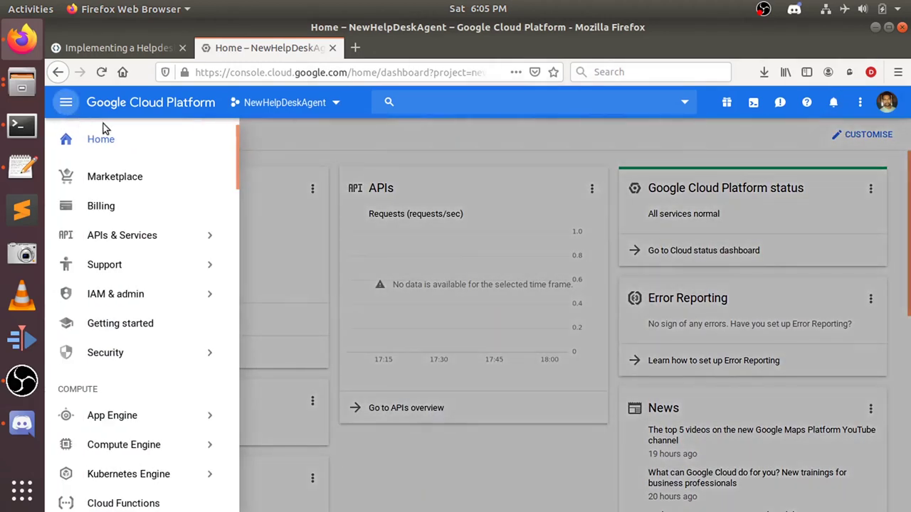
pyautogui.click(337, 104)
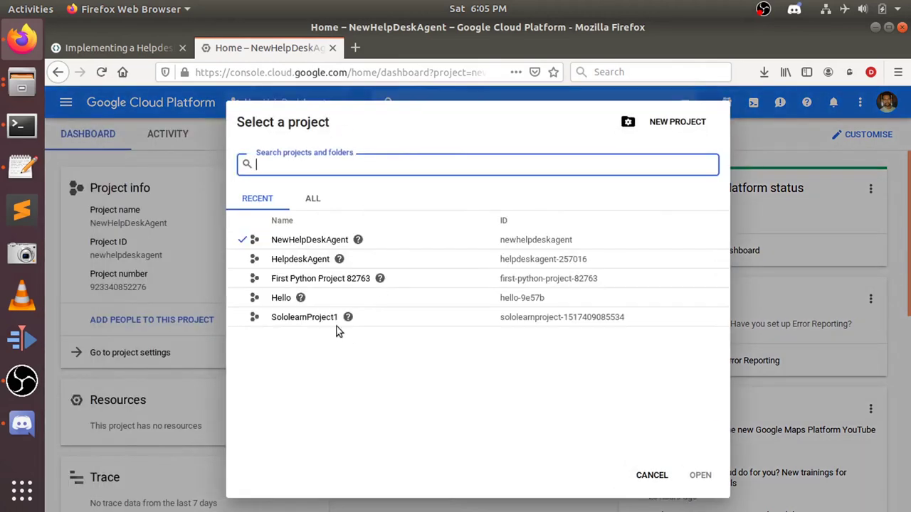
pyautogui.click(652, 475)
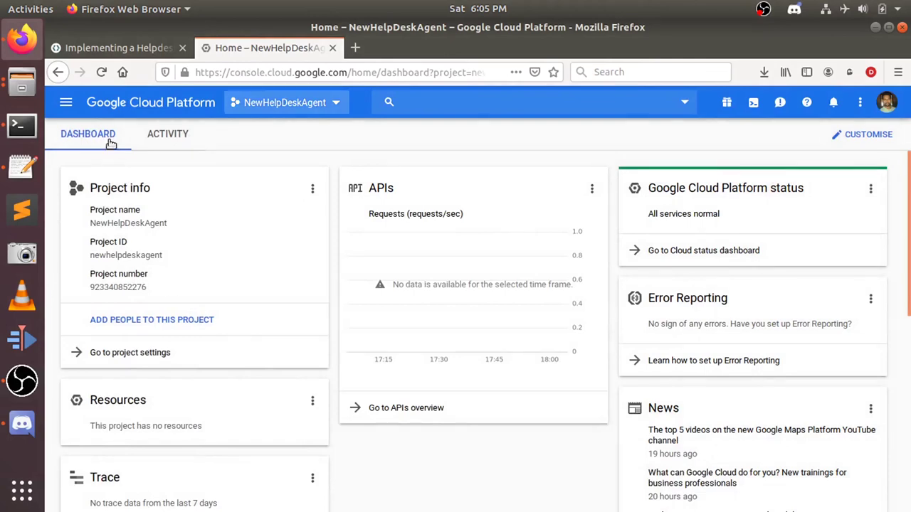
# Check the codelab's instruction on reaching BigQuery, and open BigQuery for the NewHelpDeskAgent project
pyautogui.click(64, 110)
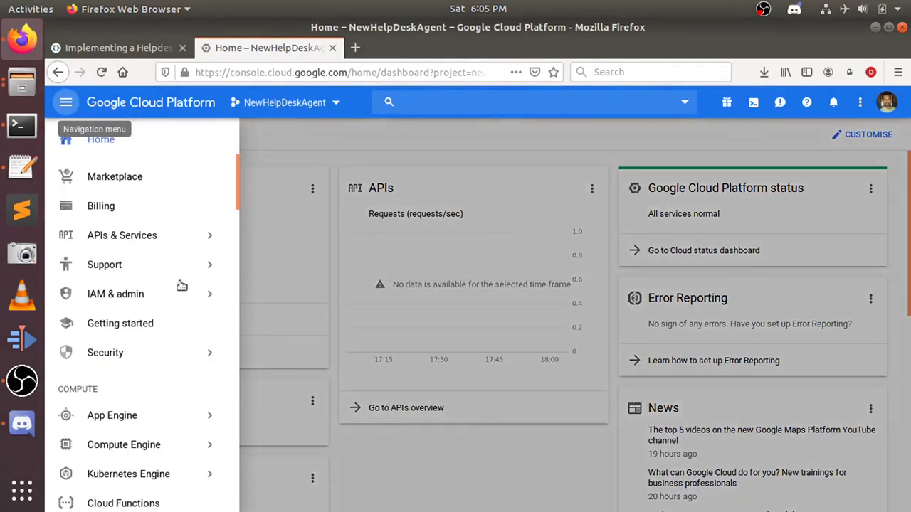
pyautogui.click(123, 50)
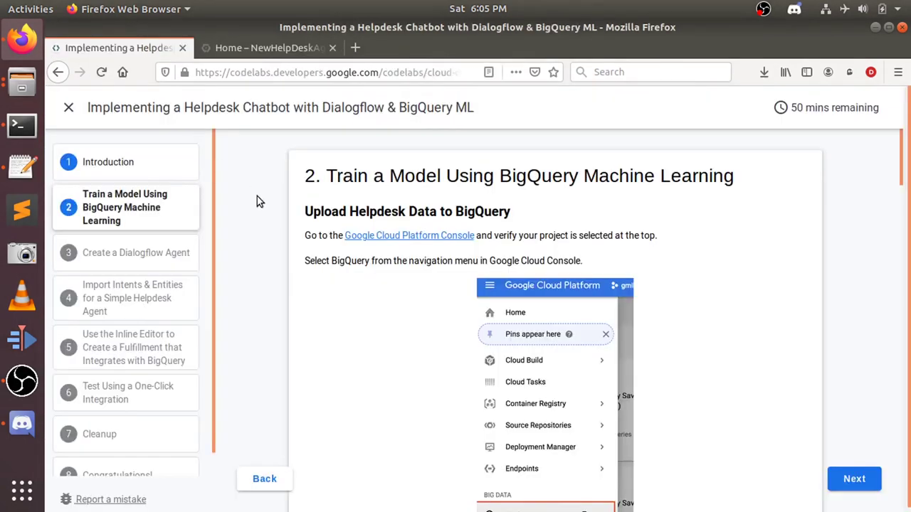
pyautogui.scroll(-1, 257, 196)
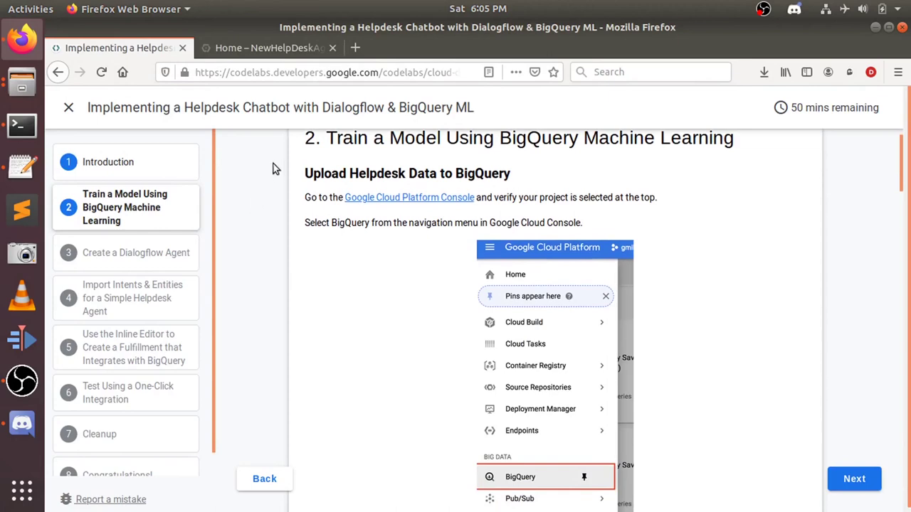
pyautogui.click(247, 51)
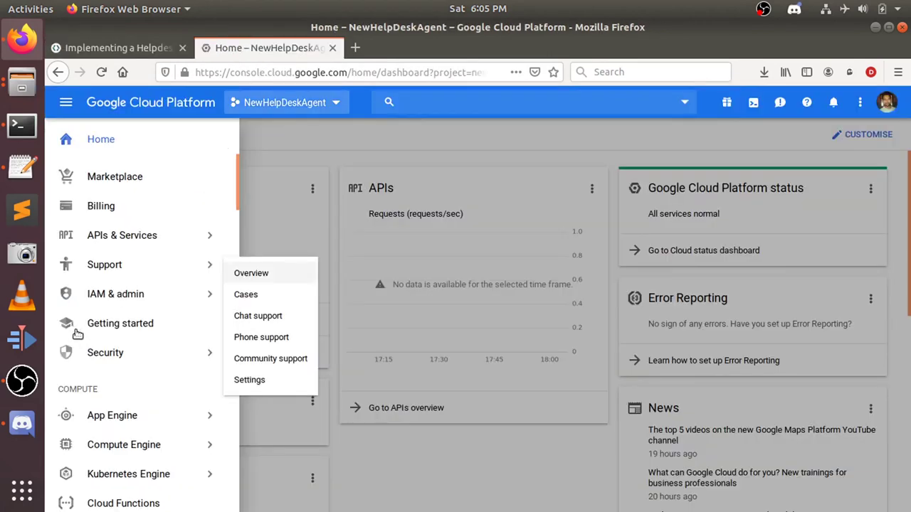
pyautogui.scroll(-4, 105, 347)
pyautogui.scroll(-8, 105, 347)
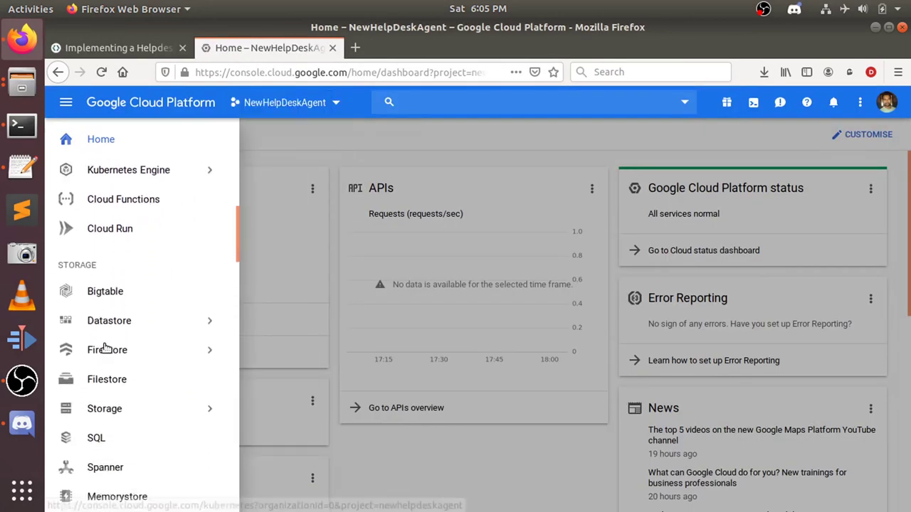
pyautogui.scroll(-8, 106, 347)
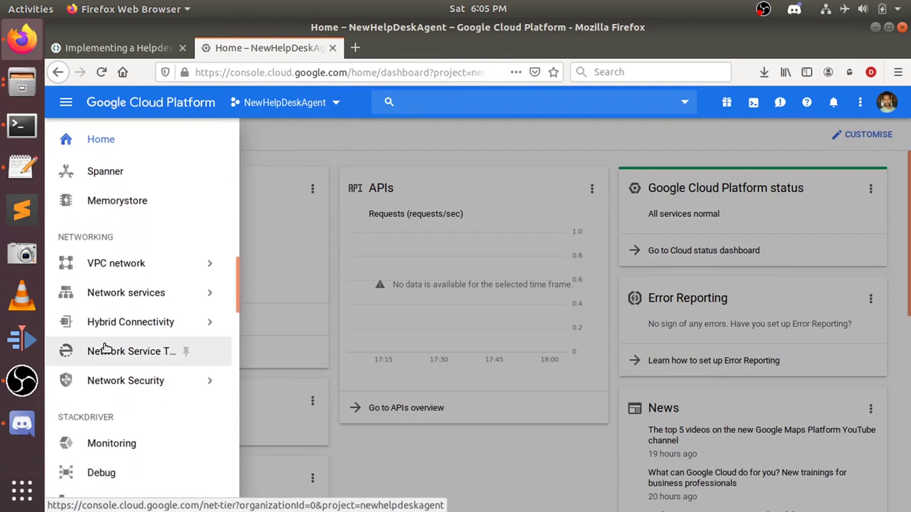
pyautogui.scroll(-6, 105, 347)
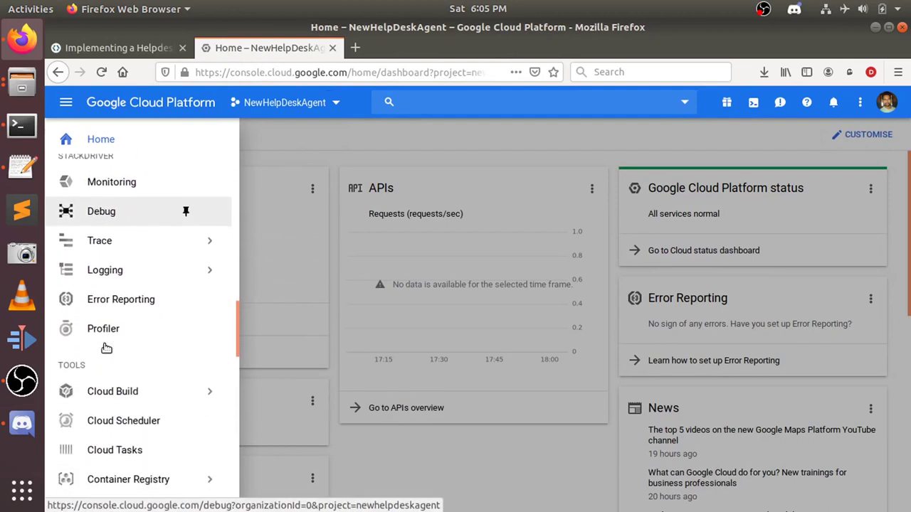
pyautogui.scroll(-6, 105, 347)
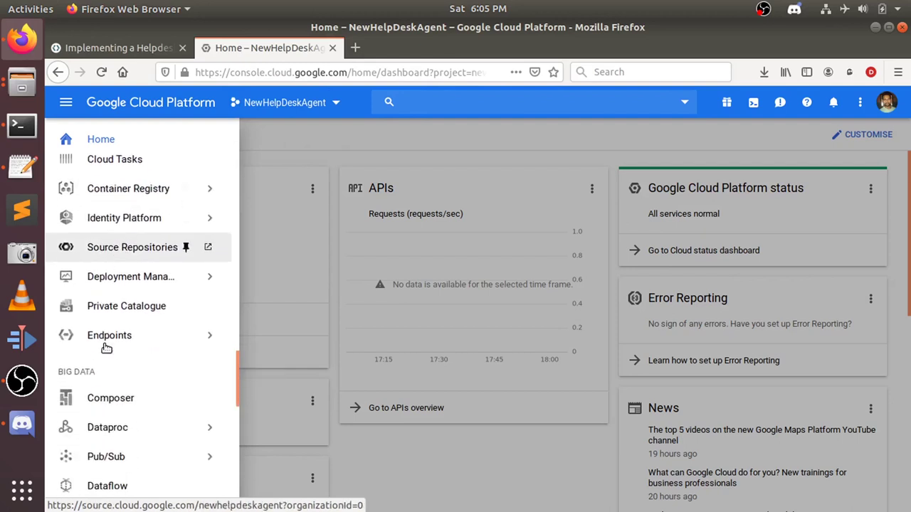
pyautogui.scroll(-5, 106, 347)
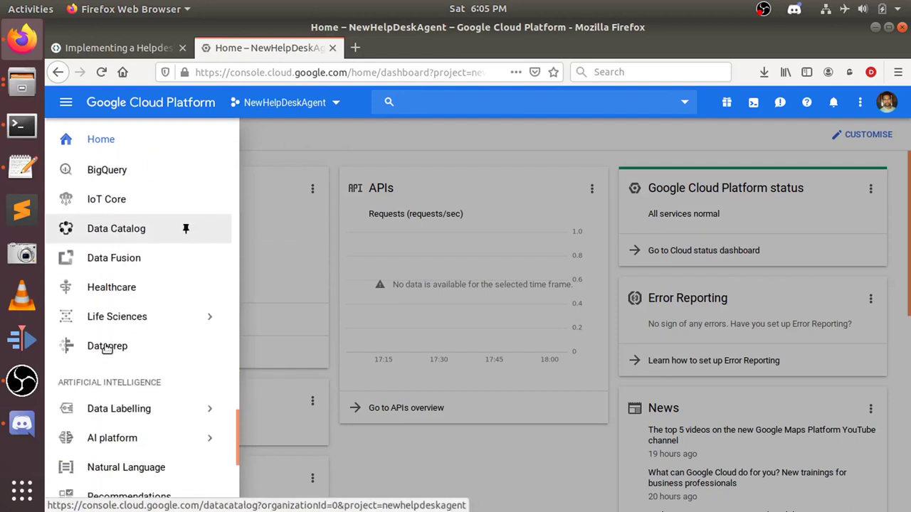
pyautogui.scroll(-5, 107, 348)
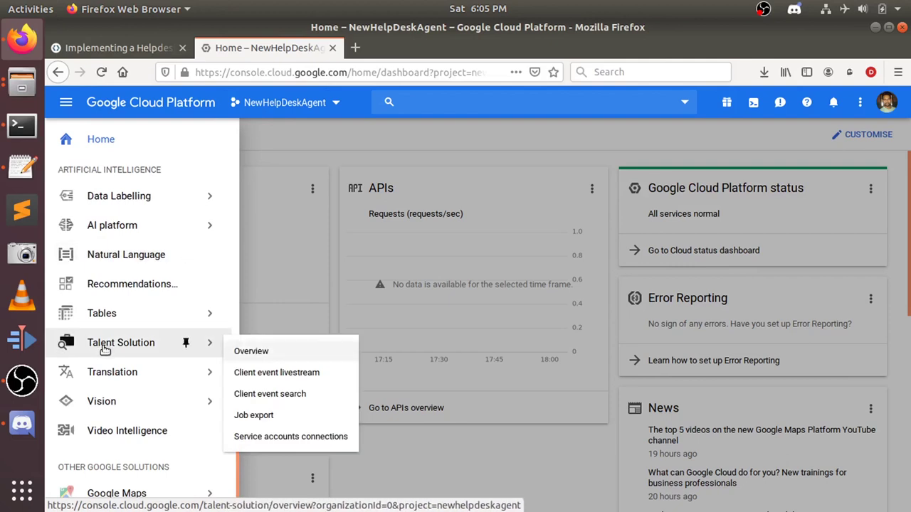
pyautogui.scroll(5, 105, 347)
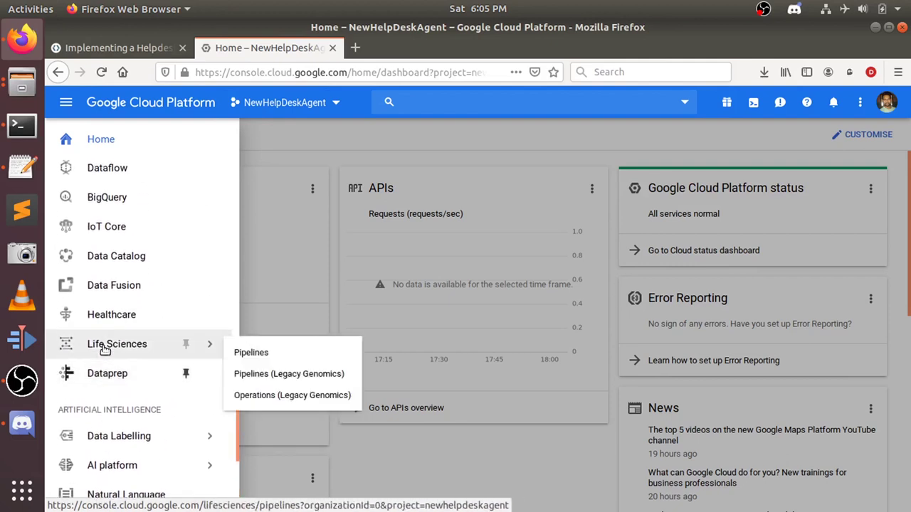
pyautogui.scroll(2, 104, 349)
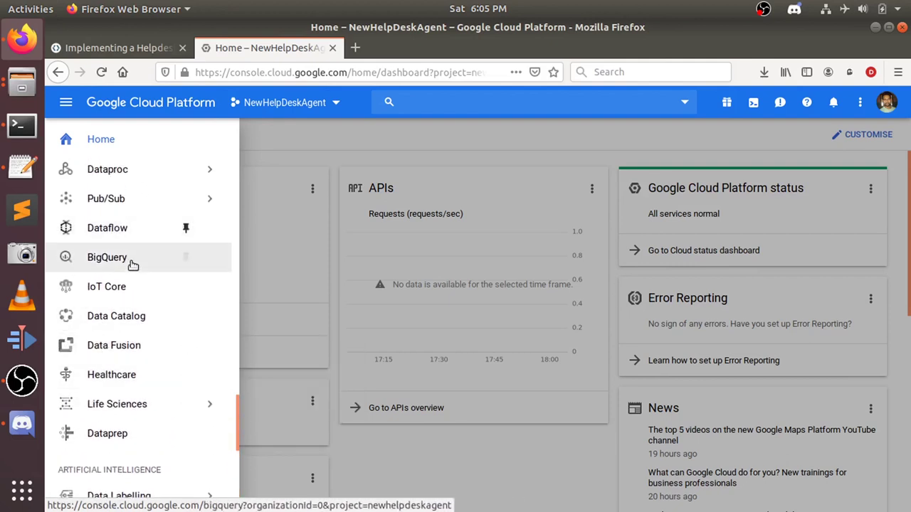
pyautogui.click(106, 258)
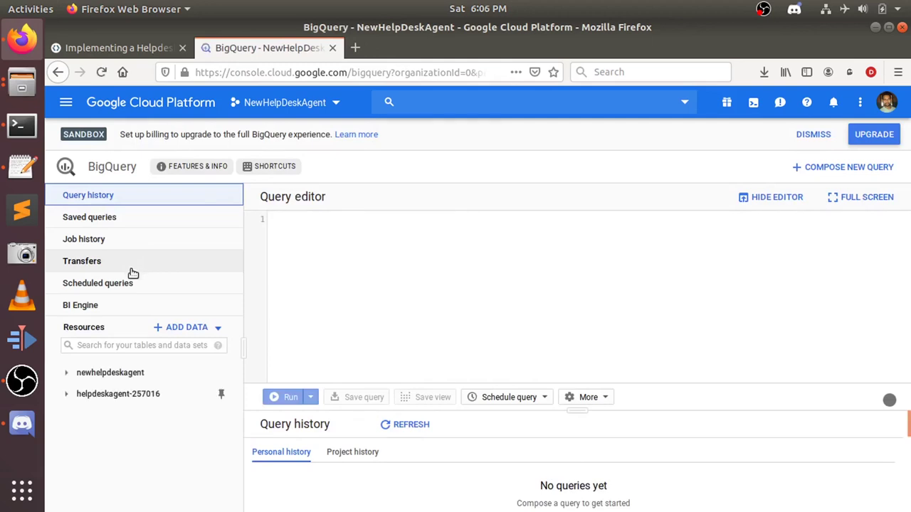
# Select the newhelpdeskagent project in the BigQuery resources and enlarge the details area beneath the query editor
pyautogui.click(67, 375)
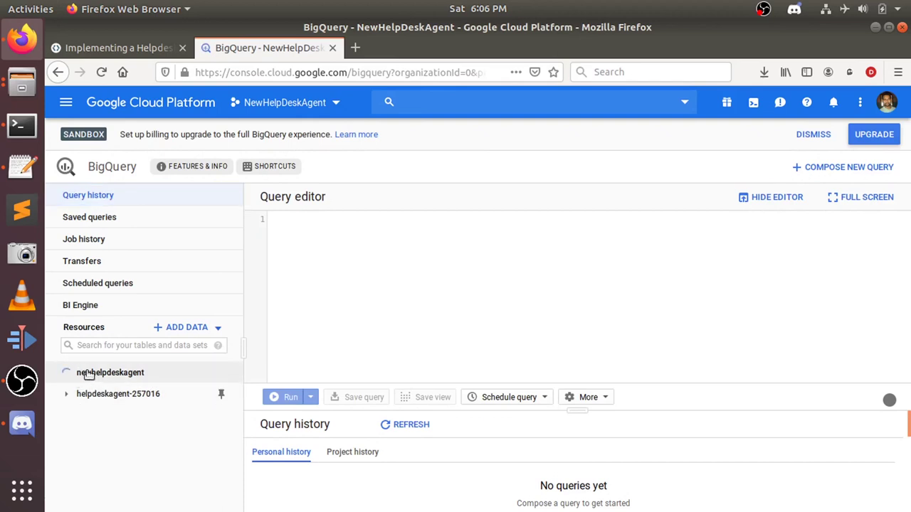
pyautogui.click(166, 373)
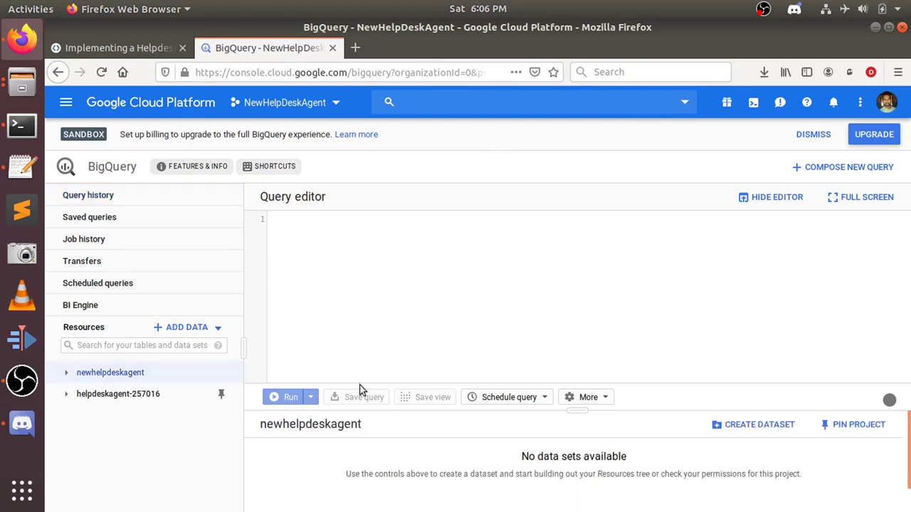
pyautogui.moveTo(571, 413); pyautogui.dragTo(567, 348)
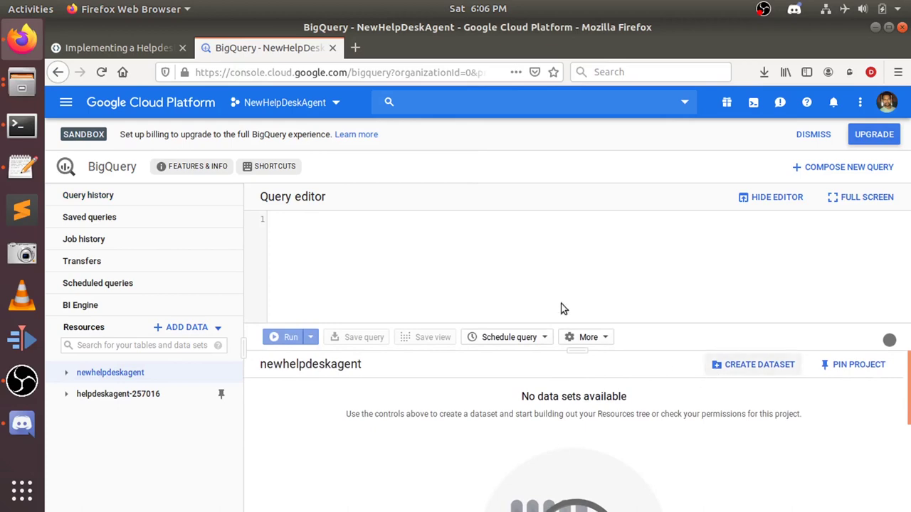
# Create a dataset with the ID helpdesk, copied from the codelab, keeping the Default data location and other default settings
pyautogui.click(105, 47)
pyautogui.scroll(-5, 615, 383)
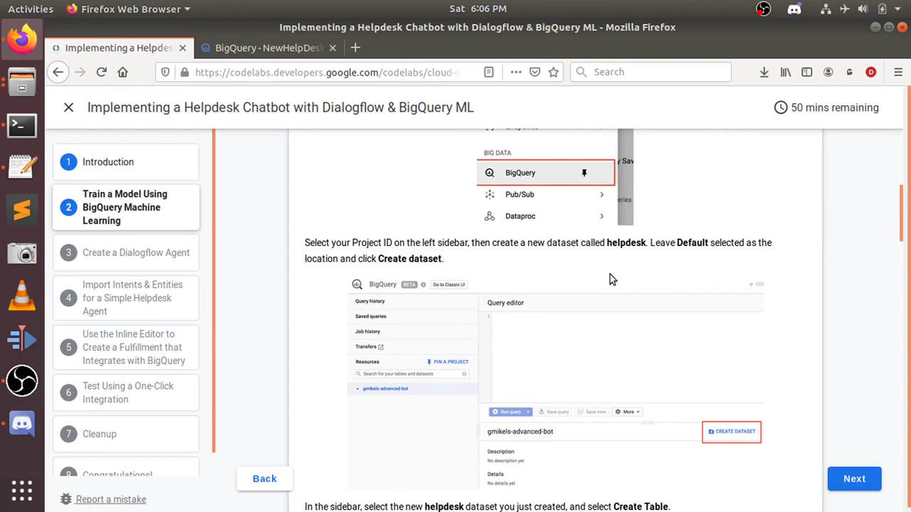
pyautogui.doubleClick(626, 243)
pyautogui.hotkey('ctrl', 'c')
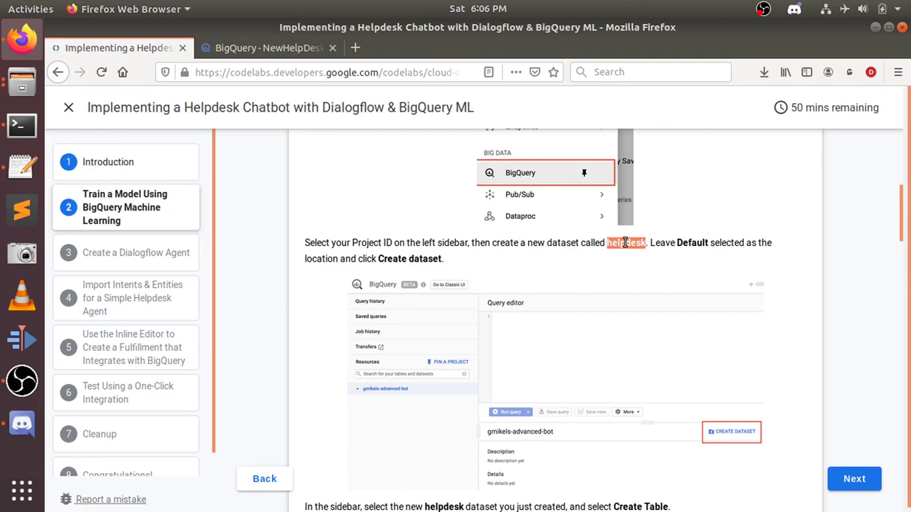
pyautogui.click(598, 261)
pyautogui.click(267, 48)
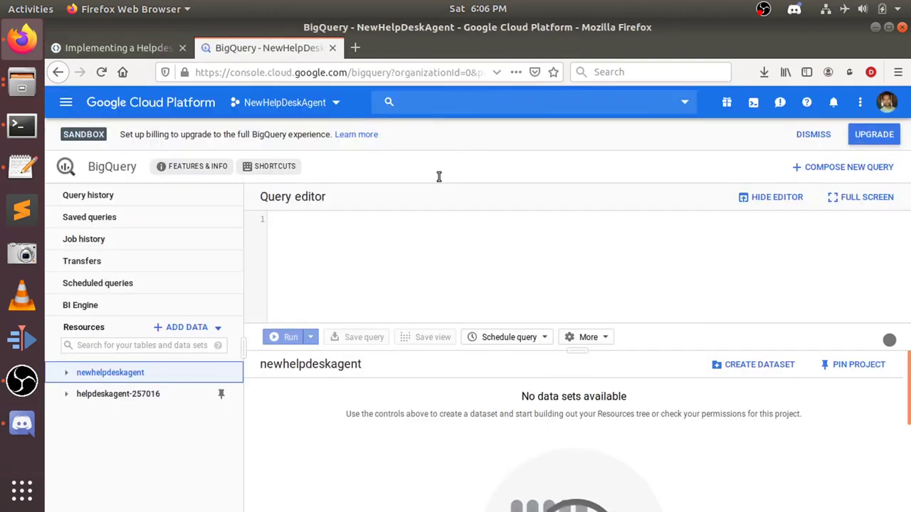
pyautogui.click(768, 365)
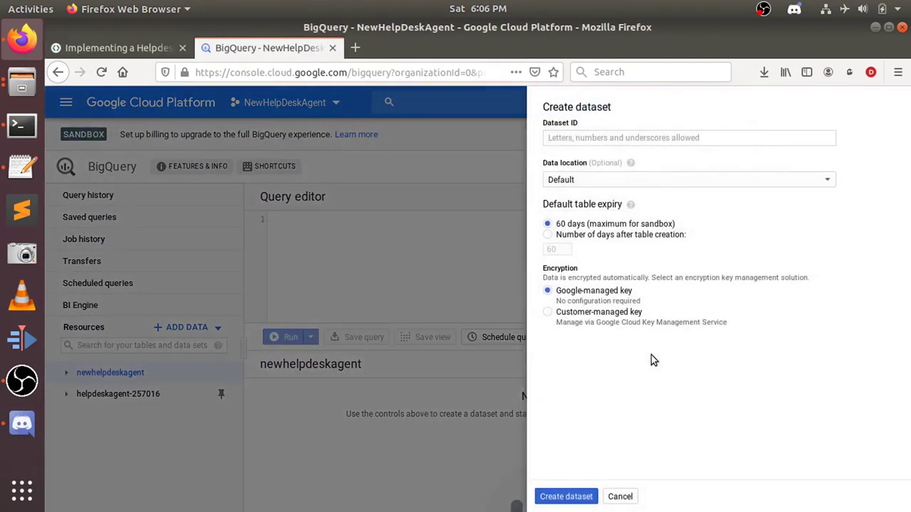
pyautogui.click(590, 139)
pyautogui.hotkey('ctrl', 'v')
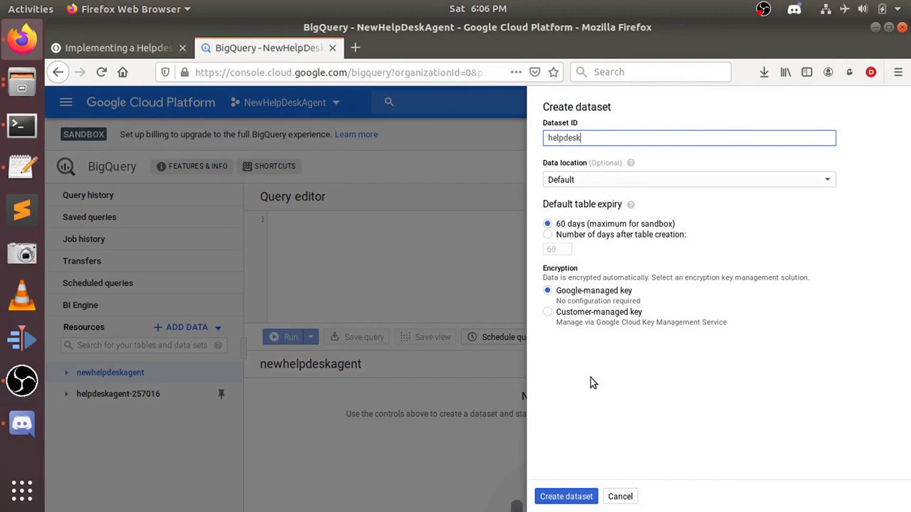
pyautogui.click(568, 497)
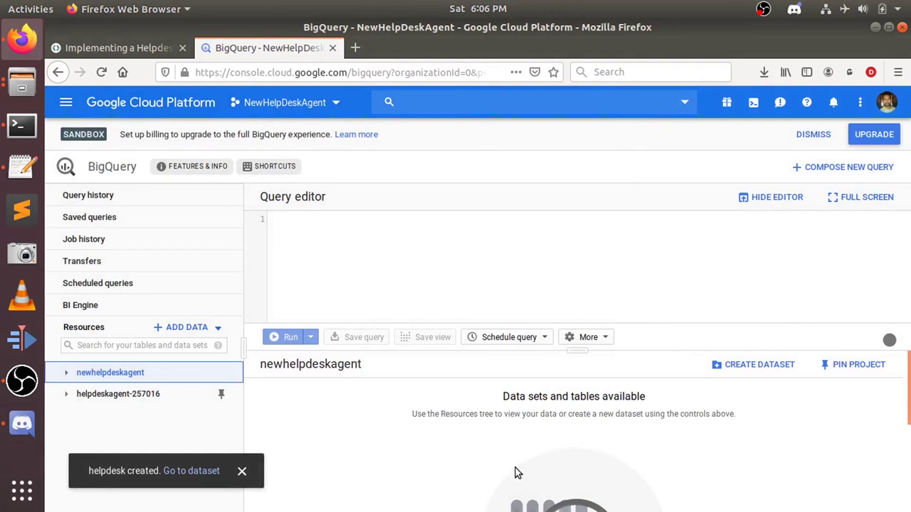
# Open the new helpdesk dataset under the newhelpdeskagent project and review its dataset info
pyautogui.click(199, 471)
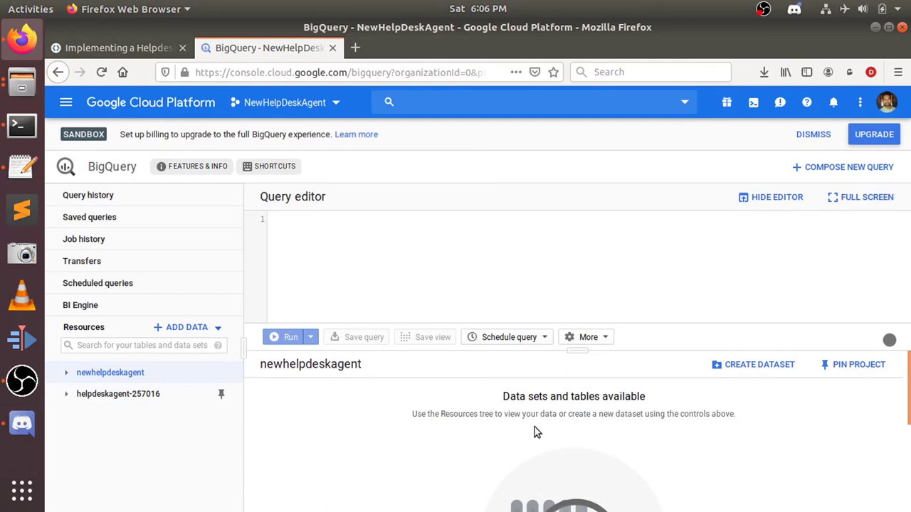
pyautogui.click(66, 372)
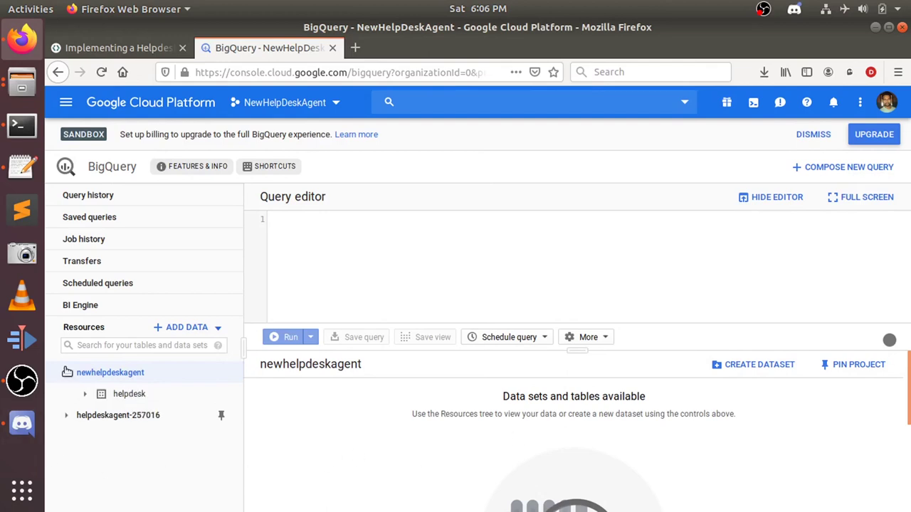
pyautogui.click(124, 394)
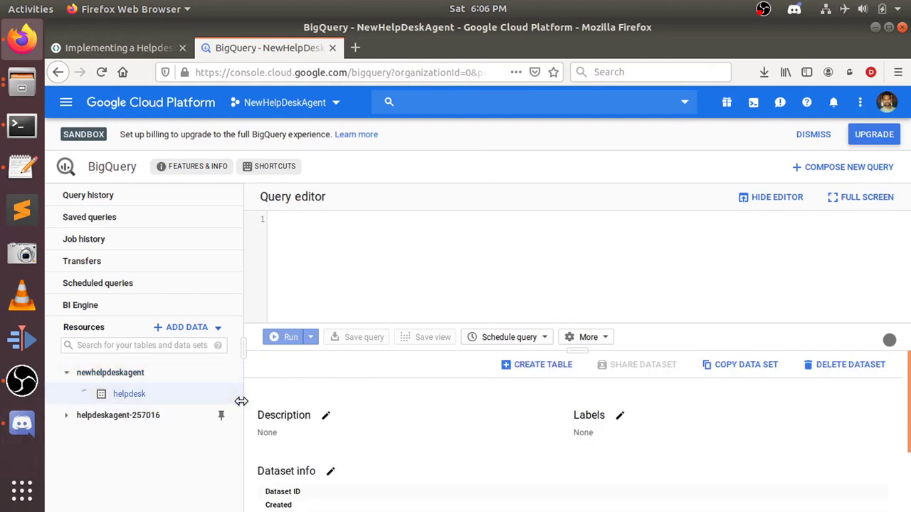
pyautogui.scroll(-1, 372, 438)
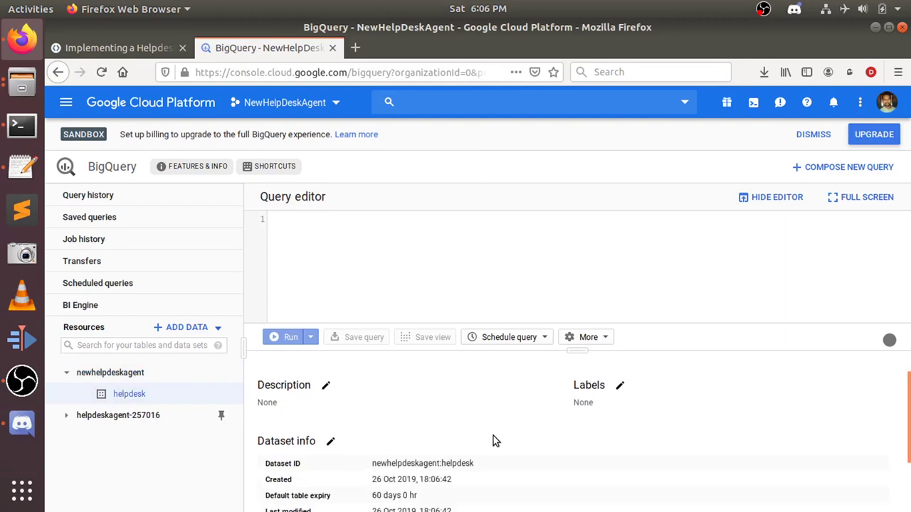
pyautogui.scroll(-1, 493, 436)
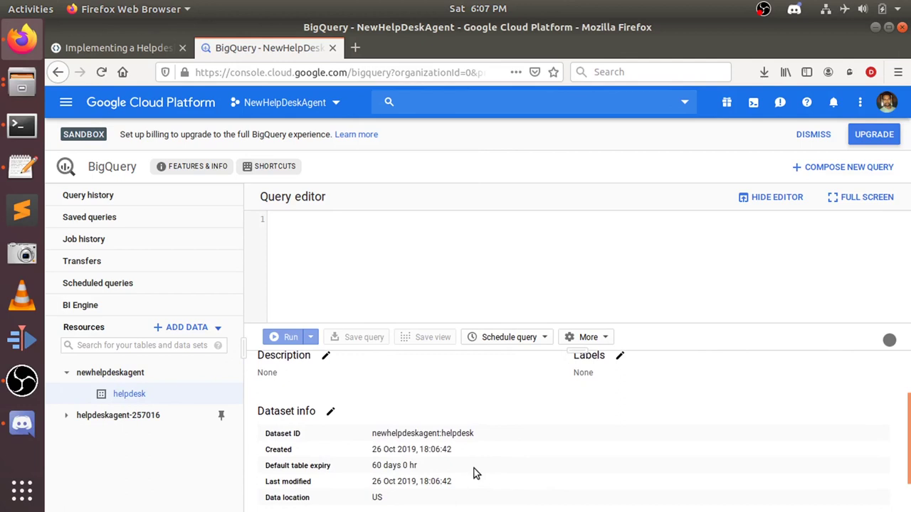
pyautogui.scroll(-1, 473, 459)
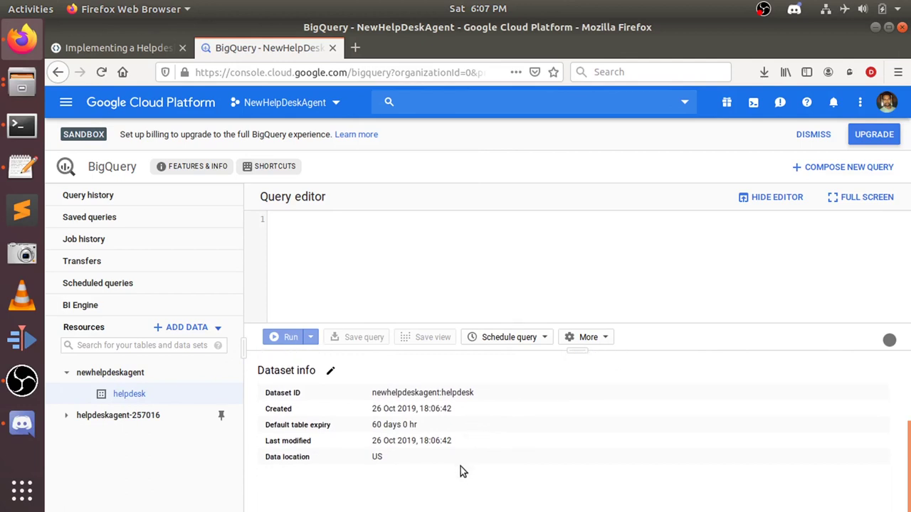
pyautogui.scroll(3, 459, 466)
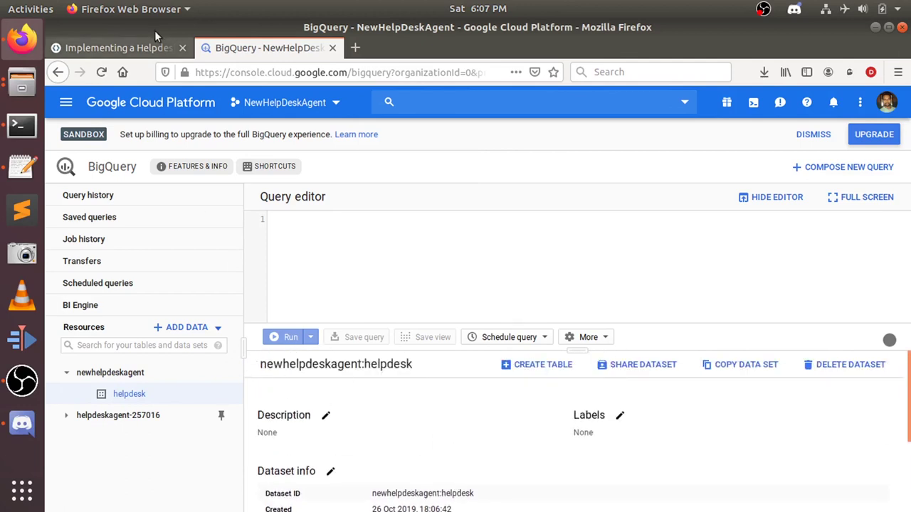
# Read the codelab's table parameters, copy the source path gs://solutions-public-assets/smartenup-helpdesk/ml/issues.csv and return to the helpdesk dataset in BigQuery
pyautogui.click(118, 48)
pyautogui.scroll(-1, 573, 370)
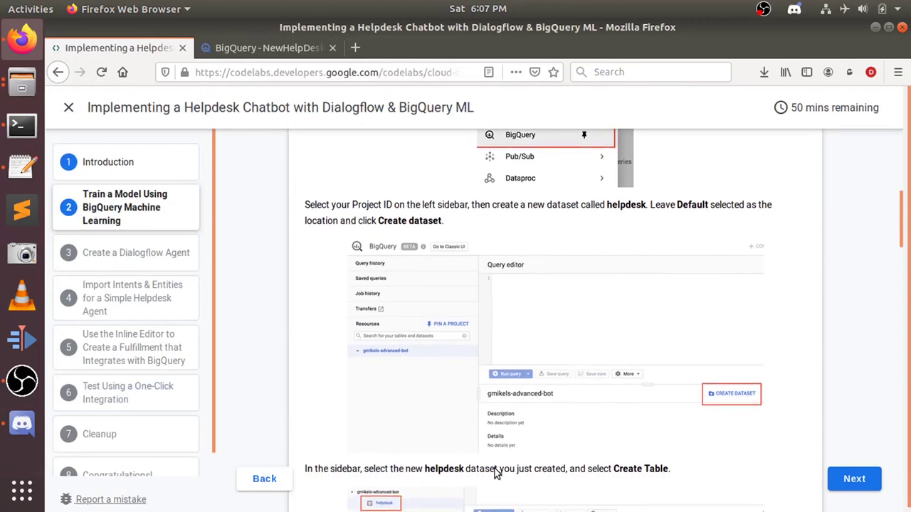
pyautogui.scroll(-3, 816, 368)
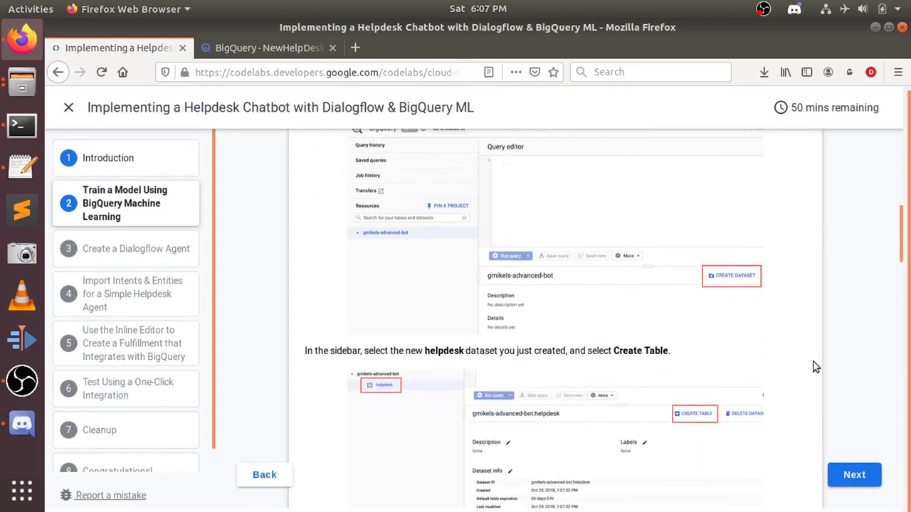
pyautogui.scroll(-3, 816, 367)
pyautogui.scroll(-4, 569, 360)
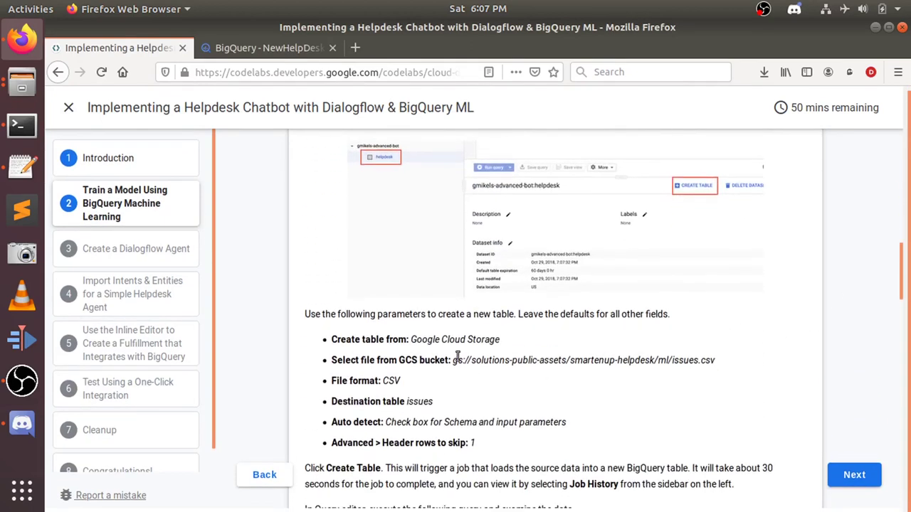
pyautogui.scroll(-1, 398, 313)
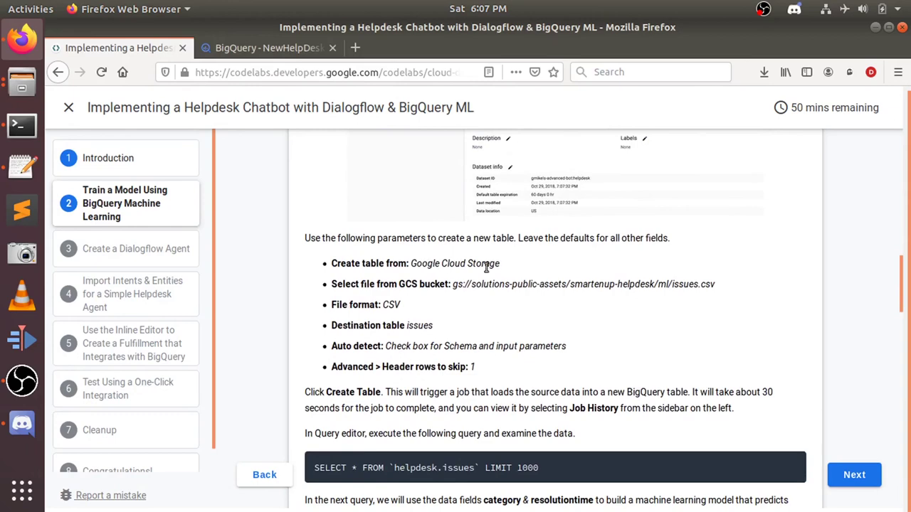
pyautogui.moveTo(453, 285); pyautogui.dragTo(582, 299)
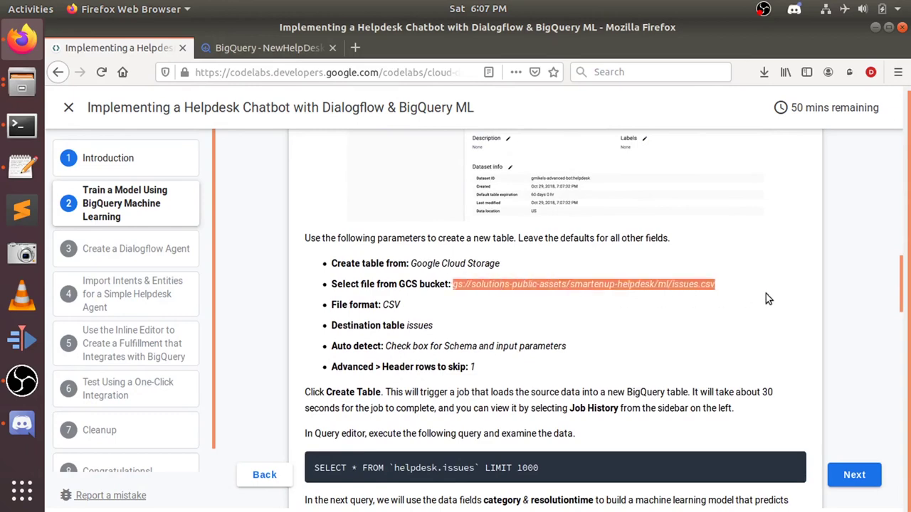
pyautogui.click(235, 46)
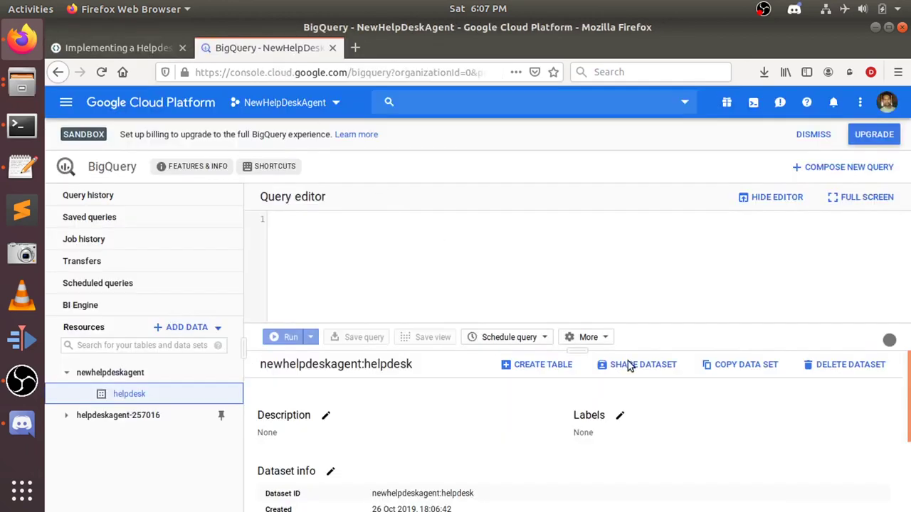
# Start a new table in the helpdesk dataset from Google Cloud Storage, using gs://solutions-public-assets/smartenup-helpdesk/ml/issues.csv as the source file
pyautogui.click(527, 366)
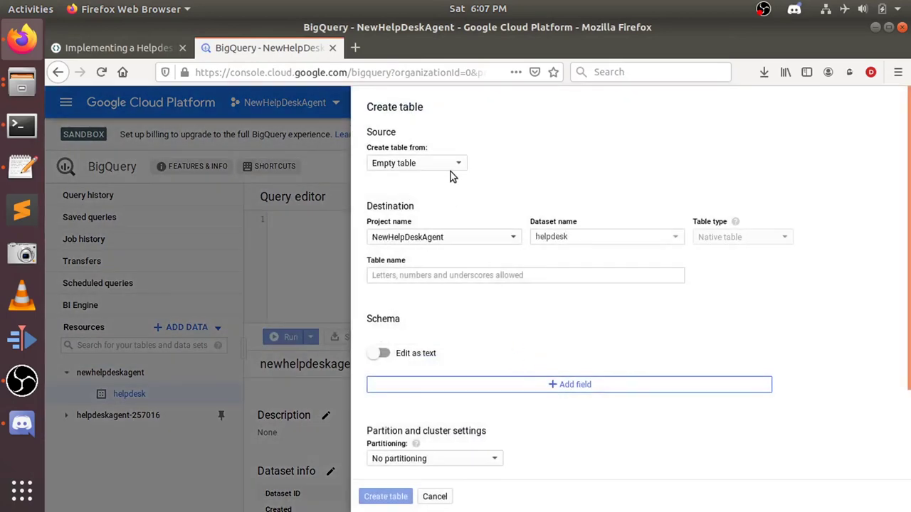
pyautogui.click(451, 171)
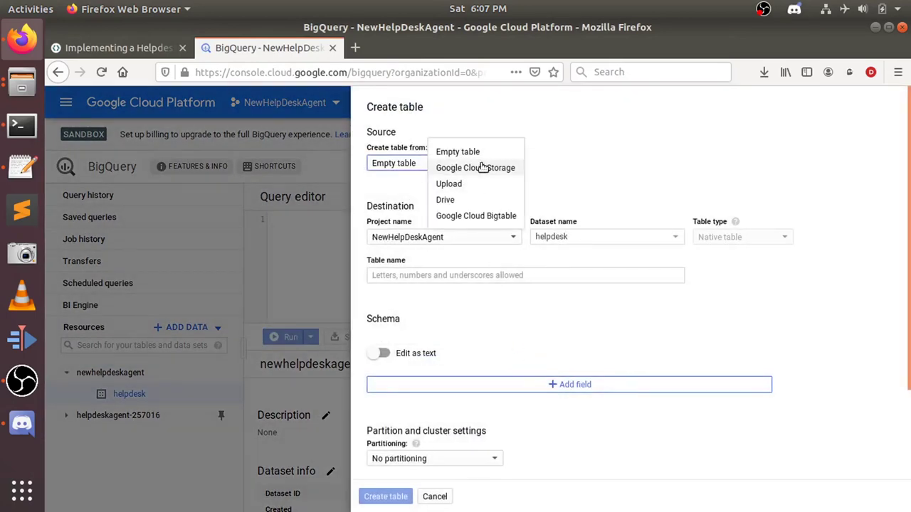
pyautogui.click(448, 169)
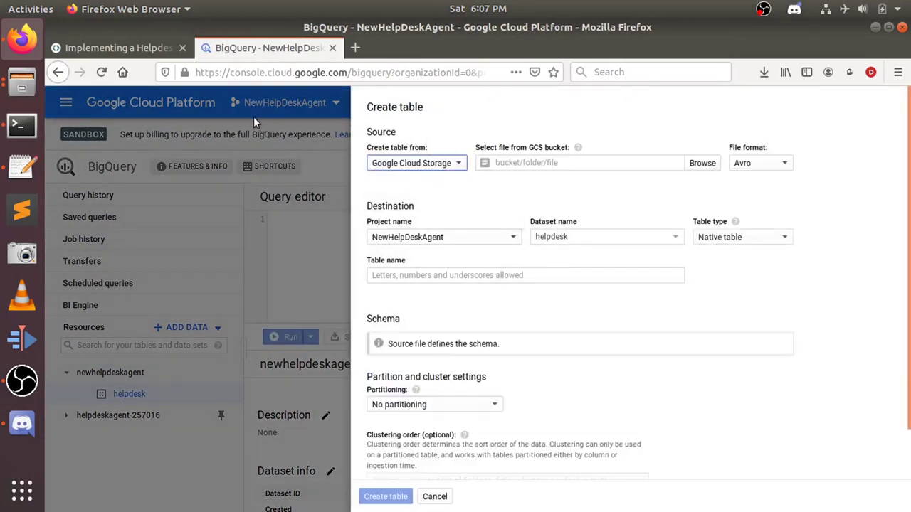
pyautogui.click(523, 162)
pyautogui.hotkey('ctrl', 'v')
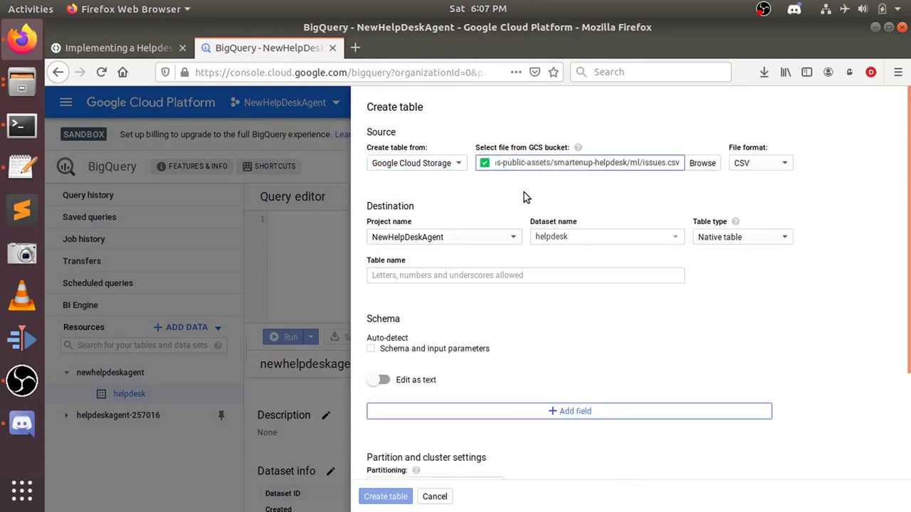
# Compare the codelab's file format and destination table parameters with the fields of the create-table form
pyautogui.click(153, 48)
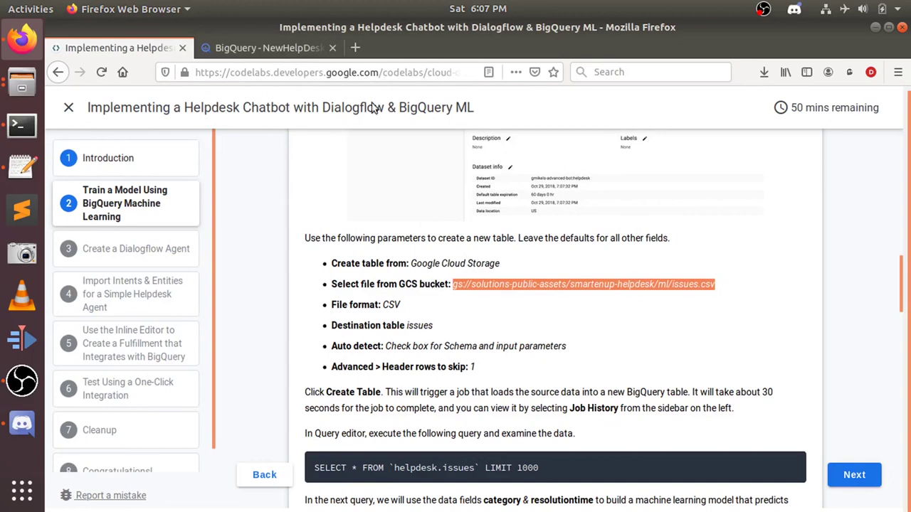
pyautogui.click(284, 48)
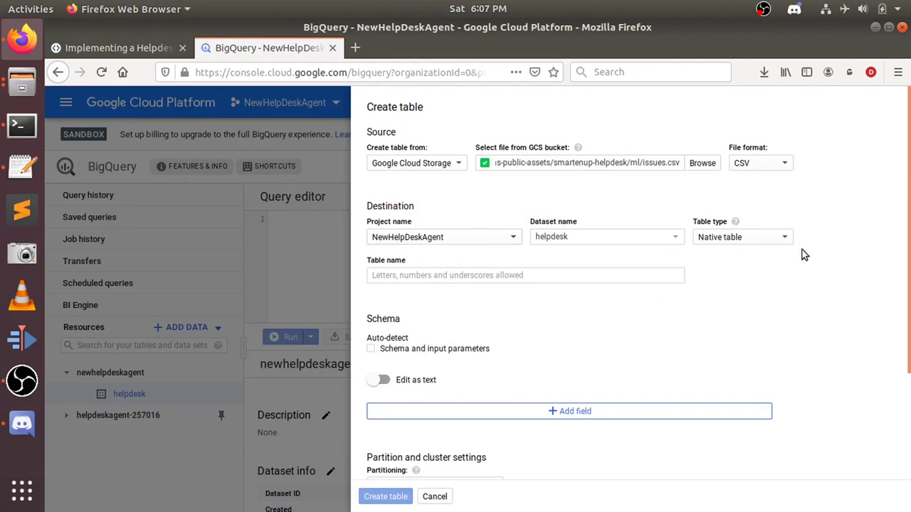
pyautogui.click(118, 47)
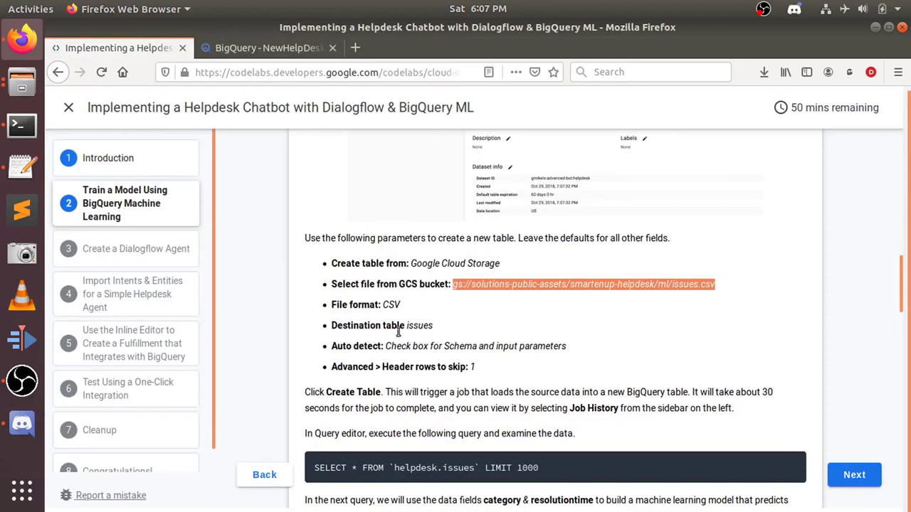
pyautogui.click(279, 58)
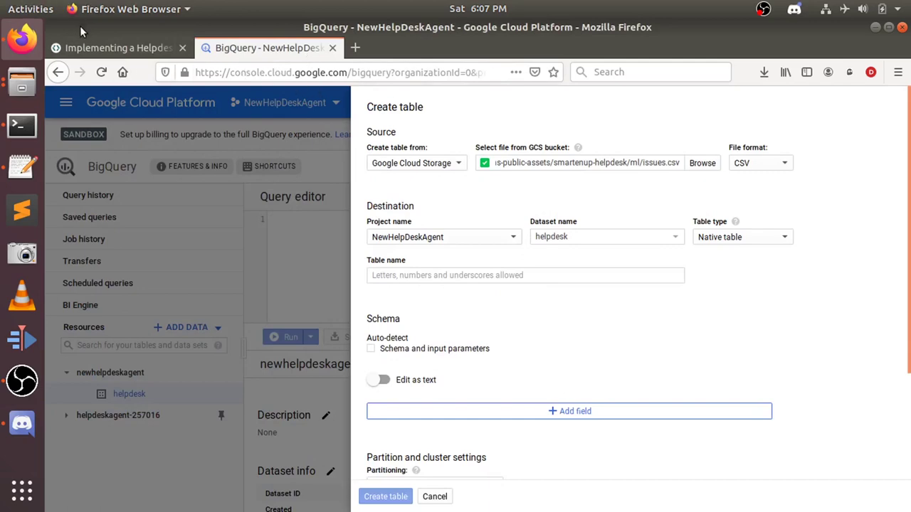
pyautogui.click(100, 47)
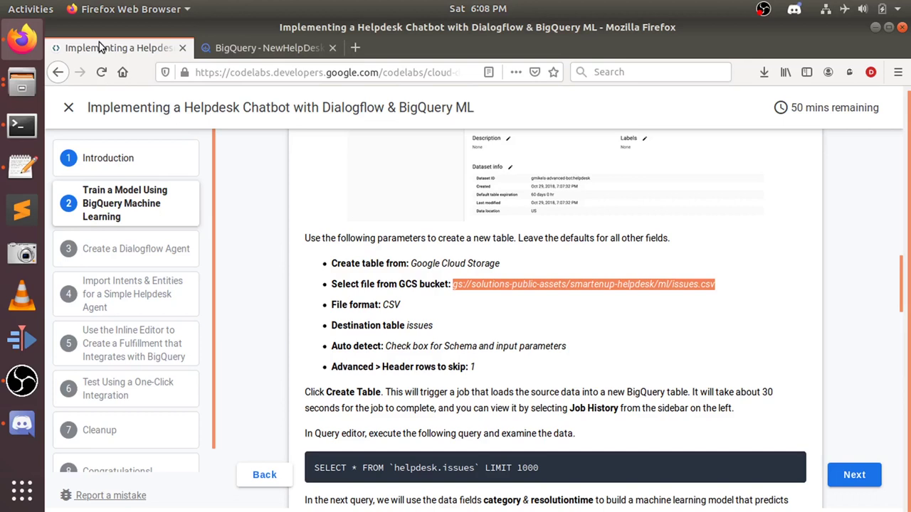
pyautogui.click(226, 51)
pyautogui.rightClick(225, 51)
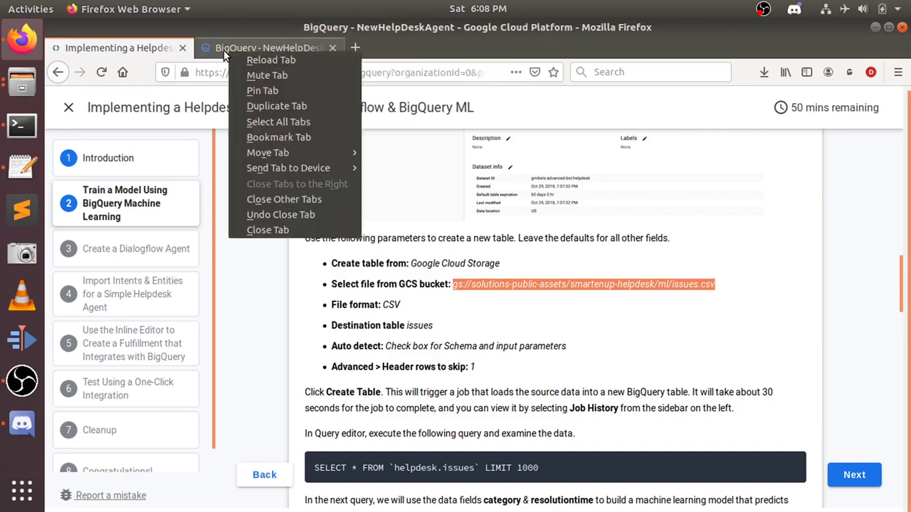
pyautogui.click(524, 321)
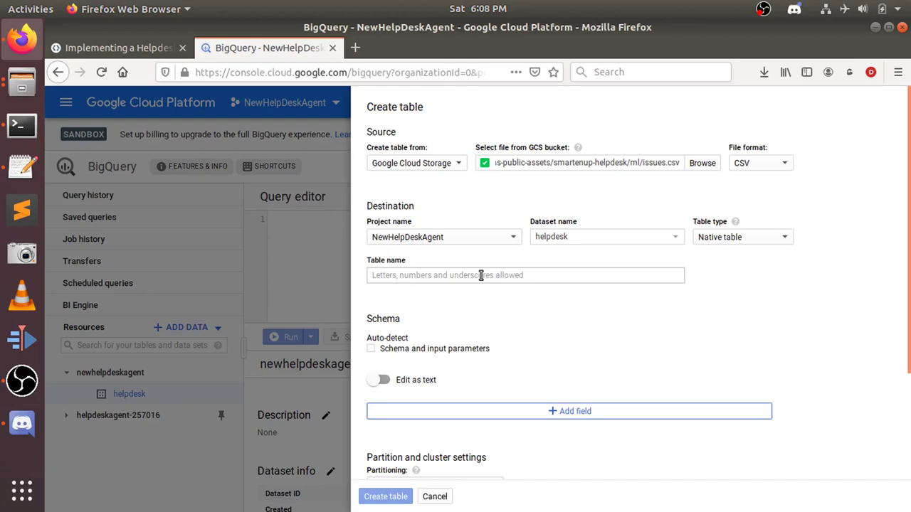
# Check the table type, dataset name and project name choices in the new table's destination settings without changing them
pyautogui.click(780, 238)
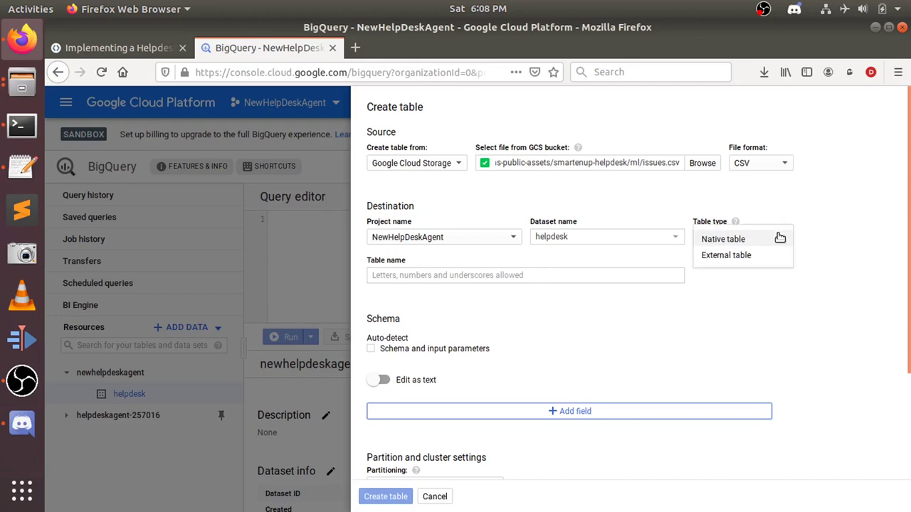
pyautogui.click(820, 244)
pyautogui.click(597, 238)
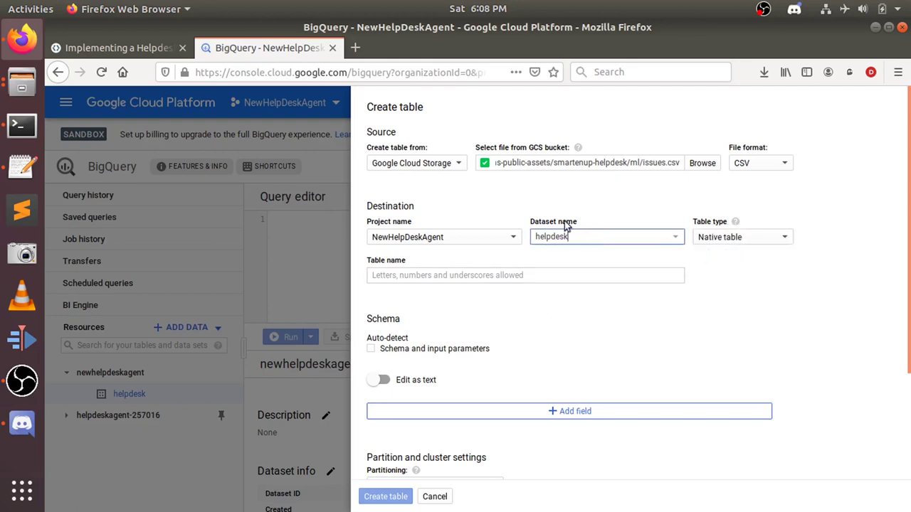
pyautogui.click(421, 240)
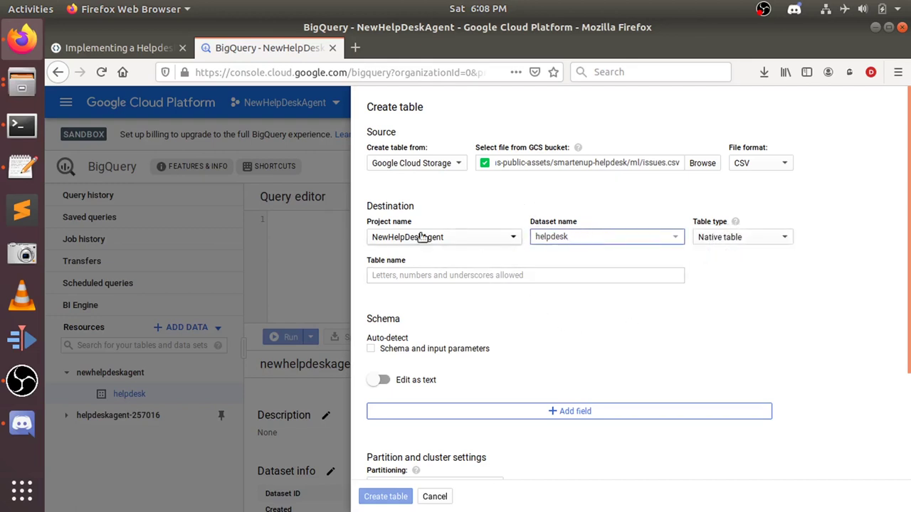
pyautogui.click(459, 190)
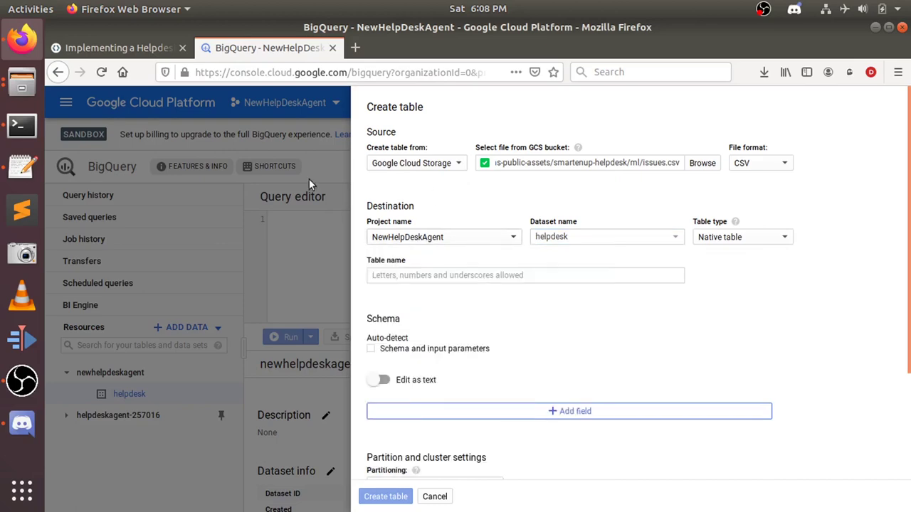
# Following the codelab's parameters, enable auto-detection of schema and input parameters for the new table
pyautogui.click(117, 48)
pyautogui.scroll(-2, 436, 312)
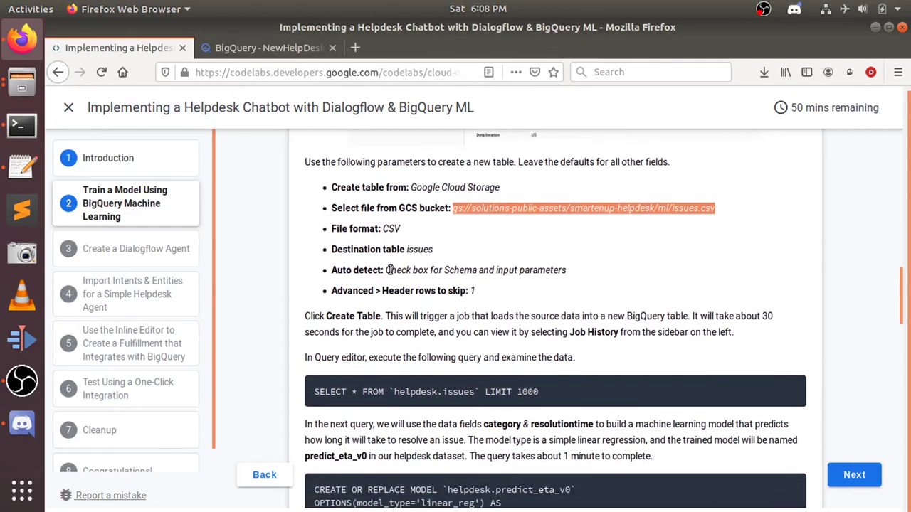
pyautogui.scroll(-1, 388, 269)
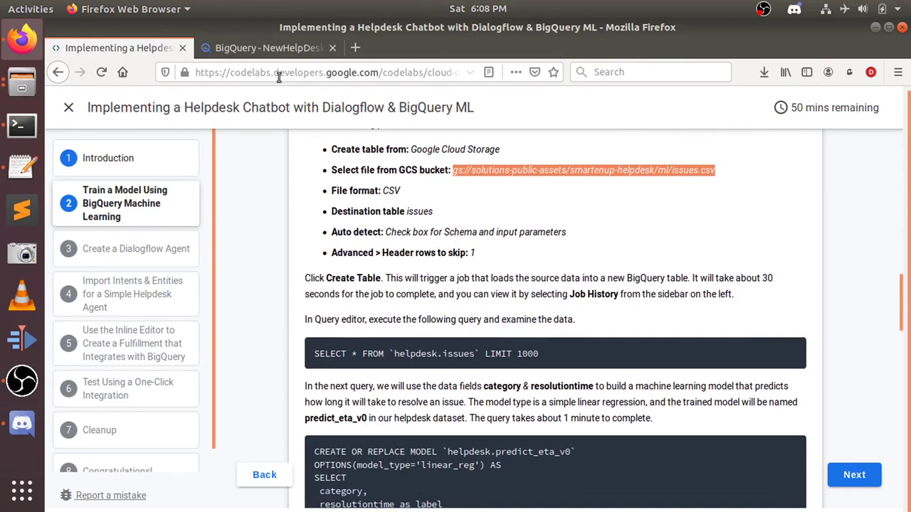
pyautogui.click(267, 48)
pyautogui.scroll(-1, 553, 306)
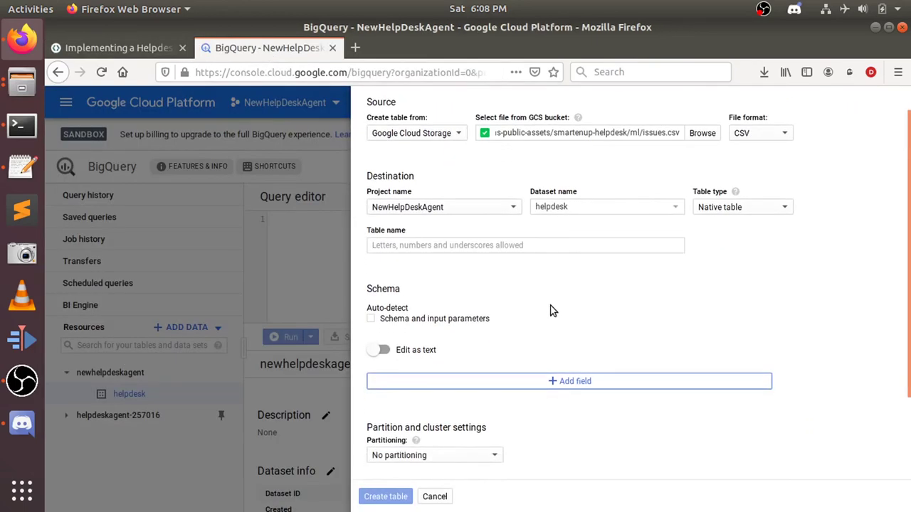
pyautogui.scroll(-1, 541, 307)
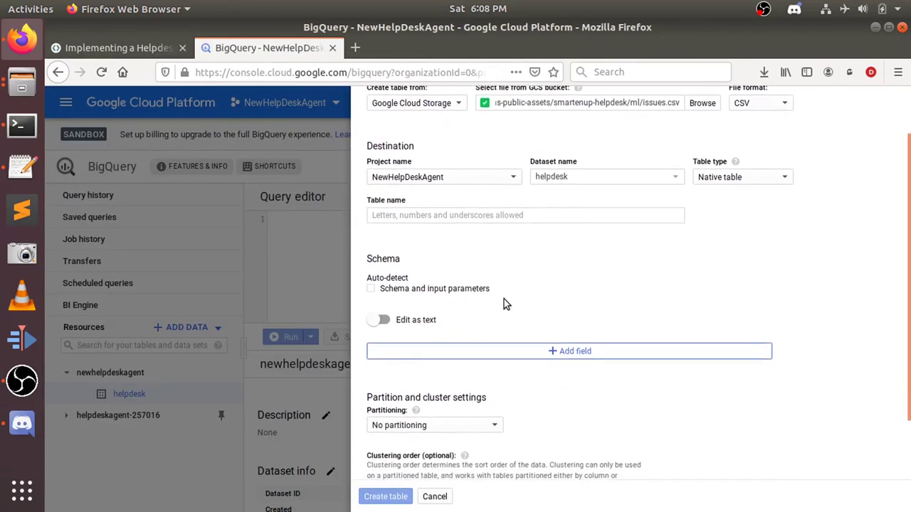
pyautogui.click(373, 290)
pyautogui.scroll(-1, 364, 279)
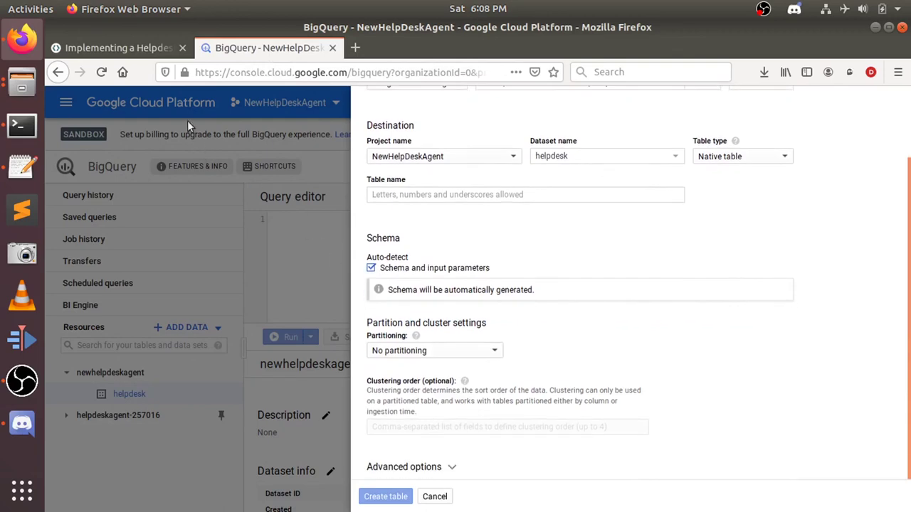
# Recheck the codelab, keep No partitioning, and set the header rows to skip to 1 in the advanced options
pyautogui.click(130, 51)
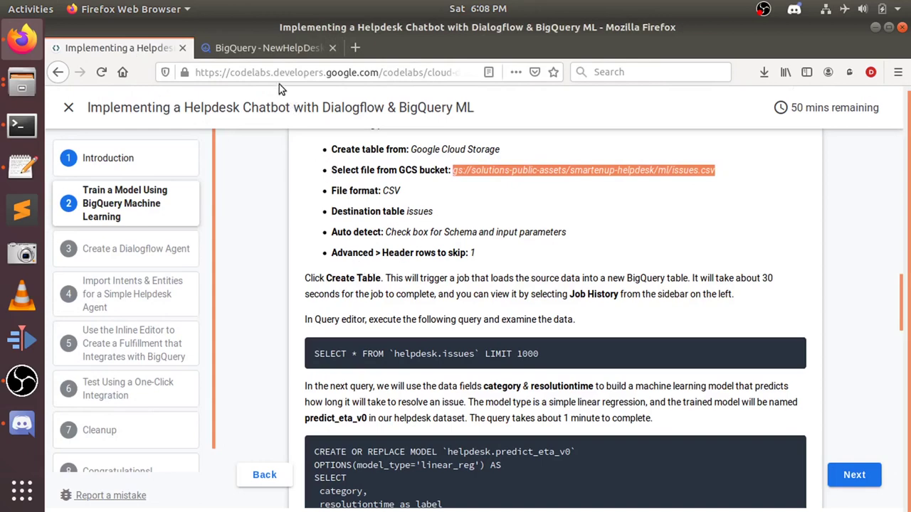
pyautogui.click(264, 50)
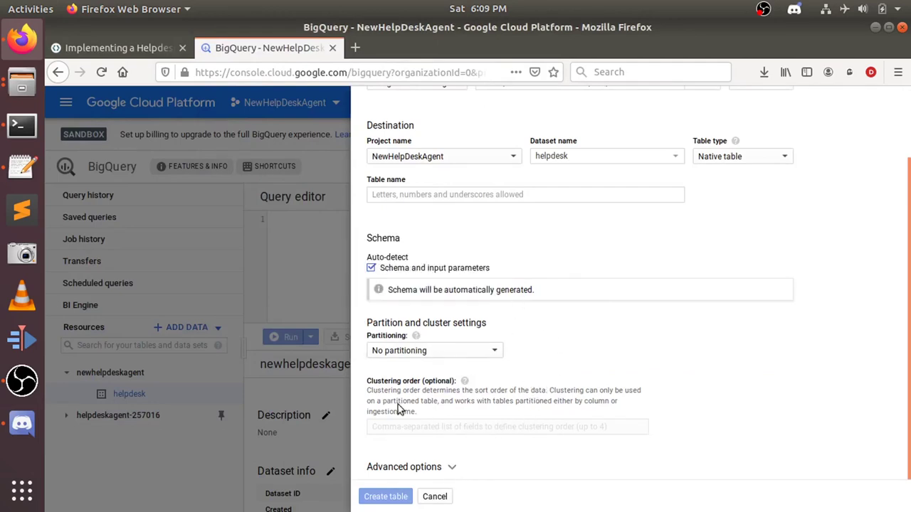
pyautogui.click(498, 350)
pyautogui.click(581, 346)
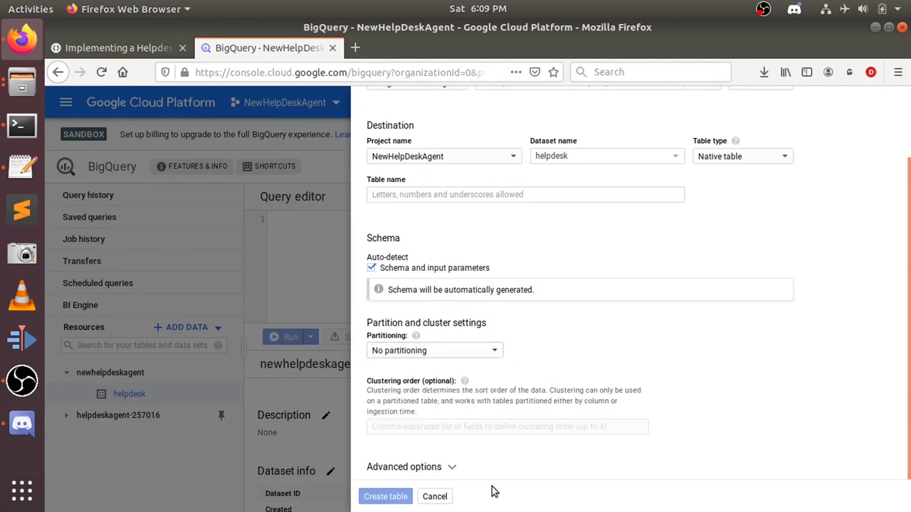
pyautogui.click(449, 464)
pyautogui.scroll(-3, 504, 430)
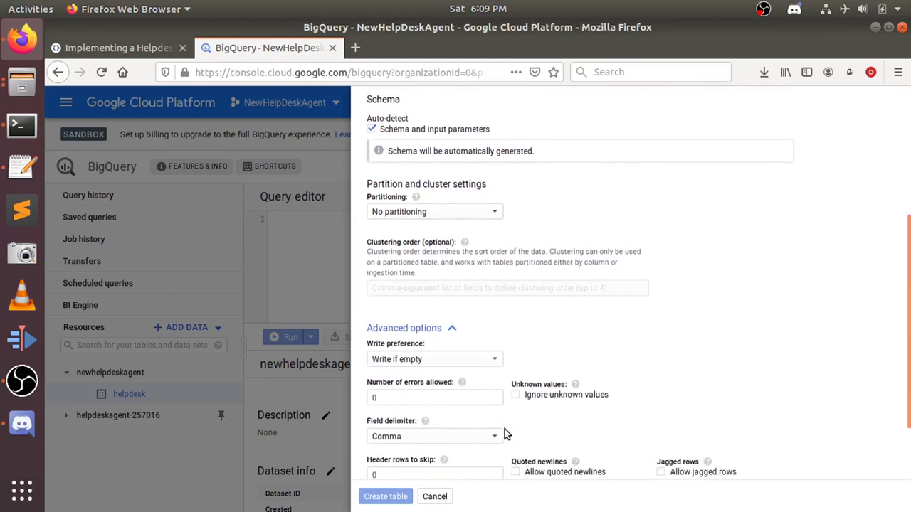
pyautogui.scroll(-2, 504, 429)
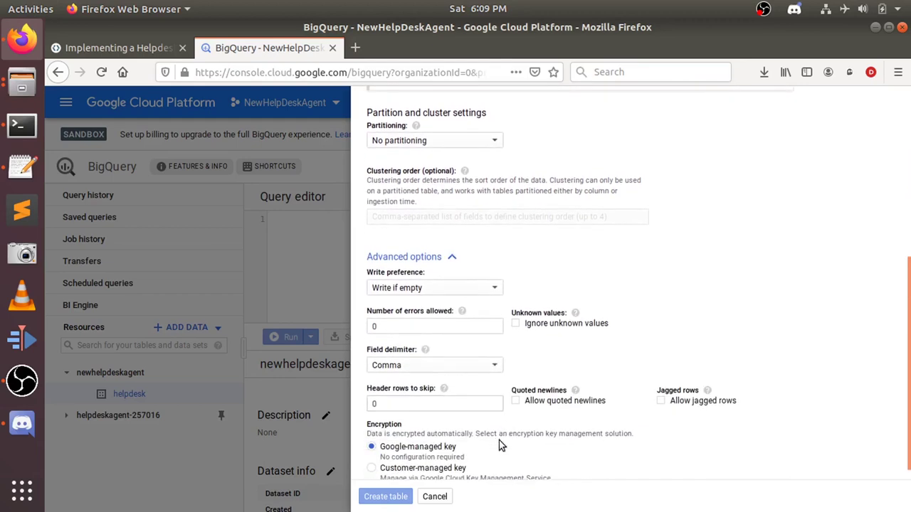
pyautogui.doubleClick(458, 406)
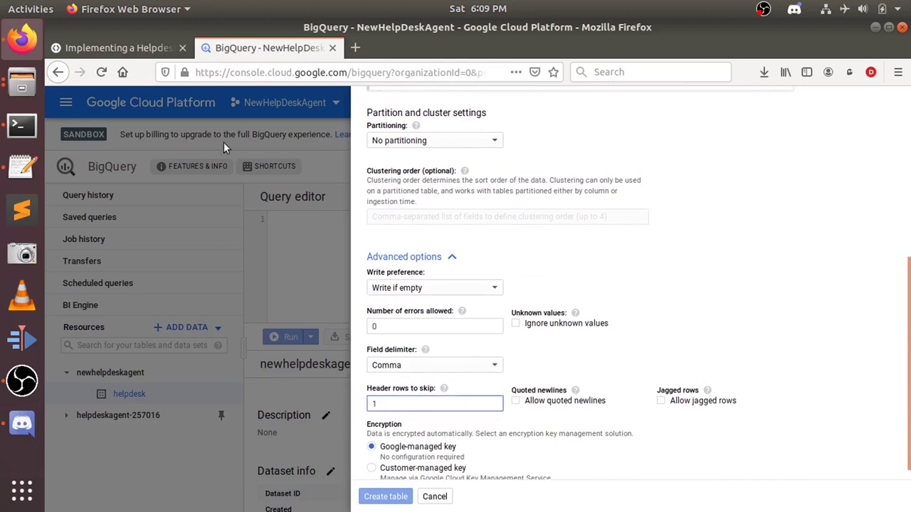
# Read the codelab's notes on the table load job and the query that follows, and return to the create-table form
pyautogui.click(110, 55)
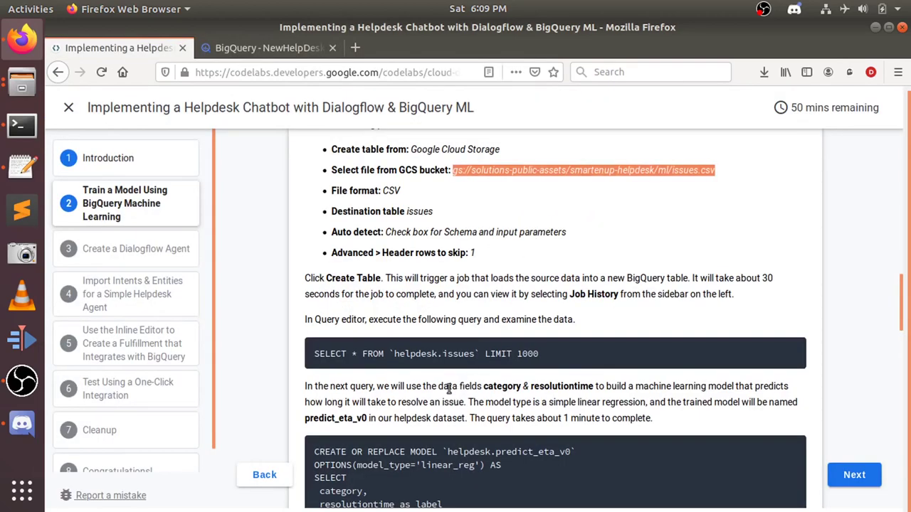
pyautogui.moveTo(418, 278); pyautogui.dragTo(753, 282)
pyautogui.moveTo(334, 294); pyautogui.dragTo(534, 297)
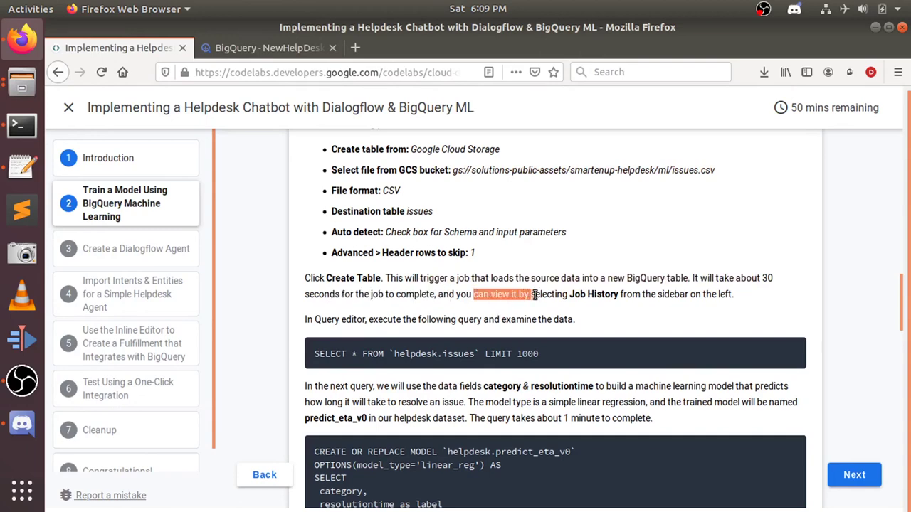
pyautogui.click(534, 297)
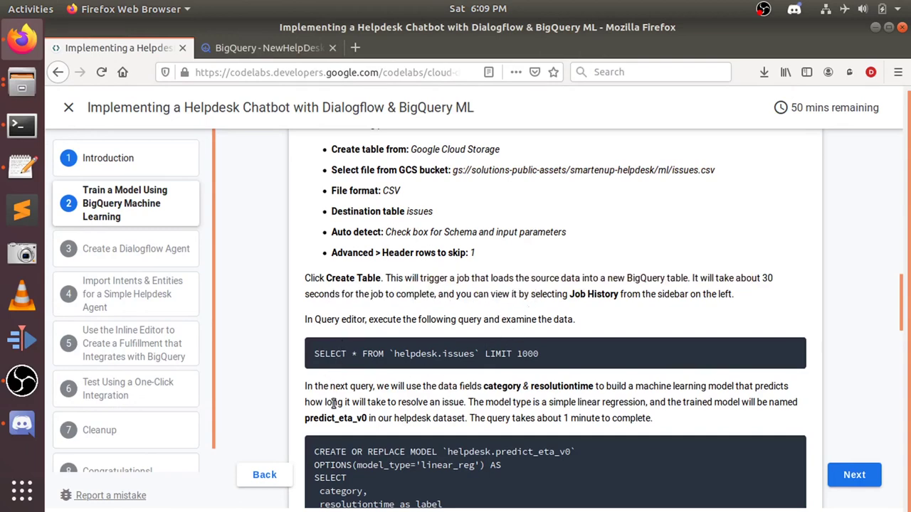
pyautogui.moveTo(342, 320); pyautogui.dragTo(509, 322)
pyautogui.click(510, 322)
pyautogui.click(246, 47)
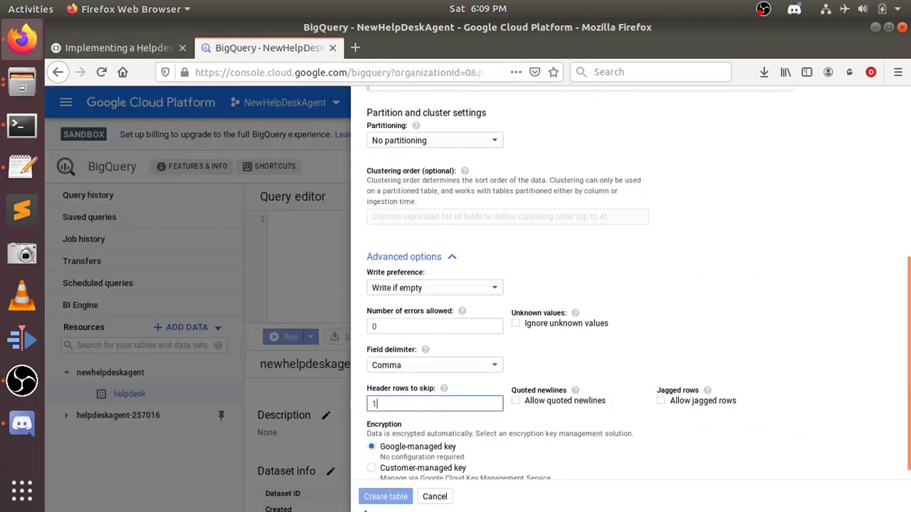
# Review the new table's destination, schema, partitioning and advanced settings in the create-table form
pyautogui.scroll(-1, 563, 466)
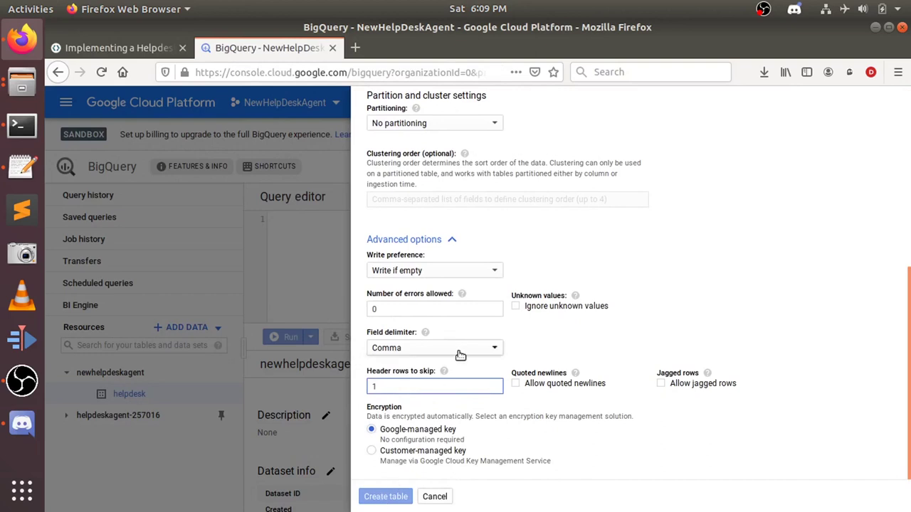
pyautogui.scroll(6, 445, 195)
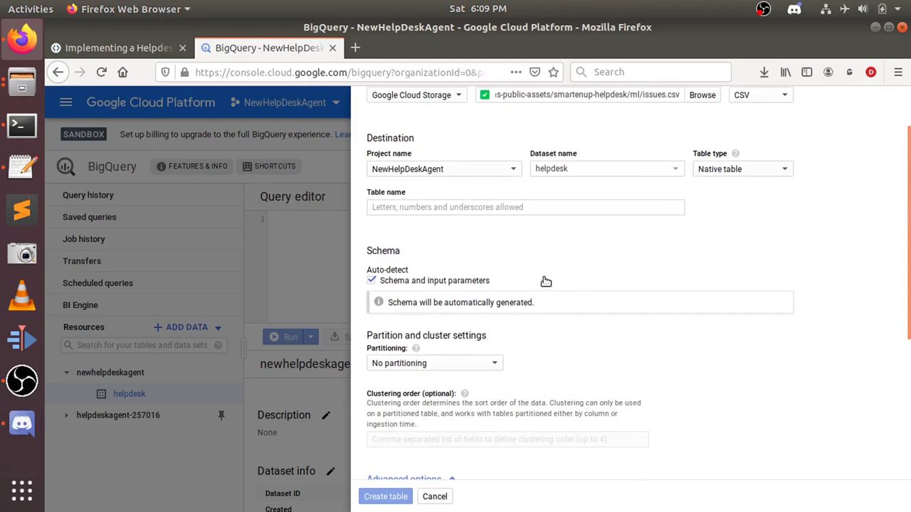
pyautogui.click(418, 211)
pyautogui.scroll(-4, 498, 341)
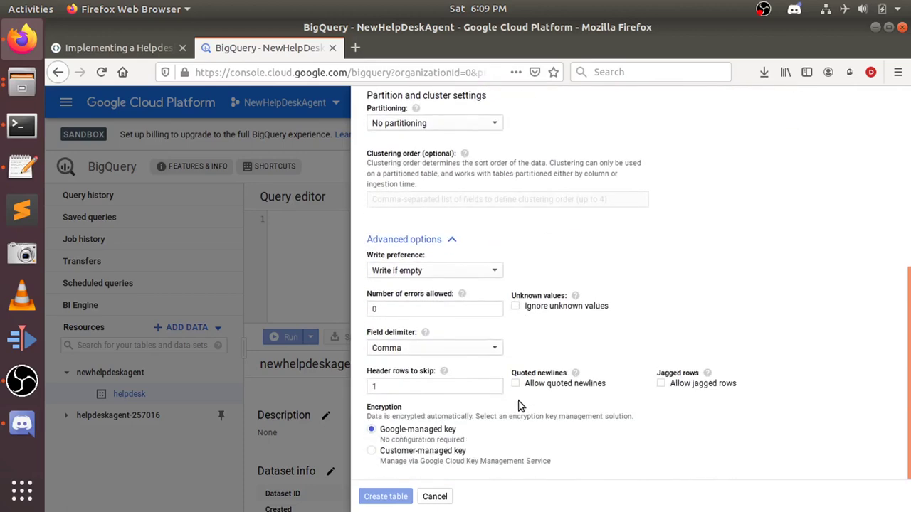
pyautogui.scroll(7, 491, 370)
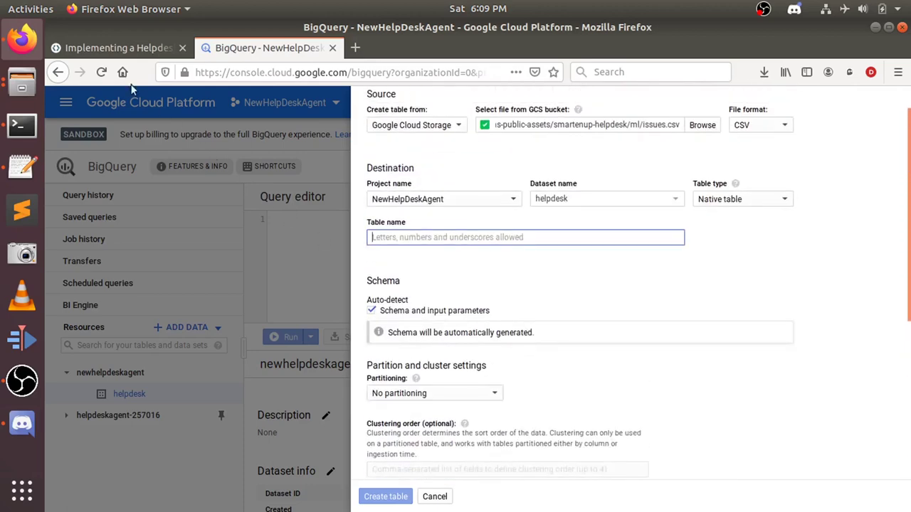
# Reread the codelab's create-table instructions, checking its screenshots, the parameter list and the query that follows
pyautogui.click(106, 47)
pyautogui.scroll(5, 467, 285)
pyautogui.scroll(-3, 466, 290)
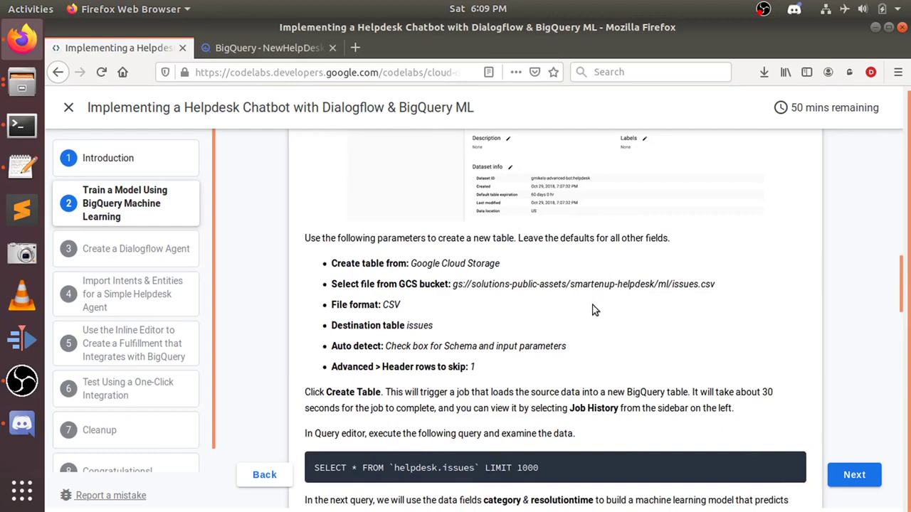
pyautogui.scroll(5, 594, 316)
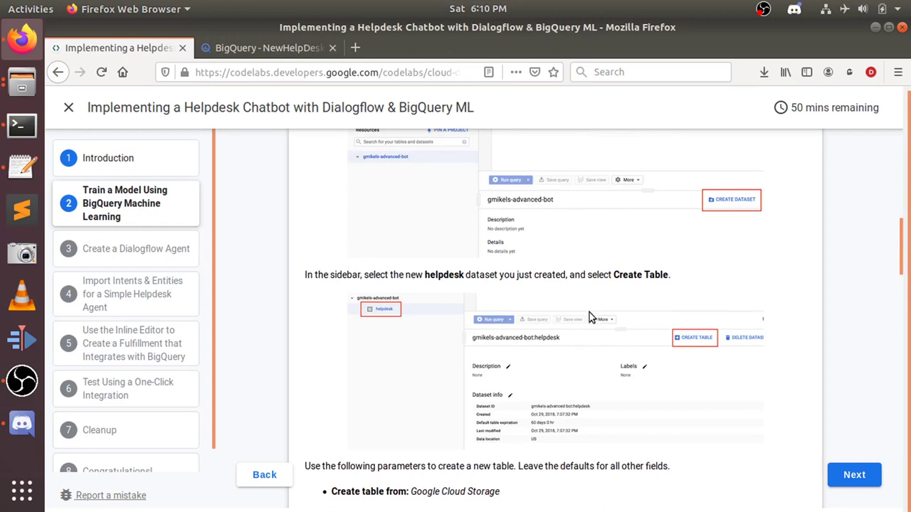
pyautogui.scroll(-5, 589, 313)
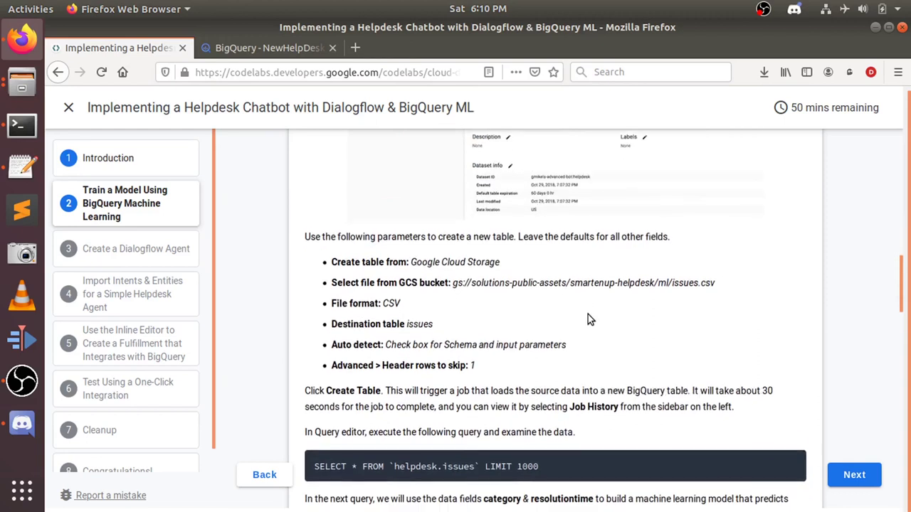
pyautogui.scroll(-2, 588, 315)
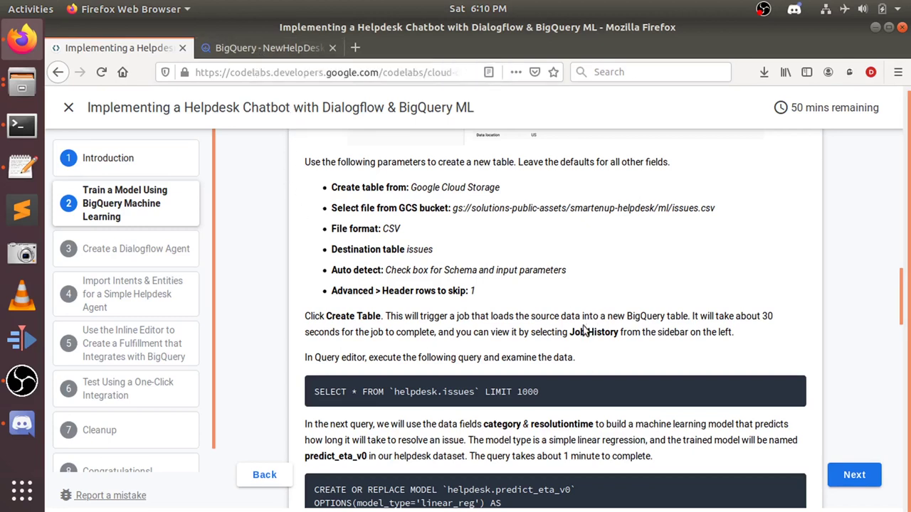
pyautogui.scroll(1, 497, 313)
pyautogui.scroll(1, 496, 313)
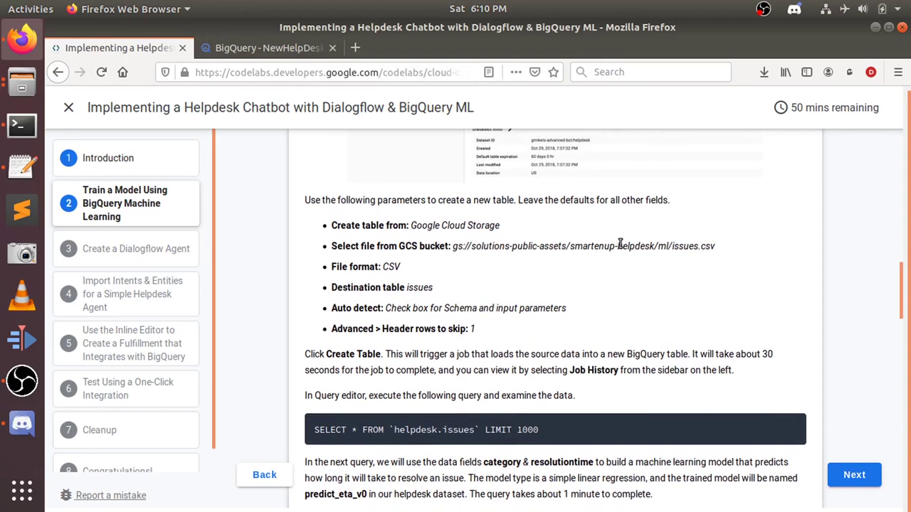
# Name the new table helpdesktable, reusing the word helpdesk from the codelab's bucket path, and create the table
pyautogui.moveTo(617, 246); pyautogui.dragTo(654, 247)
pyautogui.hotkey('ctrl', 'c')
pyautogui.click(263, 48)
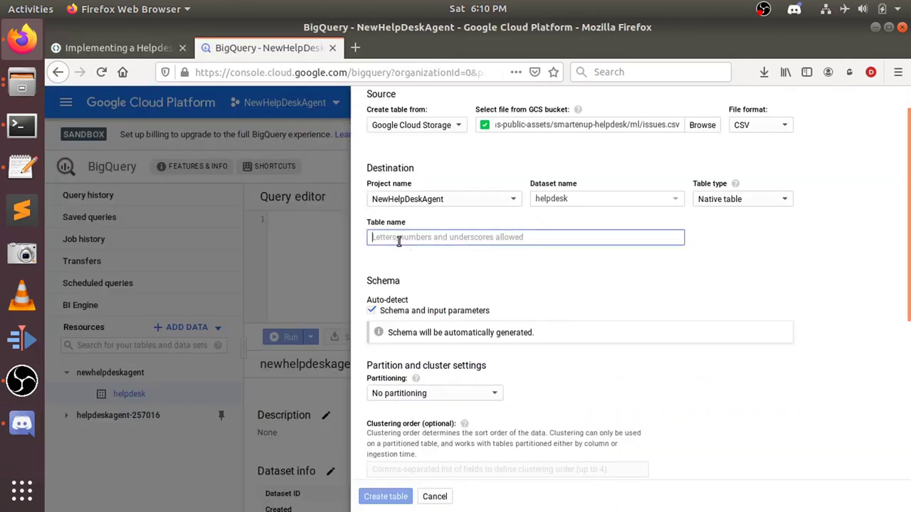
pyautogui.hotkey('ctrl', 'v')
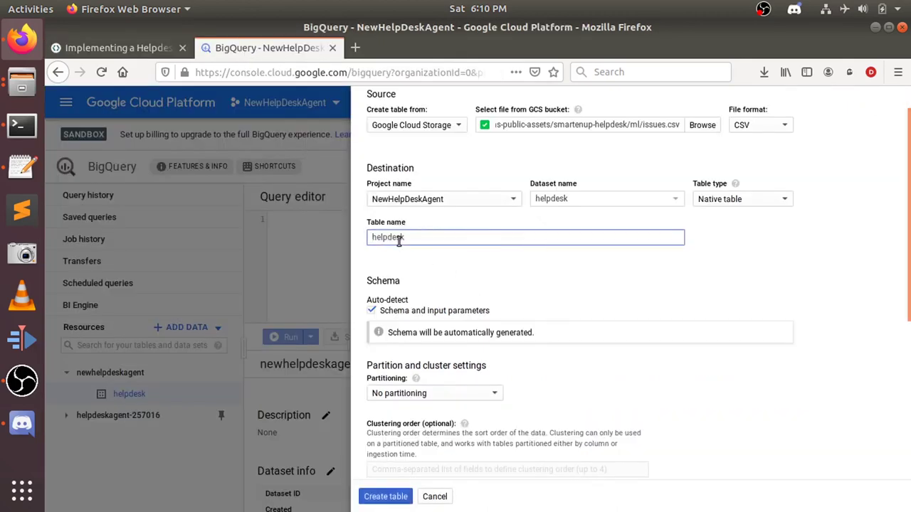
pyautogui.write('table')
pyautogui.scroll(-4, 545, 360)
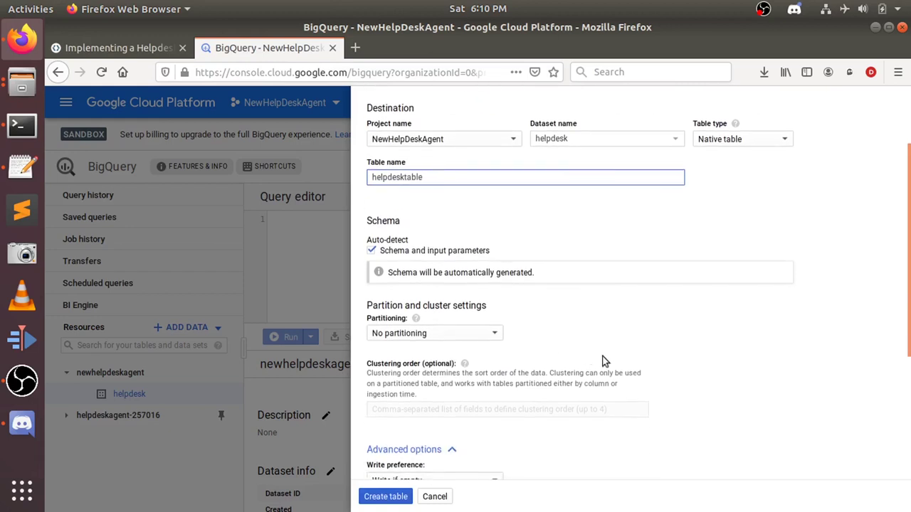
pyautogui.click(371, 502)
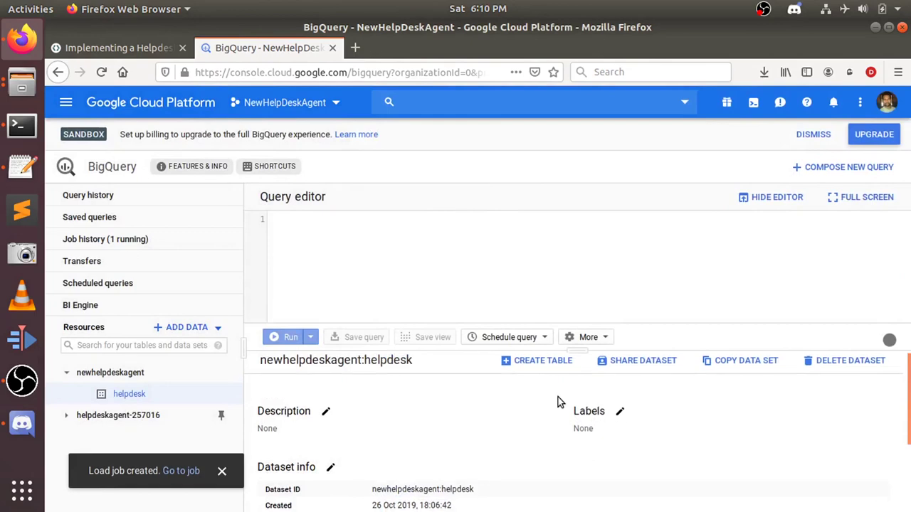
# Try to run the codelab's query SELECT * FROM `helpdesk.issues` LIMIT 1000 in the BigQuery query editor
pyautogui.click(118, 48)
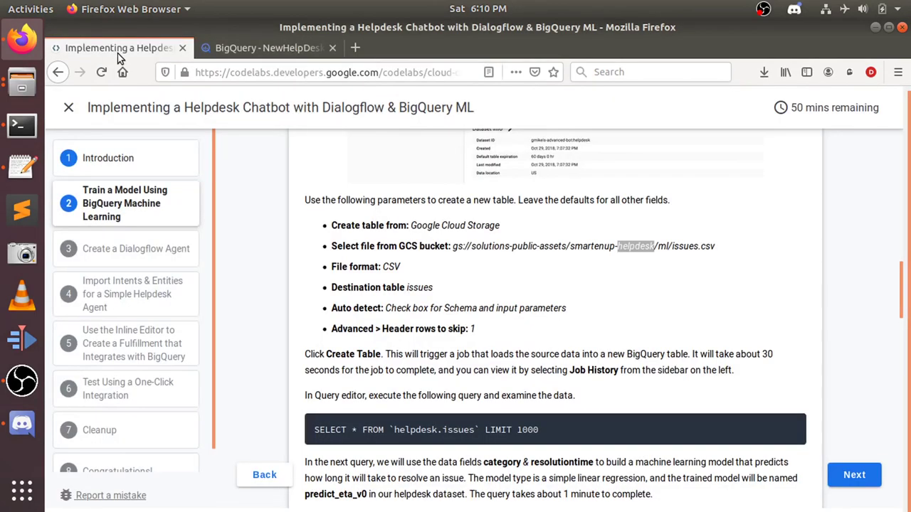
pyautogui.tripleClick(315, 430)
pyautogui.hotkey('ctrl', 'c')
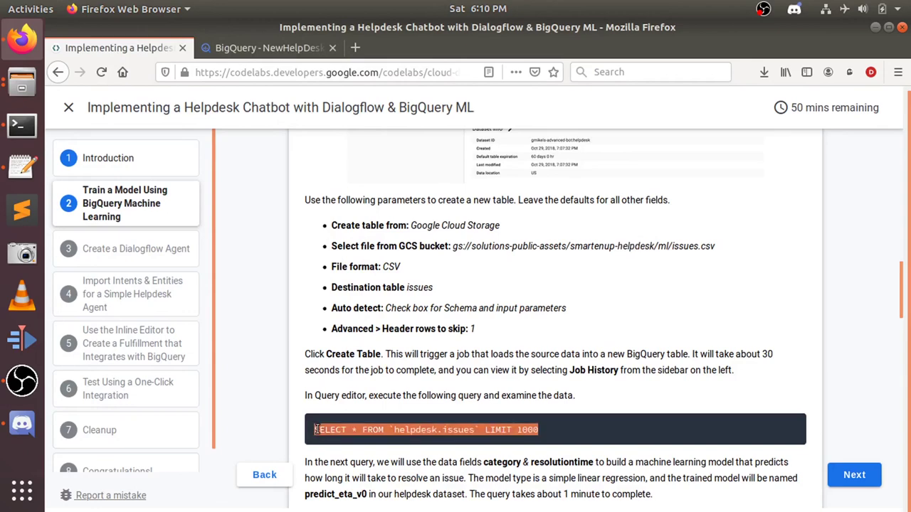
pyautogui.click(274, 48)
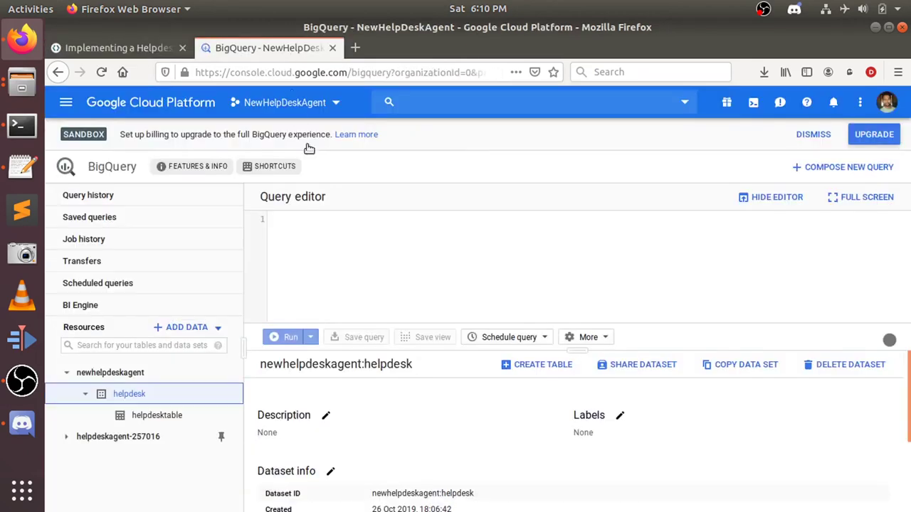
pyautogui.click(344, 235)
pyautogui.hotkey('ctrl', 'v')
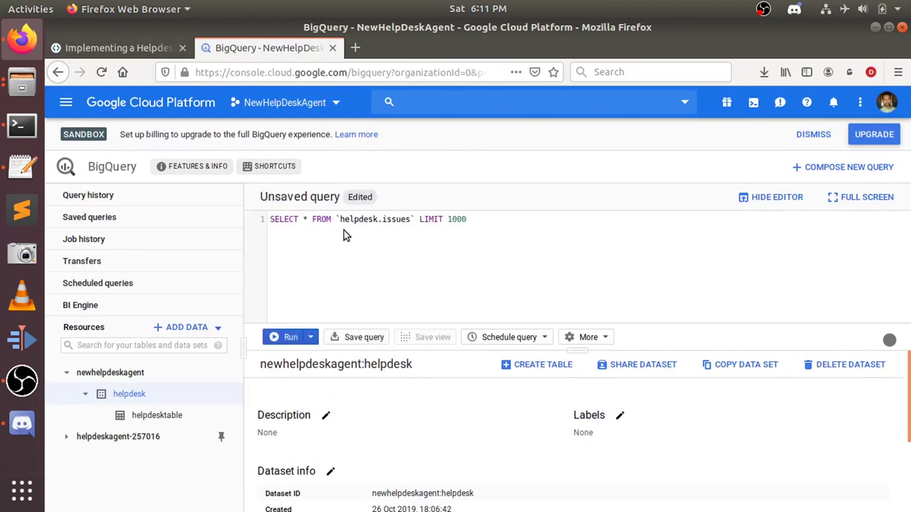
pyautogui.click(292, 337)
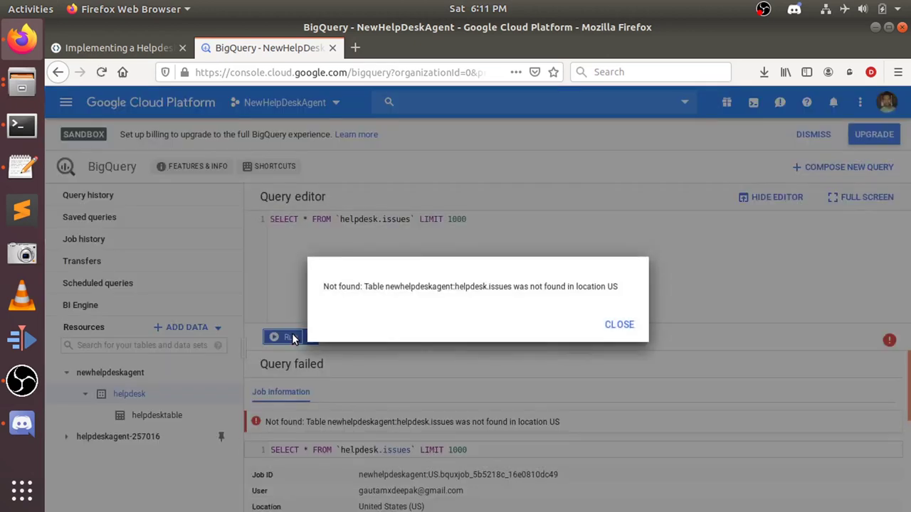
pyautogui.click(619, 325)
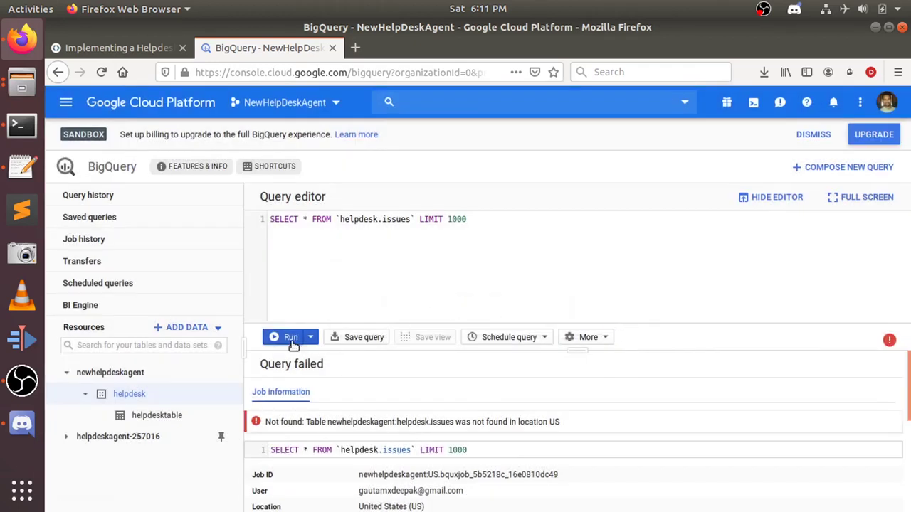
# Rerun the helpdesk.issues query and examine the validation message and job information
pyautogui.click(292, 343)
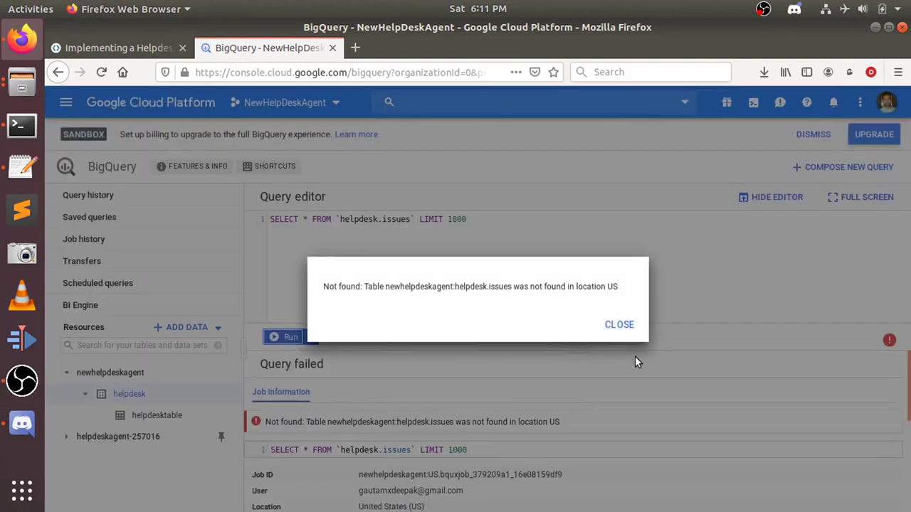
pyautogui.click(615, 330)
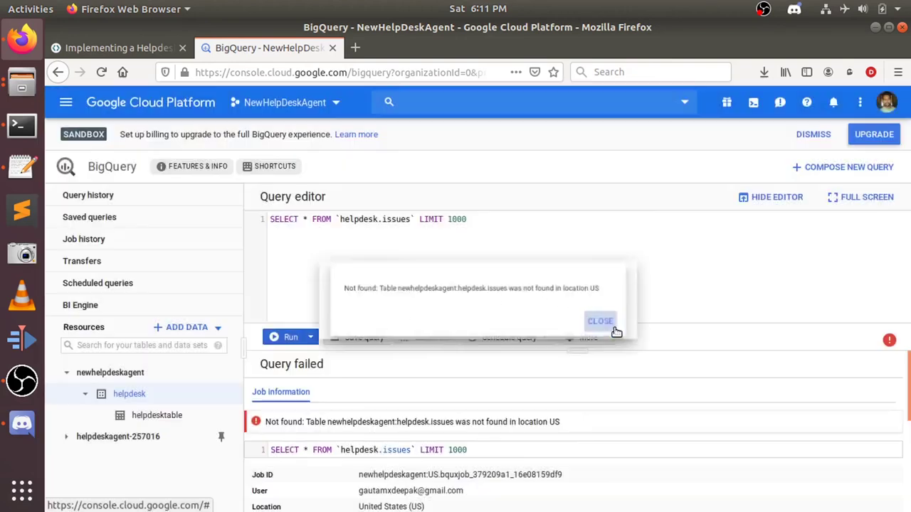
pyautogui.click(889, 341)
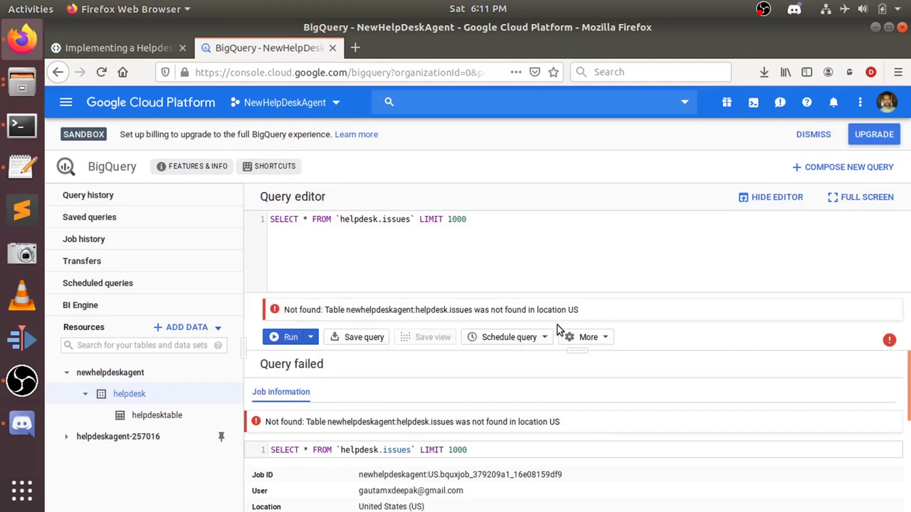
pyautogui.scroll(-5, 549, 455)
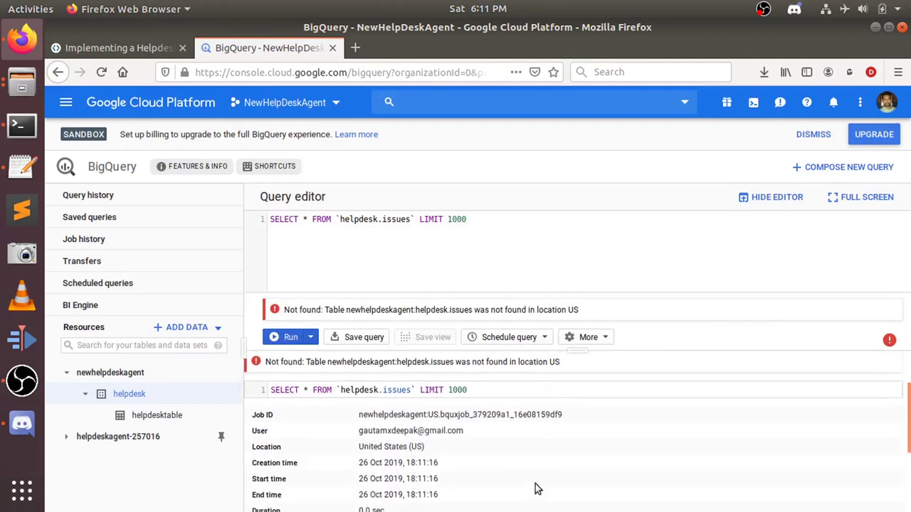
pyautogui.scroll(5, 529, 498)
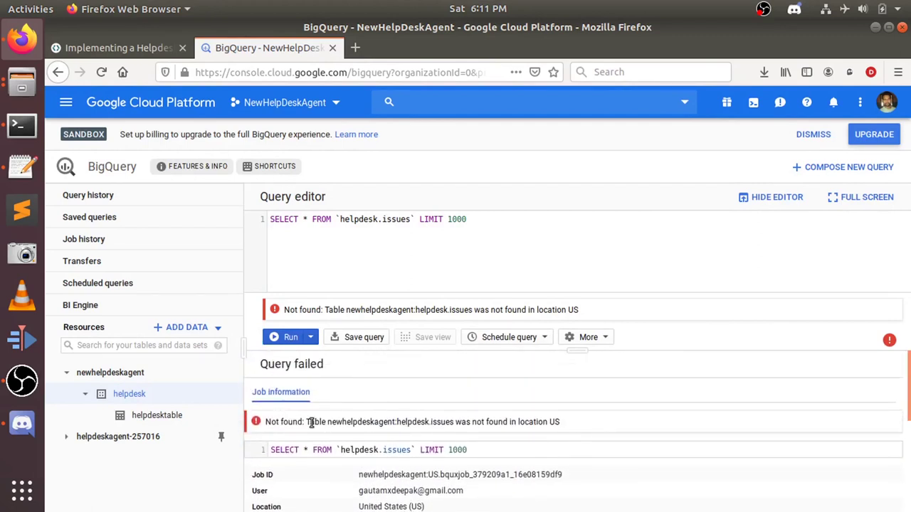
# Query all columns of helpdesktable with a limit of 1000 from the table's own query template, and examine the returned rows
pyautogui.click(183, 415)
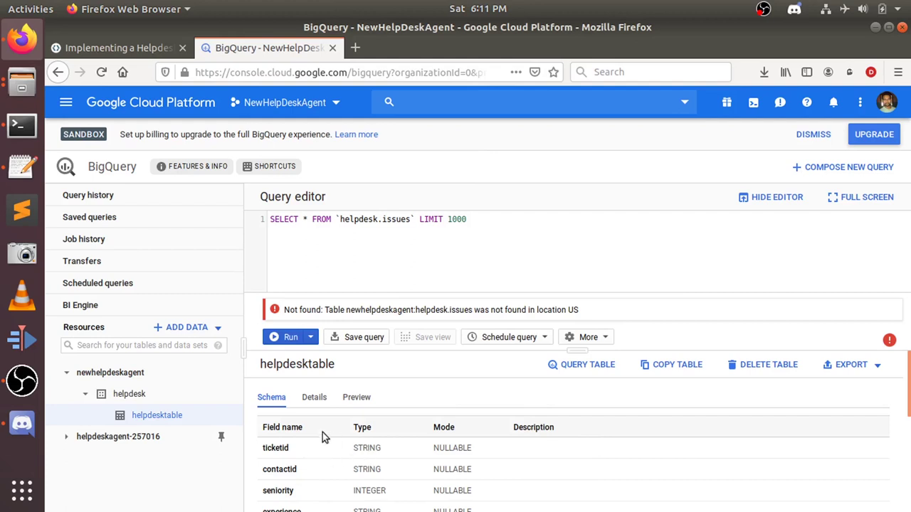
pyautogui.click(588, 366)
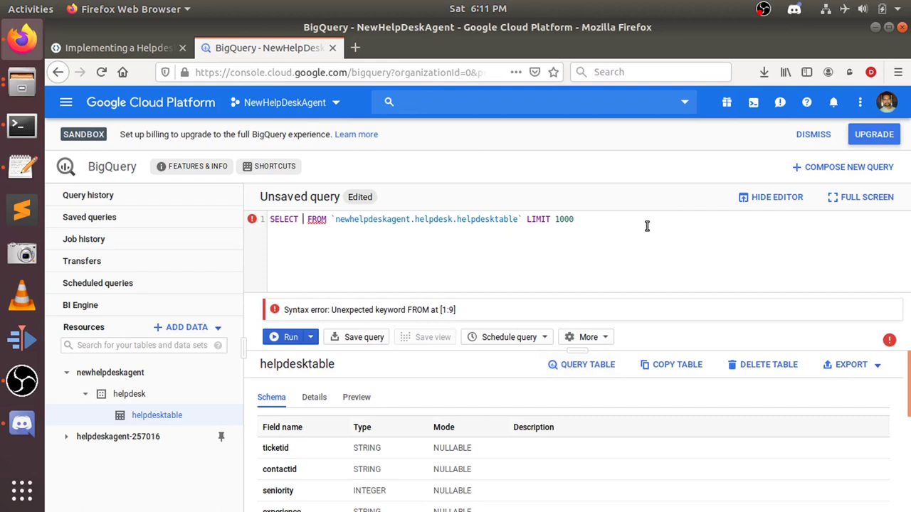
pyautogui.write('*')
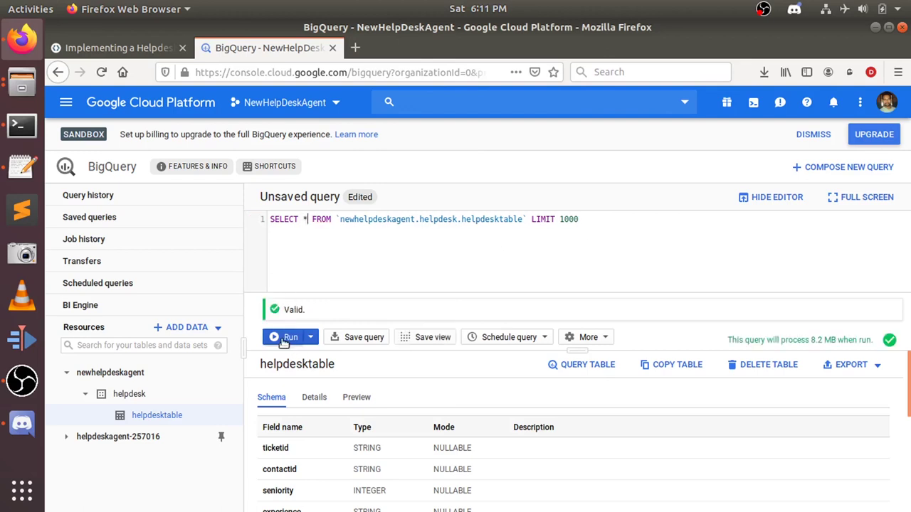
pyautogui.click(285, 340)
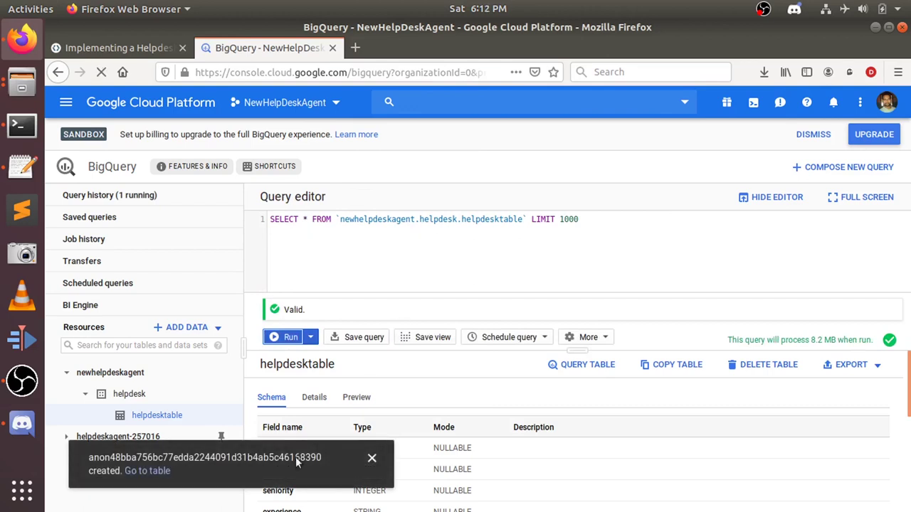
pyautogui.click(371, 459)
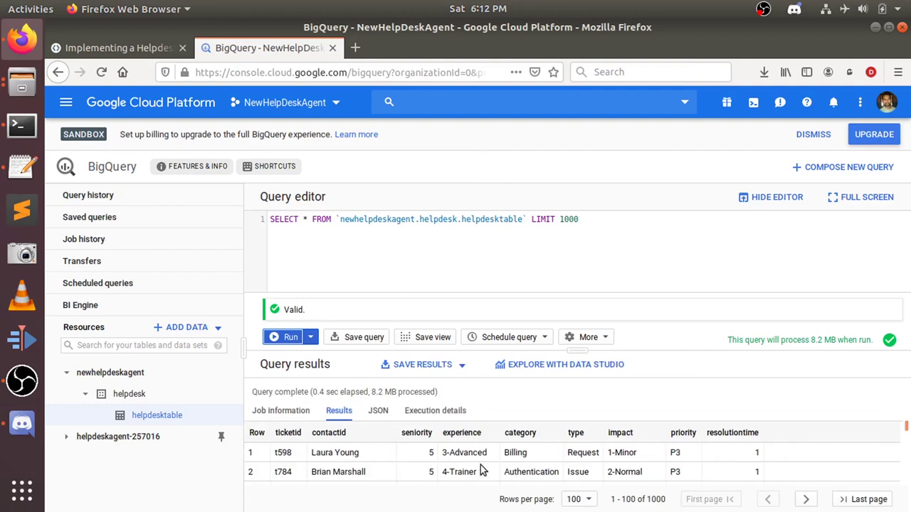
pyautogui.scroll(-1, 484, 469)
pyautogui.scroll(2, 381, 470)
pyautogui.scroll(-1, 507, 435)
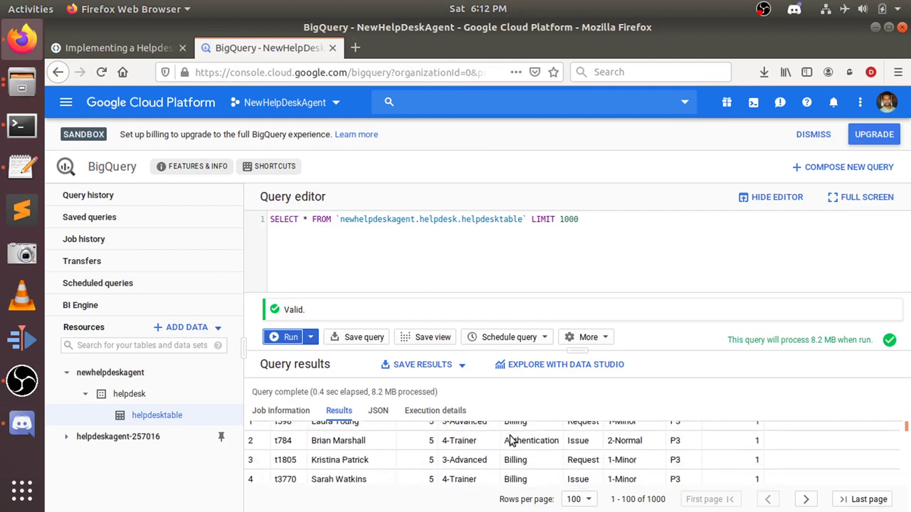
pyautogui.scroll(-12, 509, 441)
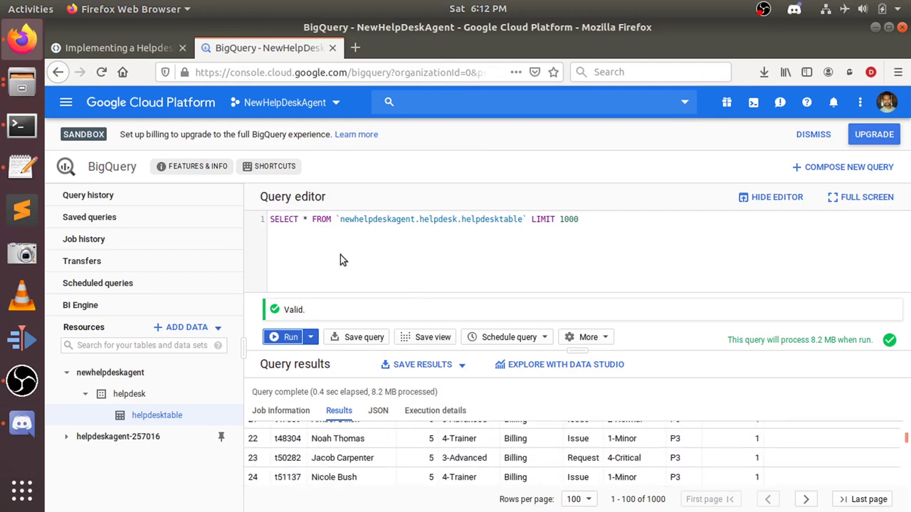
# Replace the editor's query with SELECT * FROM `helpdesk.issues` LIMIT 1000 and try to run it again
pyautogui.hotkey('ctrl', 'a')
pyautogui.hotkey('ctrl', 'v')
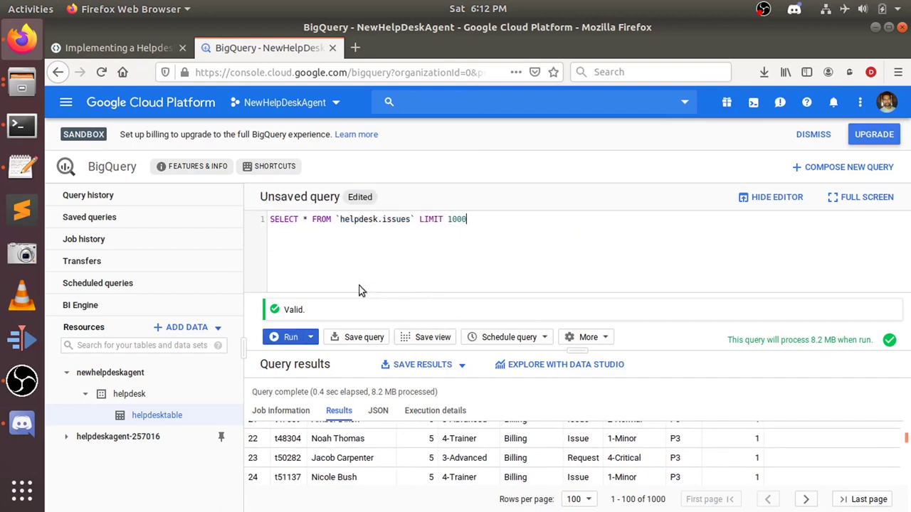
pyautogui.hotkey('ctrl', 'Return')
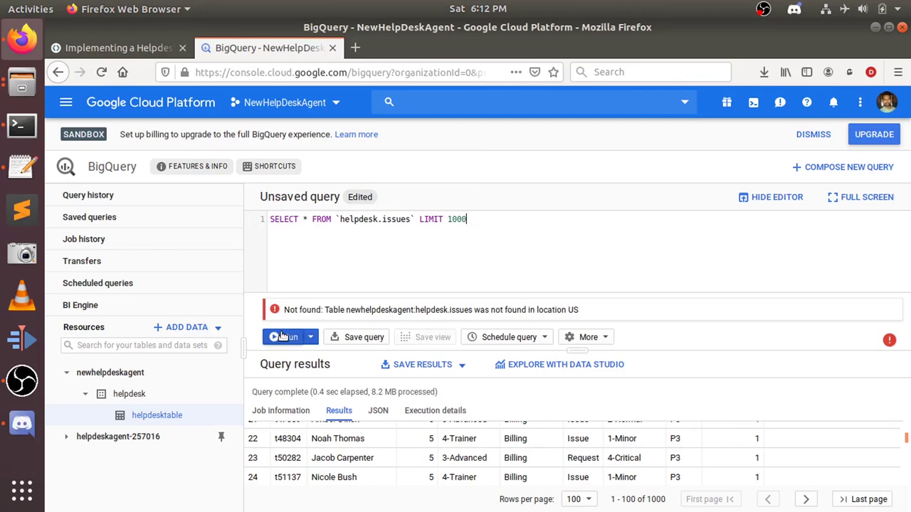
# Check the destination table name in the codelab's table creation parameters, then return to the BigQuery editor
pyautogui.click(109, 49)
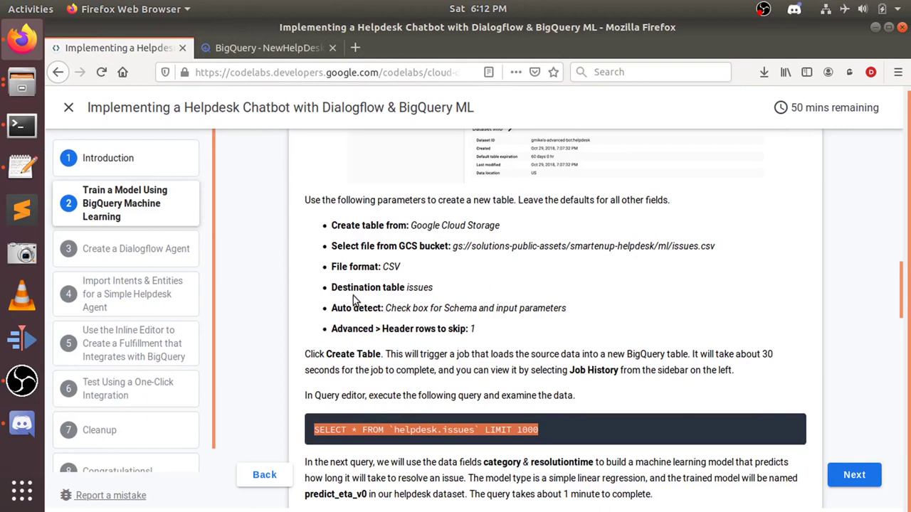
pyautogui.moveTo(343, 288); pyautogui.dragTo(404, 289)
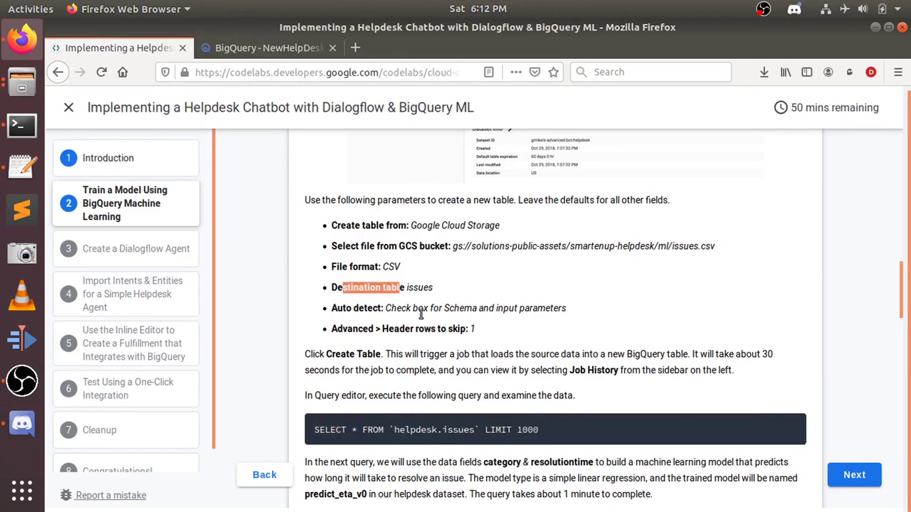
pyautogui.click(416, 285)
pyautogui.doubleClick(419, 287)
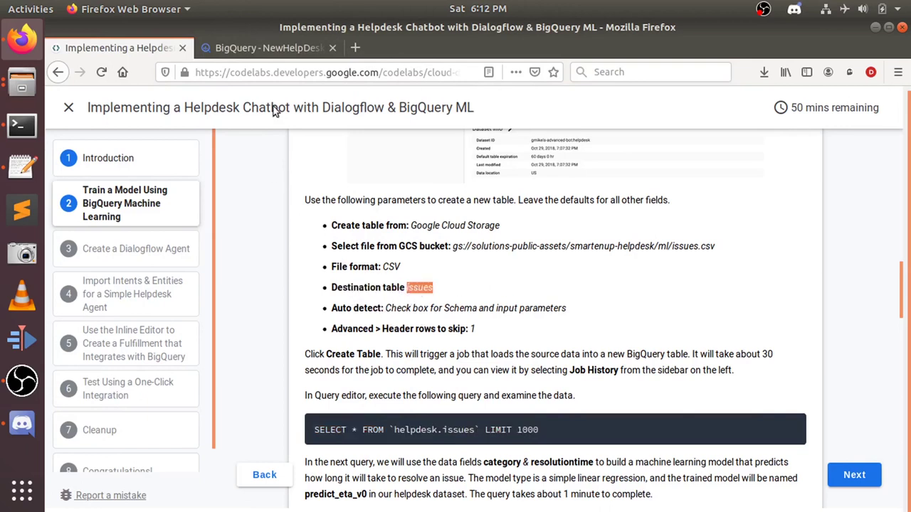
pyautogui.click(235, 53)
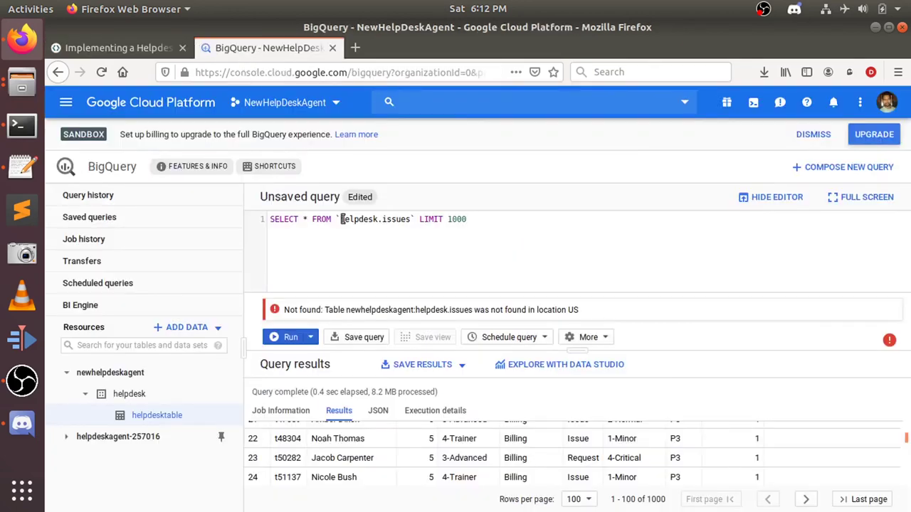
# Change the query's source table to helpdesk.table, try to run it, and dismiss the resulting dialog
pyautogui.moveTo(341, 219); pyautogui.dragTo(410, 220)
pyautogui.moveTo(339, 219); pyautogui.dragTo(410, 220)
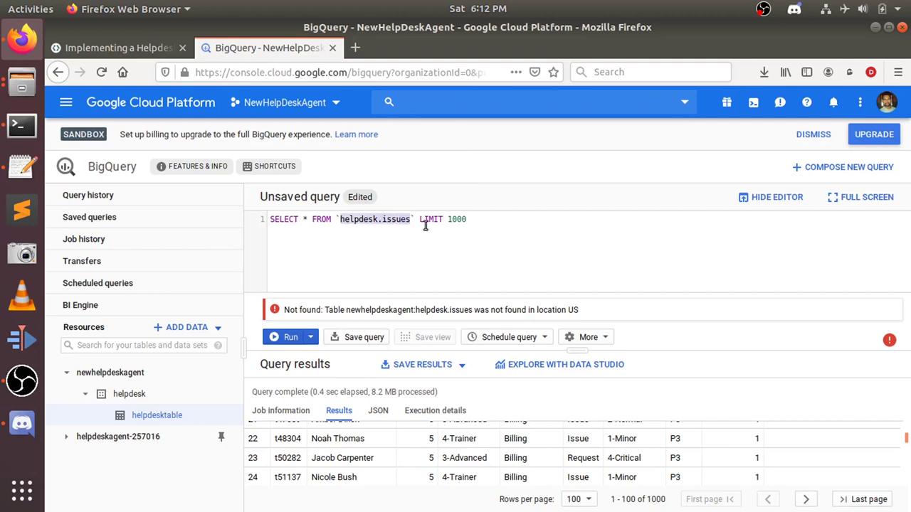
pyautogui.press('Right')
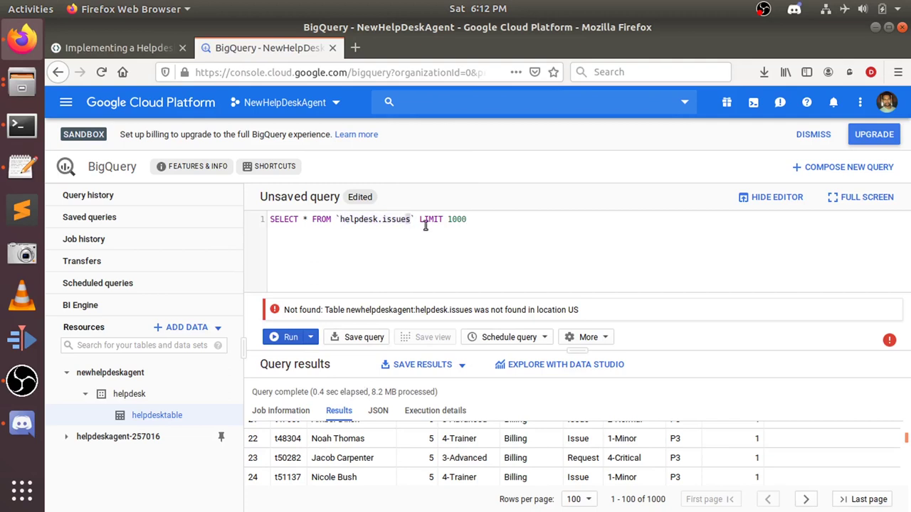
pyautogui.hotkey('shift', 'Left')
pyautogui.hotkey('shift', 'Left')
pyautogui.hotkey('shift', 'Left')
pyautogui.hotkey('shift', 'Left')
pyautogui.hotkey('shift', 'Left')
pyautogui.hotkey('shift', 'Left')
pyautogui.write('table')
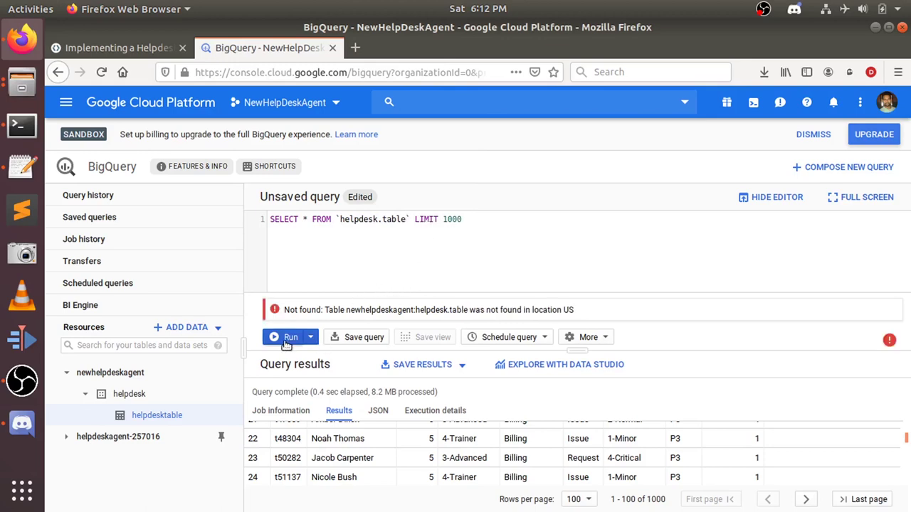
pyautogui.click(286, 341)
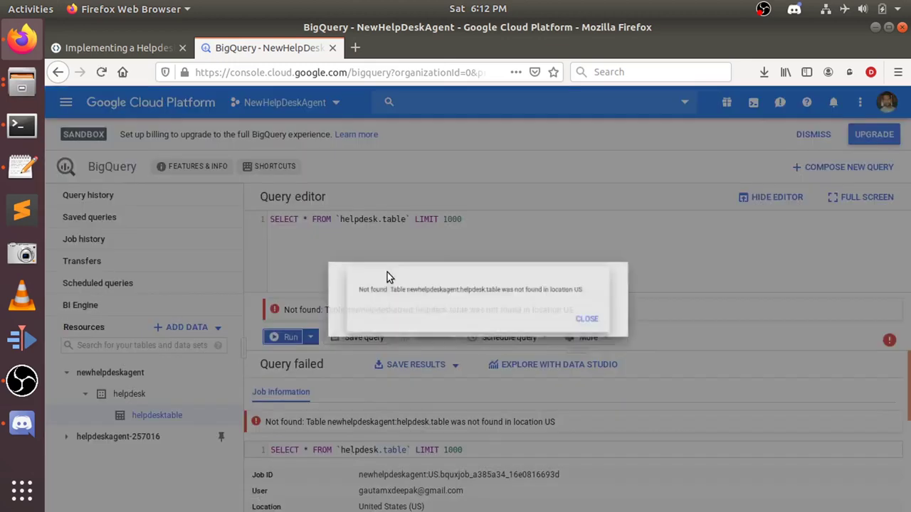
pyautogui.click(615, 324)
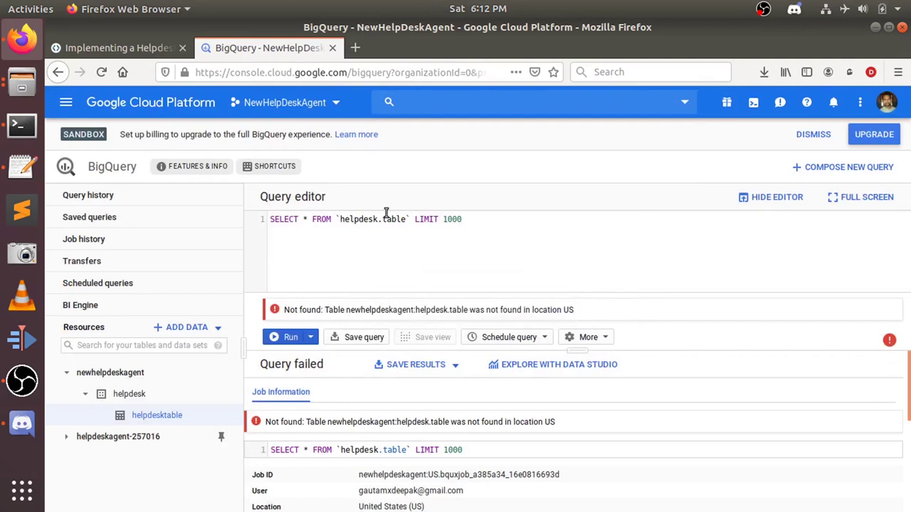
# Correct the query's source table to helpdesk.helpdesktable, run it, and look through the returned rows
pyautogui.click(385, 218)
pyautogui.write('help')
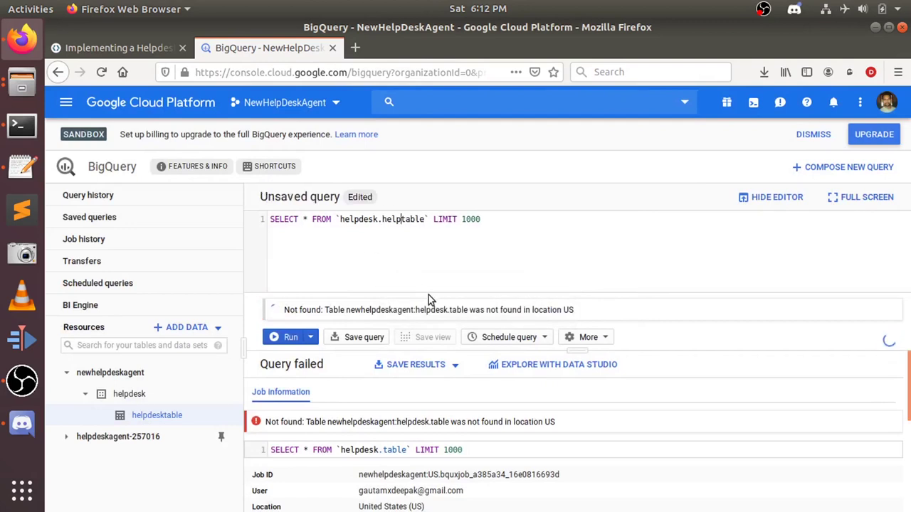
pyautogui.write('desk')
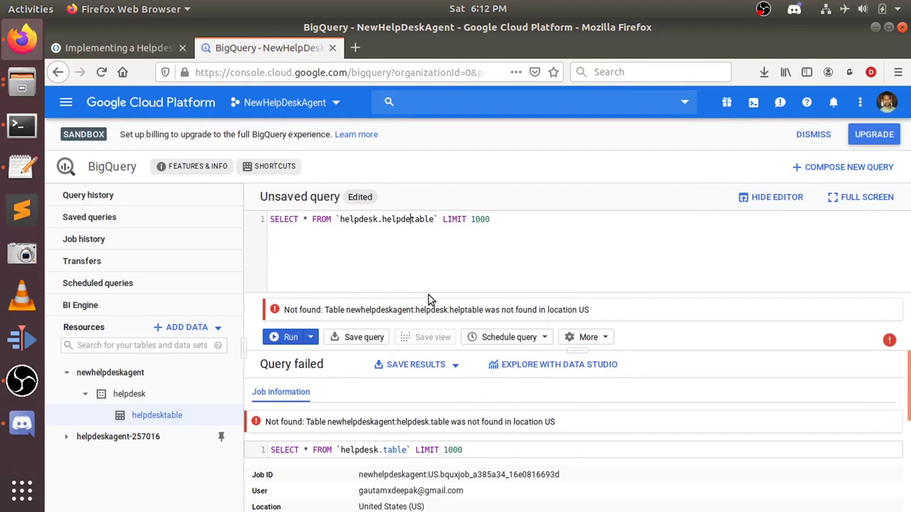
pyautogui.click(291, 338)
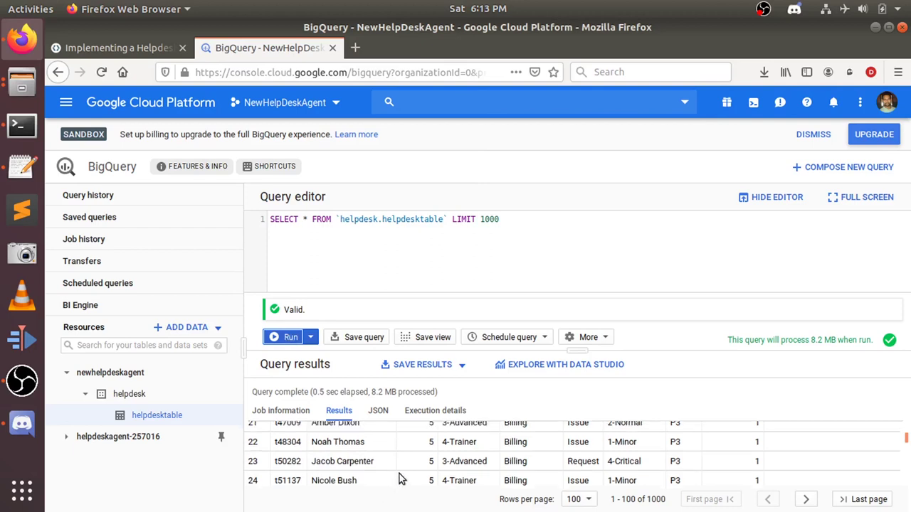
pyautogui.scroll(4, 399, 474)
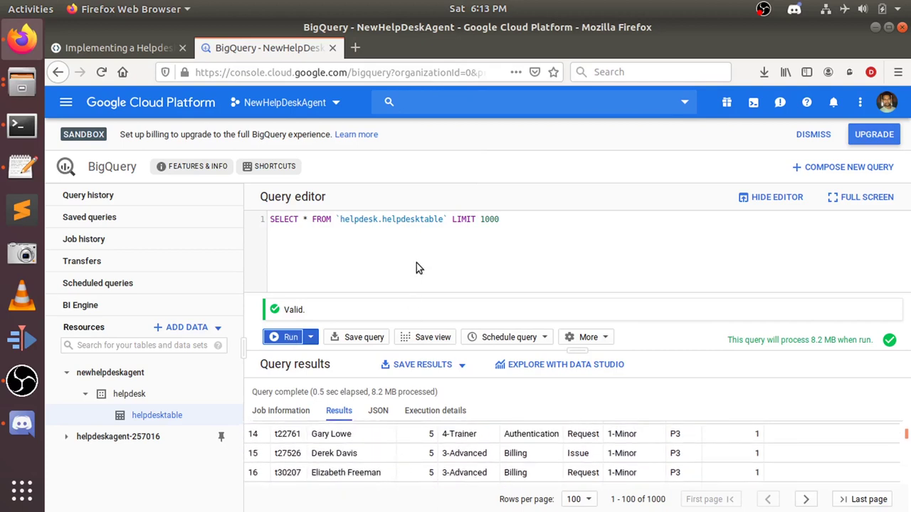
pyautogui.scroll(-2, 472, 464)
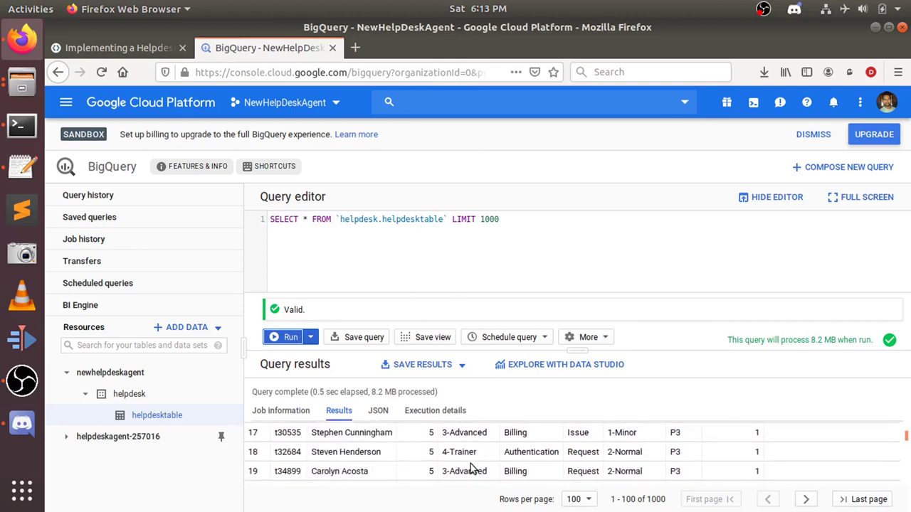
pyautogui.scroll(5, 468, 455)
pyautogui.scroll(5, 466, 454)
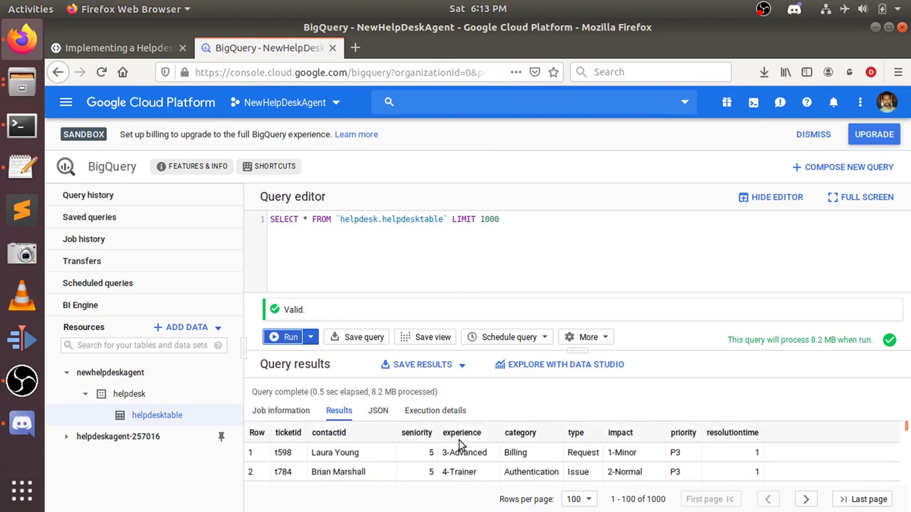
# Set the query's row limit to 5, rerun it, and enlarge the results area to show all rows
pyautogui.tripleClick(495, 220)
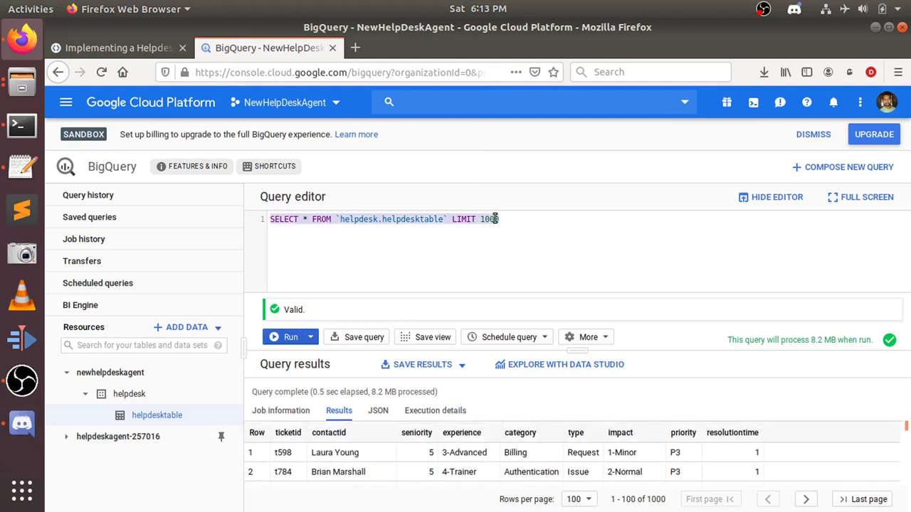
pyautogui.click(494, 219)
pyautogui.doubleClick(495, 219)
pyautogui.write('5')
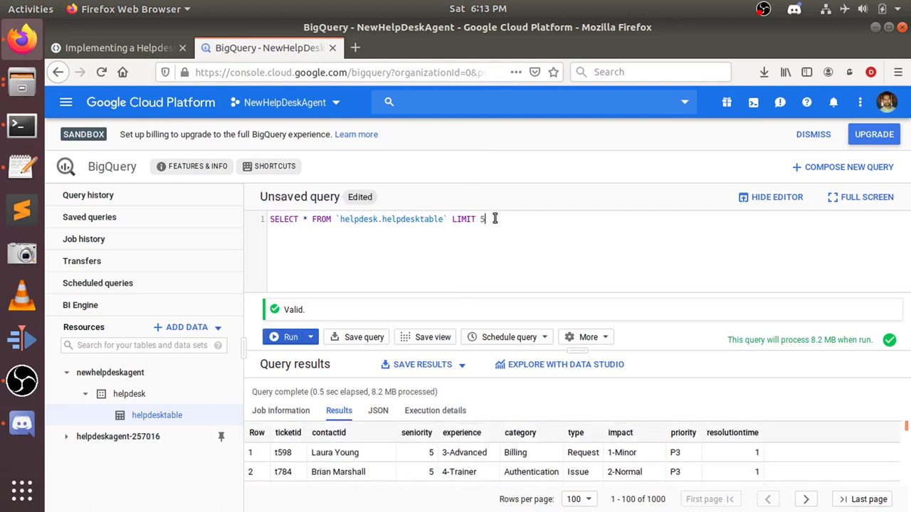
pyautogui.click(283, 339)
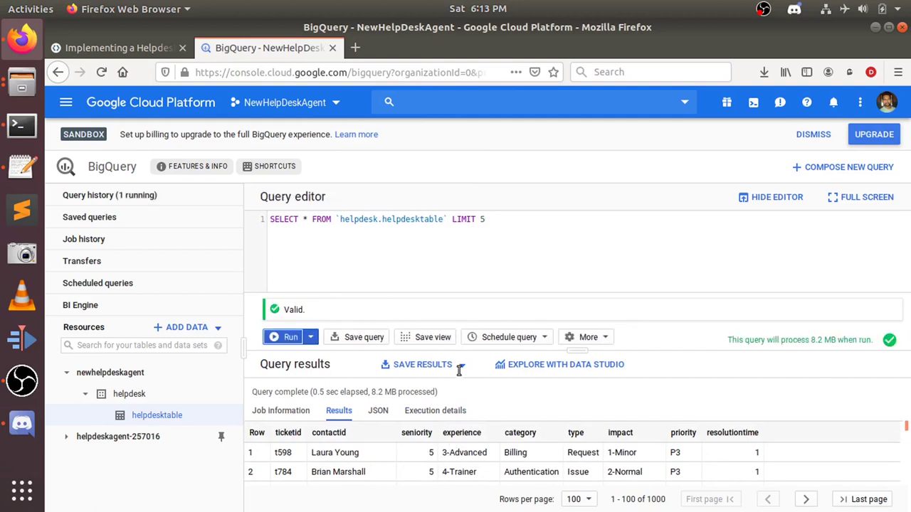
pyautogui.moveTo(568, 352); pyautogui.dragTo(569, 299)
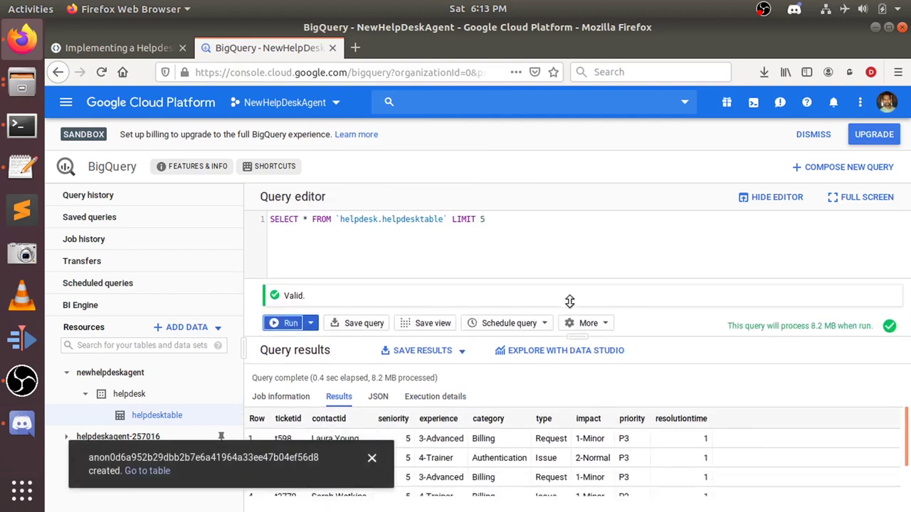
pyautogui.click(371, 458)
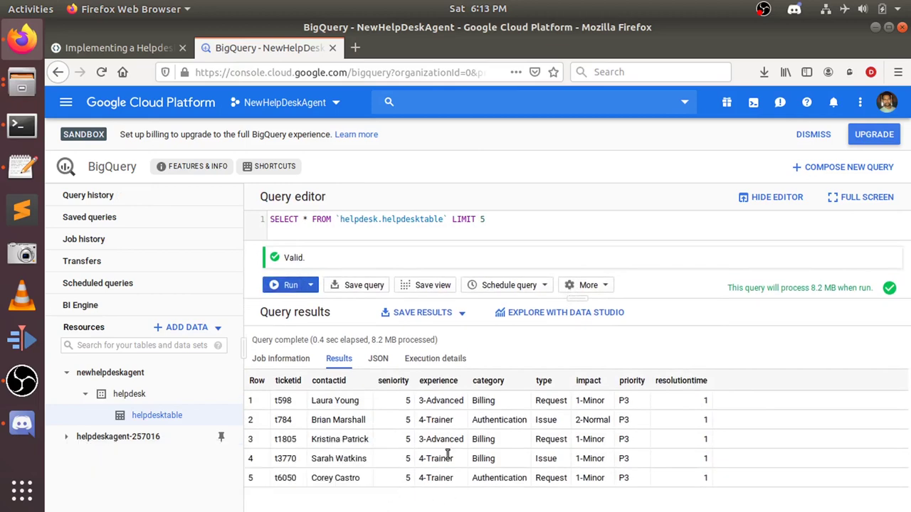
# Read the codelab's description of the predict_eta_v0 model and locate its category field in the query results
pyautogui.click(121, 47)
pyautogui.scroll(-2, 489, 330)
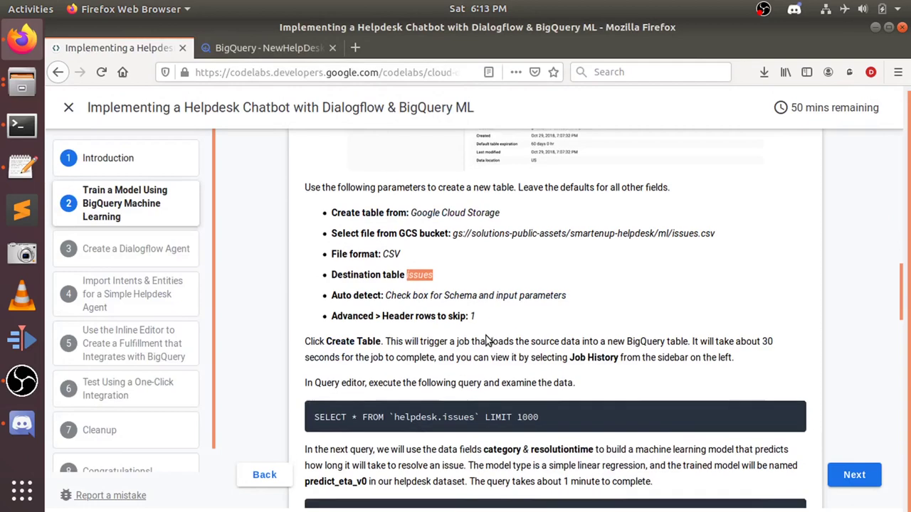
pyautogui.scroll(-2, 487, 336)
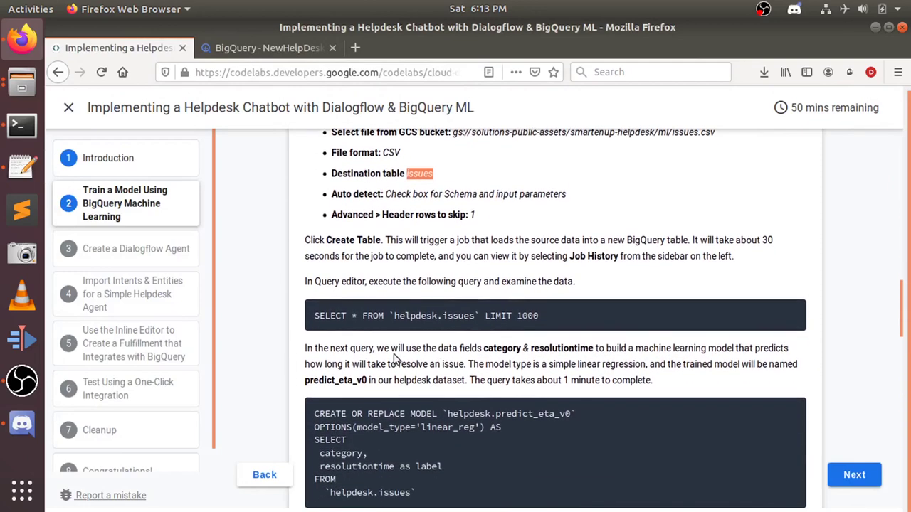
pyautogui.moveTo(485, 349); pyautogui.dragTo(559, 364)
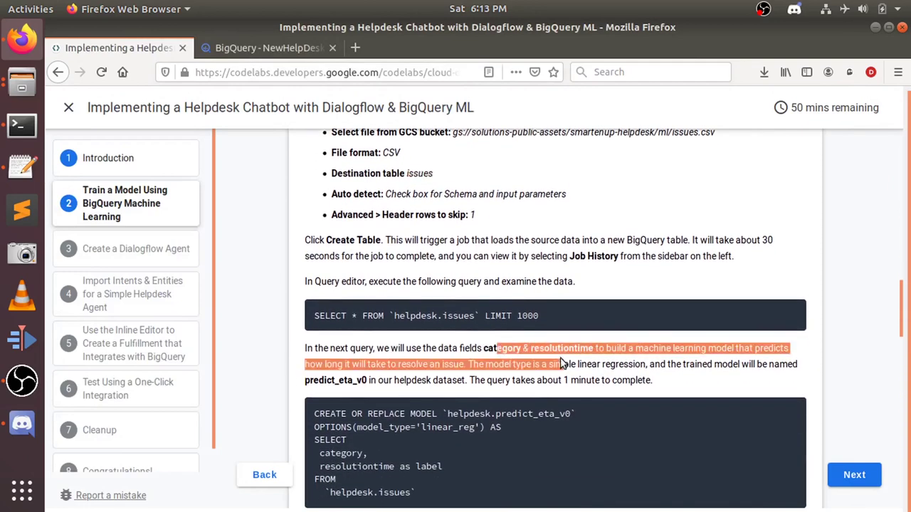
pyautogui.click(564, 363)
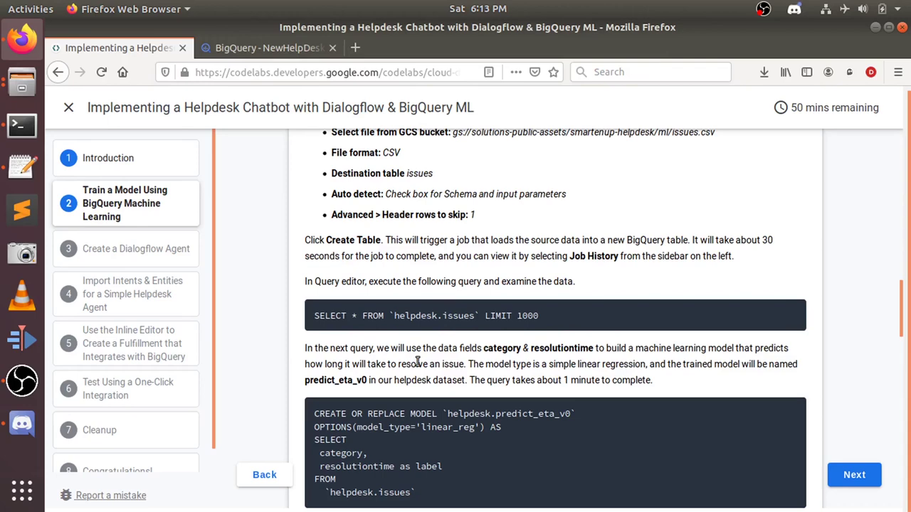
pyautogui.click(247, 55)
pyautogui.doubleClick(489, 381)
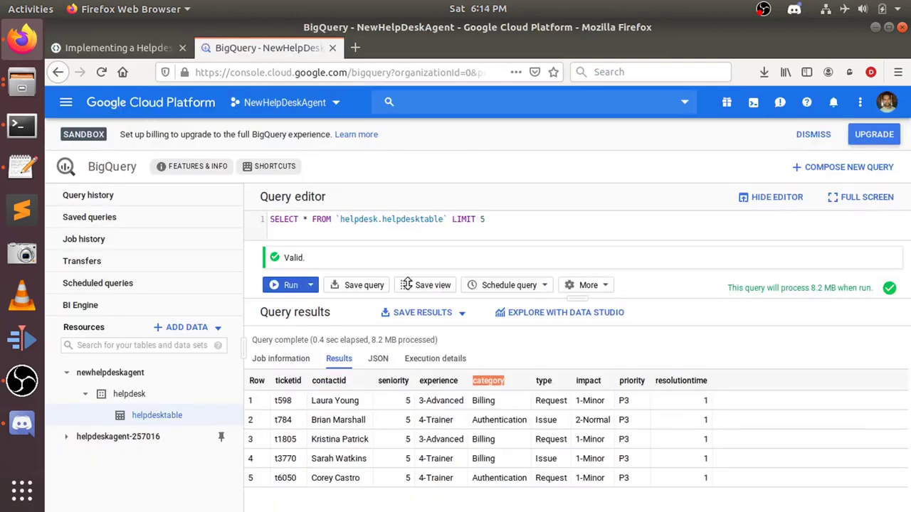
pyautogui.click(89, 49)
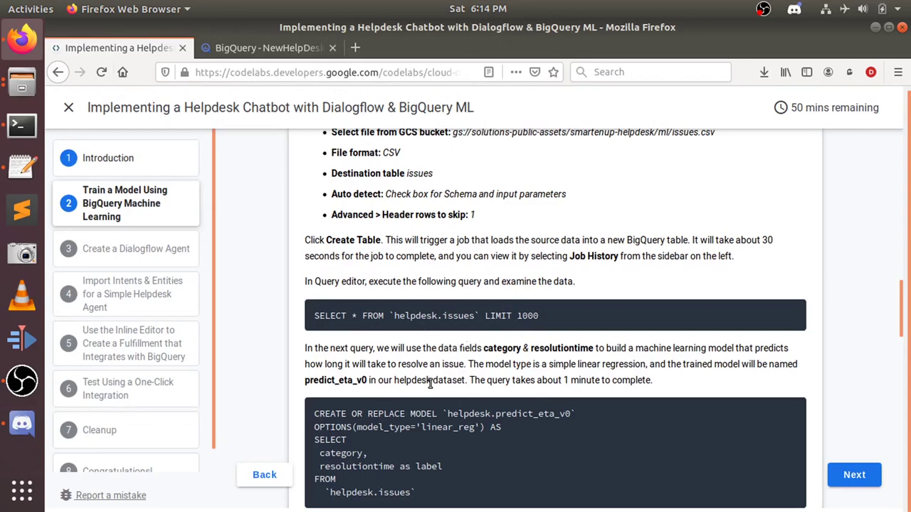
# Replace the editor's query with the codelab's CREATE OR REPLACE MODEL statement for helpdesk.predict_eta_v0, using model_type linear_reg, category and resolutiontime
pyautogui.scroll(-2, 430, 384)
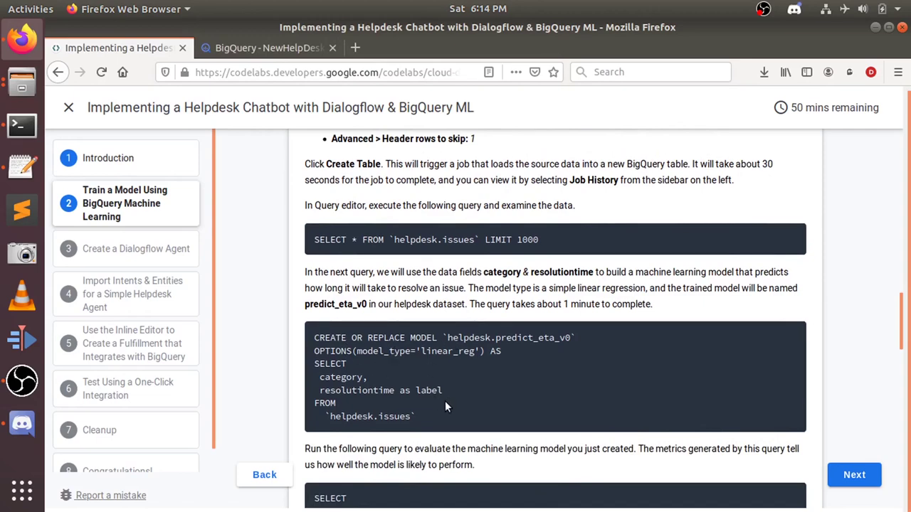
pyautogui.moveTo(412, 417); pyautogui.dragTo(299, 330)
pyautogui.hotkey('ctrl', 'c')
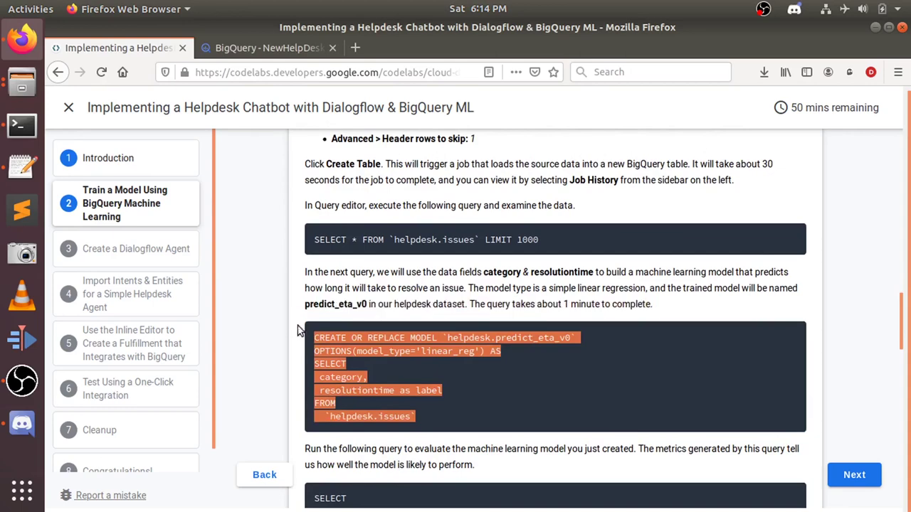
pyautogui.click(373, 367)
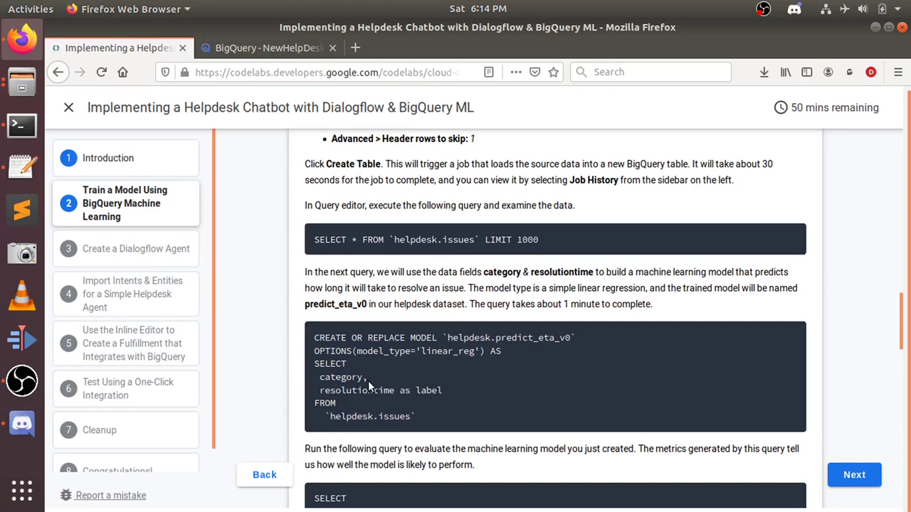
pyautogui.click(262, 39)
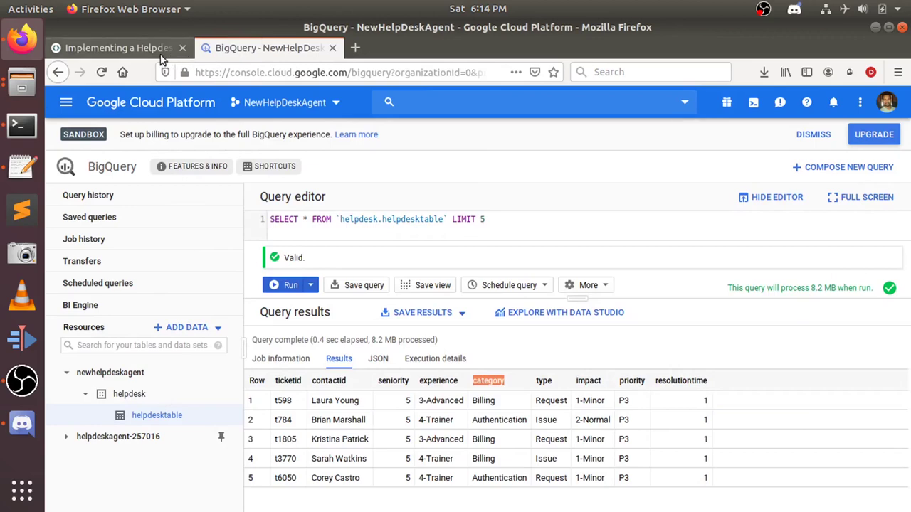
pyautogui.click(141, 50)
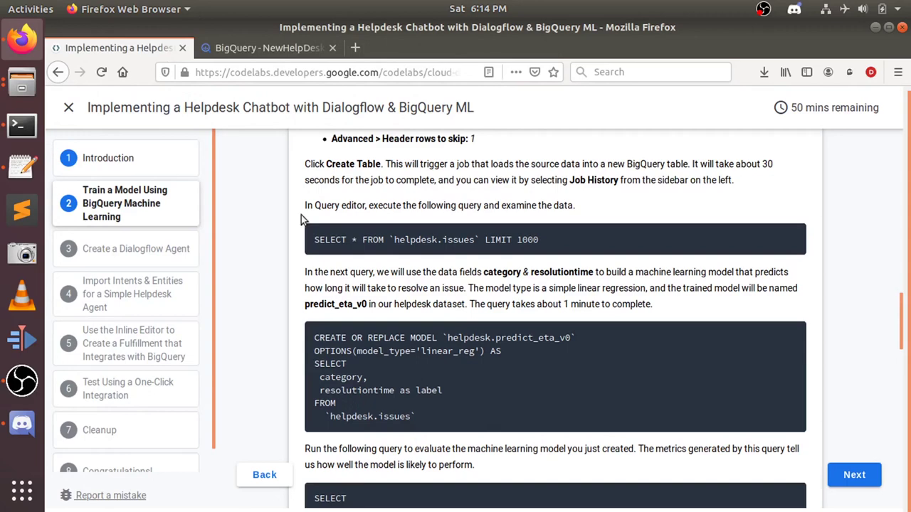
pyautogui.click(246, 50)
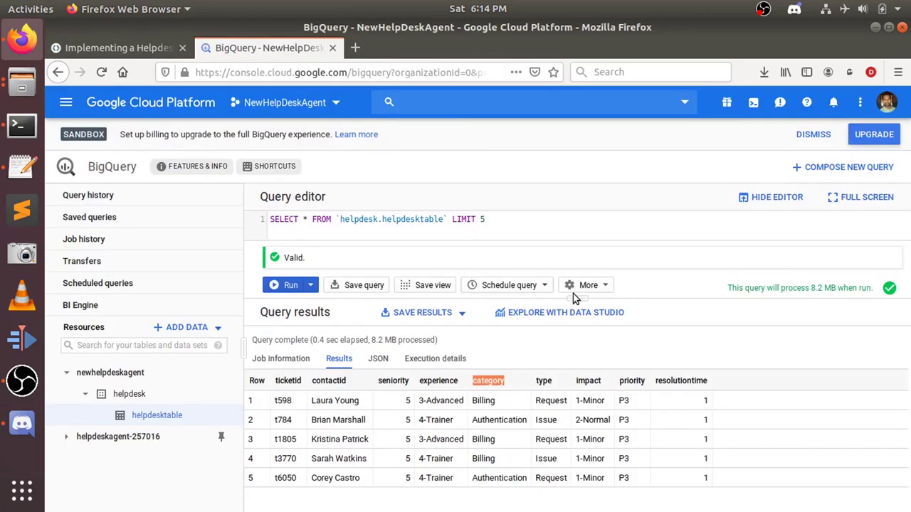
pyautogui.moveTo(574, 298); pyautogui.dragTo(576, 365)
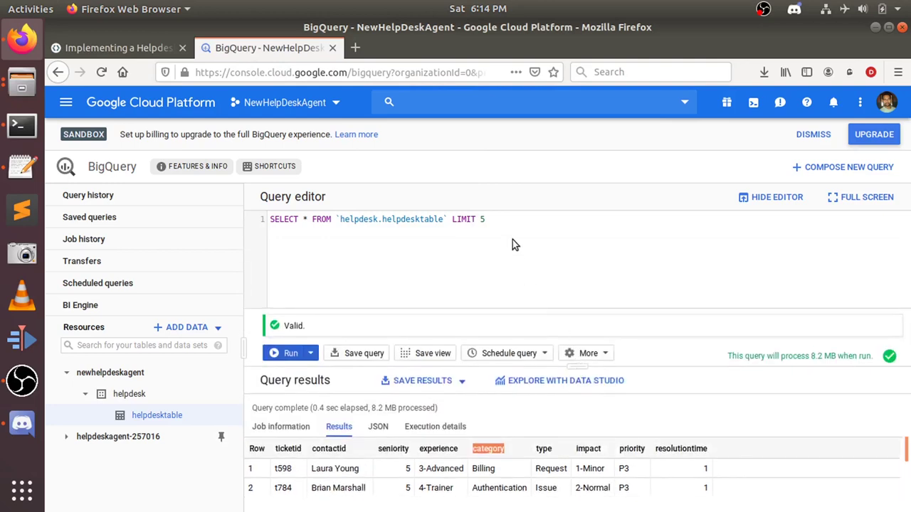
pyautogui.moveTo(374, 227); pyautogui.dragTo(245, 209)
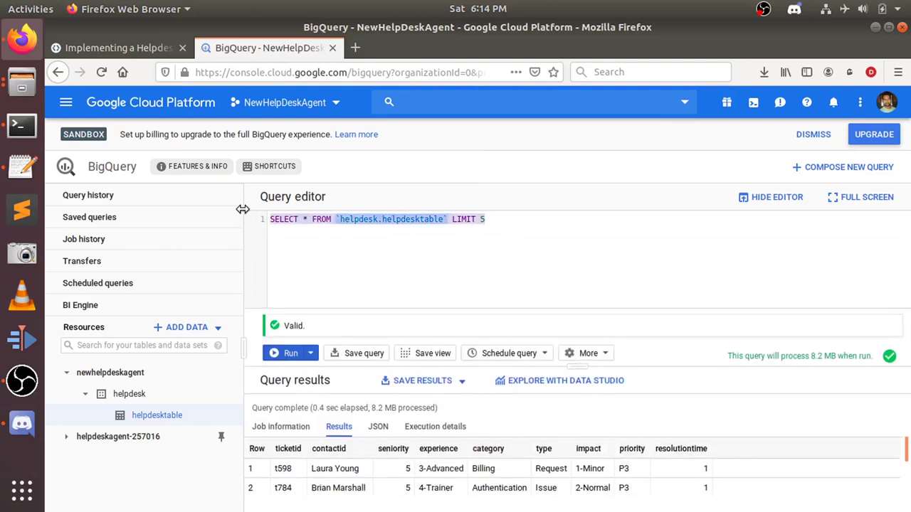
pyautogui.hotkey('ctrl', 'v')
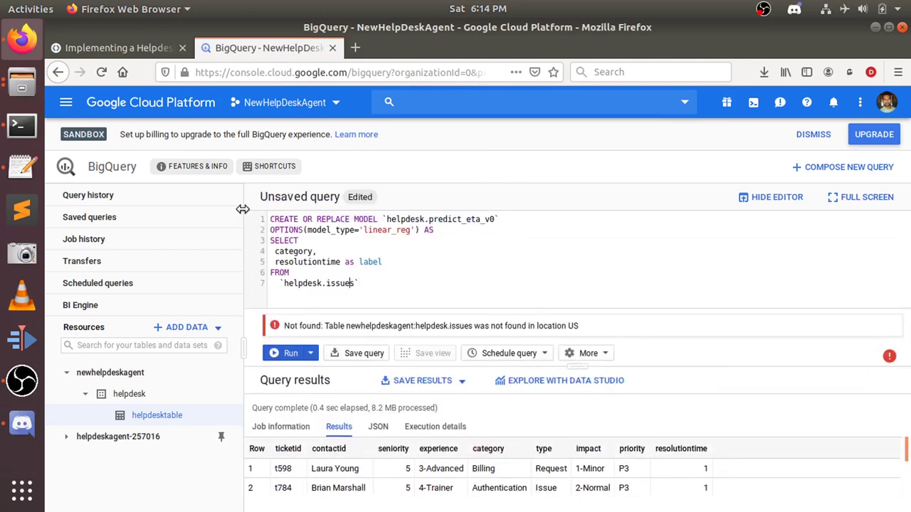
# Change the CREATE MODEL statement's source table to helpdesk.helpdesktable and run it to train predict_eta_v0
pyautogui.press('Left')
pyautogui.press('Left')
pyautogui.press('Left')
pyautogui.hotkey('shift', 'Right')
pyautogui.hotkey('shift', 'Right')
pyautogui.hotkey('shift', 'Right')
pyautogui.hotkey('shift', 'Right')
pyautogui.hotkey('shift', 'Right')
pyautogui.hotkey('shift', 'Right')
pyautogui.press('BackSpace')
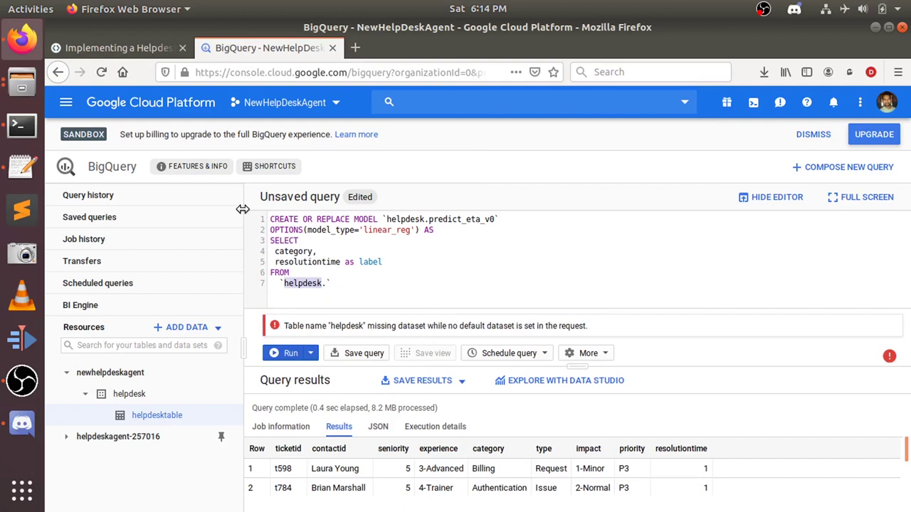
pyautogui.press('Right')
pyautogui.write('helpdesk')
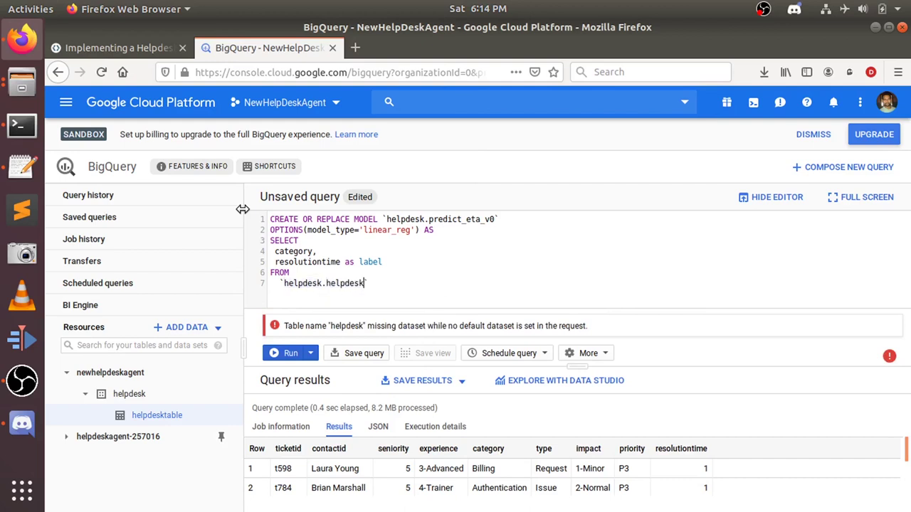
pyautogui.write('table')
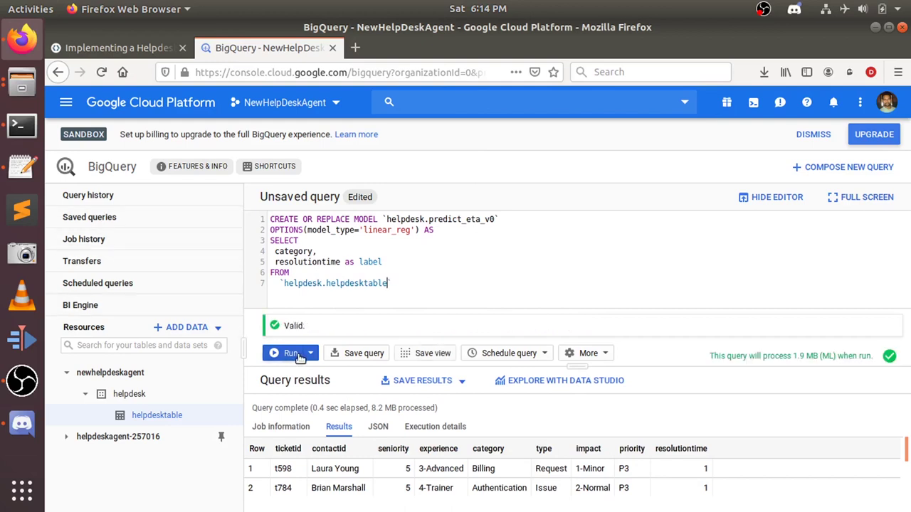
pyautogui.click(292, 354)
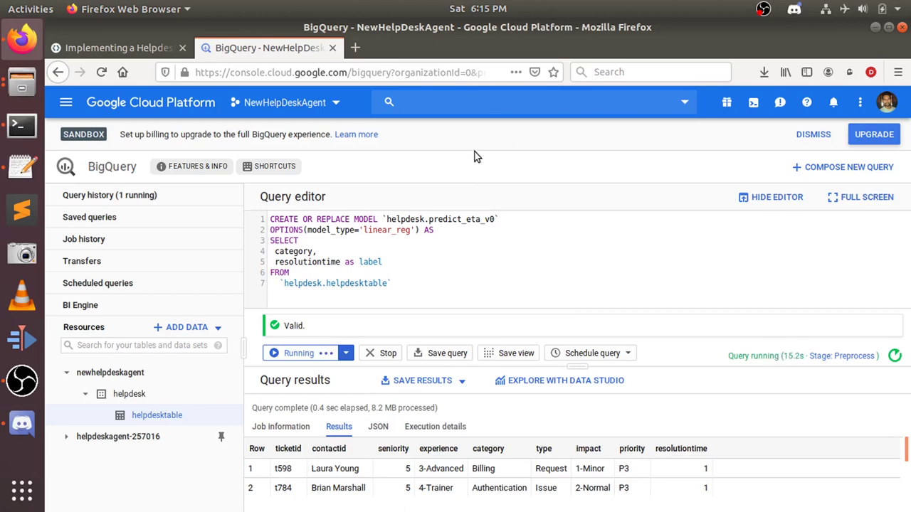
# Check the codelab's estimate of how long the training query takes, and return to the running query in BigQuery
pyautogui.click(111, 48)
pyautogui.scroll(-1, 474, 321)
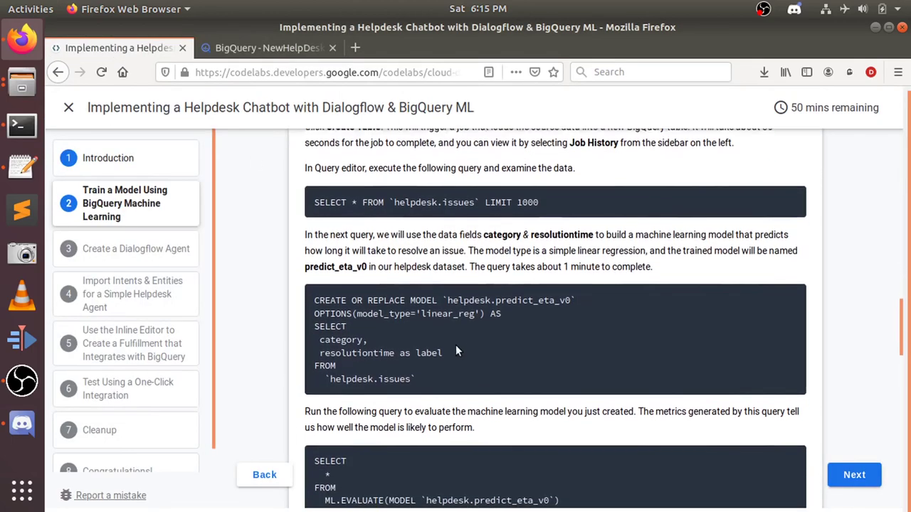
pyautogui.moveTo(574, 266); pyautogui.dragTo(652, 267)
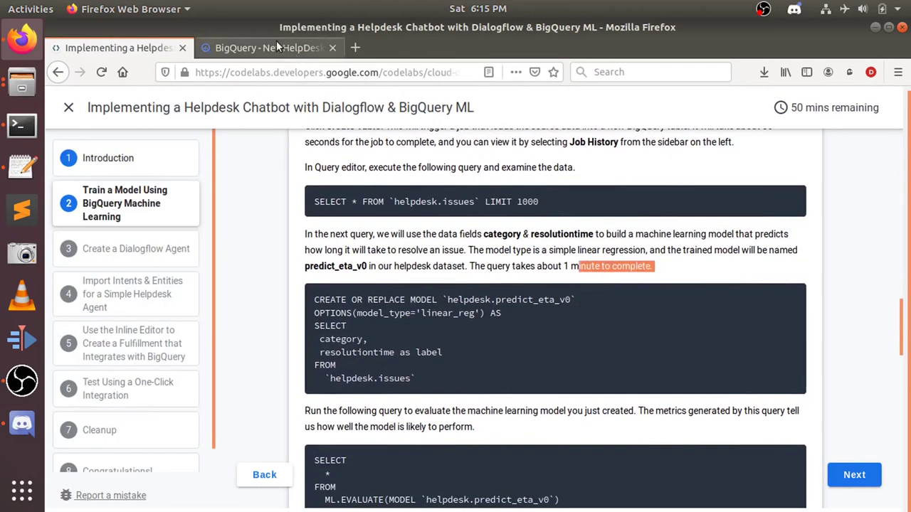
pyautogui.click(277, 44)
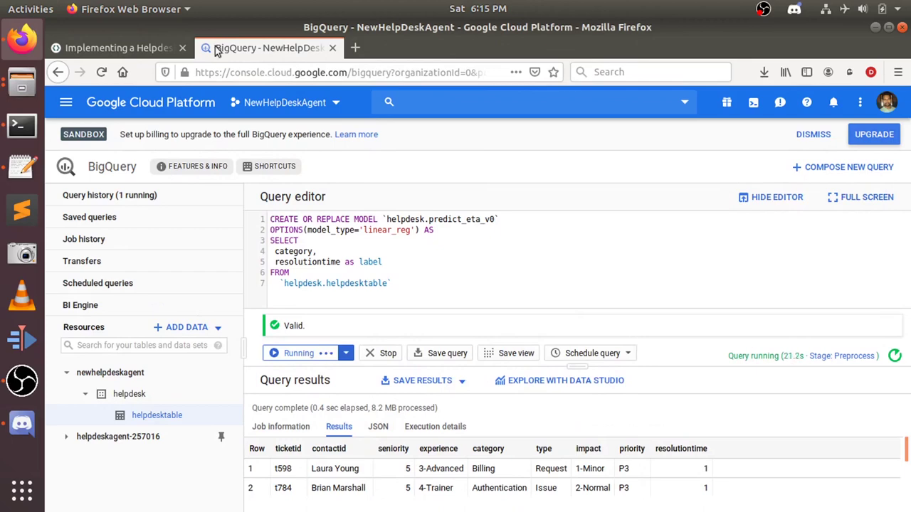
# Review the codelab's CREATE MODEL statement, covering model name, model type and source table, and read its instructions for evaluating the model
pyautogui.click(132, 48)
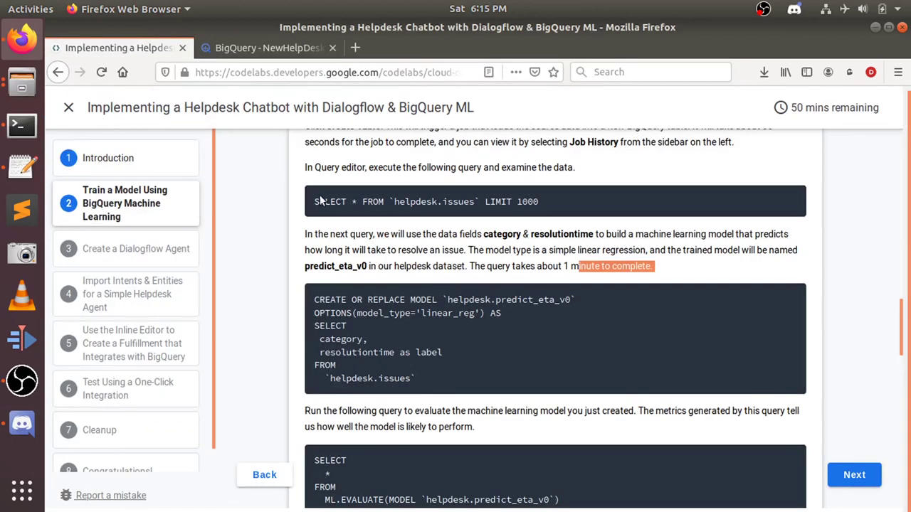
pyautogui.scroll(-5, 342, 294)
pyautogui.moveTo(342, 294); pyautogui.dragTo(420, 299)
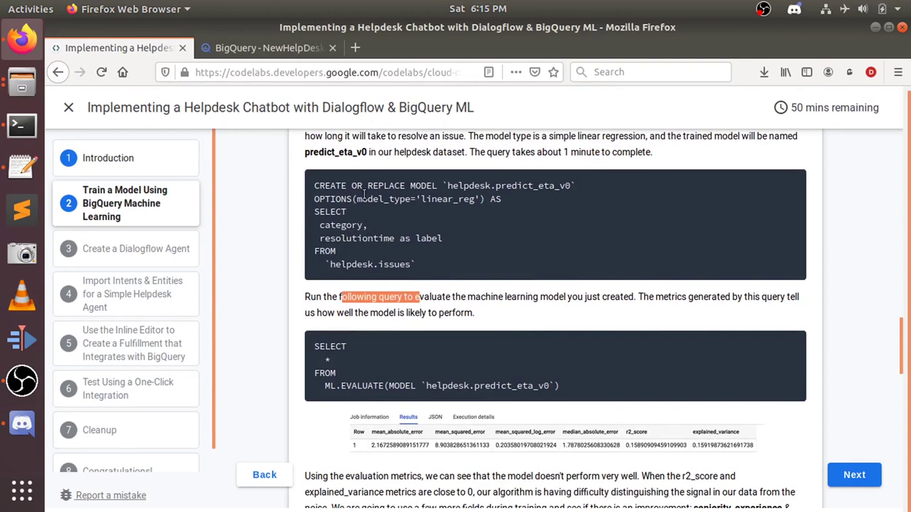
pyautogui.click(450, 188)
pyautogui.moveTo(450, 188); pyautogui.dragTo(571, 185)
pyautogui.moveTo(436, 200); pyautogui.dragTo(472, 200)
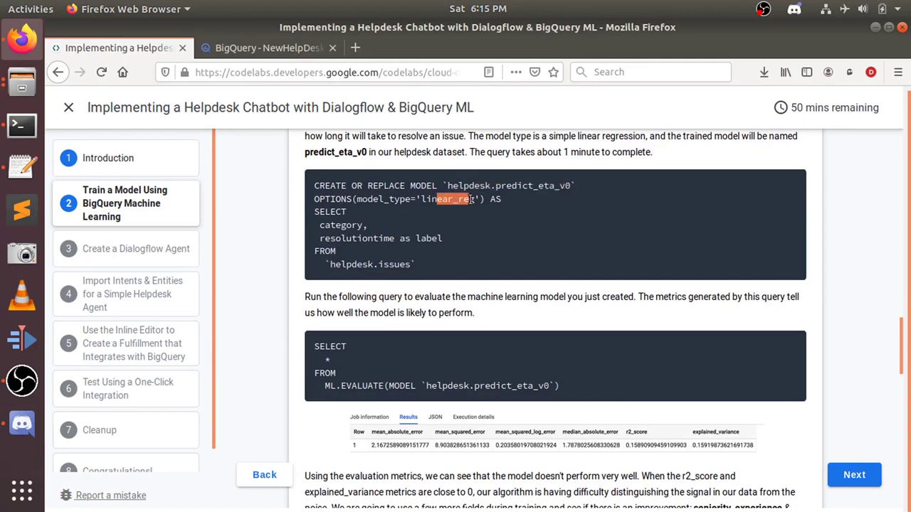
pyautogui.moveTo(347, 264); pyautogui.dragTo(394, 264)
pyautogui.scroll(-2, 395, 263)
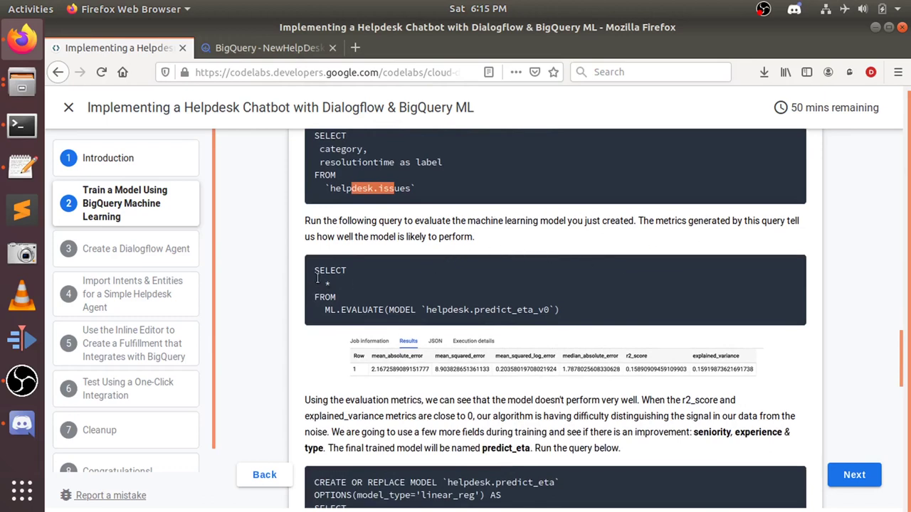
# Copy the codelab's SELECT * FROM ML.EVALUATE query for helpdesk.predict_eta_v0 and return to BigQuery
pyautogui.moveTo(319, 270)
pyautogui.mouseDown()
pyautogui.moveTo(357, 316)
pyautogui.moveTo(605, 322)
pyautogui.moveTo(598, 311)
pyautogui.moveTo(311, 273)
pyautogui.mouseUp()
pyautogui.hotkey('ctrl', 'c')
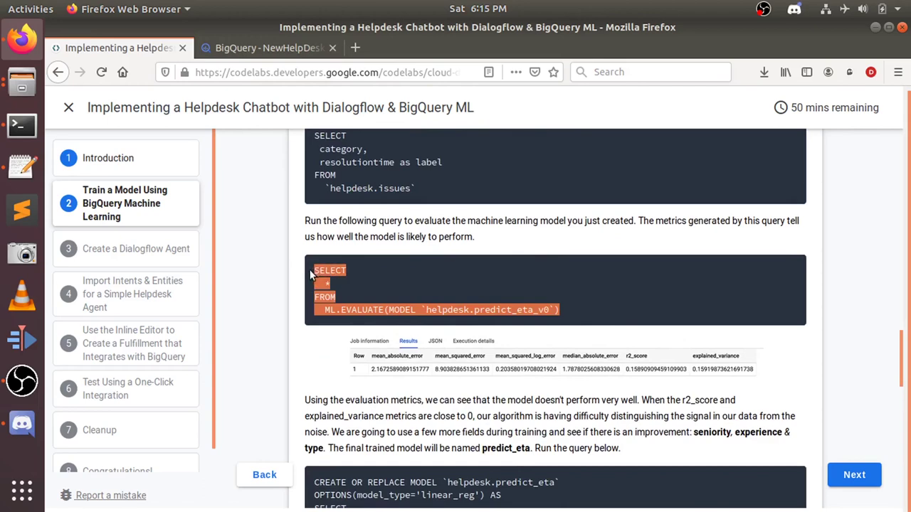
pyautogui.click(342, 282)
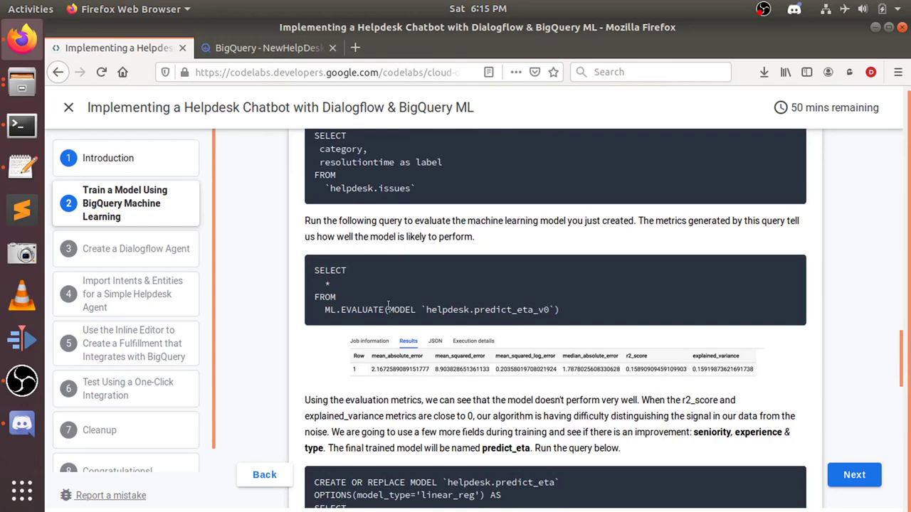
pyautogui.click(236, 50)
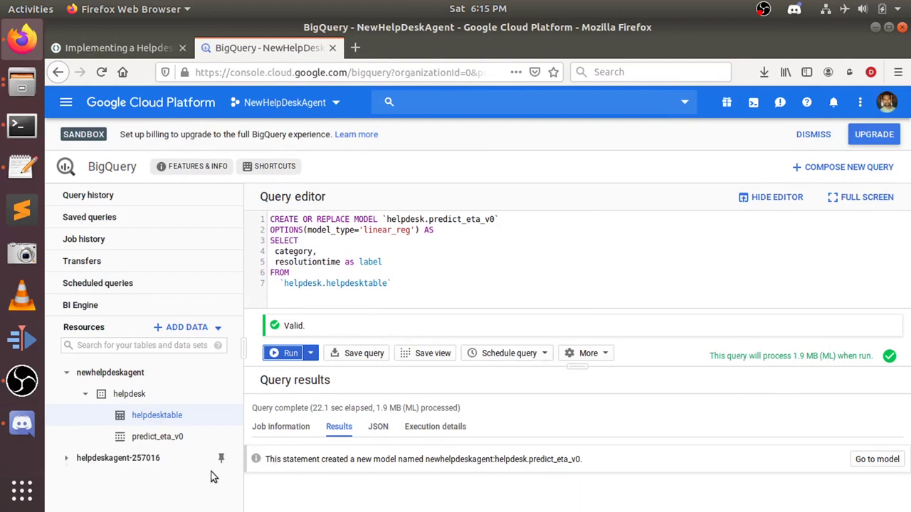
# Open the predict_eta_v0 model in the helpdesk dataset and examine its model details and training options
pyautogui.click(151, 441)
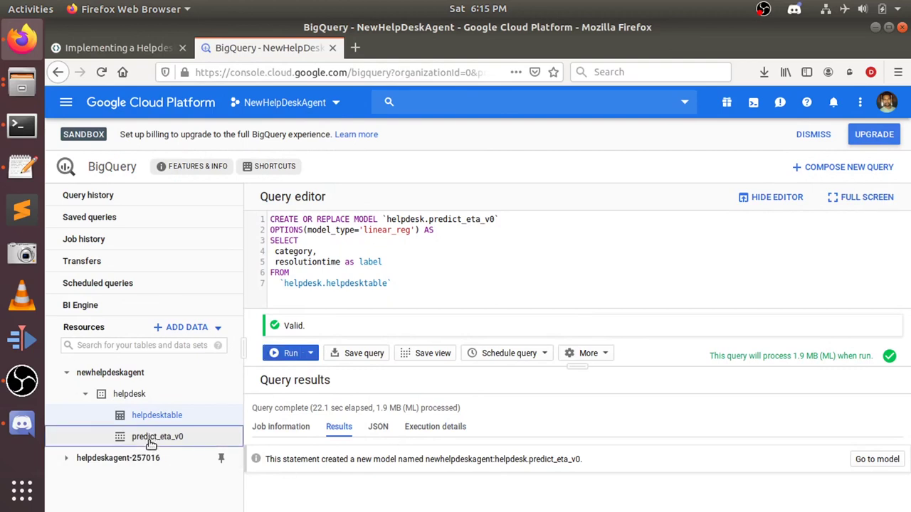
pyautogui.scroll(-1, 409, 448)
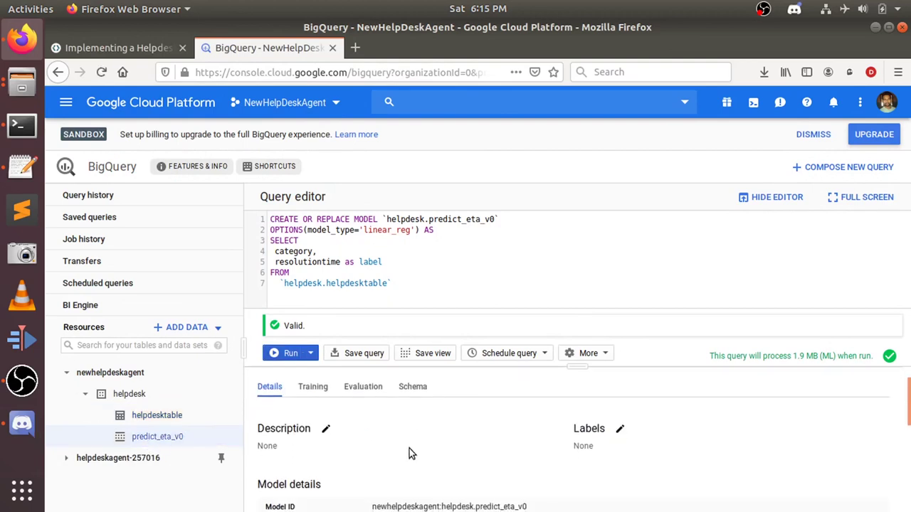
pyautogui.scroll(1, 528, 437)
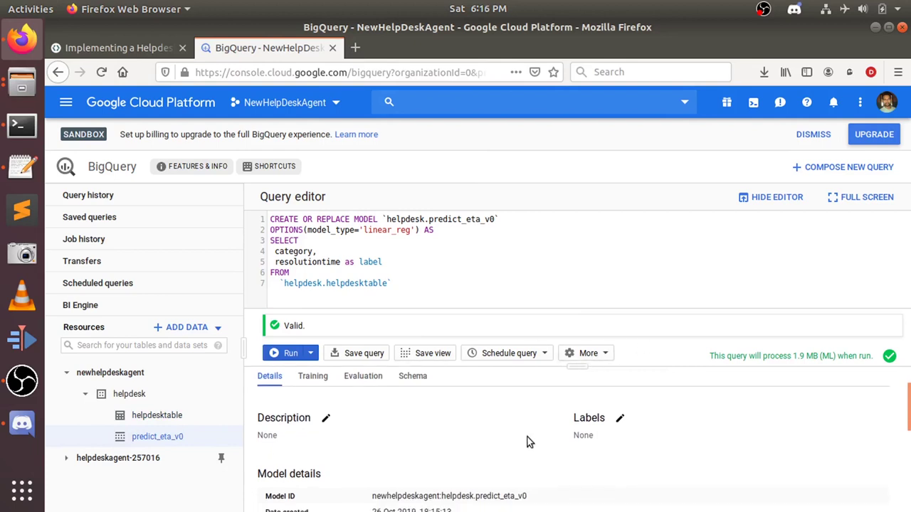
pyautogui.scroll(-3, 527, 437)
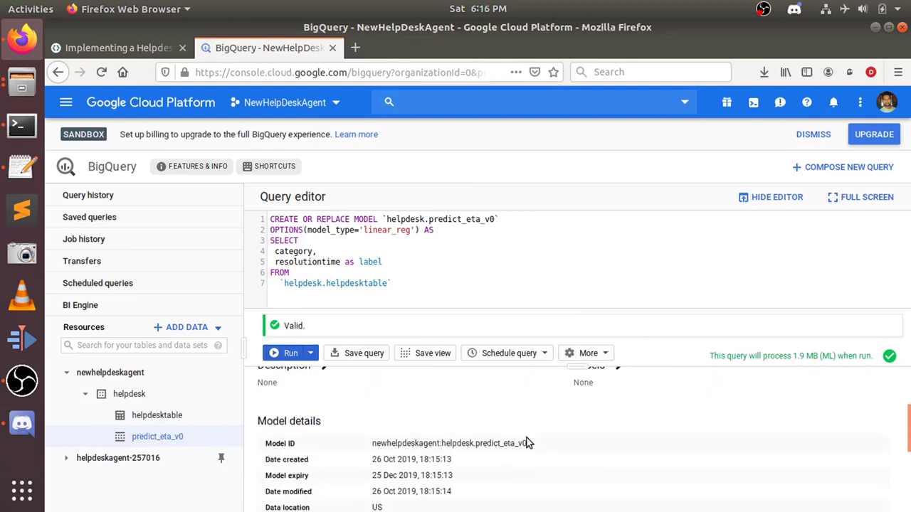
pyautogui.scroll(-1, 524, 442)
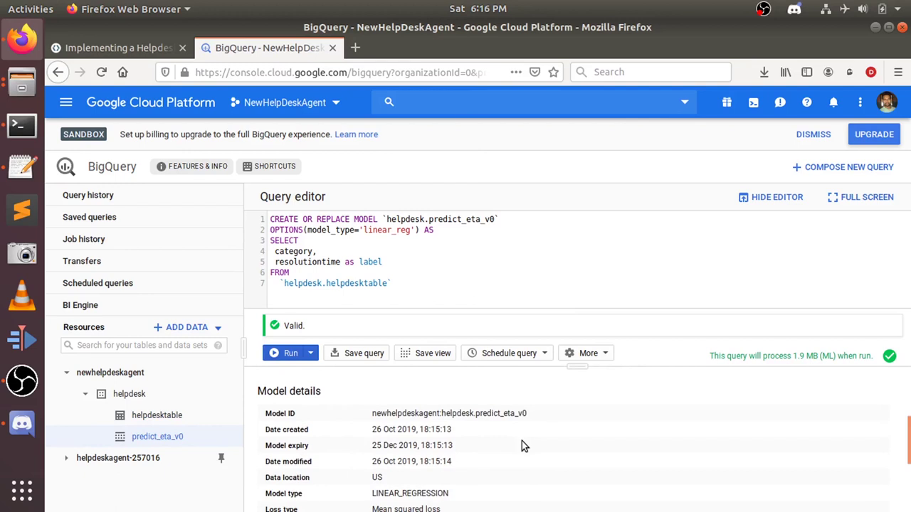
pyautogui.scroll(-3, 522, 445)
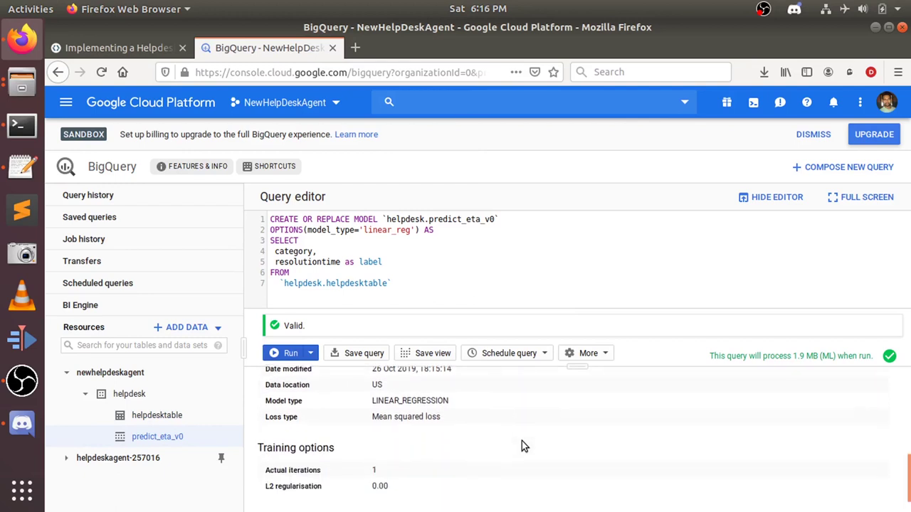
pyautogui.scroll(-1, 522, 447)
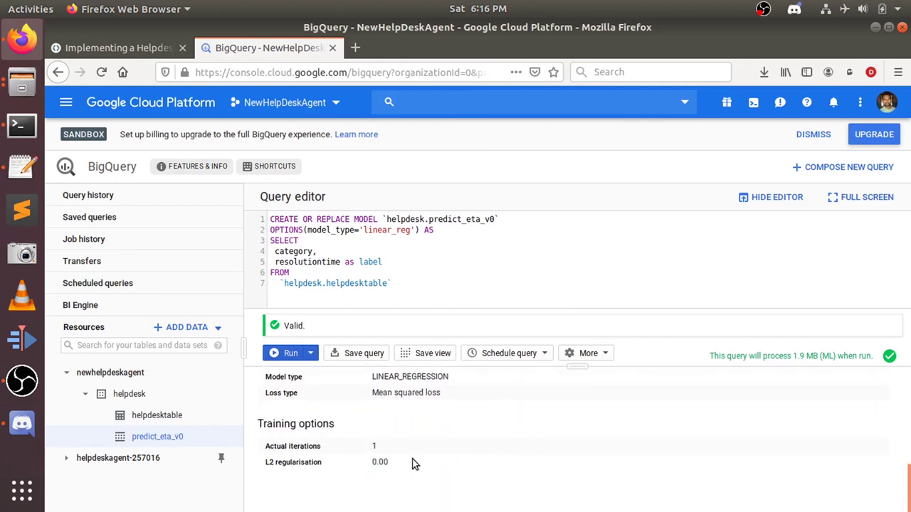
pyautogui.scroll(2, 415, 463)
pyautogui.scroll(-2, 328, 498)
pyautogui.scroll(3, 420, 484)
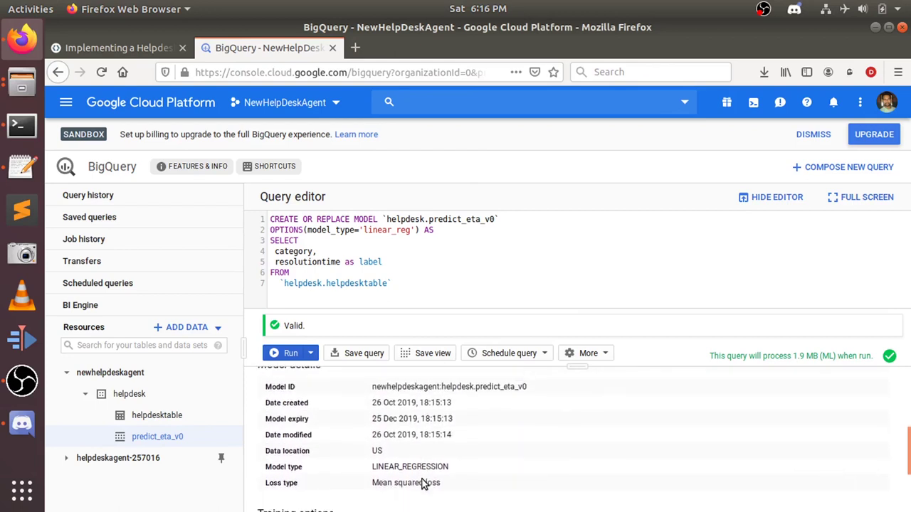
pyautogui.scroll(2, 438, 483)
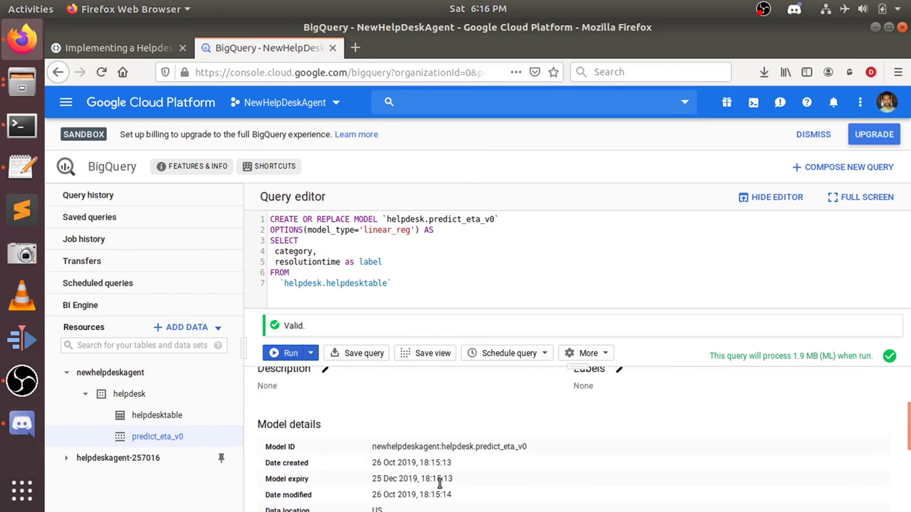
pyautogui.scroll(3, 439, 484)
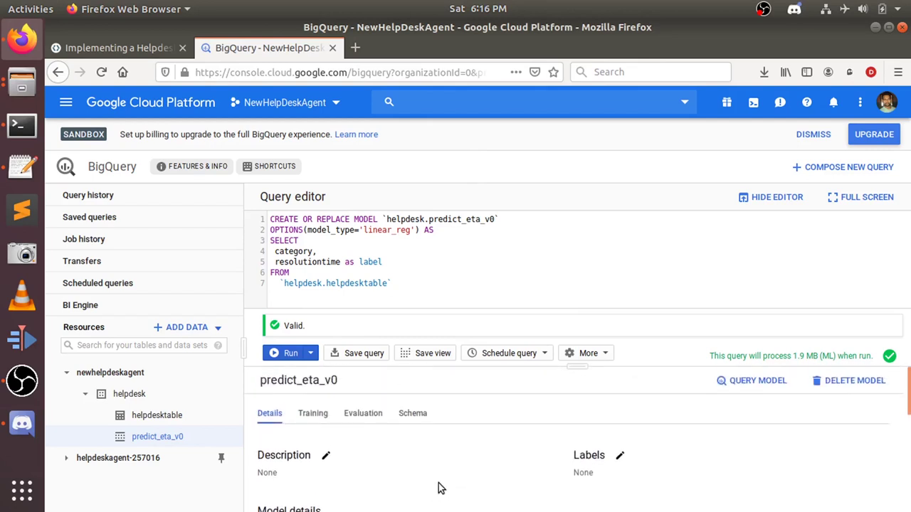
# Examine the predict_eta_v0 model's training graphs, evaluation metrics and schema, and return to its details
pyautogui.click(313, 414)
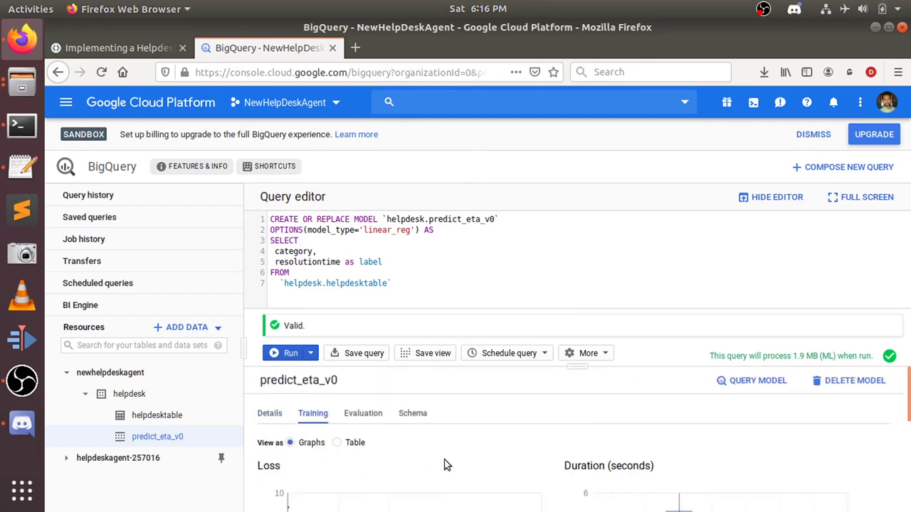
pyautogui.scroll(-2, 445, 466)
pyautogui.scroll(-4, 442, 470)
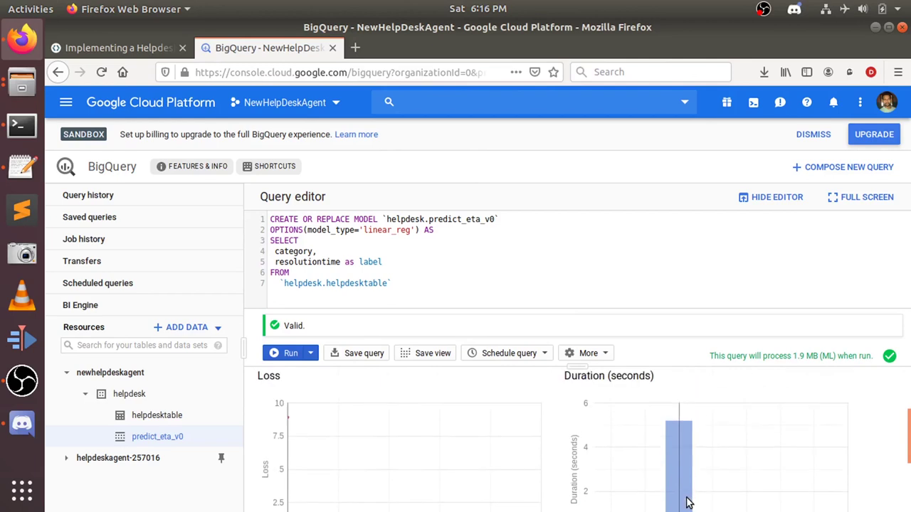
pyautogui.scroll(4, 352, 441)
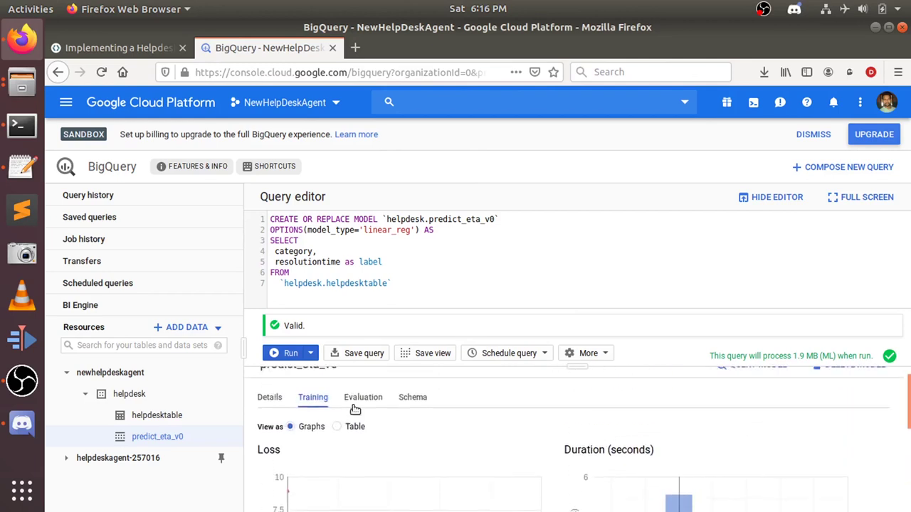
pyautogui.click(359, 404)
pyautogui.scroll(-1, 409, 441)
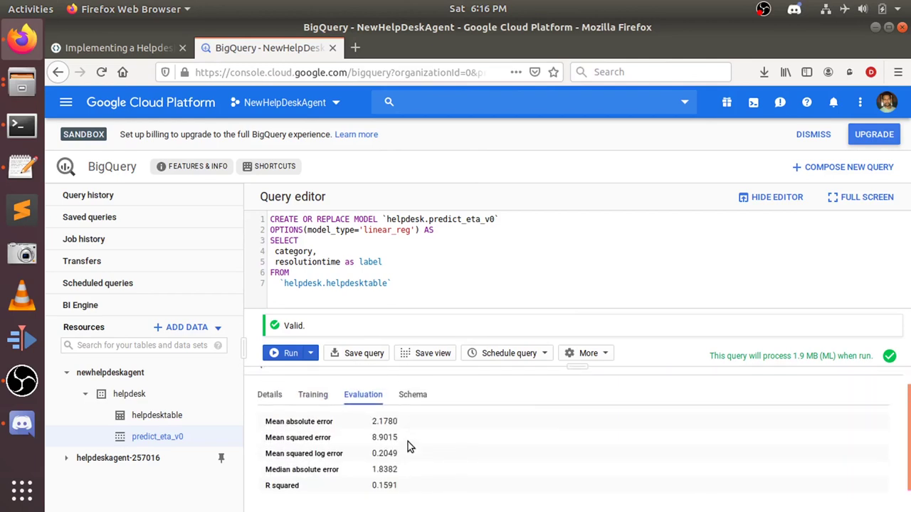
pyautogui.scroll(1, 408, 442)
pyautogui.click(413, 412)
pyautogui.scroll(-3, 437, 482)
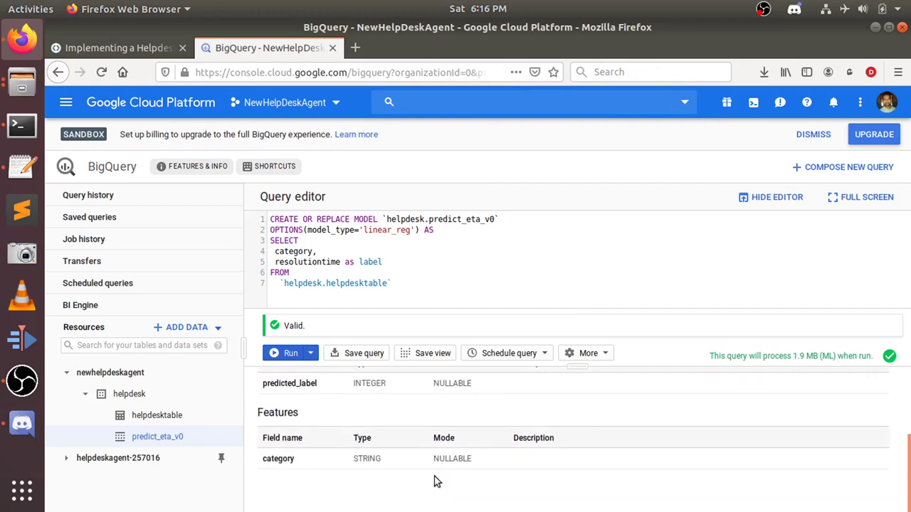
pyautogui.scroll(3, 434, 481)
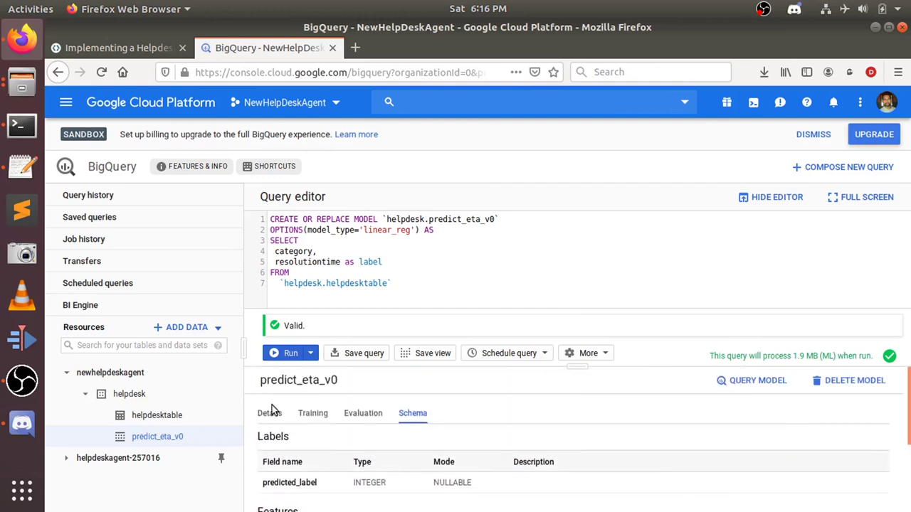
pyautogui.click(276, 413)
# Replace the editor's statement with the copied ML.EVALUATE query for helpdesk.predict_eta_v0, run it, and dismiss the notification covering the results
pyautogui.moveTo(399, 287); pyautogui.dragTo(215, 205)
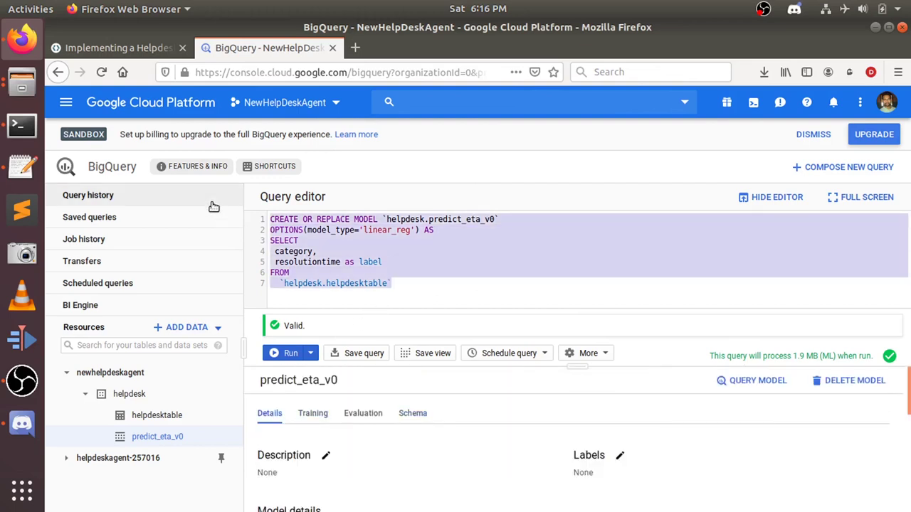
pyautogui.hotkey('ctrl', 'v')
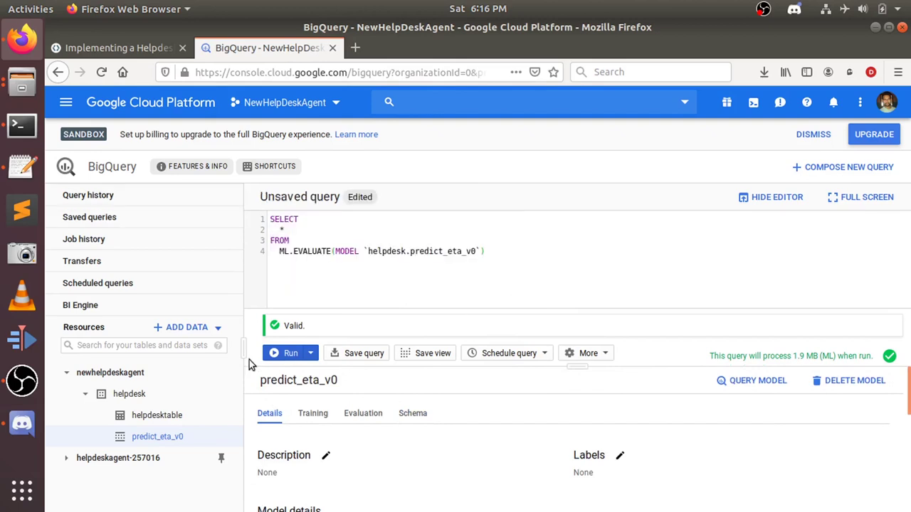
pyautogui.click(286, 353)
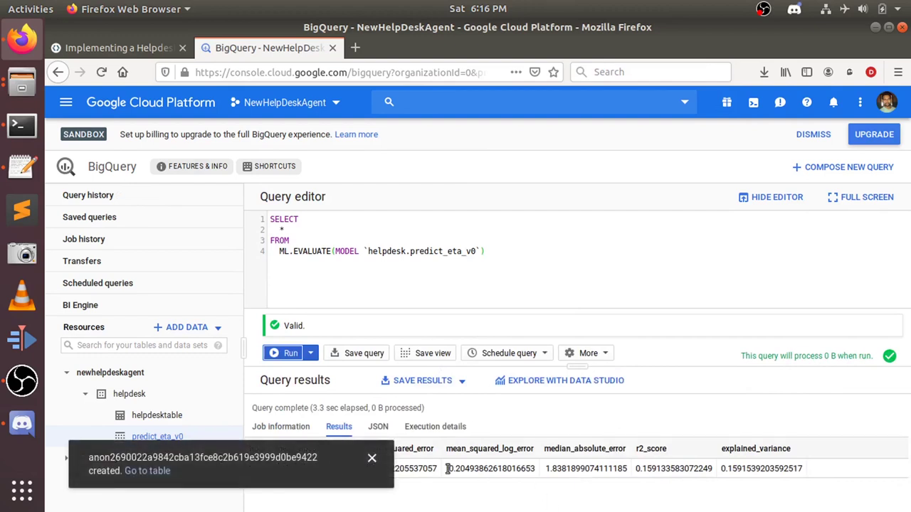
pyautogui.click(372, 459)
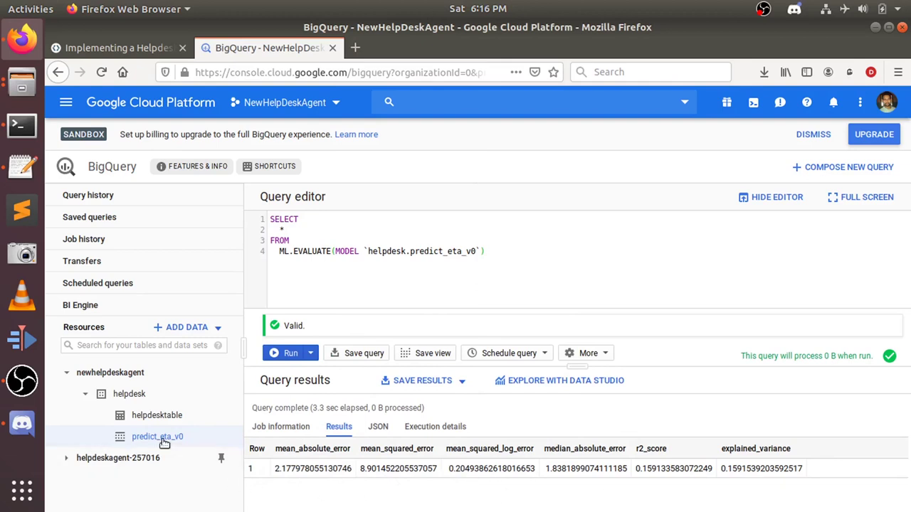
# View helpdesktable and the predict_eta_v0 model, and read the codelab's explanation of the evaluation metrics and added training fields
pyautogui.click(158, 413)
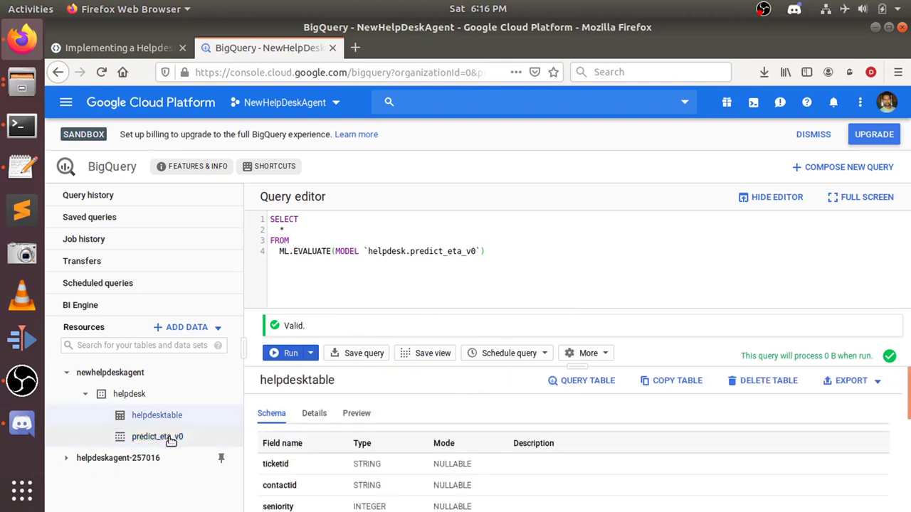
pyautogui.click(171, 438)
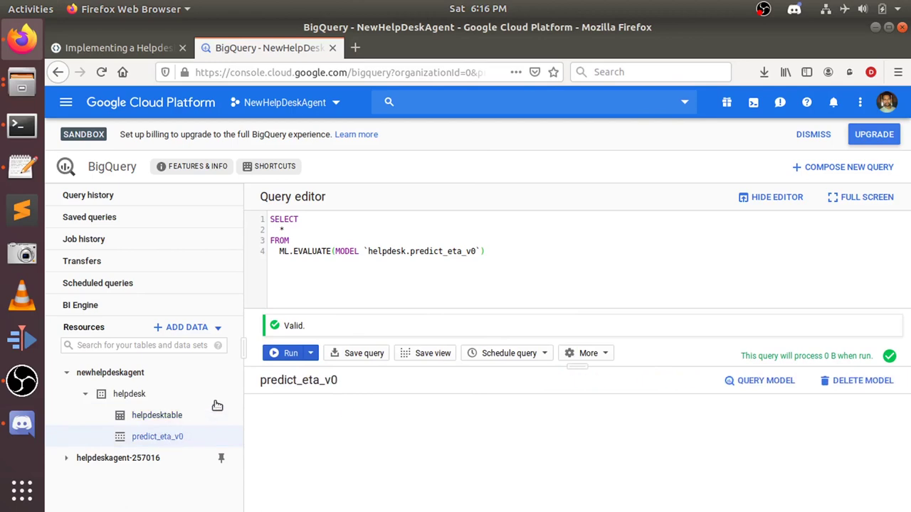
pyautogui.click(114, 44)
pyautogui.scroll(-1, 514, 363)
pyautogui.scroll(-2, 512, 365)
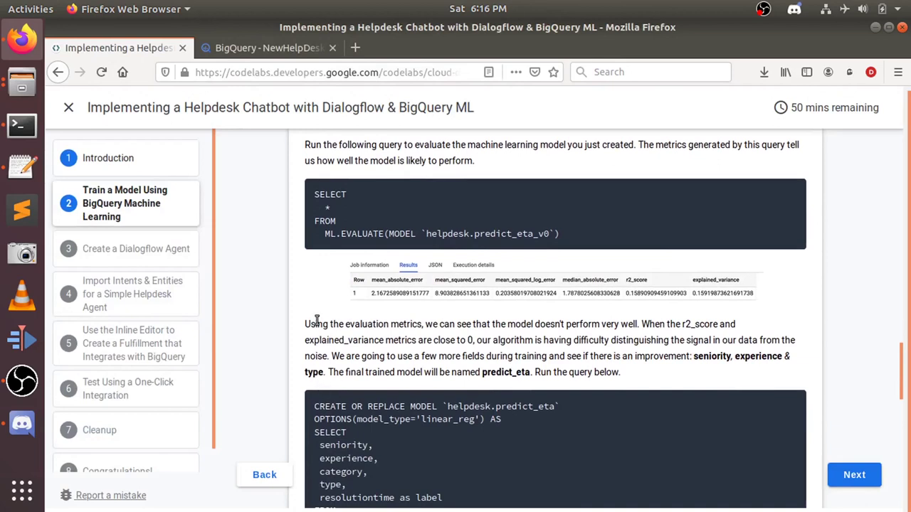
pyautogui.moveTo(318, 324); pyautogui.dragTo(390, 324)
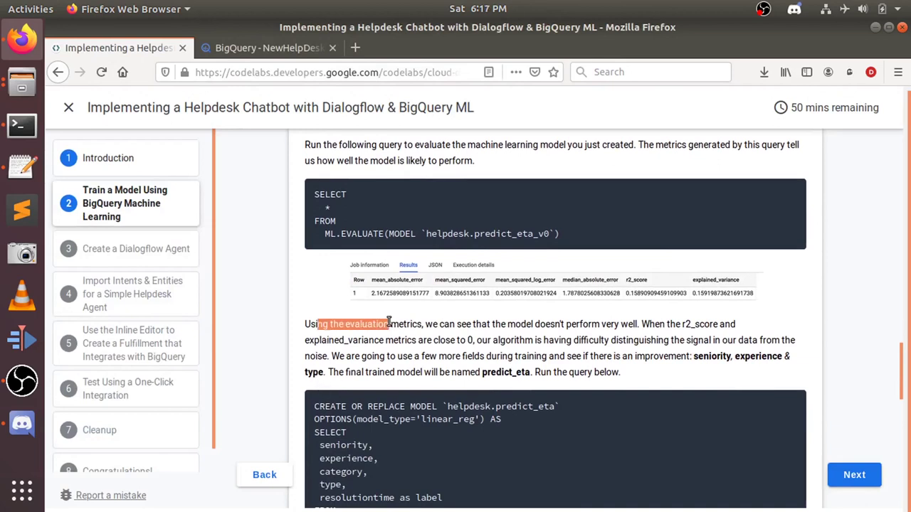
pyautogui.click(399, 322)
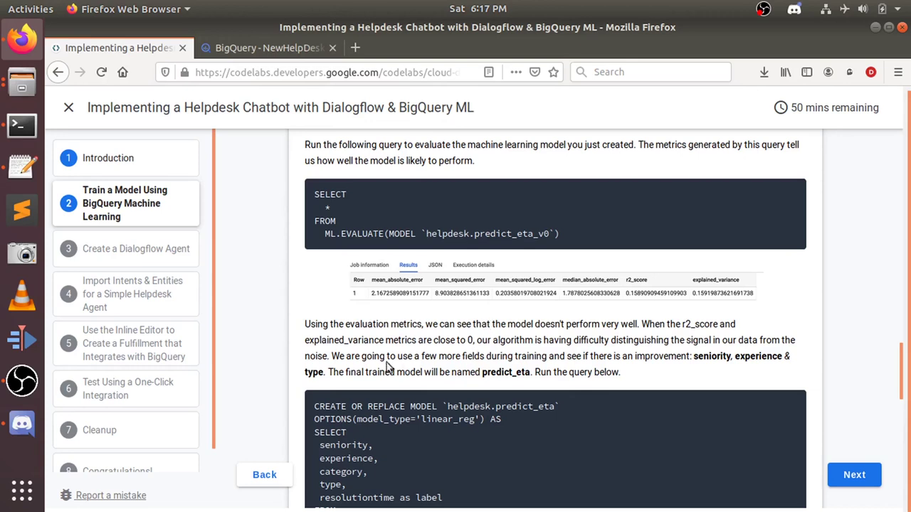
# Rerun the ML.EVALUATE query for helpdesk.predict_eta_v0 in BigQuery and check its r2_score and explained_variance against the codelab
pyautogui.click(226, 50)
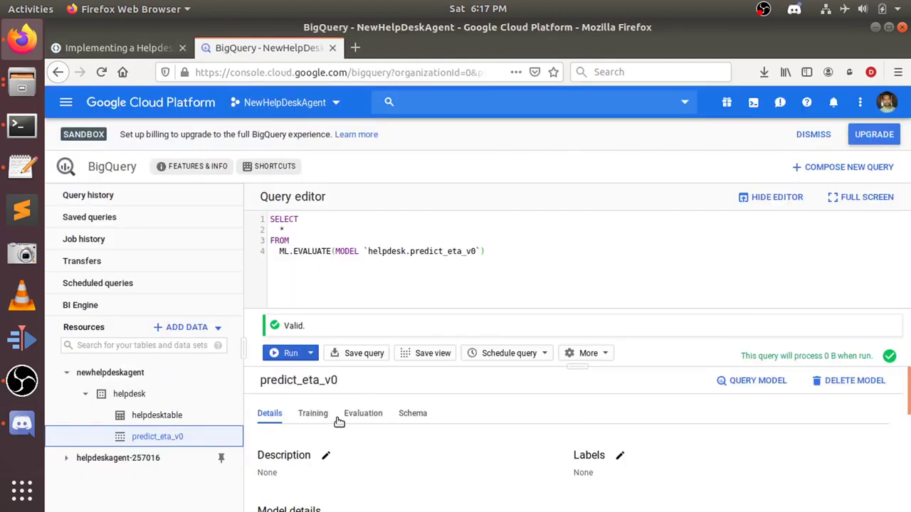
pyautogui.scroll(-5, 381, 416)
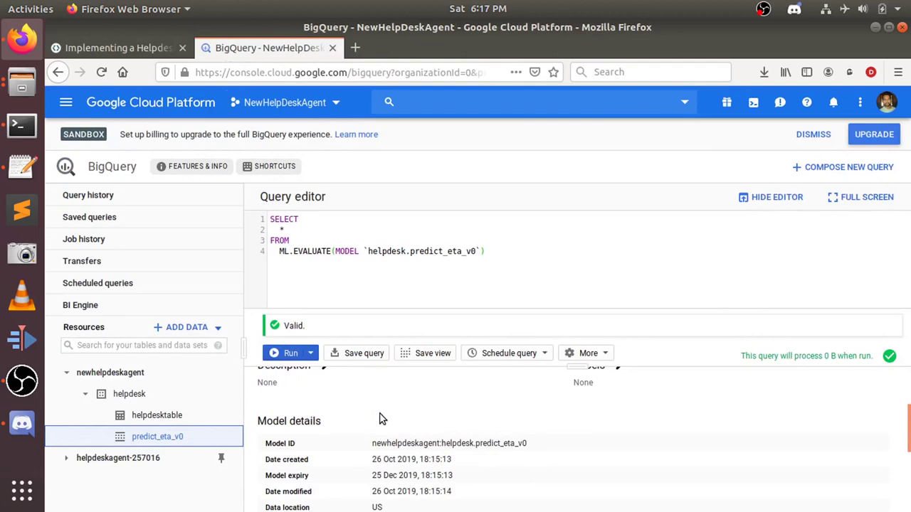
pyautogui.scroll(3, 381, 419)
pyautogui.scroll(2, 380, 418)
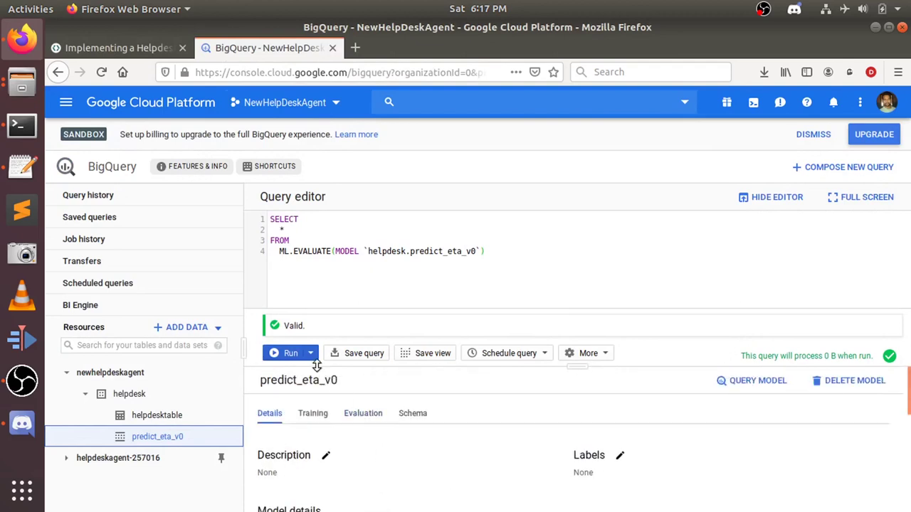
pyautogui.click(288, 356)
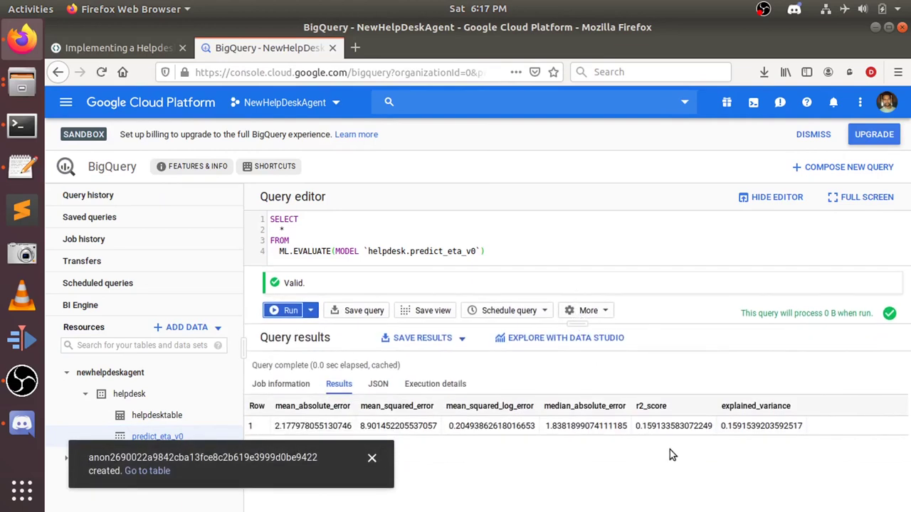
pyautogui.moveTo(659, 426); pyautogui.dragTo(636, 427)
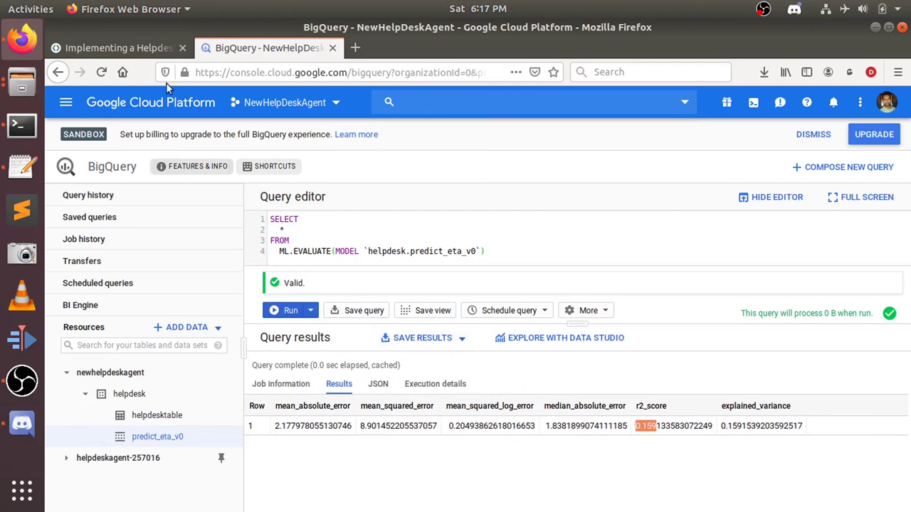
pyautogui.click(143, 41)
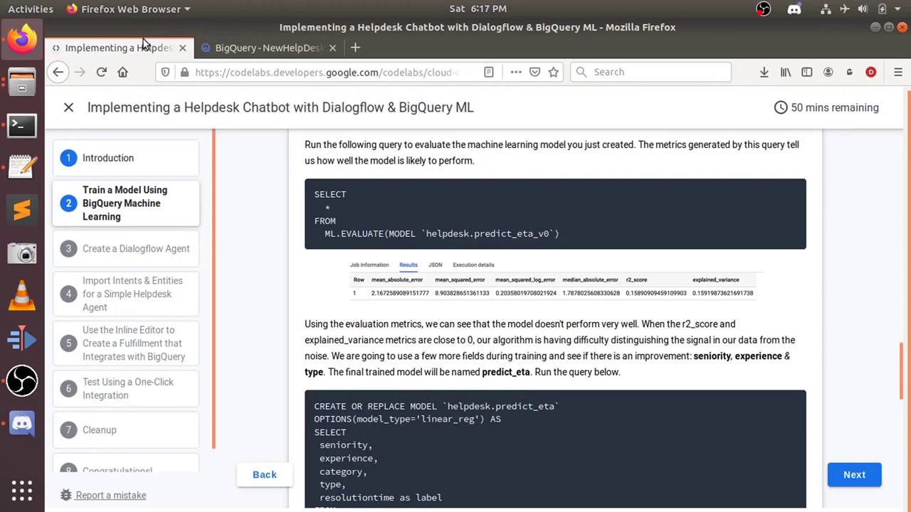
pyautogui.click(219, 40)
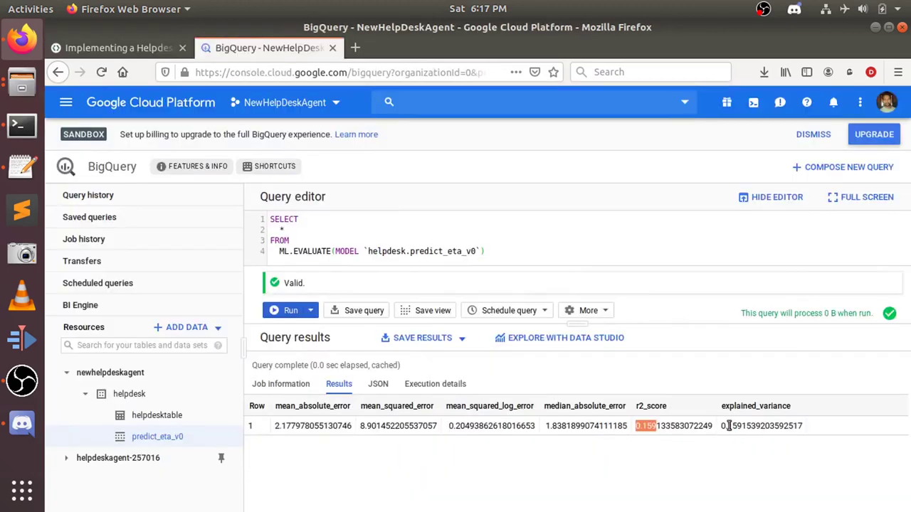
pyautogui.moveTo(728, 426); pyautogui.dragTo(721, 425)
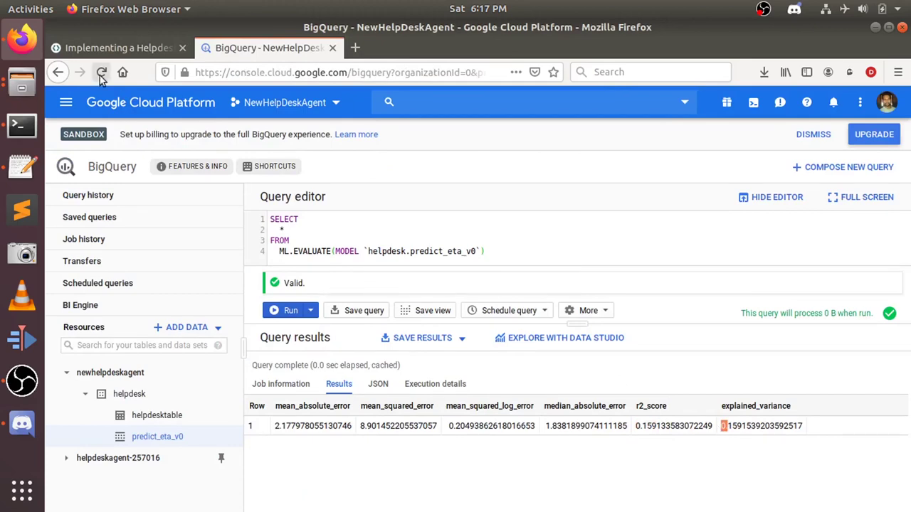
# Copy the codelab's CREATE OR REPLACE MODEL query for helpdesk.predict_eta with the seniority, experience, category and type fields
pyautogui.click(108, 40)
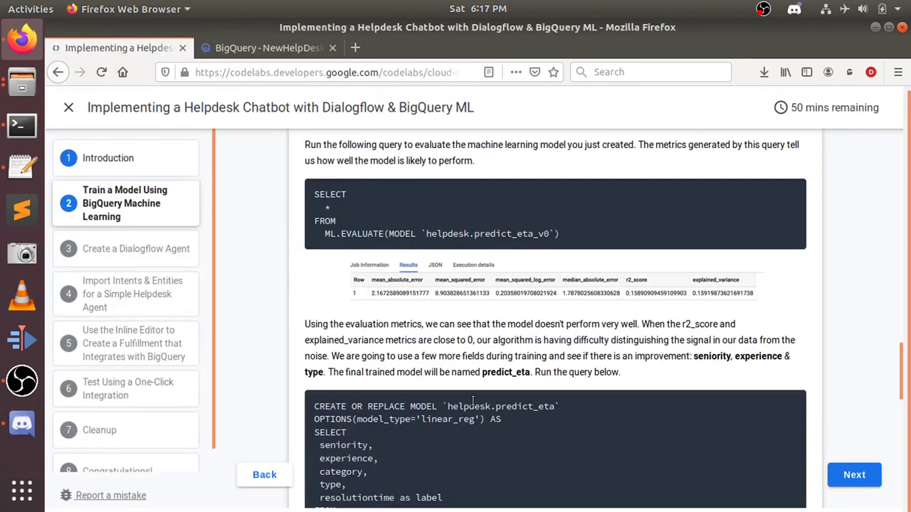
pyautogui.scroll(-1, 471, 399)
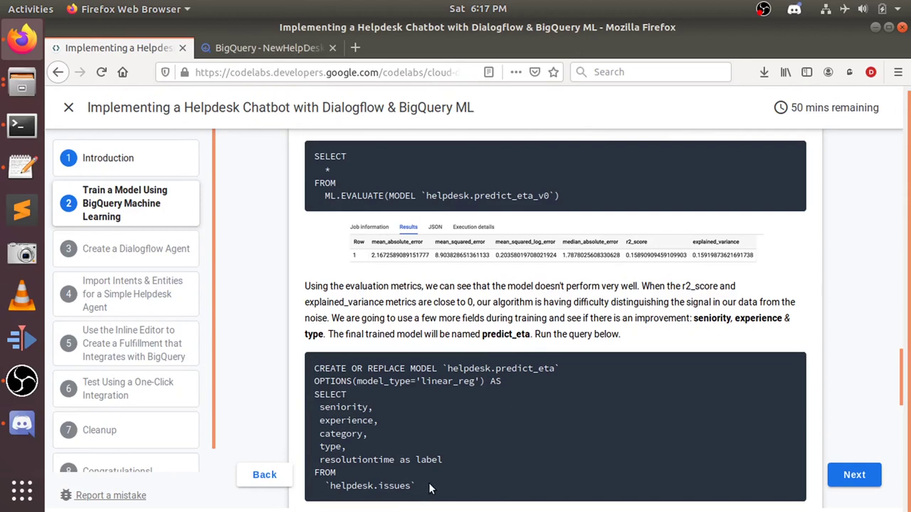
pyautogui.moveTo(429, 488)
pyautogui.mouseDown()
pyautogui.moveTo(316, 409)
pyautogui.moveTo(317, 394)
pyautogui.moveTo(382, 475)
pyautogui.moveTo(420, 493)
pyautogui.mouseUp()
pyautogui.click(316, 391)
pyautogui.scroll(-3, 420, 494)
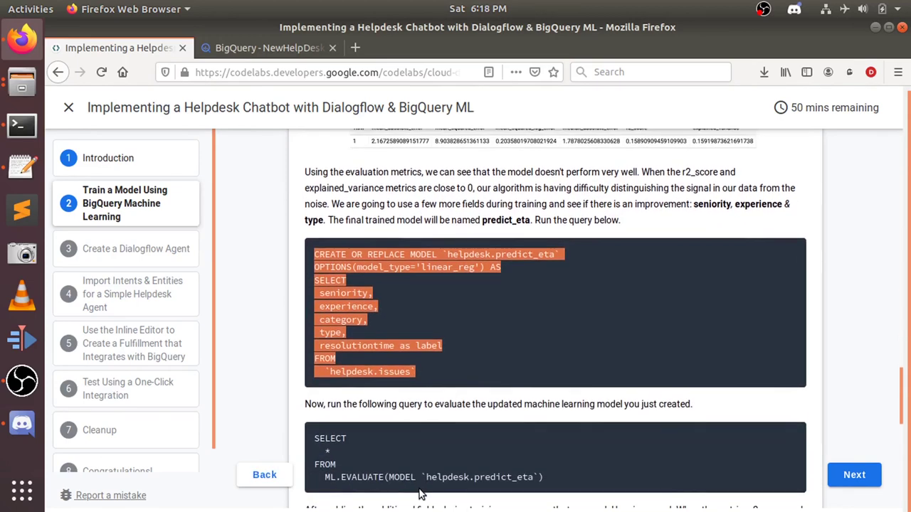
# Return to BigQuery and replace the editor's statement with the copied helpdesk.predict_eta training query
pyautogui.click(249, 56)
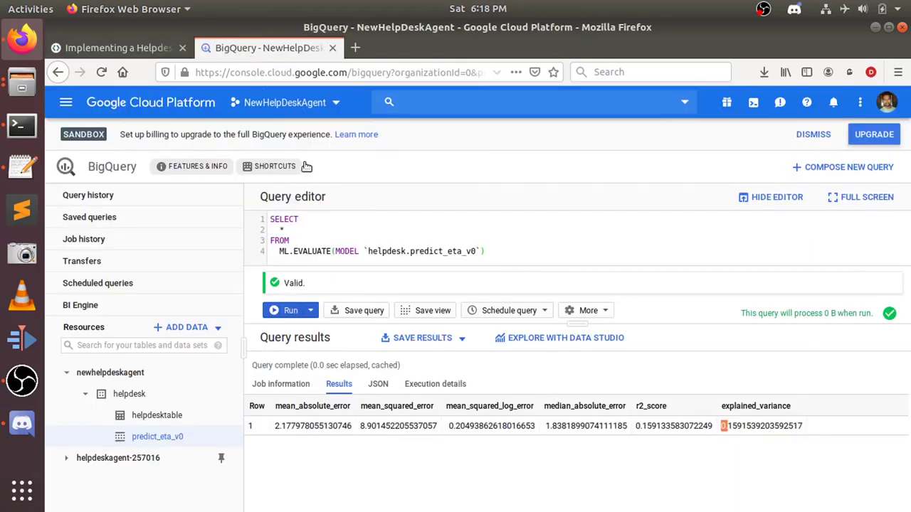
pyautogui.doubleClick(428, 251)
pyautogui.hotkey('ctrl', 'a')
pyautogui.hotkey('ctrl', 'v')
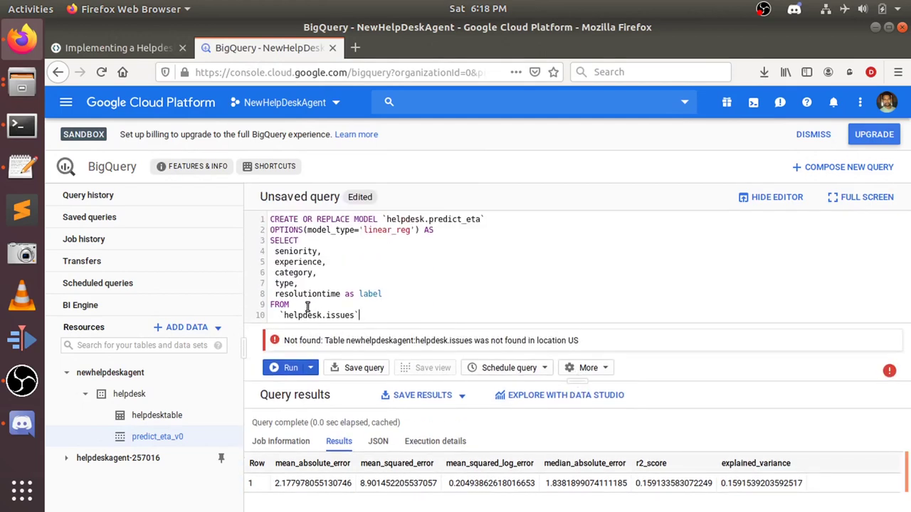
# Change the training query's source table to helpdesk.helpdesktable and run it to create the predict_eta model
pyautogui.doubleClick(307, 314)
pyautogui.hotkey('shift', 'Right')
pyautogui.hotkey('shift', 'Right')
pyautogui.hotkey('shift', 'Right')
pyautogui.hotkey('shift', 'Right')
pyautogui.hotkey('shift', 'Right')
pyautogui.hotkey('shift', 'Right')
pyautogui.write('helpdesk')
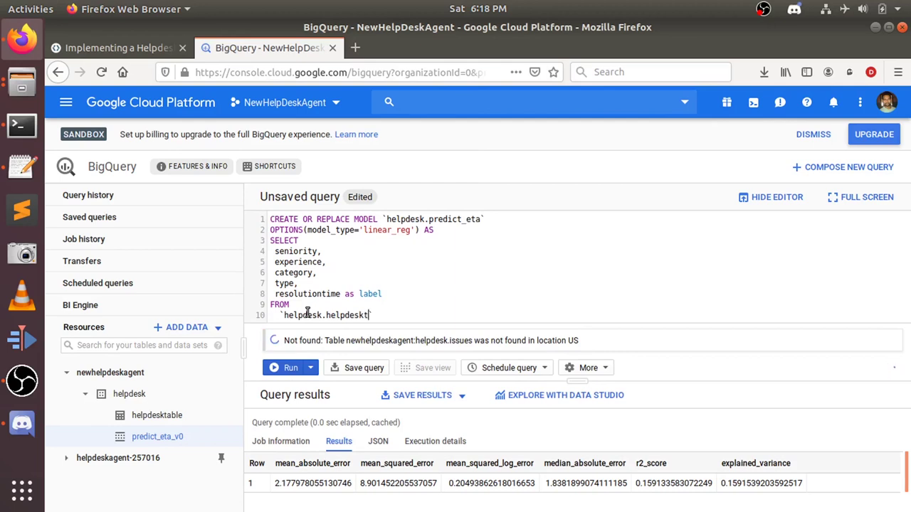
pyautogui.write('table')
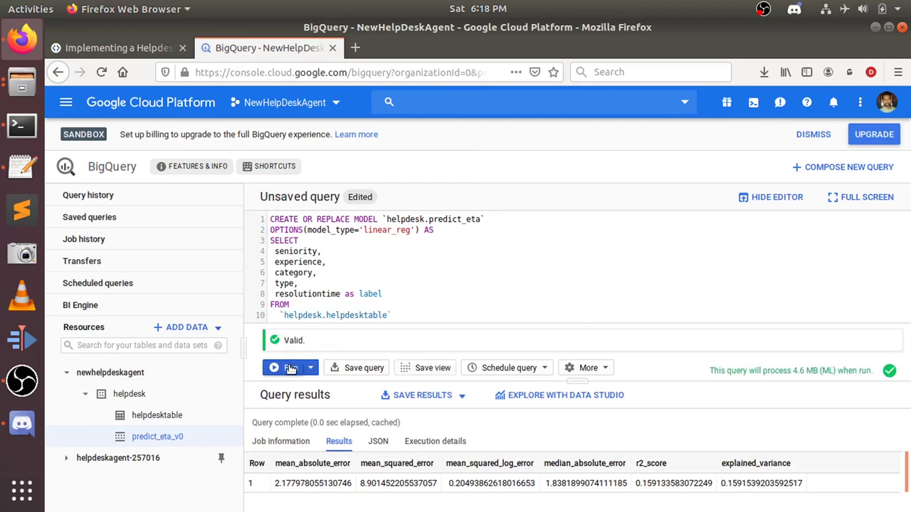
pyautogui.click(291, 366)
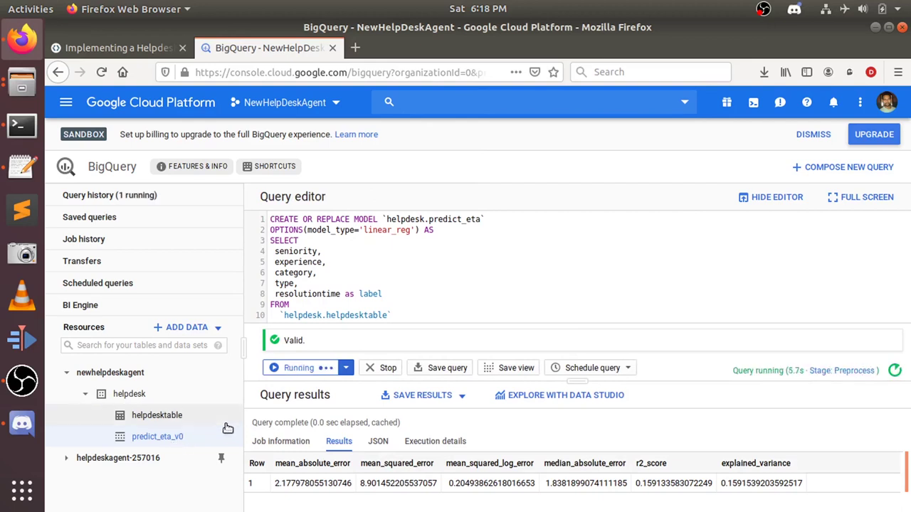
# Copy the codelab's SELECT * FROM ML.EVALUATE query for helpdesk.predict_eta and return to BigQuery
pyautogui.click(129, 51)
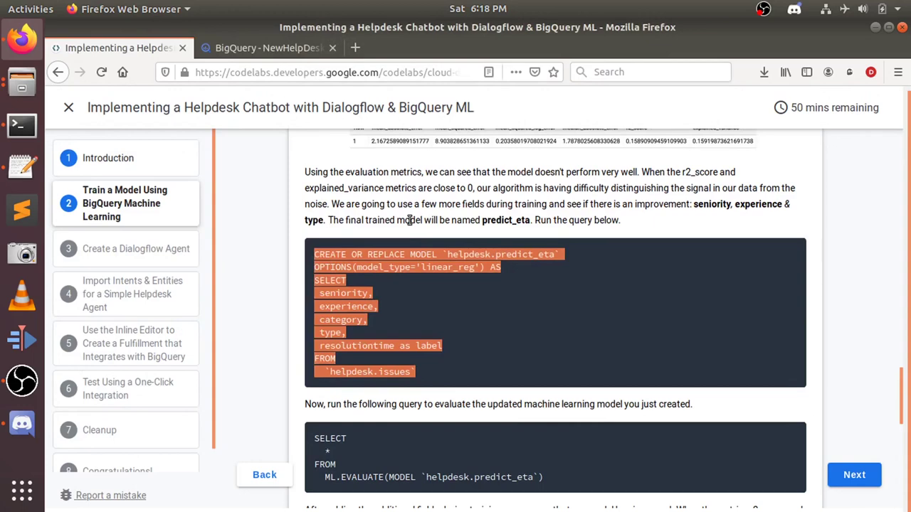
pyautogui.scroll(-2, 409, 220)
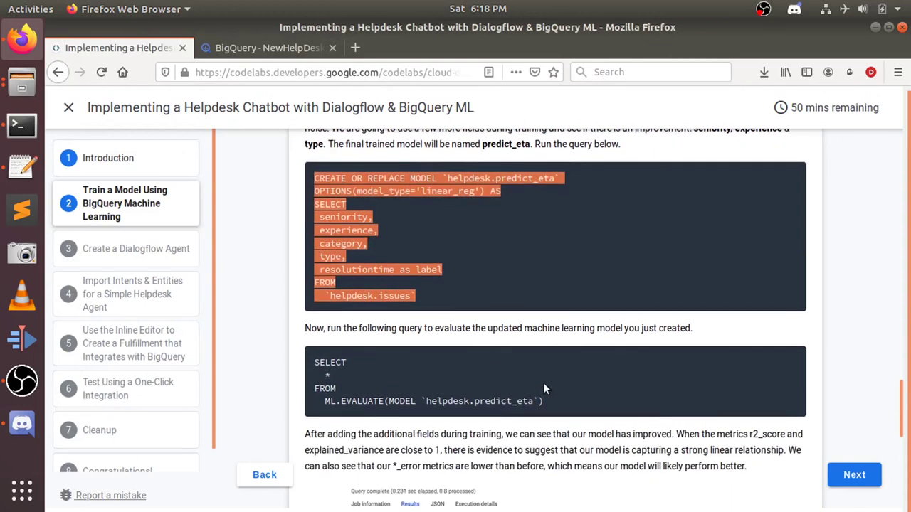
pyautogui.moveTo(558, 400); pyautogui.dragTo(316, 360)
pyautogui.hotkey('ctrl', 'c')
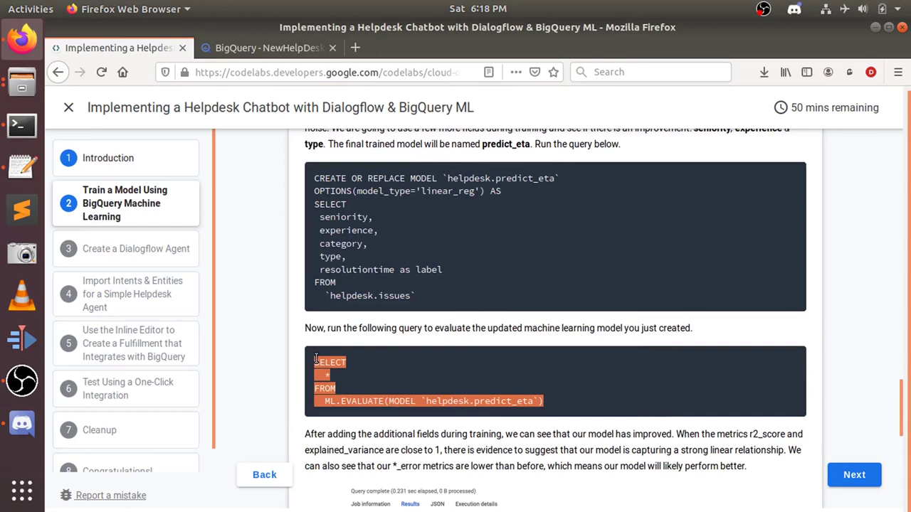
pyautogui.click(237, 45)
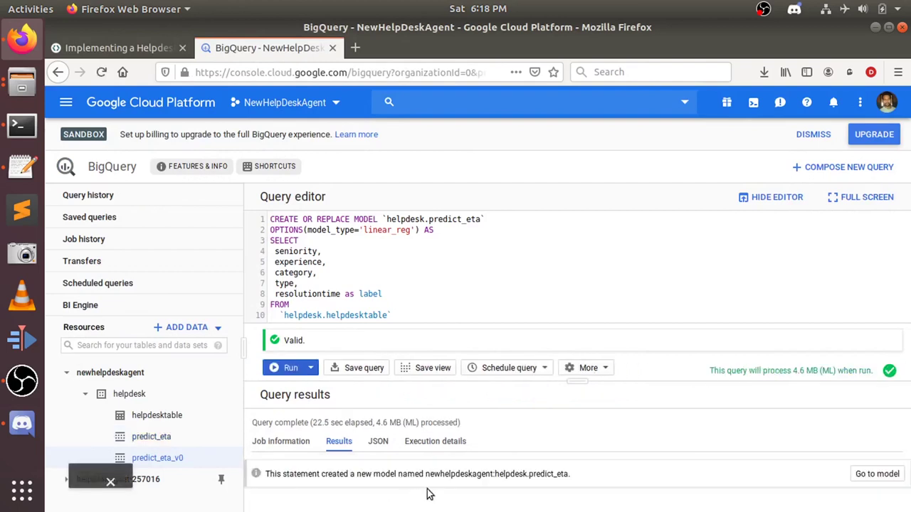
# Replace the training statement with the copied ML.EVALUATE query for helpdesk.predict_eta, run it, and dismiss the notification
pyautogui.moveTo(427, 493); pyautogui.dragTo(472, 449)
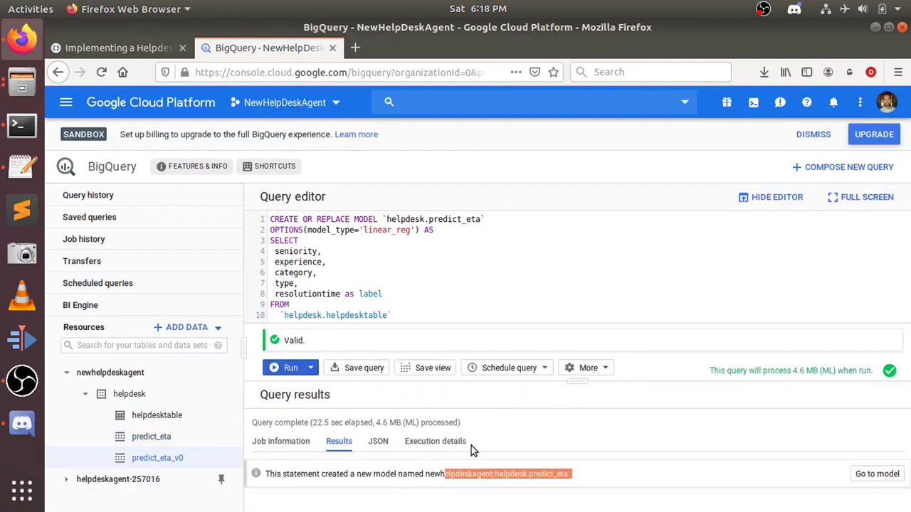
pyautogui.click(341, 342)
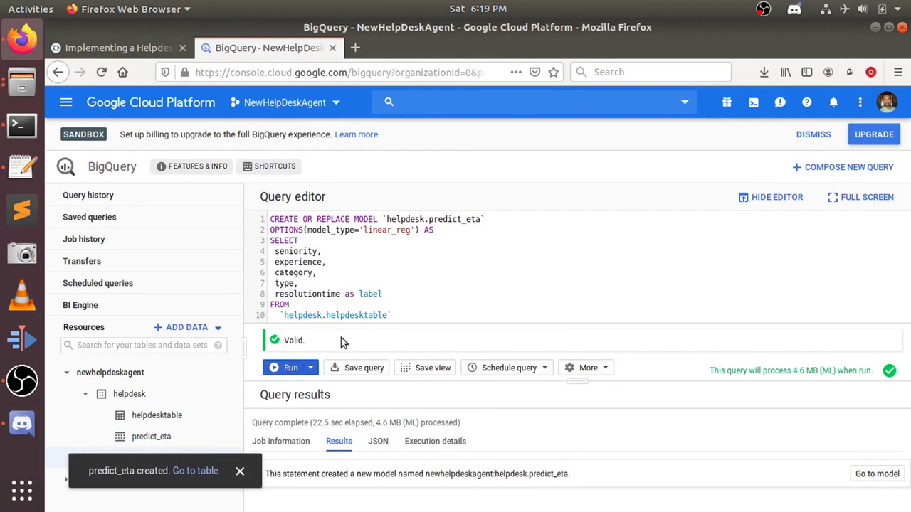
pyautogui.moveTo(410, 315); pyautogui.dragTo(269, 213)
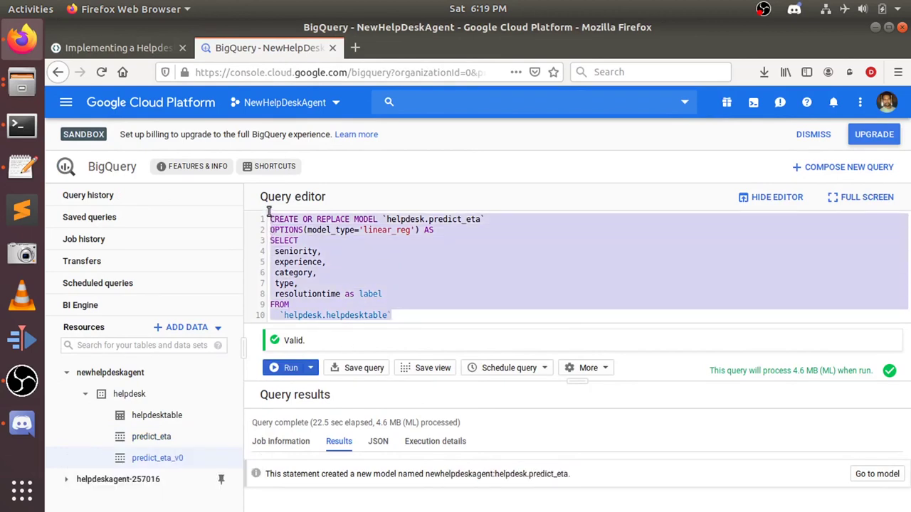
pyautogui.hotkey('ctrl', 'v')
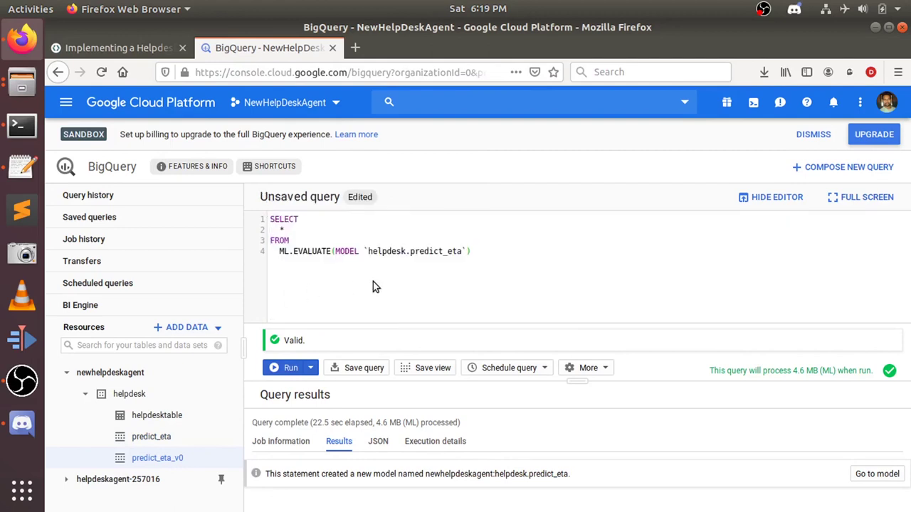
pyautogui.click(282, 368)
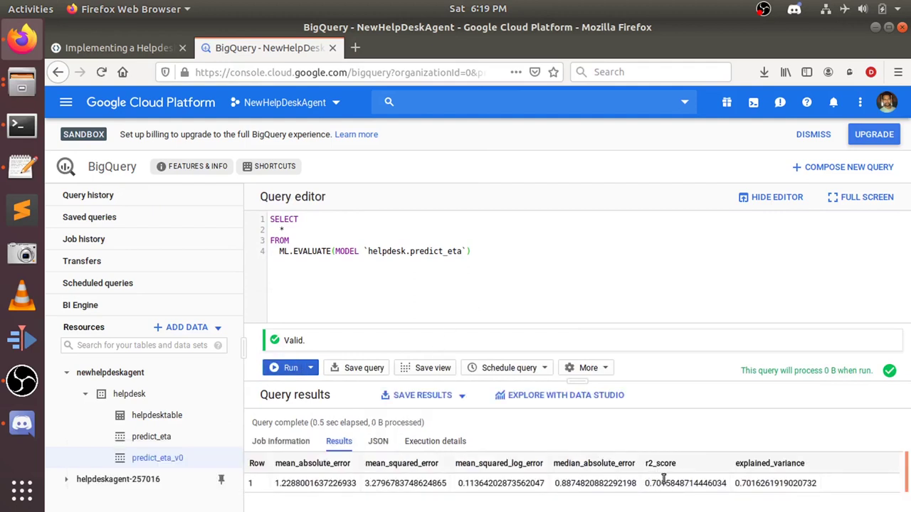
pyautogui.click(371, 459)
# Examine predict_eta's r2_score and explained_variance, and compare them with the codelab's evaluation results for both models
pyautogui.moveTo(676, 484); pyautogui.dragTo(627, 484)
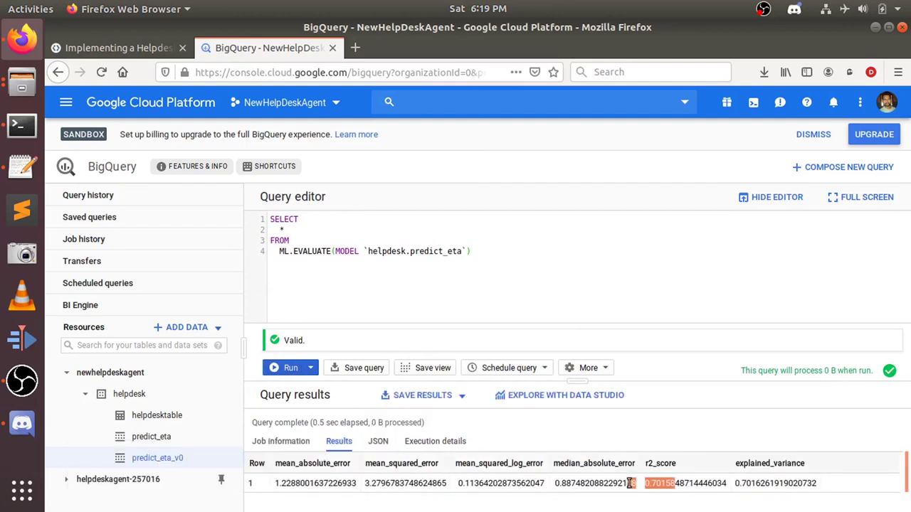
pyautogui.click(756, 484)
pyautogui.moveTo(756, 484); pyautogui.dragTo(734, 484)
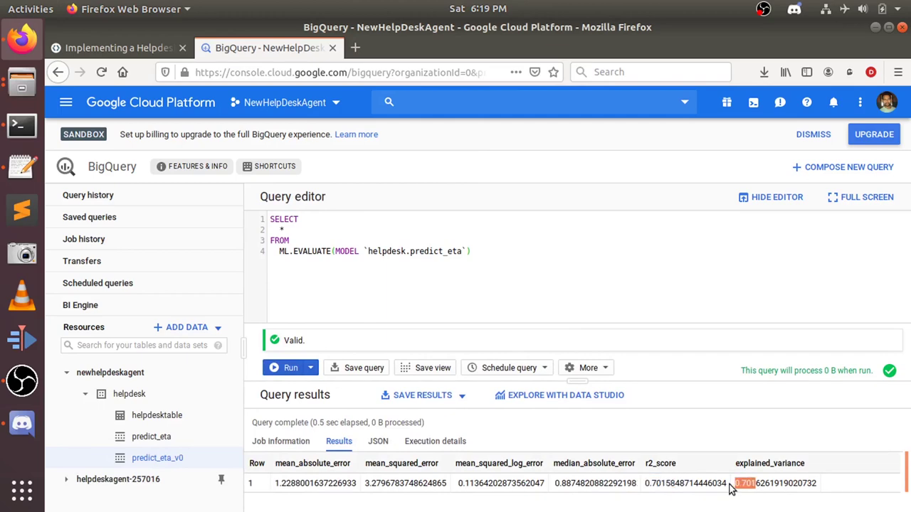
pyautogui.click(119, 56)
pyautogui.scroll(-3, 398, 353)
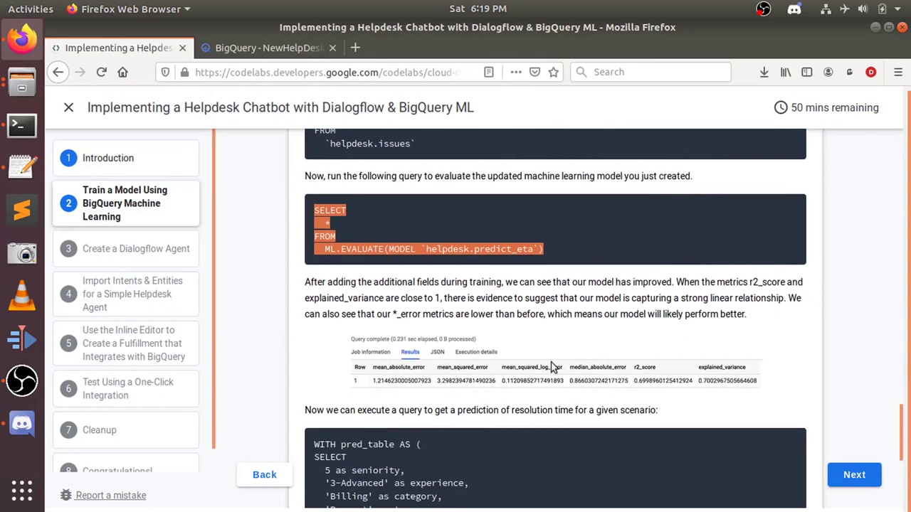
pyautogui.scroll(3, 642, 385)
pyautogui.scroll(5, 641, 385)
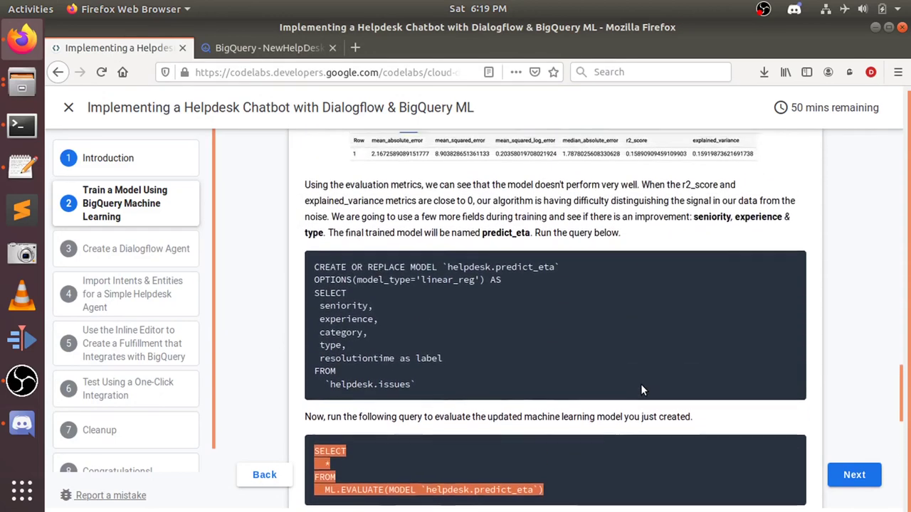
pyautogui.scroll(-8, 698, 267)
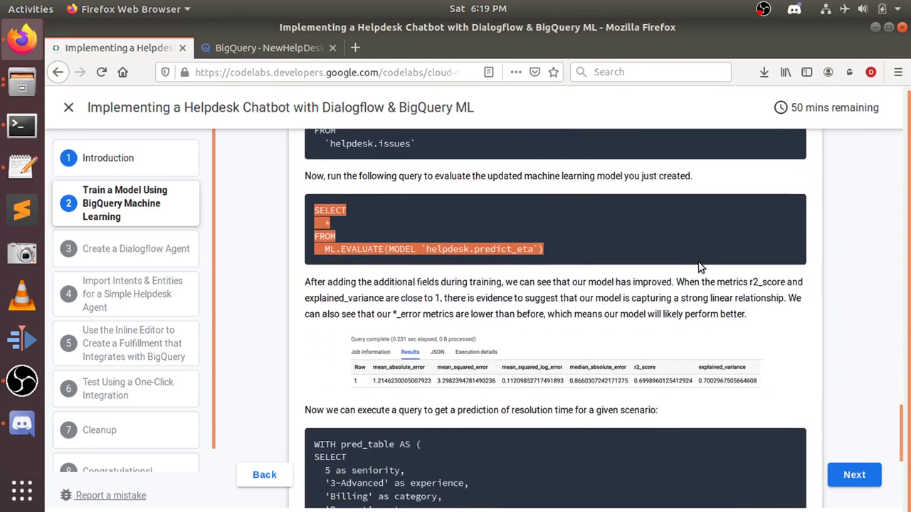
# Copy the codelab's ML.PREDICT query for helpdesk.predict_eta, including its pred_table scenario, and return to BigQuery
pyautogui.scroll(-1, 699, 266)
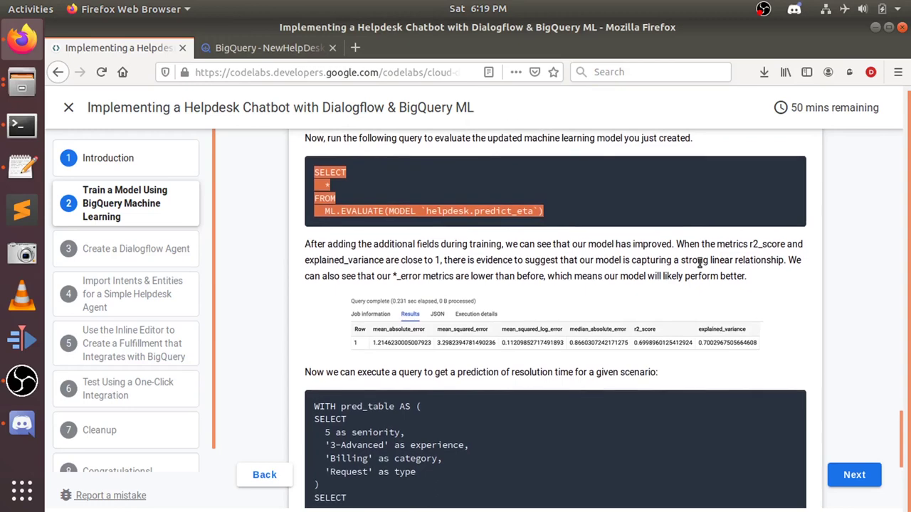
pyautogui.scroll(-3, 700, 262)
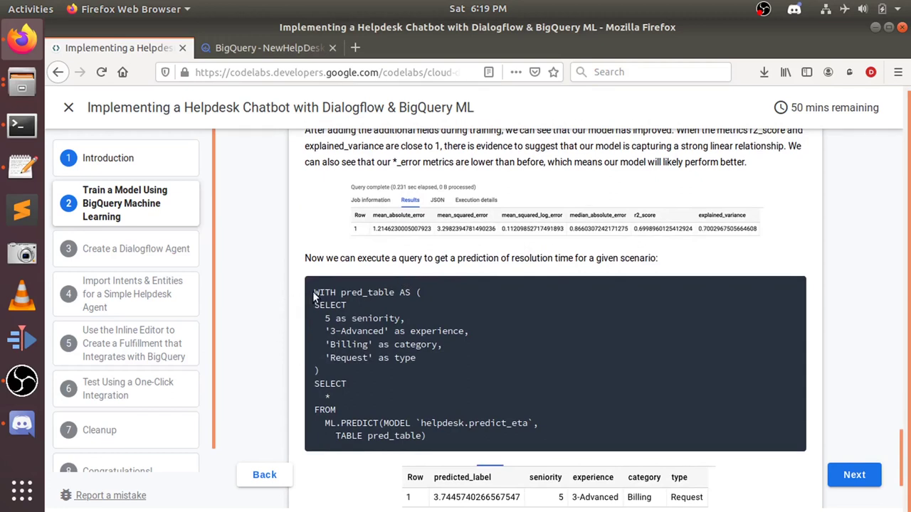
pyautogui.moveTo(314, 296); pyautogui.dragTo(429, 447)
pyautogui.hotkey('ctrl', 'c')
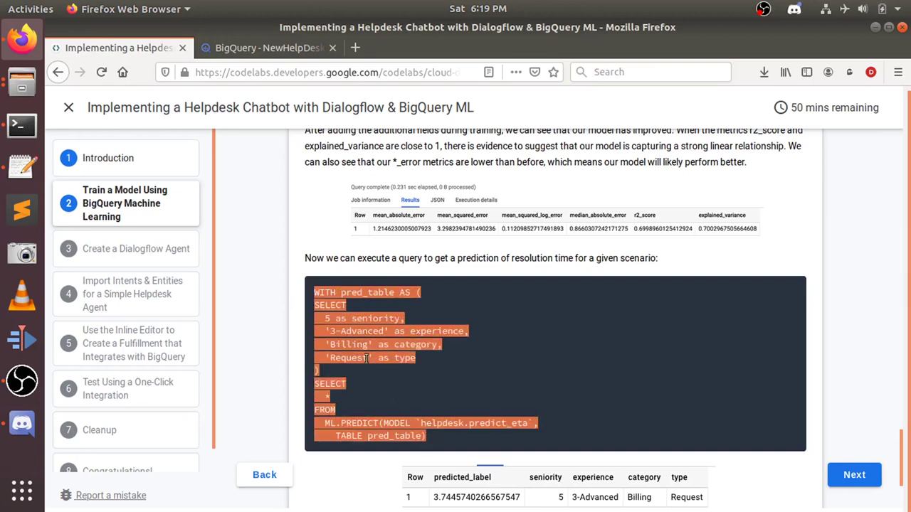
pyautogui.rightClick(355, 333)
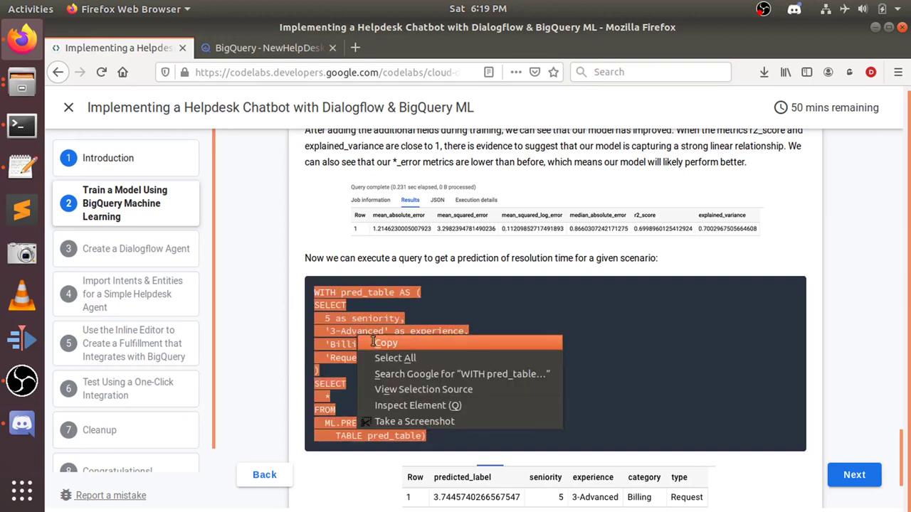
pyautogui.click(372, 343)
pyautogui.scroll(-2, 339, 379)
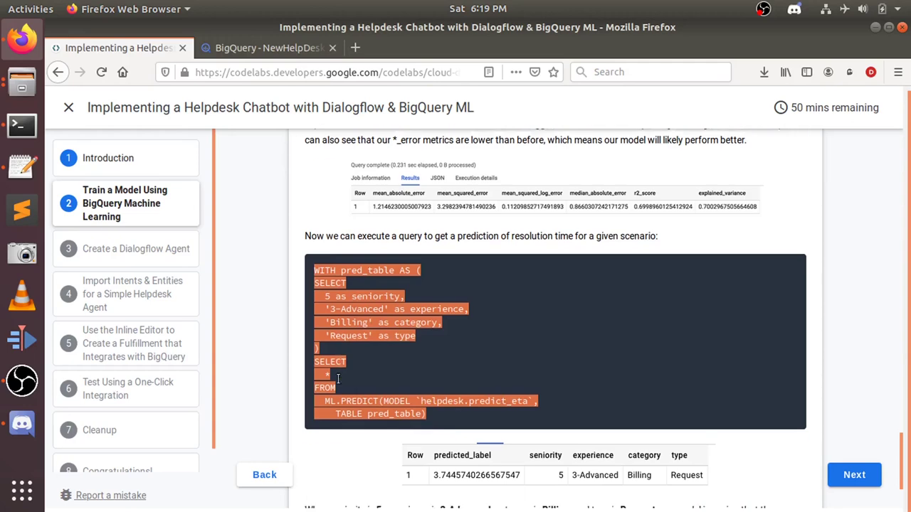
pyautogui.click(268, 51)
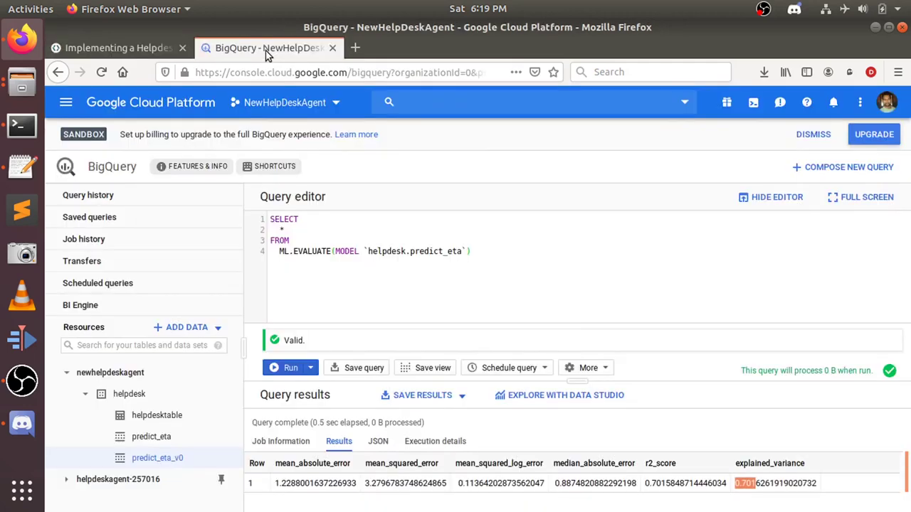
# Replace the evaluation query with the copied ML.PREDICT query, run it, and dismiss the notification
pyautogui.hotkey('ctrl', 'a')
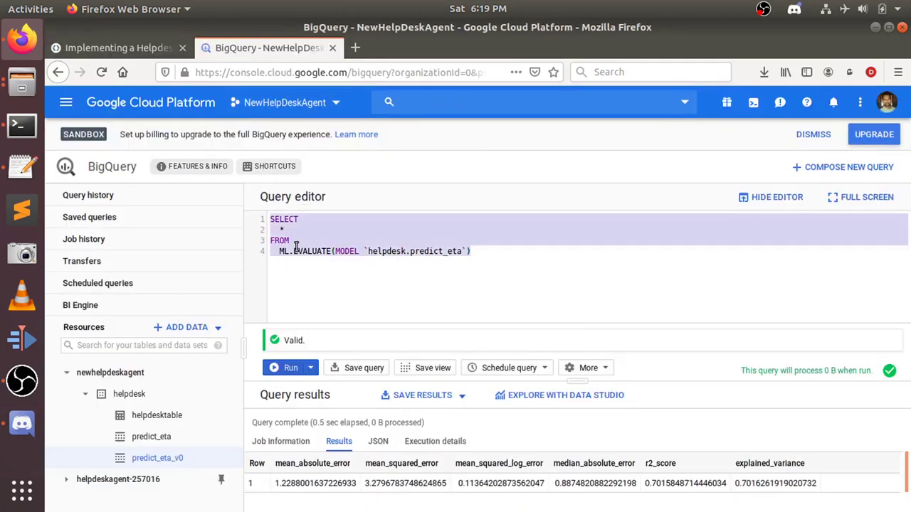
pyautogui.hotkey('ctrl', 'v')
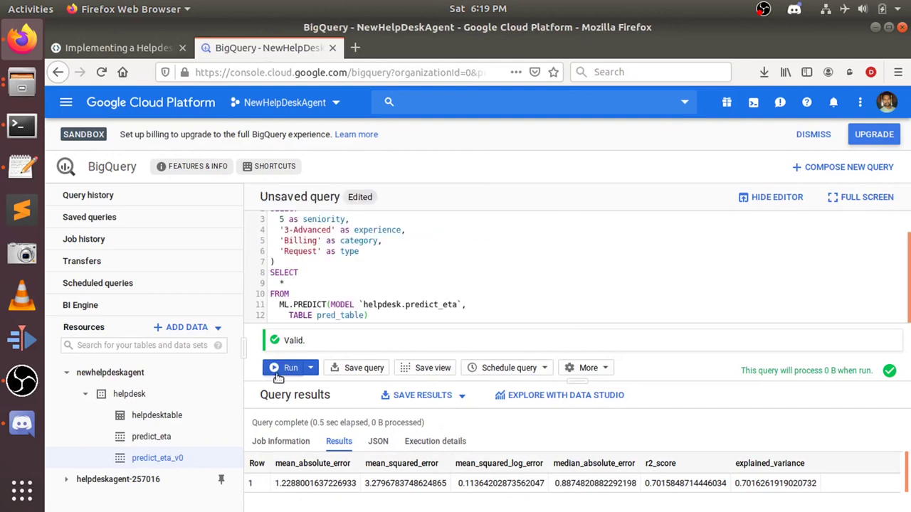
pyautogui.click(291, 367)
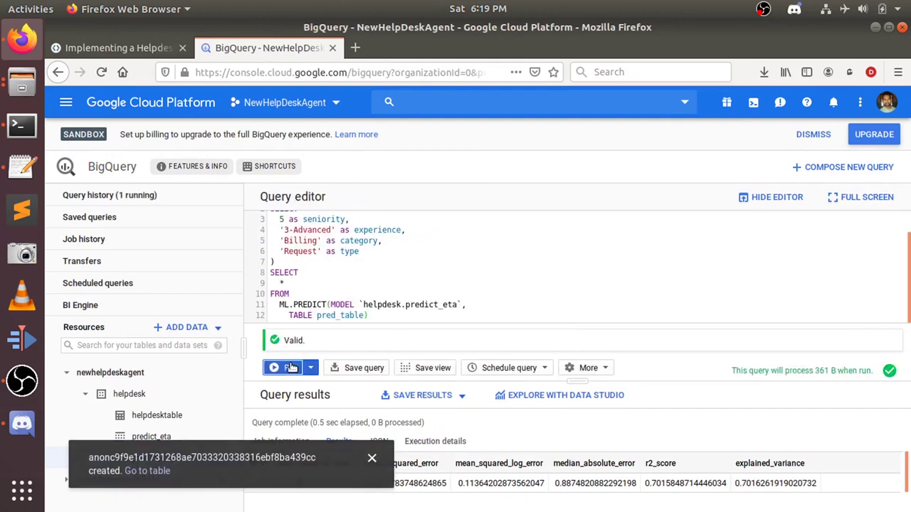
pyautogui.click(371, 459)
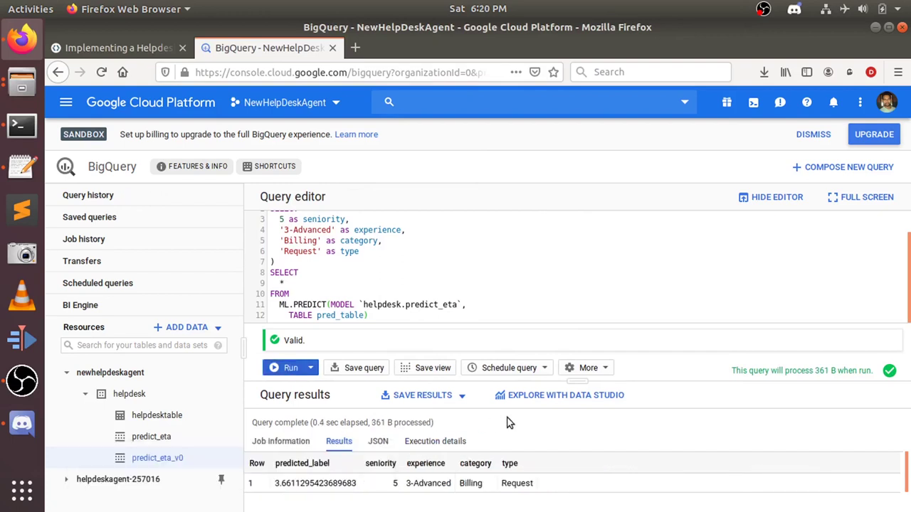
# Review the prediction query and its predicted_label, and compare them with the codelab's sample prediction and explanation
pyautogui.scroll(2, 339, 304)
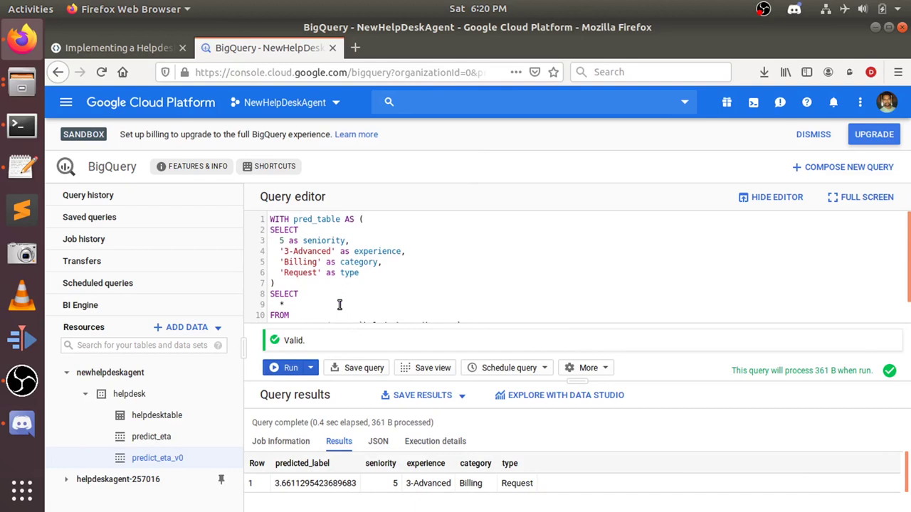
pyautogui.scroll(-1, 340, 305)
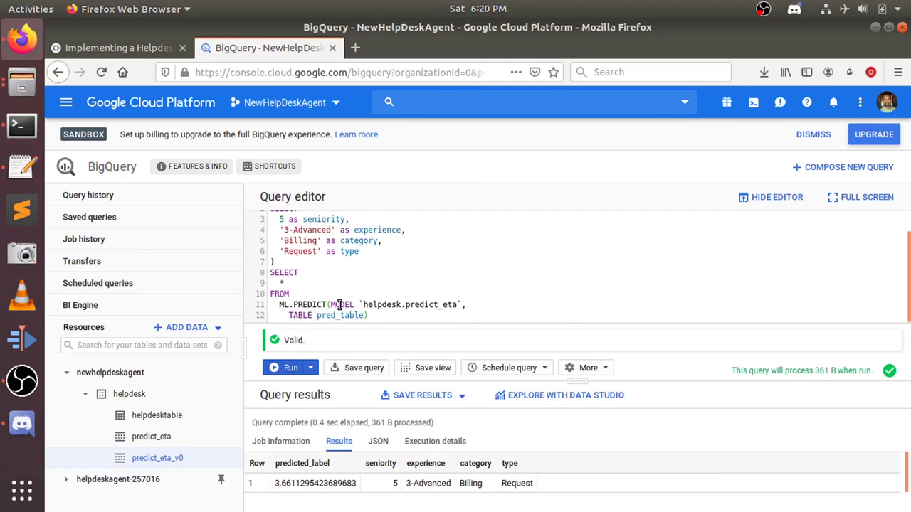
pyautogui.click(139, 49)
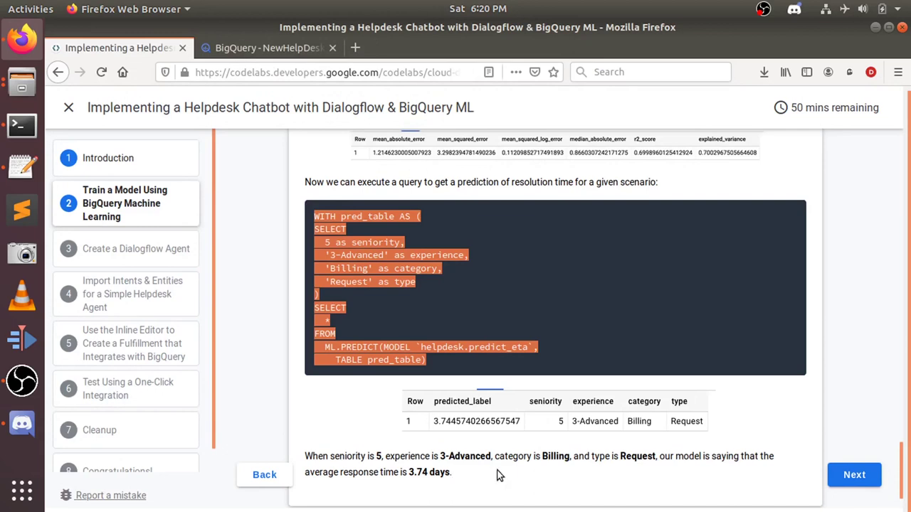
pyautogui.click(383, 482)
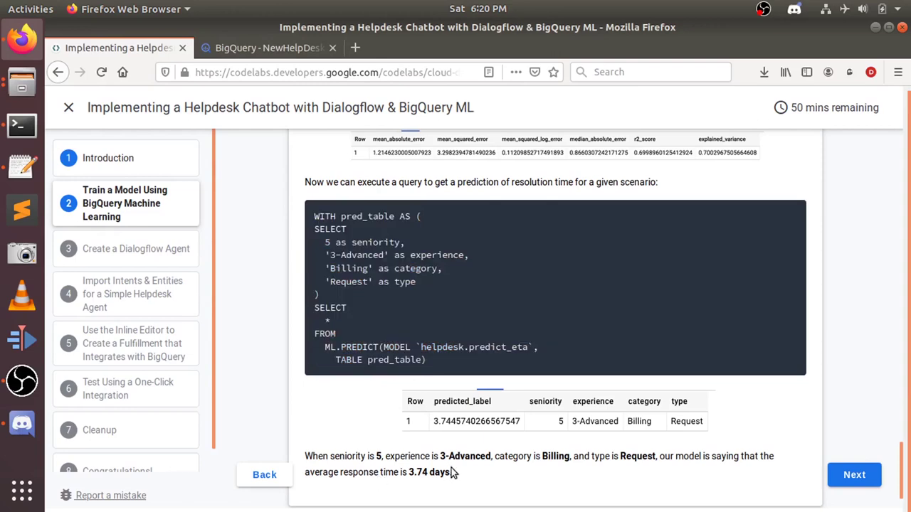
pyautogui.click(261, 51)
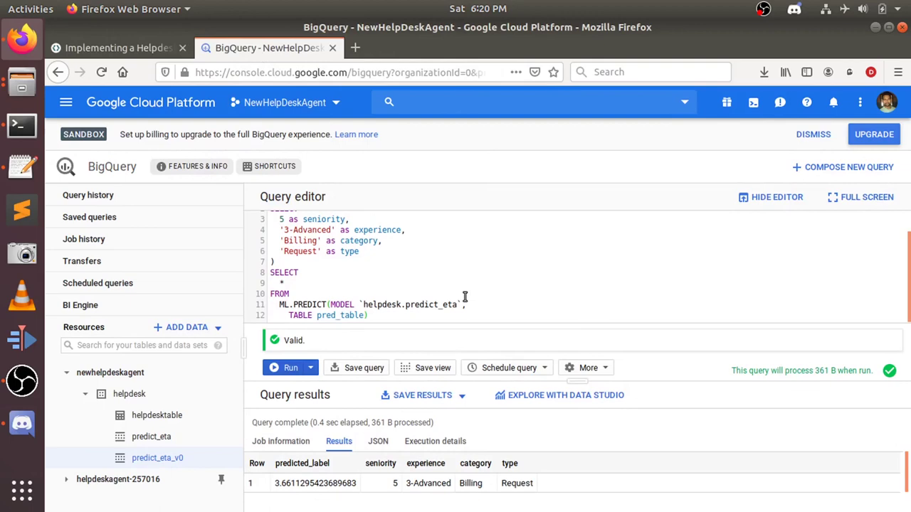
pyautogui.click(101, 47)
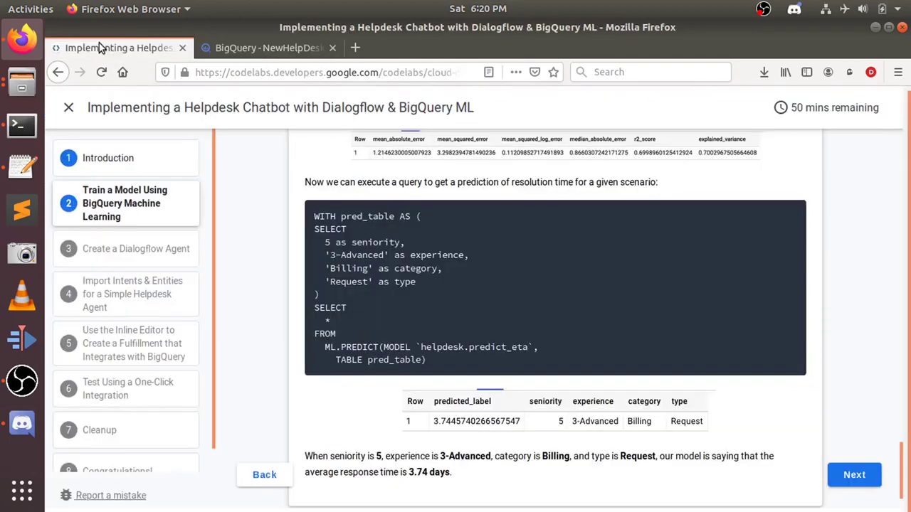
pyautogui.scroll(-2, 431, 374)
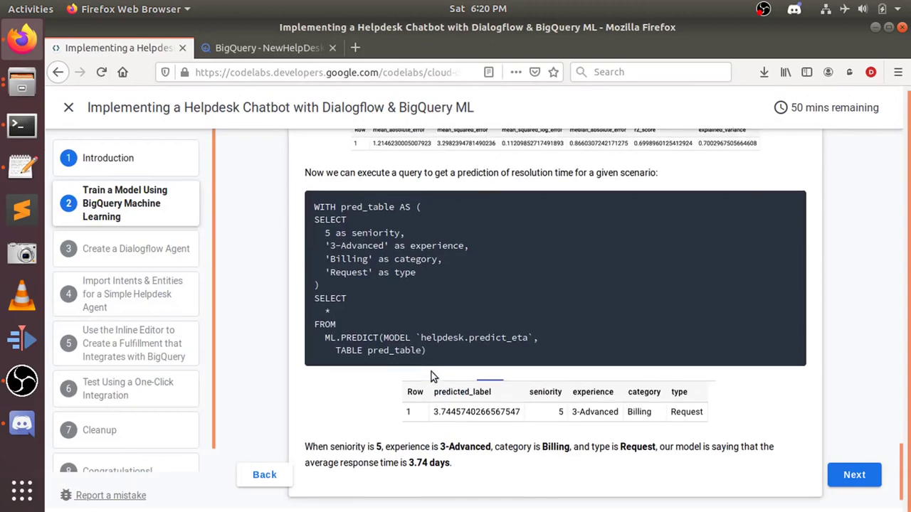
# Advance the codelab to Create a Dialogflow Agent and open its linked Google Cloud Platform Console
pyautogui.click(842, 481)
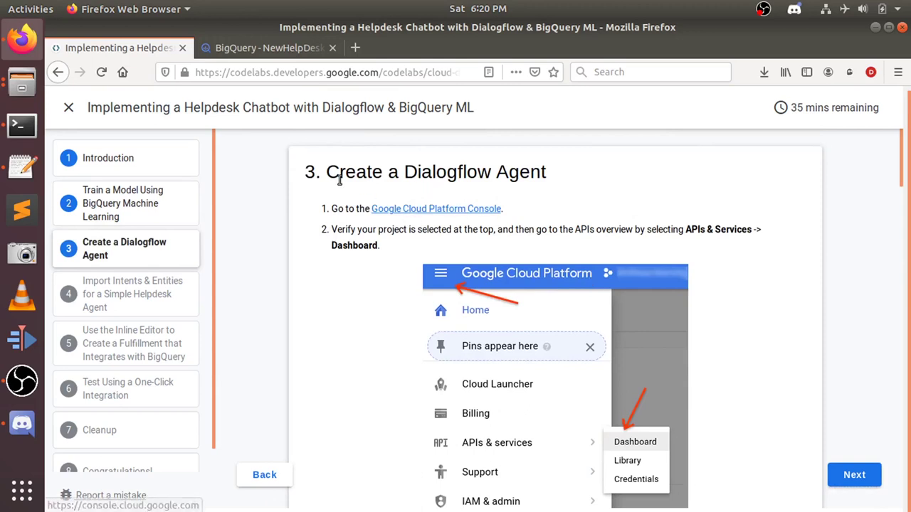
pyautogui.moveTo(339, 176); pyautogui.dragTo(546, 174)
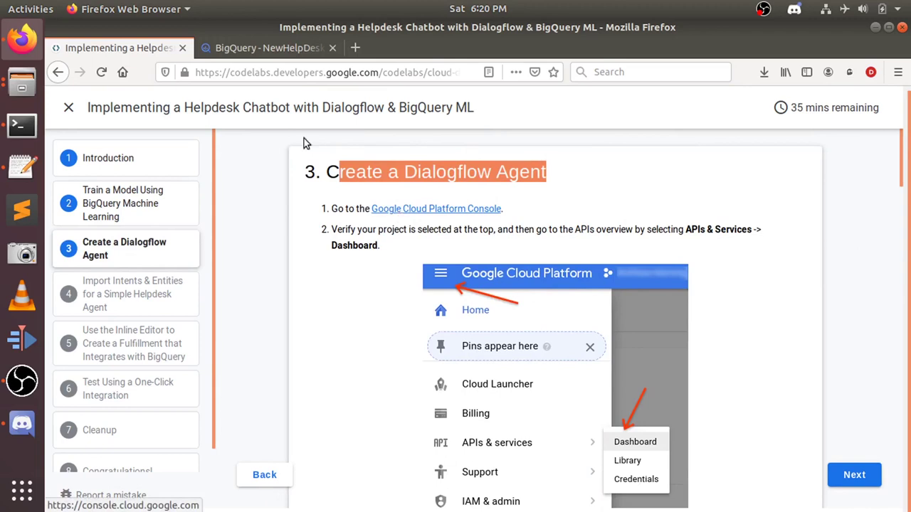
pyautogui.click(398, 209)
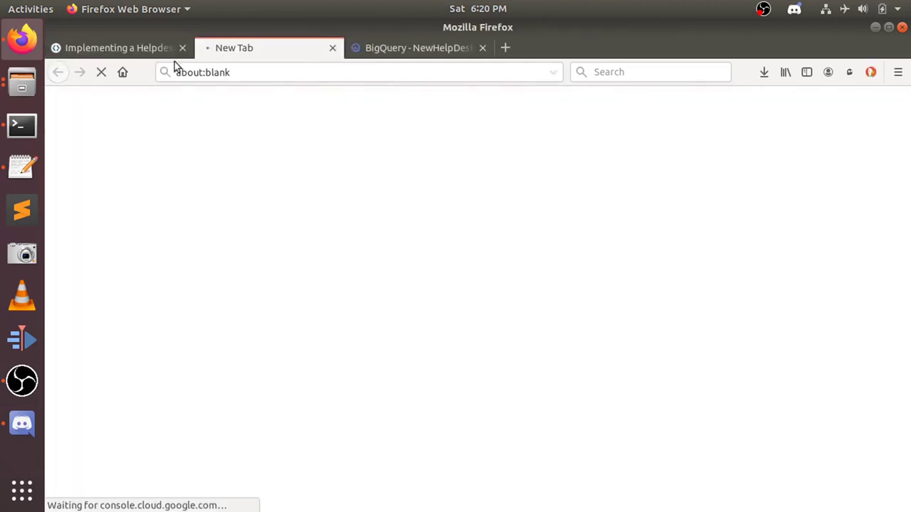
pyautogui.click(148, 49)
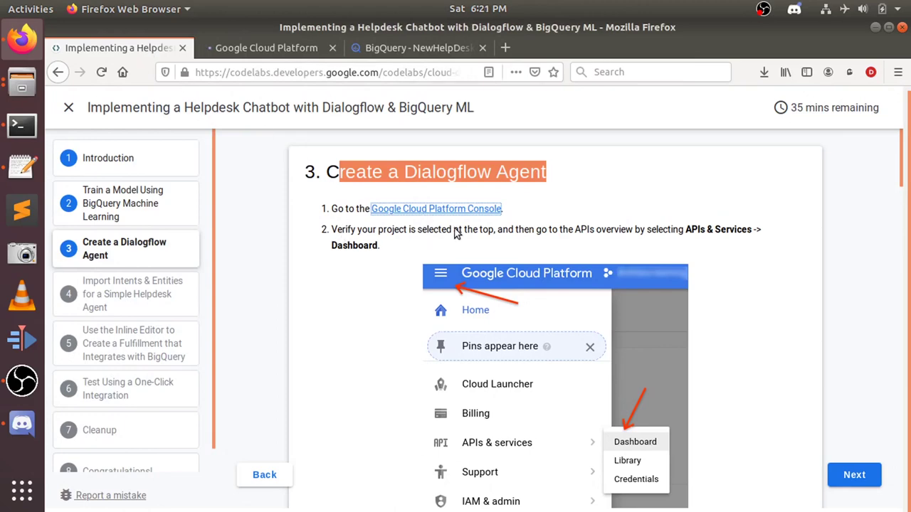
pyautogui.scroll(-5, 457, 233)
pyautogui.scroll(-4, 457, 233)
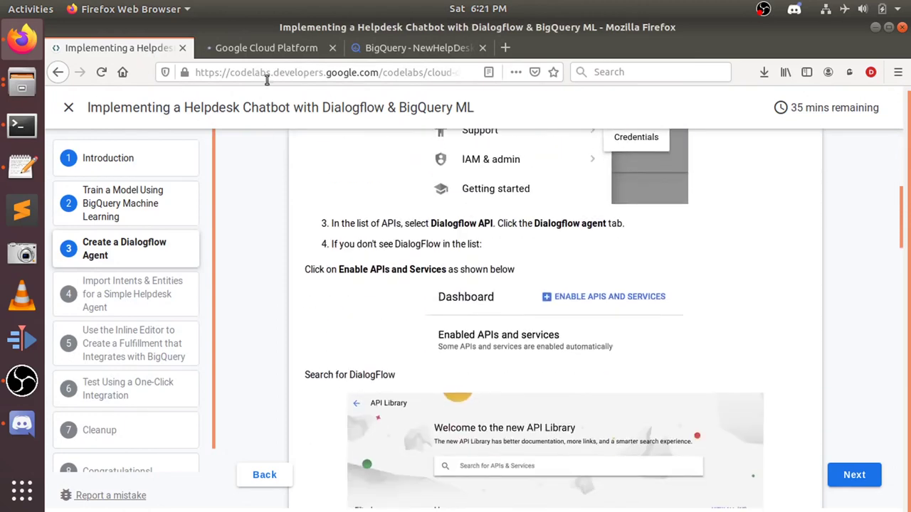
pyautogui.click(216, 46)
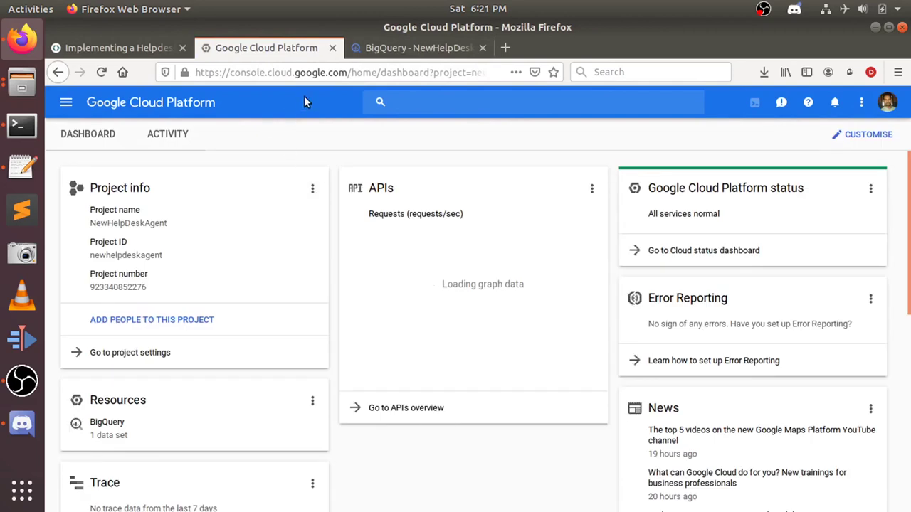
# Check the codelab's project instruction against the selected NewHelpDeskAgent project, and open the console's APIs & Services dashboard
pyautogui.click(66, 104)
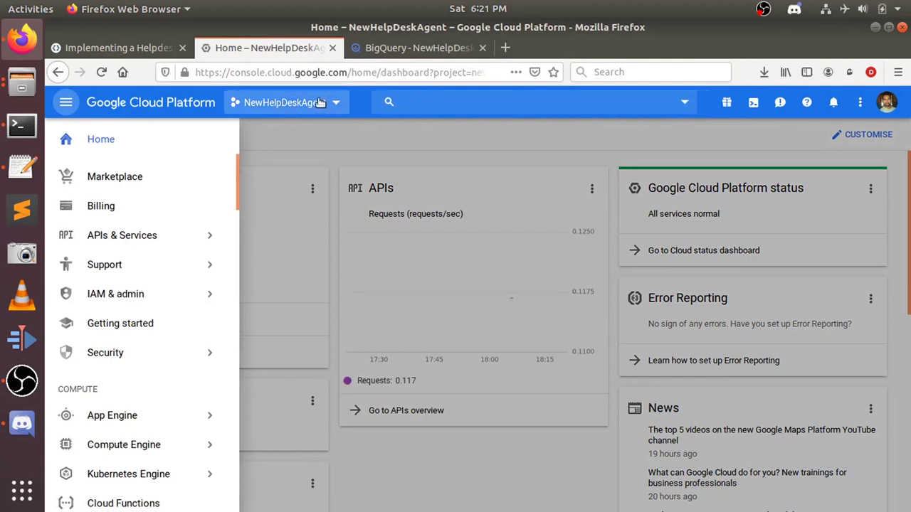
pyautogui.click(121, 47)
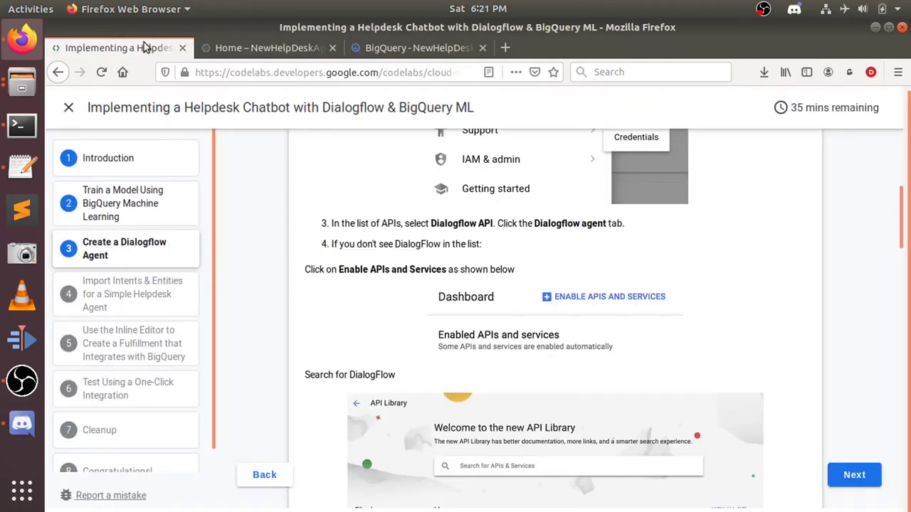
pyautogui.scroll(5, 334, 237)
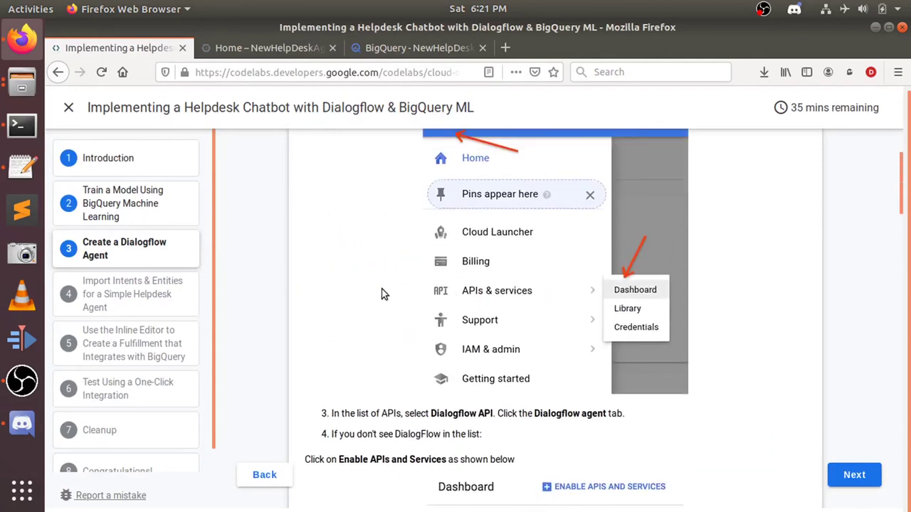
pyautogui.scroll(4, 379, 289)
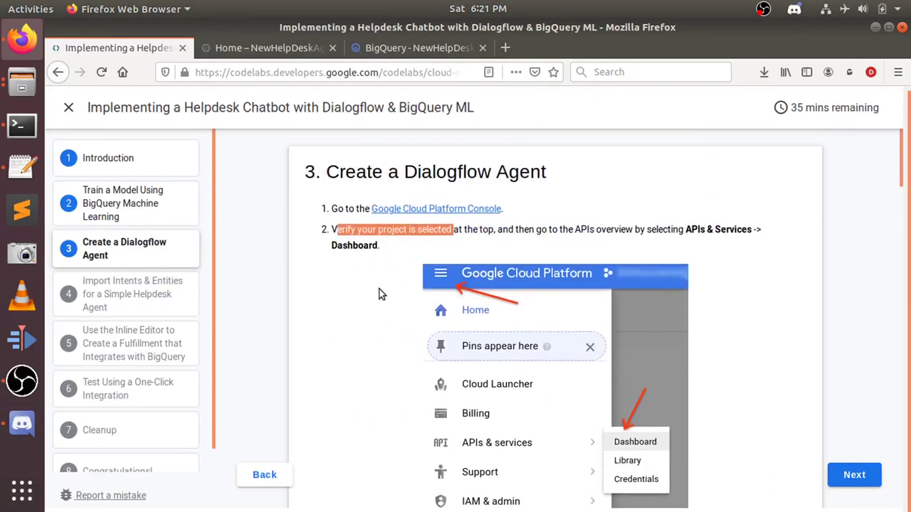
pyautogui.scroll(-5, 379, 289)
pyautogui.scroll(4, 379, 289)
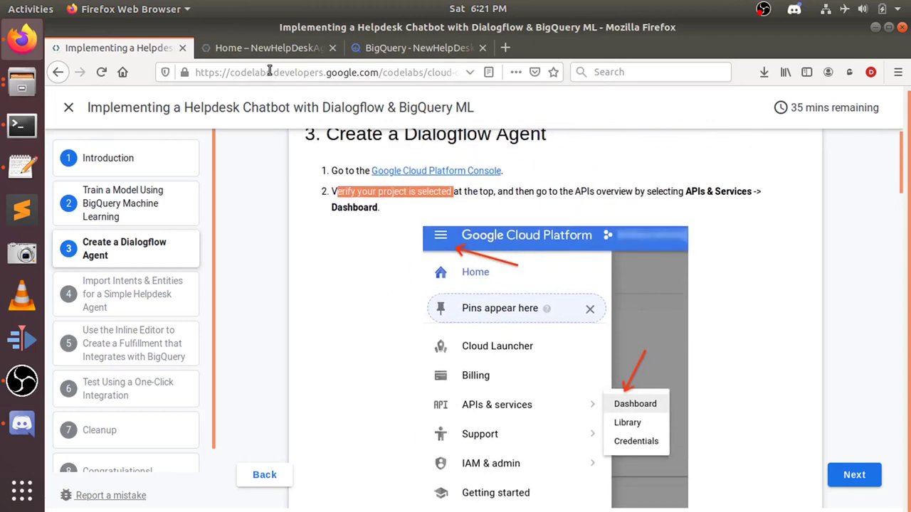
pyautogui.click(248, 49)
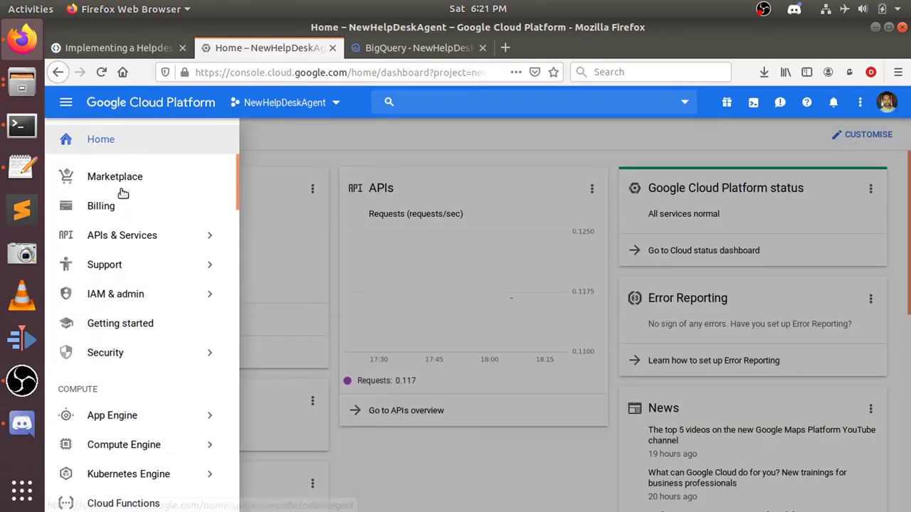
pyautogui.moveTo(143, 241)
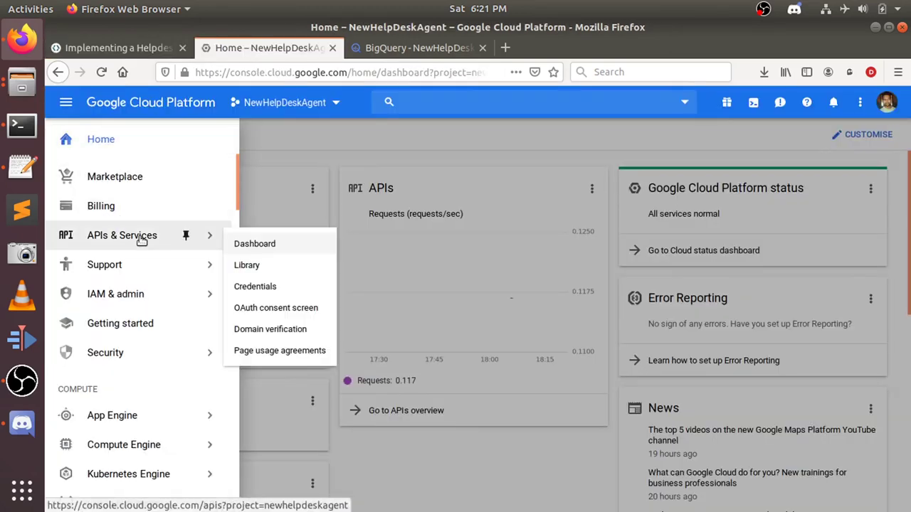
pyautogui.click(247, 242)
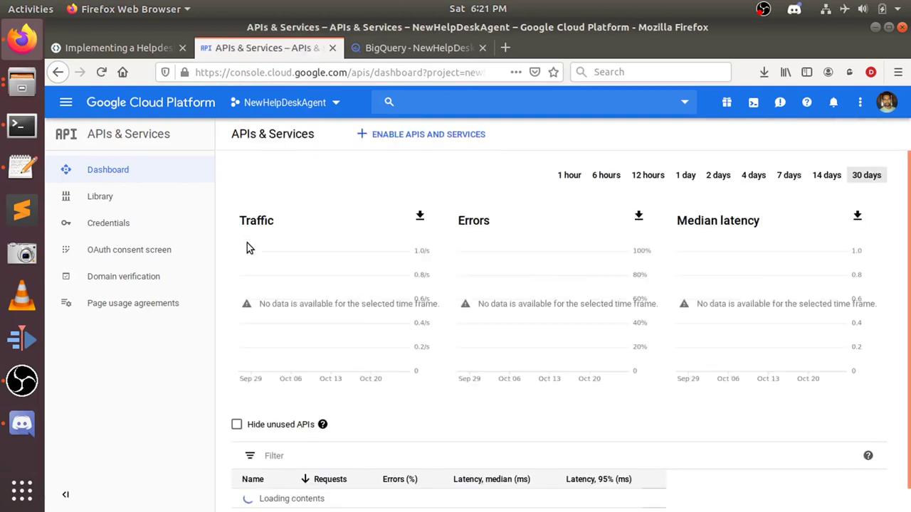
# Read the codelab's Dialogflow API instruction and look for that API in the project's list of enabled APIs
pyautogui.click(133, 48)
pyautogui.scroll(-4, 360, 404)
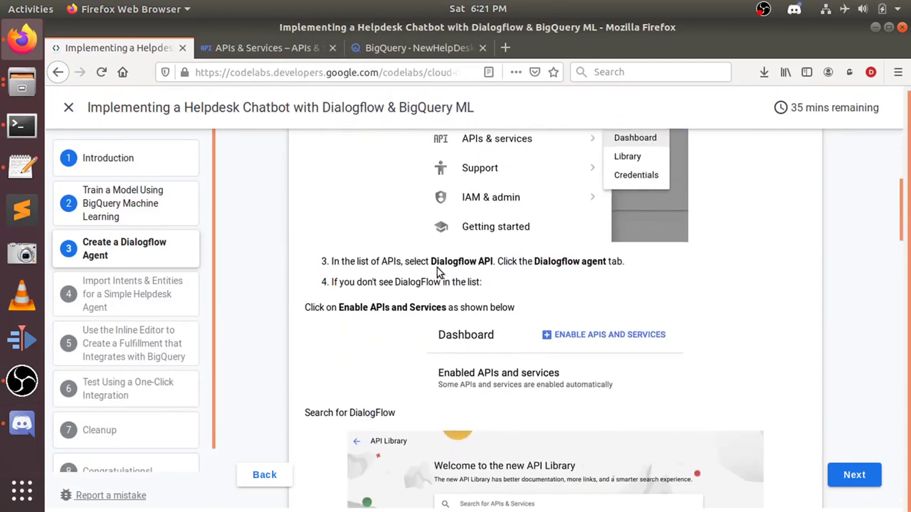
pyautogui.moveTo(439, 267); pyautogui.dragTo(461, 267)
pyautogui.click(257, 48)
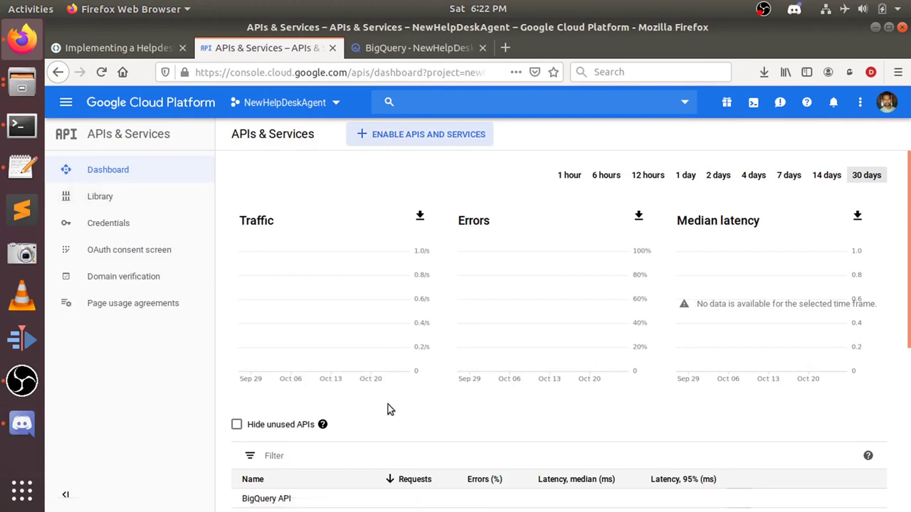
pyautogui.scroll(-5, 388, 409)
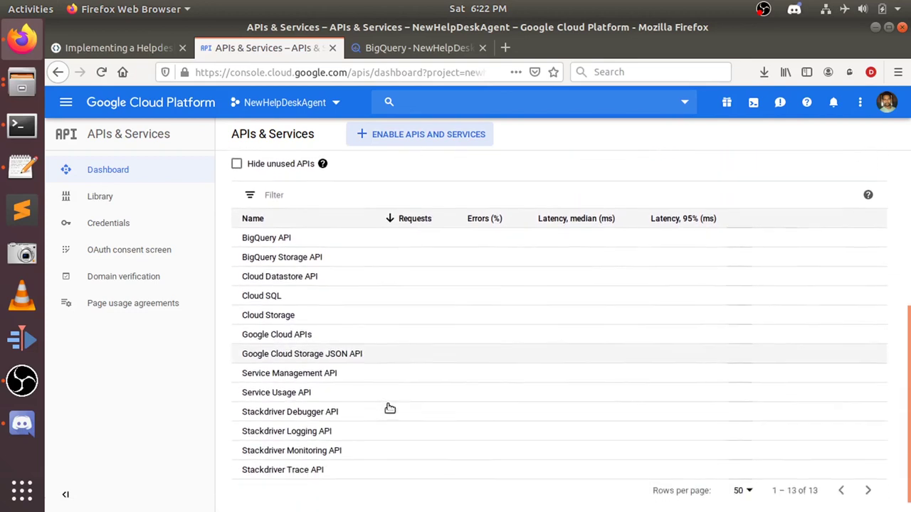
pyautogui.scroll(-1, 390, 408)
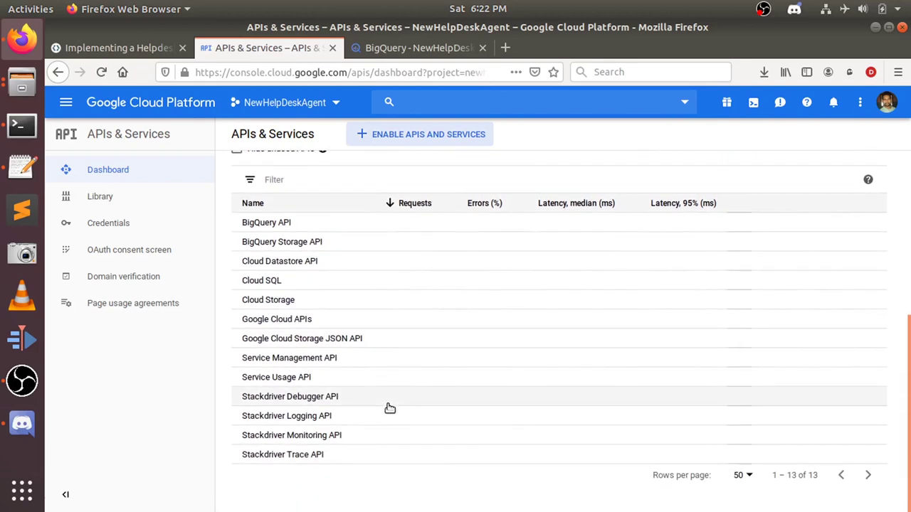
# Recheck the codelab's instruction to select Dialogflow API, and look through the project's list of APIs for it
pyautogui.scroll(5, 390, 409)
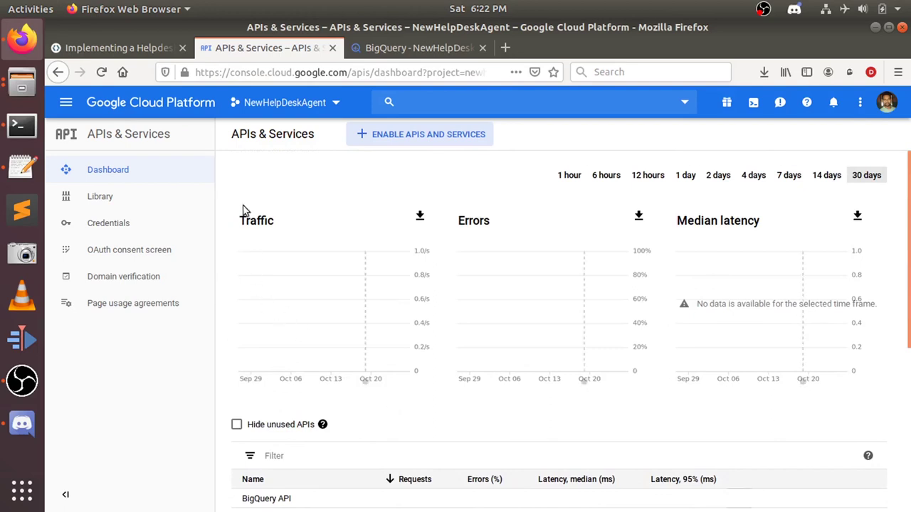
pyautogui.click(115, 50)
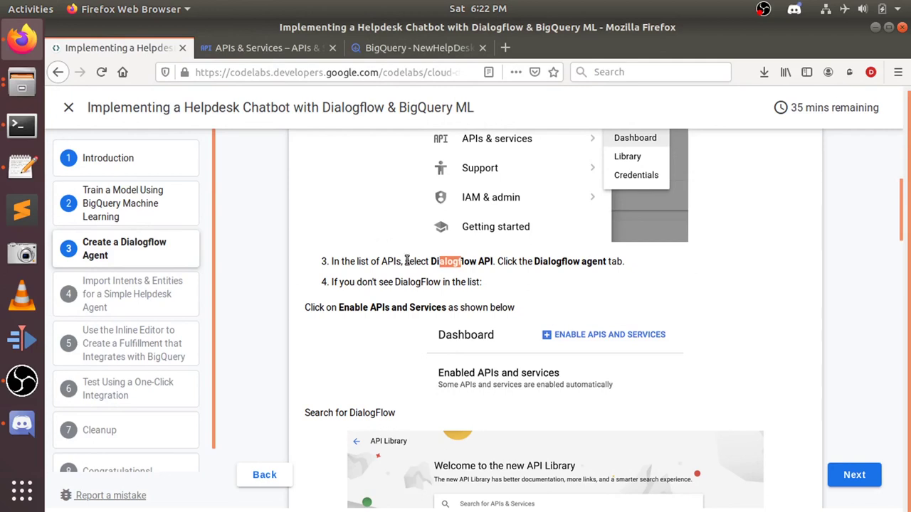
pyautogui.click(226, 57)
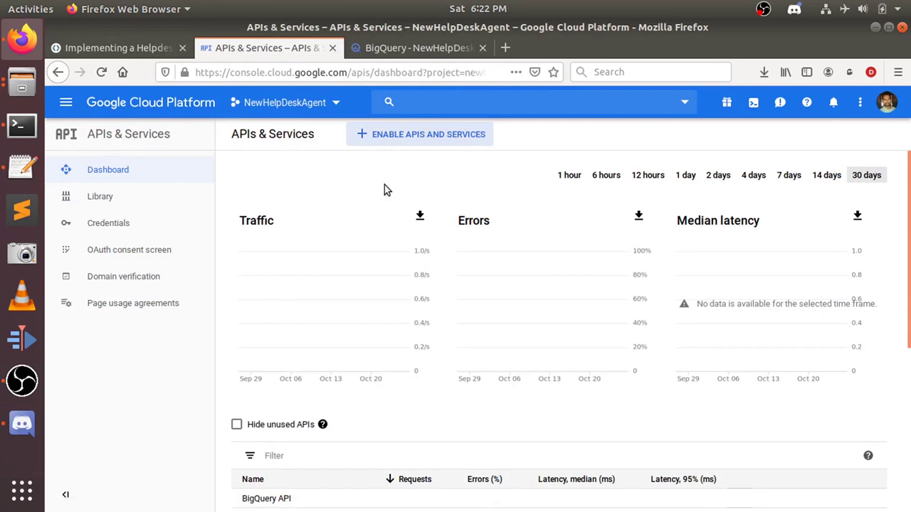
pyautogui.scroll(-5, 395, 331)
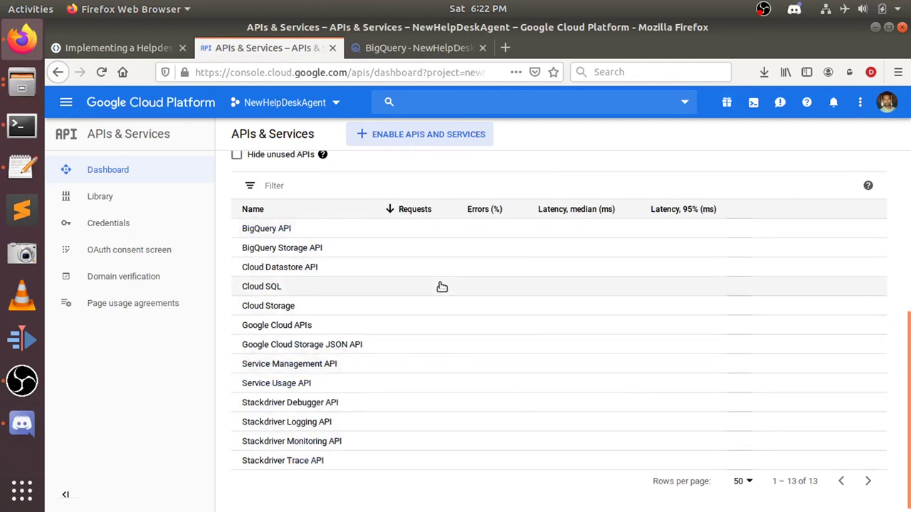
pyautogui.scroll(2, 439, 287)
pyautogui.scroll(-2, 441, 286)
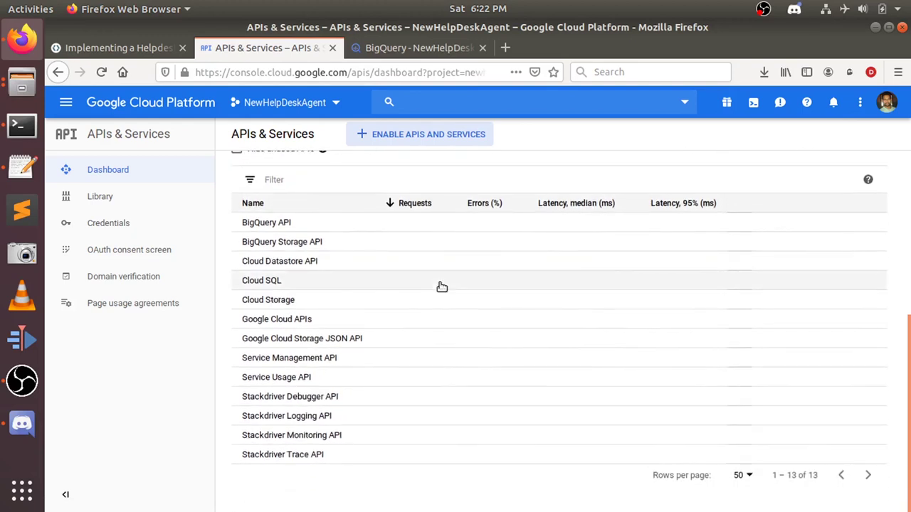
# Sort the API list by name in ascending order and show 200 rows per page to look for Dialogflow API
pyautogui.click(252, 204)
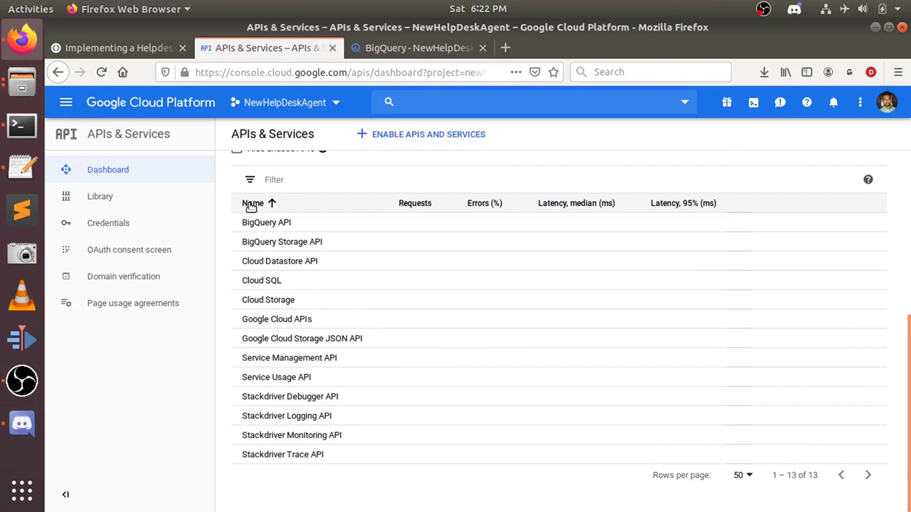
pyautogui.click(252, 204)
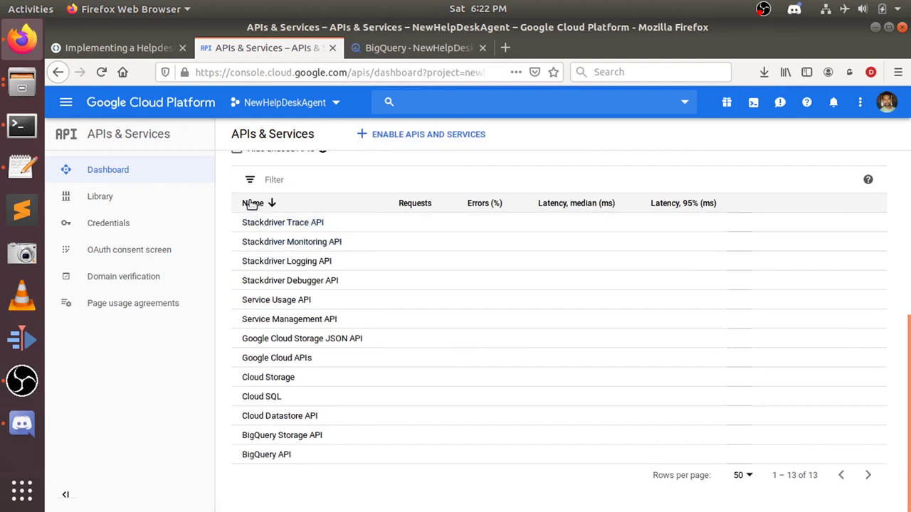
pyautogui.click(252, 205)
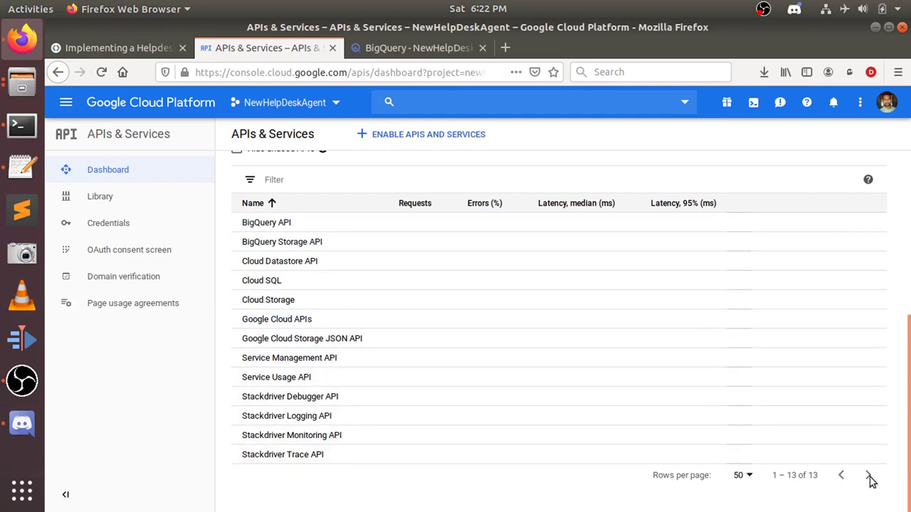
pyautogui.click(748, 477)
pyautogui.click(740, 467)
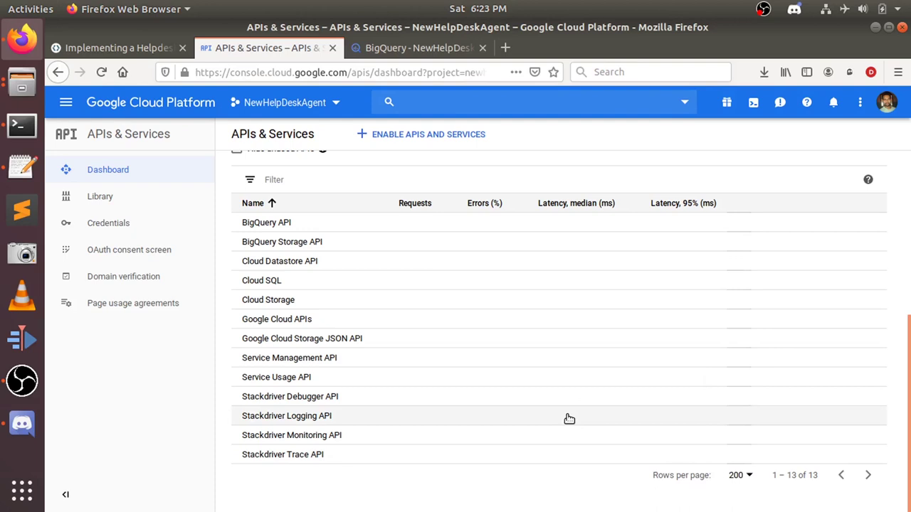
pyautogui.scroll(6, 570, 420)
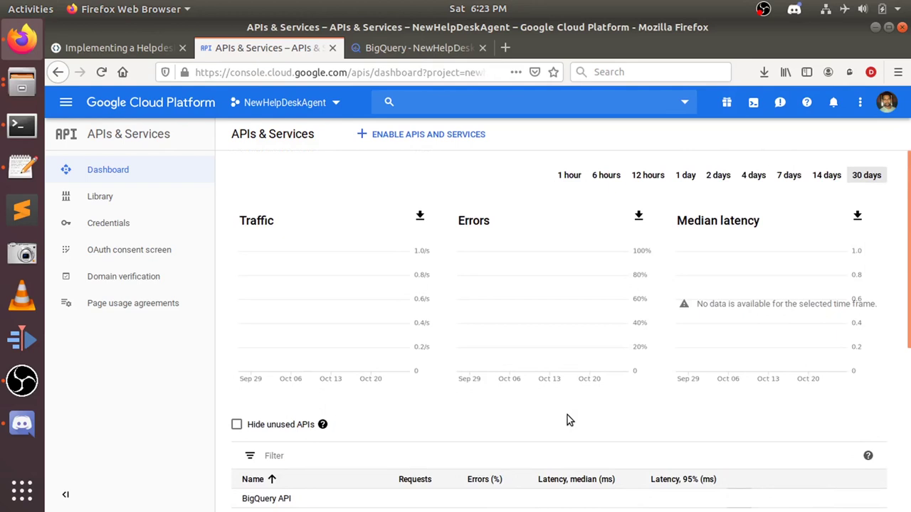
pyautogui.scroll(-6, 422, 228)
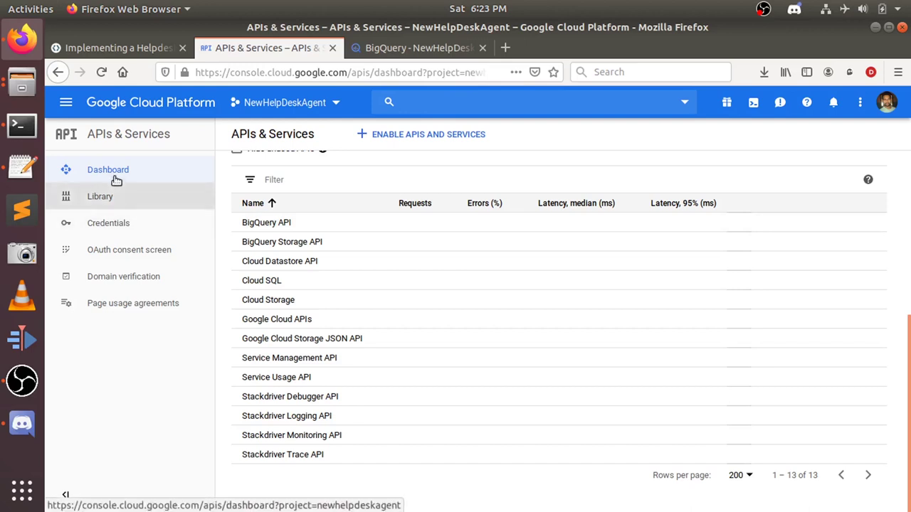
# Find Dialogflow API among the API Library's machine learning entries and open its page
pyautogui.click(106, 198)
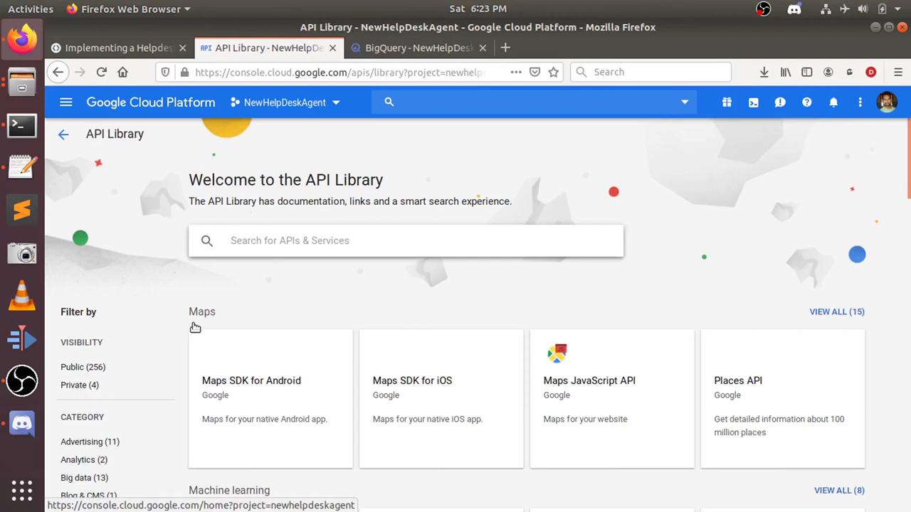
pyautogui.scroll(-1, 166, 326)
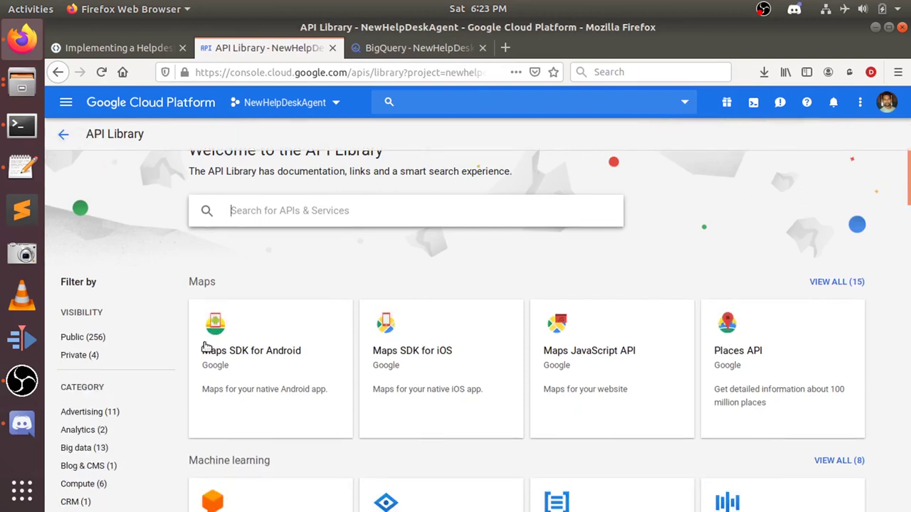
pyautogui.scroll(-5, 206, 349)
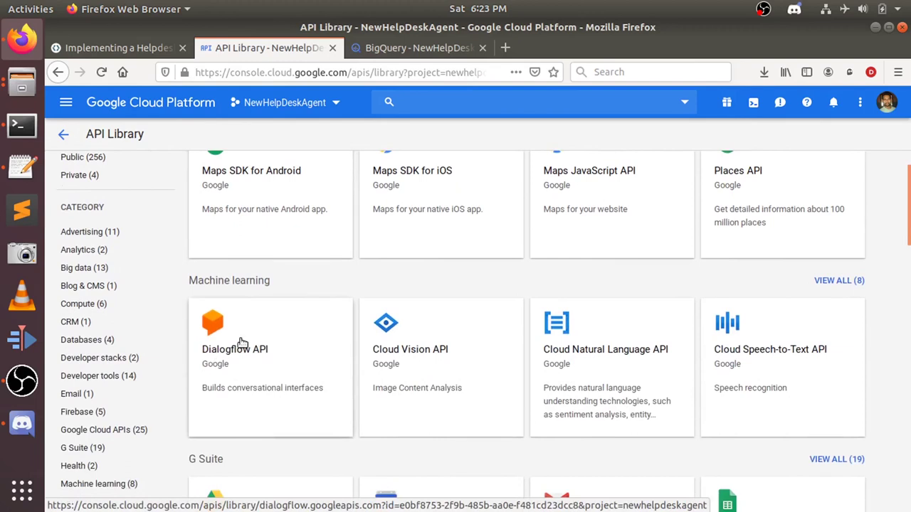
pyautogui.click(230, 353)
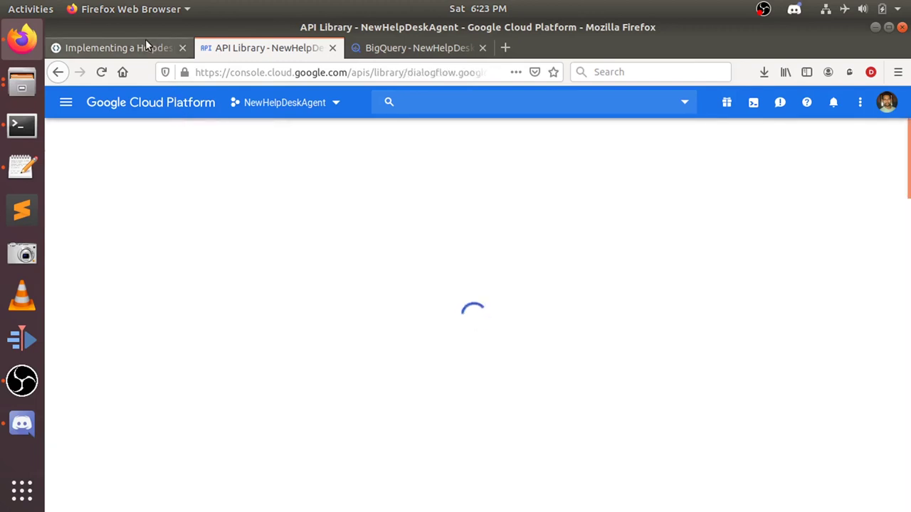
# Check the codelab's Dialogflow agent instruction and enable the Dialogflow API for the NewHelpDeskAgent project
pyautogui.click(145, 40)
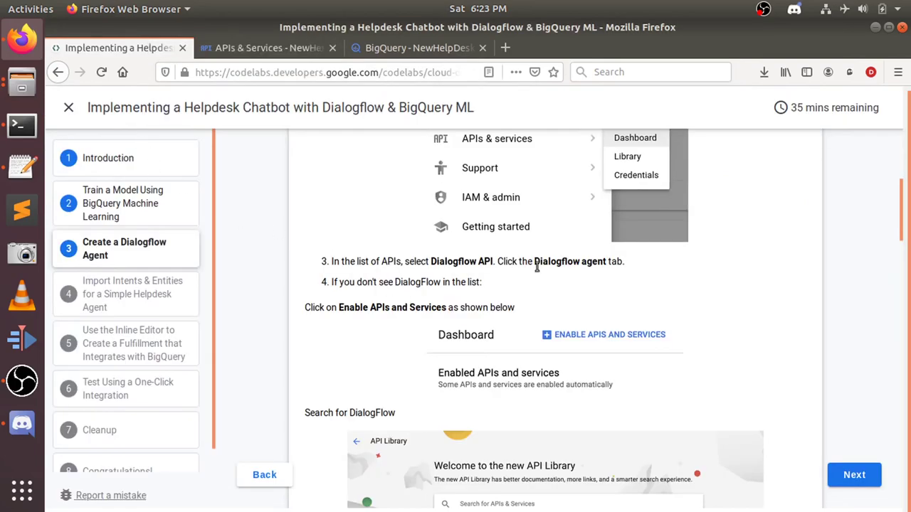
pyautogui.moveTo(535, 262); pyautogui.dragTo(590, 265)
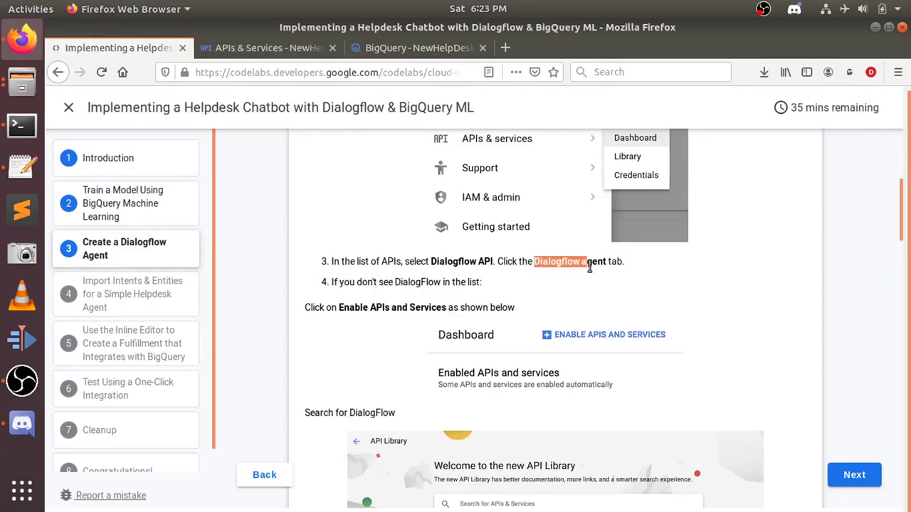
pyautogui.click(268, 50)
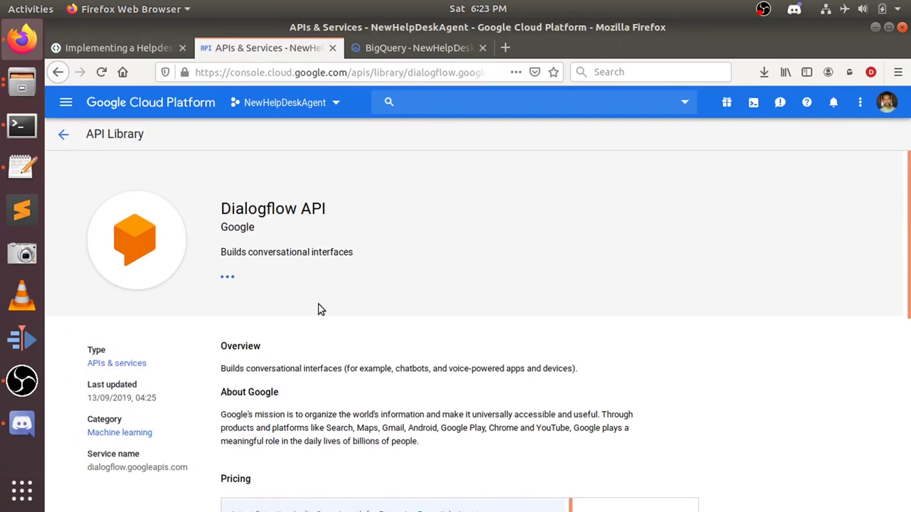
pyautogui.scroll(-2, 318, 307)
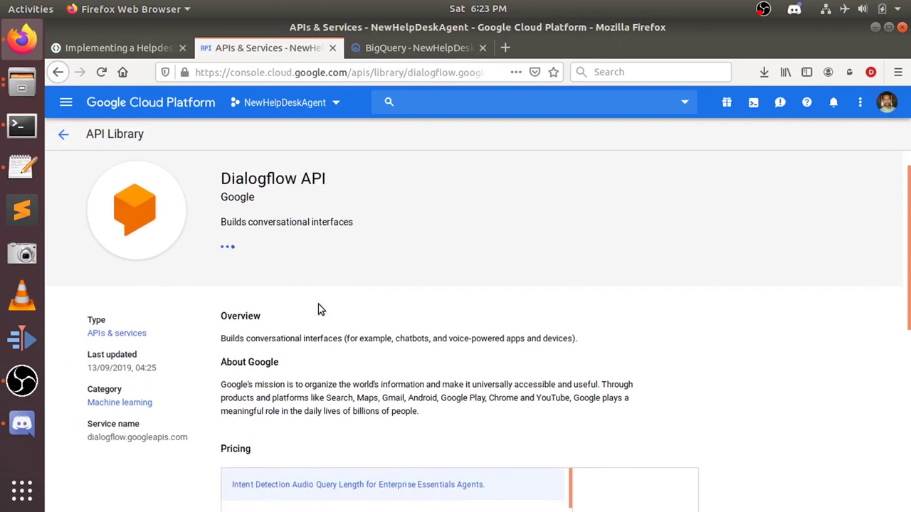
pyautogui.scroll(2, 319, 306)
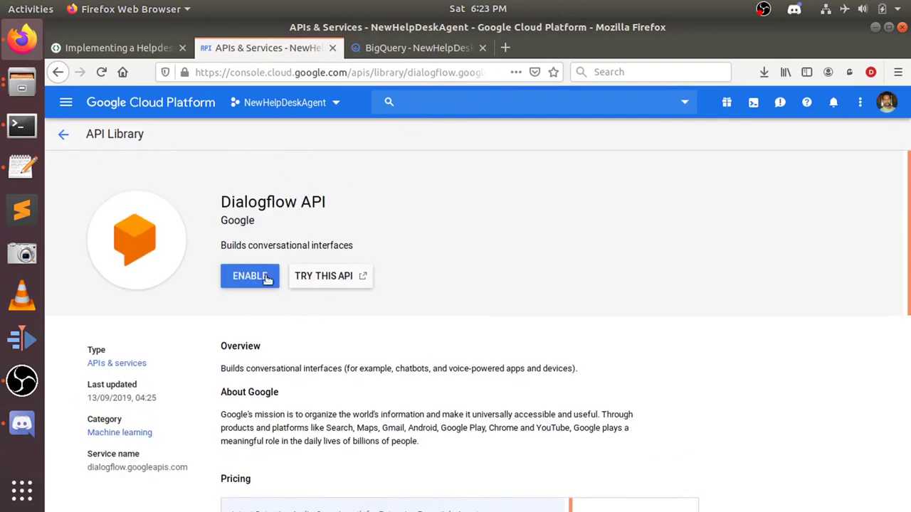
pyautogui.moveTo(243, 246); pyautogui.dragTo(318, 246)
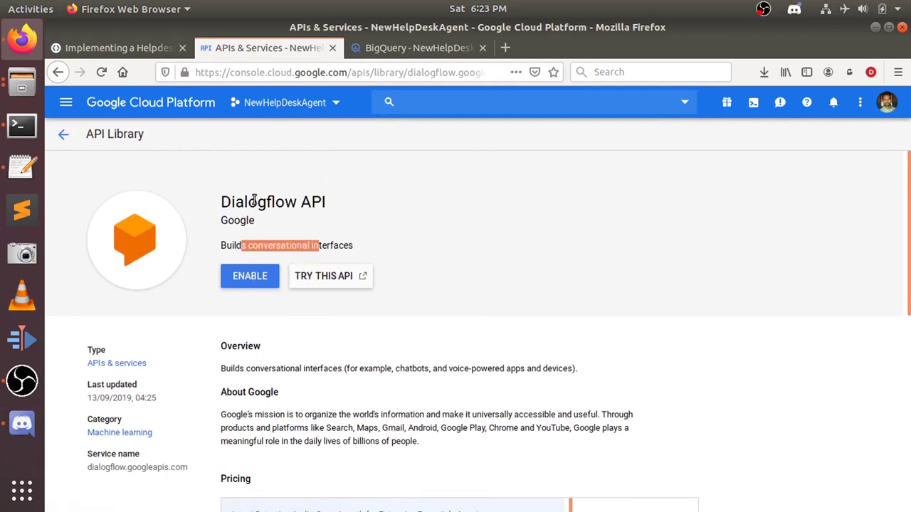
pyautogui.click(243, 282)
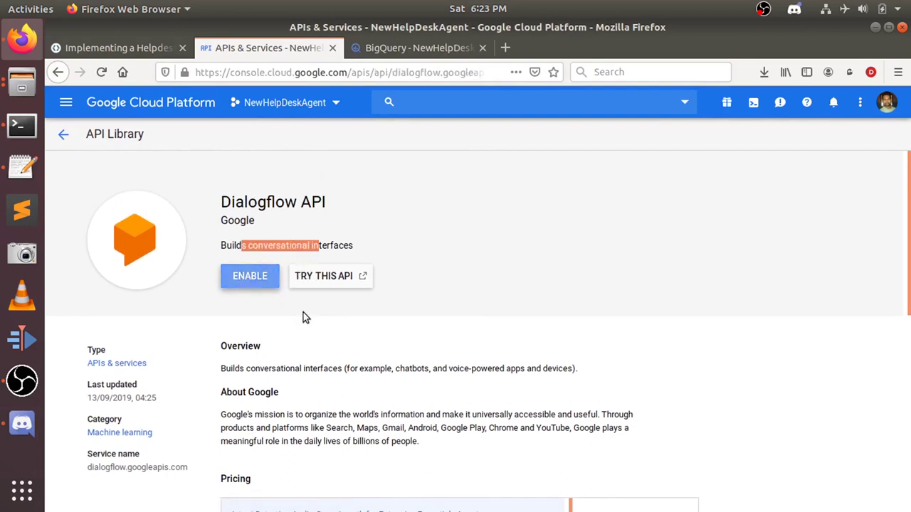
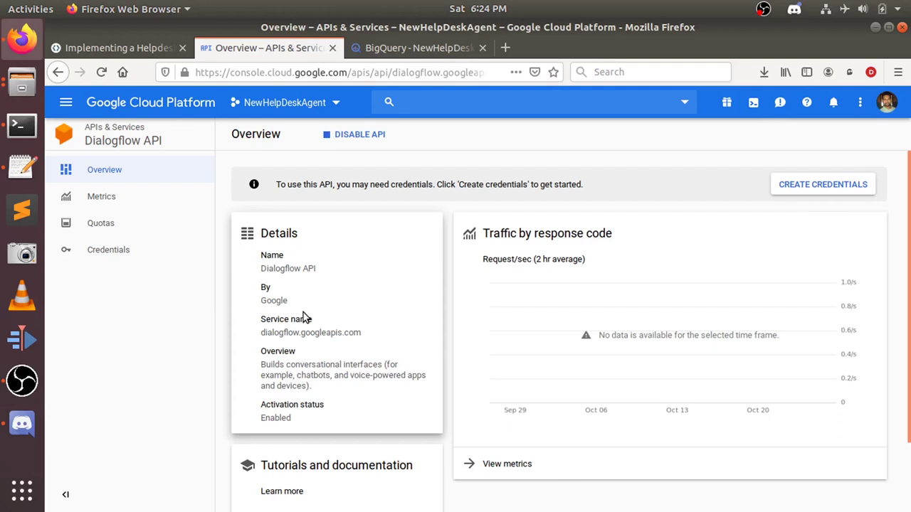
# Compare the codelab's instruction with the Dialogflow API overview, and read the overview's notice about credentials
pyautogui.click(74, 48)
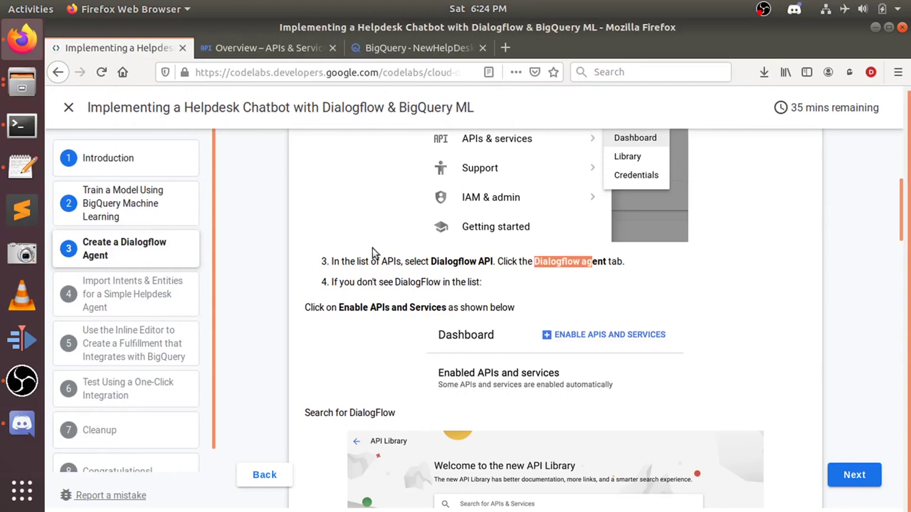
pyautogui.click(227, 49)
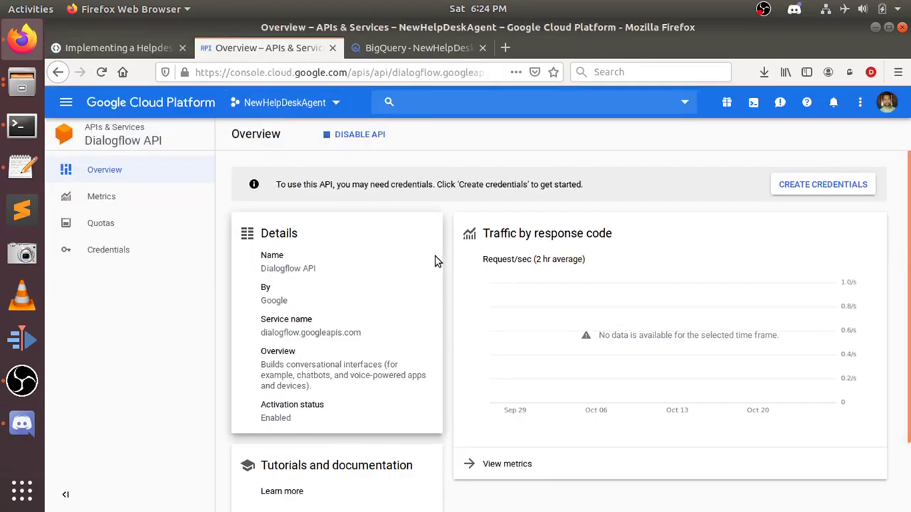
pyautogui.scroll(-2, 424, 367)
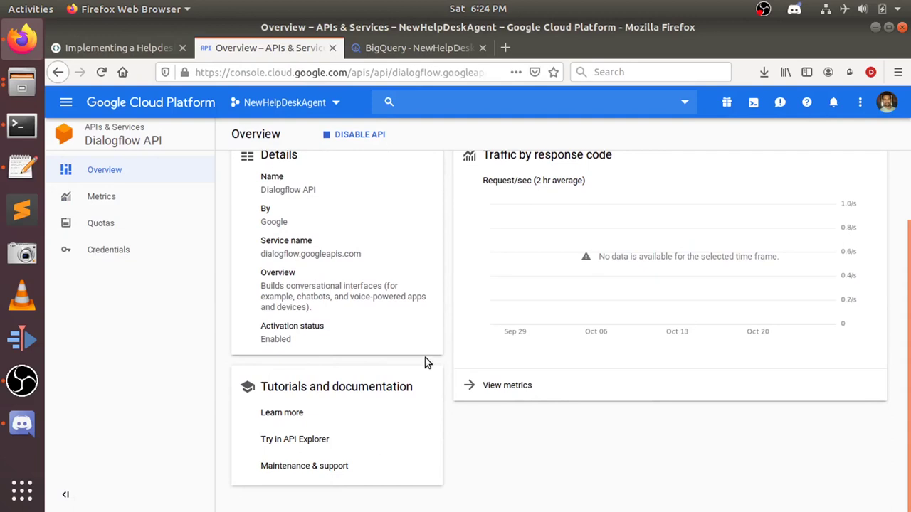
pyautogui.scroll(2, 424, 363)
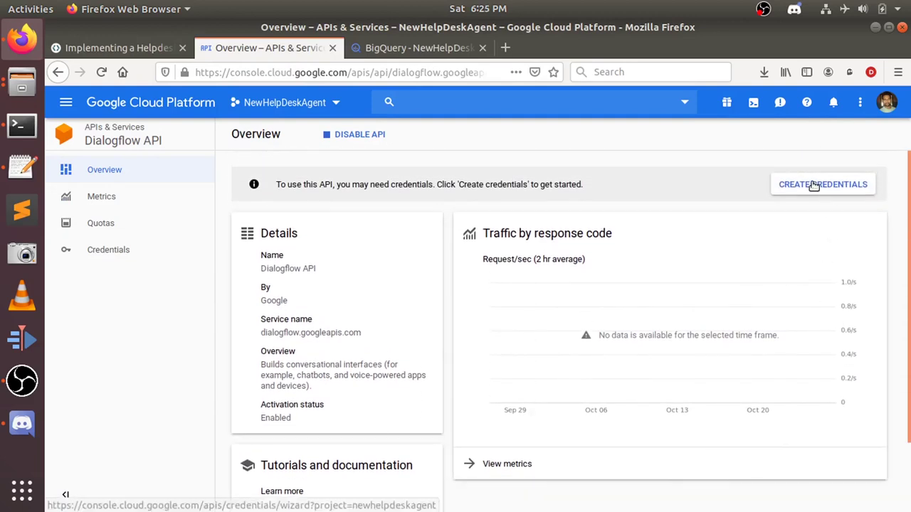
pyautogui.moveTo(288, 184); pyautogui.dragTo(588, 191)
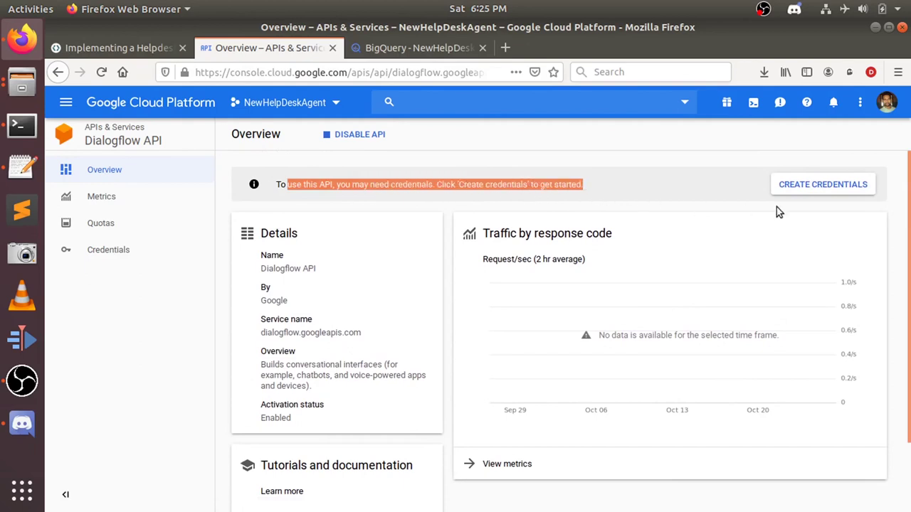
# Start creating credentials for the project and choose Dialogflow API as the API in use
pyautogui.click(834, 185)
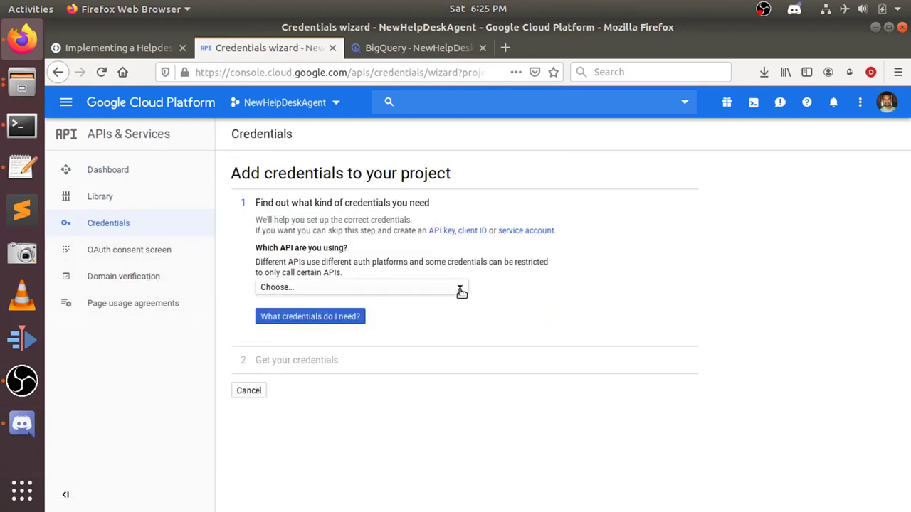
pyautogui.click(460, 289)
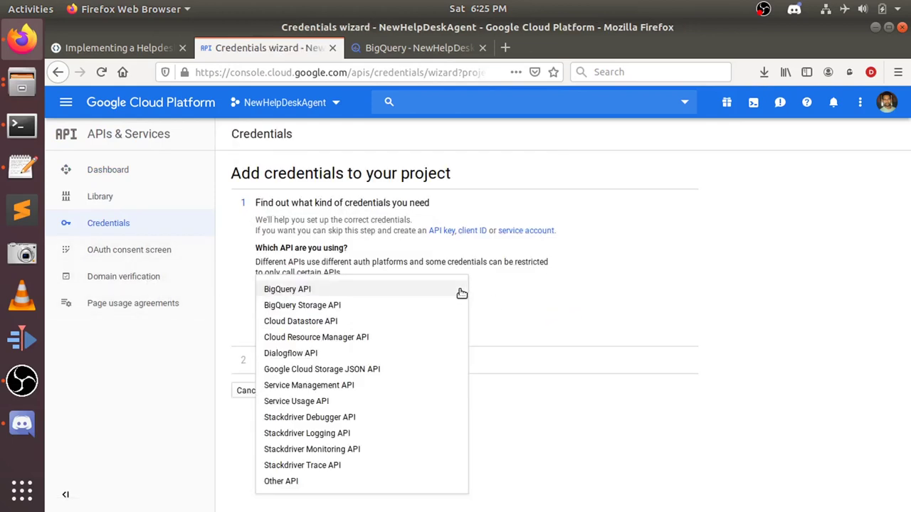
pyautogui.click(302, 358)
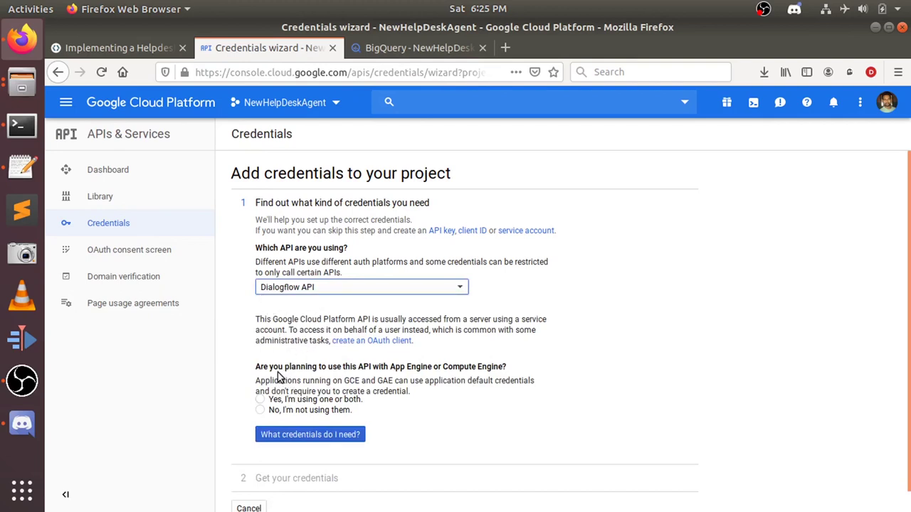
# Answer that the API is used with App Engine or Compute Engine, request the needed credentials, and read the resulting advice
pyautogui.moveTo(296, 366); pyautogui.dragTo(442, 366)
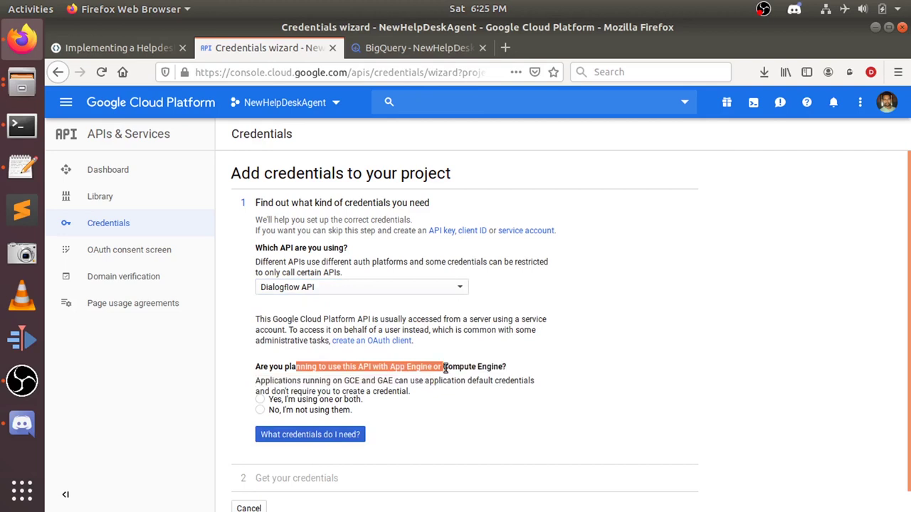
pyautogui.click(398, 366)
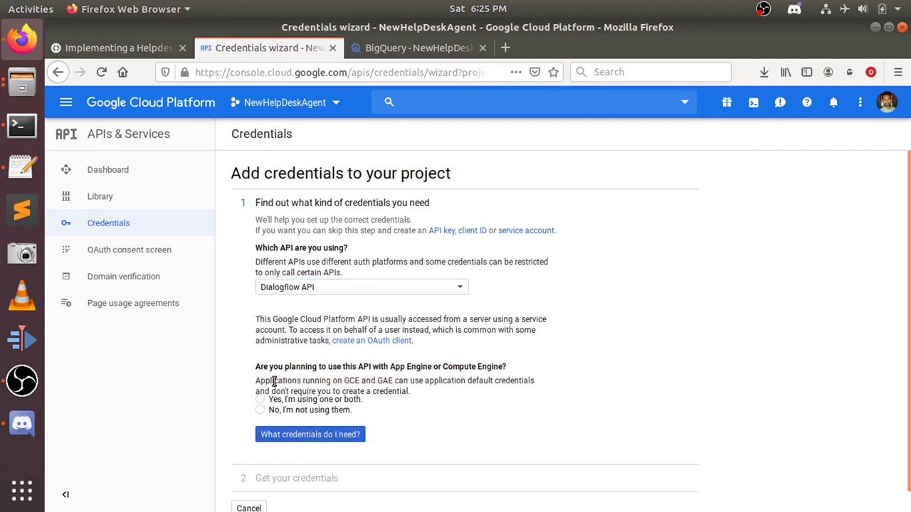
pyautogui.moveTo(274, 381); pyautogui.dragTo(317, 384)
pyautogui.click(316, 383)
pyautogui.click(271, 429)
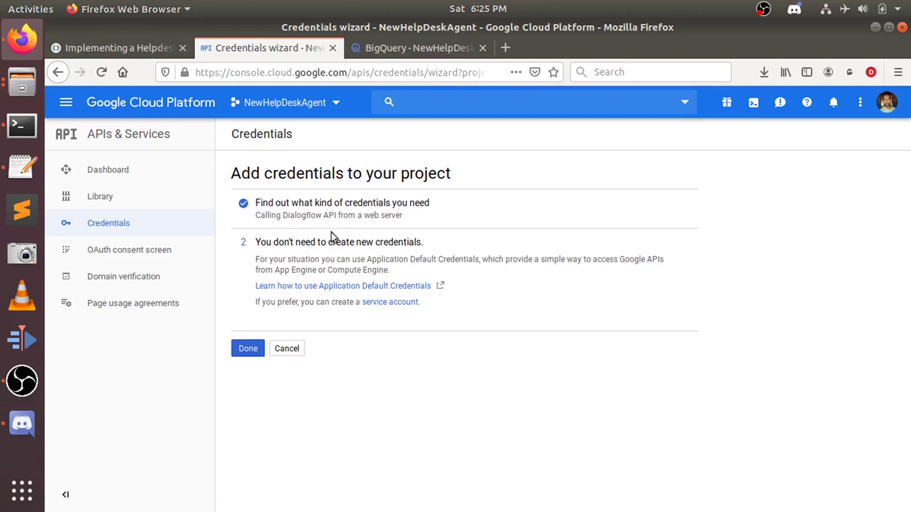
pyautogui.moveTo(270, 259); pyautogui.dragTo(520, 275)
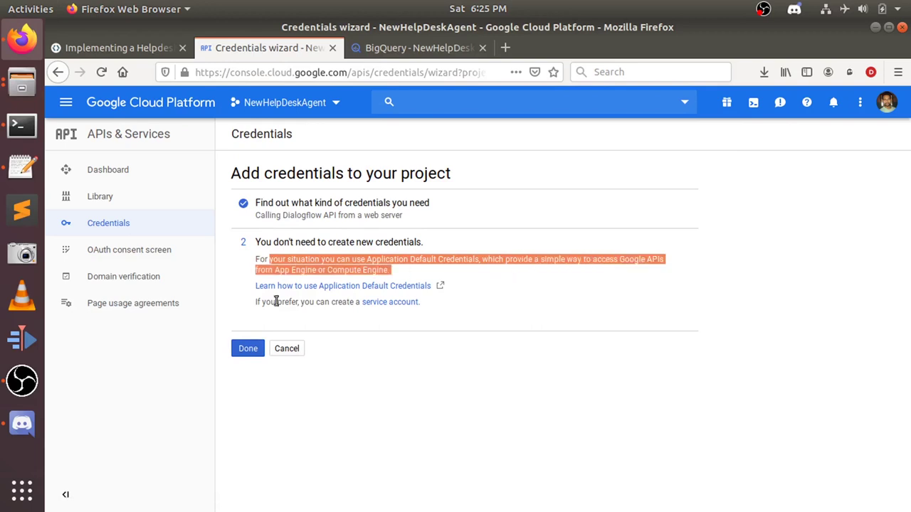
# Finish the credentials wizard without creating new credentials and view the credential types that can be created
pyautogui.click(248, 348)
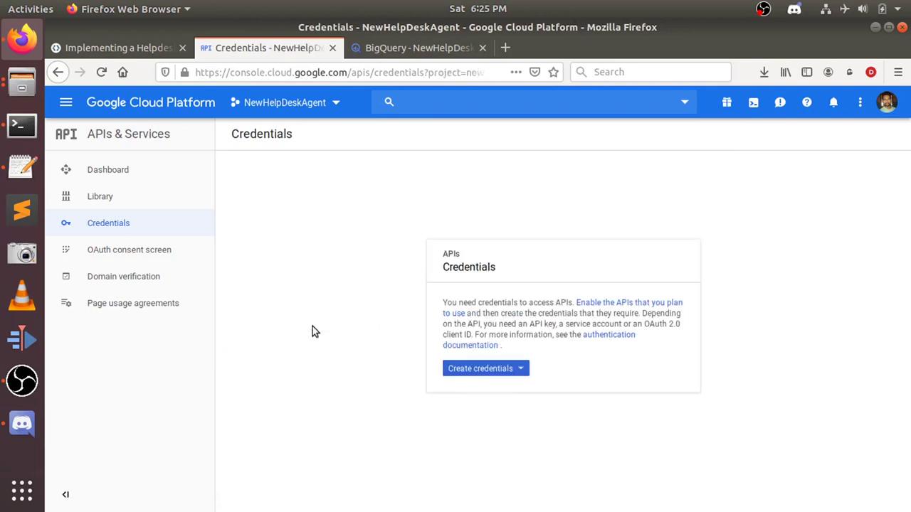
pyautogui.click(502, 375)
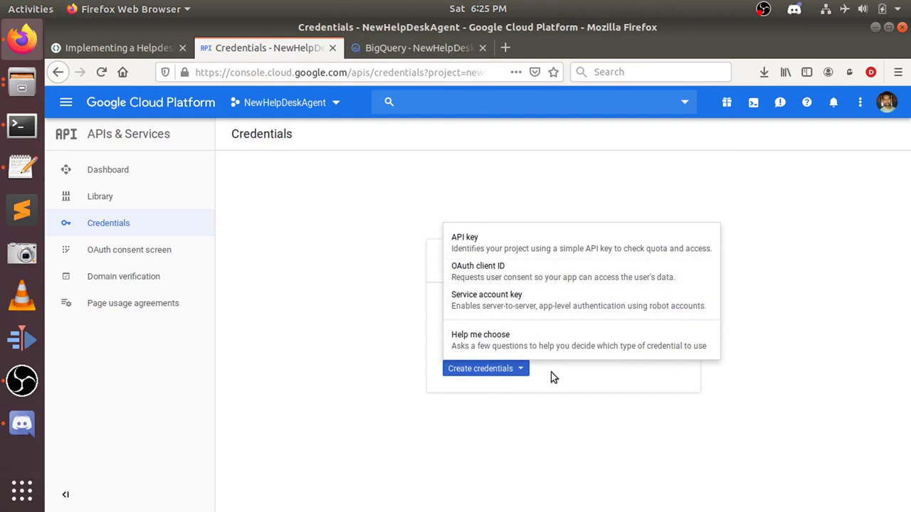
# Return to the helpdesk chatbot codelab and read its instructions on enabling the Dialogflow API, logging in to console.dialogflow.com and creating an agent
pyautogui.click(128, 47)
pyautogui.scroll(-1, 442, 306)
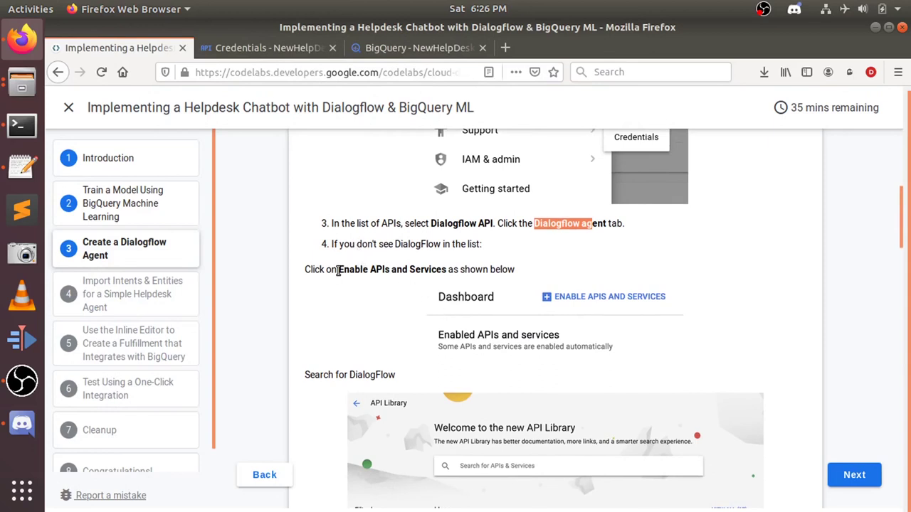
pyautogui.moveTo(338, 270); pyautogui.dragTo(466, 286)
pyautogui.scroll(-2, 470, 284)
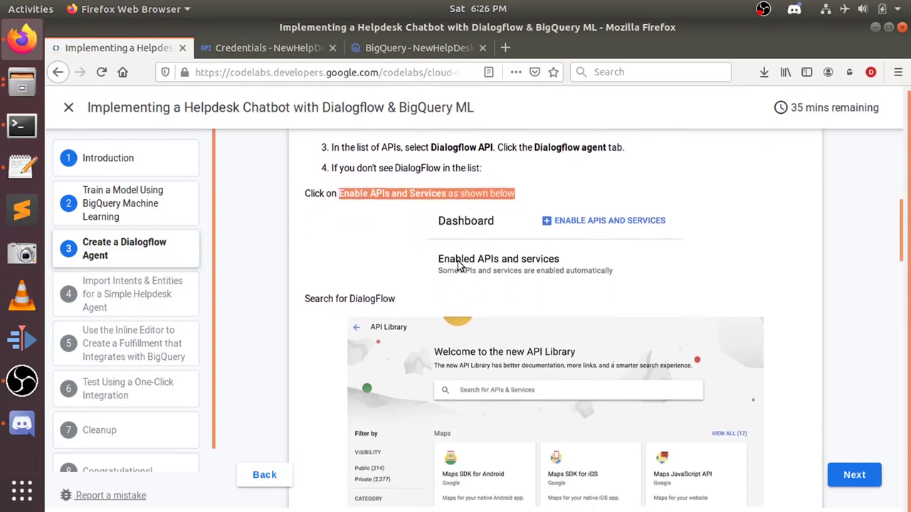
pyautogui.scroll(-10, 459, 265)
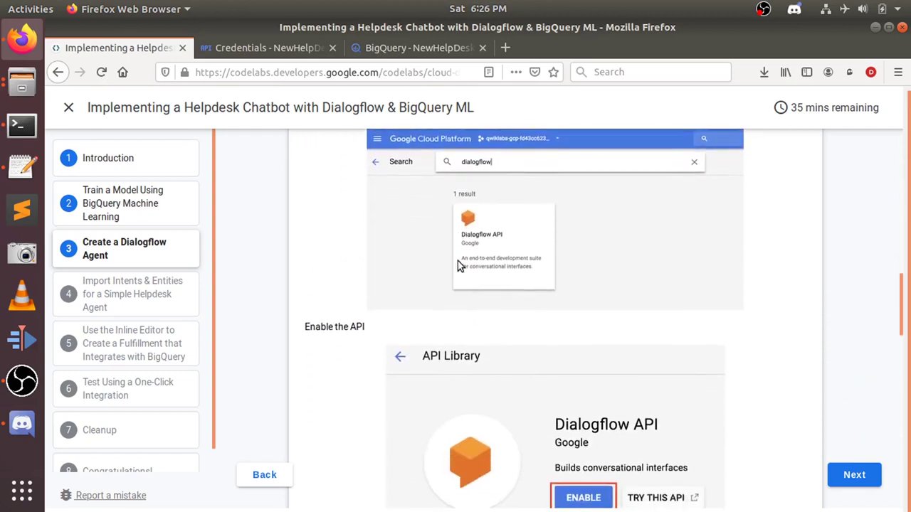
pyautogui.scroll(-8, 458, 261)
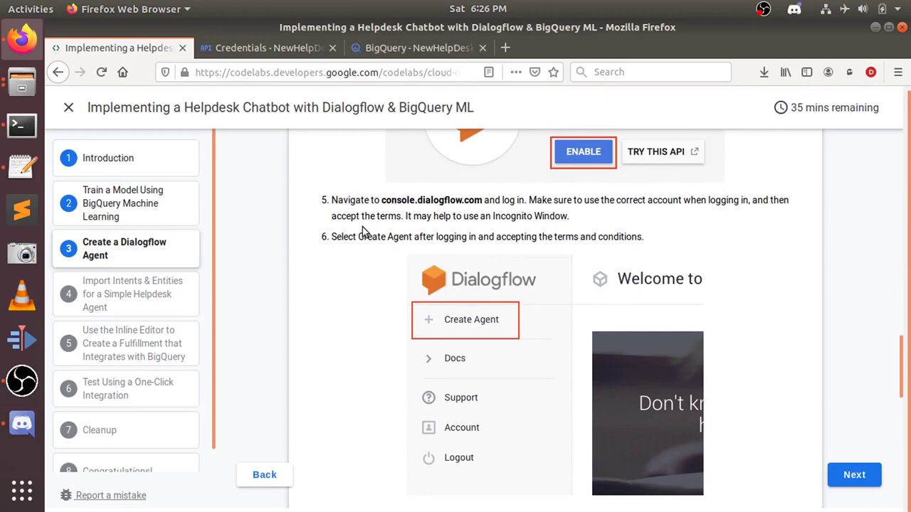
pyautogui.scroll(-4, 363, 235)
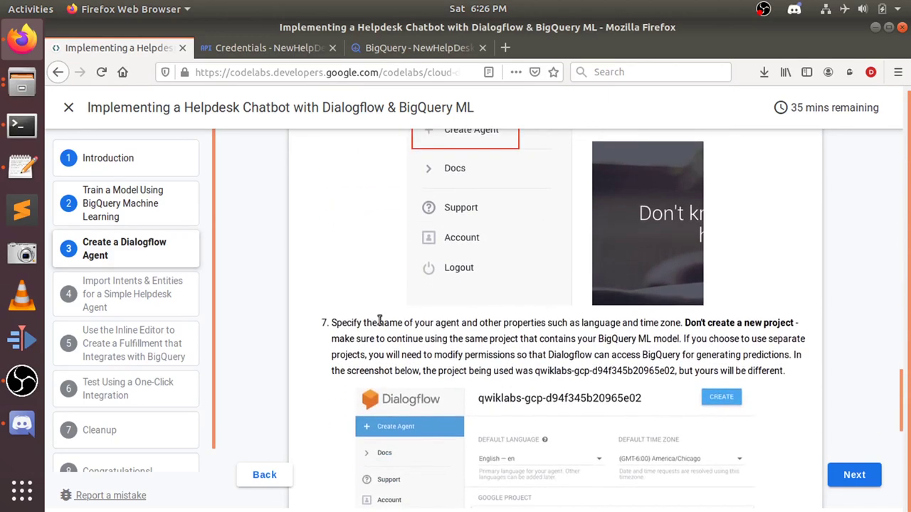
pyautogui.scroll(6, 478, 336)
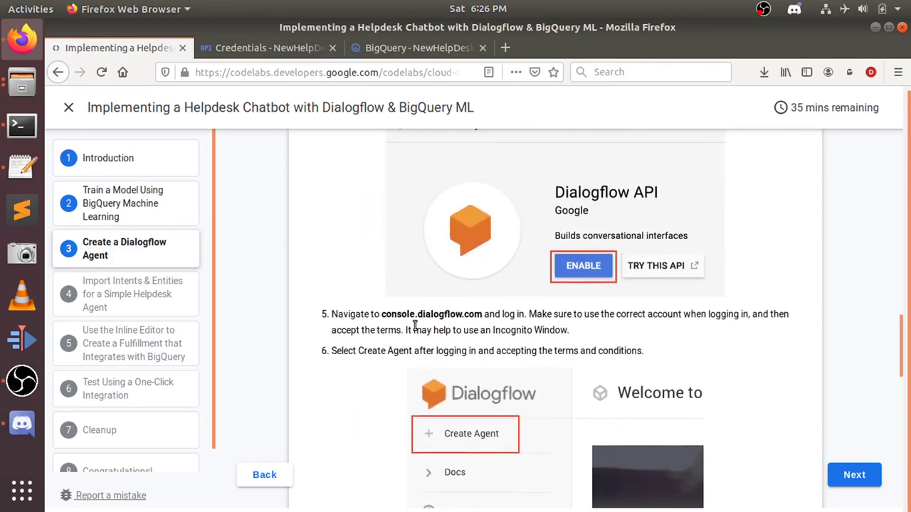
# Open the console.dialogflow.com link from codelab step 5 in a new browser tab and bring up its sign-in page
pyautogui.moveTo(382, 314); pyautogui.dragTo(481, 318)
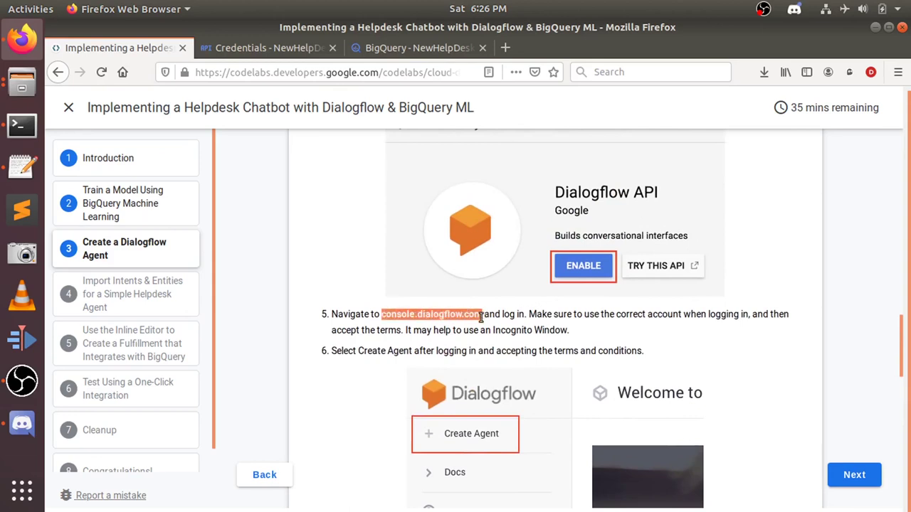
pyautogui.rightClick(477, 318)
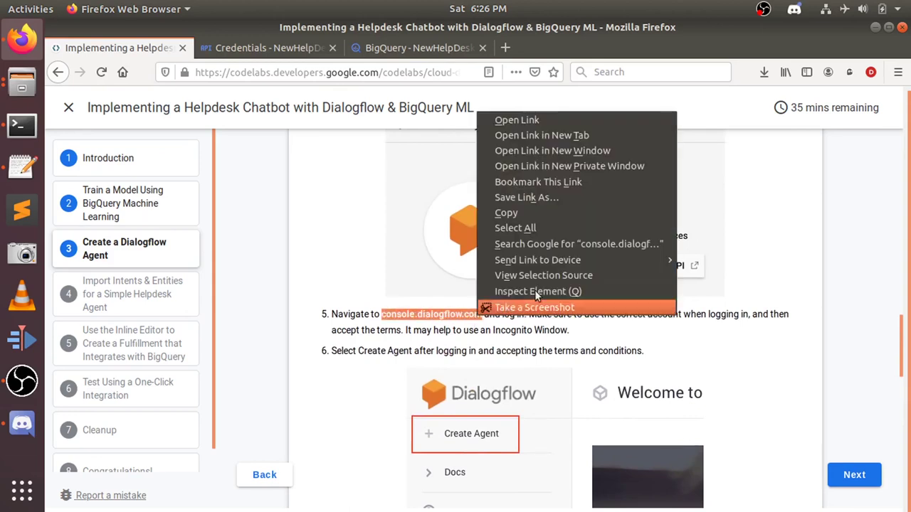
pyautogui.click(582, 134)
pyautogui.click(249, 49)
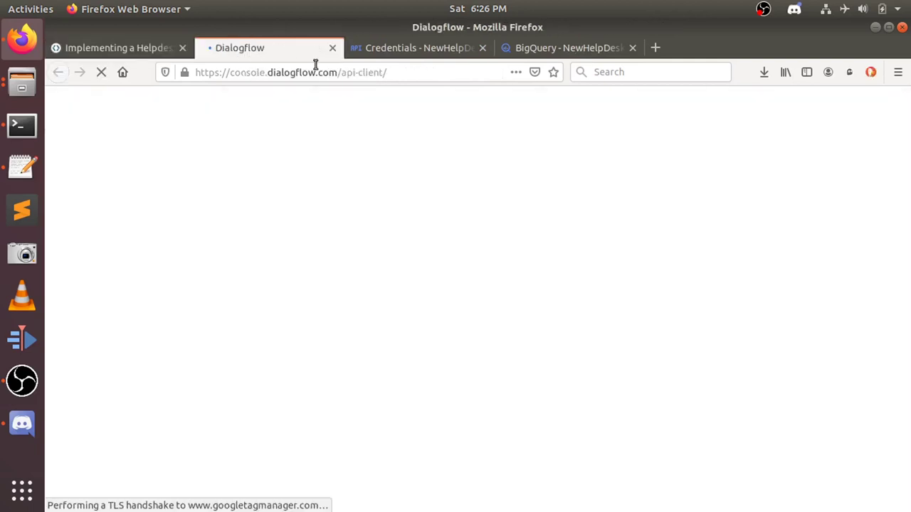
pyautogui.click(418, 54)
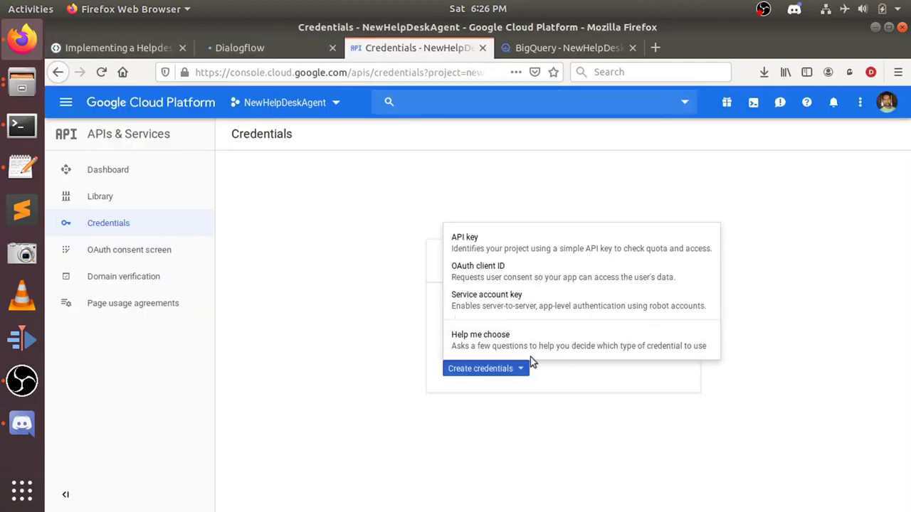
pyautogui.click(526, 366)
pyautogui.click(288, 50)
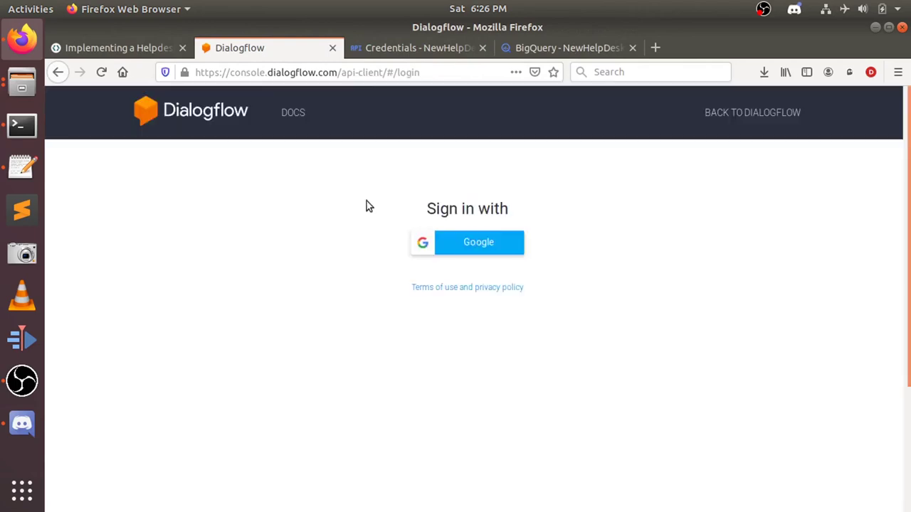
# Sign in to Dialogflow with the existing Google account and allow the requested account access
pyautogui.click(462, 244)
pyautogui.click(444, 244)
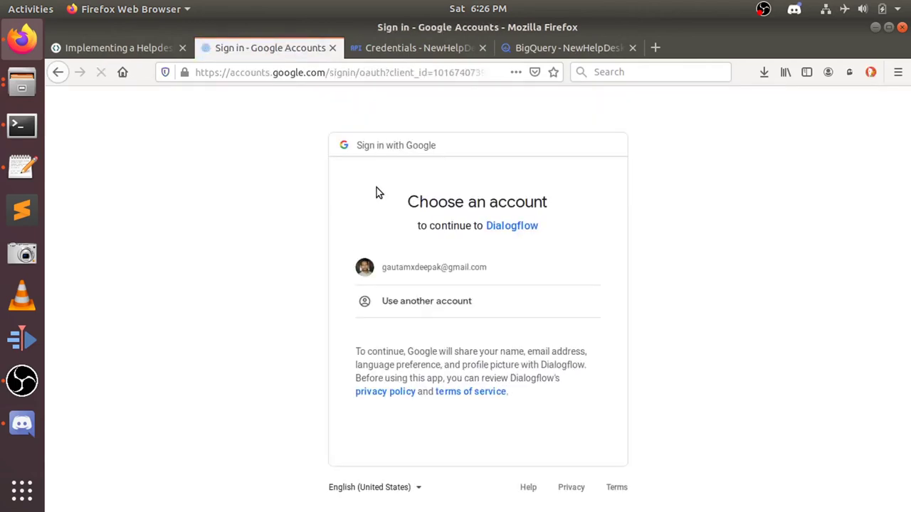
pyautogui.click(405, 281)
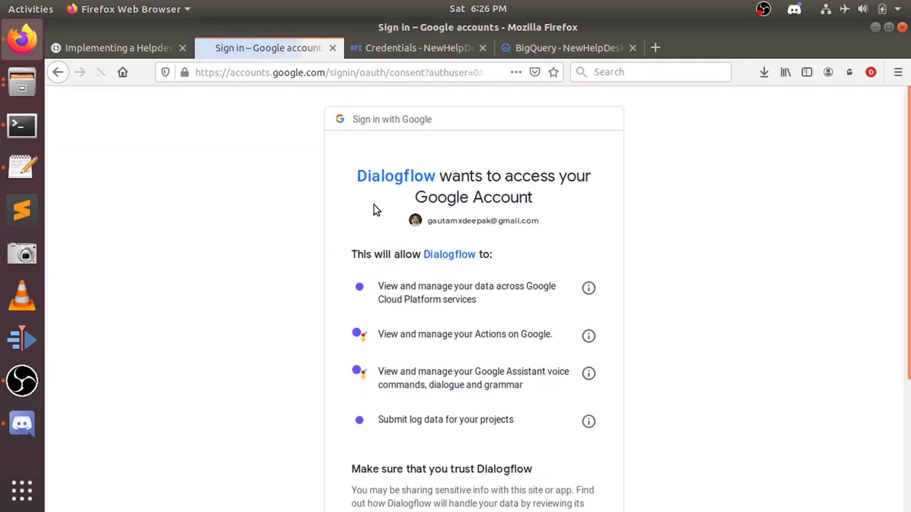
pyautogui.scroll(-5, 457, 344)
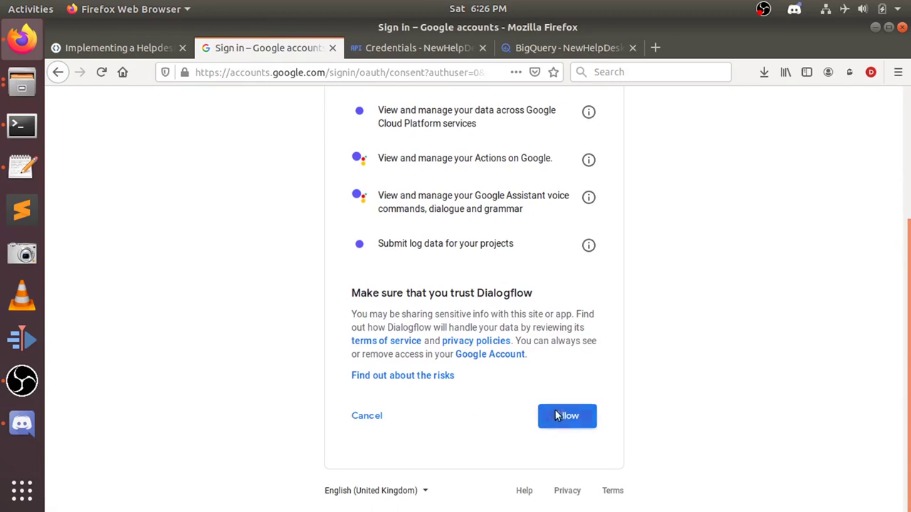
pyautogui.click(554, 414)
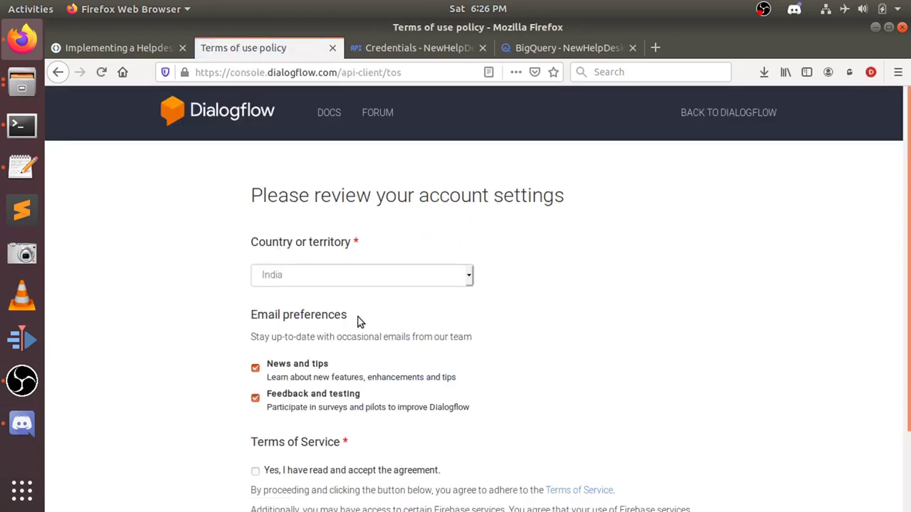
# Opt out of the News and tips and Feedback and testing emails, and accept the Terms of Service
pyautogui.scroll(-2, 360, 322)
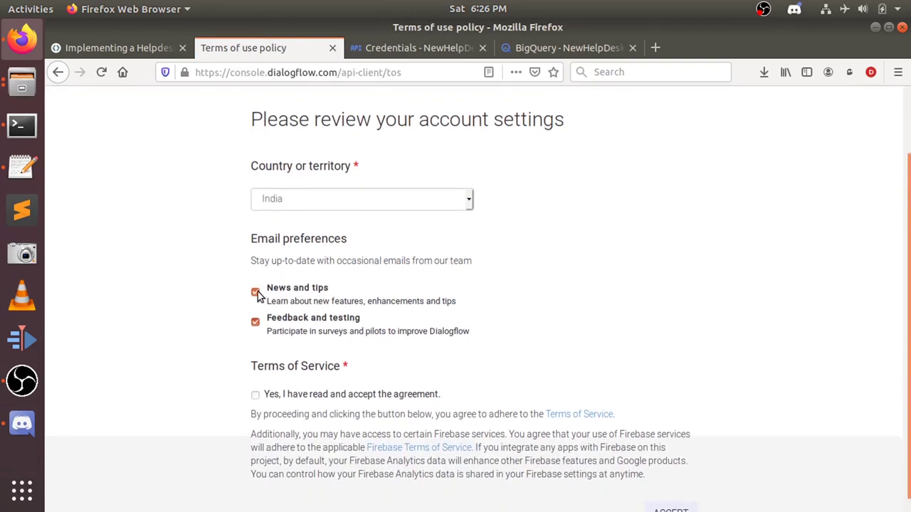
pyautogui.click(256, 293)
pyautogui.click(256, 321)
pyautogui.scroll(-1, 259, 324)
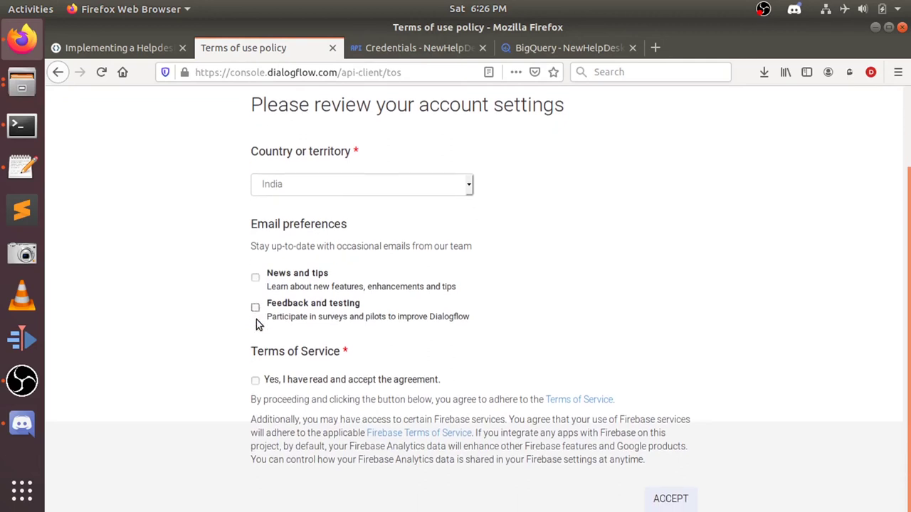
pyautogui.click(256, 381)
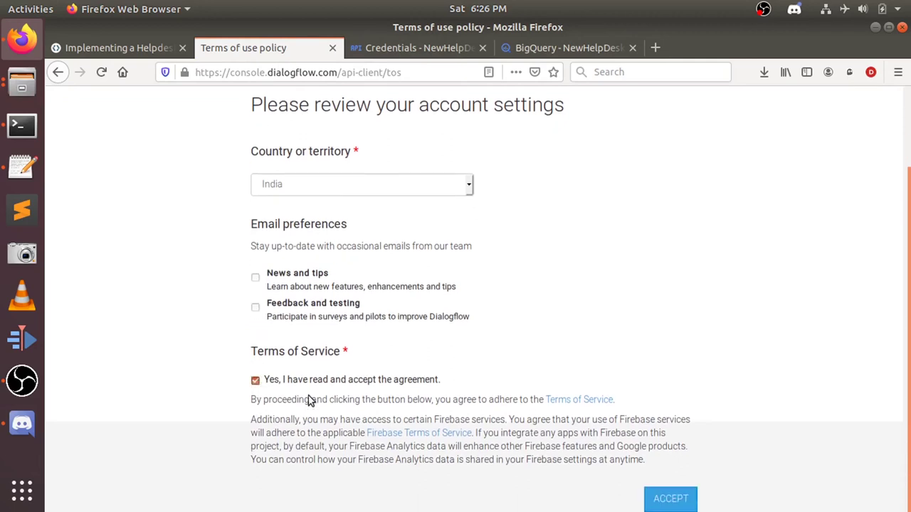
pyautogui.click(676, 502)
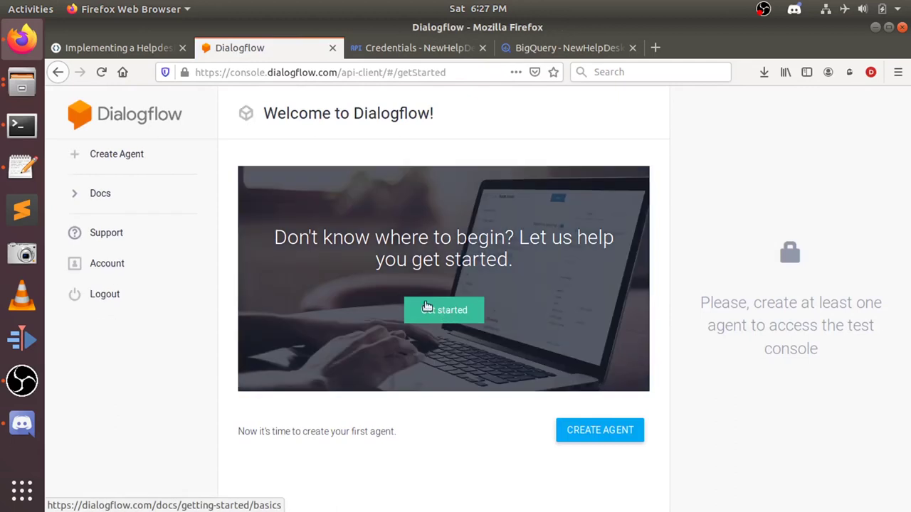
# Check codelab steps 5 and 6, and open the new agent form in the Dialogflow console
pyautogui.click(116, 50)
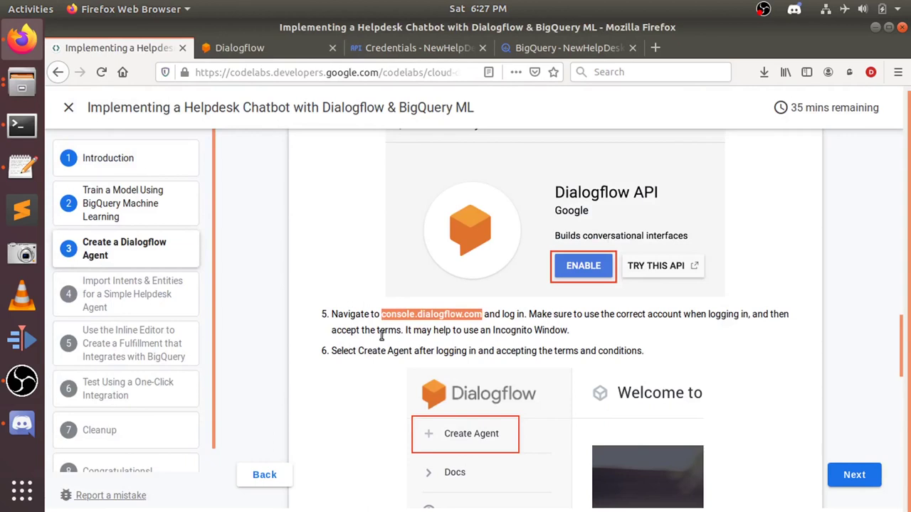
pyautogui.moveTo(366, 332); pyautogui.dragTo(568, 331)
pyautogui.click(490, 332)
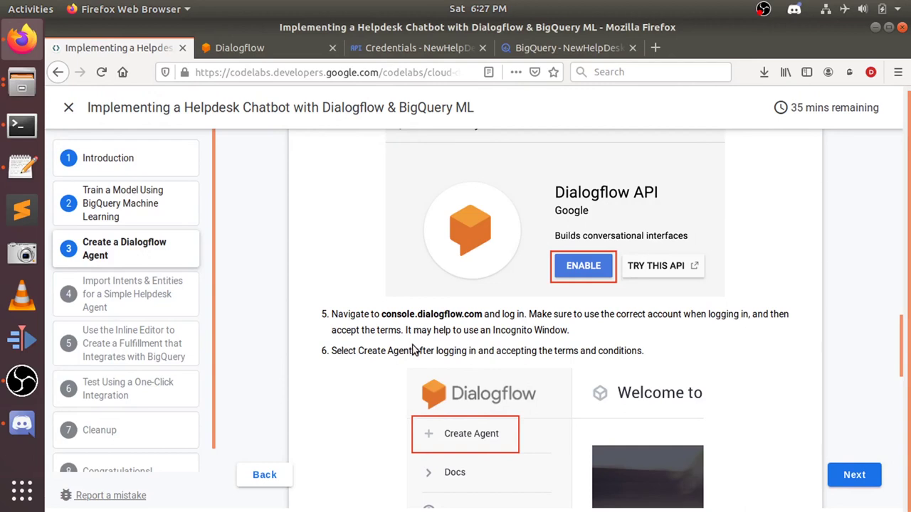
pyautogui.moveTo(366, 350); pyautogui.dragTo(413, 351)
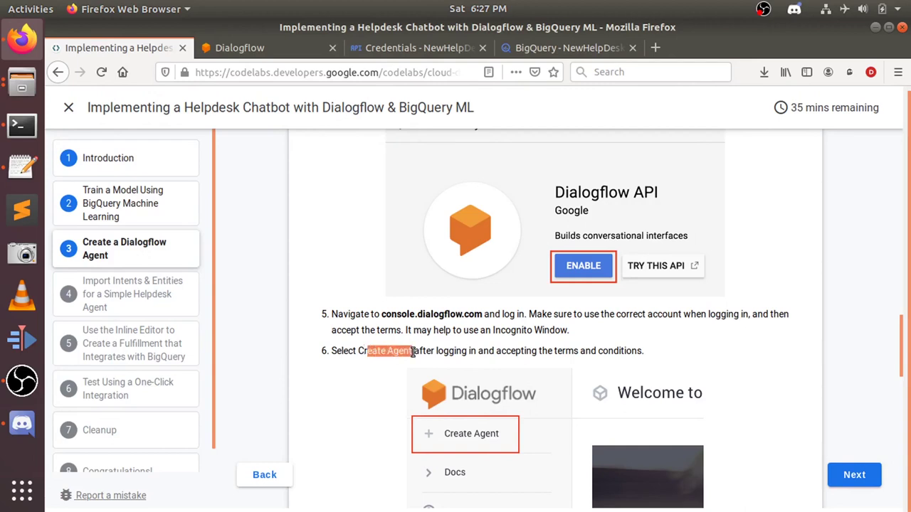
pyautogui.scroll(-1, 423, 353)
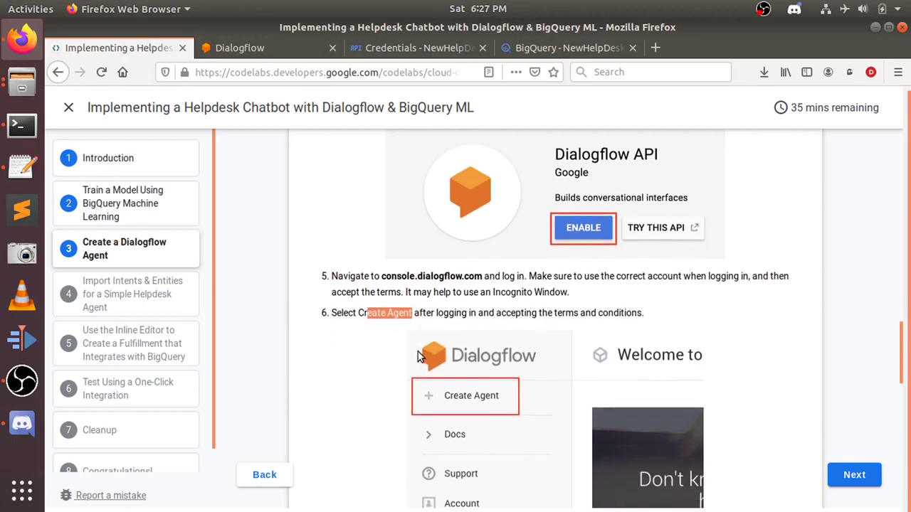
pyautogui.scroll(-3, 417, 353)
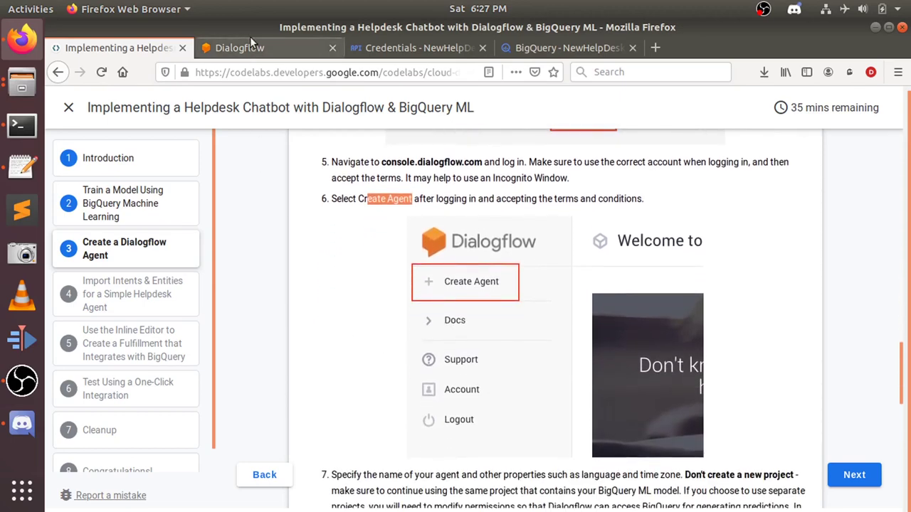
pyautogui.click(246, 46)
pyautogui.click(99, 154)
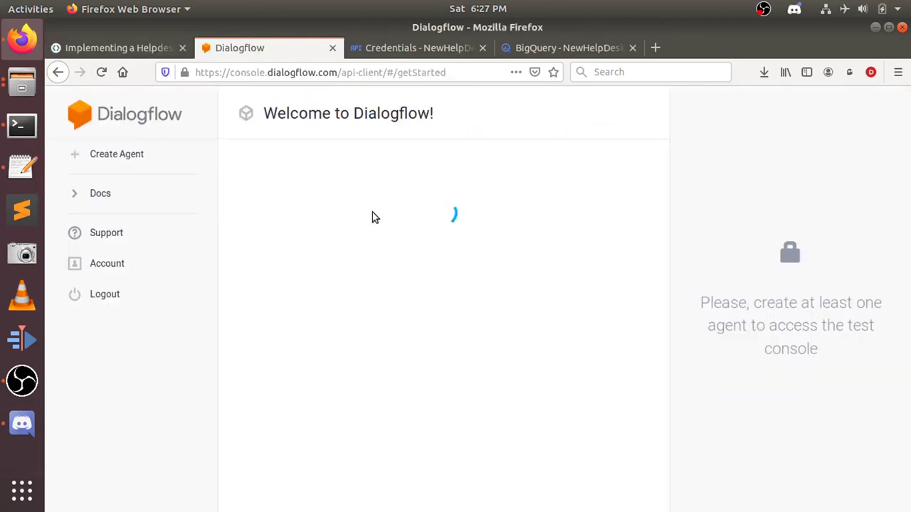
pyautogui.click(388, 49)
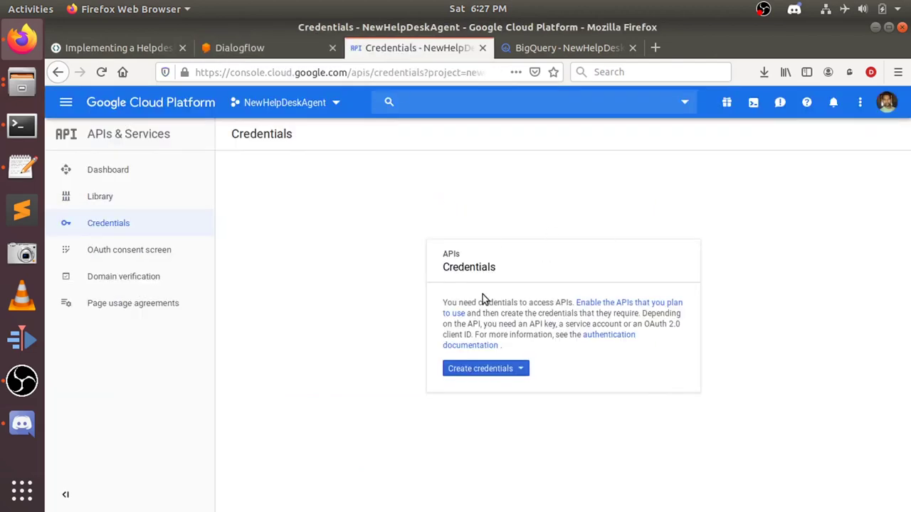
pyautogui.click(272, 46)
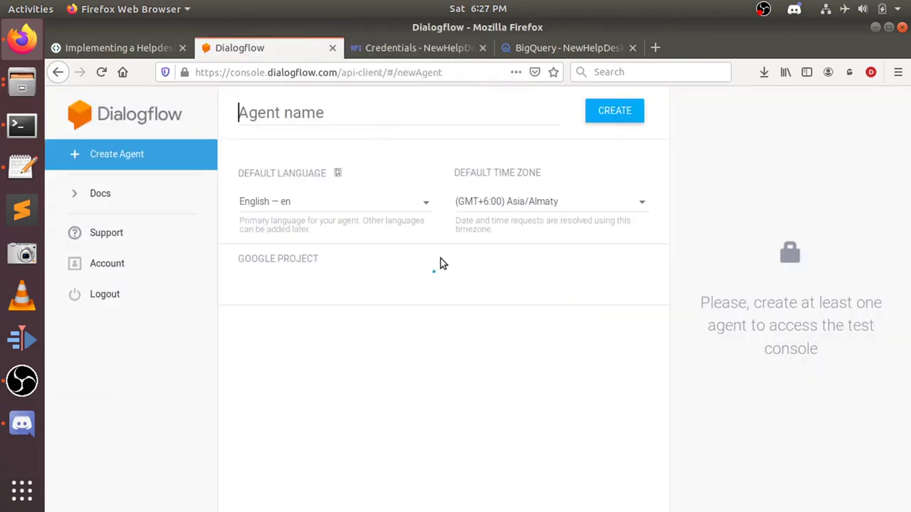
# Read codelab step 7 and its example screenshots on the agent's name, language, time zone and Google project
pyautogui.click(118, 49)
pyautogui.scroll(-3, 615, 460)
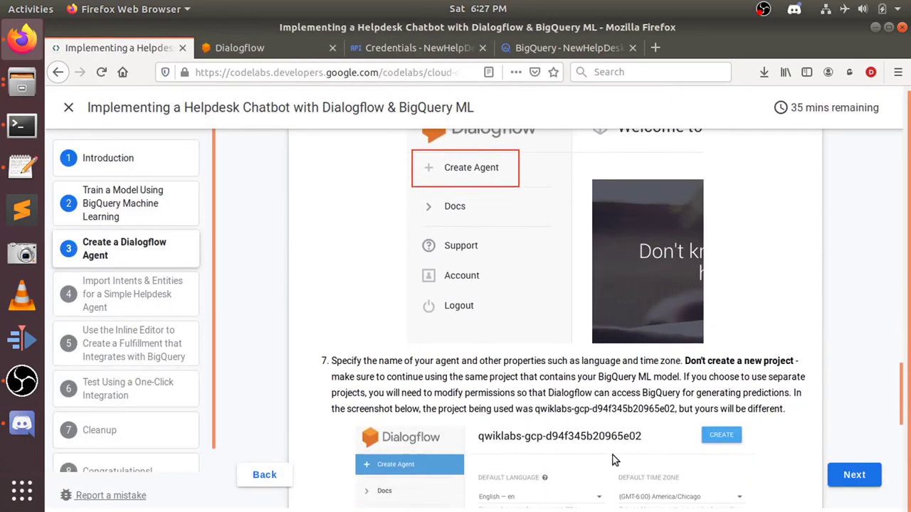
pyautogui.scroll(2, 569, 451)
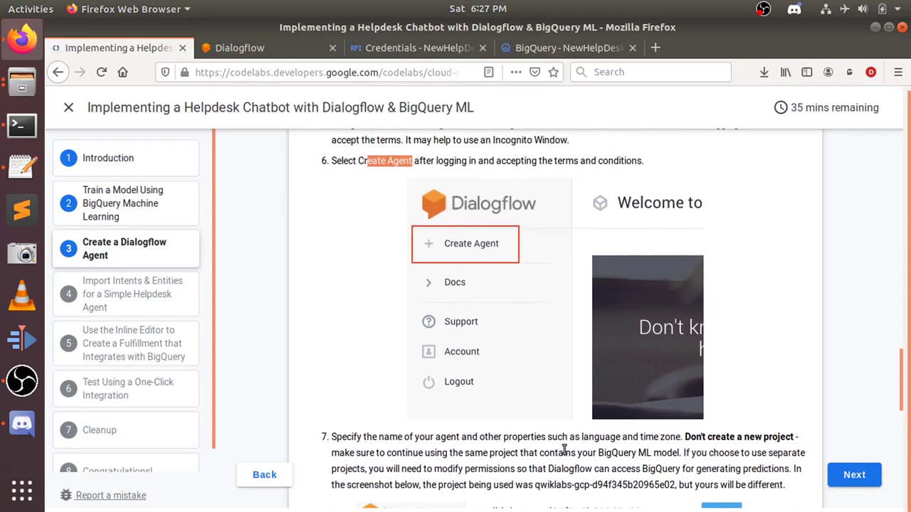
pyautogui.scroll(-1, 362, 465)
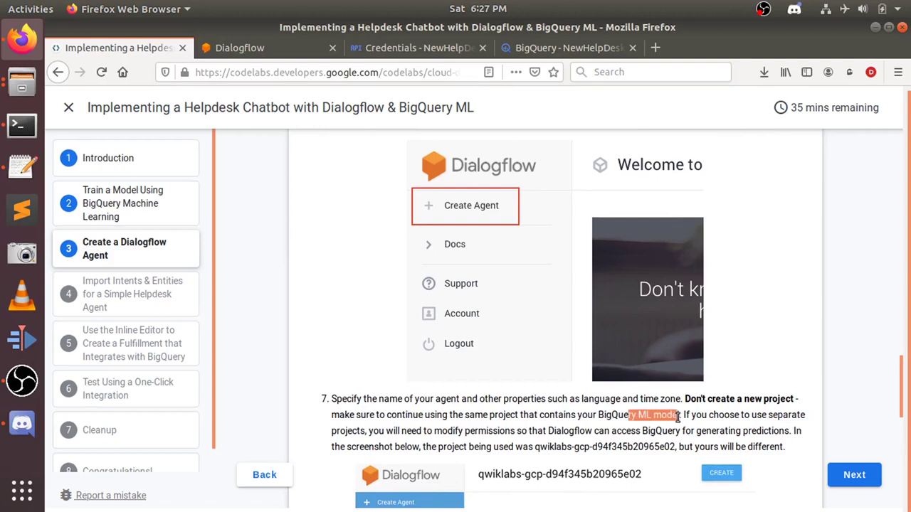
pyautogui.moveTo(628, 416); pyautogui.dragTo(679, 417)
pyautogui.scroll(-3, 504, 438)
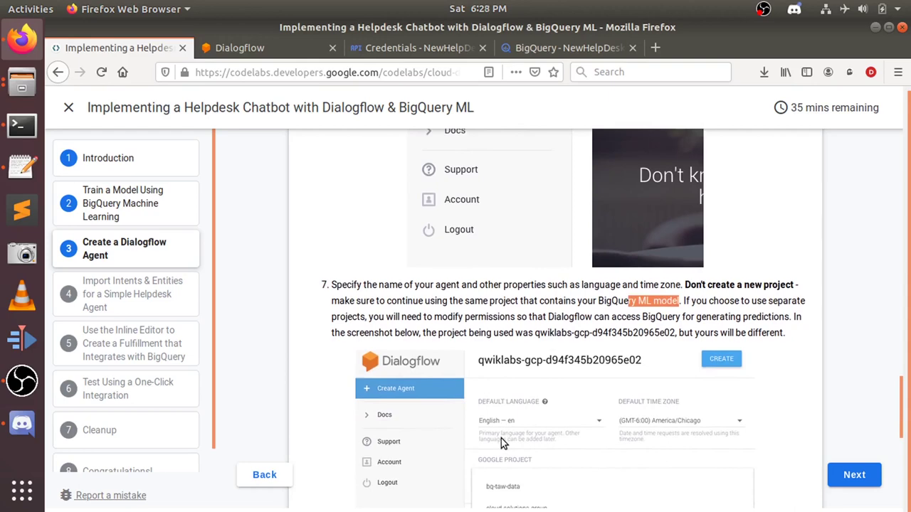
pyautogui.scroll(-3, 501, 438)
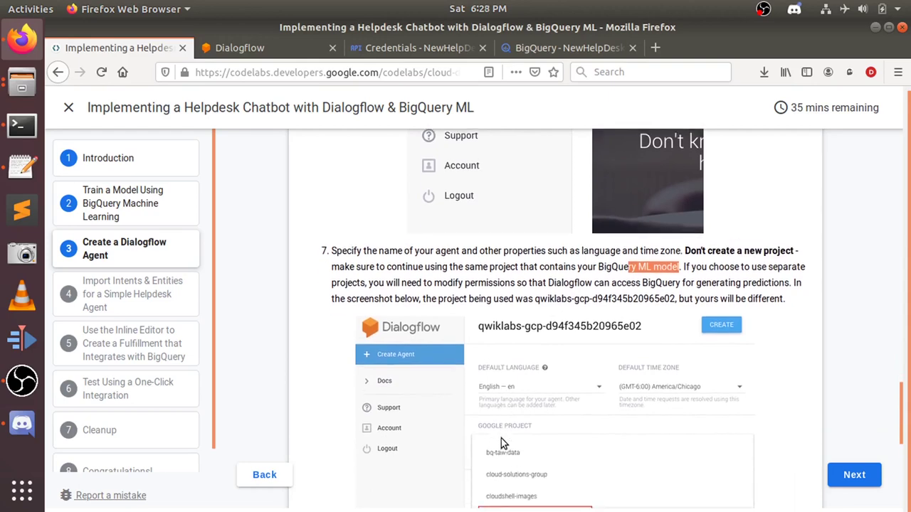
pyautogui.scroll(3, 582, 329)
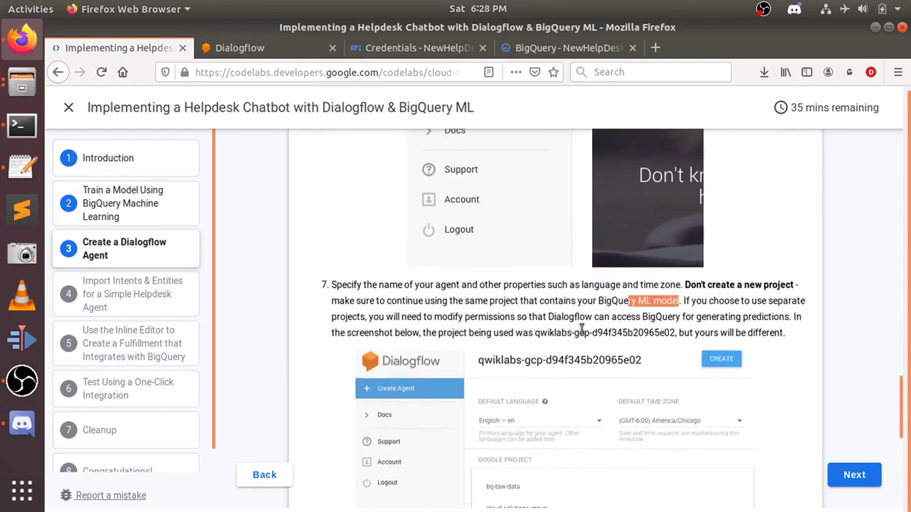
pyautogui.click(241, 47)
pyautogui.click(135, 44)
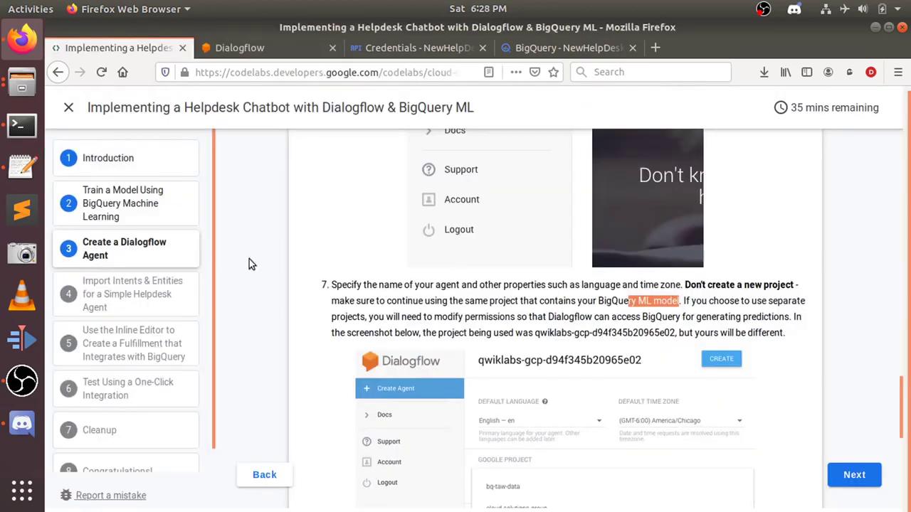
pyautogui.scroll(-1, 424, 413)
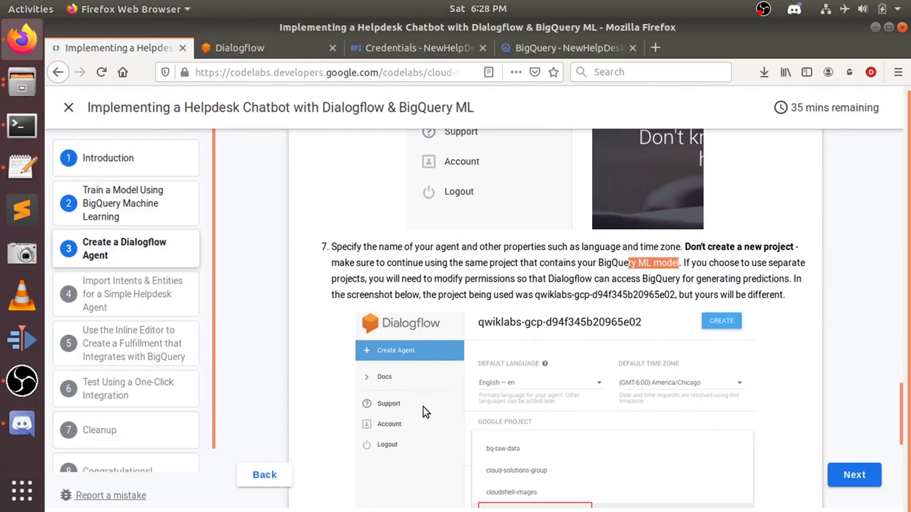
pyautogui.scroll(-6, 424, 413)
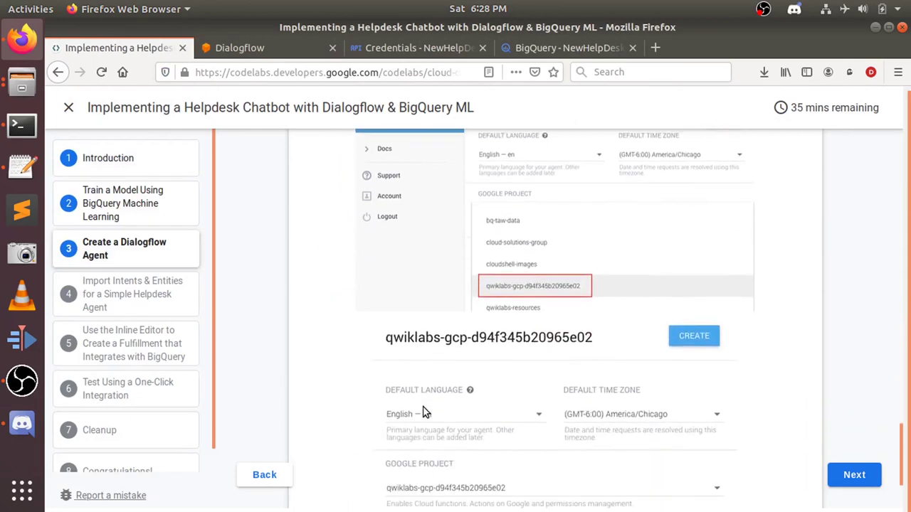
pyautogui.scroll(3, 424, 412)
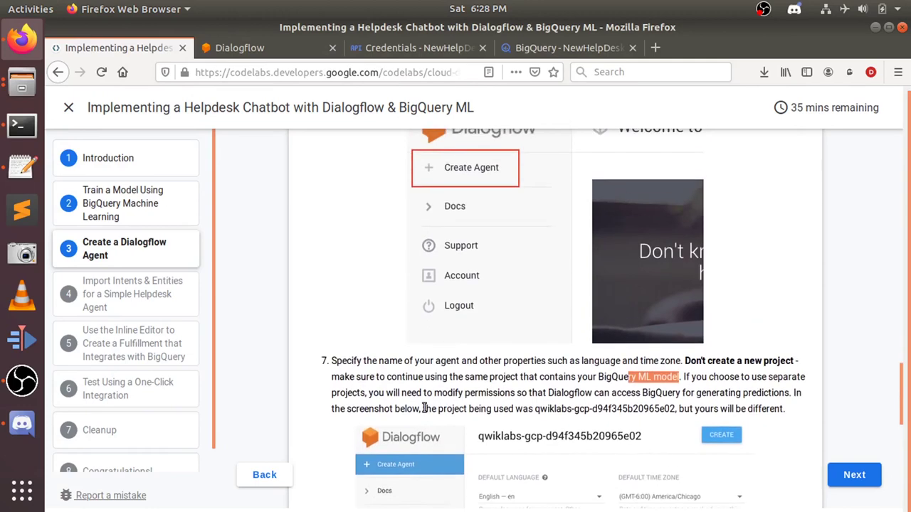
pyautogui.scroll(1, 425, 409)
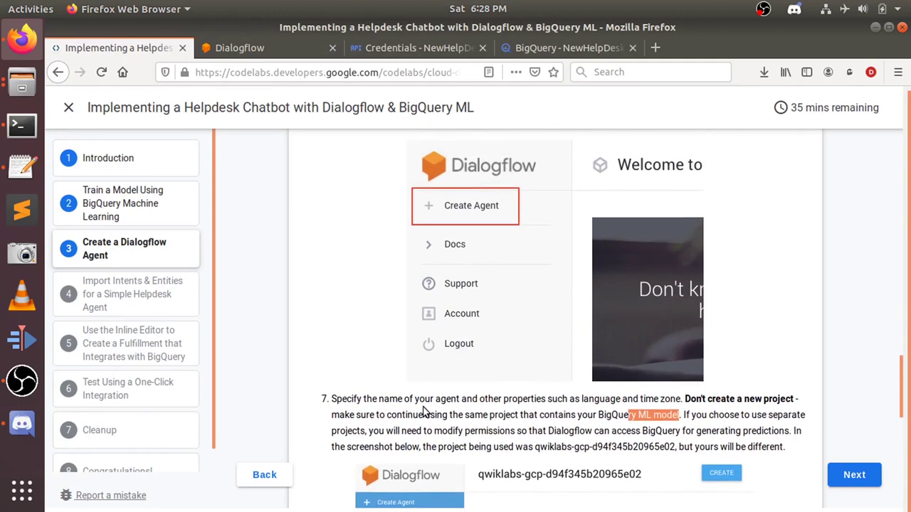
pyautogui.scroll(6, 424, 412)
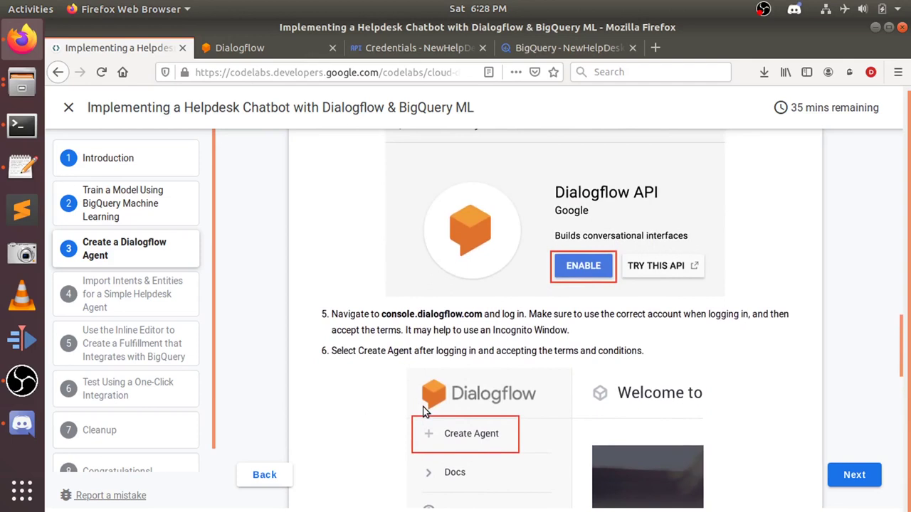
# Name the new Dialogflow agent HelpdeskAgent and create it with the preset language, time zone and Google project option
pyautogui.doubleClick(403, 350)
pyautogui.rightClick(404, 350)
pyautogui.click(421, 358)
pyautogui.click(246, 48)
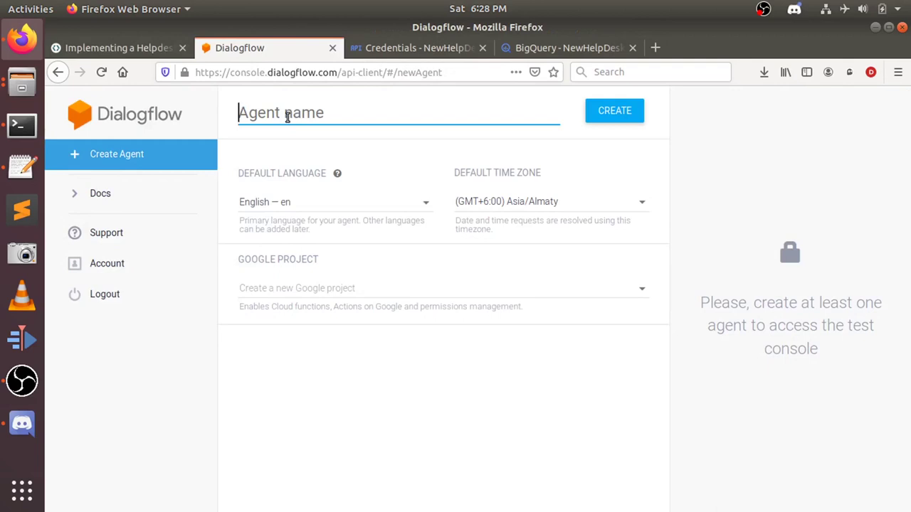
pyautogui.write('Help')
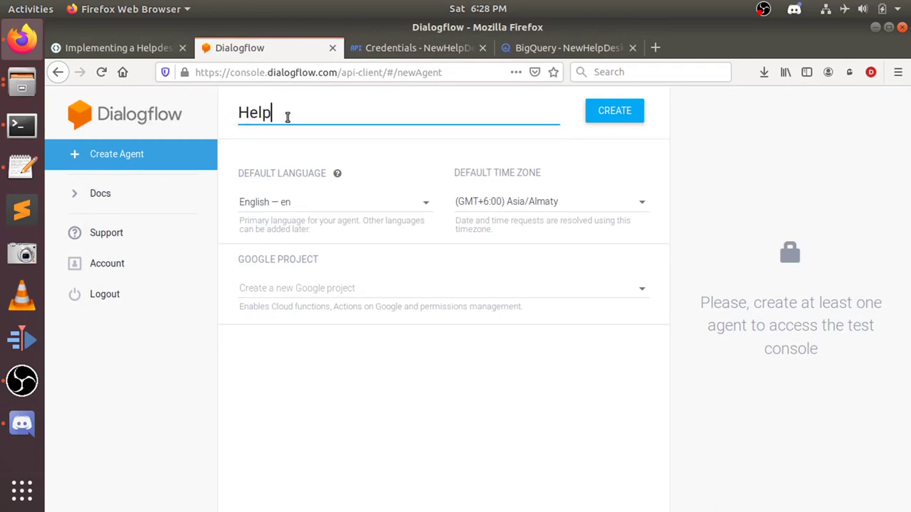
pyautogui.write('deskAgent')
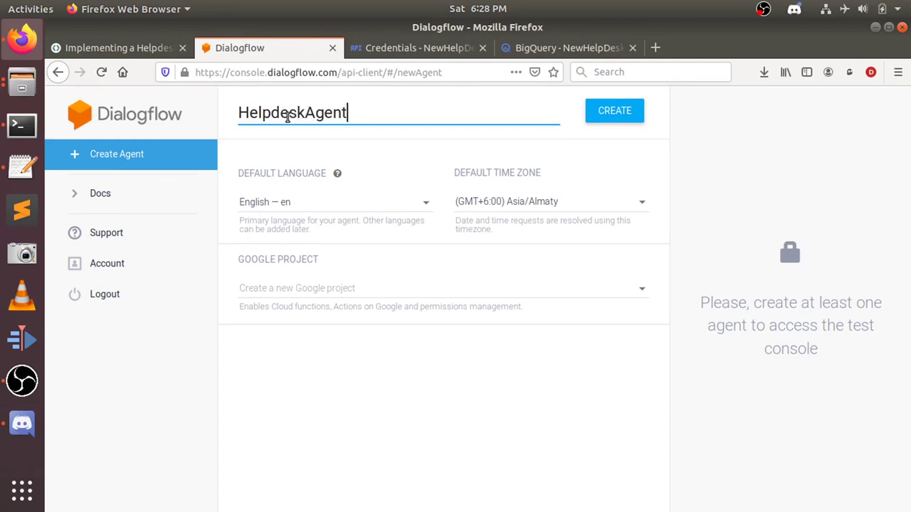
pyautogui.click(627, 115)
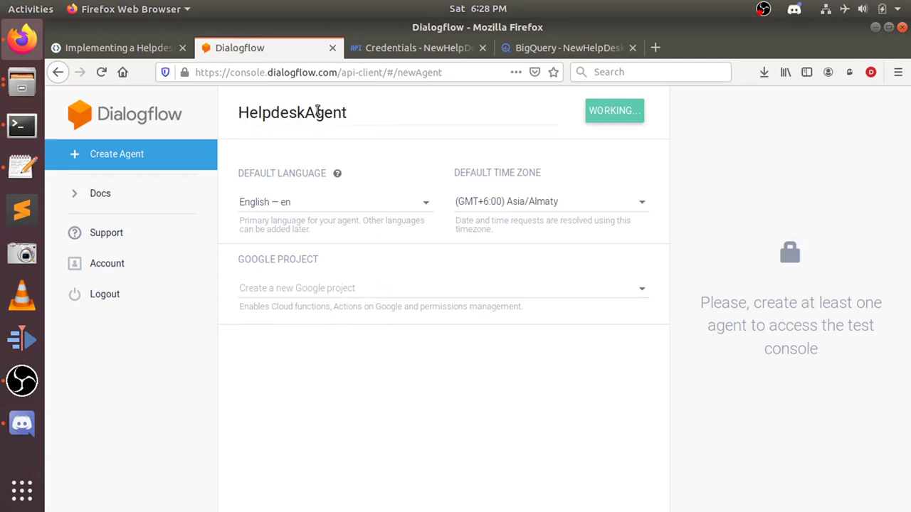
pyautogui.doubleClick(318, 111)
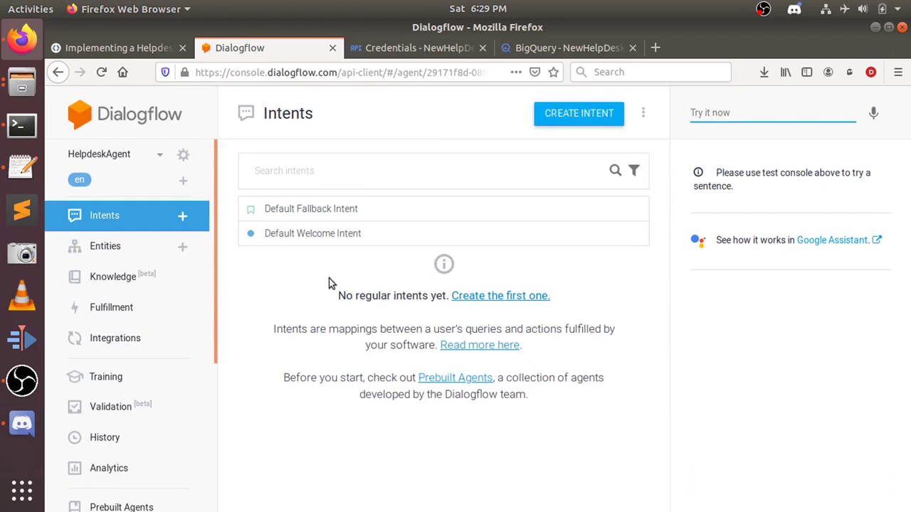
pyautogui.click(160, 159)
pyautogui.click(283, 293)
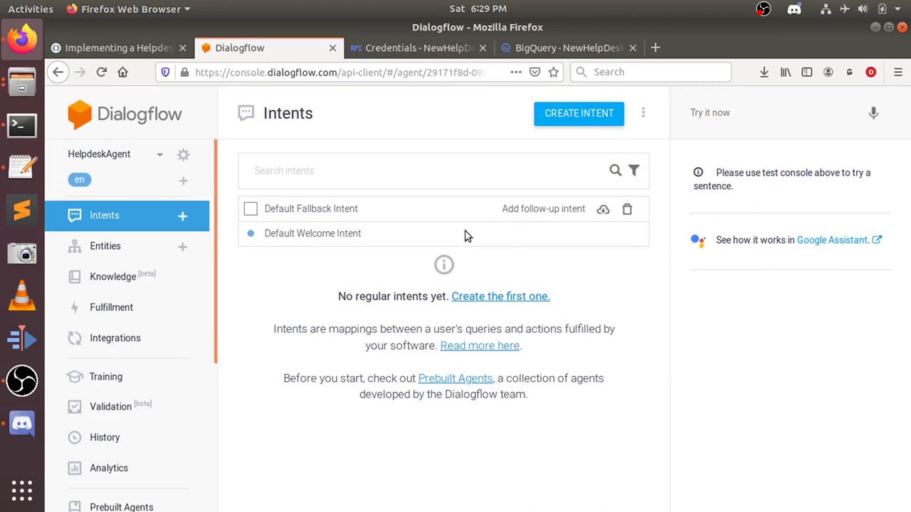
pyautogui.click(642, 117)
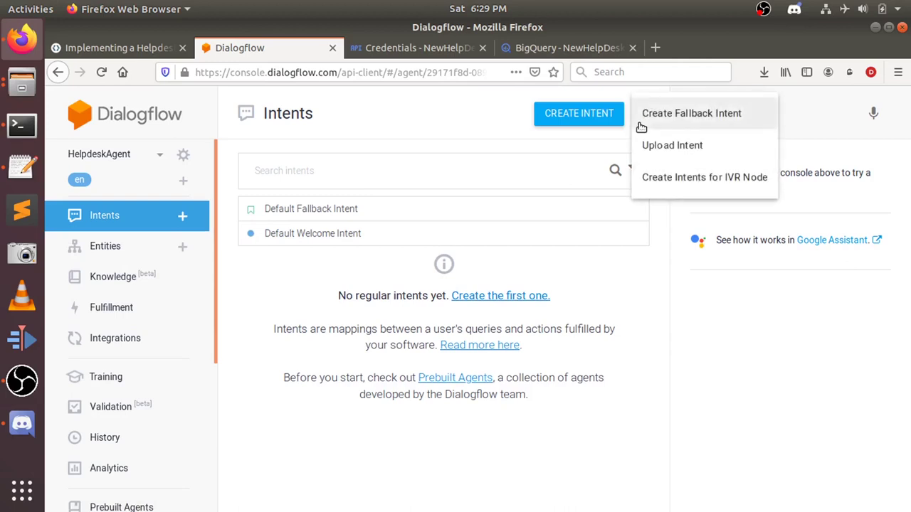
pyautogui.click(652, 287)
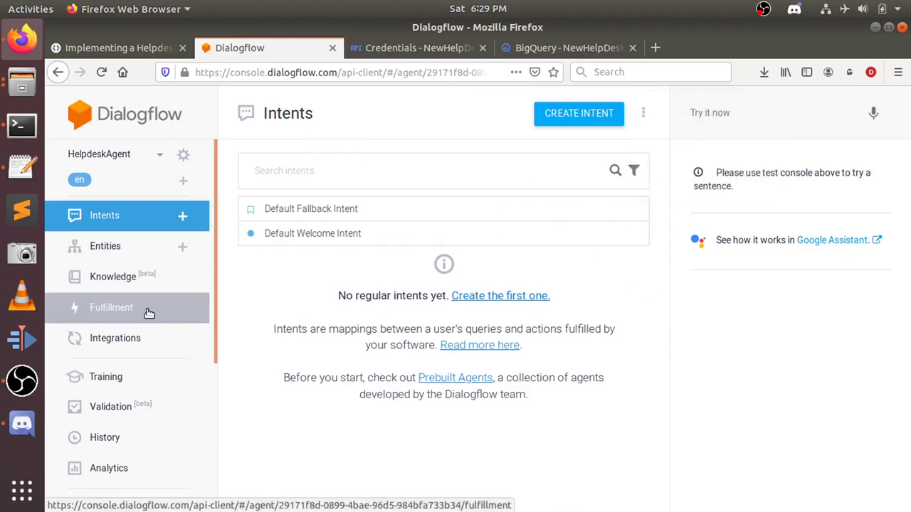
pyautogui.scroll(-5, 153, 287)
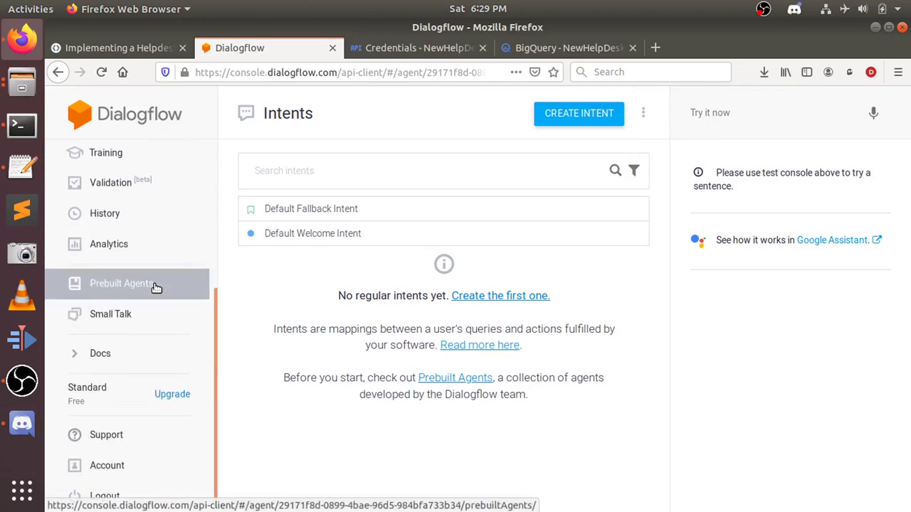
pyautogui.scroll(5, 156, 287)
# Compare codelab steps 5 to 7 and their example screenshots with the new agent in the Dialogflow console
pyautogui.click(134, 46)
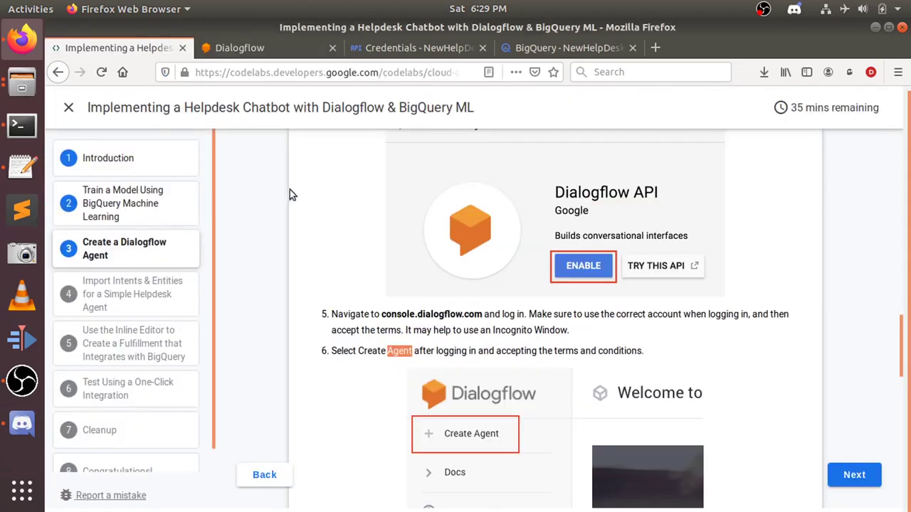
pyautogui.scroll(-5, 414, 289)
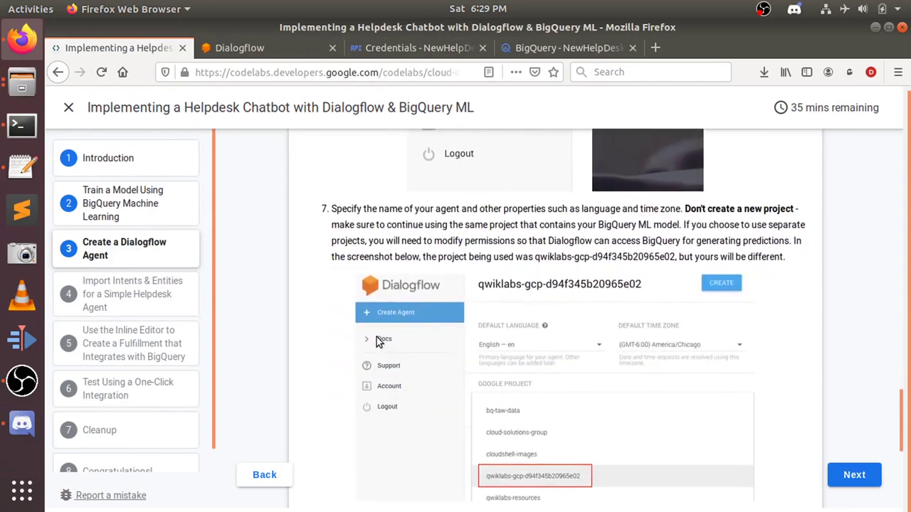
pyautogui.scroll(-1, 379, 341)
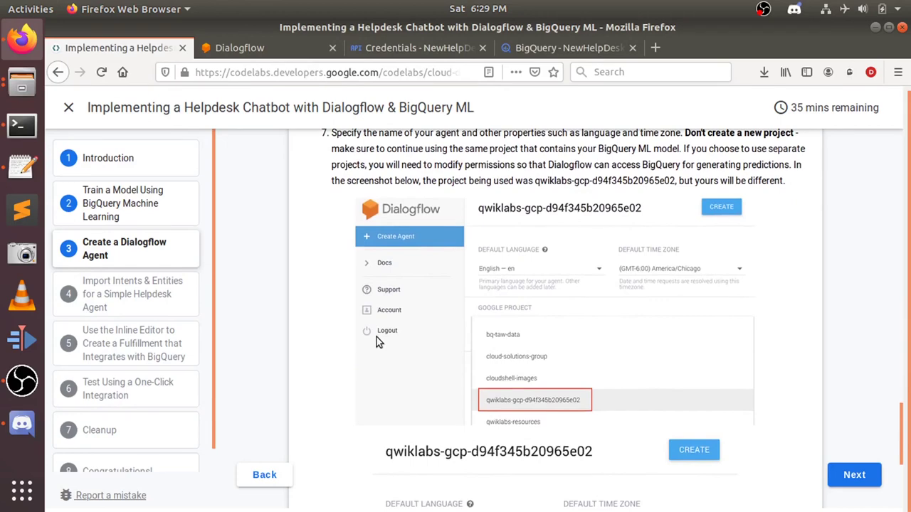
pyautogui.click(239, 48)
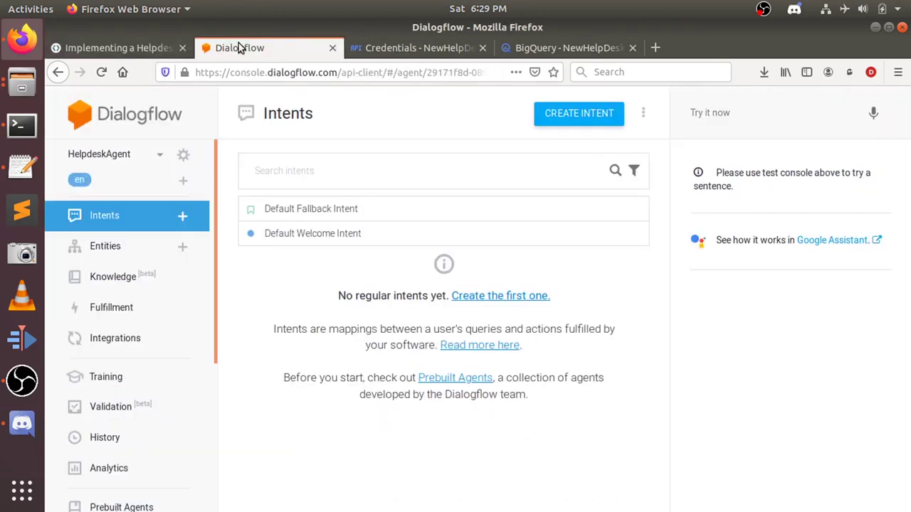
pyautogui.click(144, 48)
pyautogui.scroll(4, 345, 187)
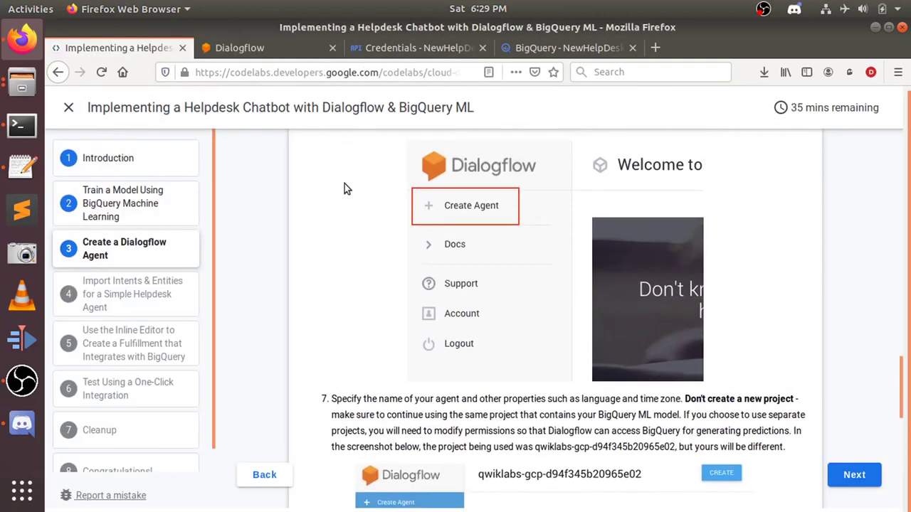
pyautogui.scroll(3, 345, 185)
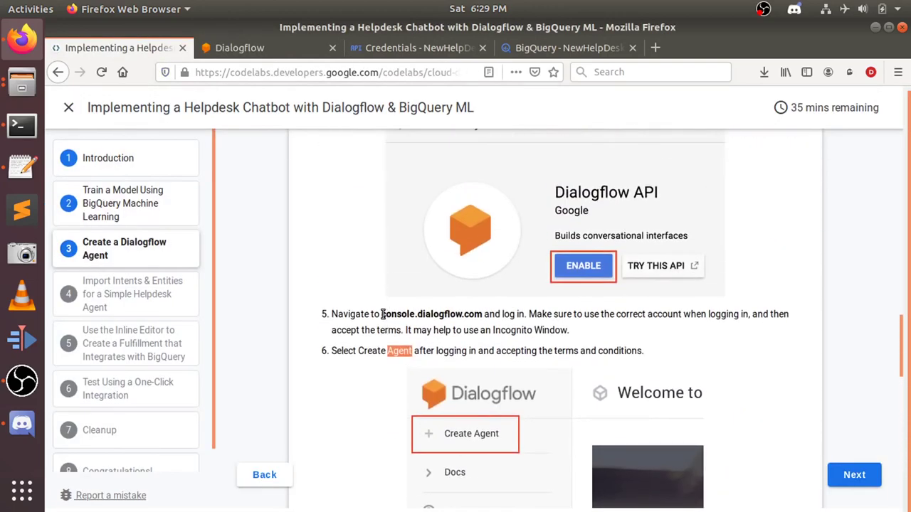
# Check console.dialogflow.com from codelab step 5 in a separate tab, and close that tab
pyautogui.moveTo(382, 315); pyautogui.dragTo(482, 317)
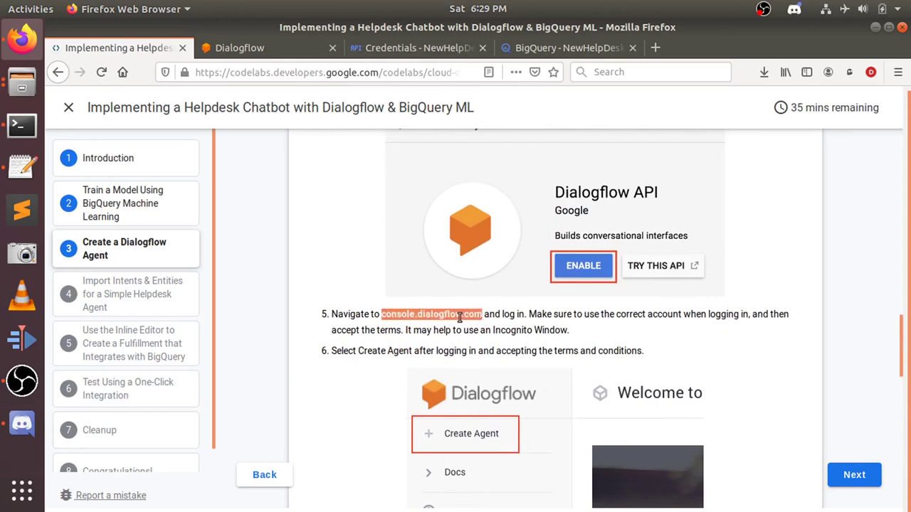
pyautogui.rightClick(459, 318)
pyautogui.click(519, 135)
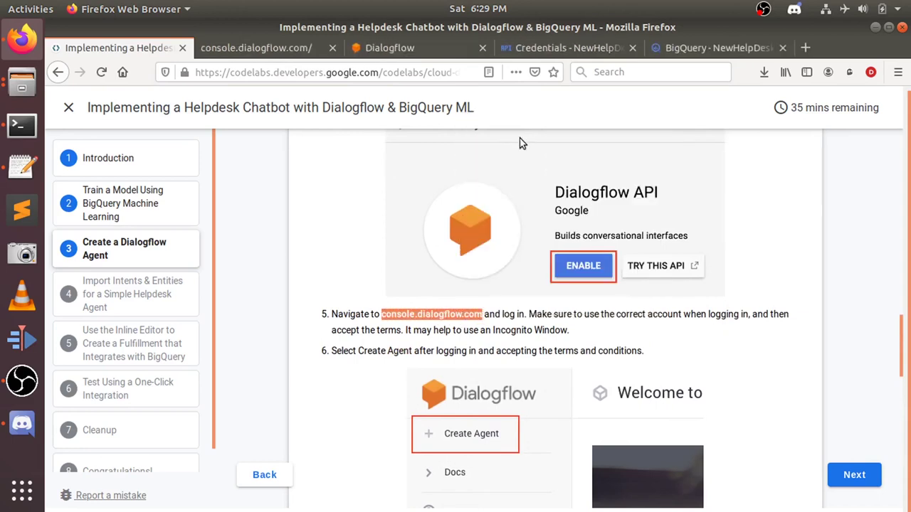
pyautogui.click(262, 47)
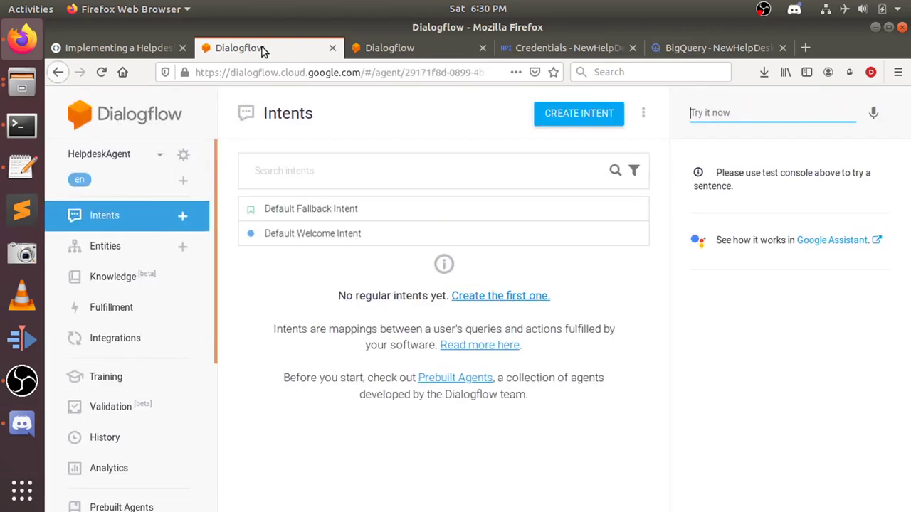
pyautogui.click(331, 49)
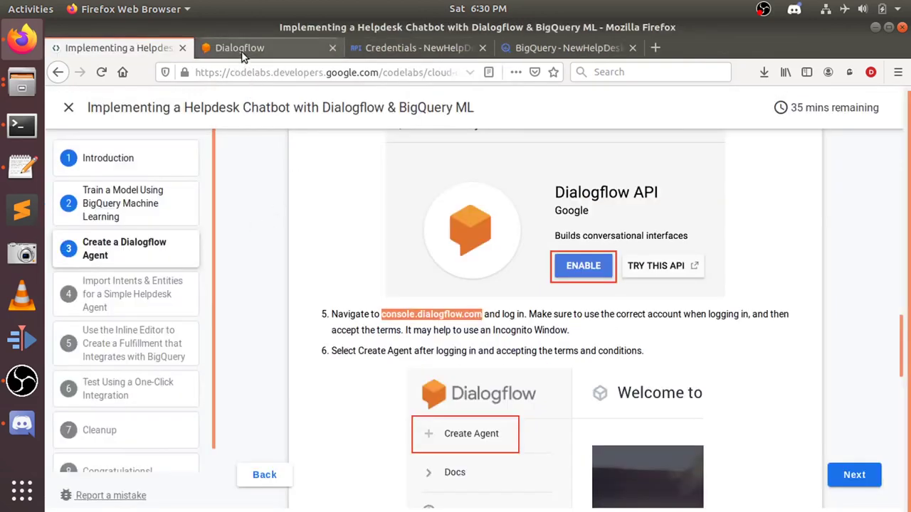
# Advance the codelab to section 4, Import Intents & Entities for a Simple Helpdesk Agent, and glance over the agent's console
pyautogui.scroll(-10, 340, 371)
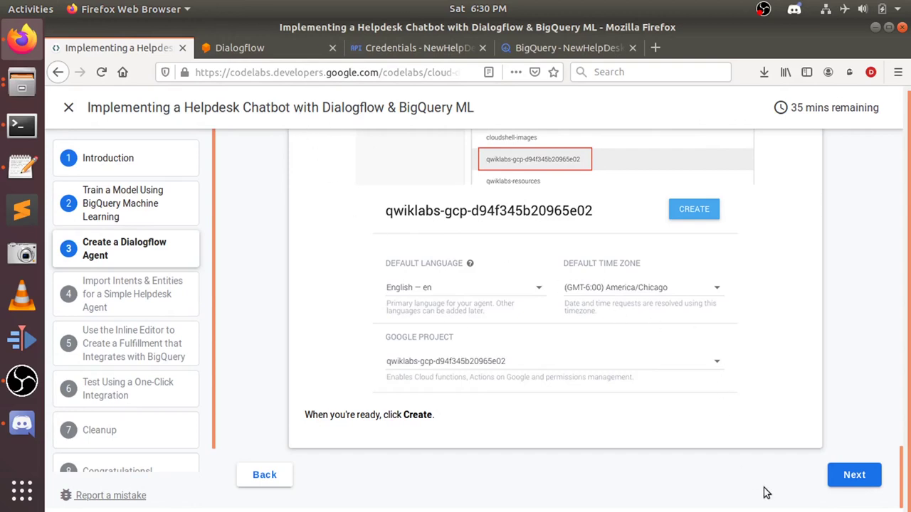
pyautogui.click(858, 474)
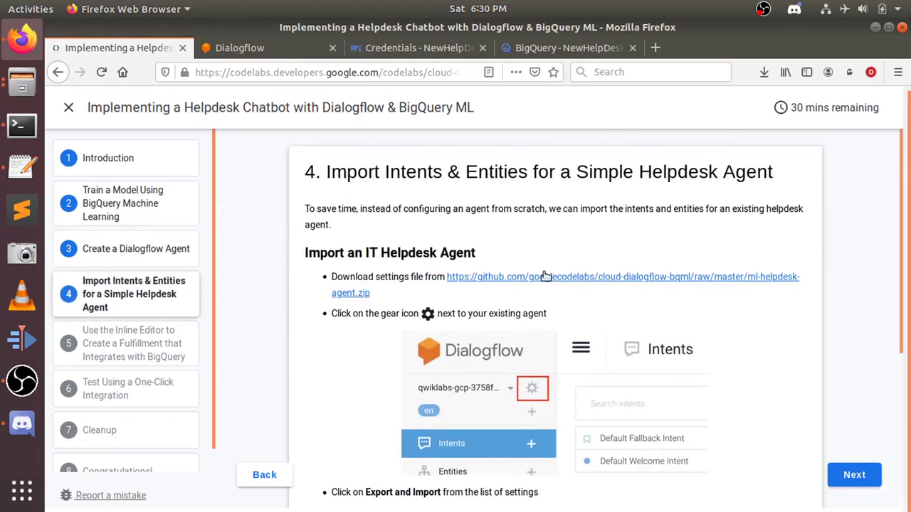
pyautogui.click(269, 44)
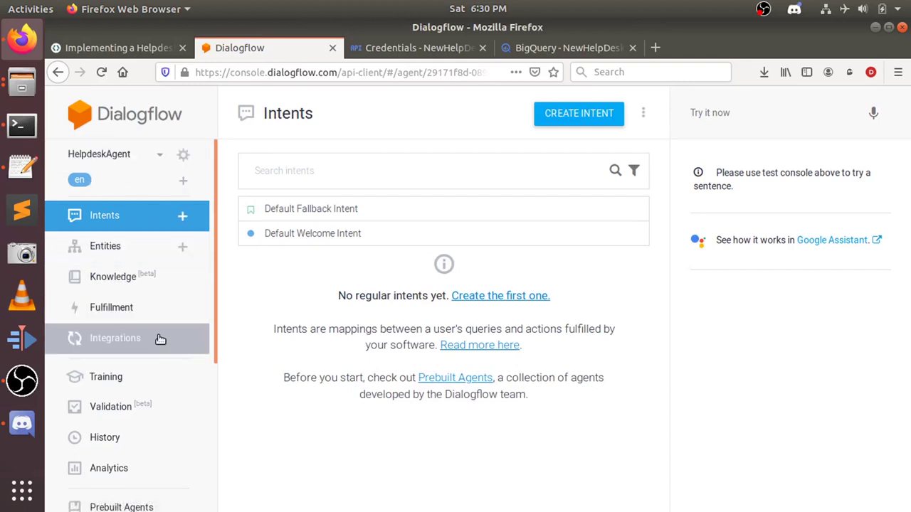
pyautogui.scroll(-5, 160, 341)
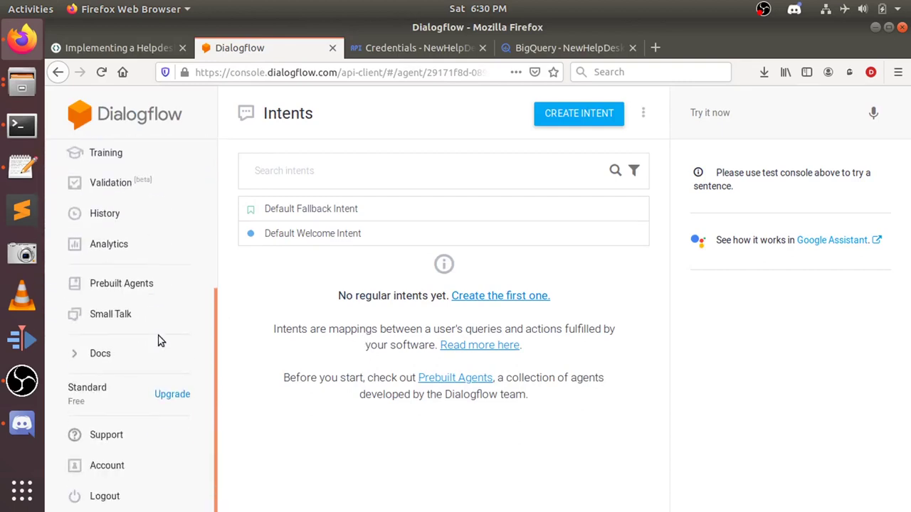
pyautogui.scroll(5, 159, 341)
pyautogui.click(112, 48)
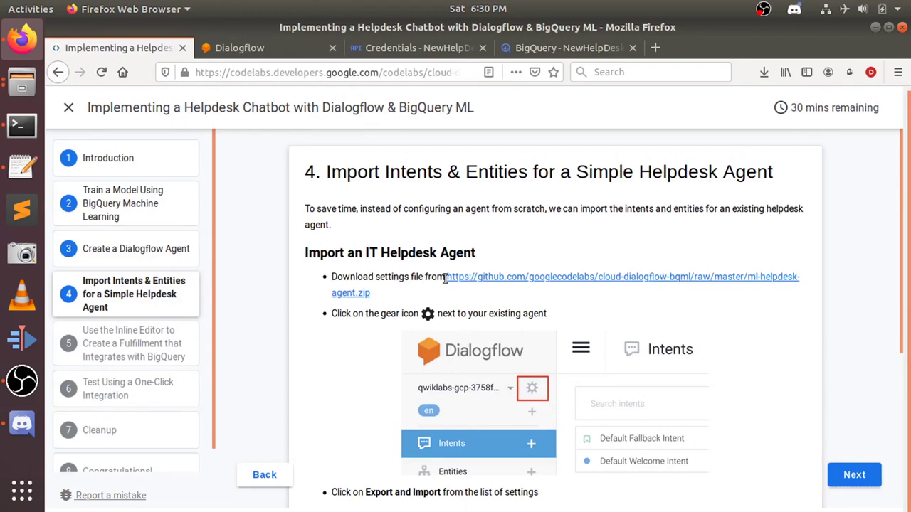
# Download the ml-helpdesk-agent.zip settings file from the codelab's GitHub link and save it to the computer
pyautogui.rightClick(491, 282)
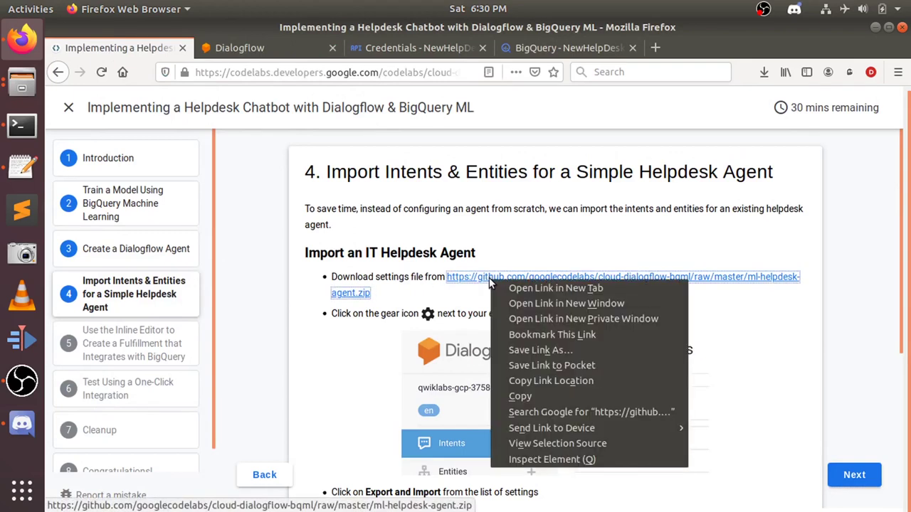
pyautogui.click(527, 288)
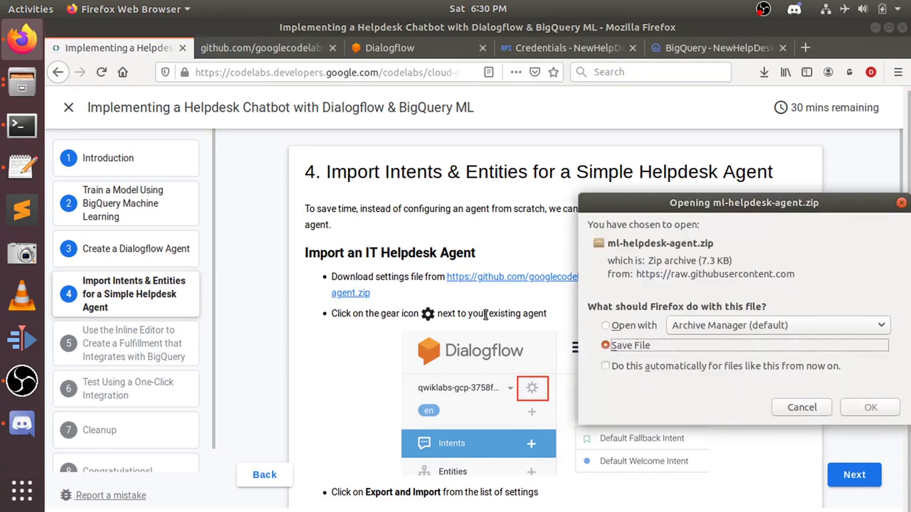
pyautogui.click(870, 411)
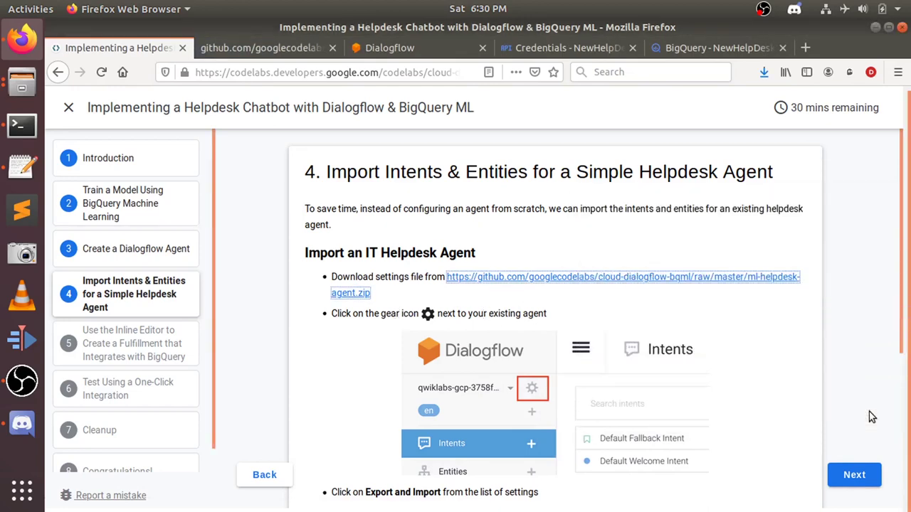
# Read the codelab's instructions for importing the agent from a zip, and close the blank GitHub download tab
pyautogui.moveTo(377, 315); pyautogui.dragTo(466, 315)
pyautogui.scroll(-3, 466, 315)
pyautogui.scroll(-3, 466, 316)
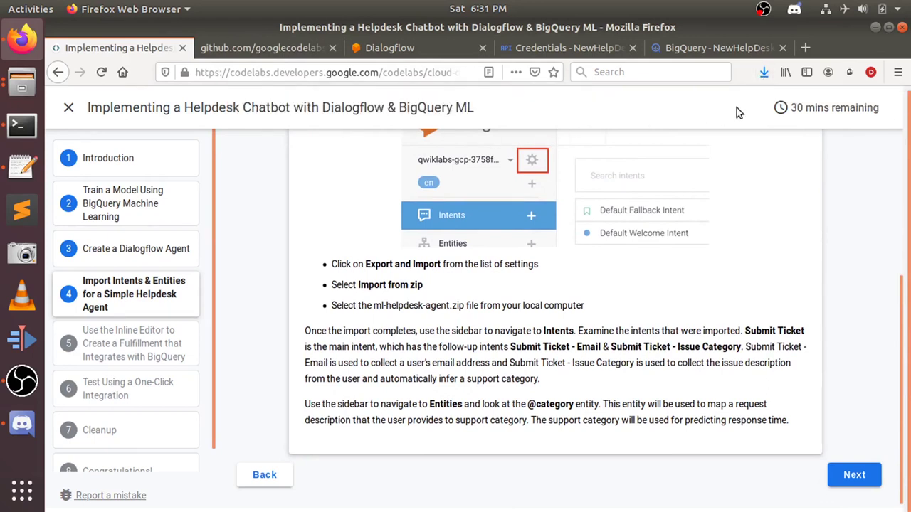
pyautogui.click(237, 42)
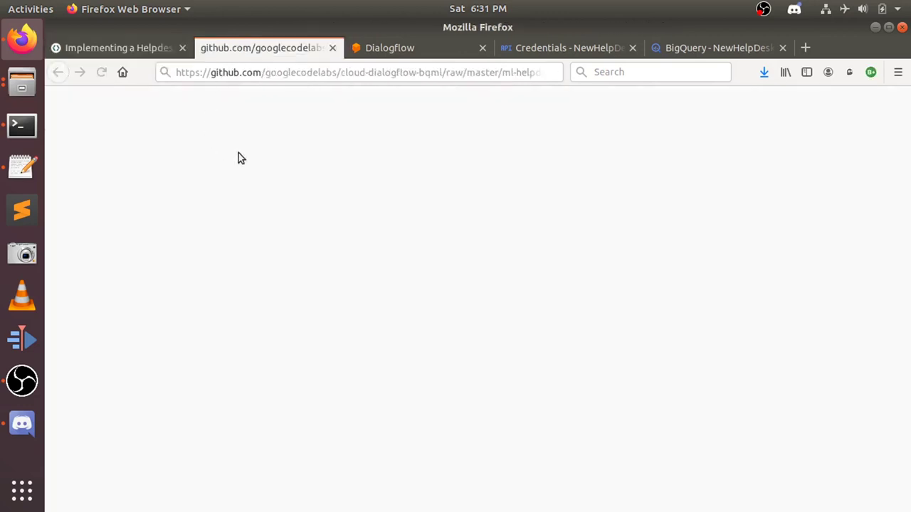
pyautogui.click(334, 48)
# Open HelpdeskAgent's settings in Dialogflow and show its Export and Import options as the codelab instructs
pyautogui.click(242, 47)
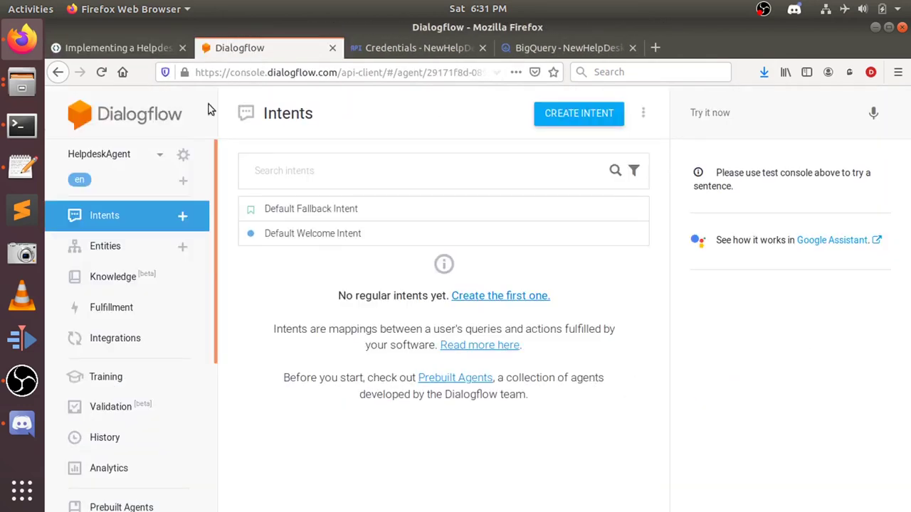
pyautogui.click(184, 156)
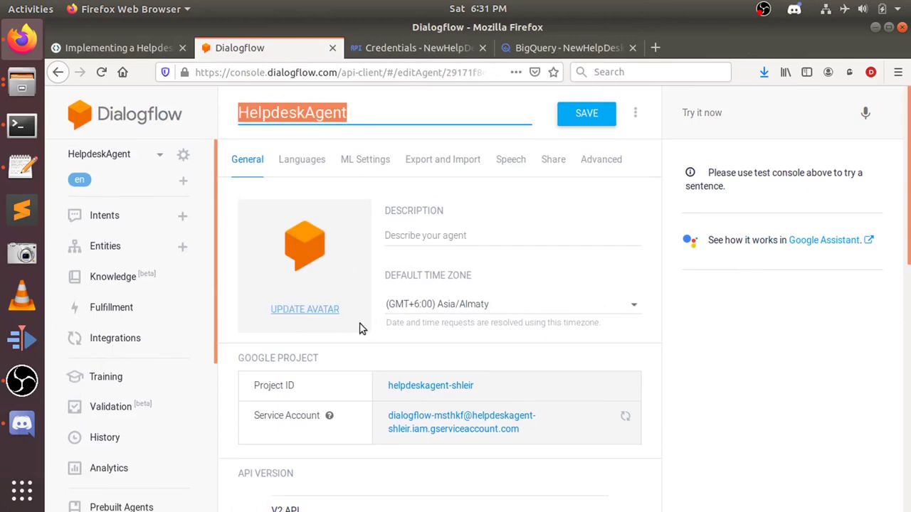
pyautogui.click(148, 41)
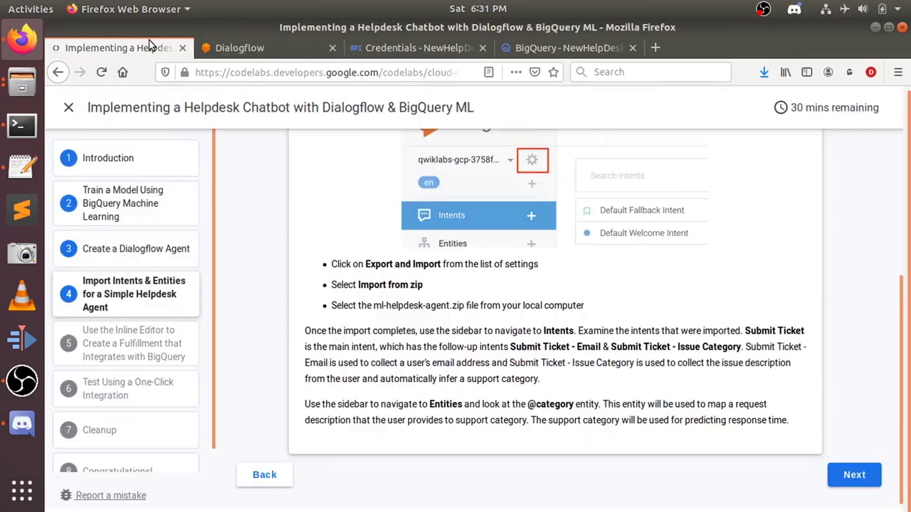
pyautogui.scroll(1, 504, 333)
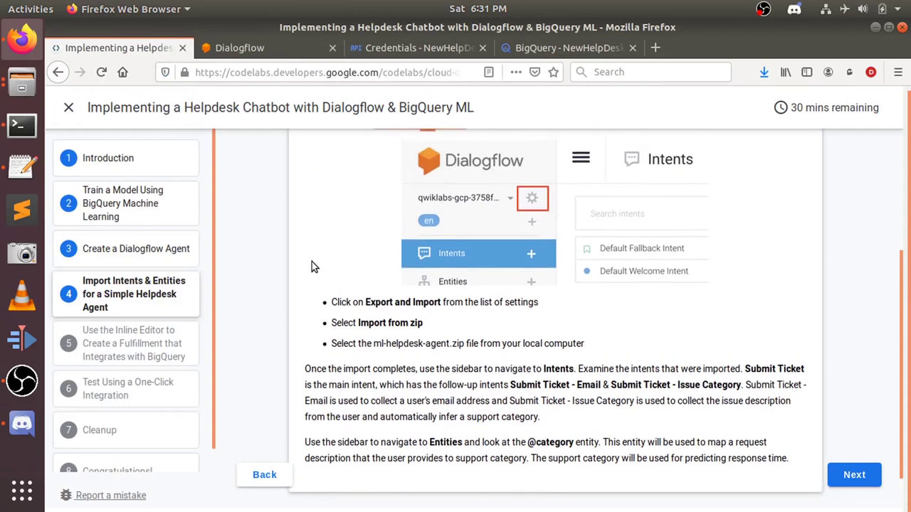
pyautogui.click(240, 48)
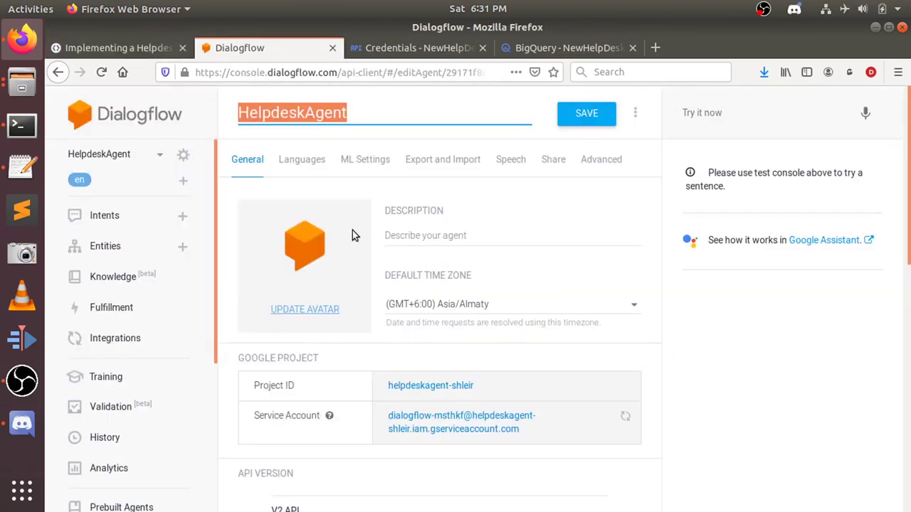
pyautogui.click(442, 163)
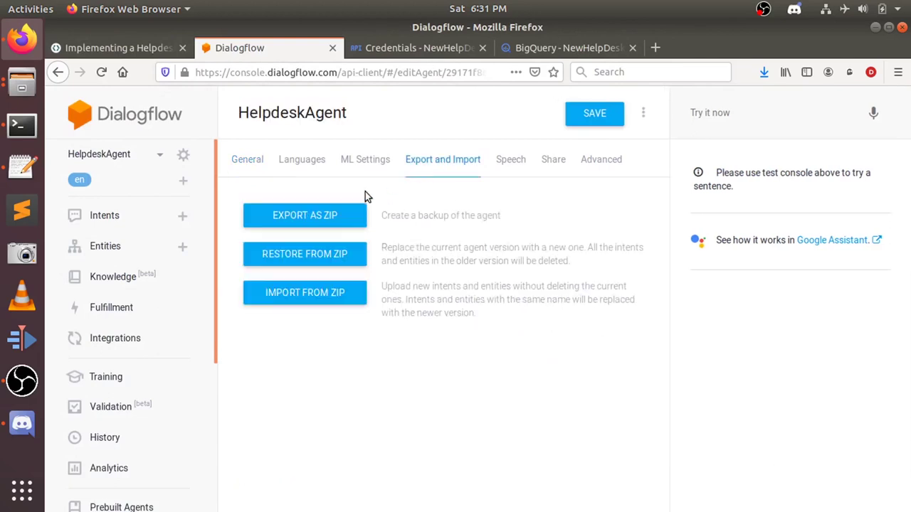
# Start an import from zip for HelpdeskAgent and choose ml-helpdesk-agent.zip from the Downloads folder
pyautogui.click(313, 300)
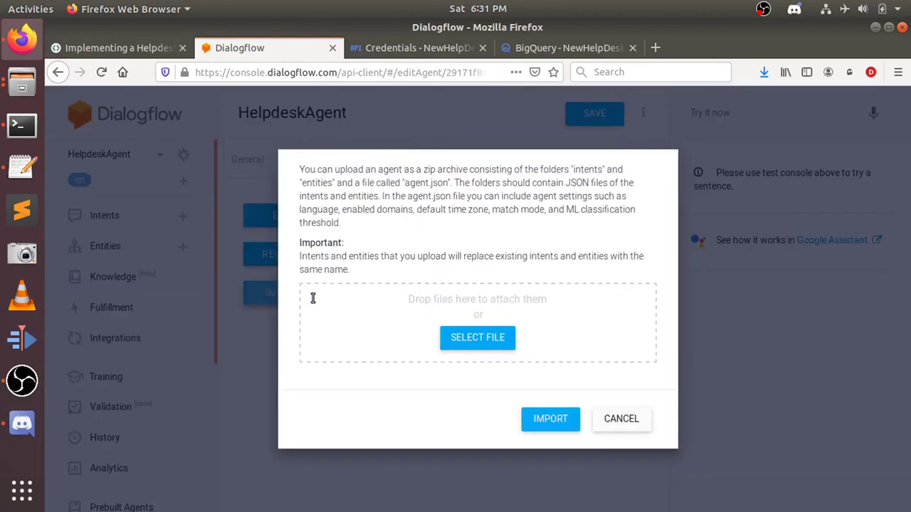
pyautogui.click(461, 362)
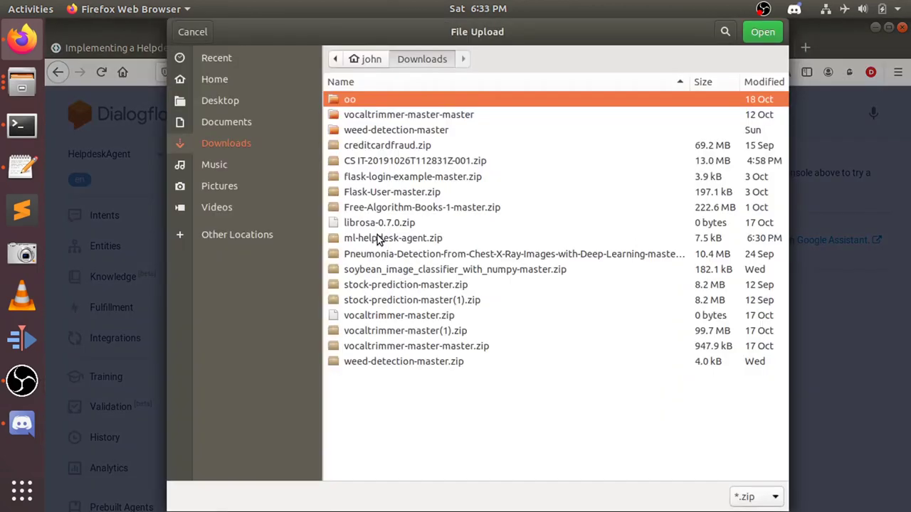
pyautogui.click(384, 238)
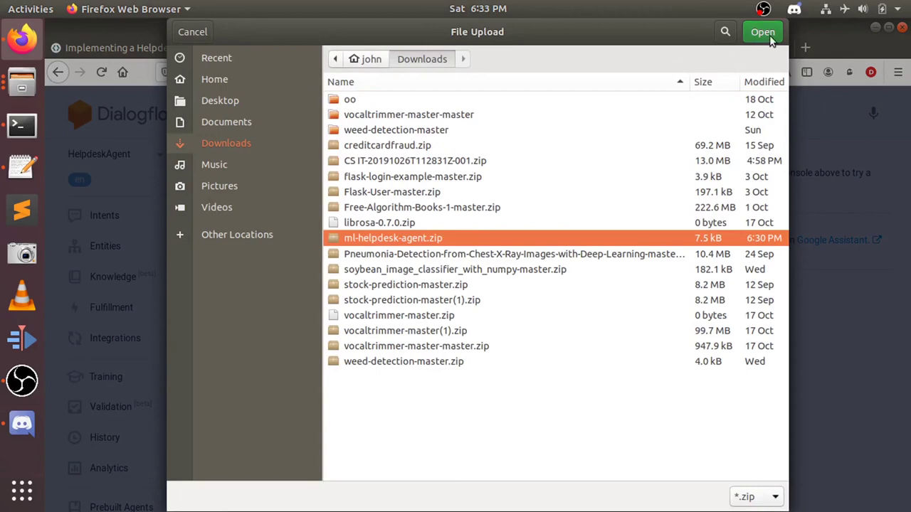
pyautogui.click(770, 35)
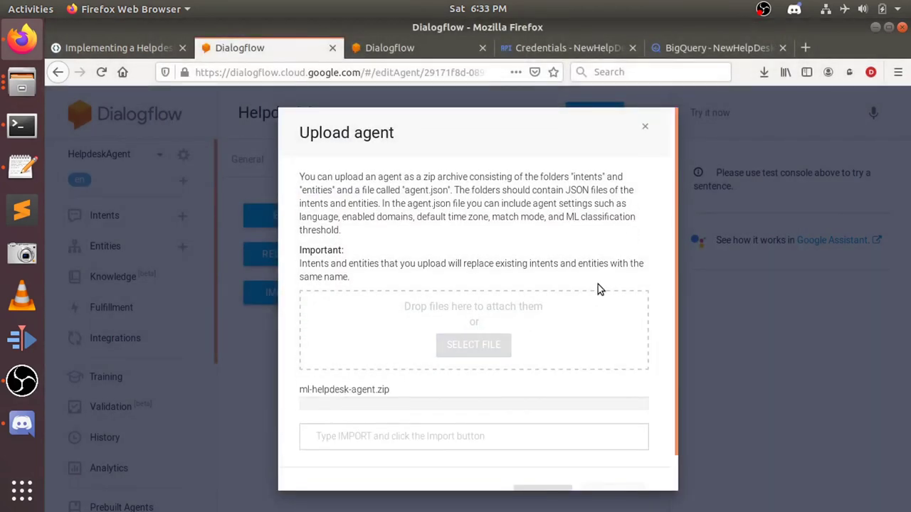
# Confirm the agent upload with the word IMPORT, run the import, and close the finished dialog and its notification
pyautogui.scroll(-2, 512, 336)
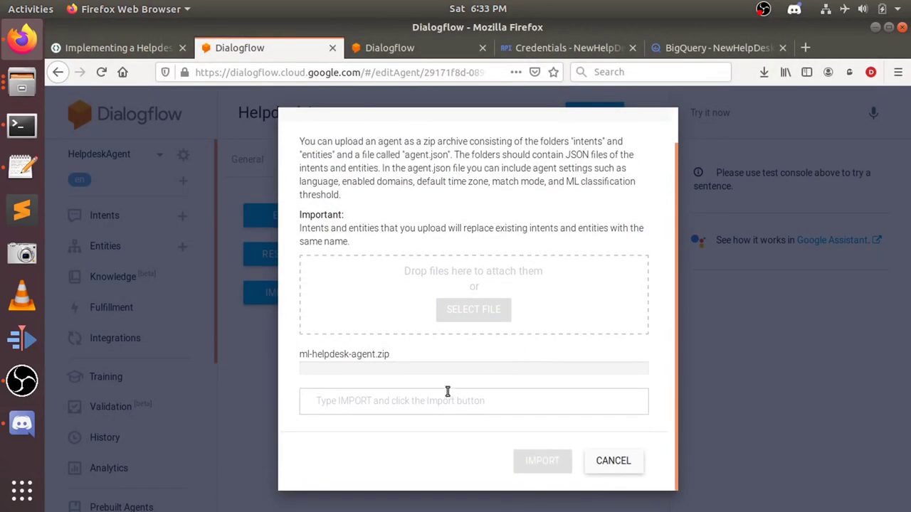
pyautogui.click(357, 410)
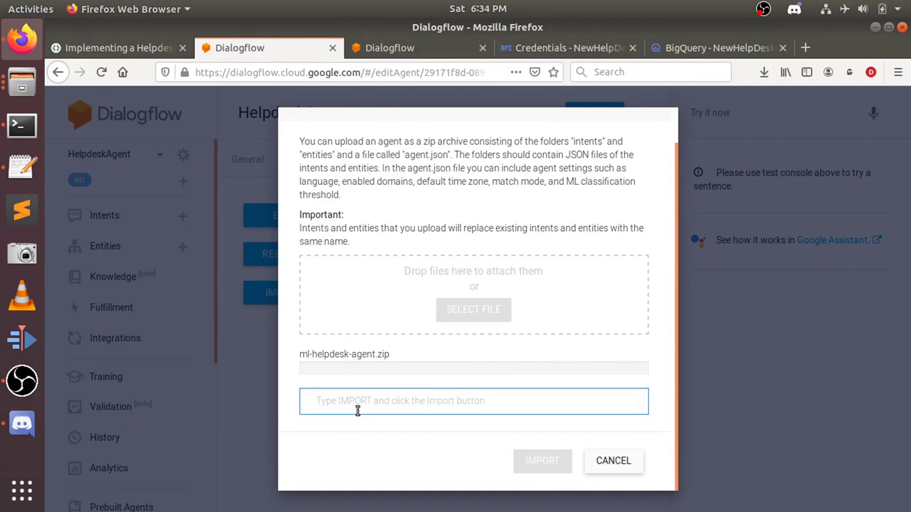
pyautogui.write('IMPOR')
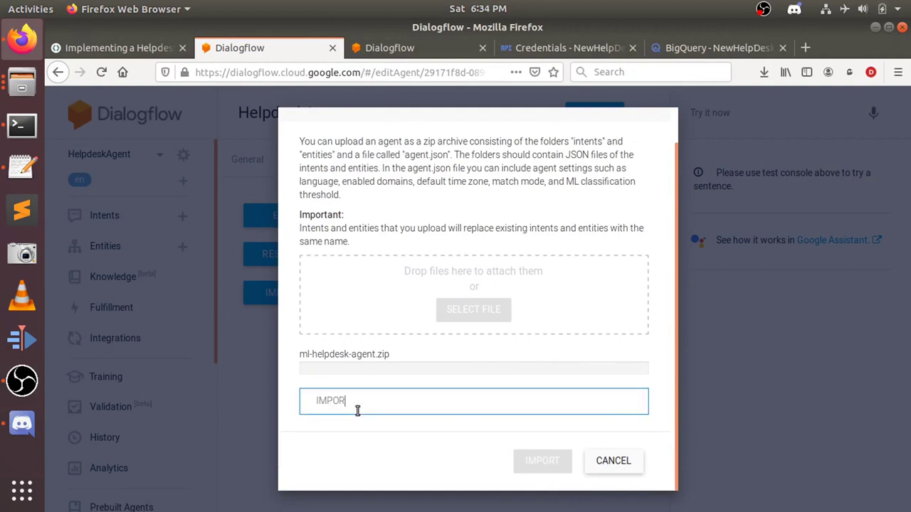
pyautogui.write('T')
pyautogui.click(529, 463)
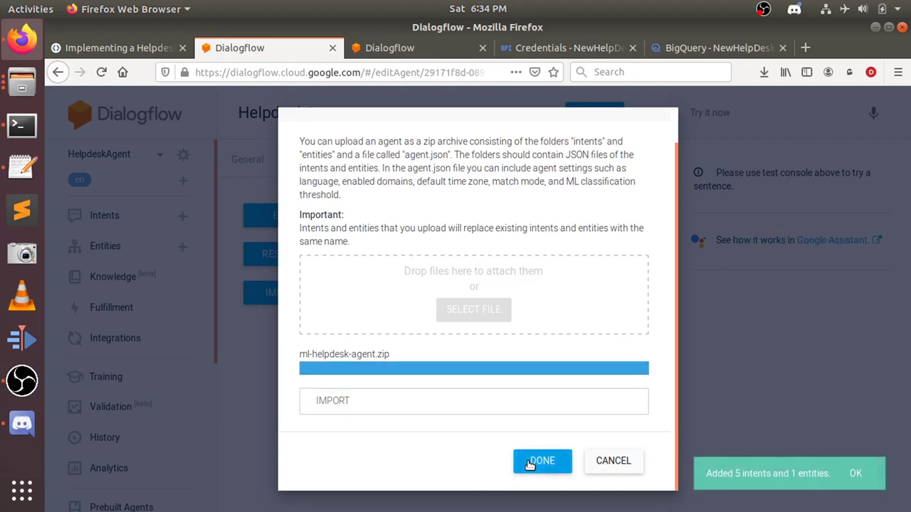
pyautogui.click(541, 461)
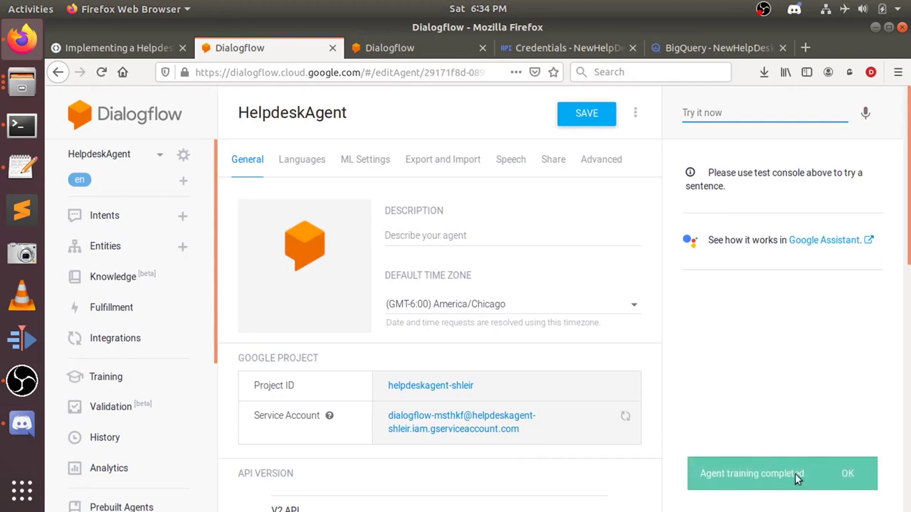
pyautogui.click(849, 475)
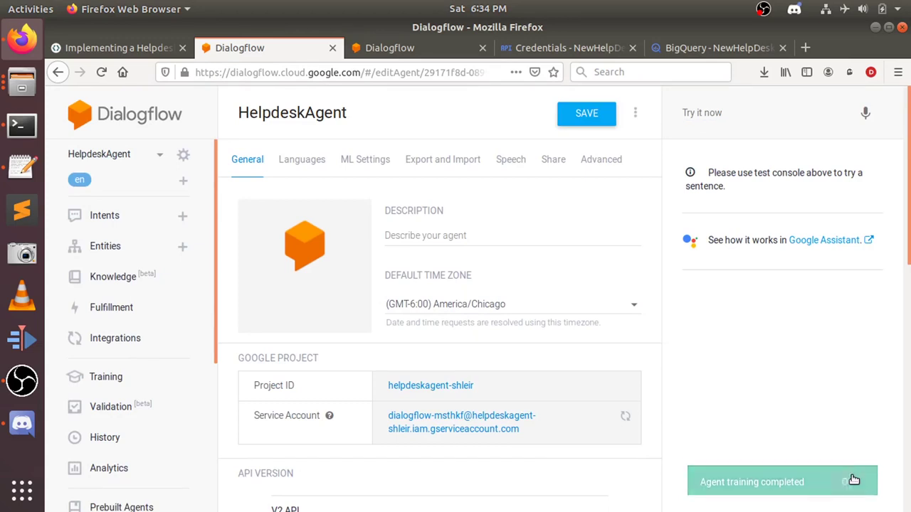
# Look through HelpdeskAgent's general settings, from the Google project details down to the log settings and the delete option
pyautogui.scroll(-1, 447, 431)
pyautogui.scroll(-1, 448, 431)
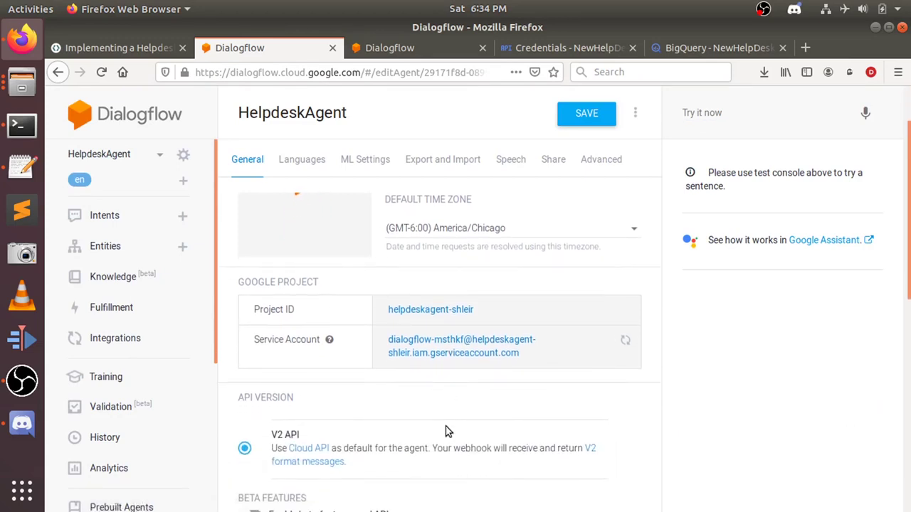
pyautogui.scroll(-5, 447, 431)
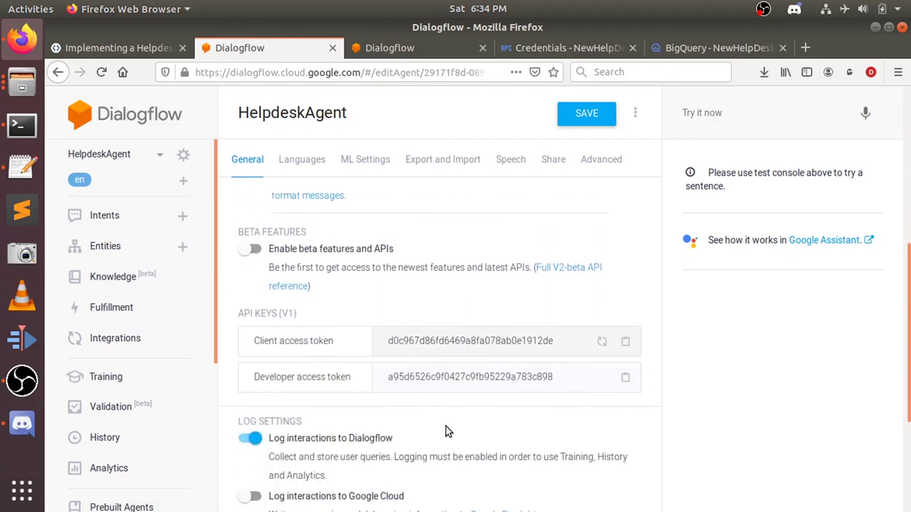
pyautogui.scroll(-4, 448, 430)
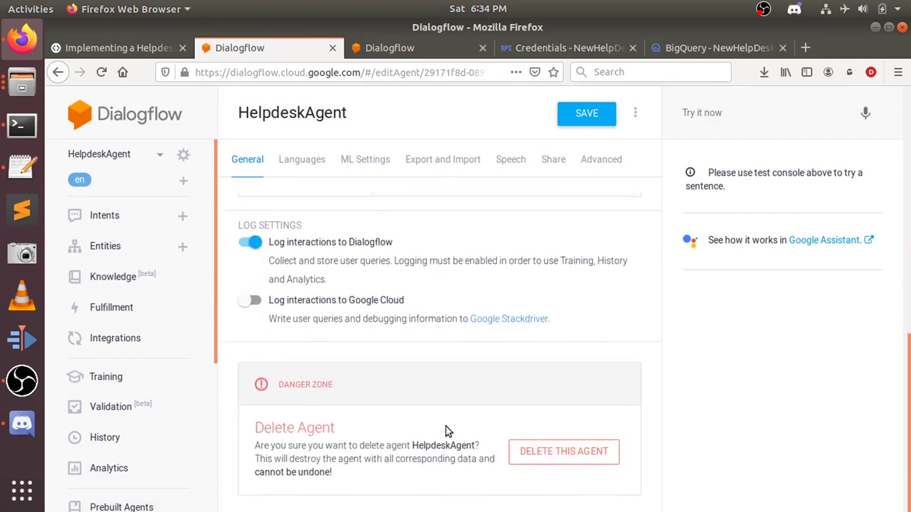
pyautogui.scroll(10, 446, 430)
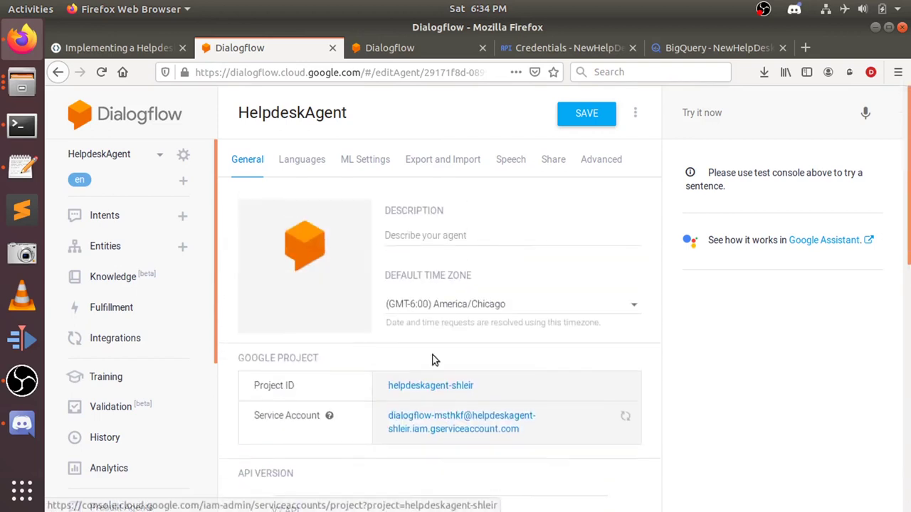
# Return to the codelab, advance to section 4, and read its instructions for examining the imported intents and entities
pyautogui.click(105, 47)
pyautogui.scroll(-4, 508, 353)
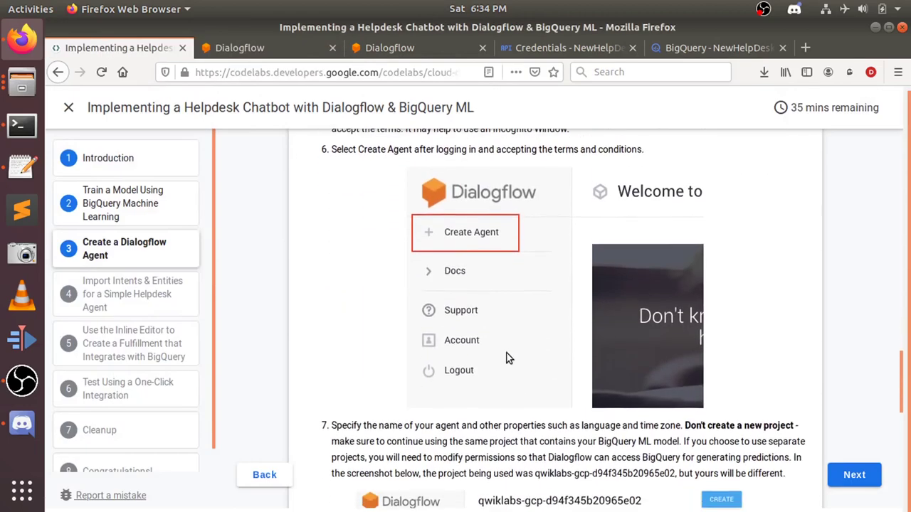
pyautogui.scroll(-5, 611, 424)
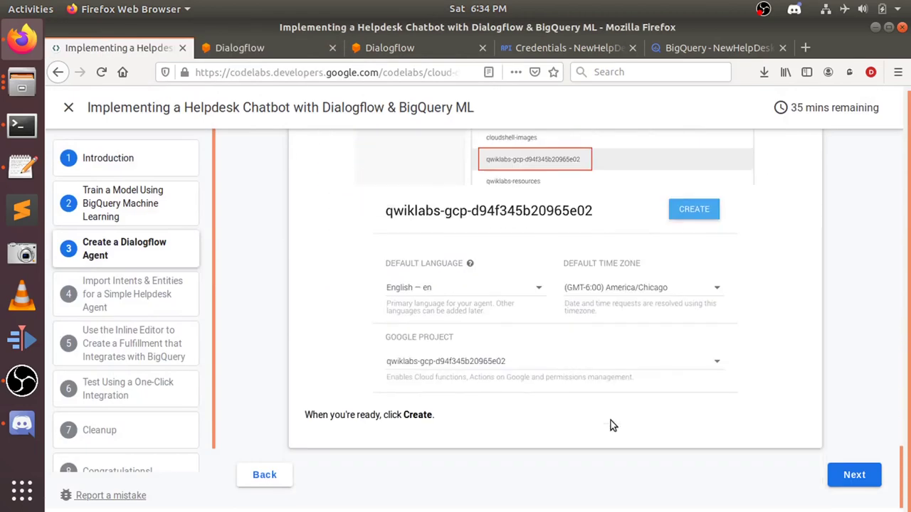
pyautogui.click(851, 474)
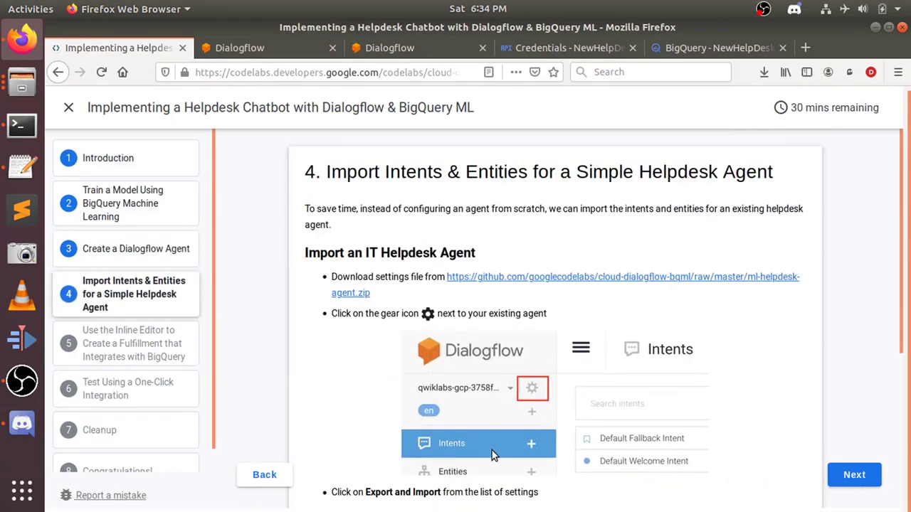
pyautogui.scroll(-4, 853, 408)
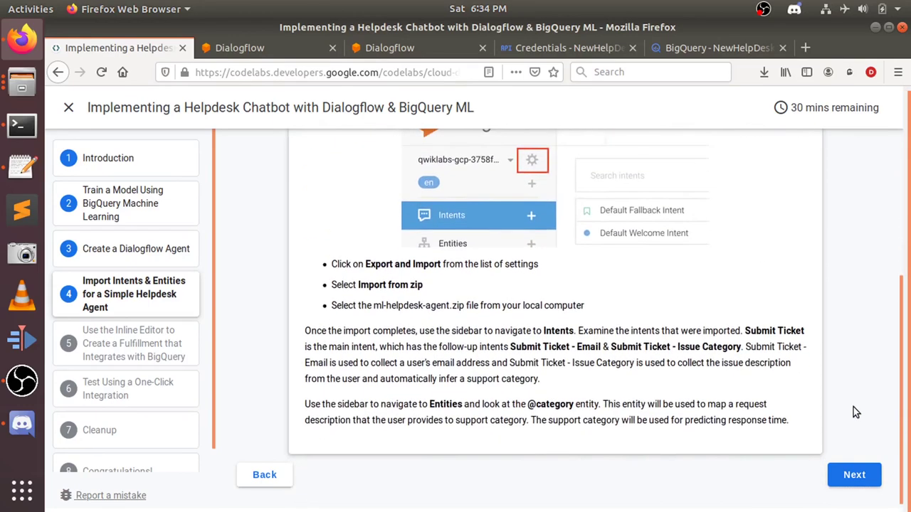
pyautogui.scroll(-1, 853, 407)
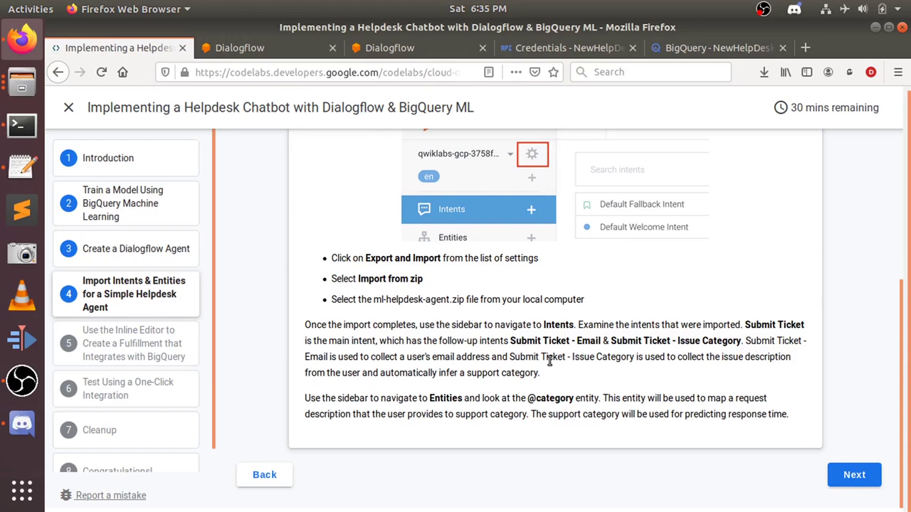
# Show HelpdeskAgent's intents in Dialogflow and expand Submit Ticket and Submit Ticket - Email to reveal their follow-up intents
pyautogui.click(228, 50)
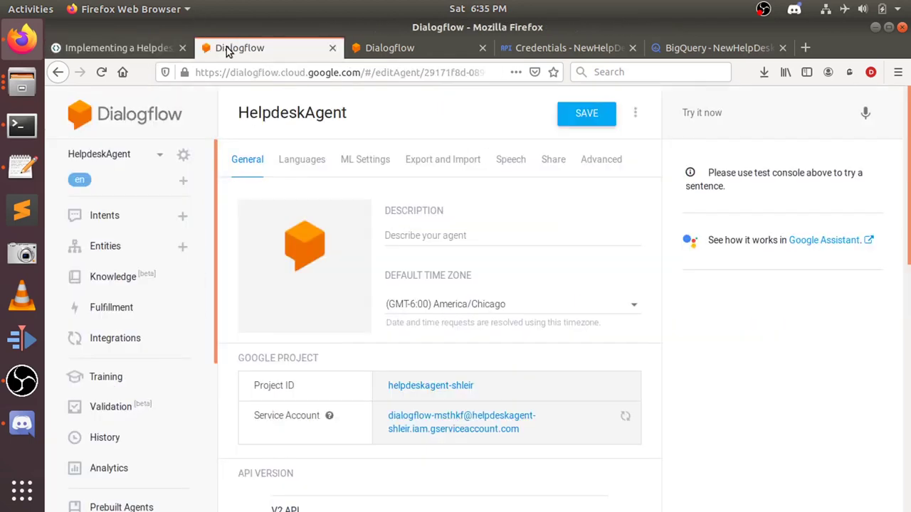
pyautogui.click(130, 230)
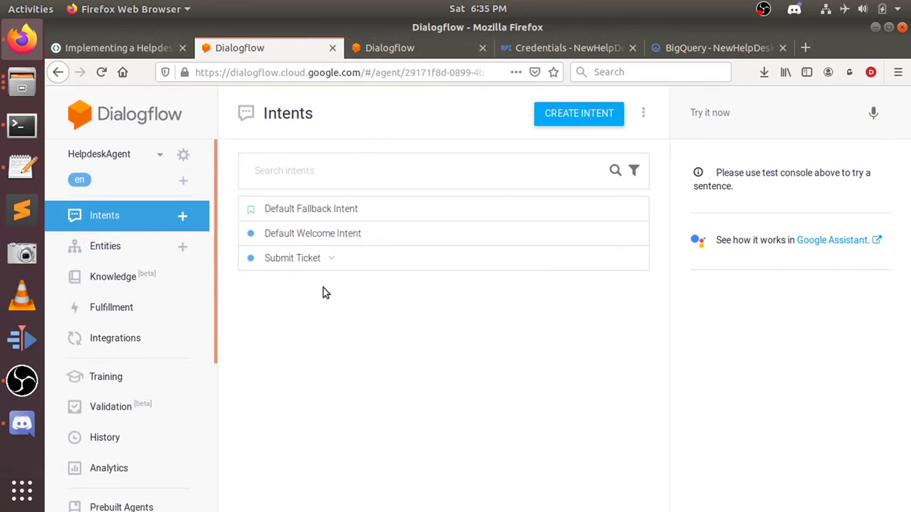
pyautogui.click(333, 260)
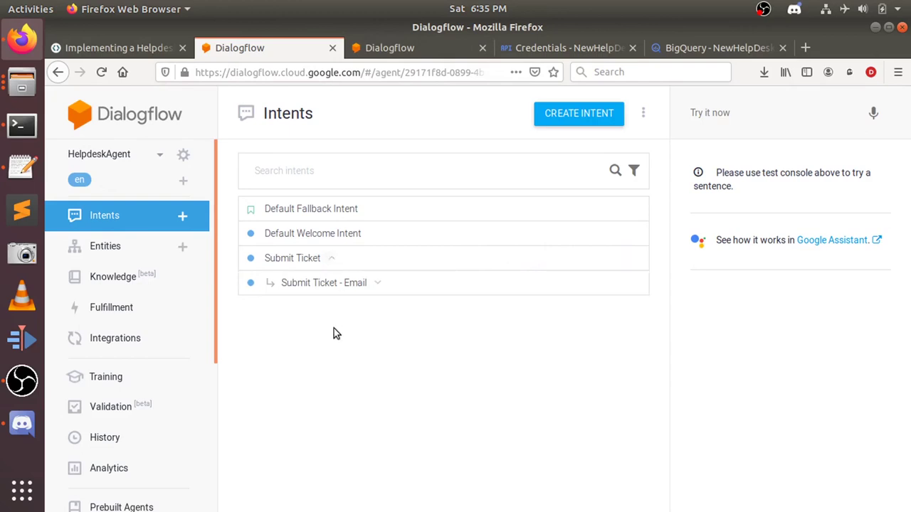
pyautogui.click(331, 260)
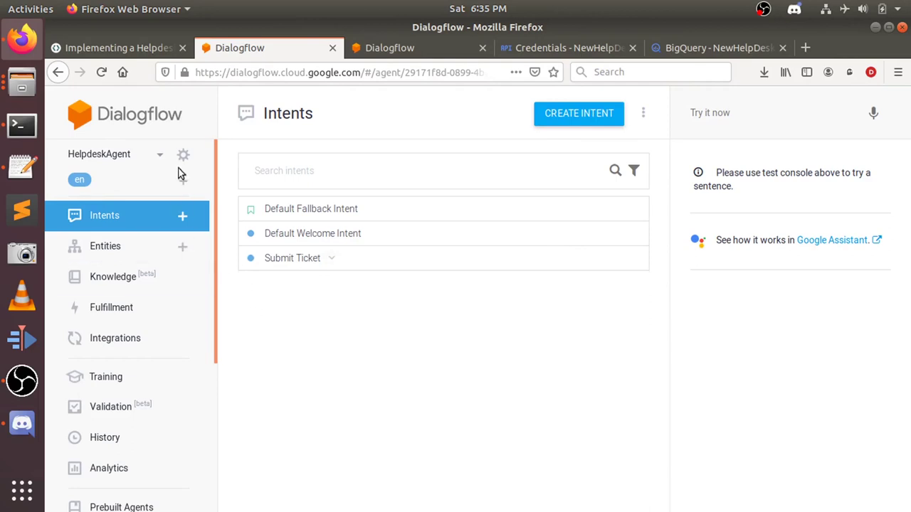
pyautogui.click(143, 50)
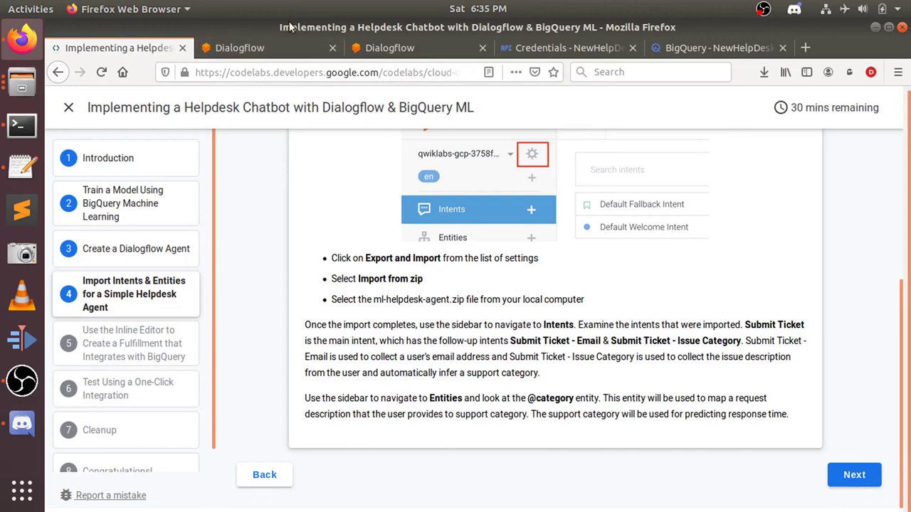
pyautogui.click(273, 59)
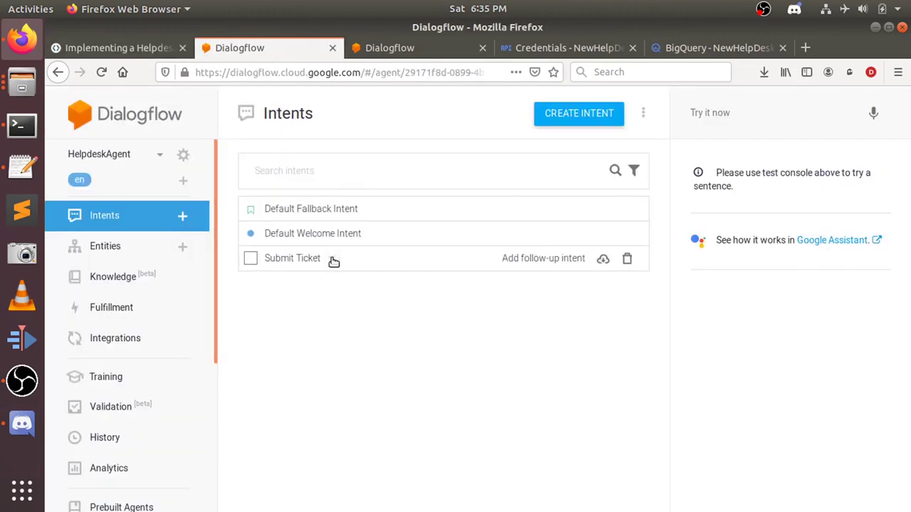
pyautogui.click(331, 260)
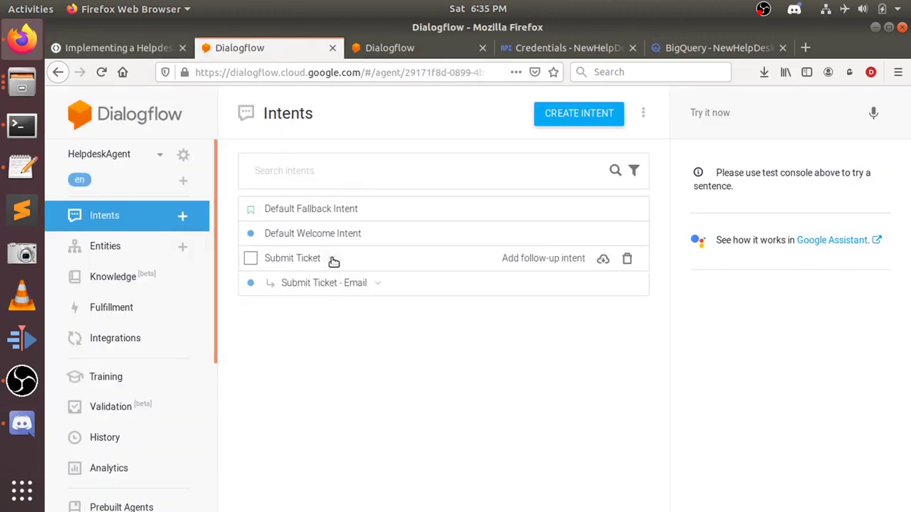
pyautogui.click(380, 283)
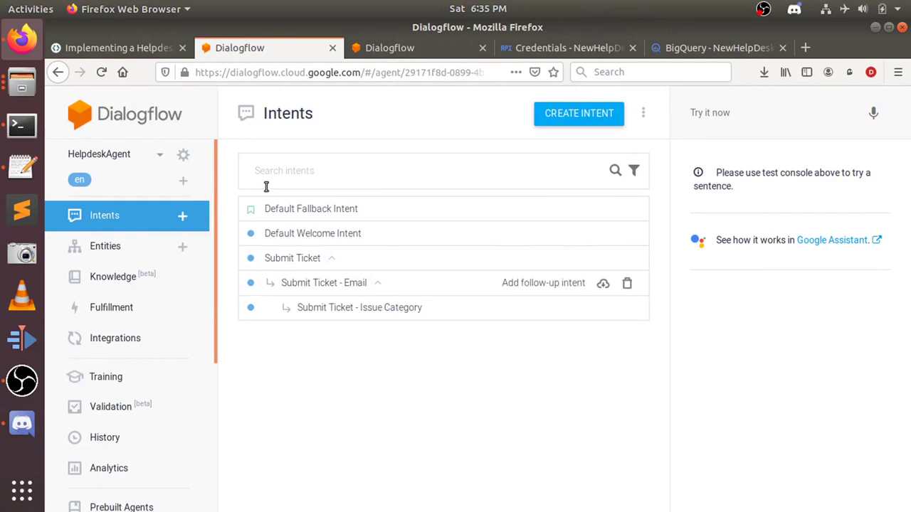
# Check the codelab's entity instructions, and view HelpdeskAgent's system and custom entities in Dialogflow
pyautogui.click(134, 48)
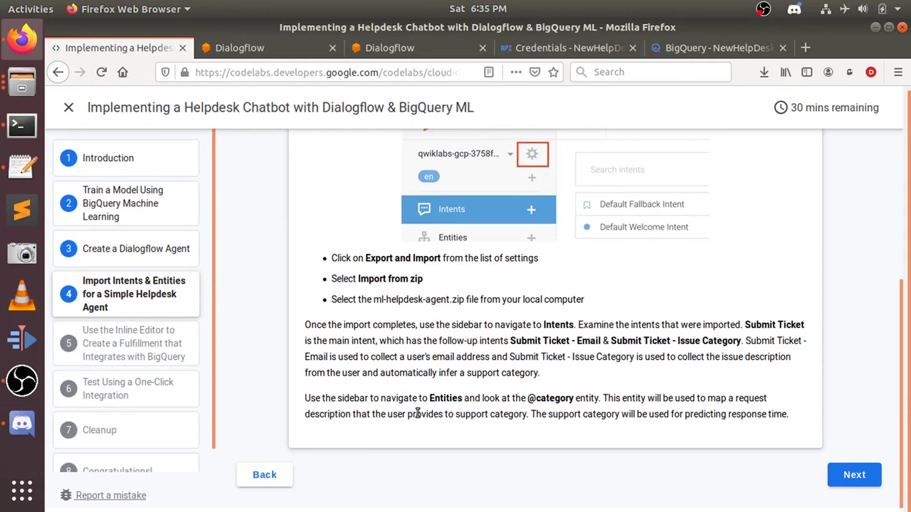
pyautogui.click(268, 56)
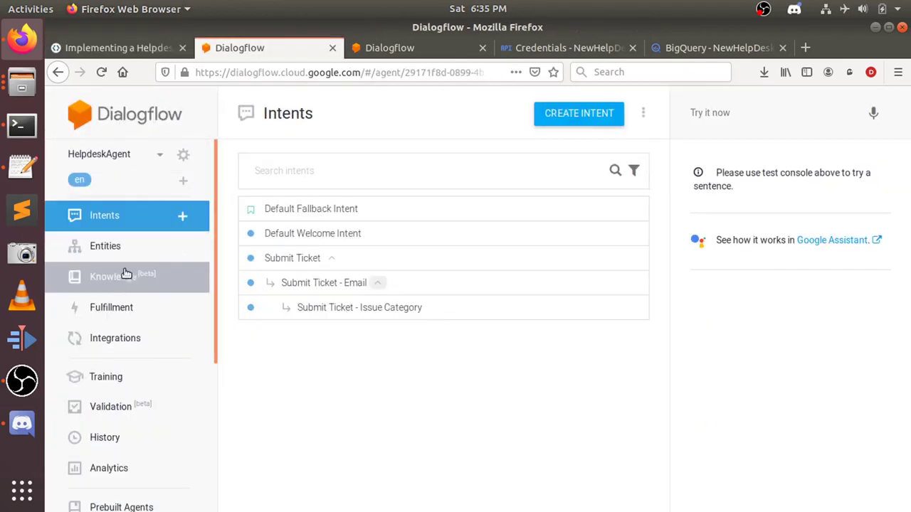
pyautogui.click(114, 247)
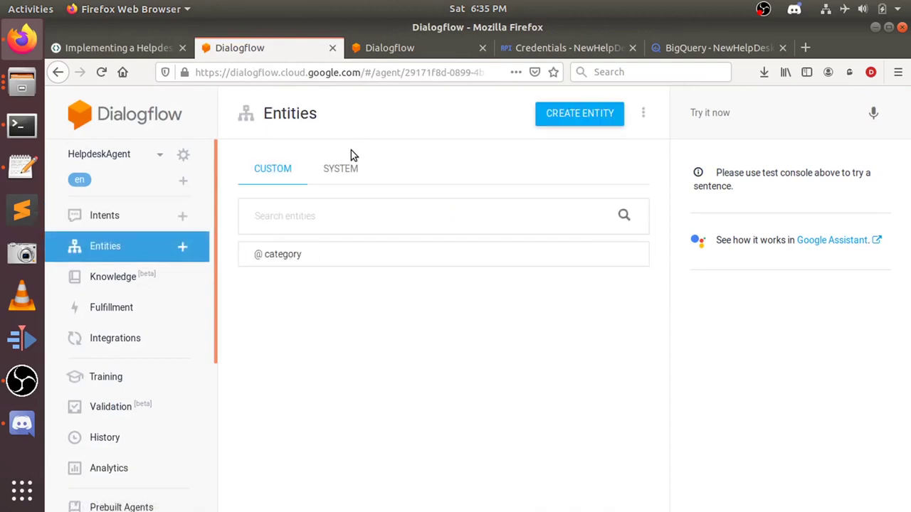
pyautogui.click(343, 181)
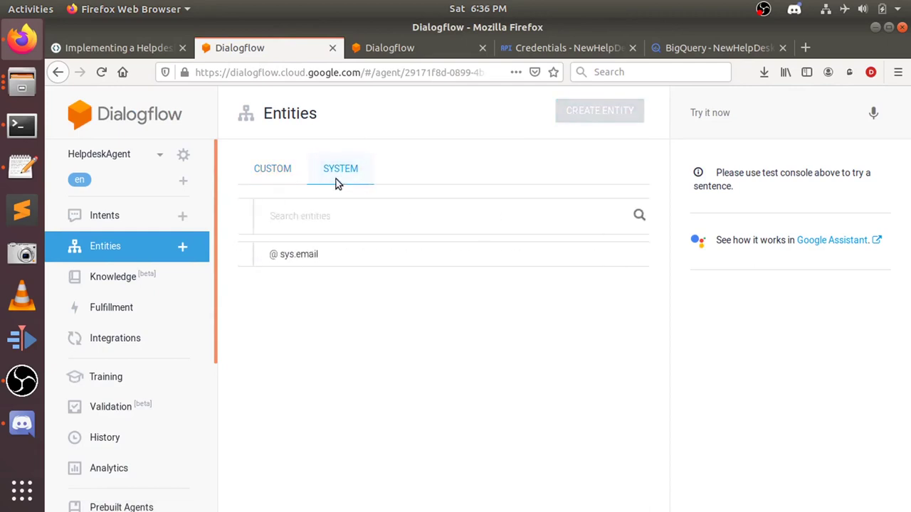
pyautogui.click(283, 175)
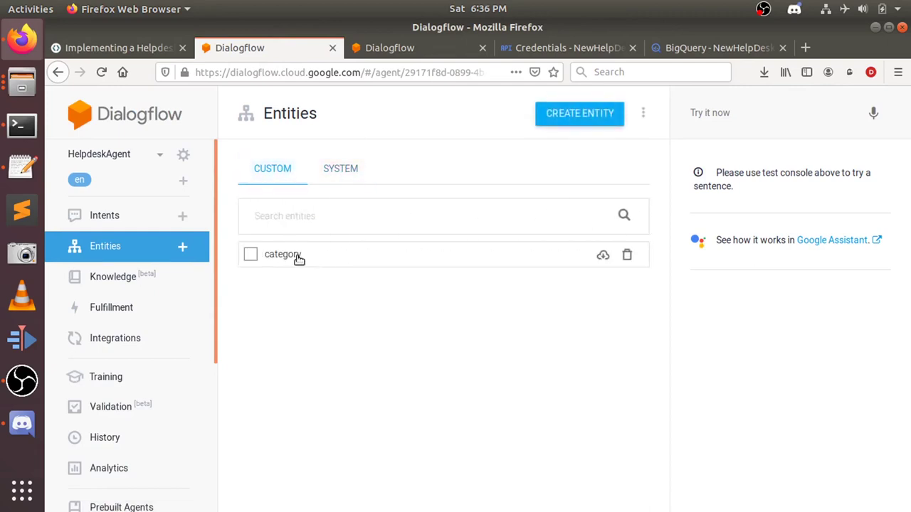
pyautogui.click(131, 53)
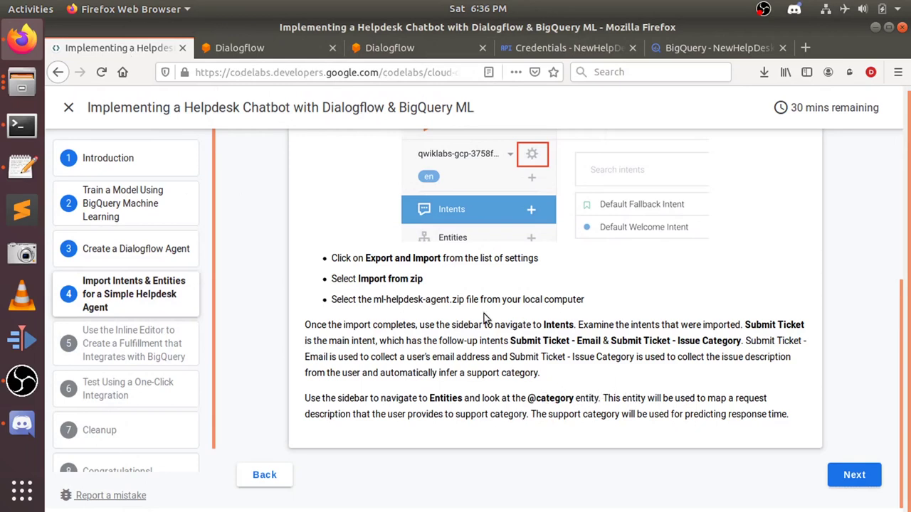
pyautogui.click(262, 50)
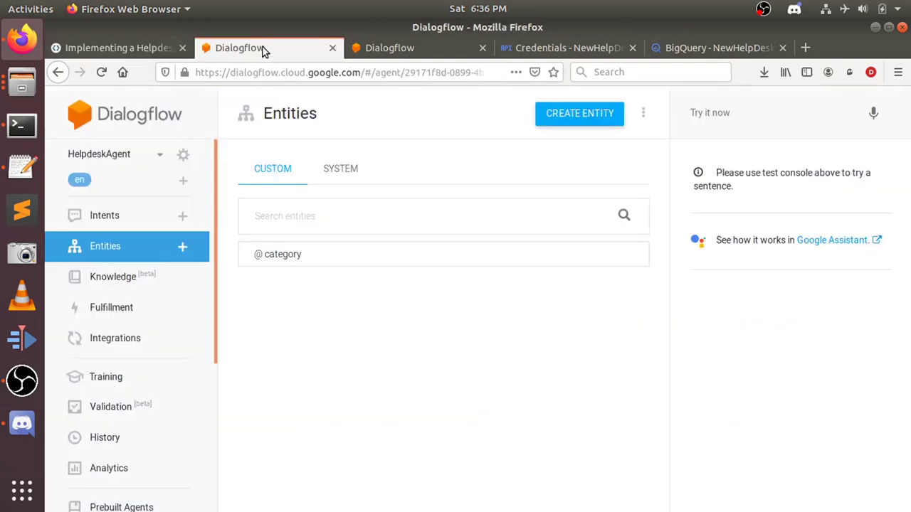
pyautogui.click(274, 257)
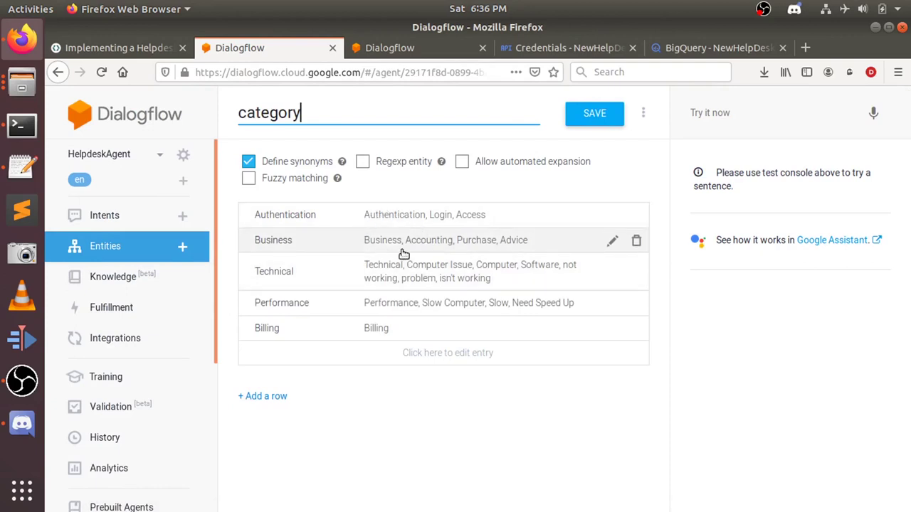
# Return to the codelab, read how the support category is used for predicting response time, and advance to section 5
pyautogui.click(133, 46)
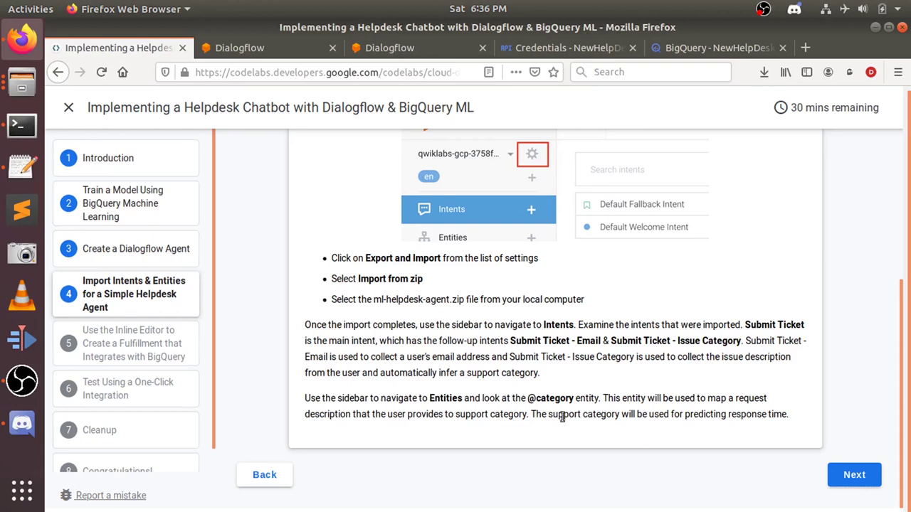
pyautogui.moveTo(564, 418); pyautogui.dragTo(660, 421)
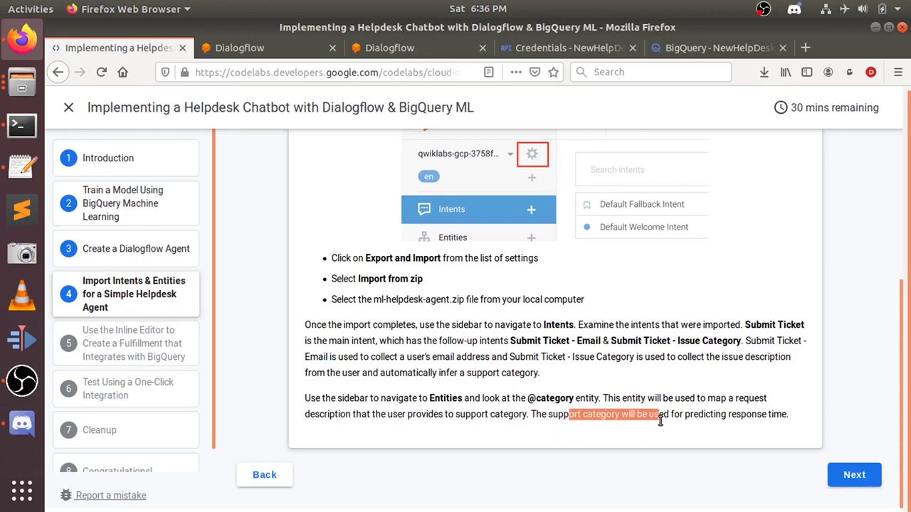
pyautogui.click(660, 421)
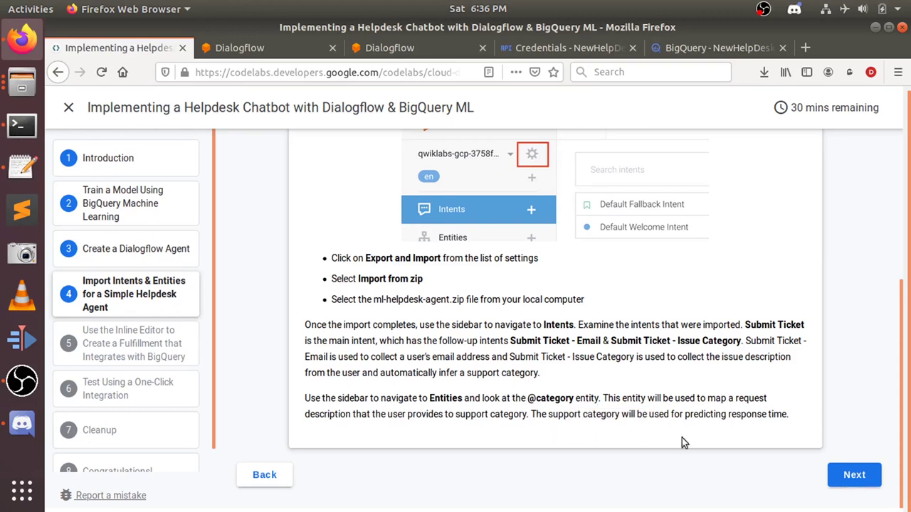
pyautogui.click(850, 473)
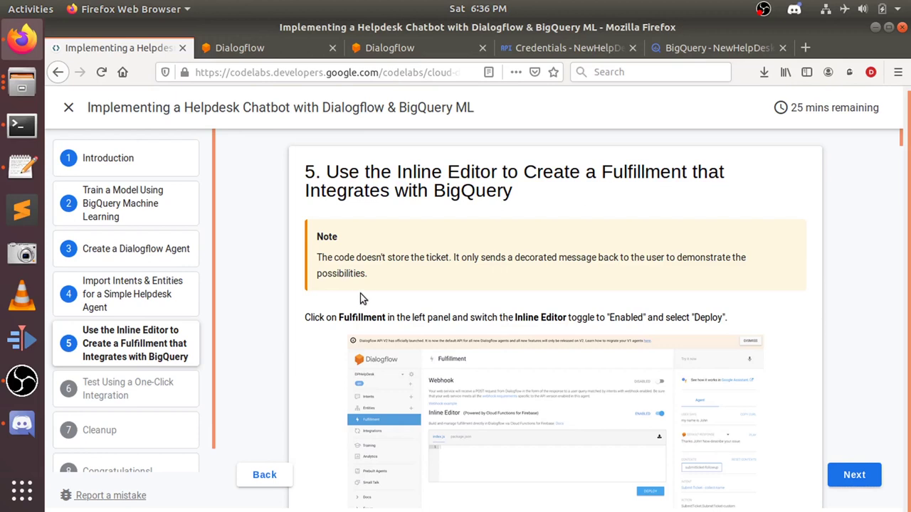
# Open HelpdeskAgent's Fulfillment page in Dialogflow and check the codelab's instructions for enabling and deploying the Inline Editor
pyautogui.click(239, 46)
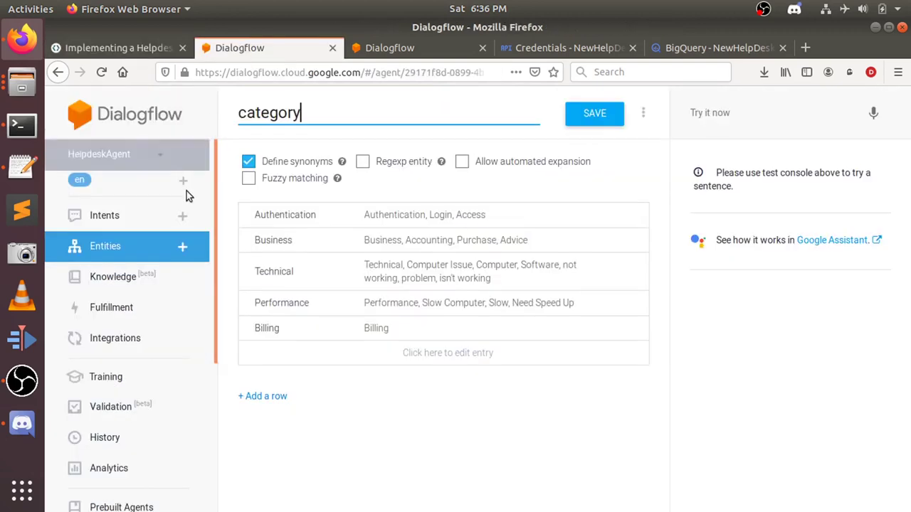
pyautogui.click(152, 315)
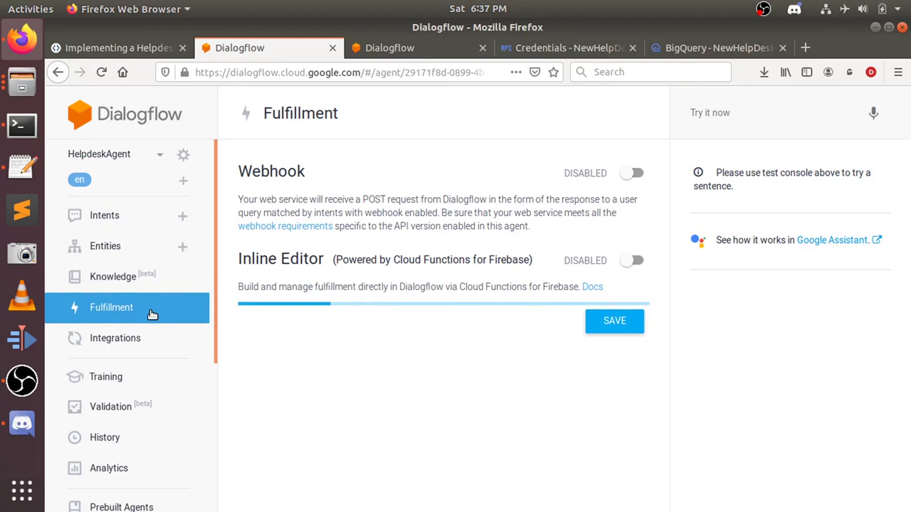
pyautogui.click(142, 50)
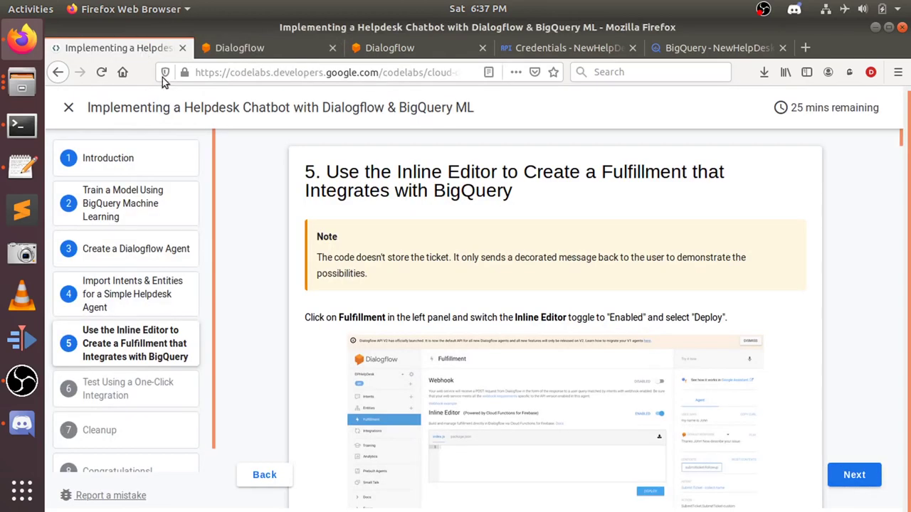
pyautogui.scroll(-1, 543, 395)
pyautogui.scroll(-1, 543, 394)
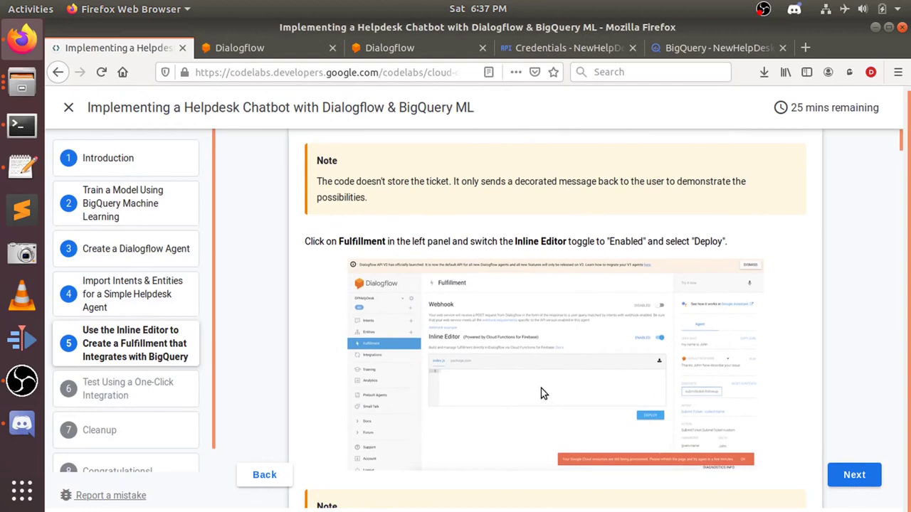
# Try to enable the Inline Editor on HelpdeskAgent's Fulfillment page in Dialogflow
pyautogui.click(274, 48)
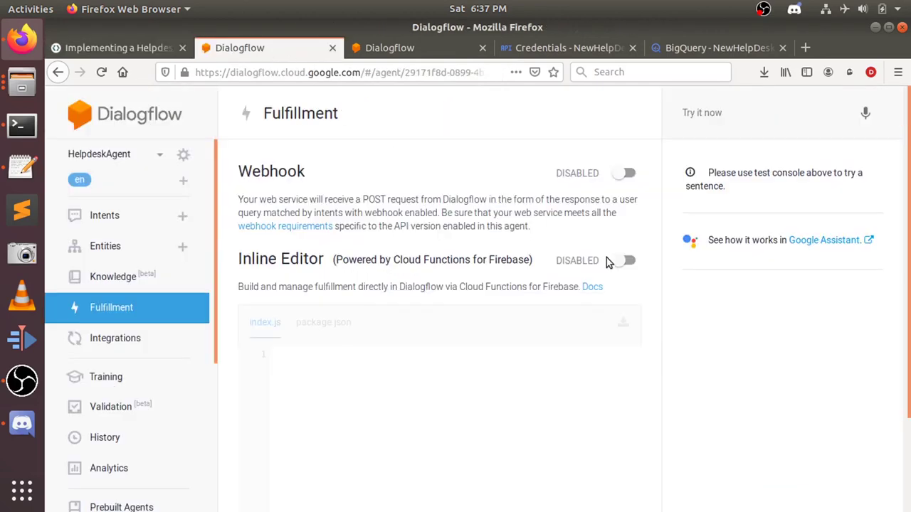
pyautogui.click(627, 261)
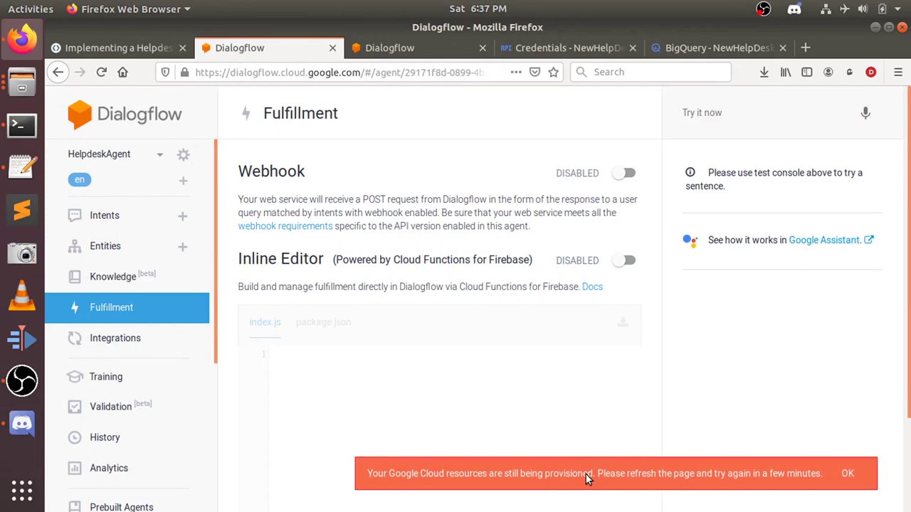
pyautogui.click(847, 475)
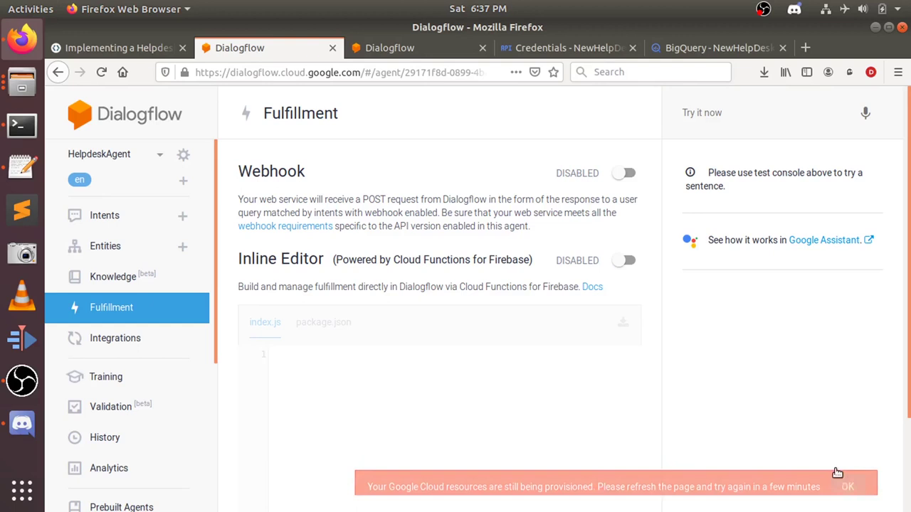
pyautogui.click(616, 262)
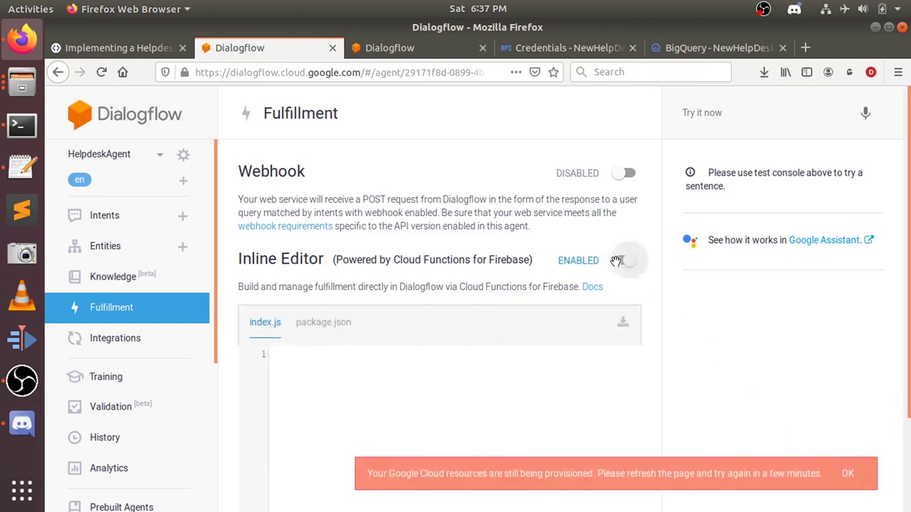
# Reload the Dialogflow Fulfillment page and enable the Inline Editor
pyautogui.click(101, 72)
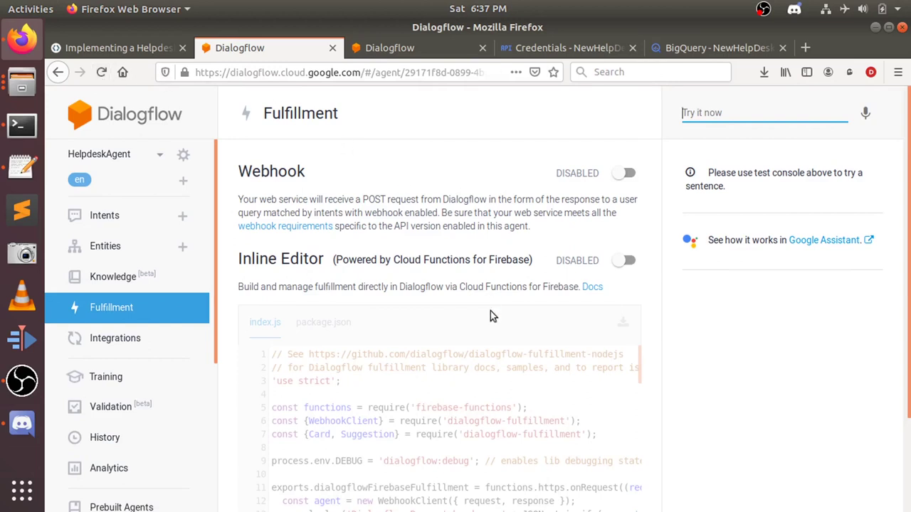
pyautogui.scroll(-3, 490, 316)
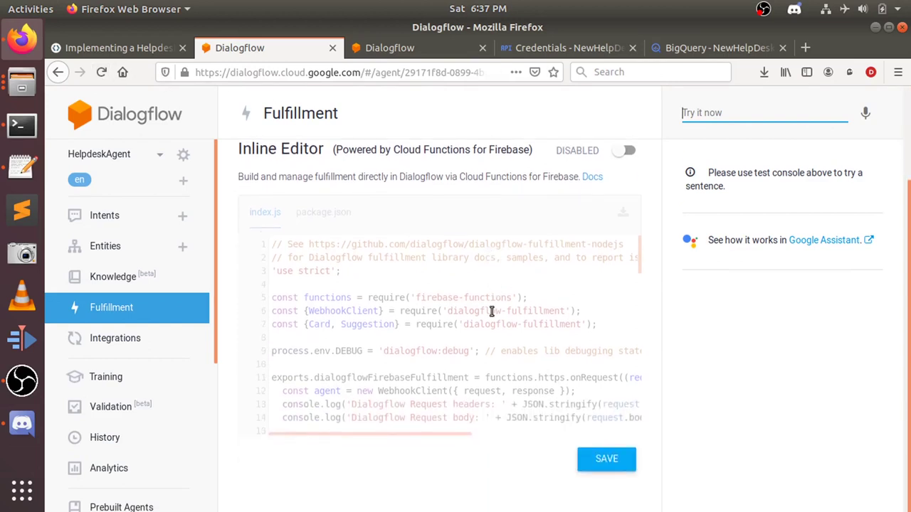
pyautogui.click(623, 151)
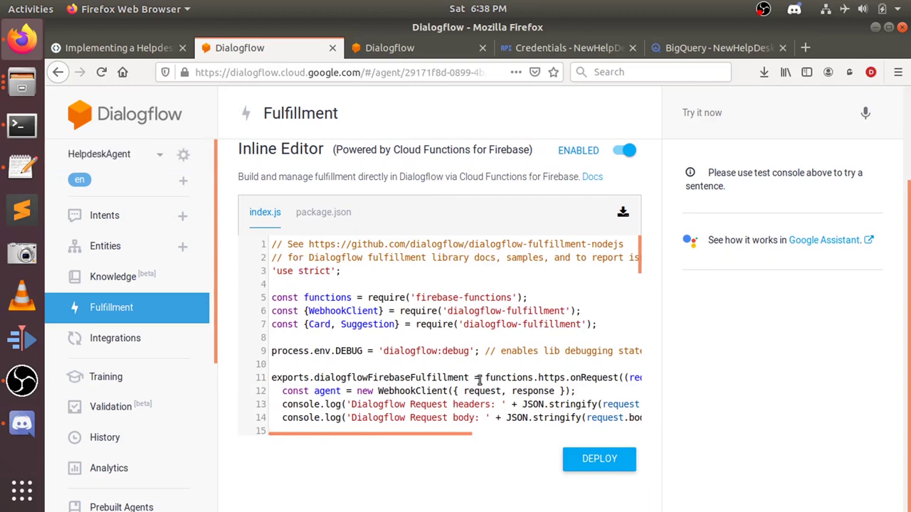
# Examine the default index.js code in the Inline Editor, from the welcome and fallback functions down to the intent map
pyautogui.moveTo(458, 436); pyautogui.dragTo(434, 435)
pyautogui.scroll(-2, 469, 384)
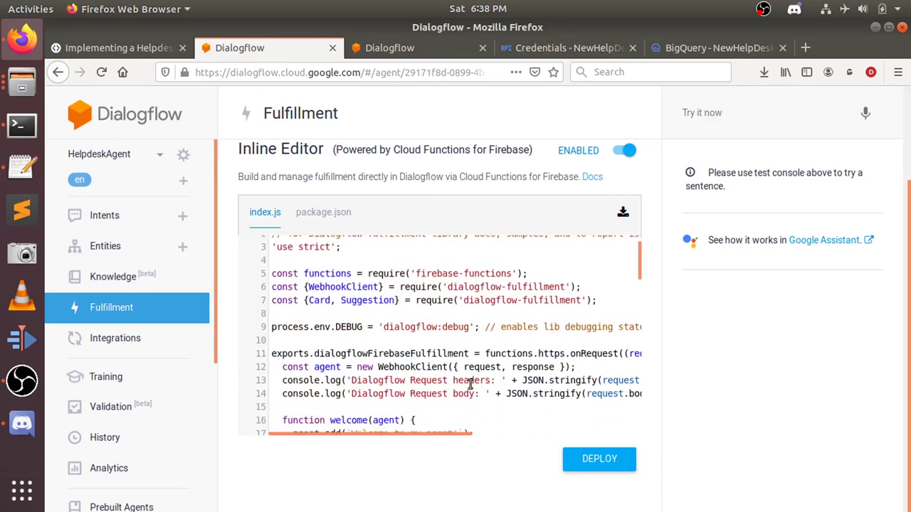
pyautogui.scroll(-2, 470, 384)
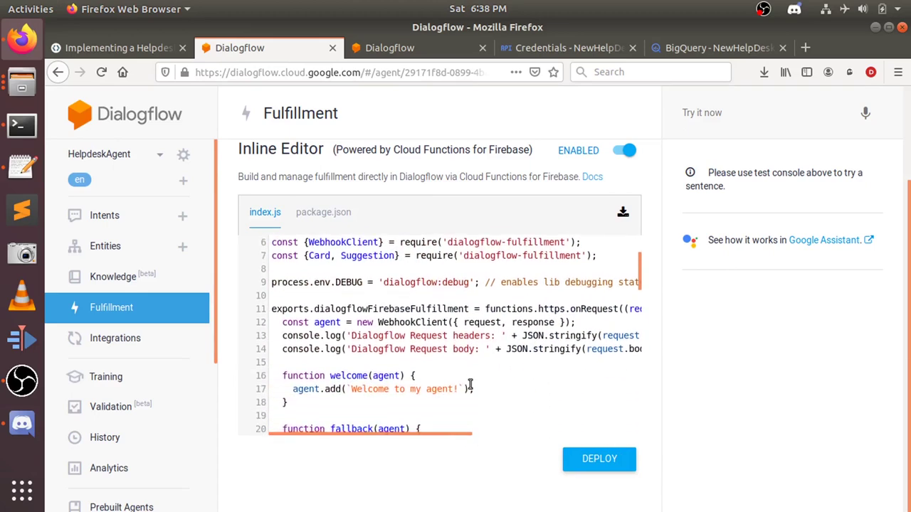
pyautogui.scroll(-3, 470, 386)
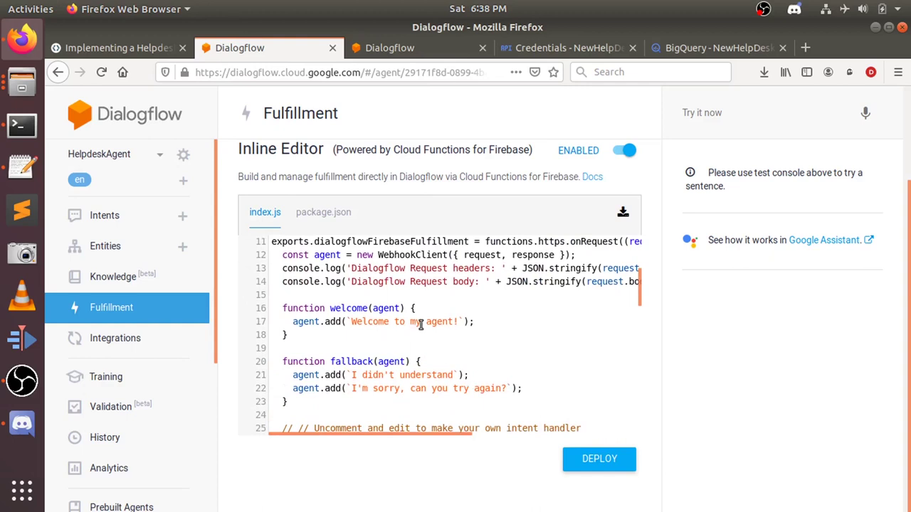
pyautogui.scroll(2, 422, 324)
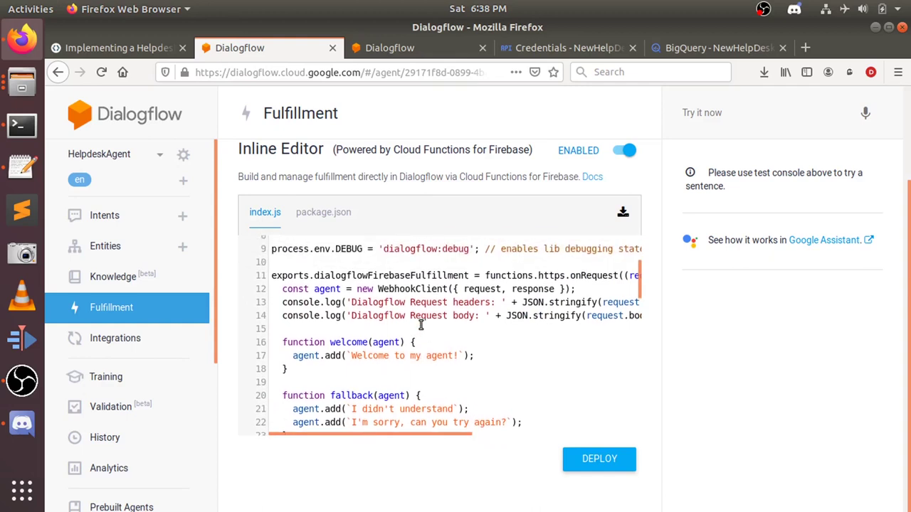
pyautogui.scroll(-2, 421, 324)
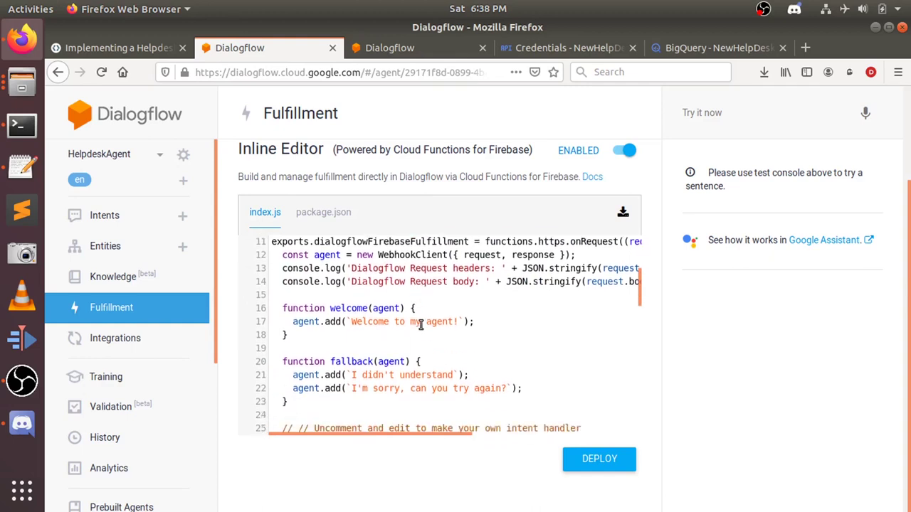
pyautogui.scroll(-3, 421, 324)
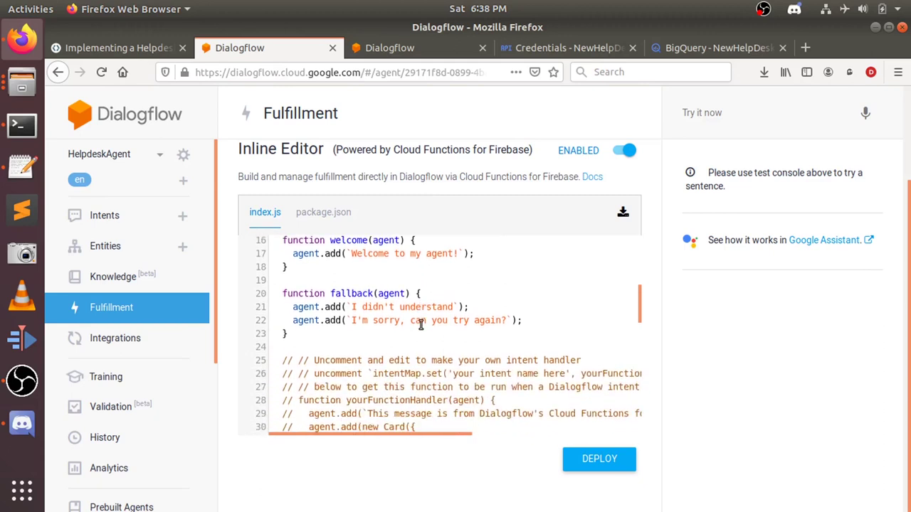
pyautogui.scroll(-5, 421, 324)
pyautogui.scroll(-3, 421, 324)
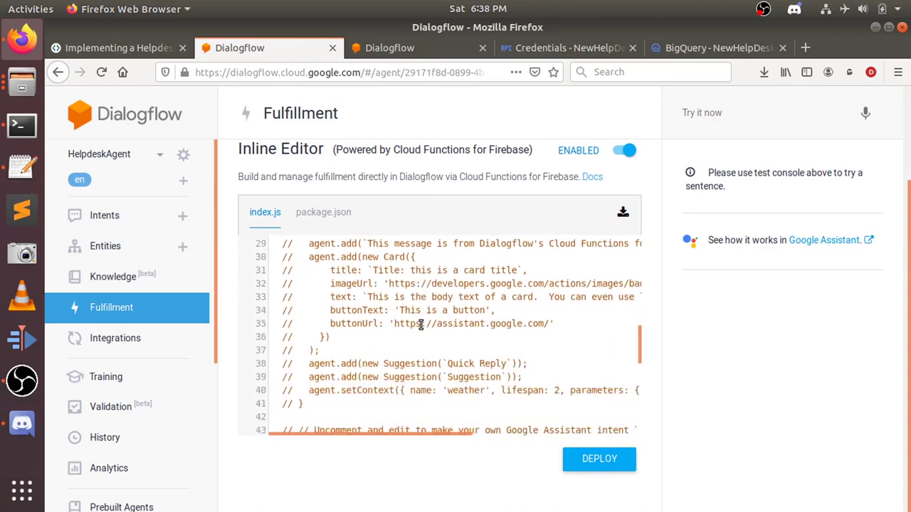
pyautogui.scroll(-10, 421, 324)
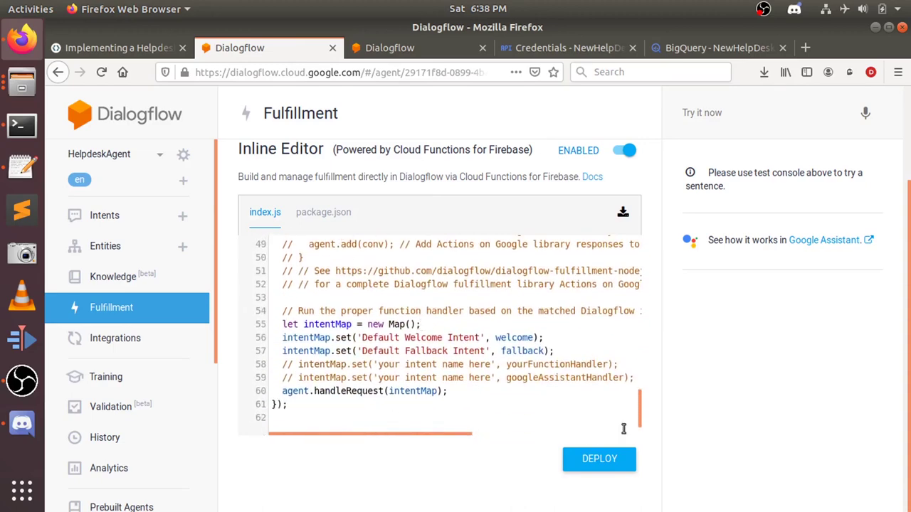
# Deploy the default fulfillment code from the Inline Editor and dismiss the deployment notices
pyautogui.click(598, 466)
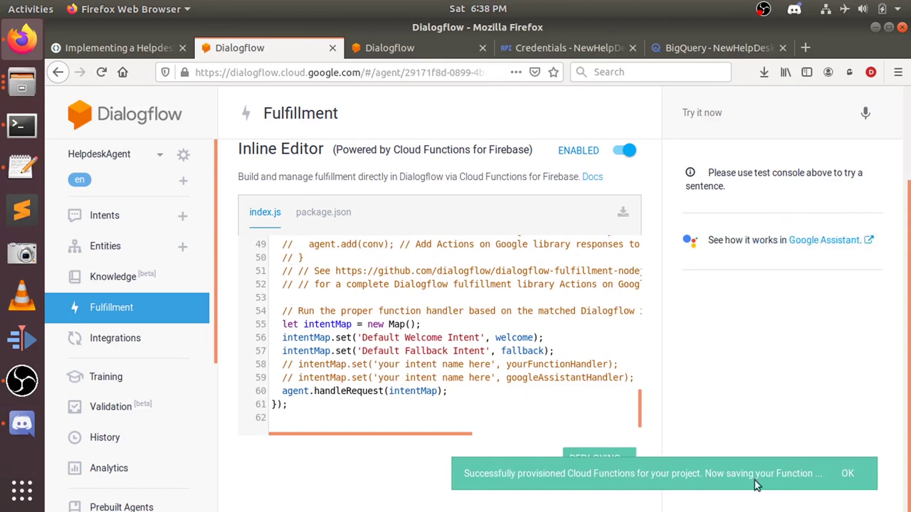
pyautogui.click(852, 484)
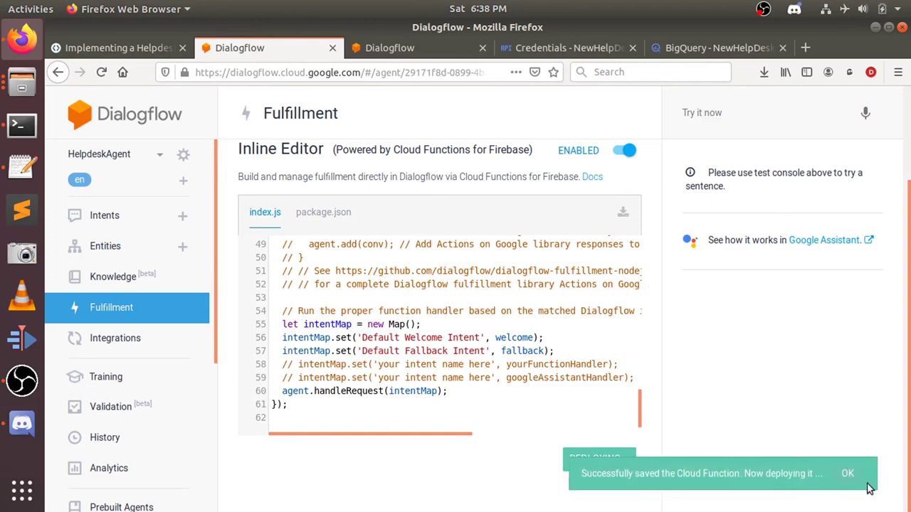
pyautogui.click(848, 474)
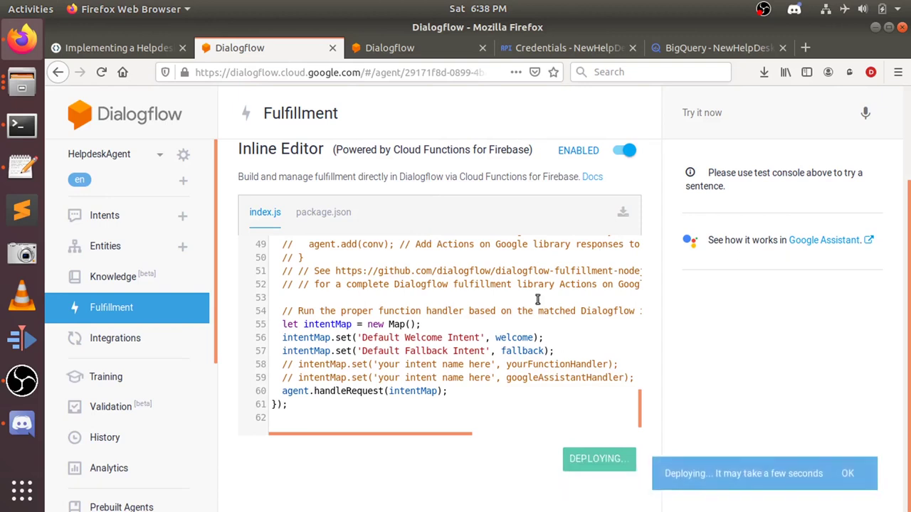
pyautogui.click(847, 475)
# Read the codelab's section 5 instructions on replacing the index.js code and setting the project ID in BIGQUERY_CLIENT, and examine the sample code
pyautogui.click(147, 47)
pyautogui.scroll(-5, 713, 381)
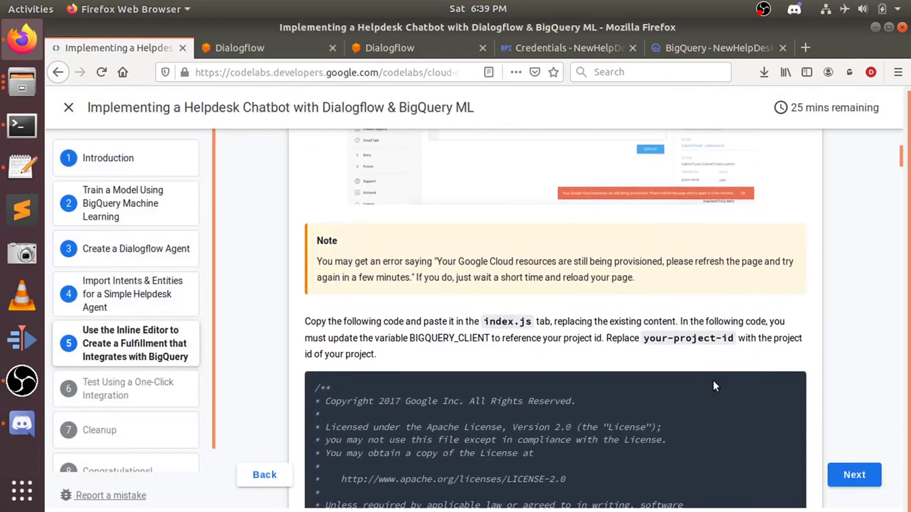
pyautogui.scroll(-1, 713, 385)
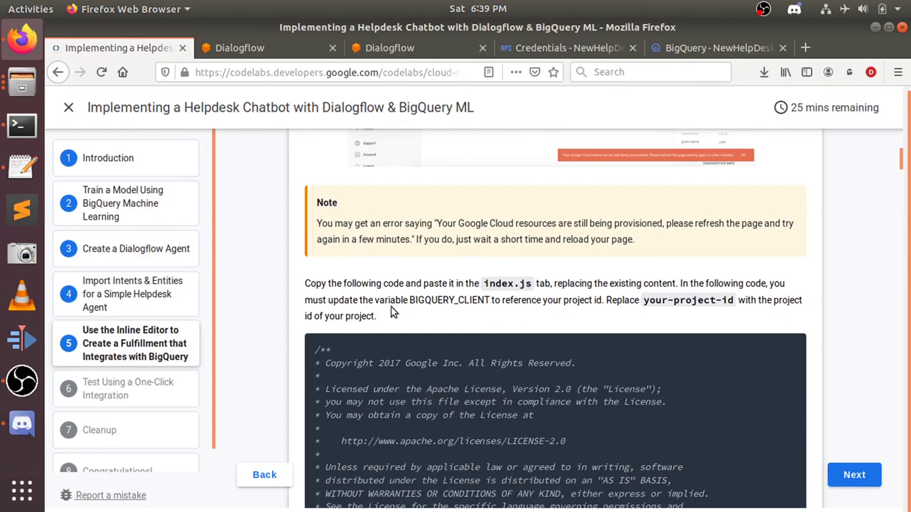
pyautogui.scroll(8, 394, 313)
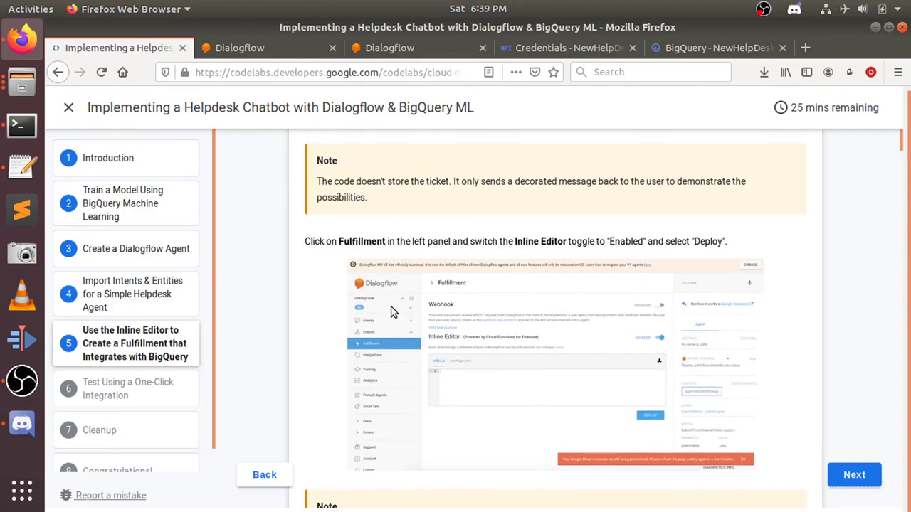
pyautogui.scroll(-4, 390, 312)
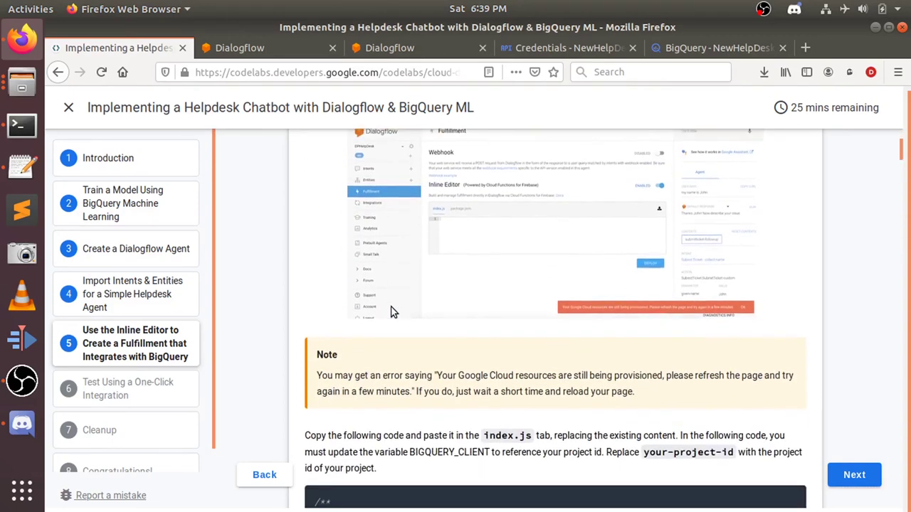
pyautogui.scroll(-1, 392, 312)
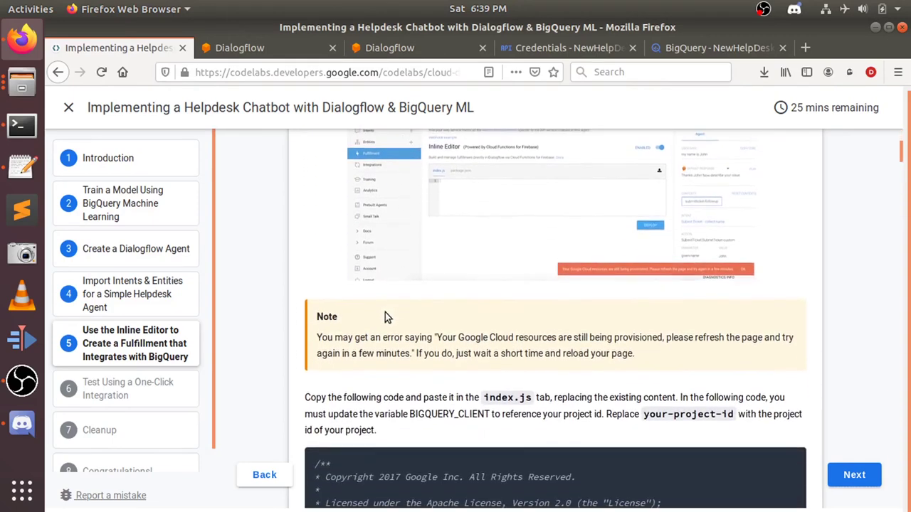
pyautogui.scroll(-2, 408, 340)
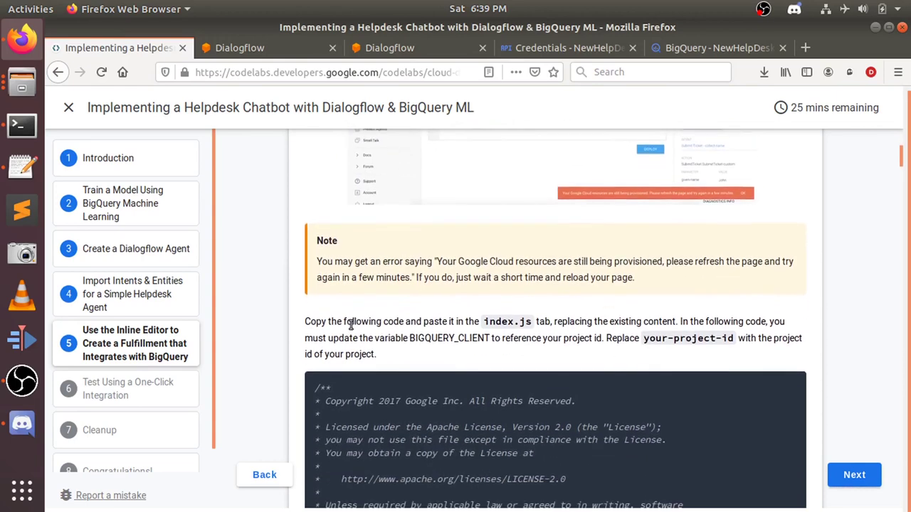
pyautogui.scroll(-2, 350, 325)
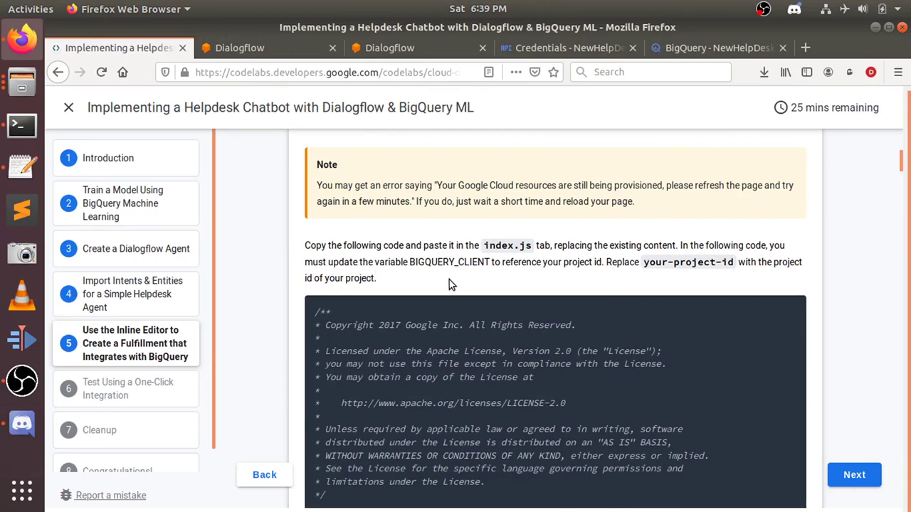
pyautogui.moveTo(437, 262); pyautogui.dragTo(467, 262)
pyautogui.scroll(-3, 577, 253)
pyautogui.scroll(-3, 576, 252)
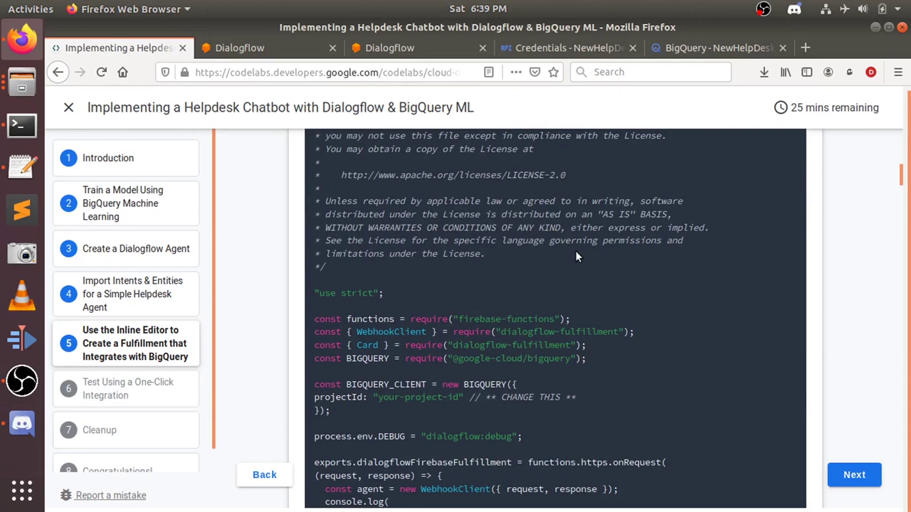
pyautogui.scroll(2, 576, 256)
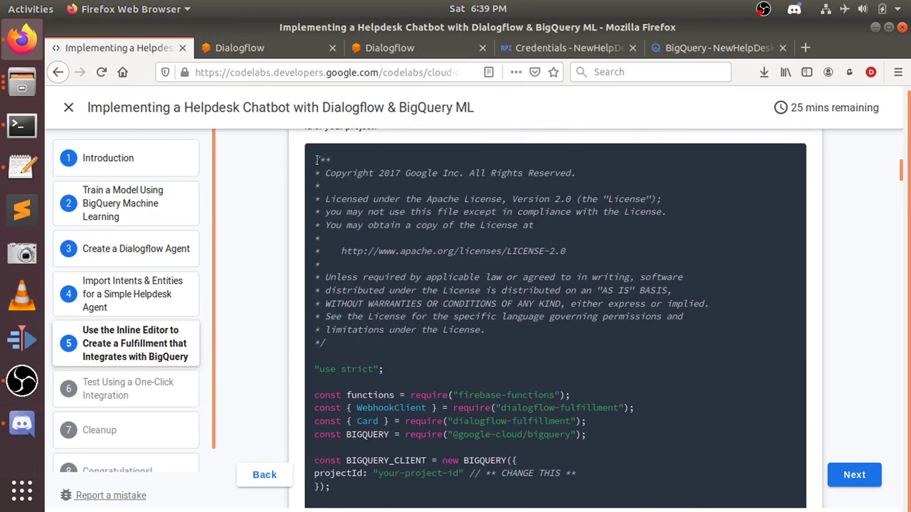
# Copy the codelab's complete sample index.js code, from the license comment to the end of the intent map
pyautogui.moveTo(316, 160); pyautogui.dragTo(411, 471)
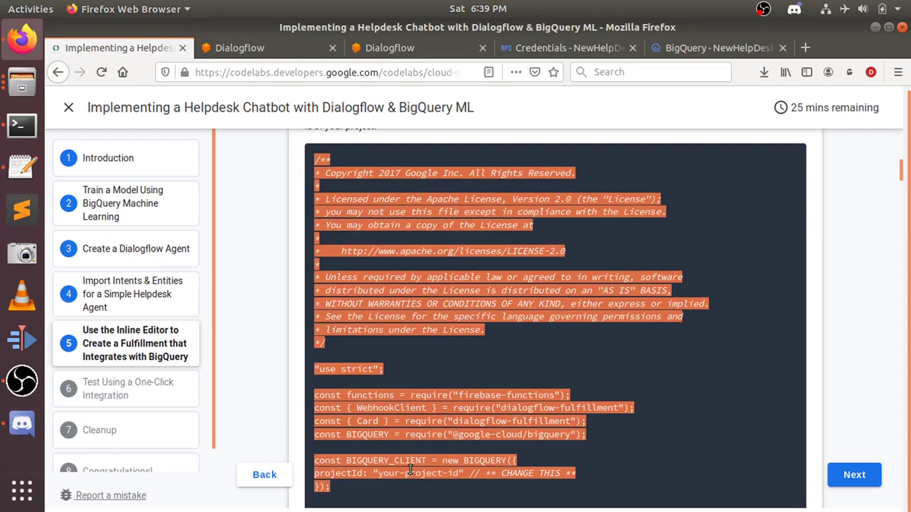
pyautogui.scroll(-5, 847, 450)
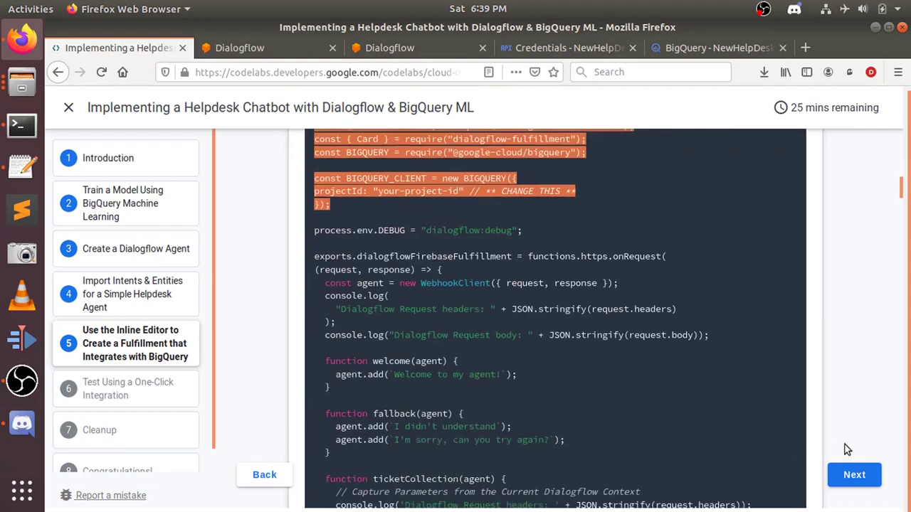
pyautogui.scroll(-1, 847, 450)
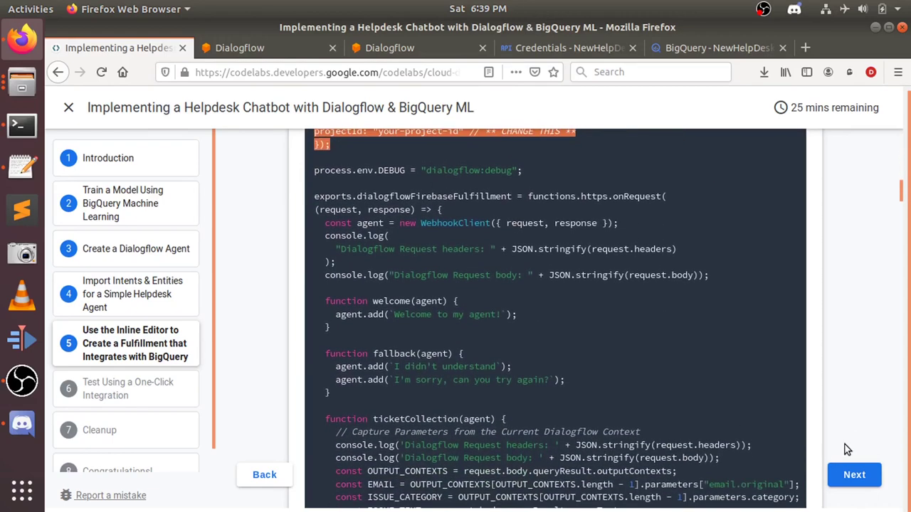
pyautogui.moveTo(847, 450); pyautogui.dragTo(842, 434)
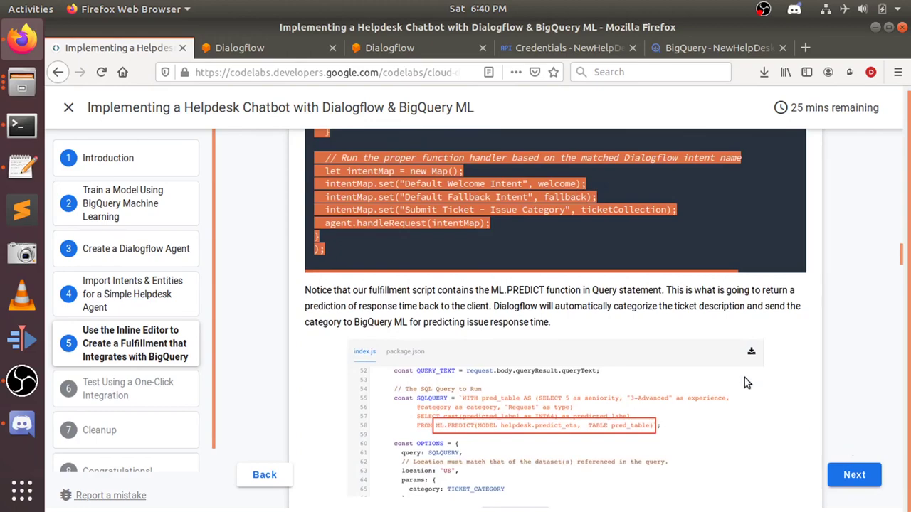
pyautogui.scroll(3, 666, 327)
pyautogui.scroll(15, 666, 327)
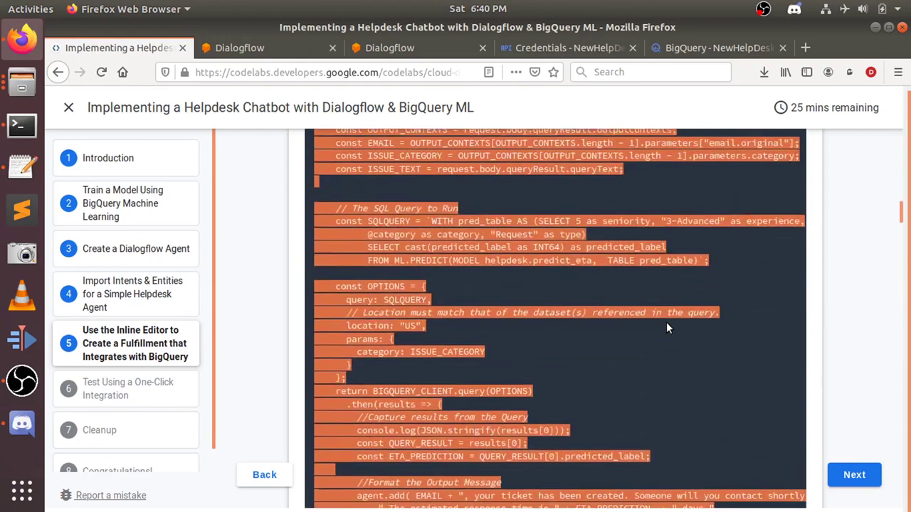
pyautogui.scroll(8, 669, 326)
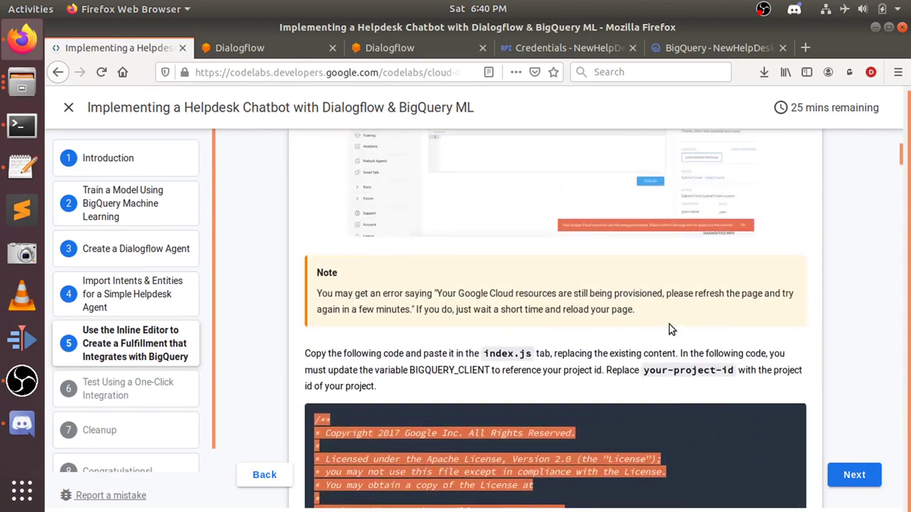
# Read the codelab's index.js replacement instructions, its sample code, the ML.PREDICT note and the start of the package.json section
pyautogui.click(556, 371)
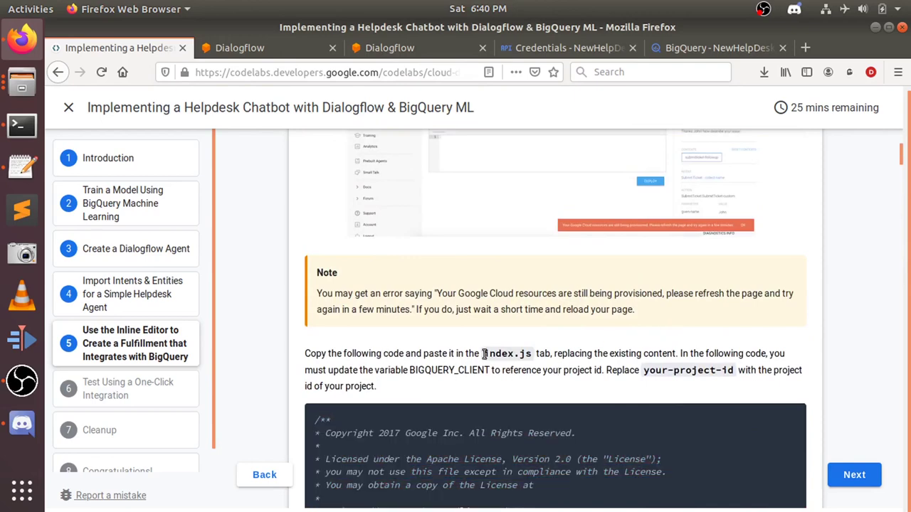
pyautogui.moveTo(484, 353); pyautogui.dragTo(553, 351)
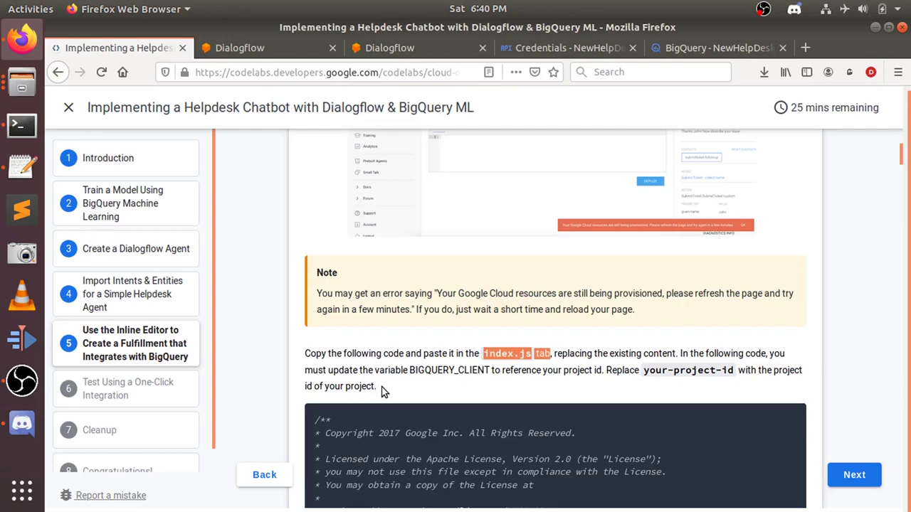
pyautogui.scroll(-8, 382, 391)
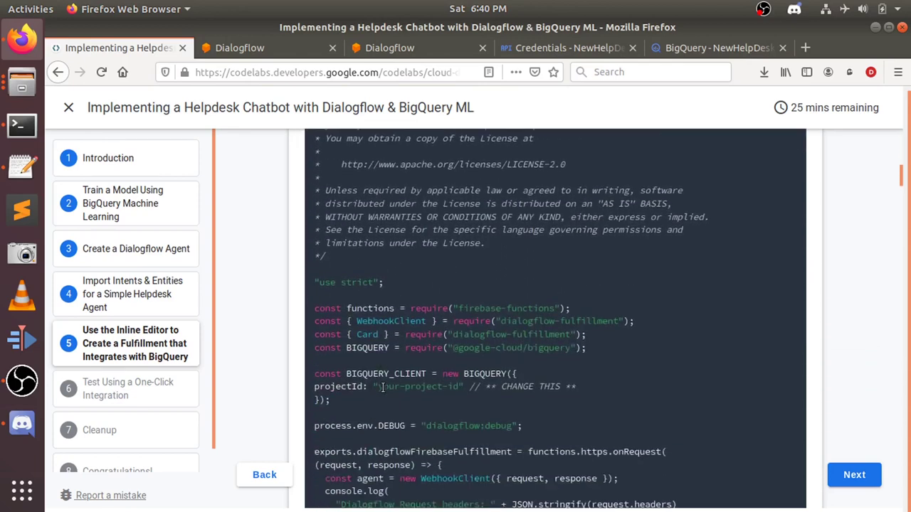
pyautogui.scroll(-2, 382, 388)
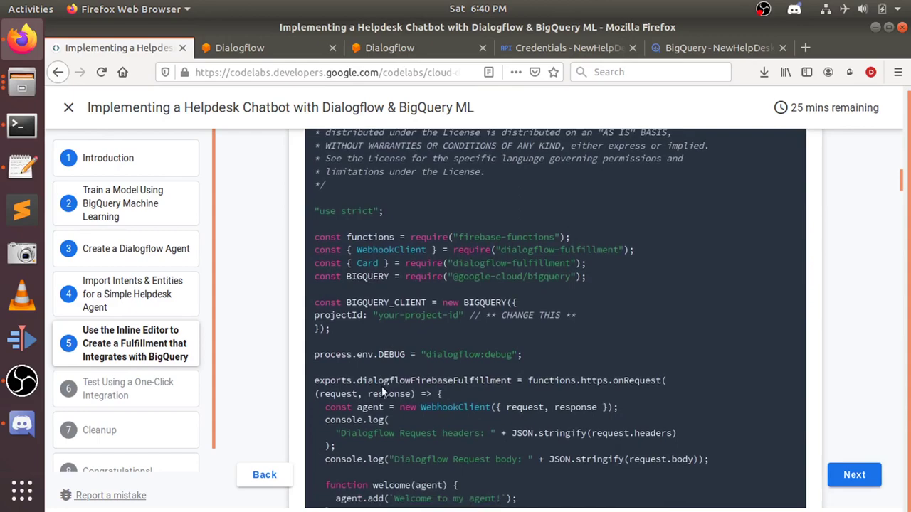
pyautogui.scroll(-4, 412, 320)
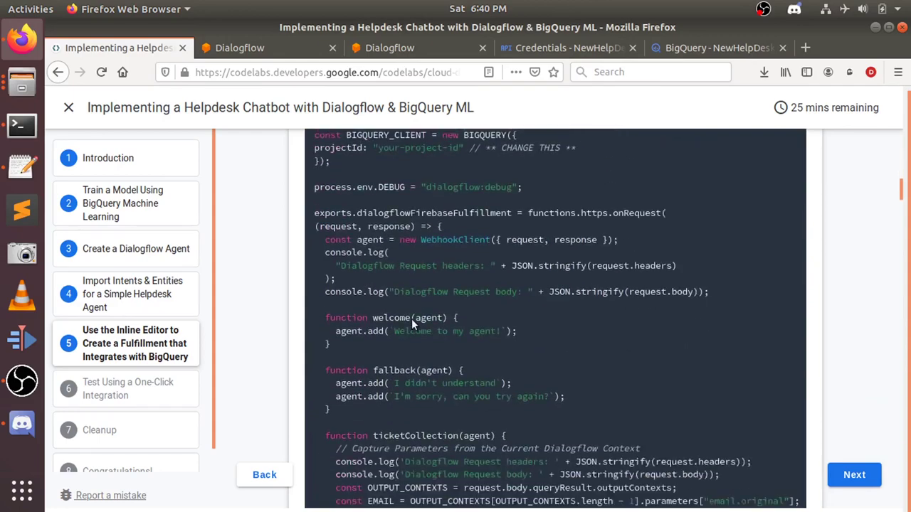
pyautogui.scroll(-20, 411, 322)
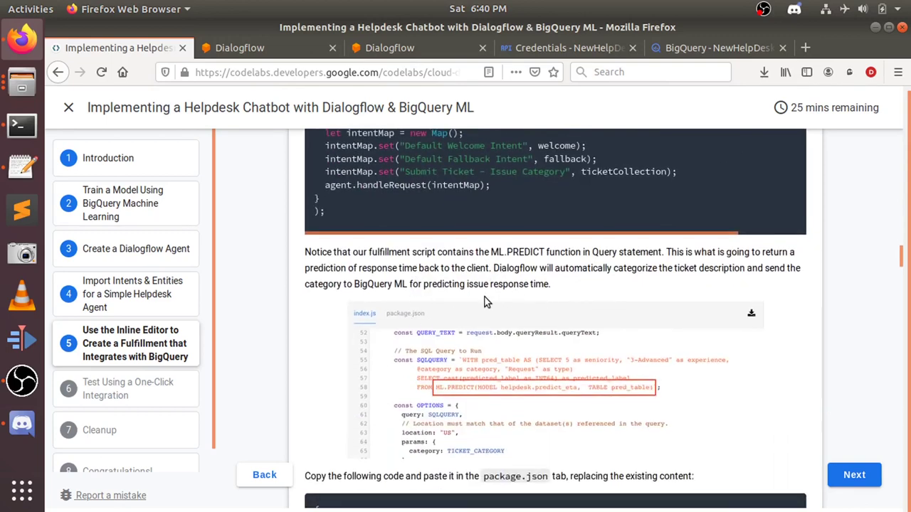
pyautogui.scroll(-4, 516, 288)
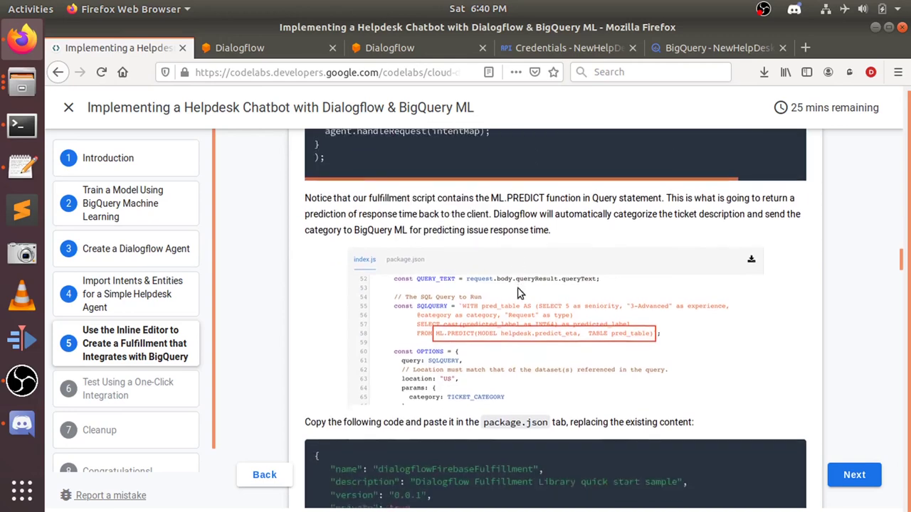
pyautogui.scroll(5, 518, 294)
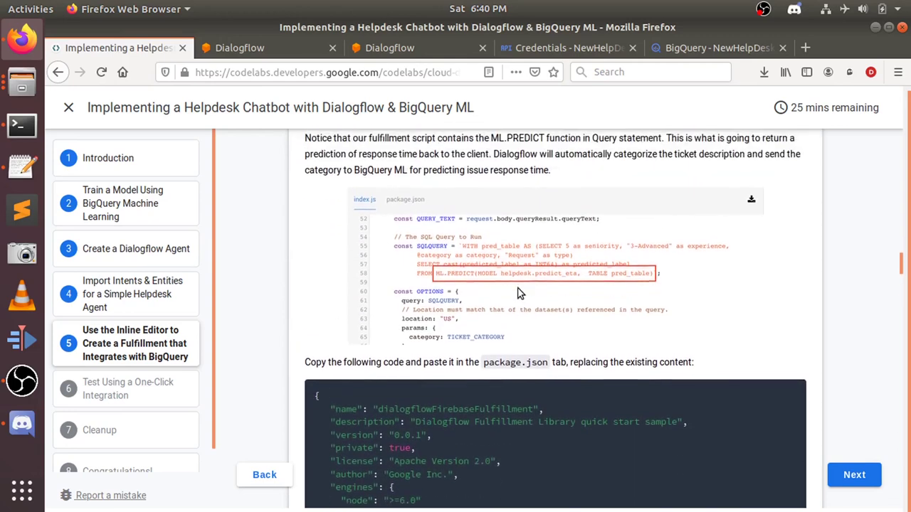
# In Dialogflow's Inline Editor, dismiss the deployment notice and replace all of index.js with the copied codelab code
pyautogui.click(242, 47)
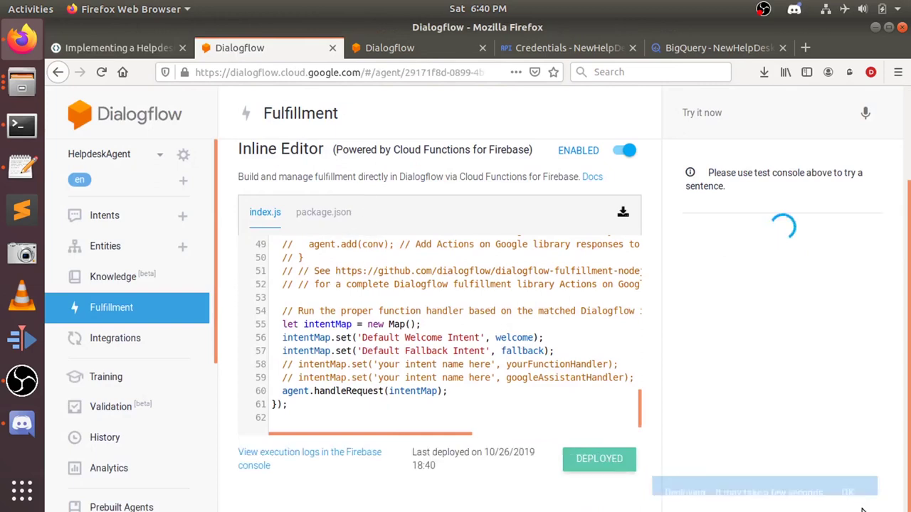
pyautogui.click(848, 475)
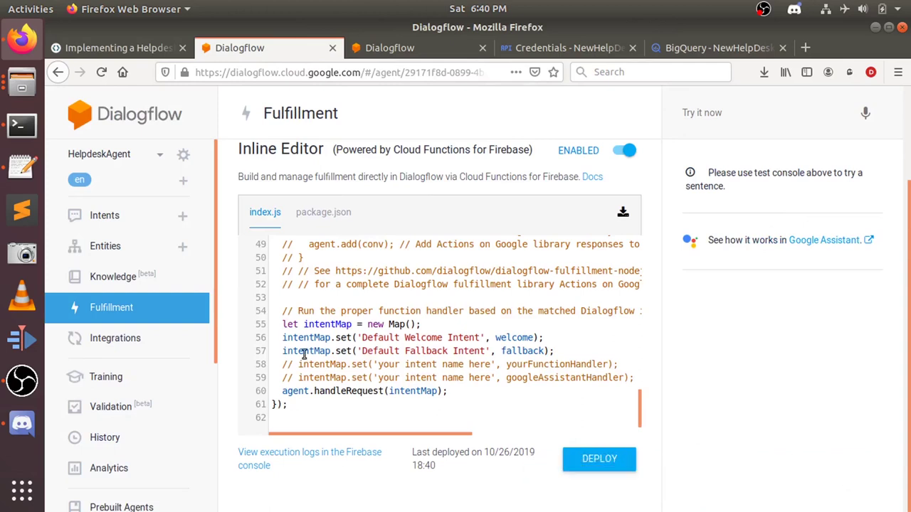
pyautogui.click(378, 351)
pyautogui.scroll(10, 381, 354)
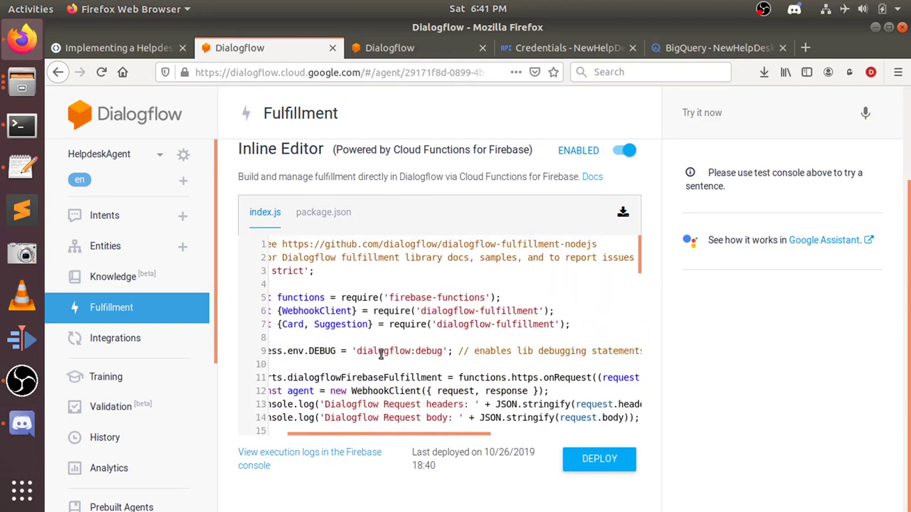
pyautogui.hotkey('ctrl', 'a')
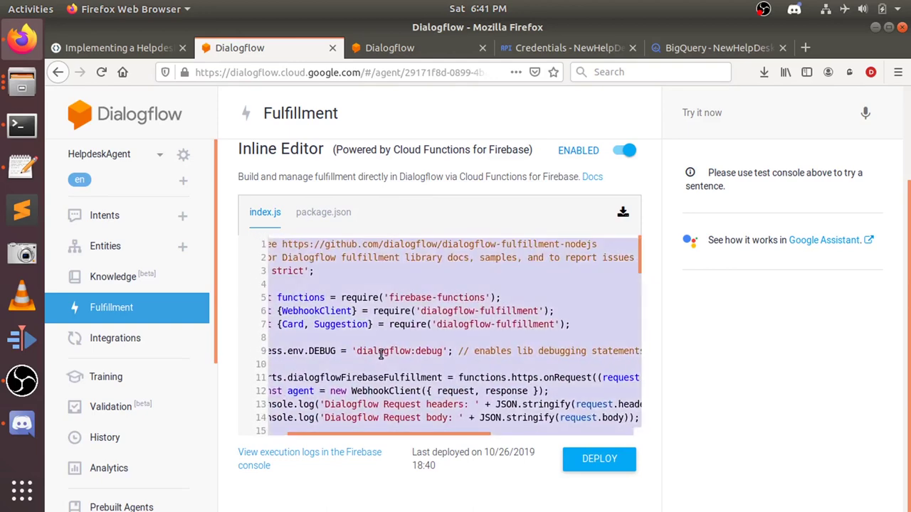
pyautogui.hotkey('ctrl', 'v')
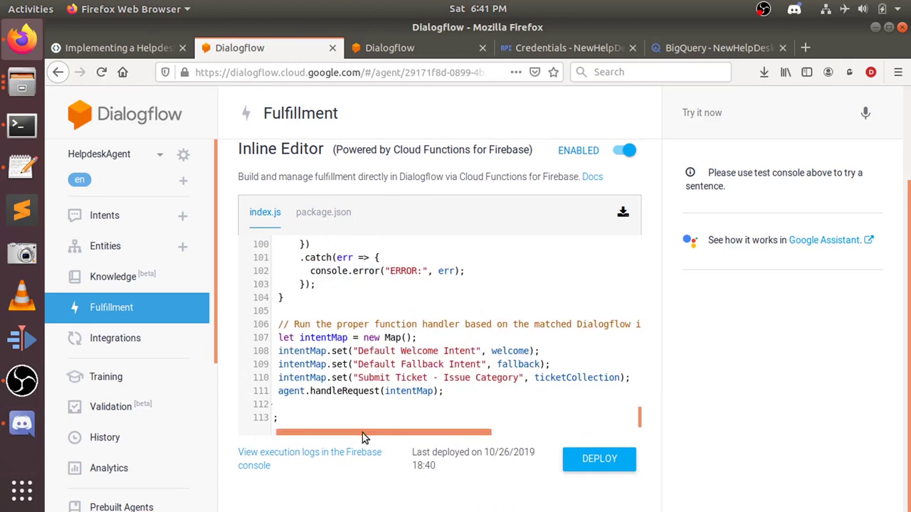
# Examine the pasted index.js code from its beginning and locate the projectId placeholder in BIGQUERY_CLIENT
pyautogui.moveTo(362, 433); pyautogui.dragTo(311, 440)
pyautogui.scroll(20, 348, 281)
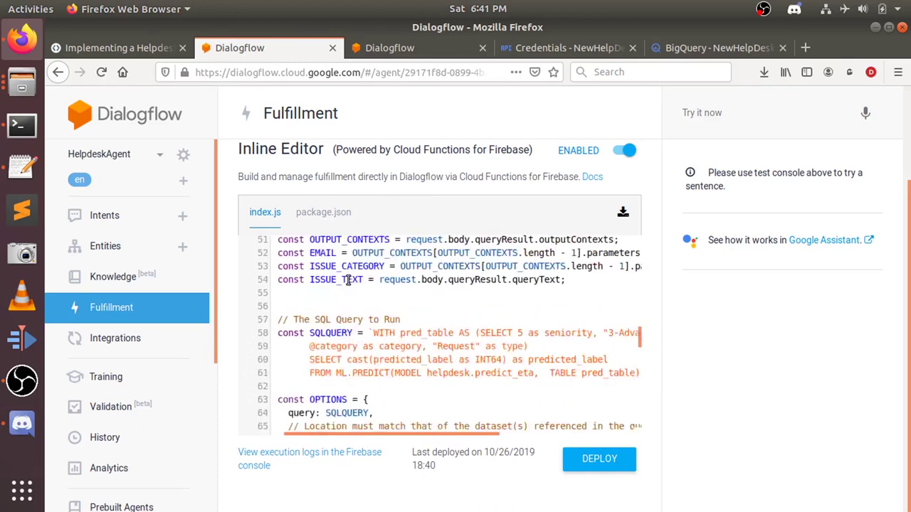
pyautogui.scroll(10, 348, 280)
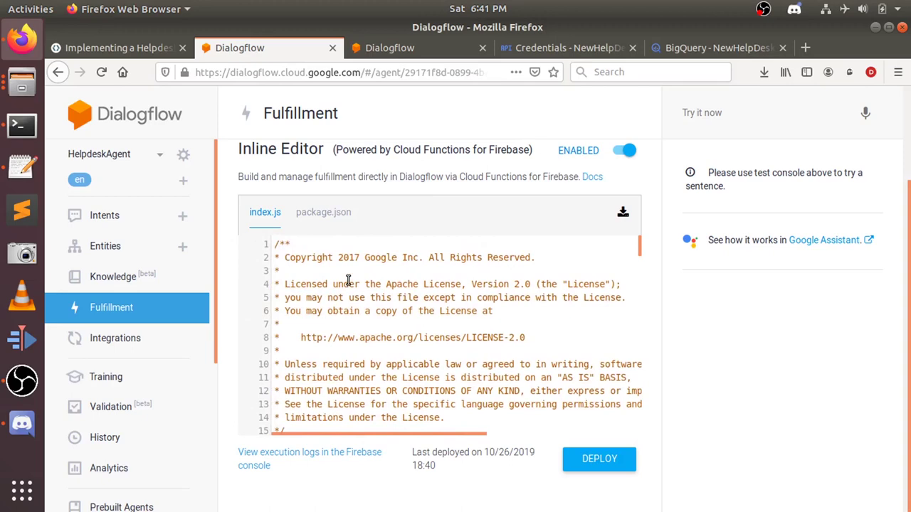
pyautogui.scroll(-7, 348, 285)
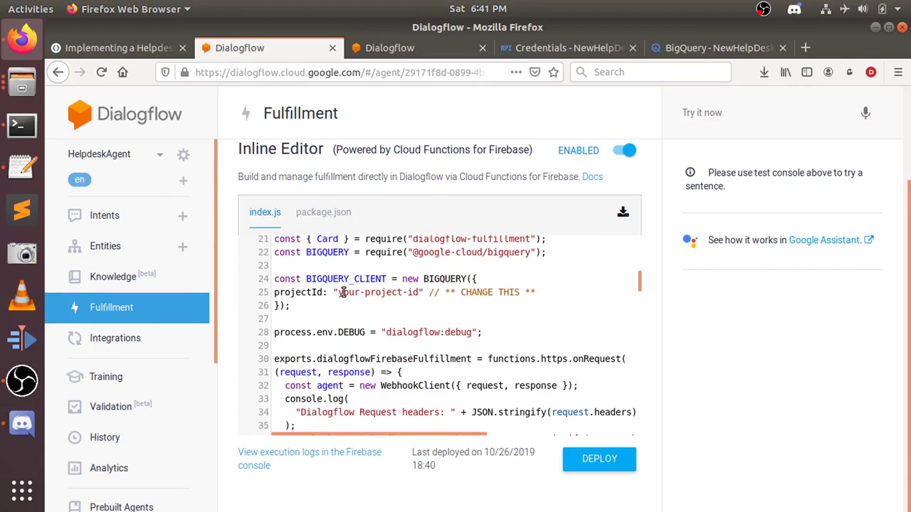
pyautogui.scroll(-4, 170, 410)
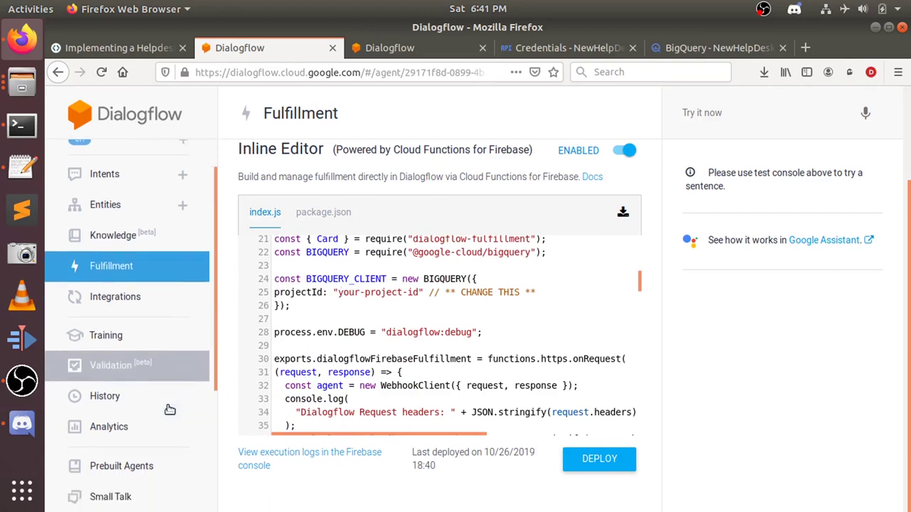
pyautogui.scroll(4, 169, 409)
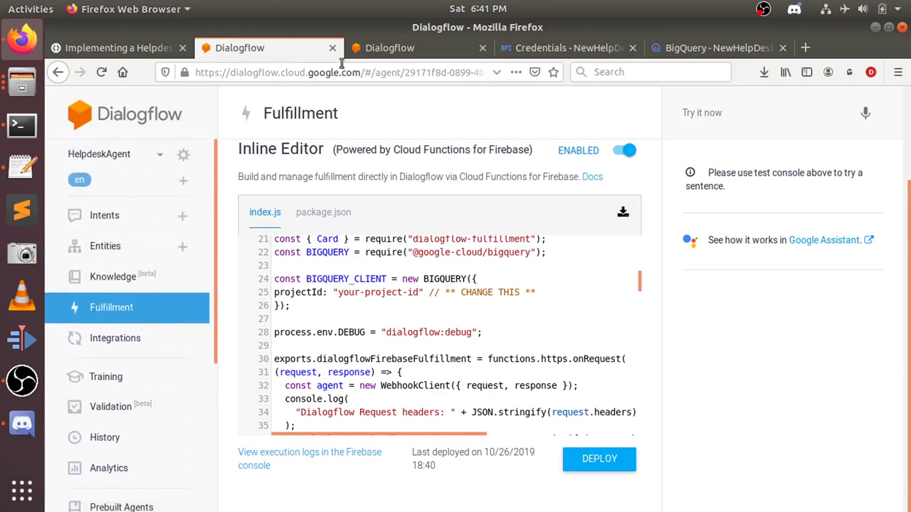
# Switch to the BigQuery console, open the newhelpdeskagent project and copy its project ID
pyautogui.click(373, 55)
pyautogui.click(615, 51)
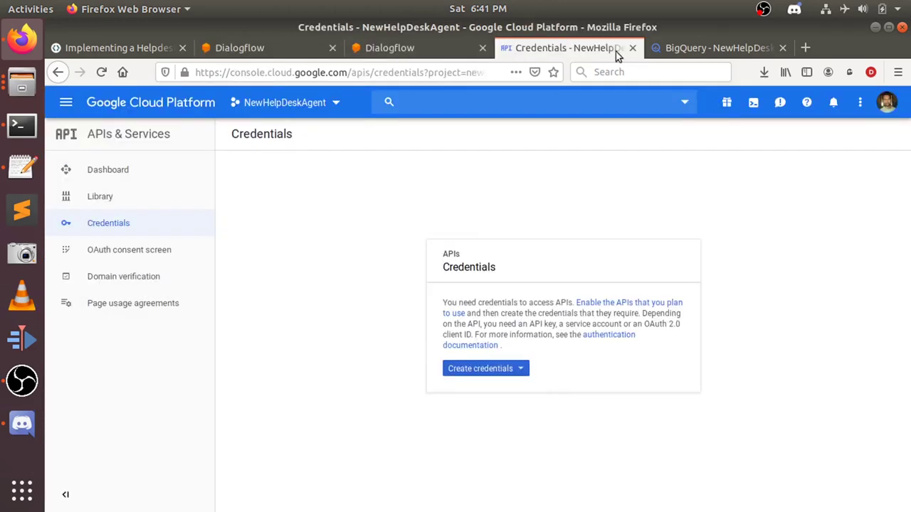
pyautogui.click(690, 48)
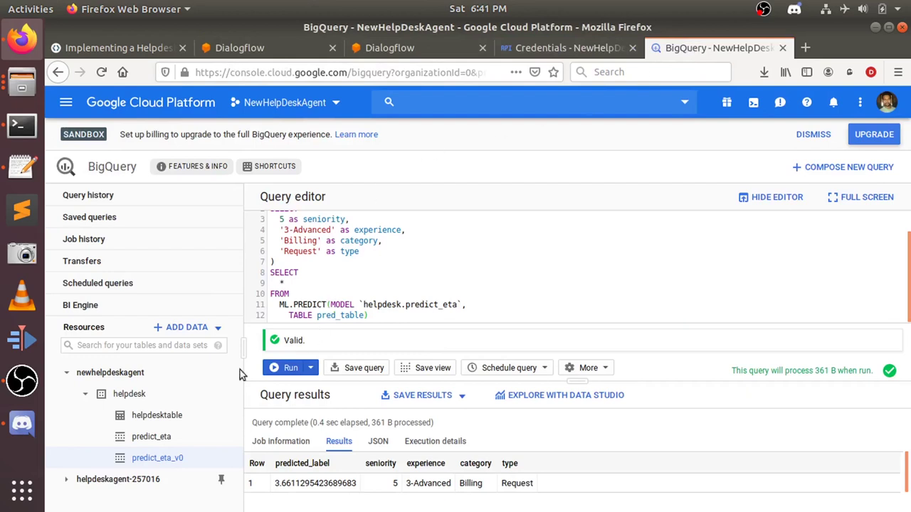
pyautogui.rightClick(180, 376)
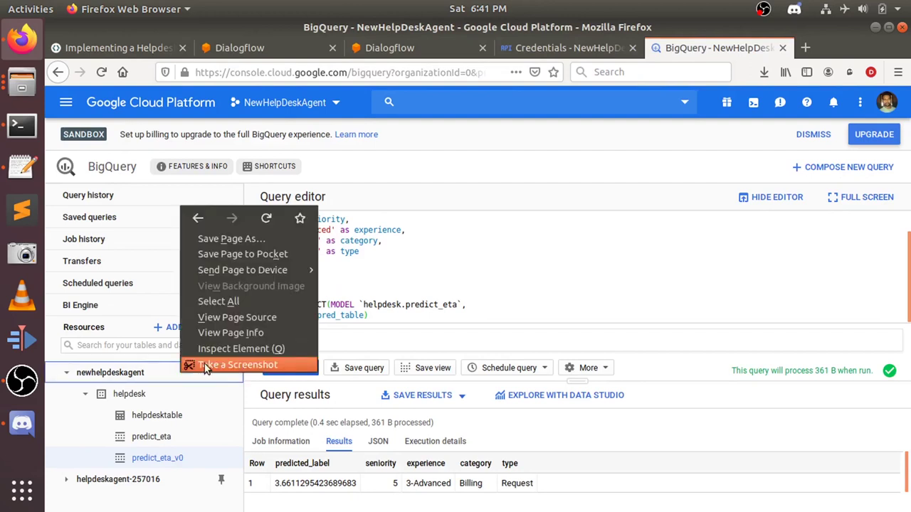
pyautogui.click(391, 281)
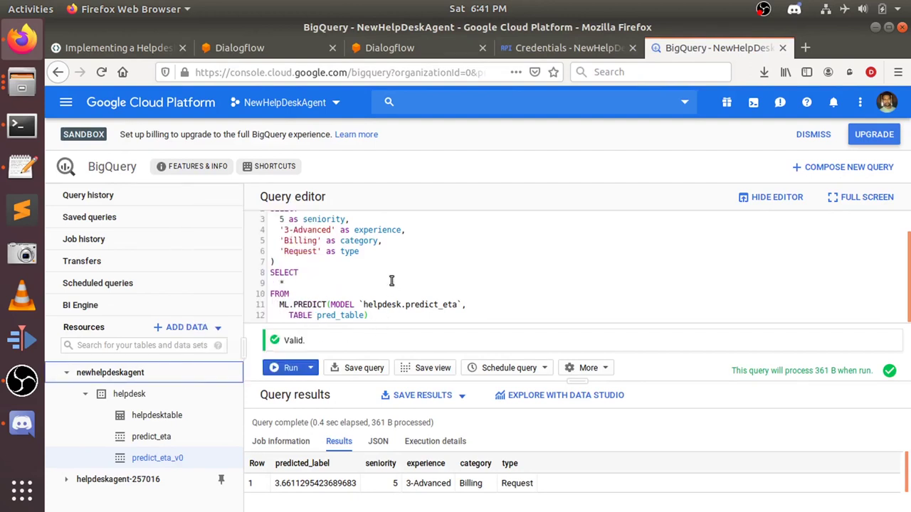
pyautogui.click(197, 376)
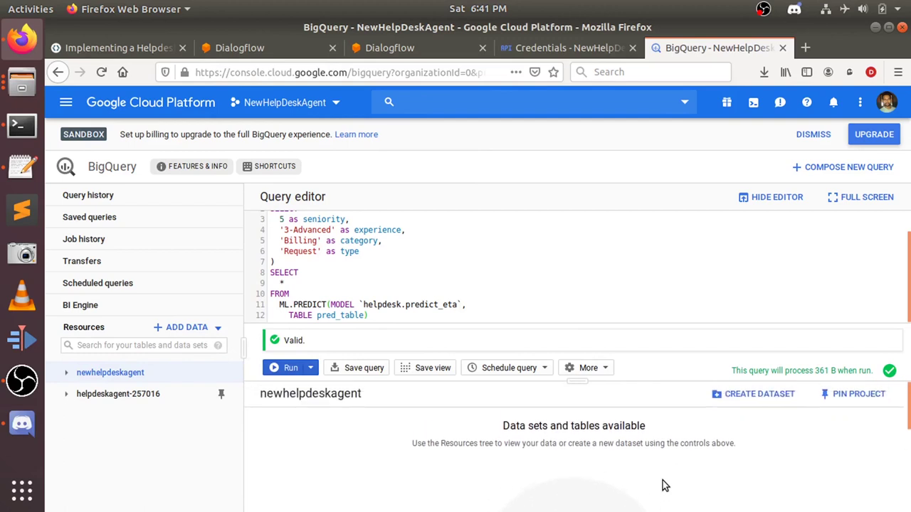
pyautogui.doubleClick(298, 396)
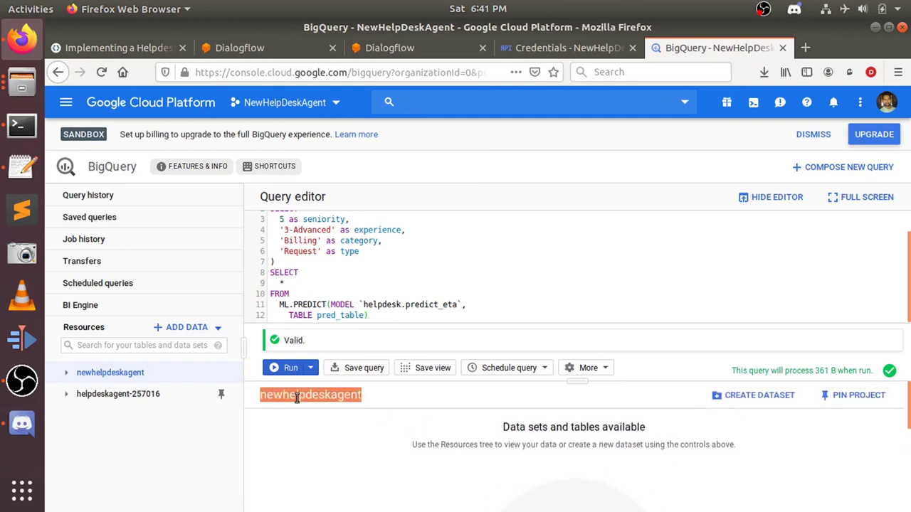
pyautogui.rightClick(296, 397)
pyautogui.click(330, 413)
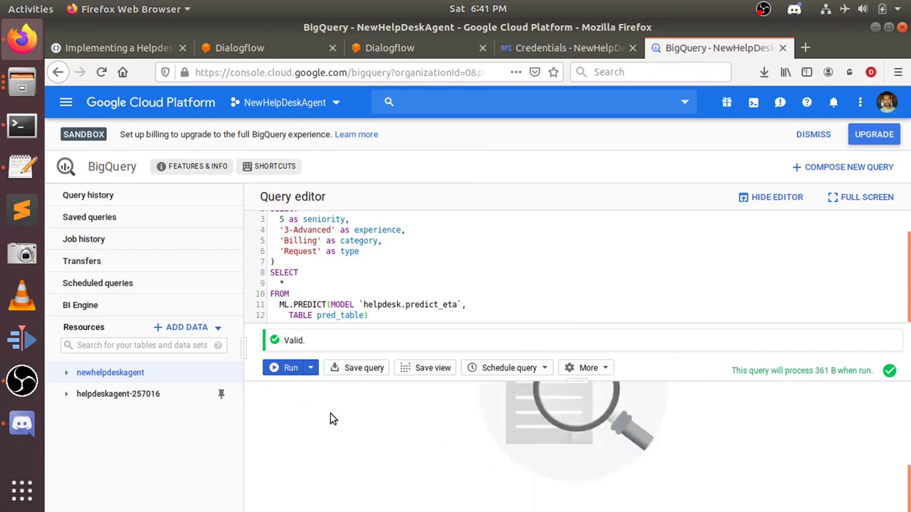
# View the dataset info of helpDeskAgentDatasetID in helpdeskagent-257016, and open the helpdesk dataset under newhelpdeskagent
pyautogui.click(114, 396)
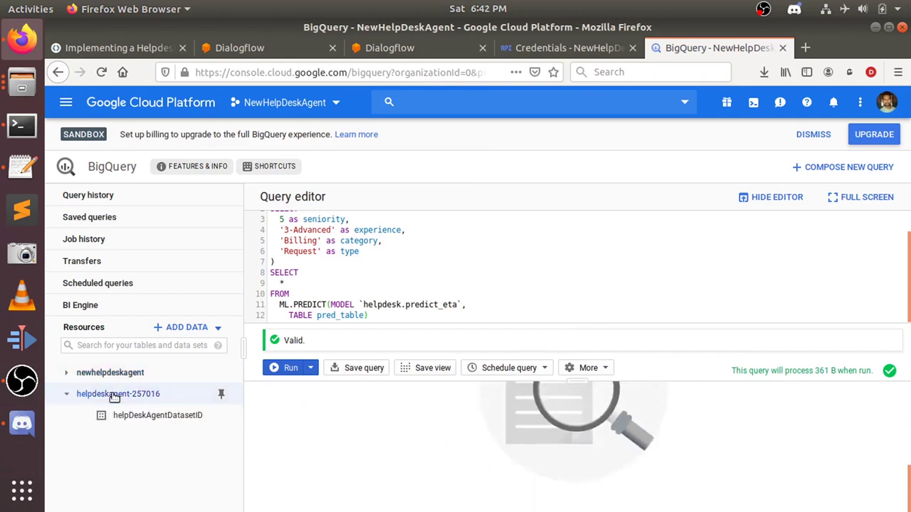
pyautogui.click(141, 418)
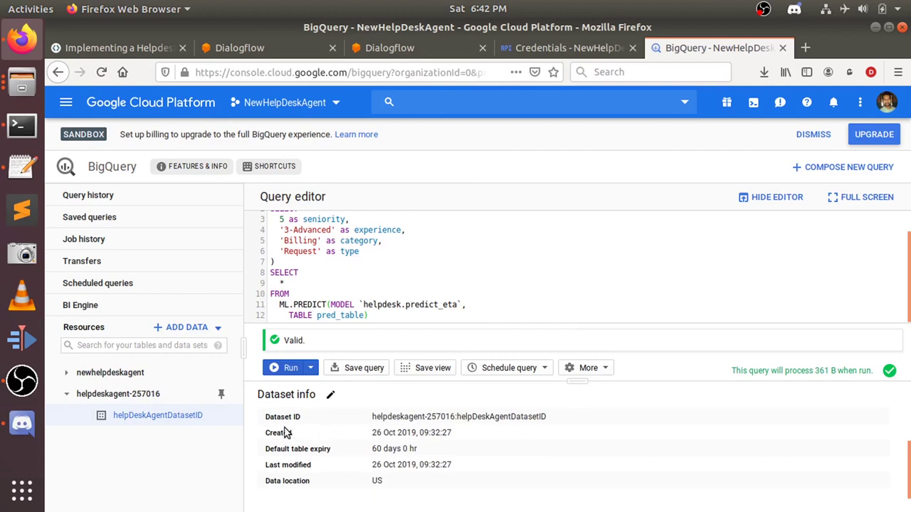
pyautogui.click(118, 382)
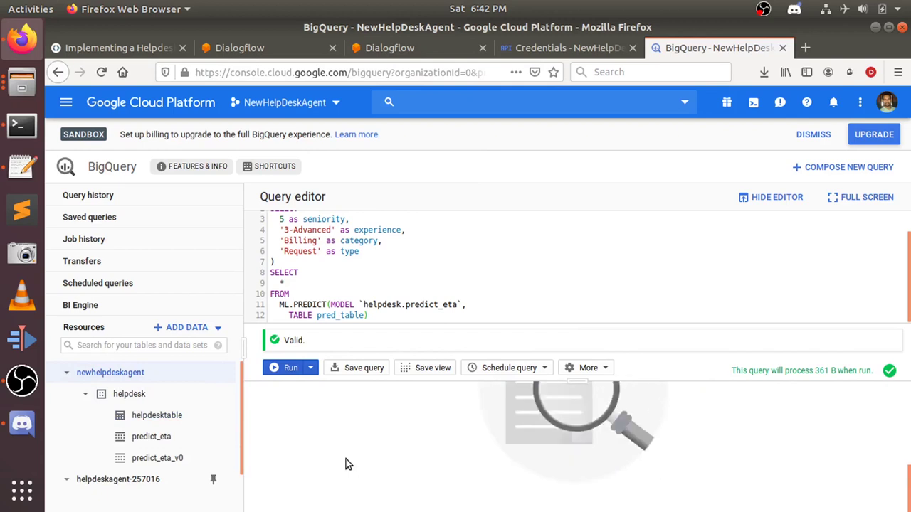
pyautogui.click(142, 394)
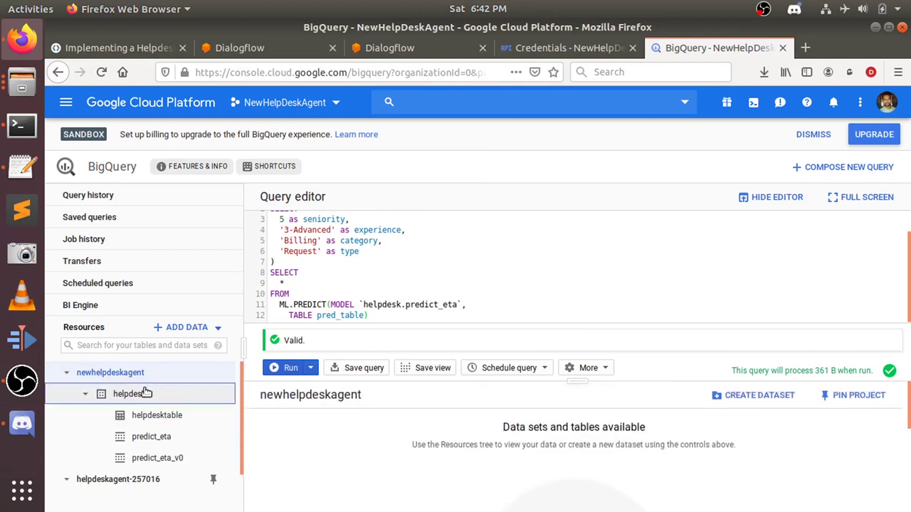
# Expand the helpdesk dataset under newhelpdeskagent and view the schema of helpdesktable
pyautogui.scroll(-4, 339, 478)
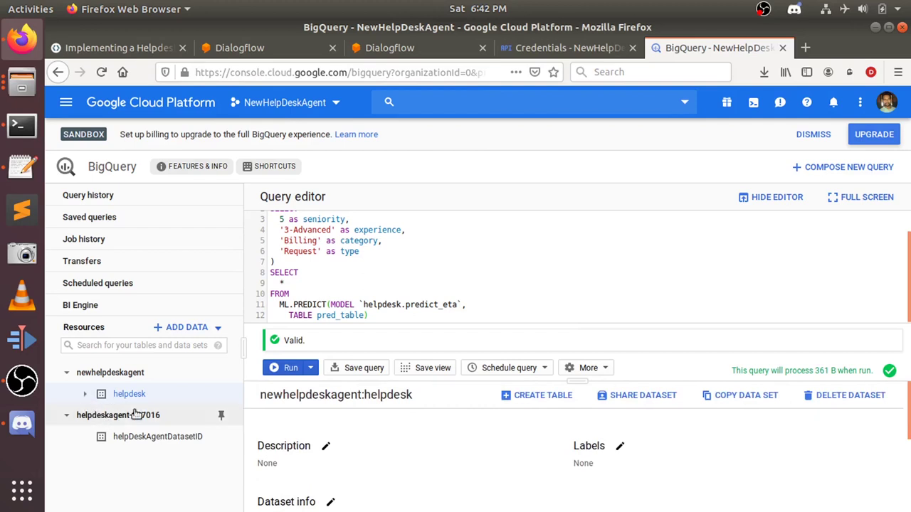
pyautogui.click(86, 397)
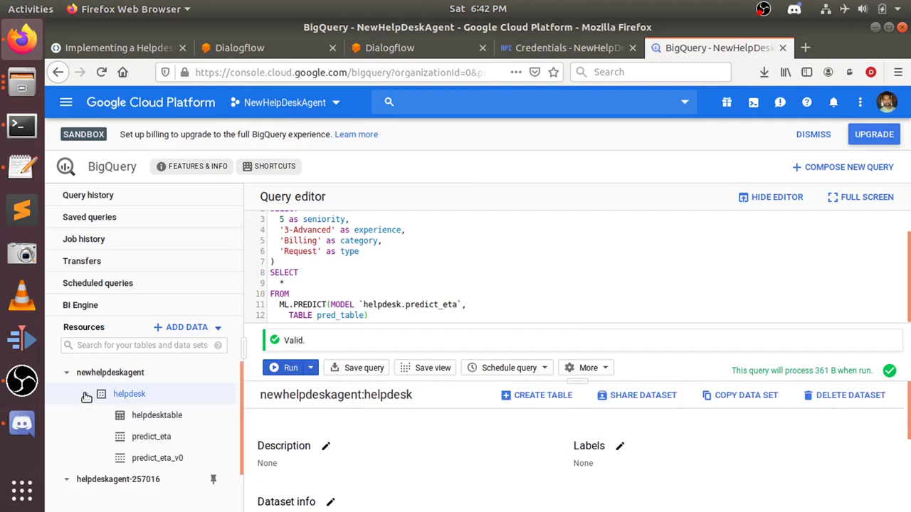
pyautogui.click(166, 422)
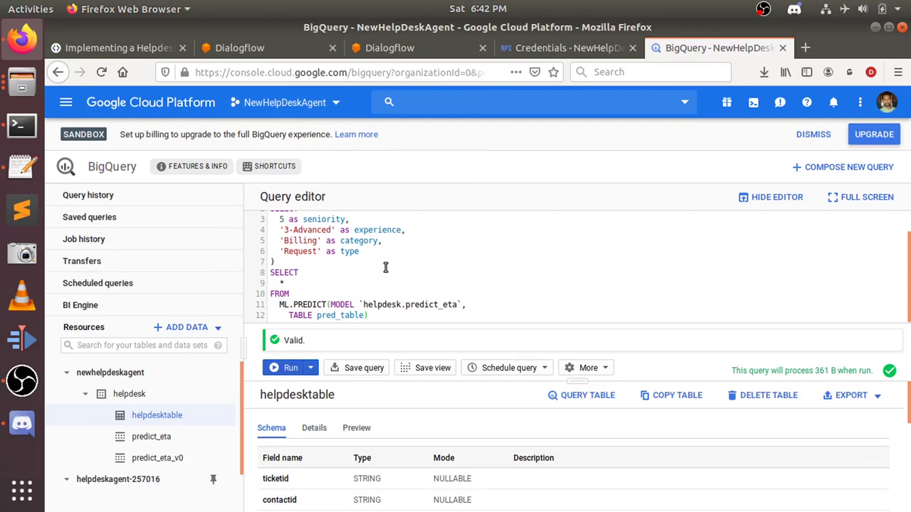
# Switch to the codelab and reread its instructions for replacing index.js and setting the project ID in BIGQUERY_CLIENT
pyautogui.click(155, 48)
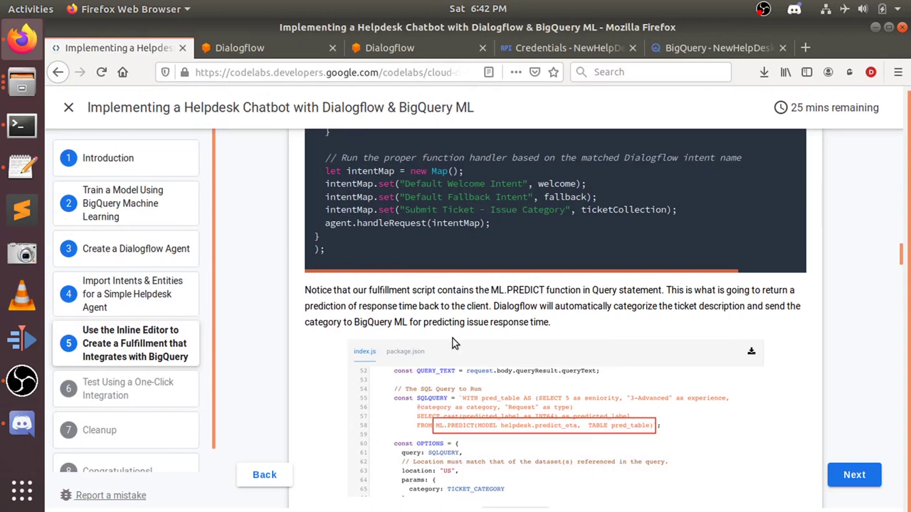
pyautogui.scroll(15, 455, 343)
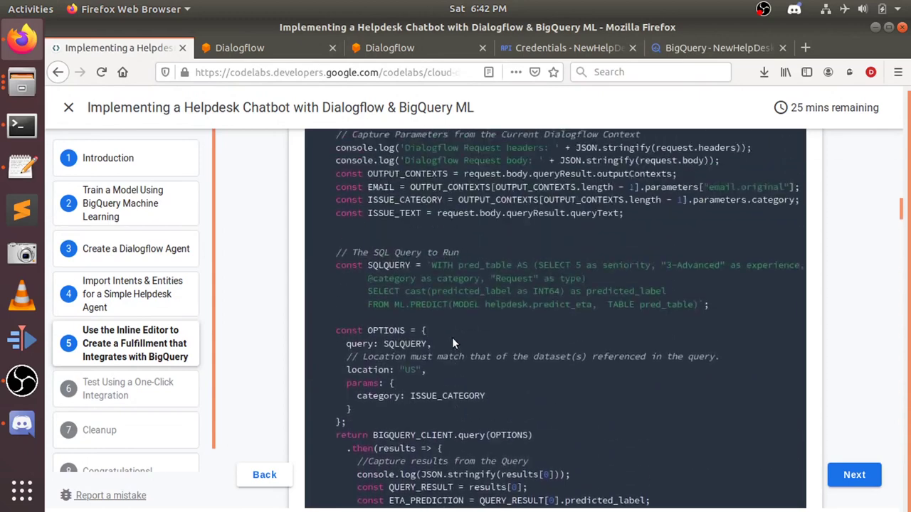
pyautogui.scroll(10, 454, 338)
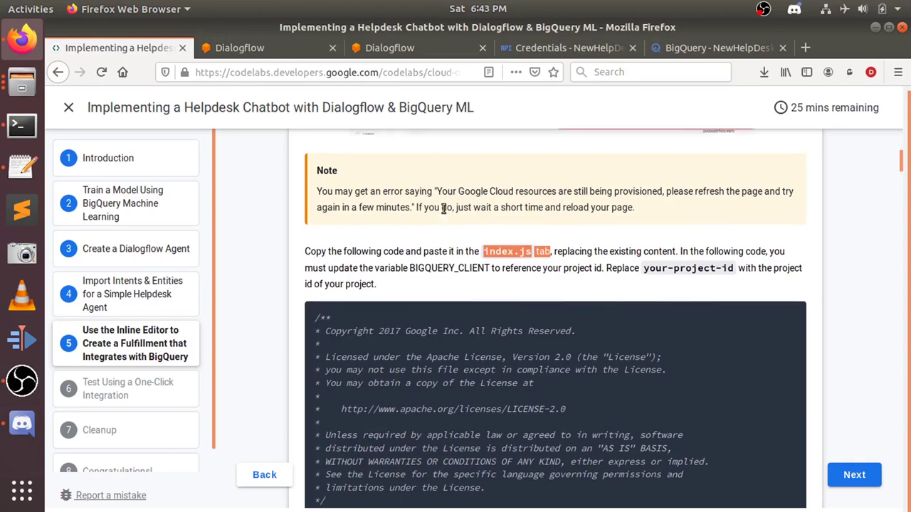
pyautogui.scroll(3, 441, 214)
pyautogui.scroll(1, 441, 214)
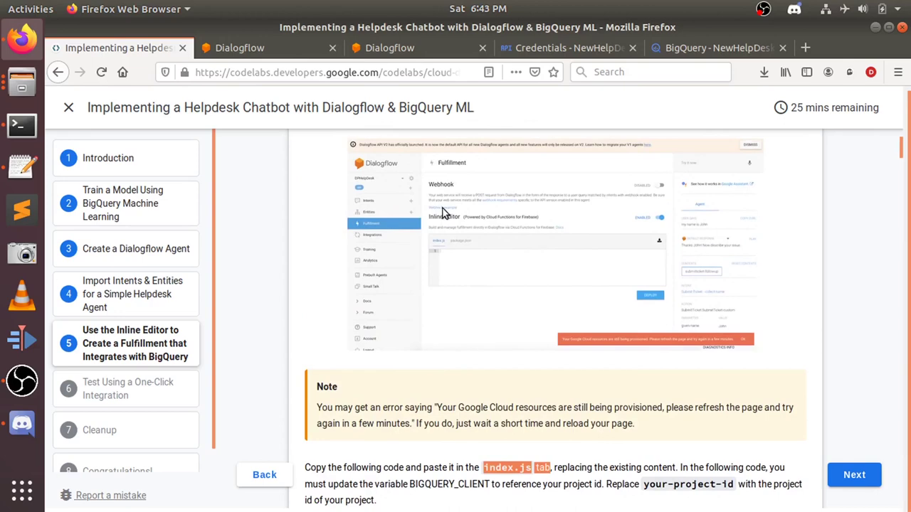
pyautogui.scroll(-2, 489, 338)
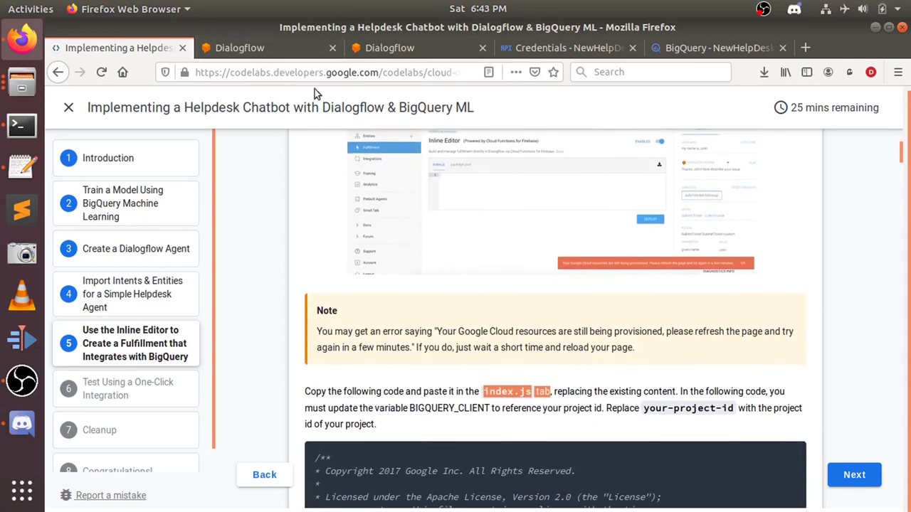
# Switch to Dialogflow and look through HelpdeskAgent's general settings, checking the project ID under Google Project
pyautogui.click(268, 49)
pyautogui.scroll(3, 336, 192)
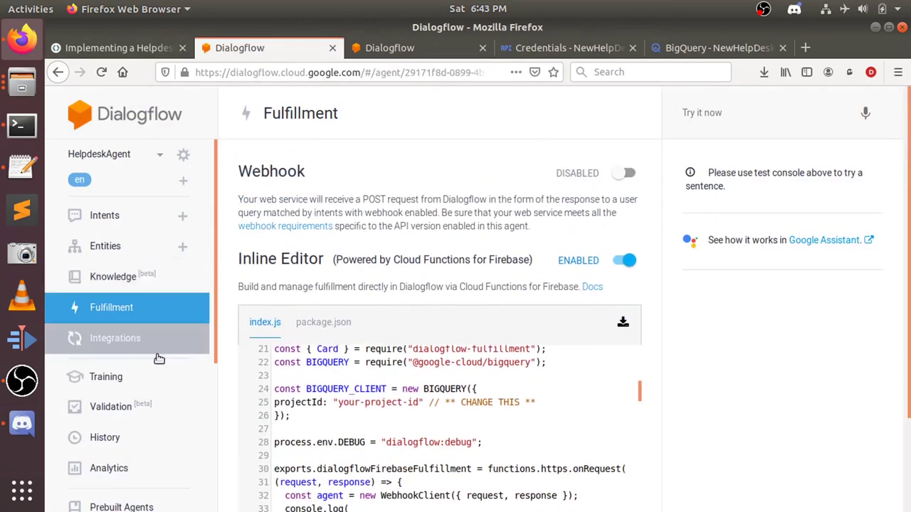
pyautogui.click(159, 155)
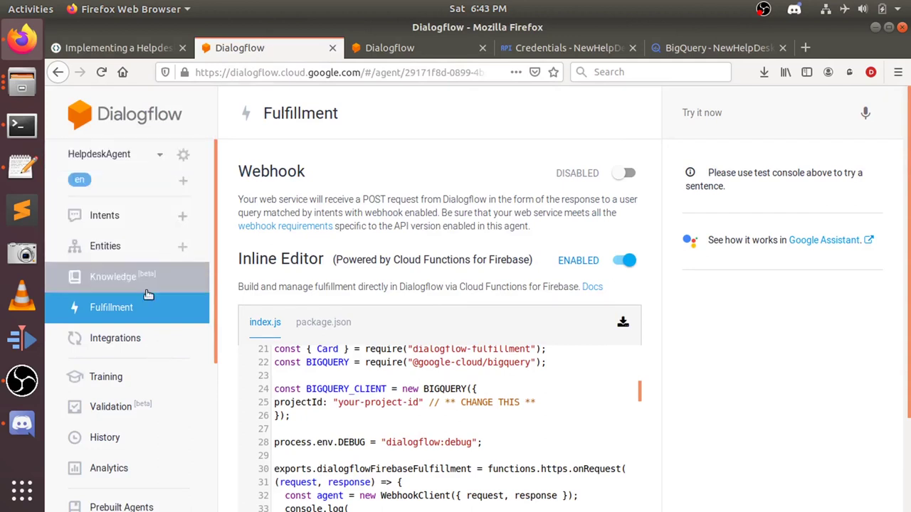
pyautogui.scroll(-5, 142, 383)
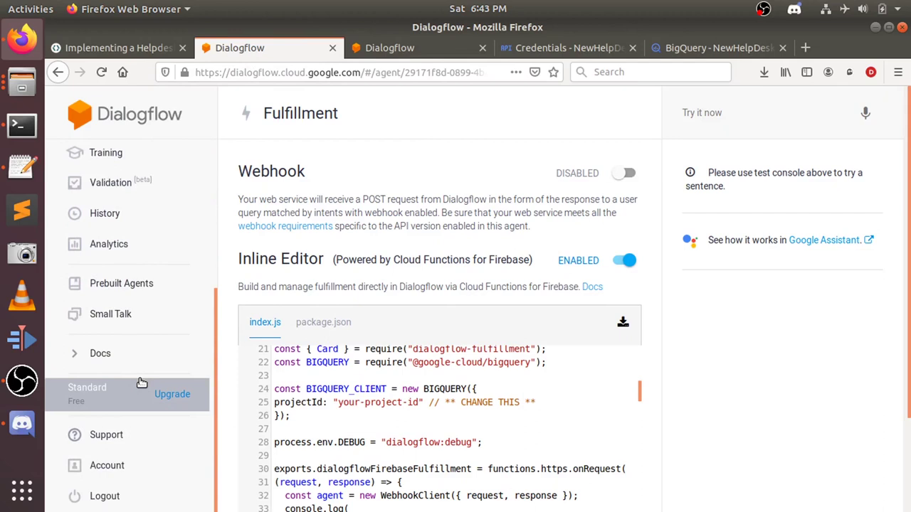
pyautogui.scroll(5, 142, 383)
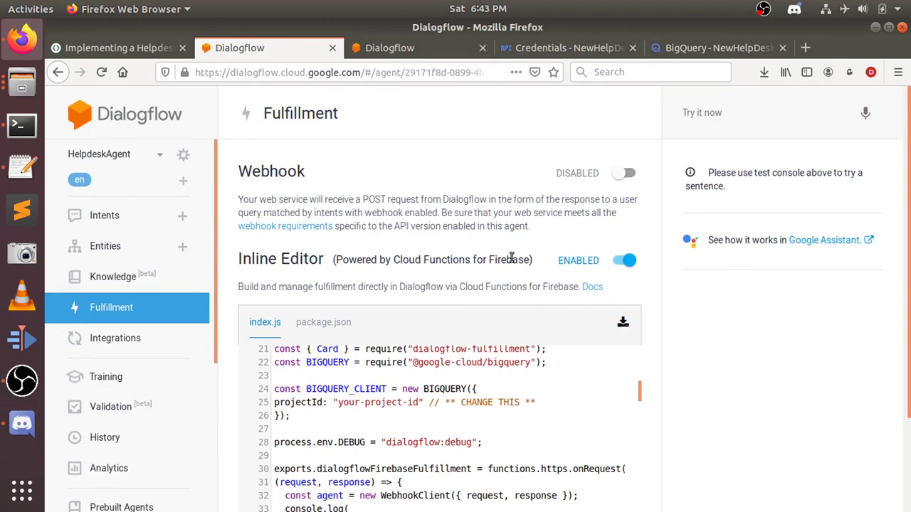
pyautogui.click(122, 53)
pyautogui.click(414, 50)
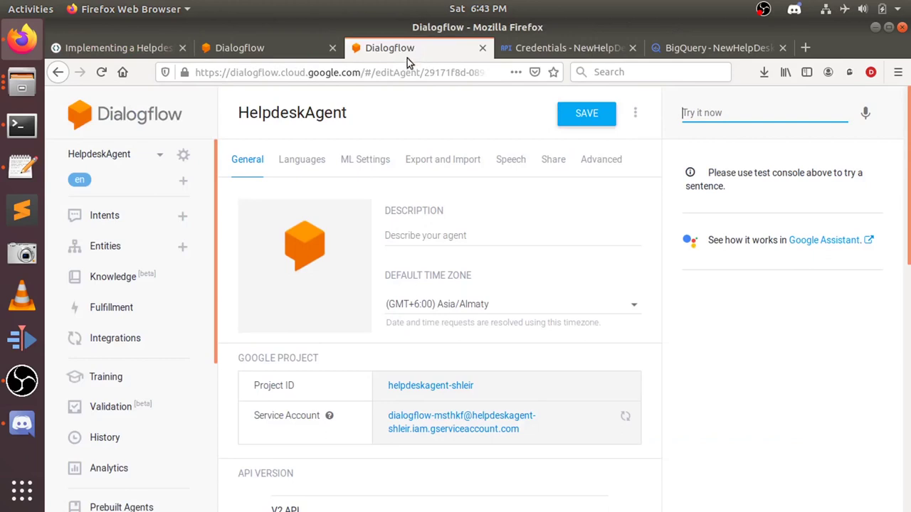
pyautogui.click(635, 119)
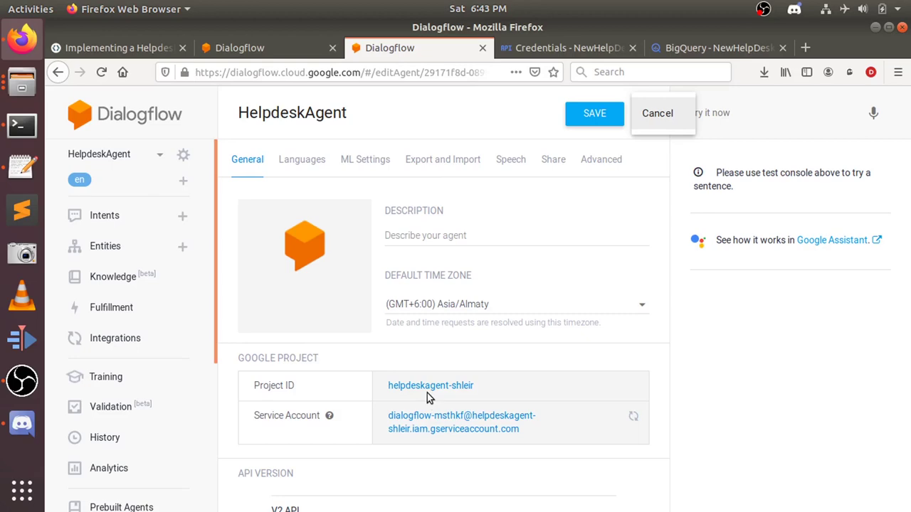
pyautogui.click(634, 419)
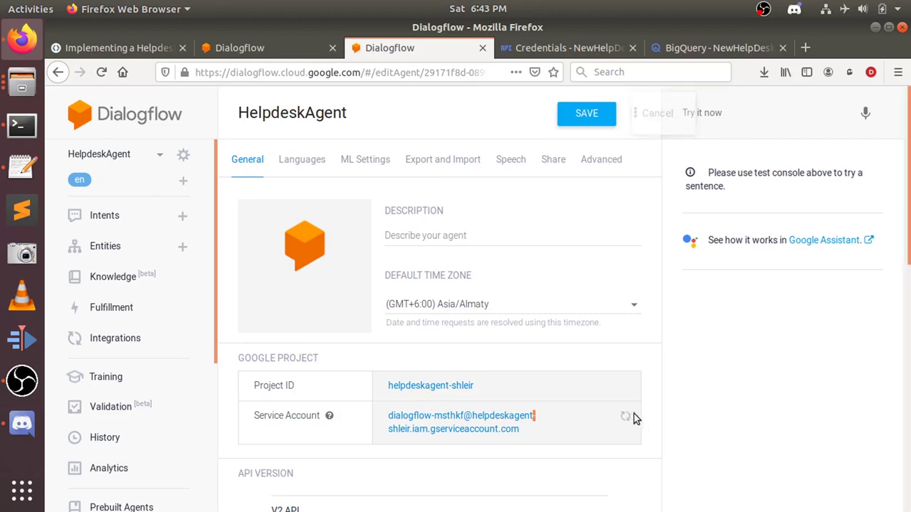
pyautogui.scroll(-10, 287, 328)
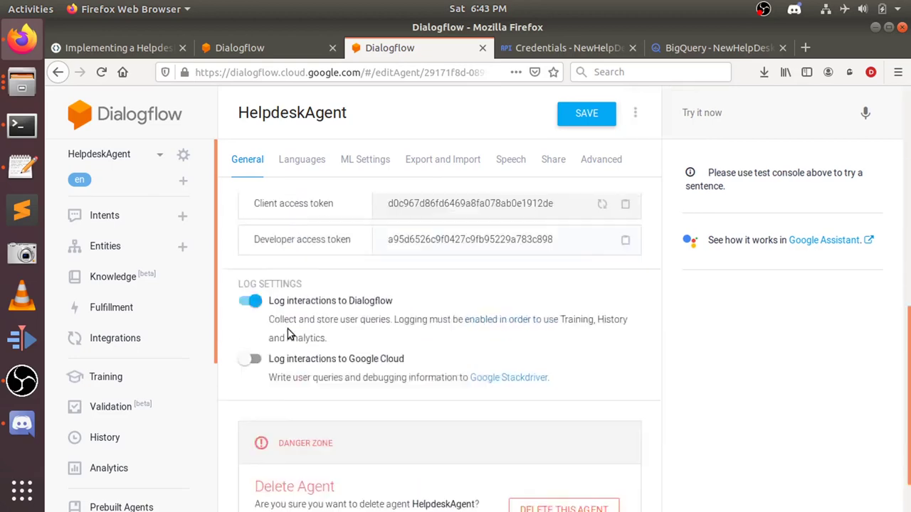
pyautogui.scroll(10, 288, 329)
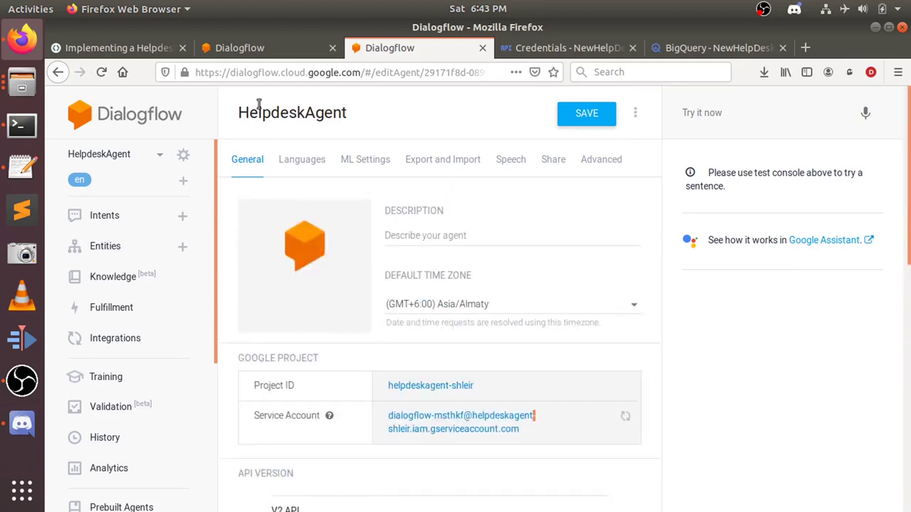
# In the Fulfillment page's index.js, replace the your-project-id placeholder in BIGQUERY_CLIENT with the copied project ID newhelpdeskagent
pyautogui.click(225, 49)
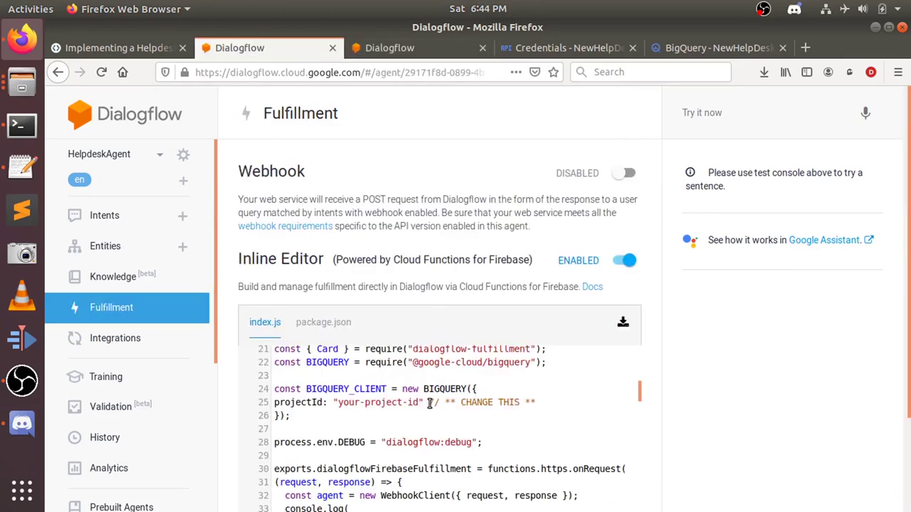
pyautogui.moveTo(339, 402); pyautogui.dragTo(422, 402)
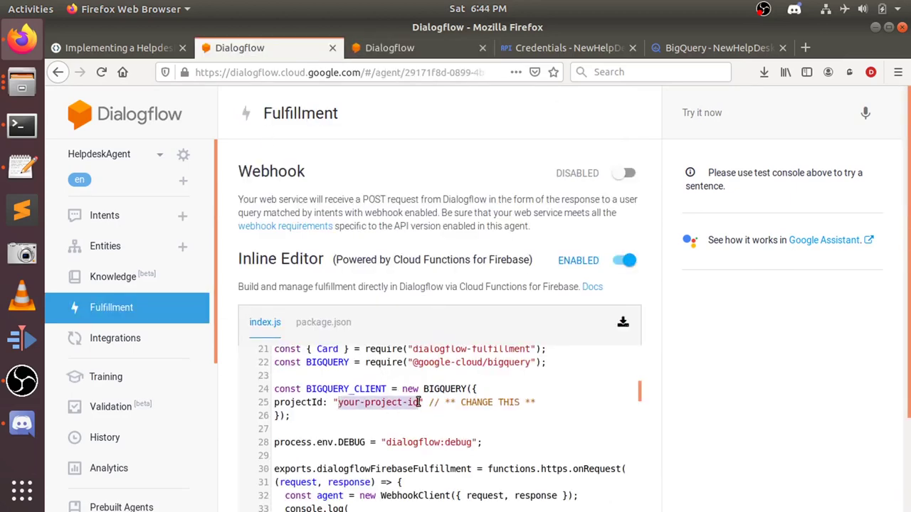
pyautogui.rightClick(420, 403)
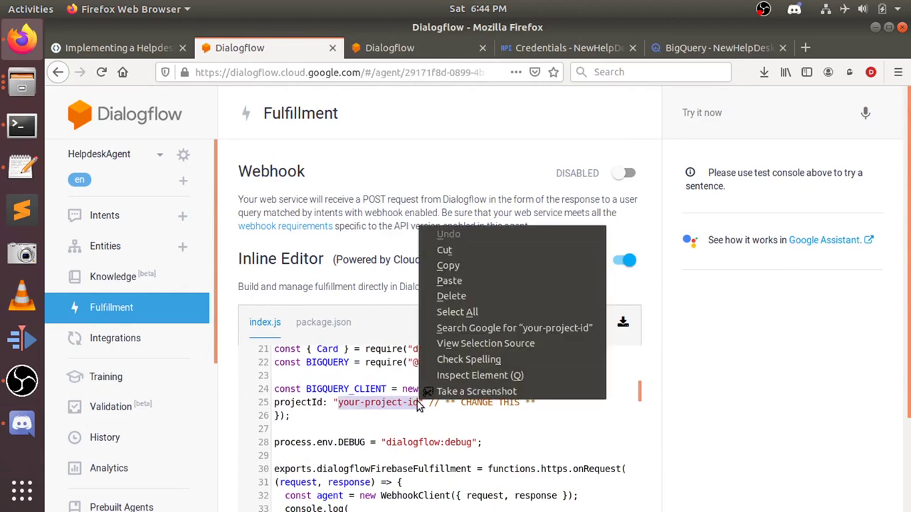
pyautogui.click(466, 284)
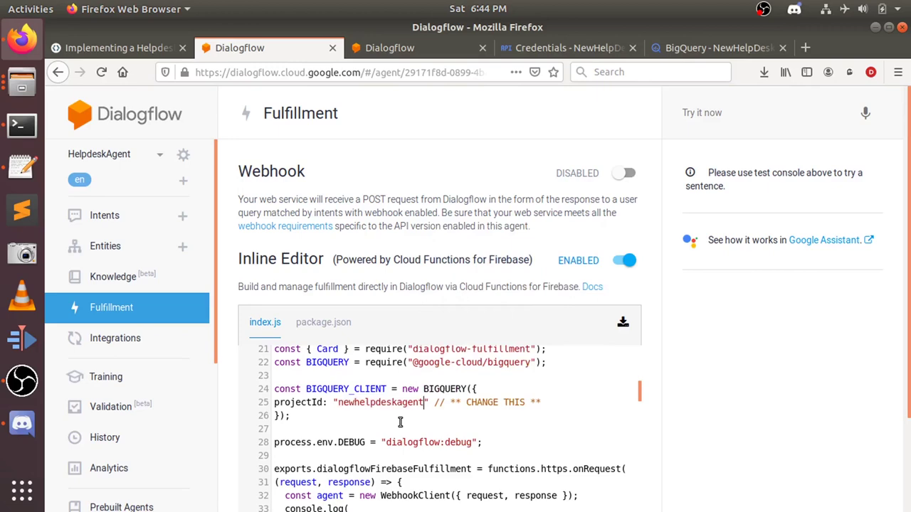
# View package.json in the Inline Editor, and read the codelab's notes on the ML.PREDICT query and replacing package.json
pyautogui.scroll(-3, 400, 423)
pyautogui.scroll(-5, 400, 423)
pyautogui.scroll(15, 400, 423)
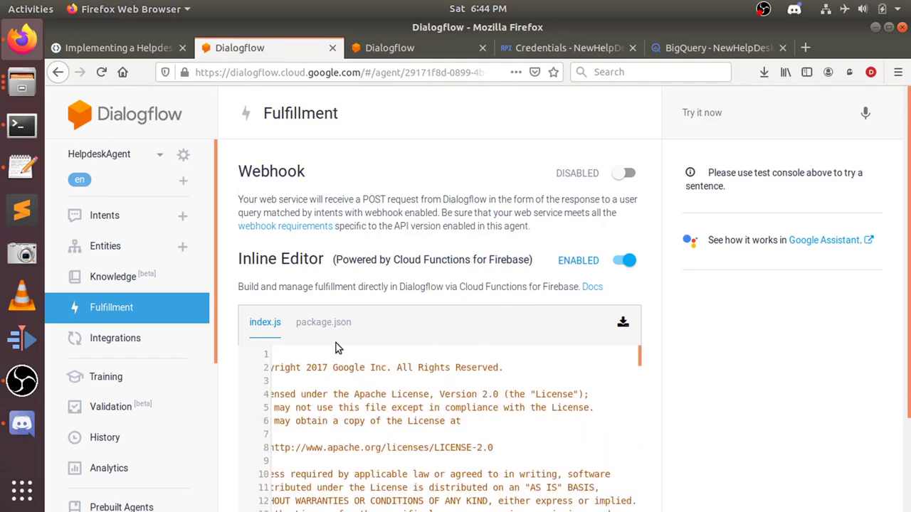
pyautogui.click(322, 325)
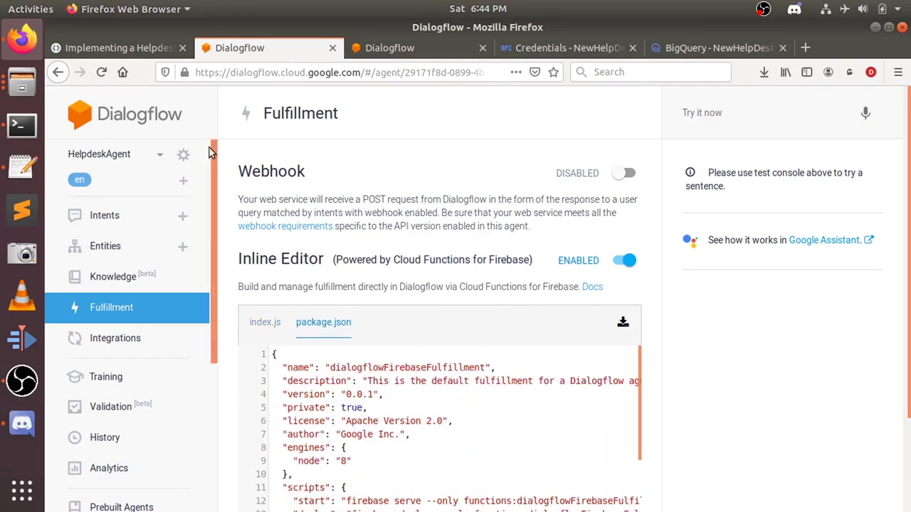
pyautogui.click(125, 47)
pyautogui.scroll(-15, 464, 377)
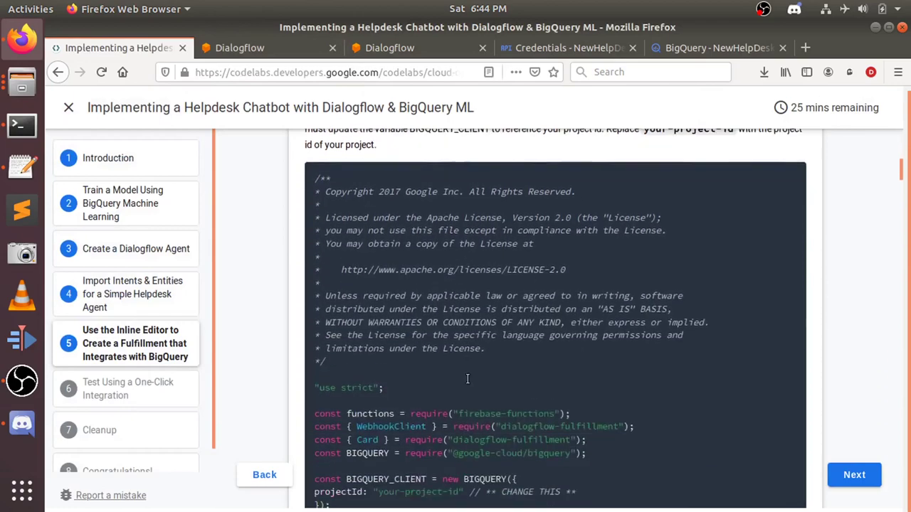
pyautogui.scroll(-10, 466, 383)
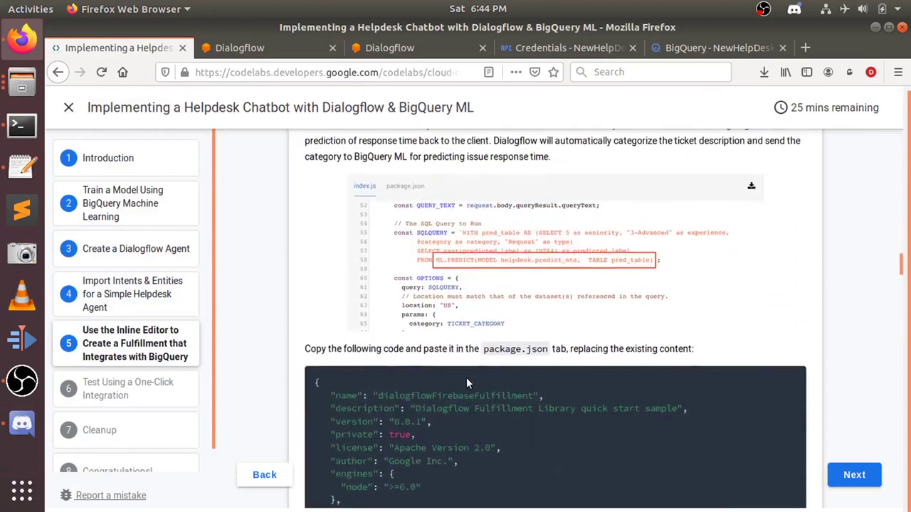
pyautogui.scroll(2, 466, 383)
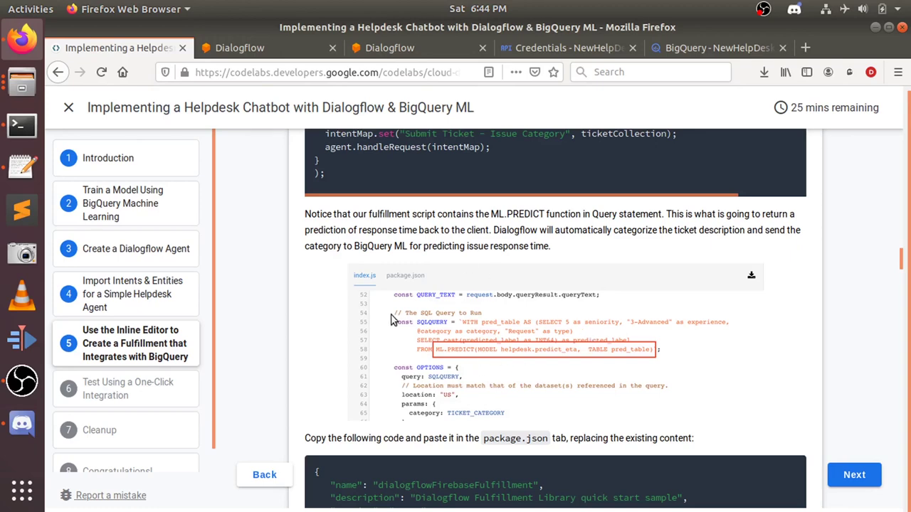
# Return to index.js in Dialogflow's Inline Editor and examine the SQLQUERY statement with its ML.PREDICT call on helpdesk.predict_eta
pyautogui.click(275, 46)
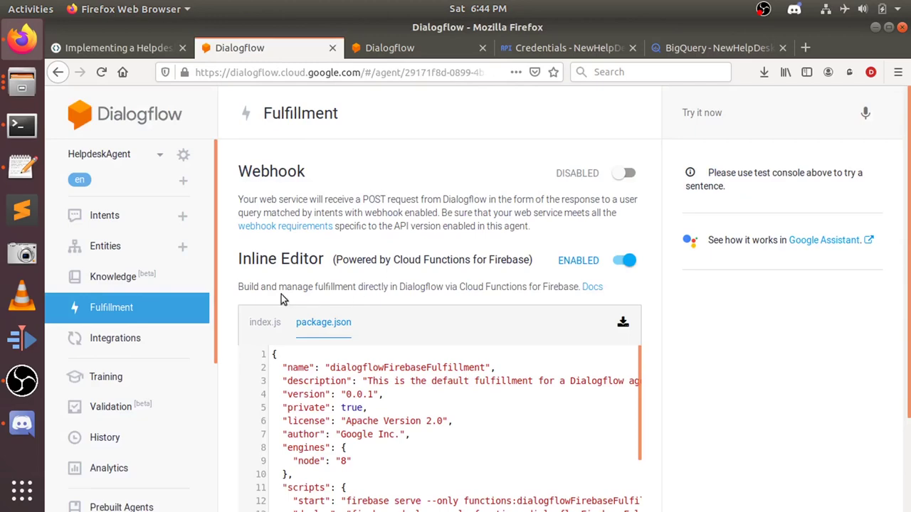
pyautogui.click(274, 324)
pyautogui.scroll(-3, 679, 389)
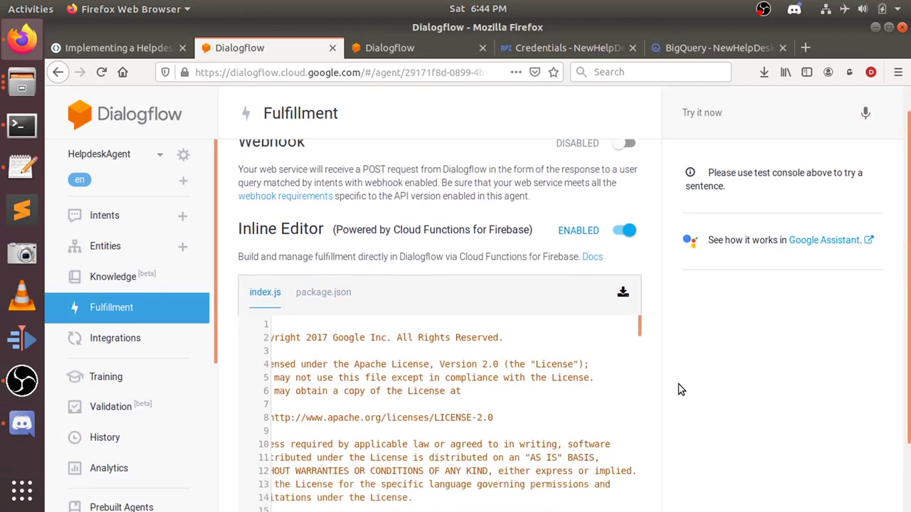
pyautogui.scroll(-5, 462, 370)
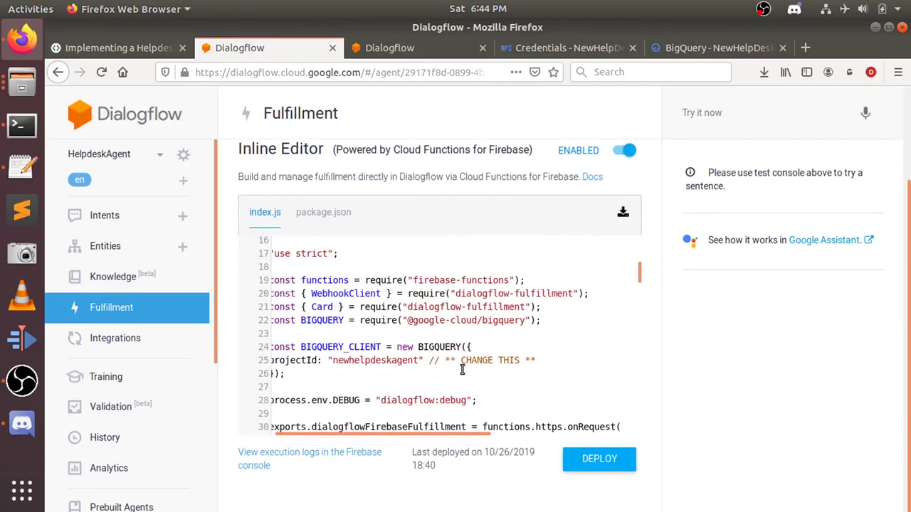
pyautogui.moveTo(413, 430); pyautogui.dragTo(409, 431)
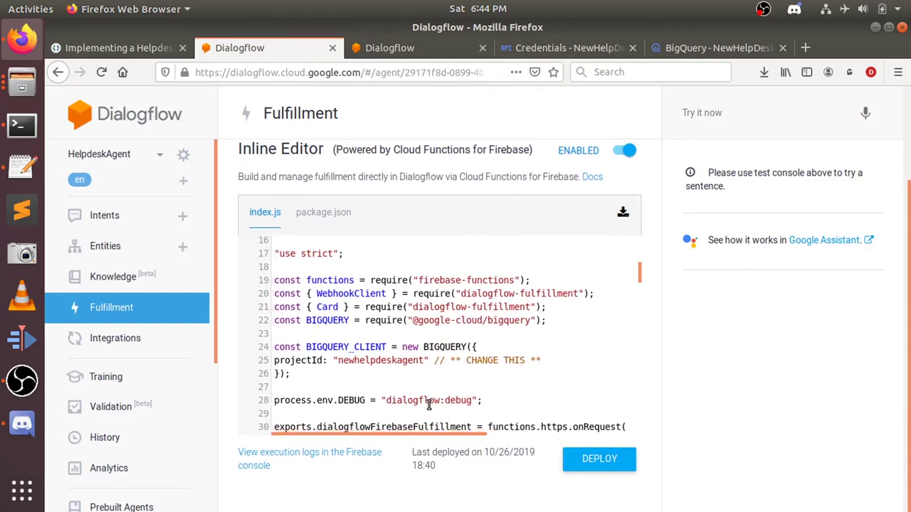
pyautogui.scroll(-6, 429, 404)
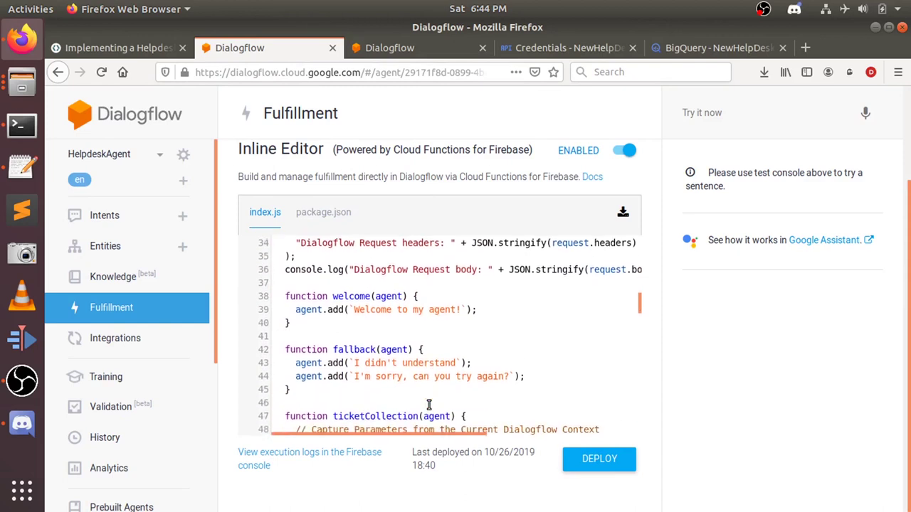
pyautogui.scroll(-6, 429, 404)
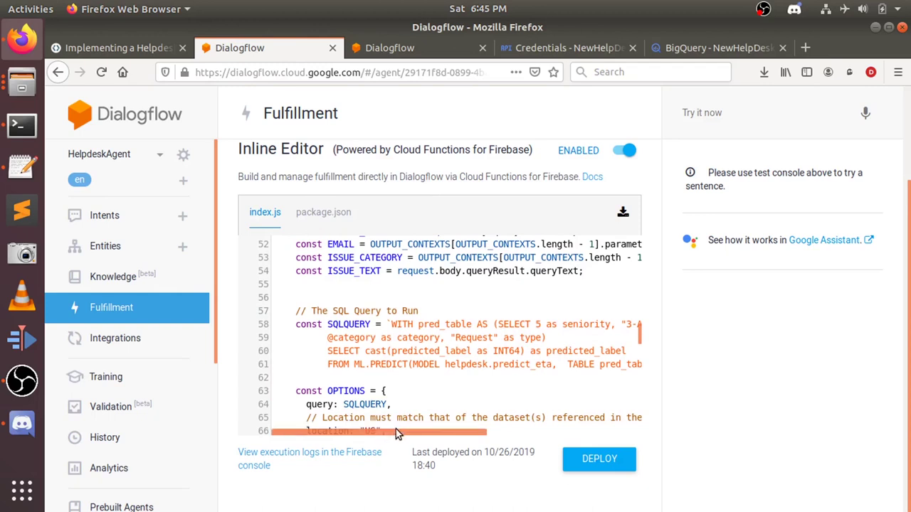
pyautogui.moveTo(398, 431); pyautogui.dragTo(480, 438)
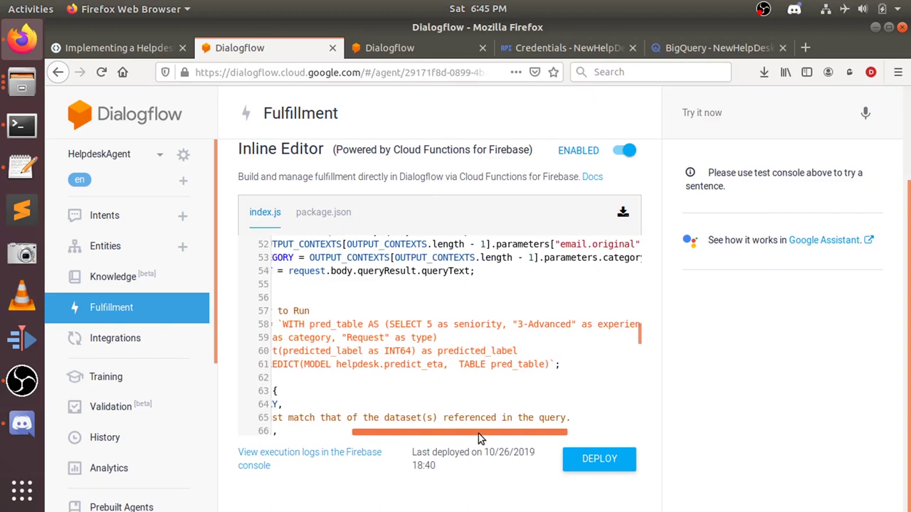
pyautogui.moveTo(478, 433); pyautogui.dragTo(515, 440)
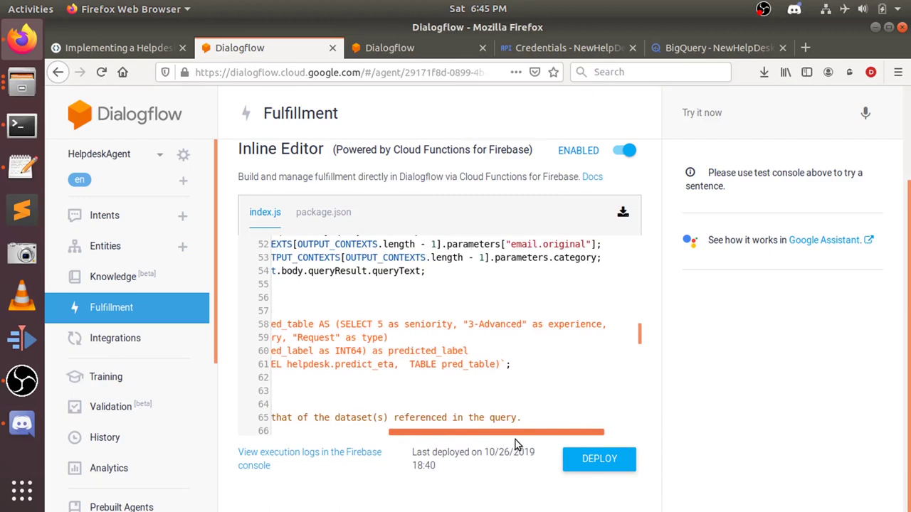
pyautogui.moveTo(515, 441); pyautogui.dragTo(420, 442)
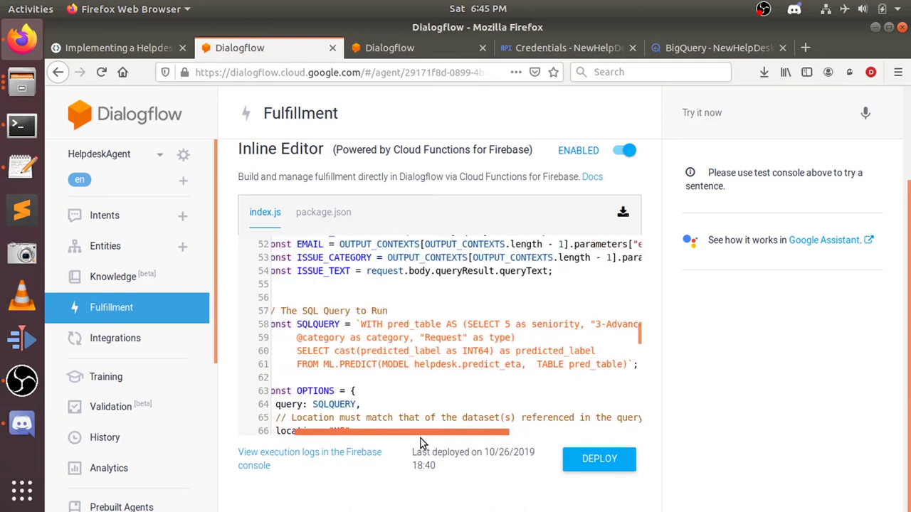
# Copy the complete replacement package.json code from step 5 of the codelab
pyautogui.scroll(-3, 406, 337)
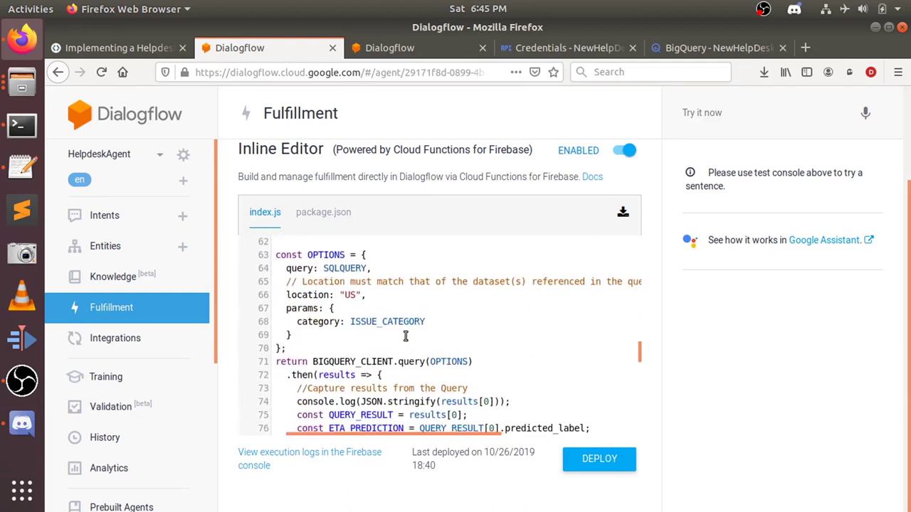
pyautogui.click(126, 48)
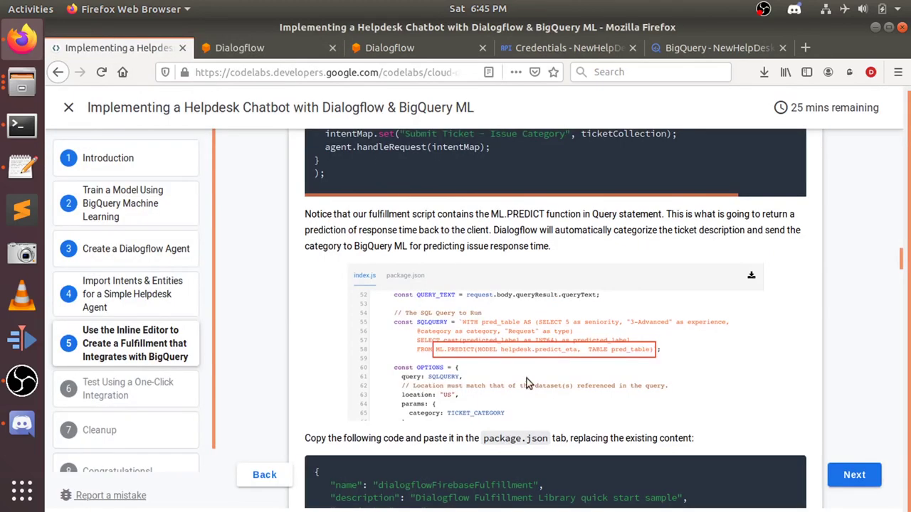
pyautogui.scroll(-3, 577, 304)
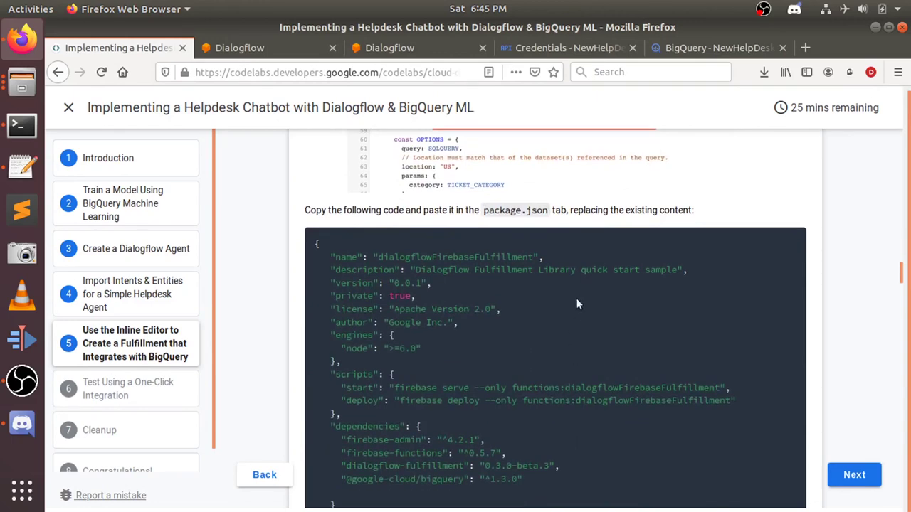
pyautogui.scroll(-1, 524, 227)
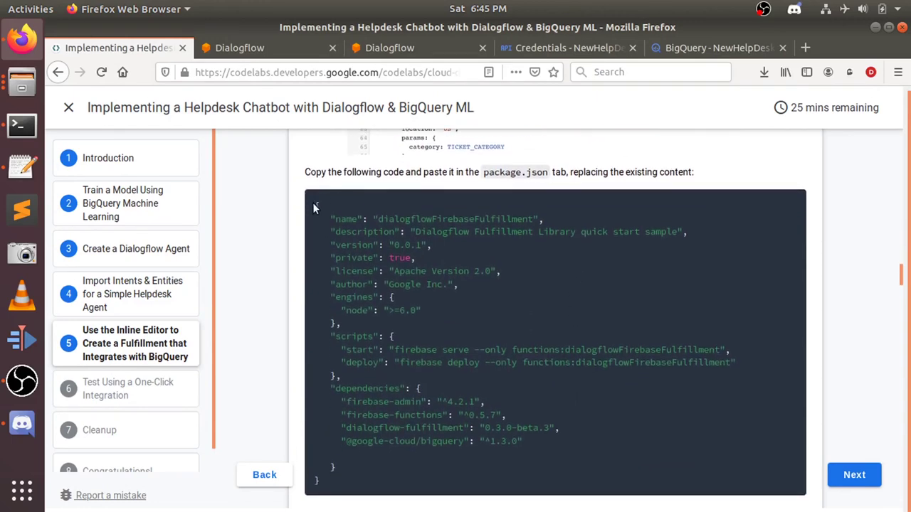
pyautogui.moveTo(316, 206); pyautogui.dragTo(318, 479)
pyautogui.hotkey('ctrl', 'c')
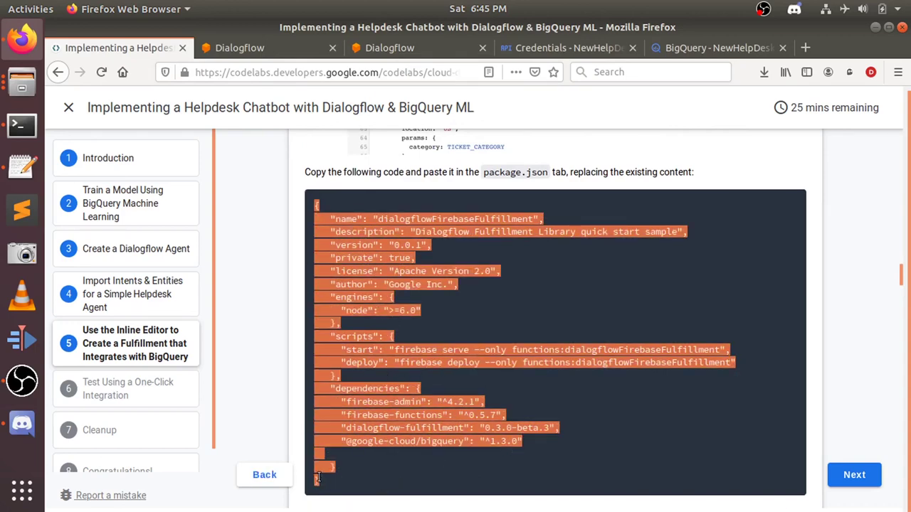
# Replace the entire contents of package.json in Dialogflow's Inline Editor with the copied codelab code and look through the pasted dependencies
pyautogui.scroll(-4, 865, 395)
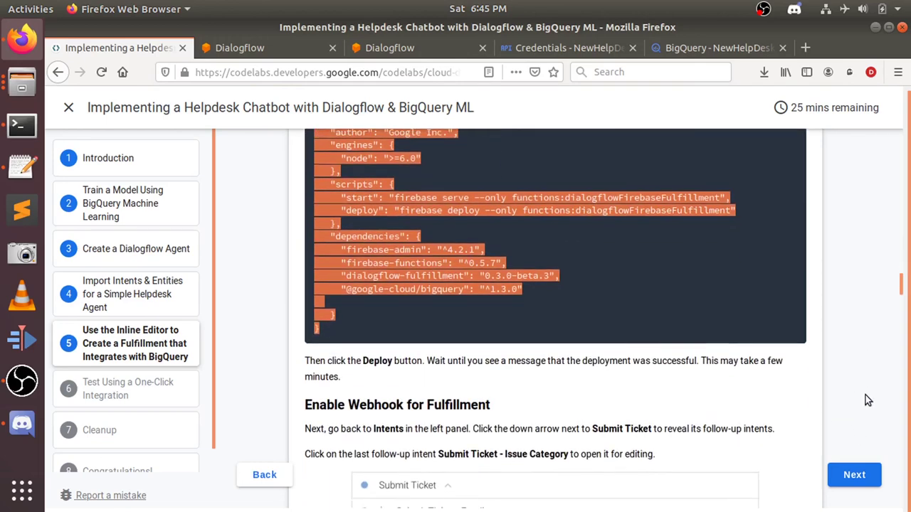
pyautogui.scroll(-3, 576, 376)
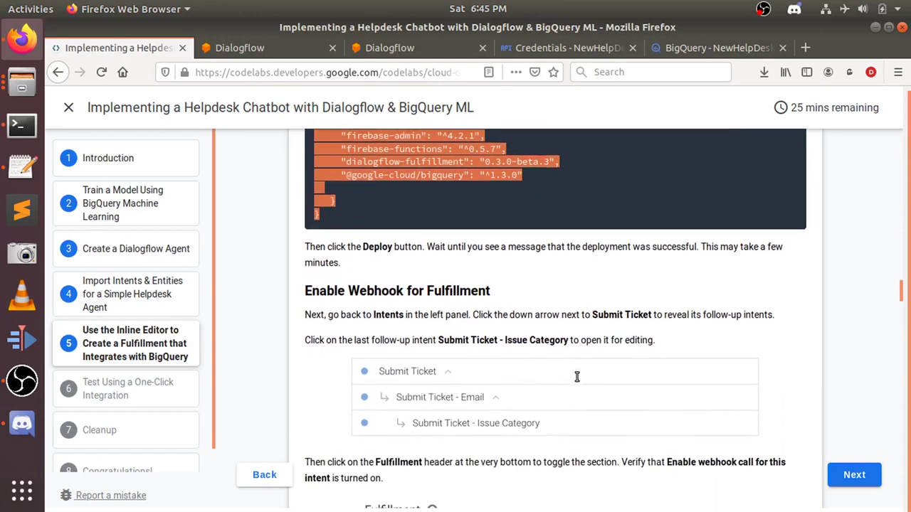
pyautogui.click(235, 48)
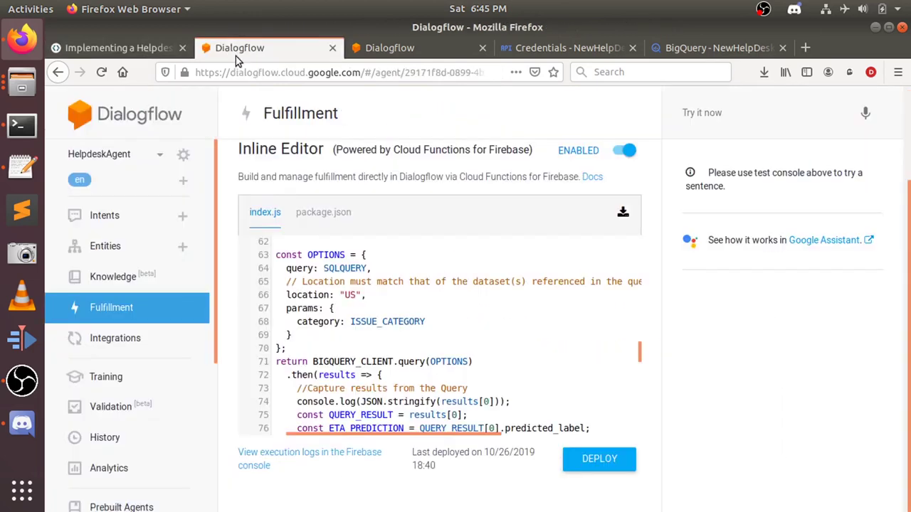
pyautogui.click(323, 219)
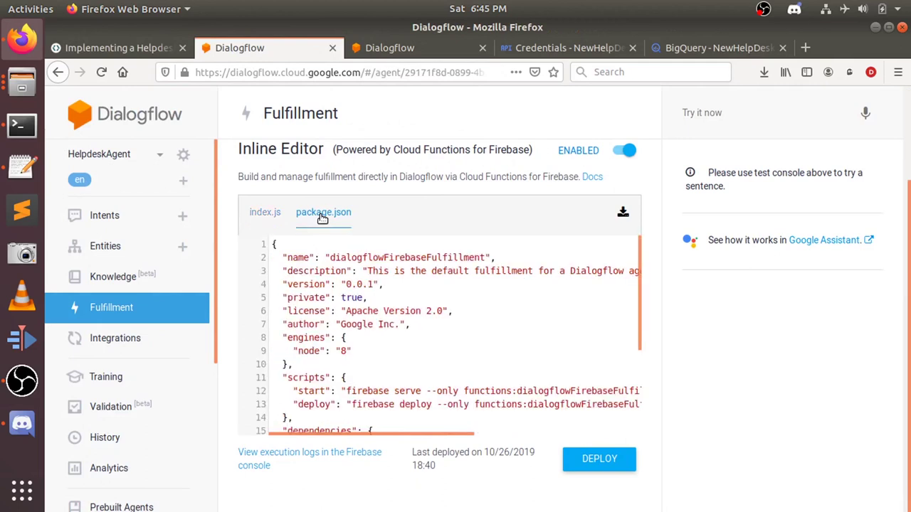
pyautogui.hotkey('ctrl', 'a')
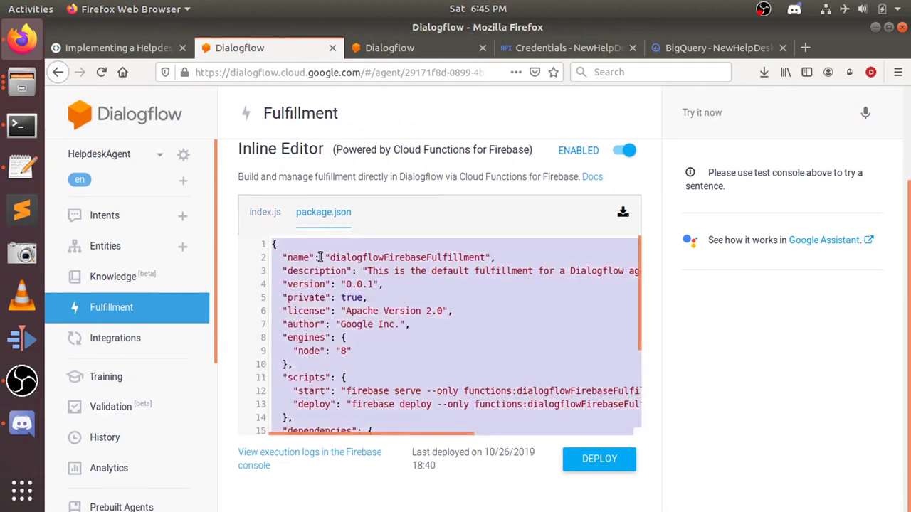
pyautogui.hotkey('ctrl', 'v')
pyautogui.scroll(4, 320, 257)
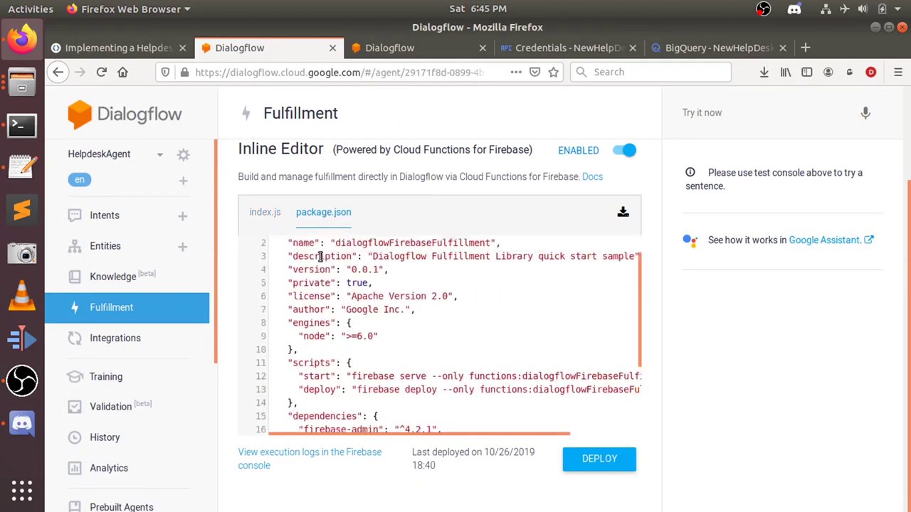
pyautogui.scroll(-2, 320, 257)
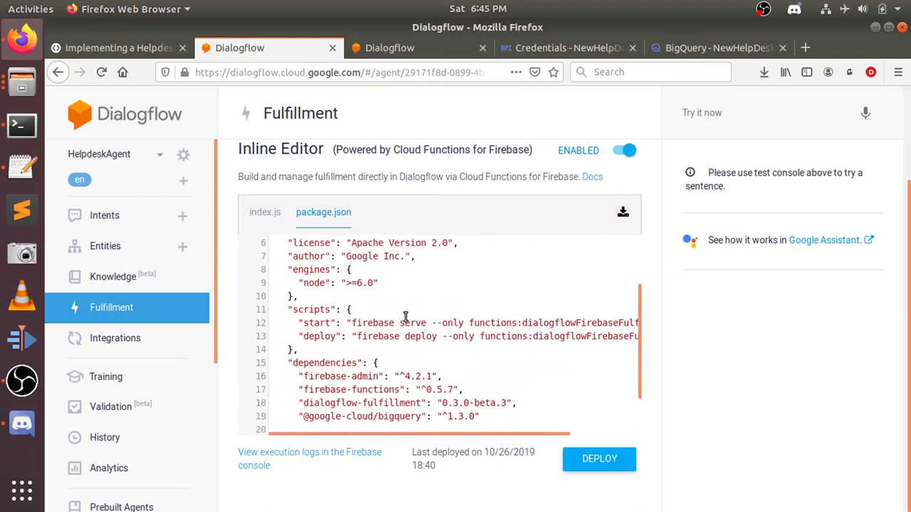
pyautogui.scroll(-1, 408, 320)
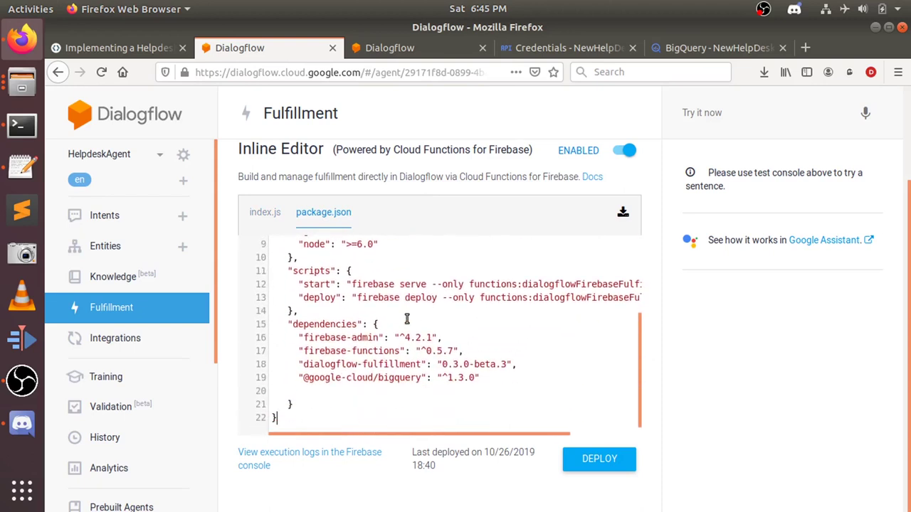
# Check the codelab's deployment instruction, and deploy the updated fulfillment code from Dialogflow's Inline Editor
pyautogui.click(126, 57)
pyautogui.scroll(-1, 568, 331)
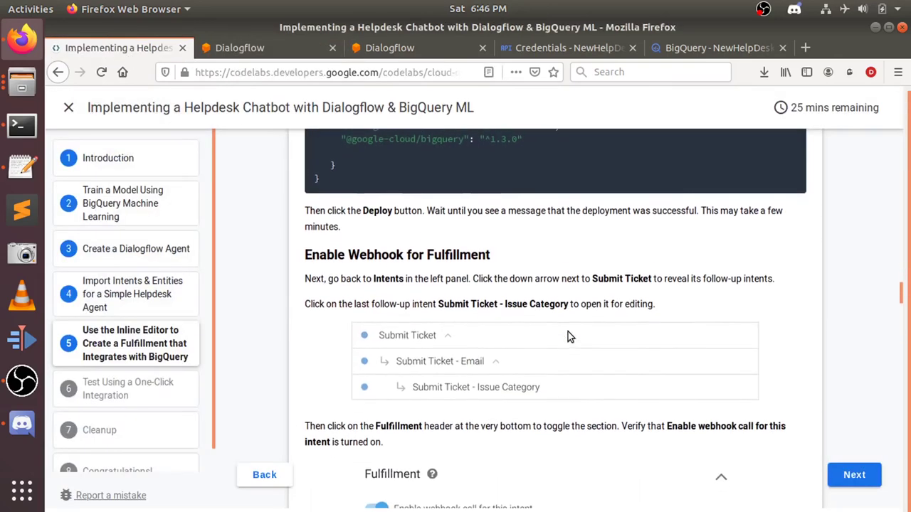
pyautogui.scroll(-1, 568, 332)
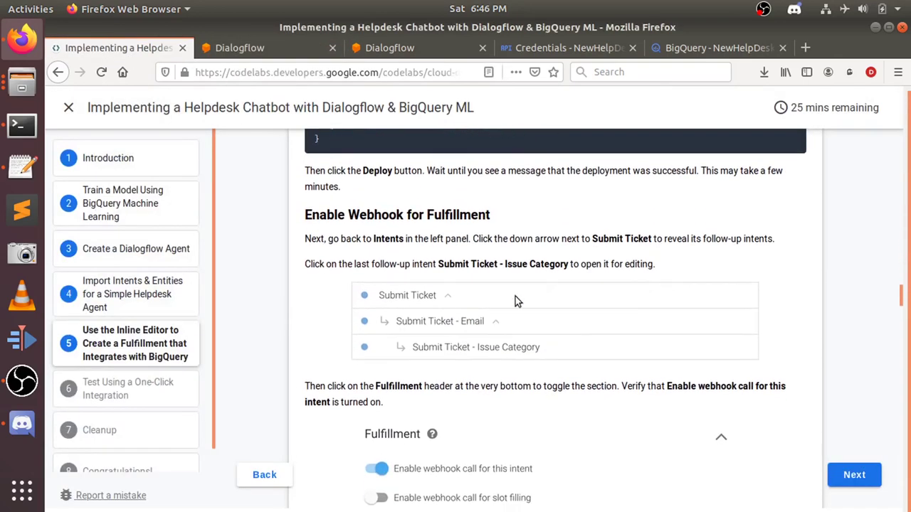
pyautogui.click(268, 46)
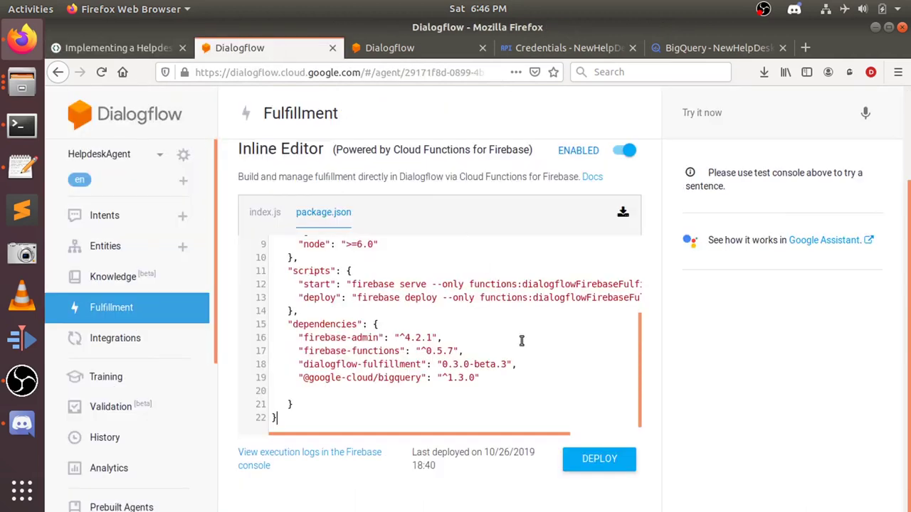
pyautogui.click(578, 461)
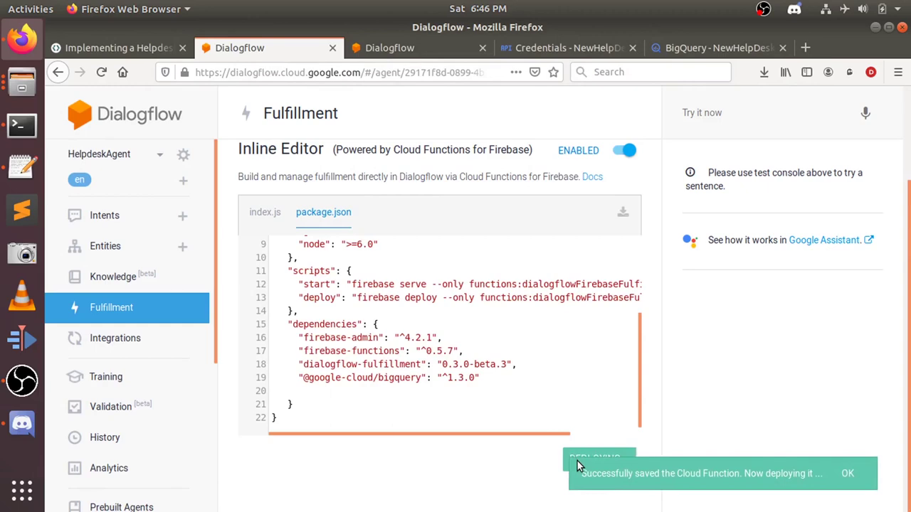
# Read the codelab's Enable Webhook for Fulfillment section, and dismiss Dialogflow's deployment notifications until the deployment finishes
pyautogui.click(93, 50)
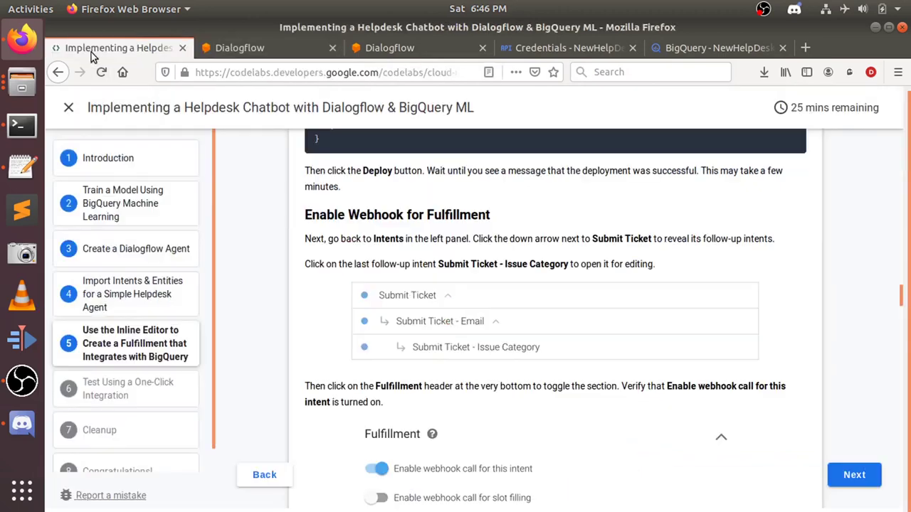
pyautogui.scroll(-2, 555, 424)
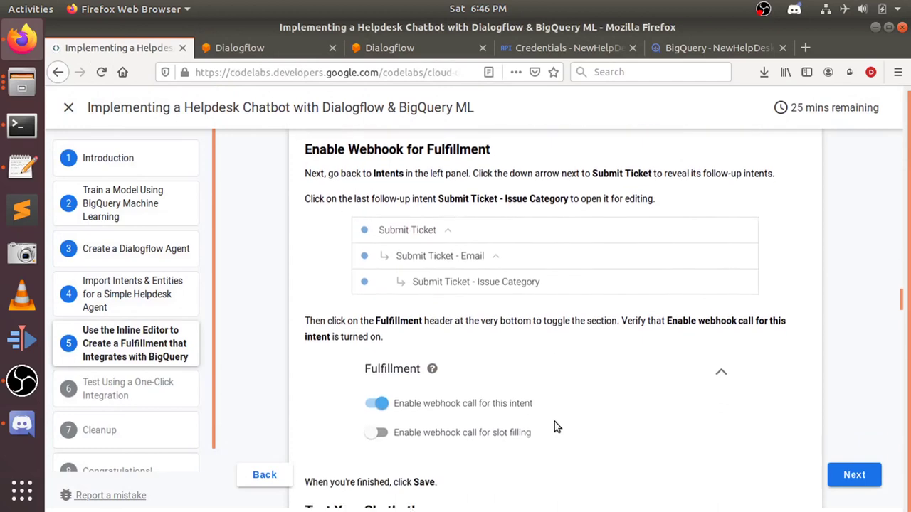
pyautogui.scroll(-4, 554, 422)
pyautogui.scroll(6, 549, 406)
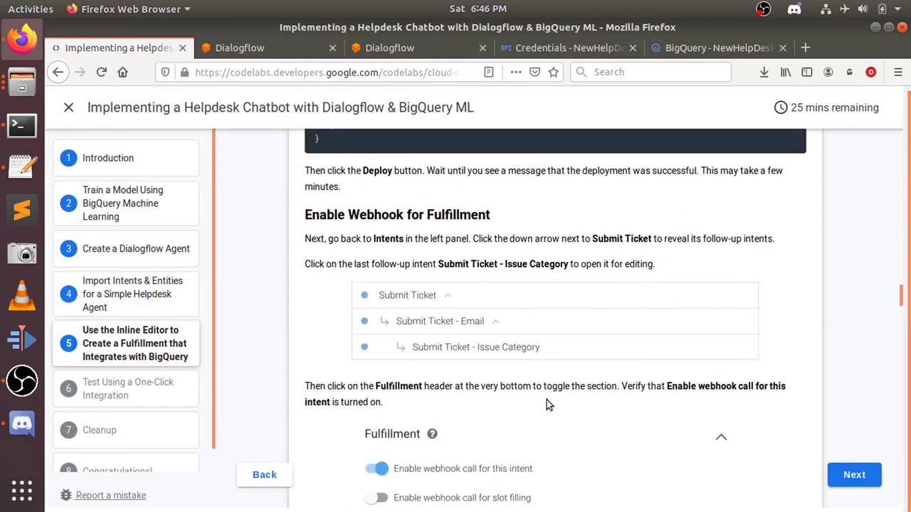
pyautogui.scroll(-2, 547, 404)
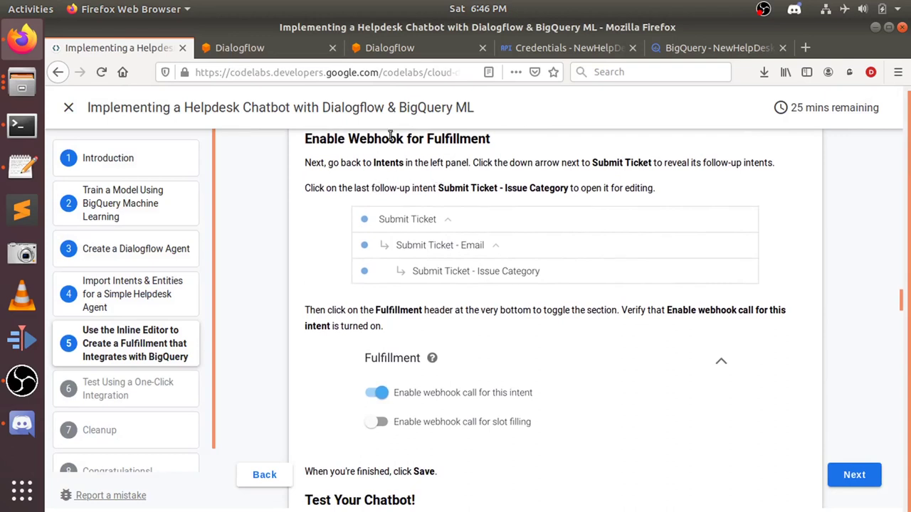
pyautogui.click(240, 50)
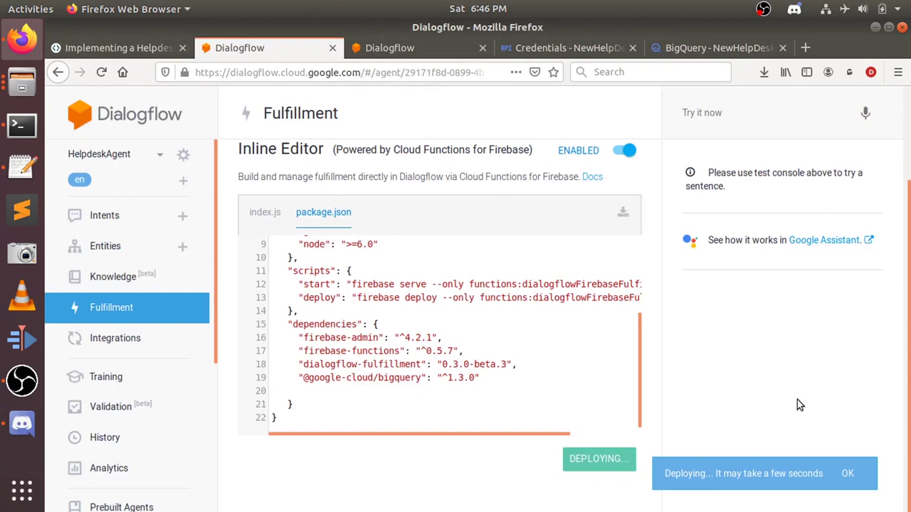
pyautogui.click(837, 478)
pyautogui.click(846, 476)
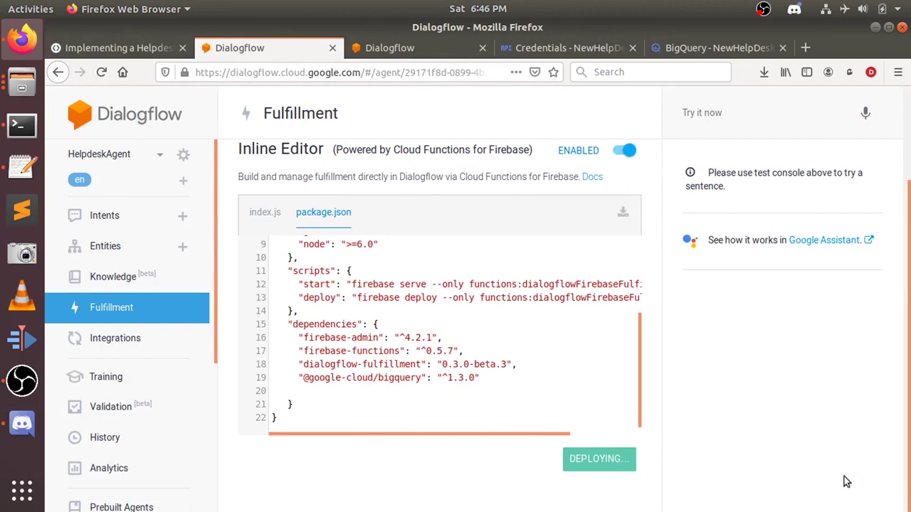
pyautogui.click(846, 477)
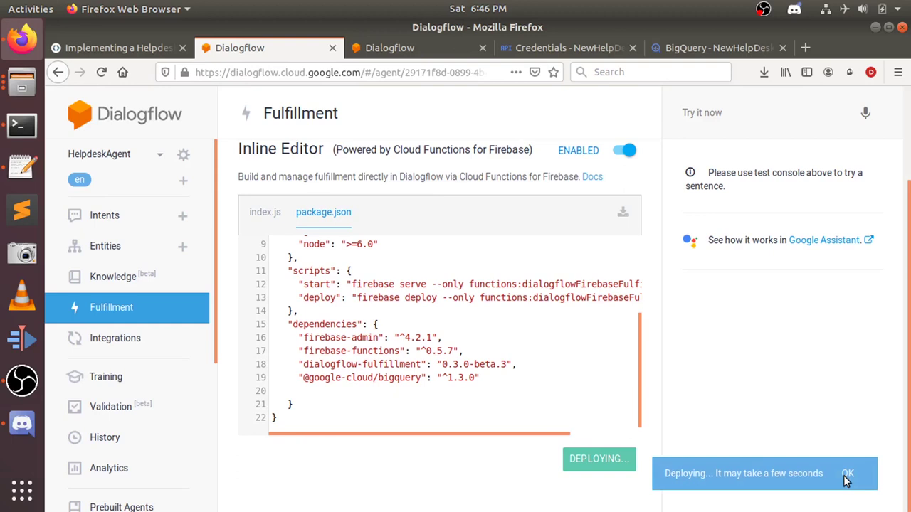
pyautogui.click(847, 474)
pyautogui.click(847, 474)
pyautogui.click(847, 474)
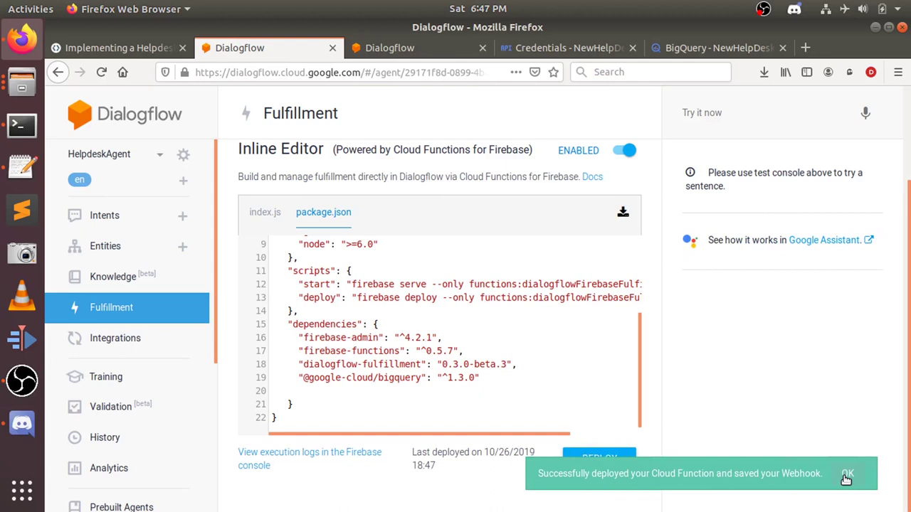
pyautogui.click(847, 477)
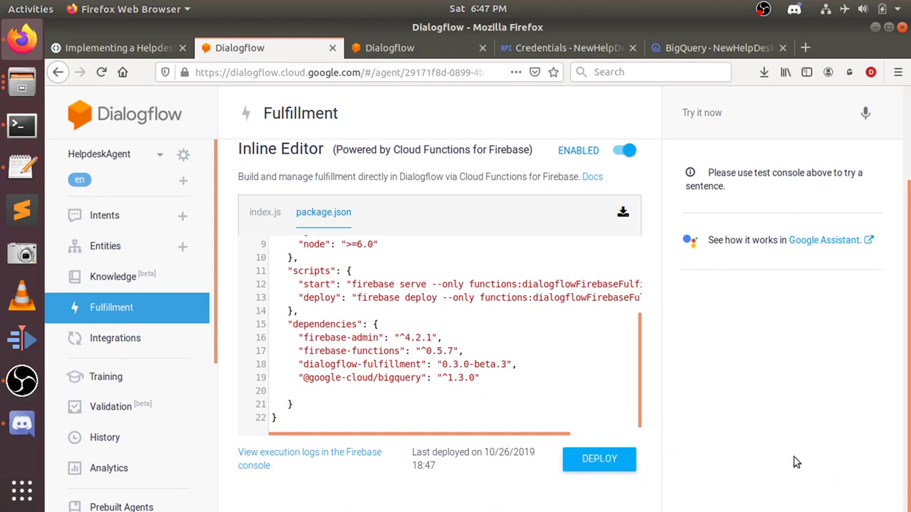
# Open HelpdeskAgent's intents list and expand Submit Ticket and Submit Ticket - Email to reveal their follow-up intents
pyautogui.click(107, 216)
pyautogui.click(118, 47)
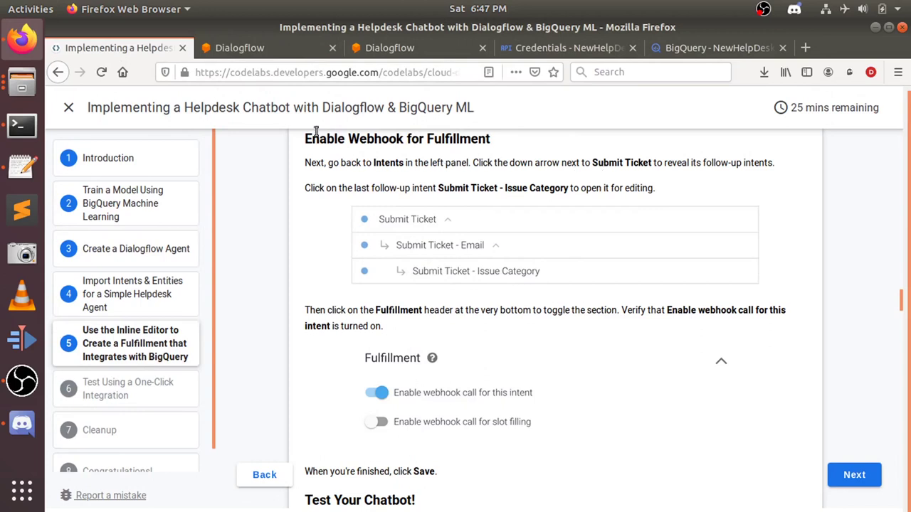
pyautogui.click(241, 40)
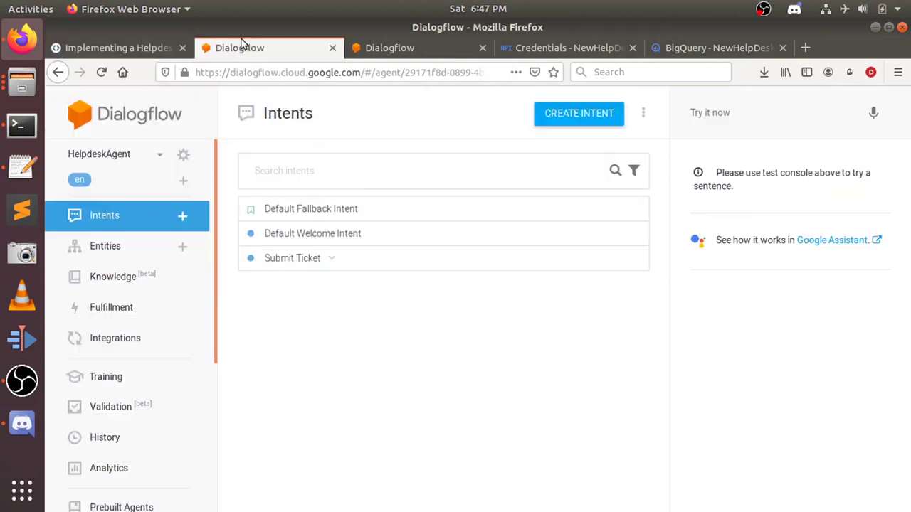
pyautogui.click(336, 258)
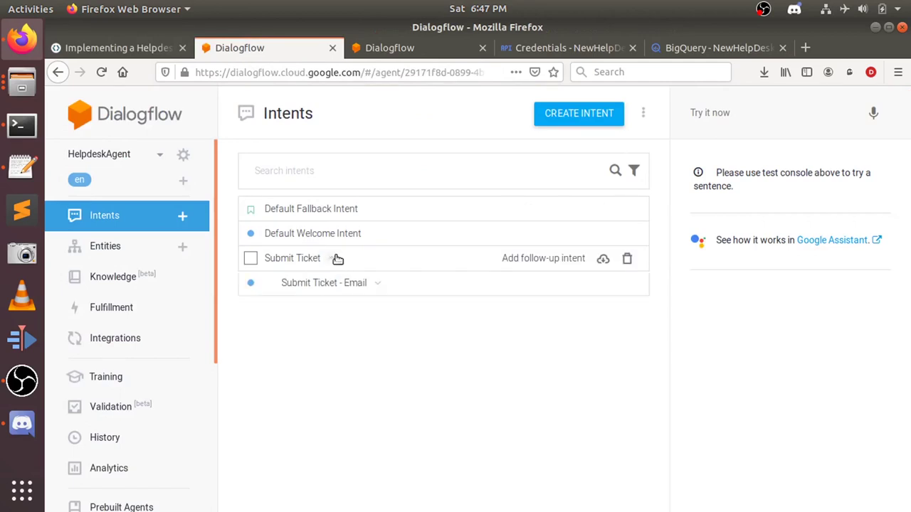
pyautogui.click(378, 283)
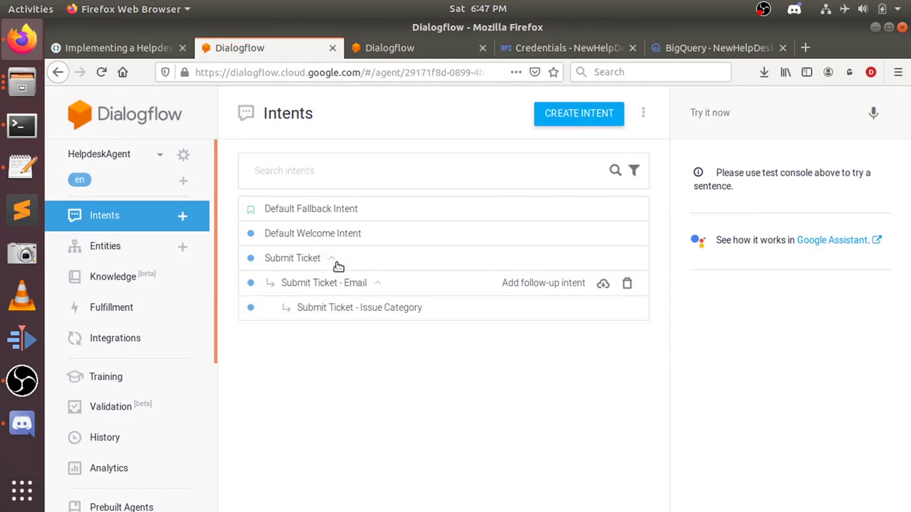
# Review the codelab's webhook instructions, and open the Submit Ticket - Issue Category intent in Dialogflow for editing
pyautogui.click(141, 48)
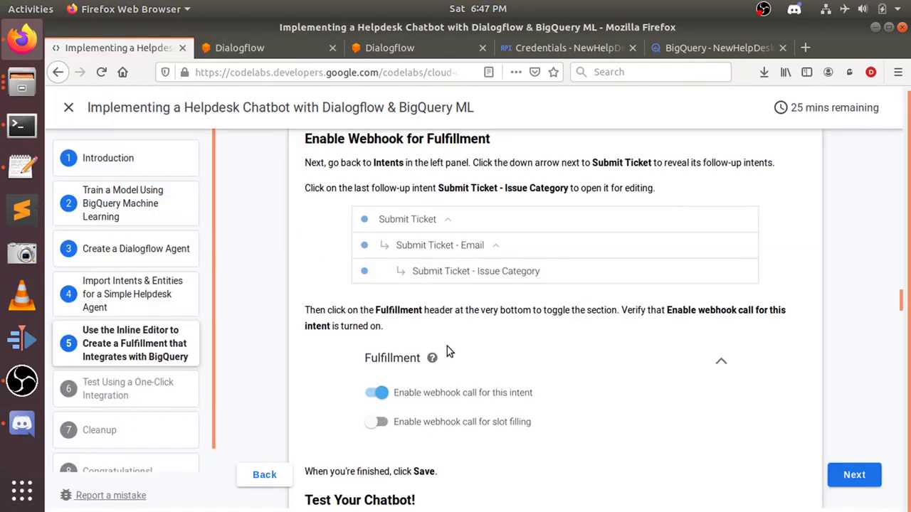
pyautogui.scroll(-1, 448, 345)
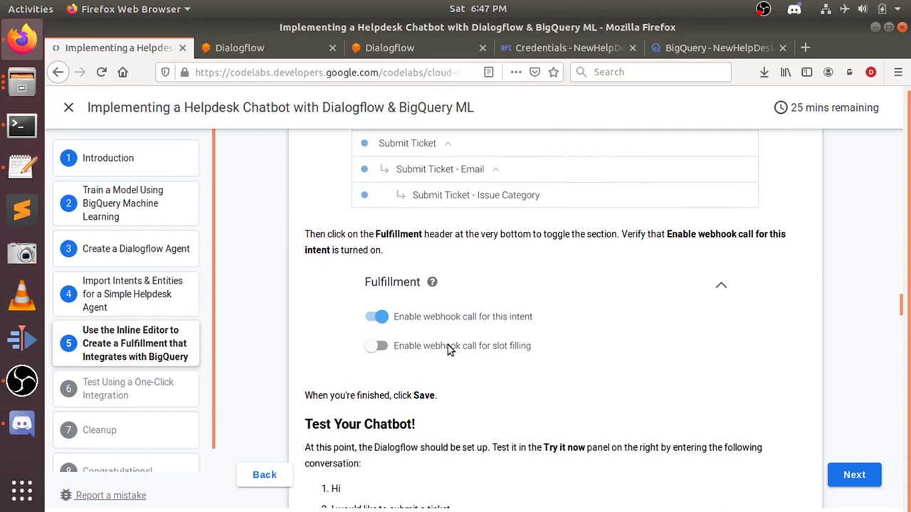
pyautogui.scroll(1, 449, 348)
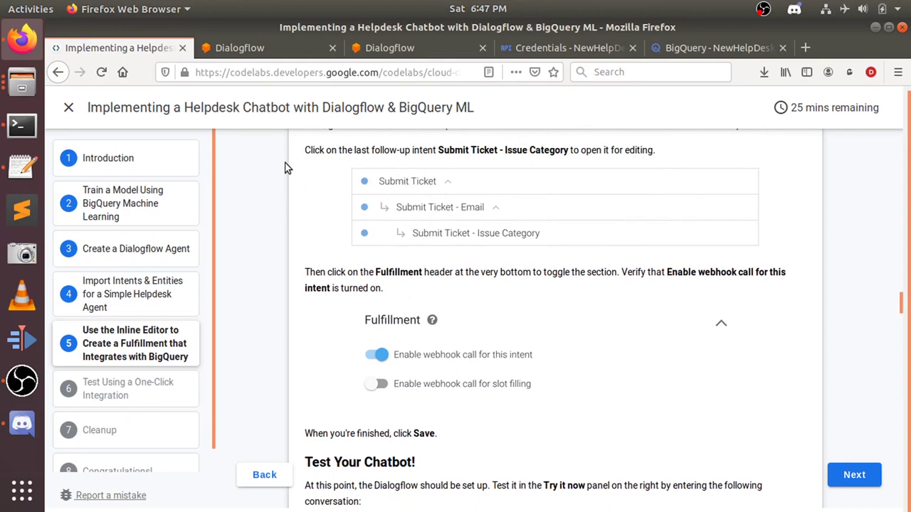
pyautogui.click(268, 52)
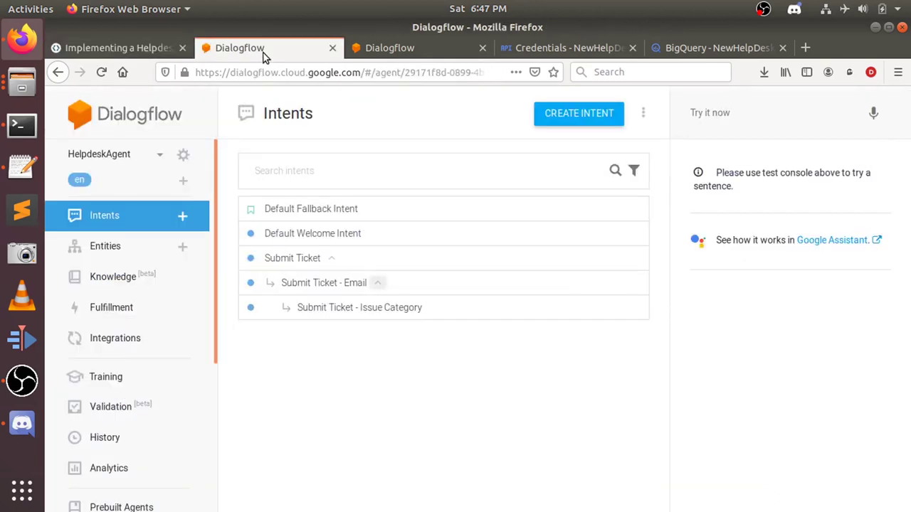
pyautogui.click(411, 314)
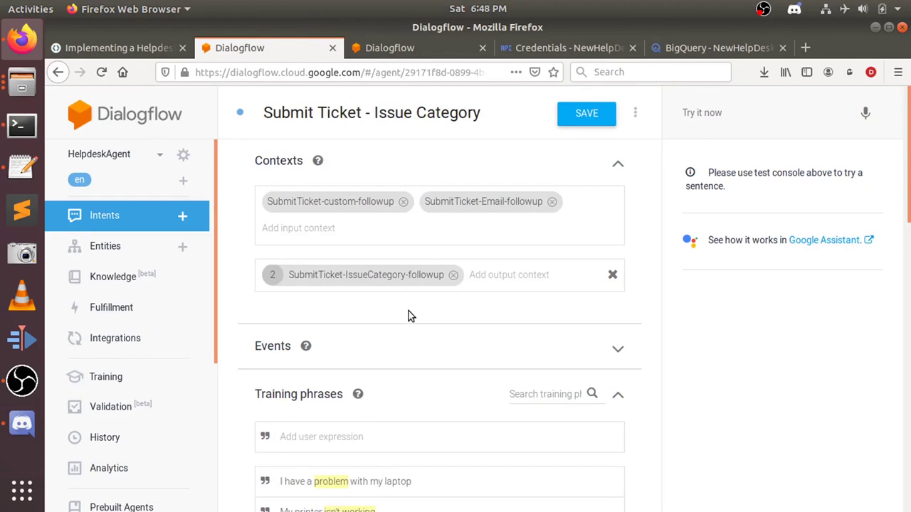
# Review the Submit Ticket - Issue Category intent's events, training phrases, parameters and responses down to its Fulfillment settings
pyautogui.click(616, 353)
pyautogui.click(616, 354)
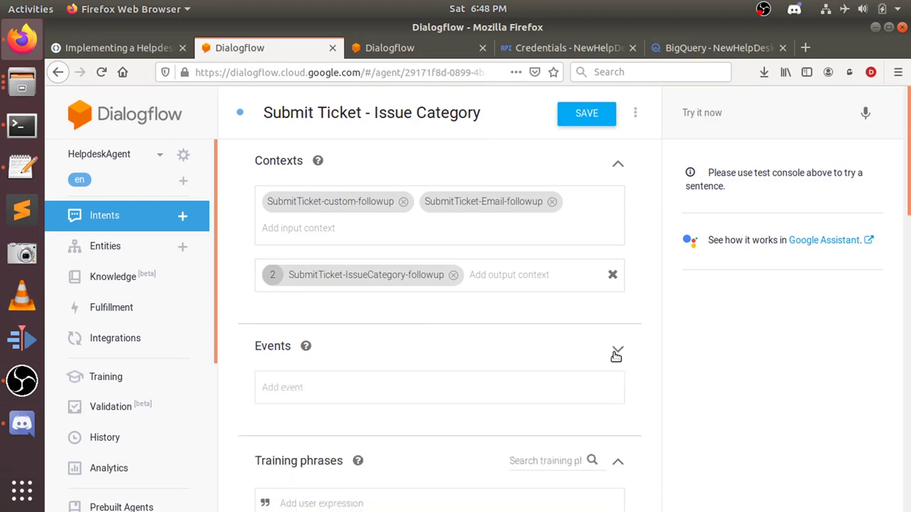
pyautogui.scroll(-3, 479, 425)
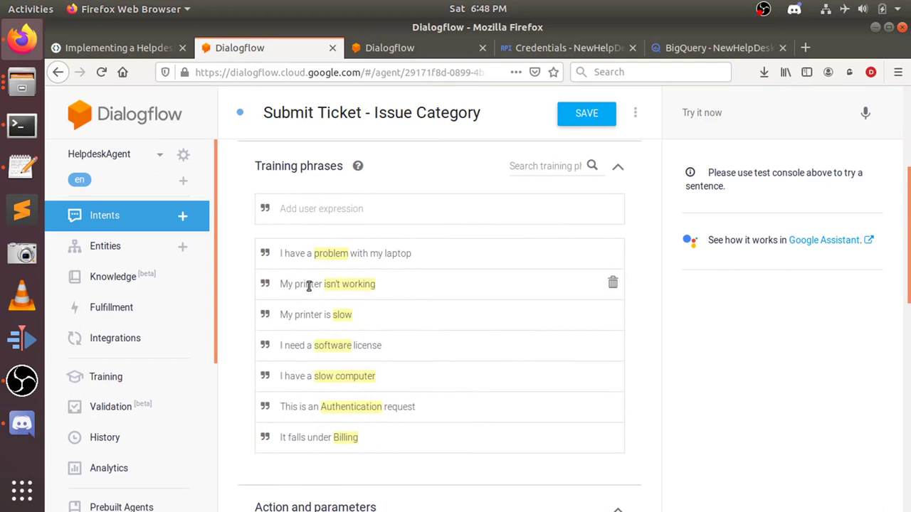
pyautogui.scroll(-4, 363, 313)
pyautogui.scroll(-1, 363, 314)
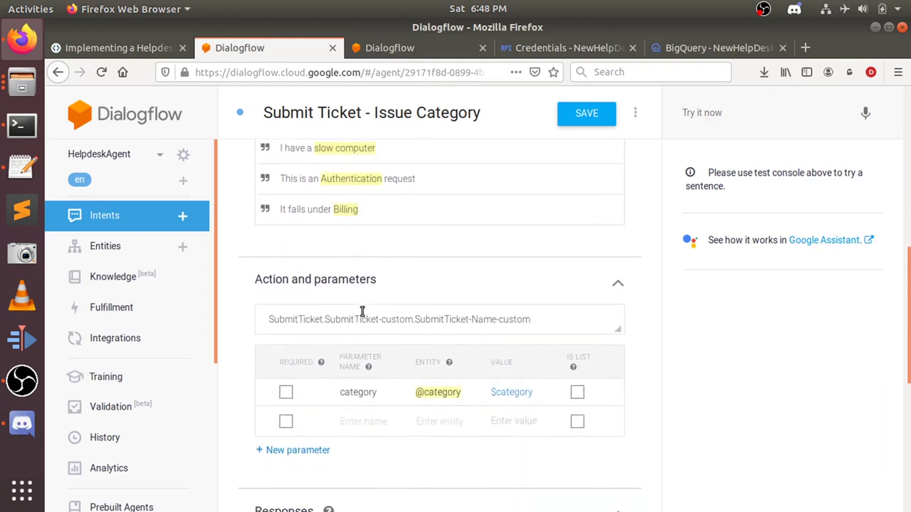
pyautogui.scroll(-4, 362, 313)
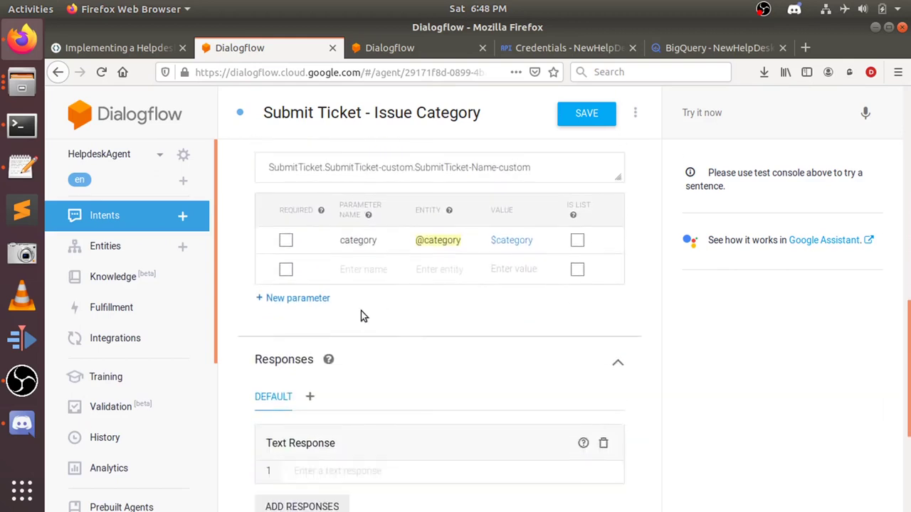
pyautogui.scroll(-2, 361, 316)
pyautogui.scroll(-3, 361, 316)
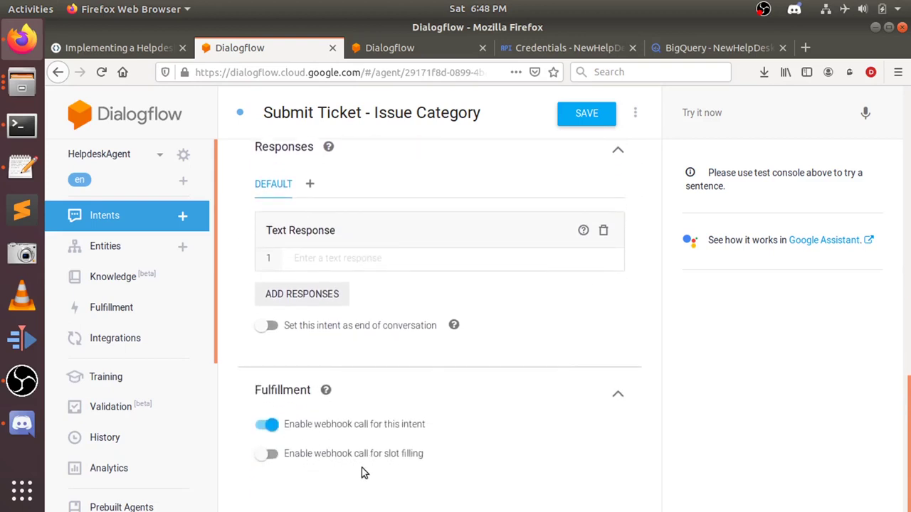
# Compare the intent's webhook toggles with the codelab's Fulfillment instructions, and save the Submit Ticket - Issue Category intent
pyautogui.click(126, 40)
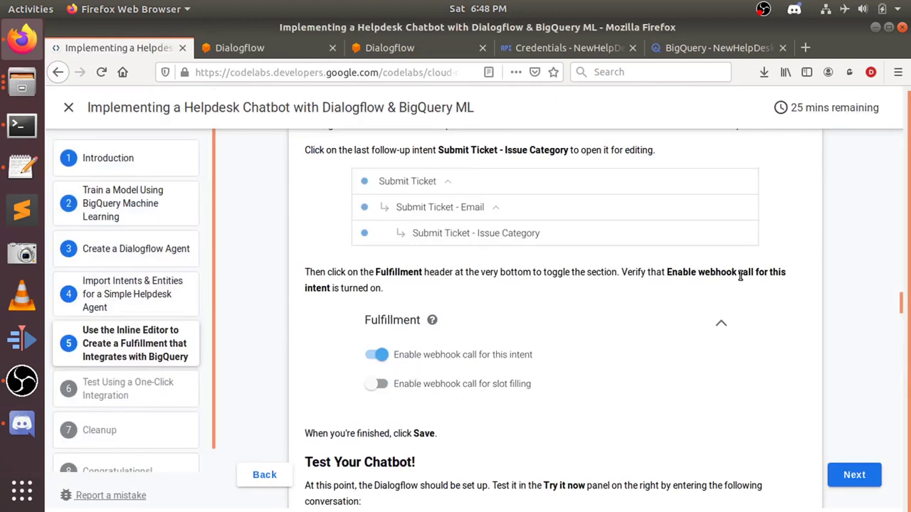
pyautogui.moveTo(737, 275); pyautogui.dragTo(809, 273)
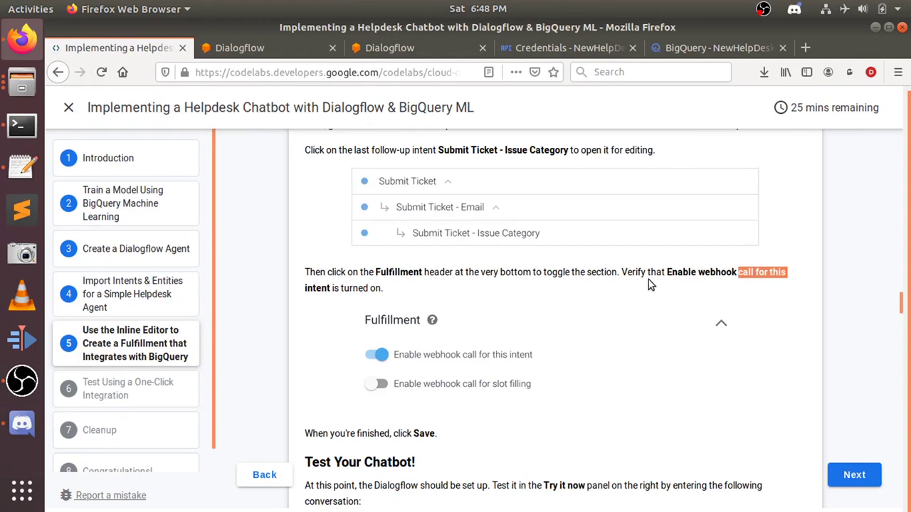
pyautogui.scroll(-2, 648, 280)
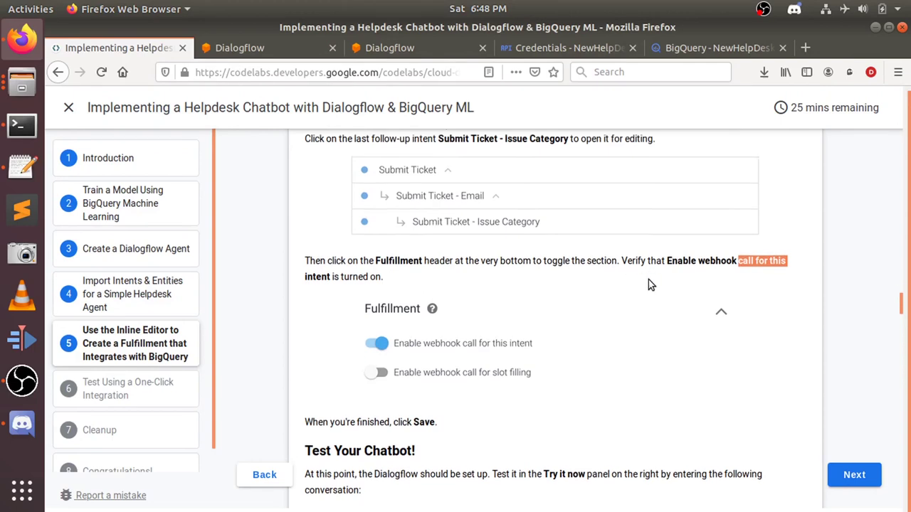
pyautogui.click(253, 57)
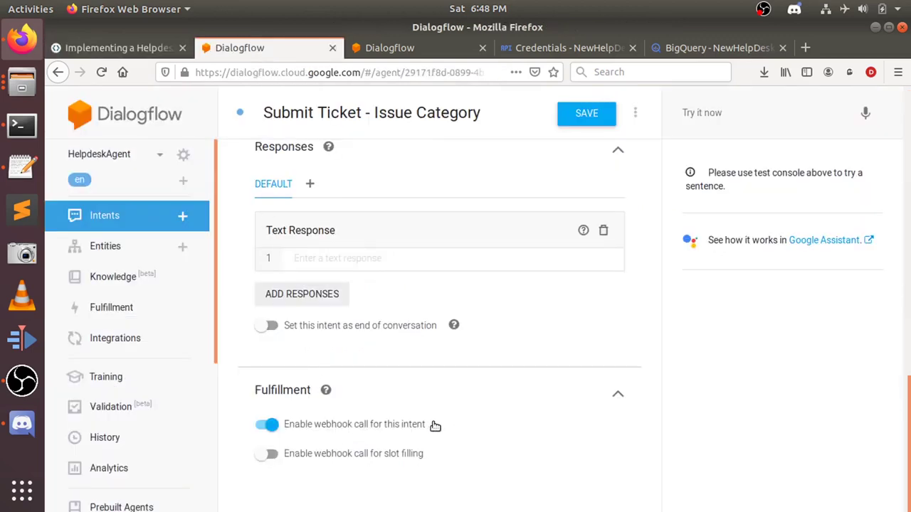
pyautogui.click(140, 46)
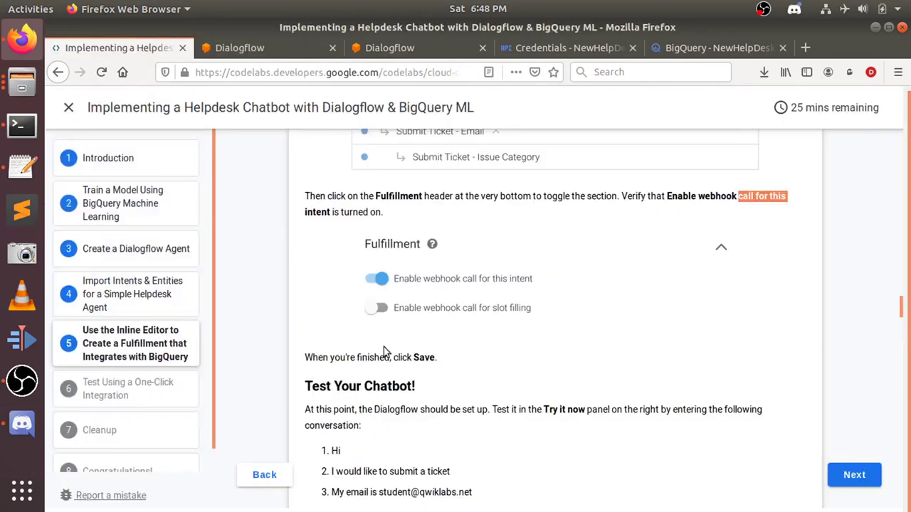
pyautogui.scroll(-4, 413, 385)
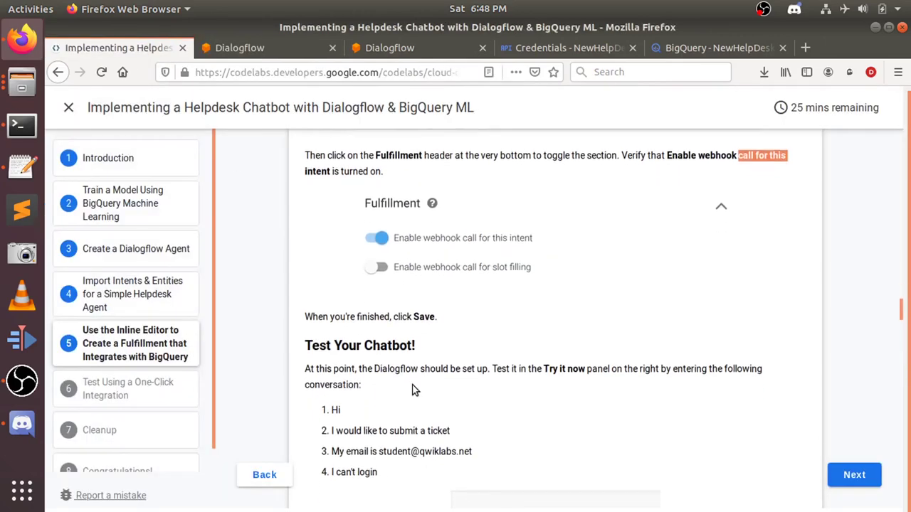
pyautogui.click(256, 39)
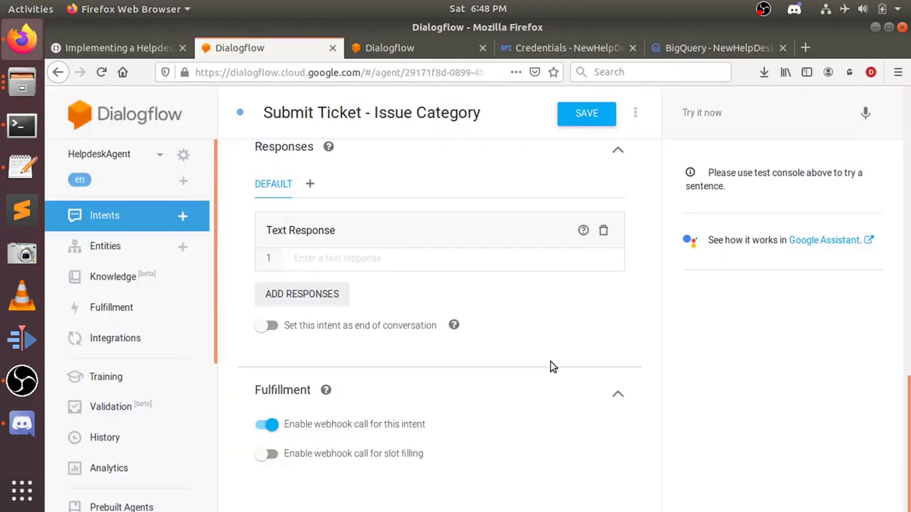
pyautogui.click(583, 116)
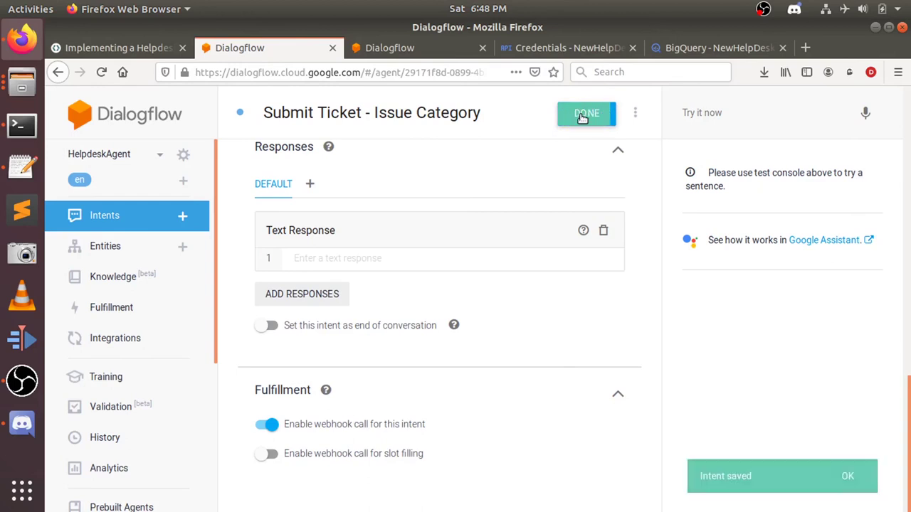
# Read the codelab's Test Your Chatbot conversation steps, and return to Dialogflow's intent page to locate the test console
pyautogui.click(107, 52)
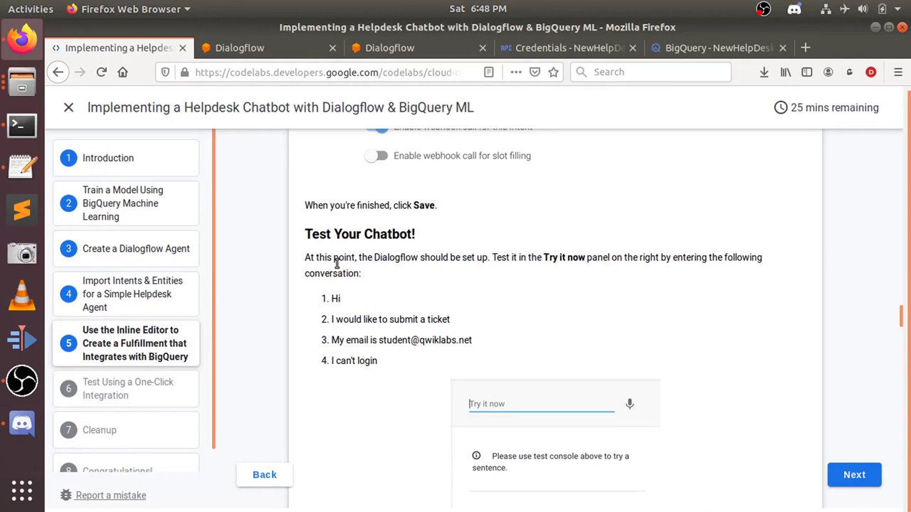
pyautogui.moveTo(338, 257); pyautogui.dragTo(423, 257)
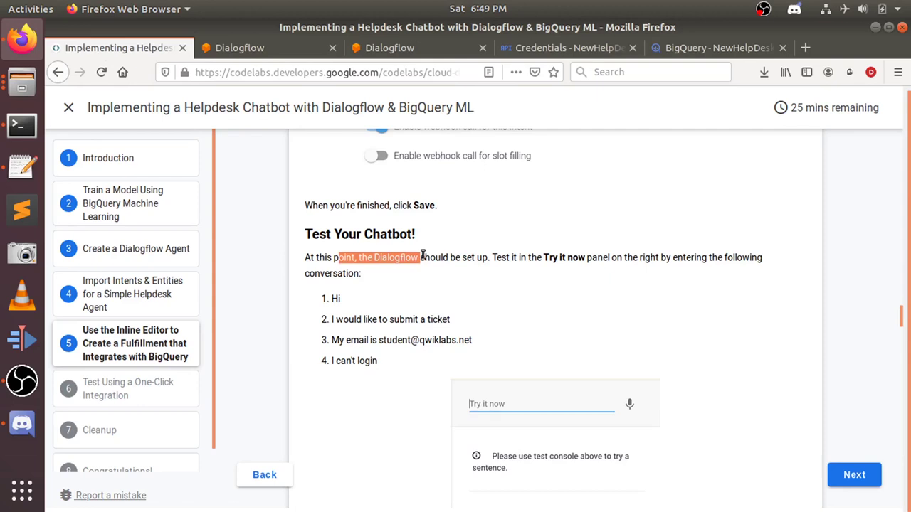
pyautogui.click(414, 341)
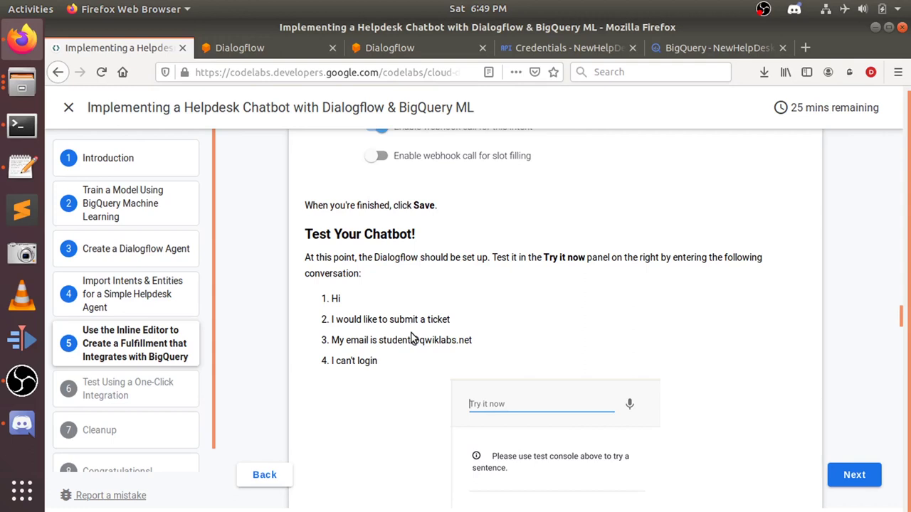
pyautogui.scroll(-2, 388, 356)
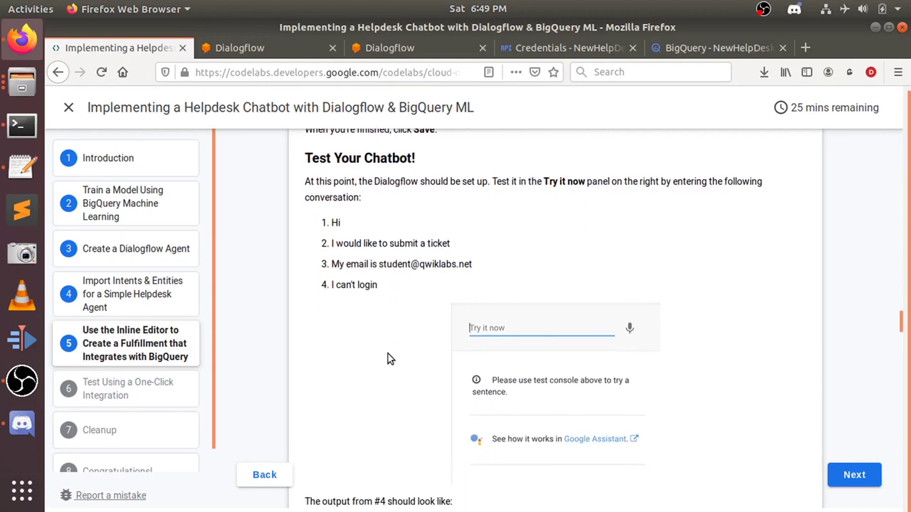
pyautogui.click(235, 52)
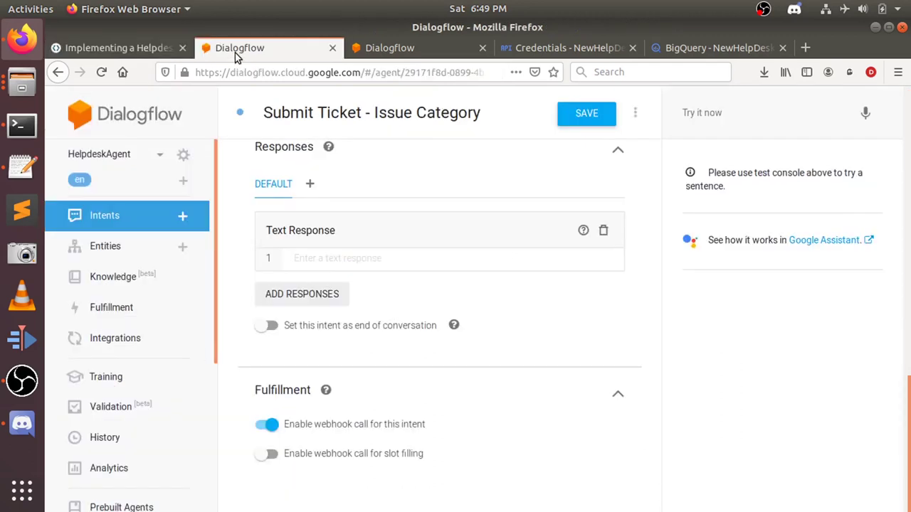
pyautogui.scroll(5, 712, 326)
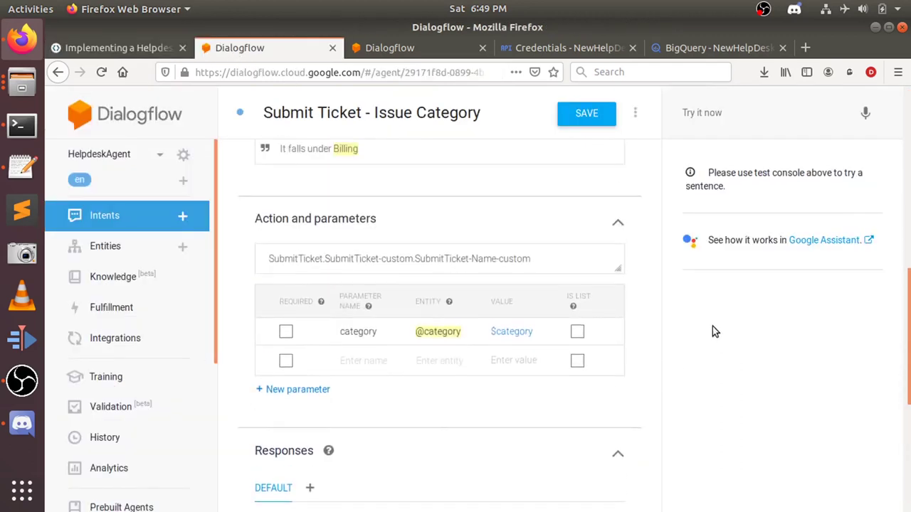
pyautogui.scroll(-2, 713, 326)
pyautogui.scroll(-5, 713, 326)
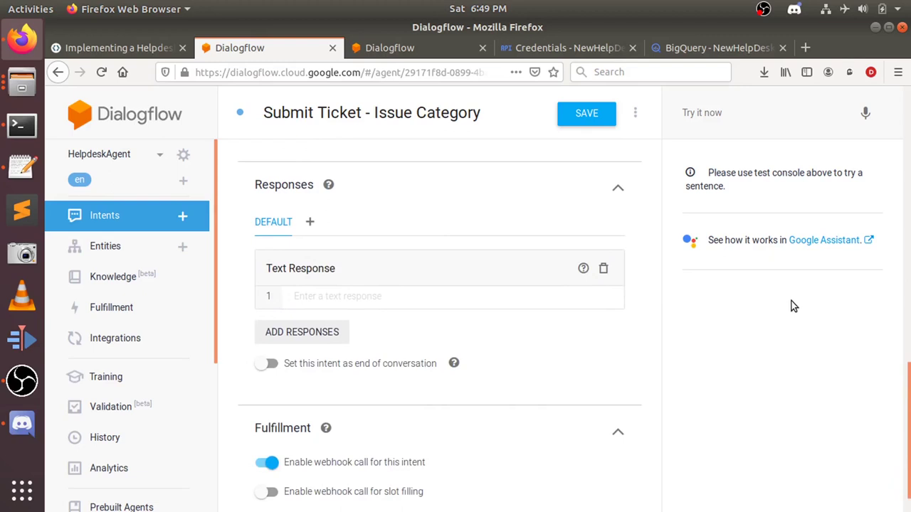
# Launch HelpdeskAgent's Google Assistant preview, check its loading page, and return to the intent page's test console
pyautogui.click(827, 242)
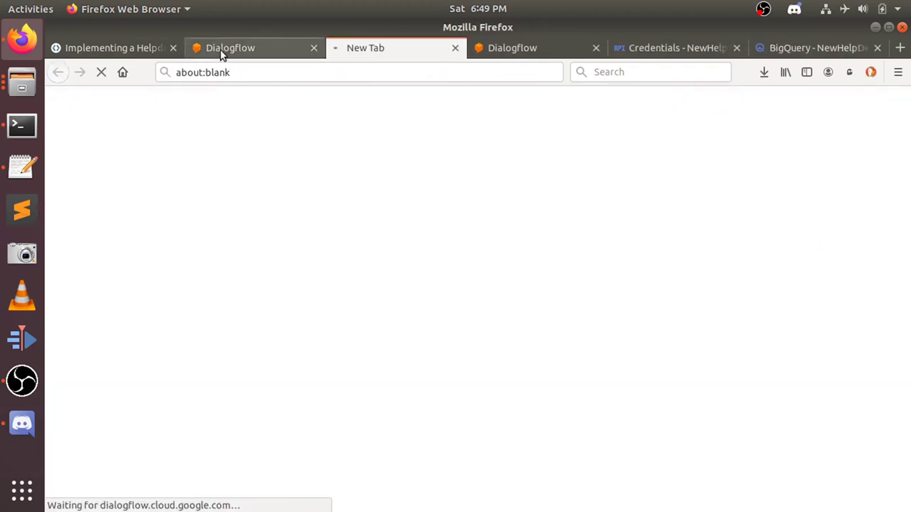
pyautogui.click(220, 56)
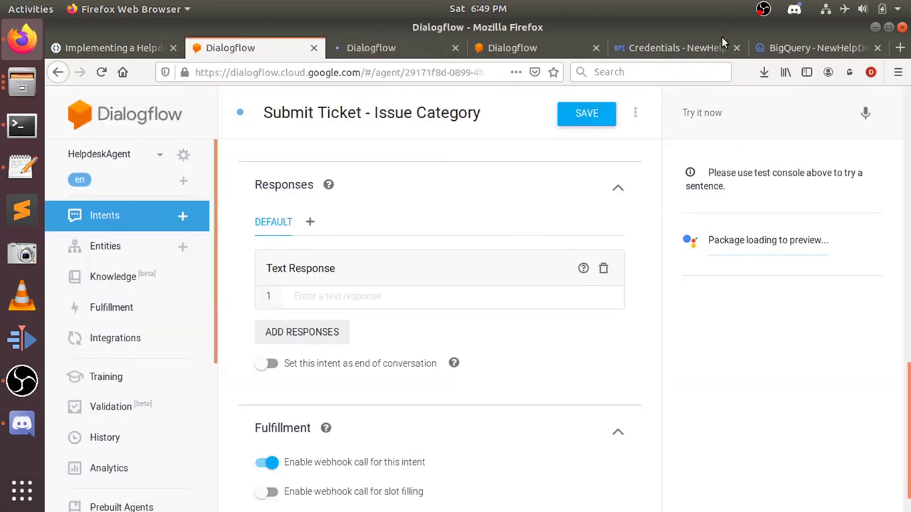
pyautogui.click(705, 113)
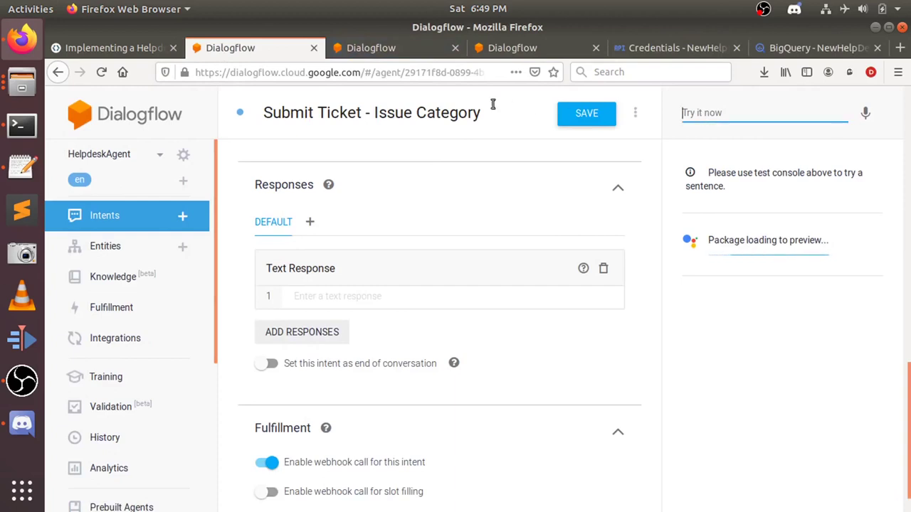
pyautogui.click(374, 48)
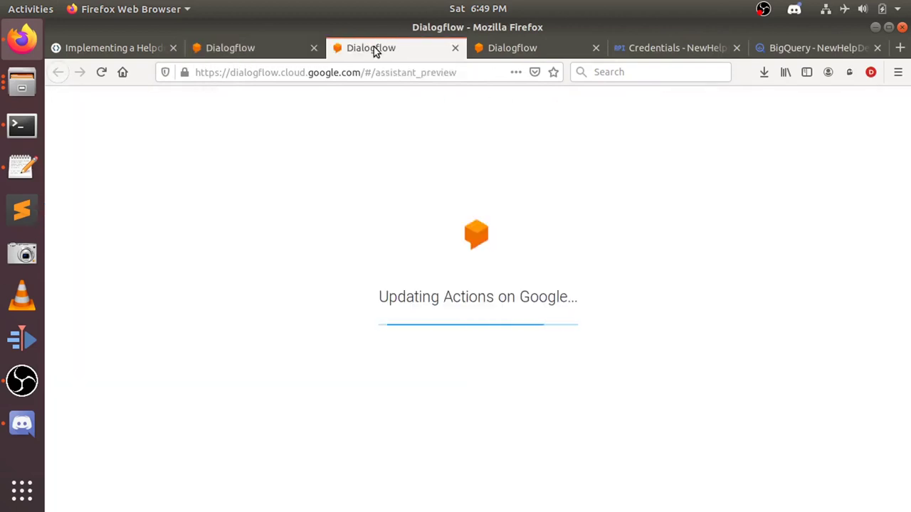
pyautogui.click(259, 54)
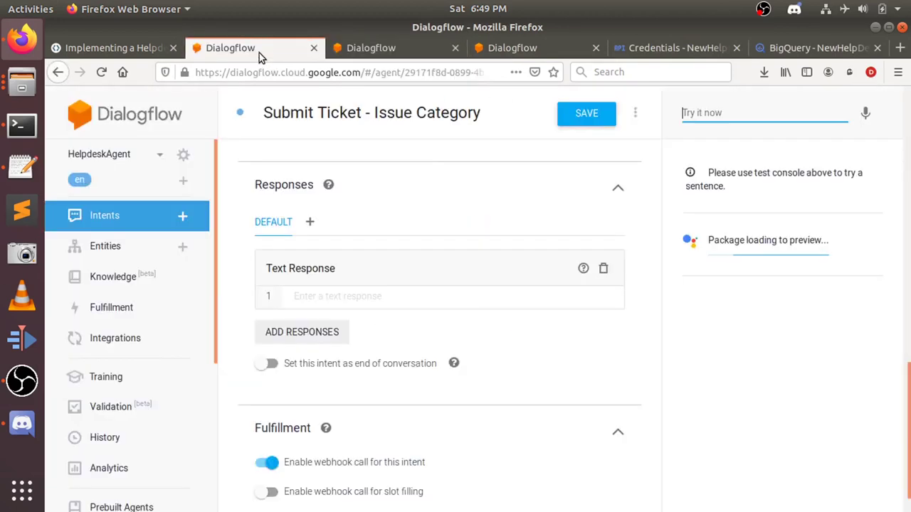
# Copy "I would like to submit a ticket" from the codelab, and send "hi" to HelpdeskAgent in Dialogflow's test console
pyautogui.click(135, 48)
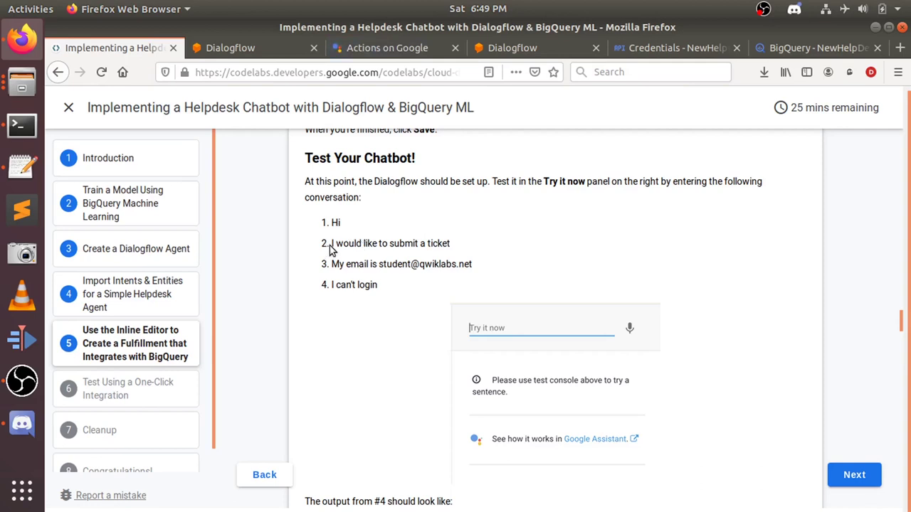
pyautogui.moveTo(330, 246); pyautogui.dragTo(482, 256)
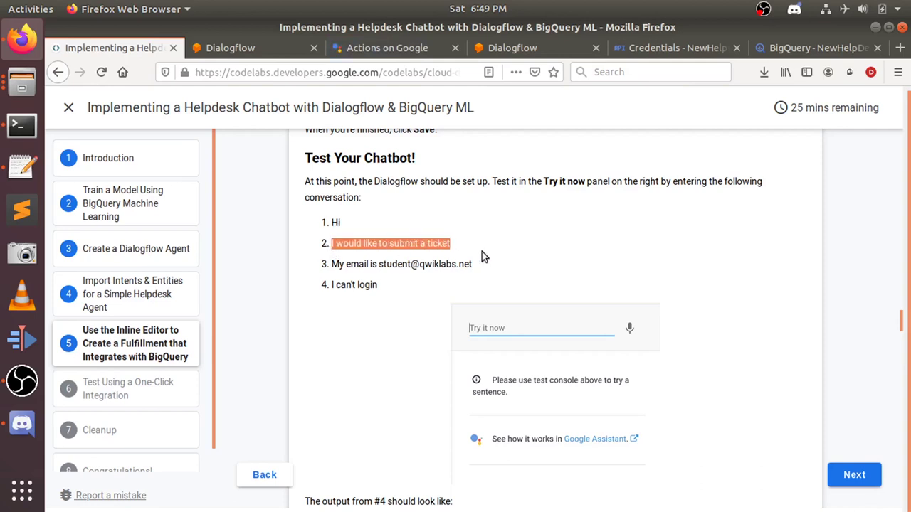
pyautogui.click(259, 43)
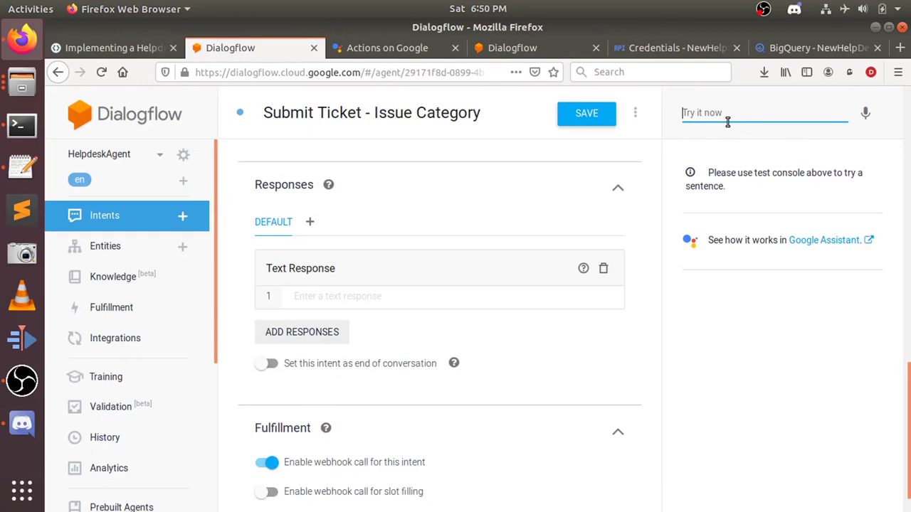
pyautogui.write('hi')
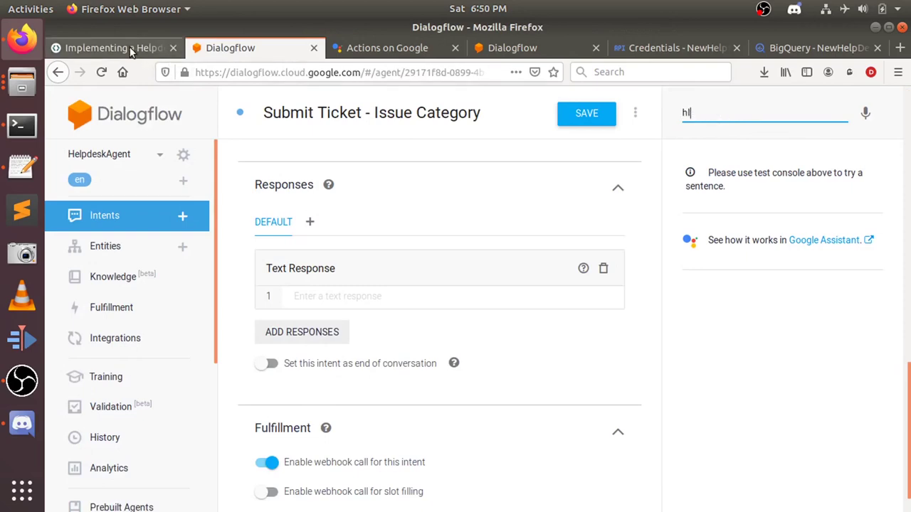
pyautogui.click(130, 50)
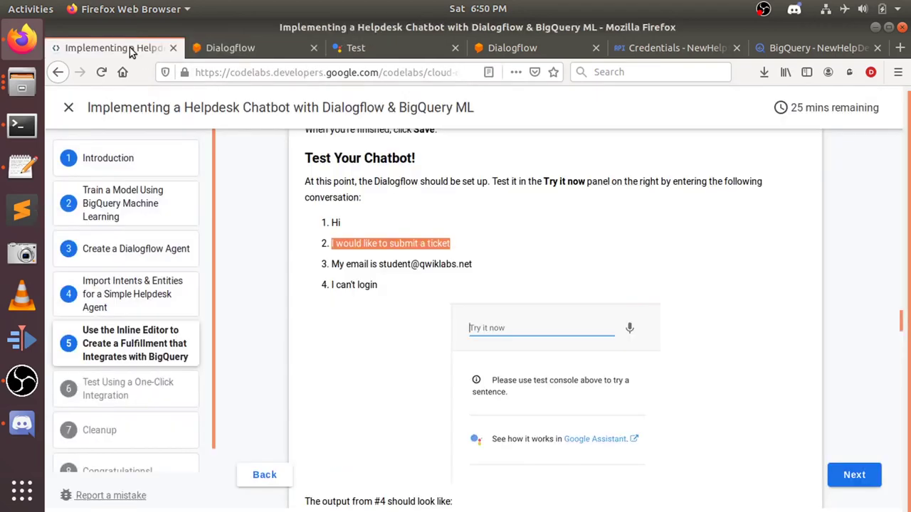
pyautogui.click(249, 49)
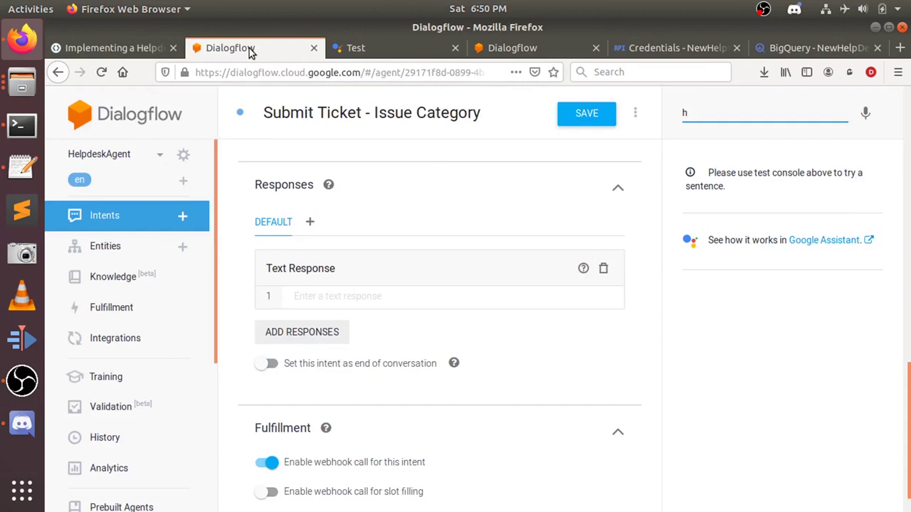
pyautogui.press('Return')
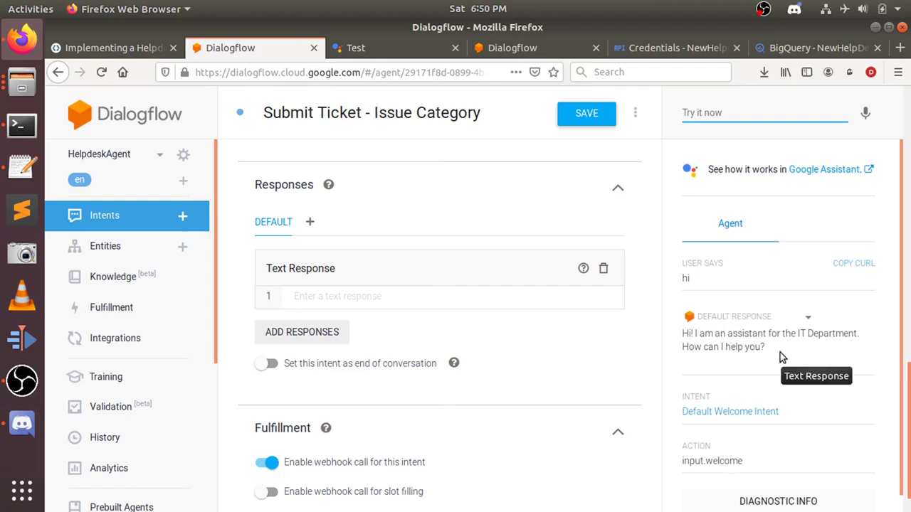
# Send "I would like to submit a ticket" to the agent, and return to the codelab's test conversation
pyautogui.click(719, 116)
pyautogui.press('Down')
pyautogui.press('Down')
pyautogui.press('Return')
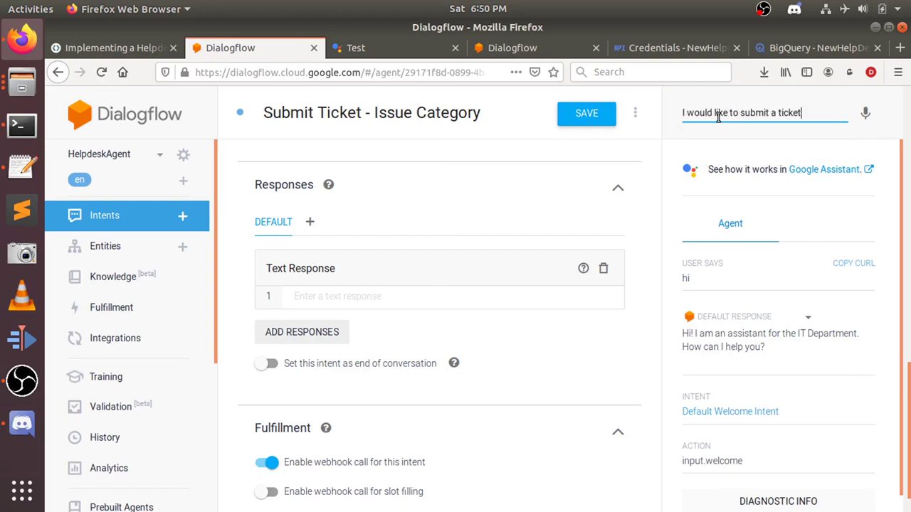
pyautogui.press('Return')
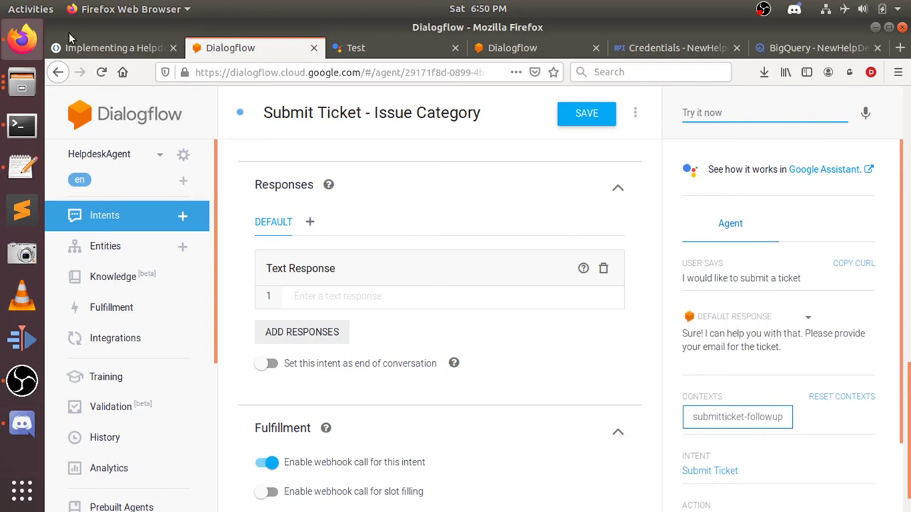
pyautogui.click(78, 47)
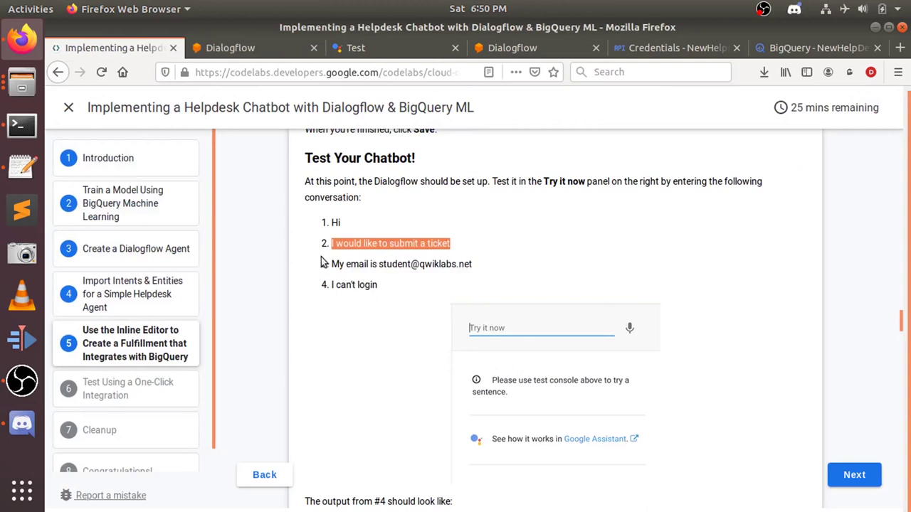
# Copy the codelab's third test message, which provides the student's e-mail, and send it to HelpdeskAgent in Dialogflow's test console
pyautogui.moveTo(333, 263); pyautogui.dragTo(488, 275)
pyautogui.hotkey('ctrl', 'c')
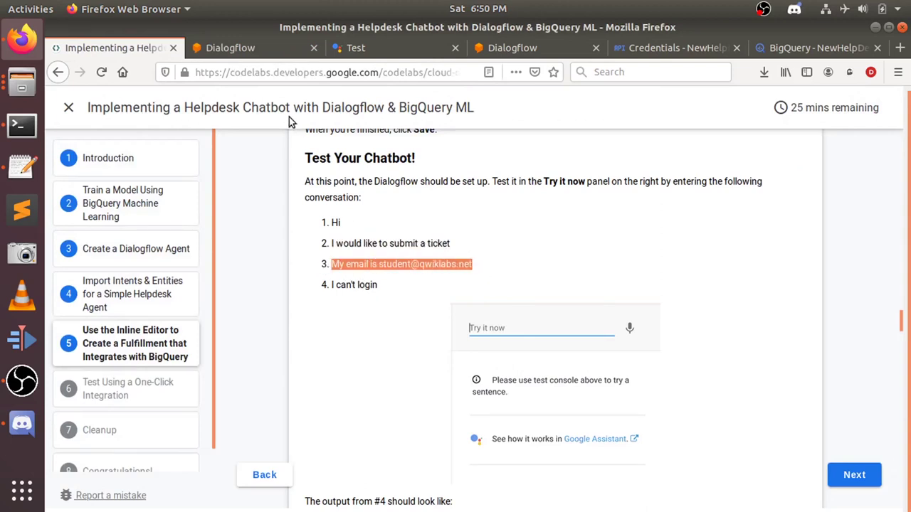
pyautogui.click(247, 48)
pyautogui.click(704, 111)
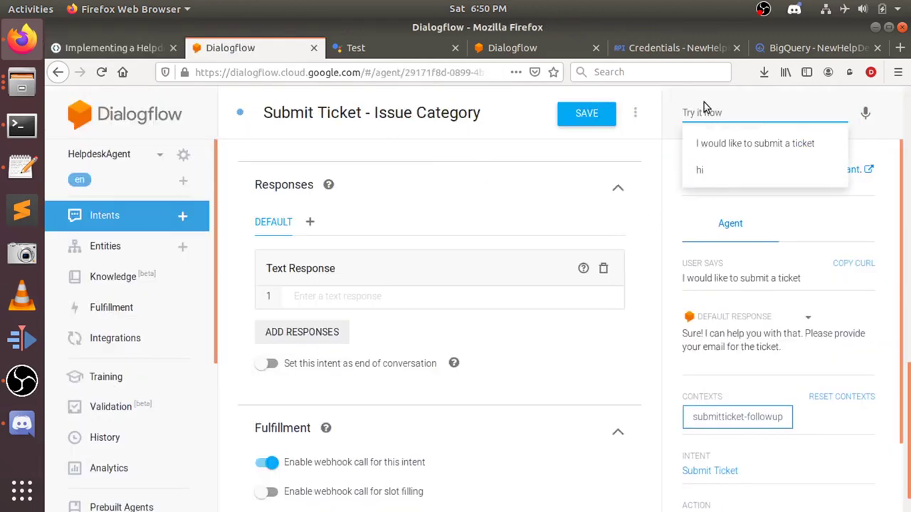
pyautogui.hotkey('ctrl', 'v')
pyautogui.press('Return')
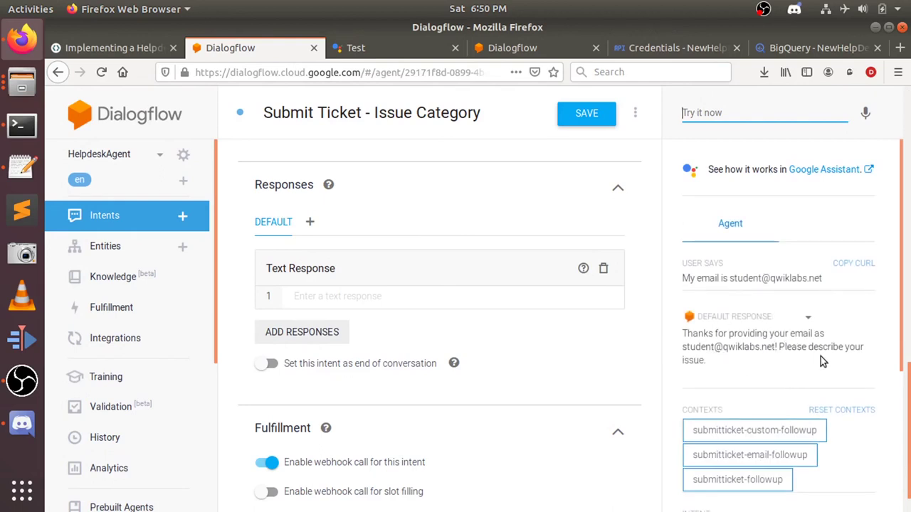
# Send "I can't login" to HelpdeskAgent as the ticket's issue description
pyautogui.click(715, 117)
pyautogui.write('I')
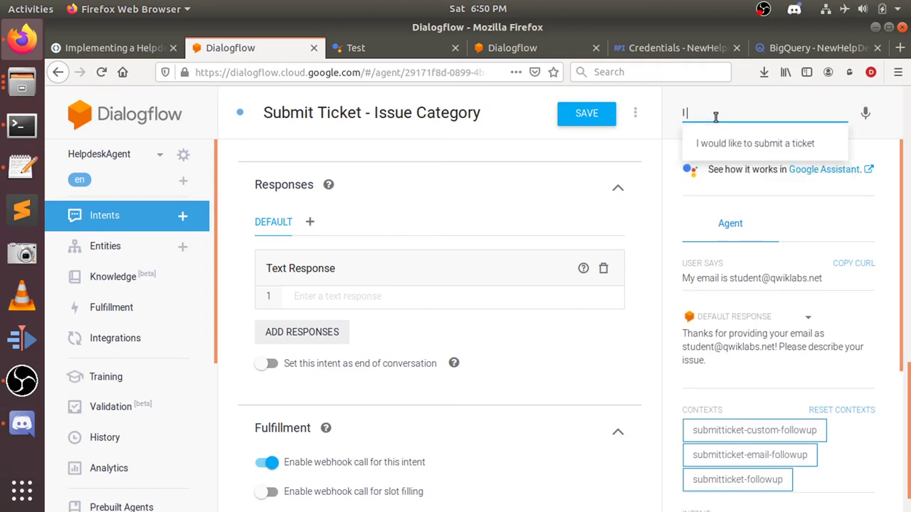
pyautogui.write(' can')
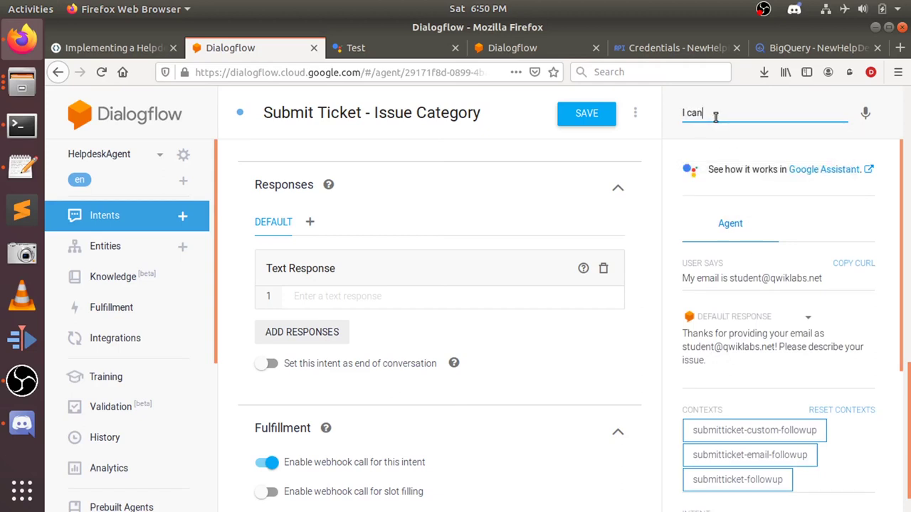
pyautogui.write("'t login")
pyautogui.press('Return')
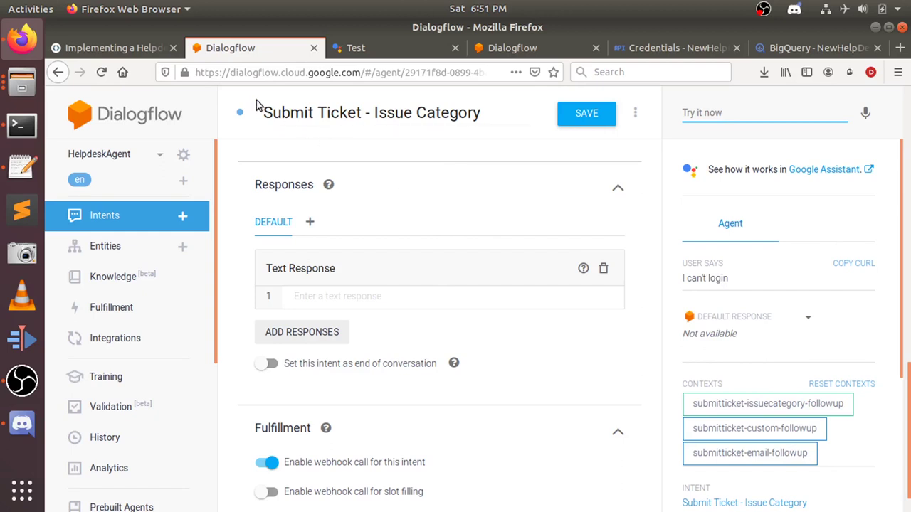
# Check the fourth test message in the codelab, and resend "I can't login" in Dialogflow's test console
pyautogui.click(121, 47)
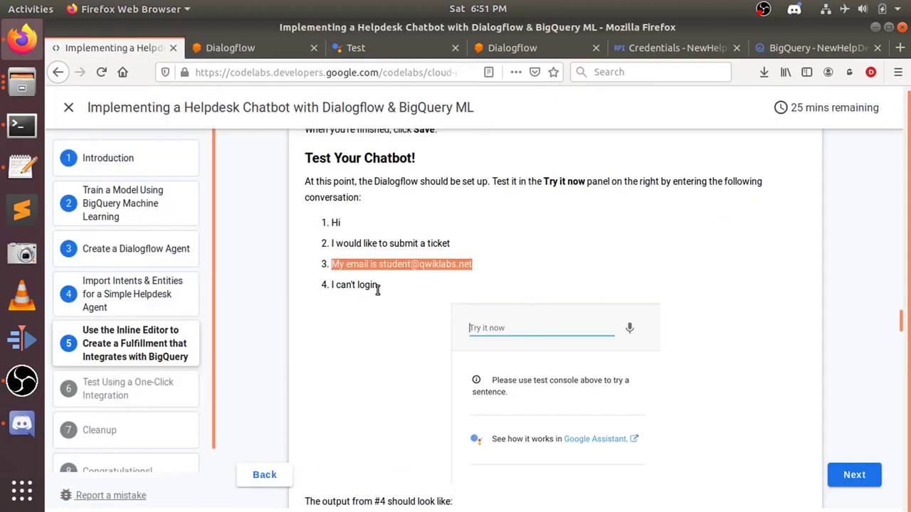
pyautogui.moveTo(378, 287); pyautogui.dragTo(330, 285)
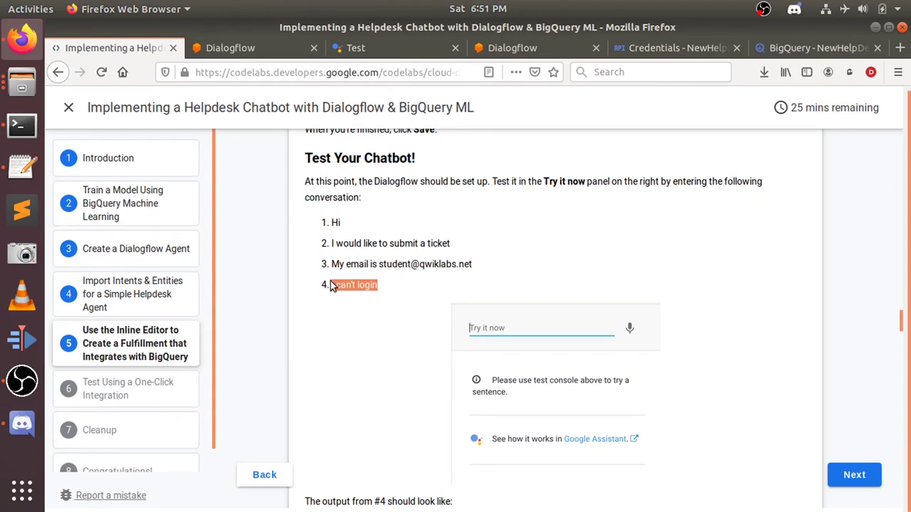
pyautogui.click(254, 49)
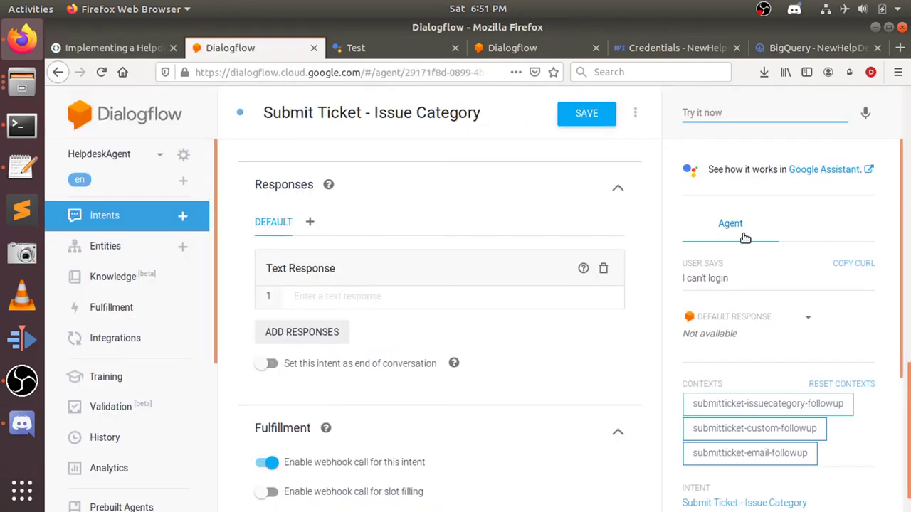
pyautogui.click(695, 112)
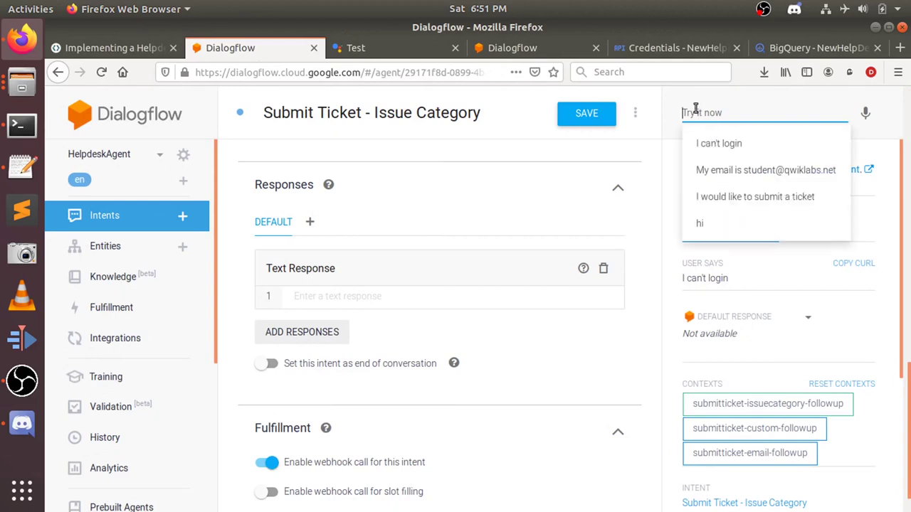
pyautogui.write("I can't login")
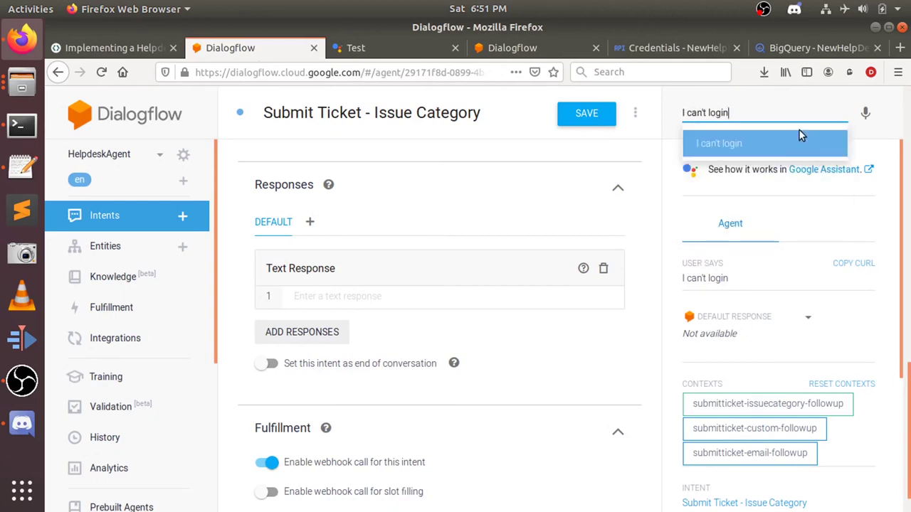
pyautogui.press('Return')
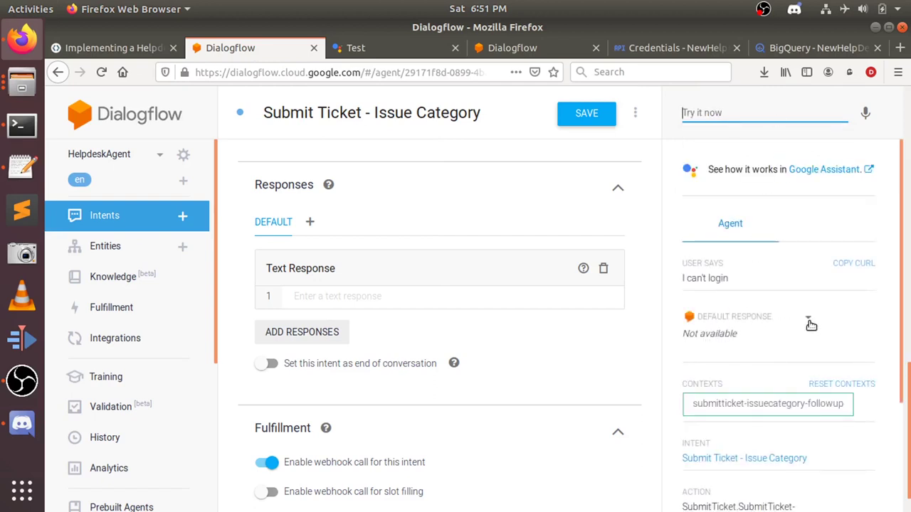
# Examine the agent's response, contexts and category parameter for "I can't login", and compare them with the codelab's expected output for #4
pyautogui.moveTo(808, 324); pyautogui.dragTo(808, 324)
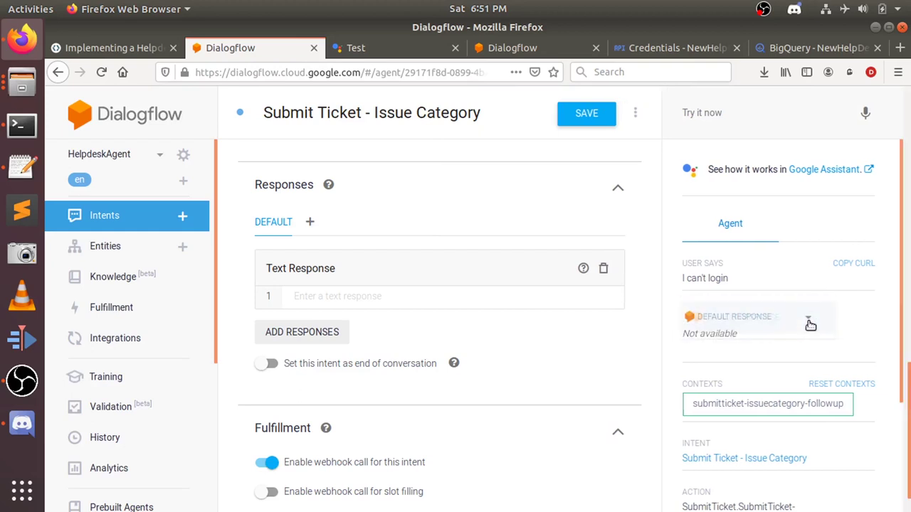
pyautogui.doubleClick(709, 332)
pyautogui.scroll(-1, 709, 332)
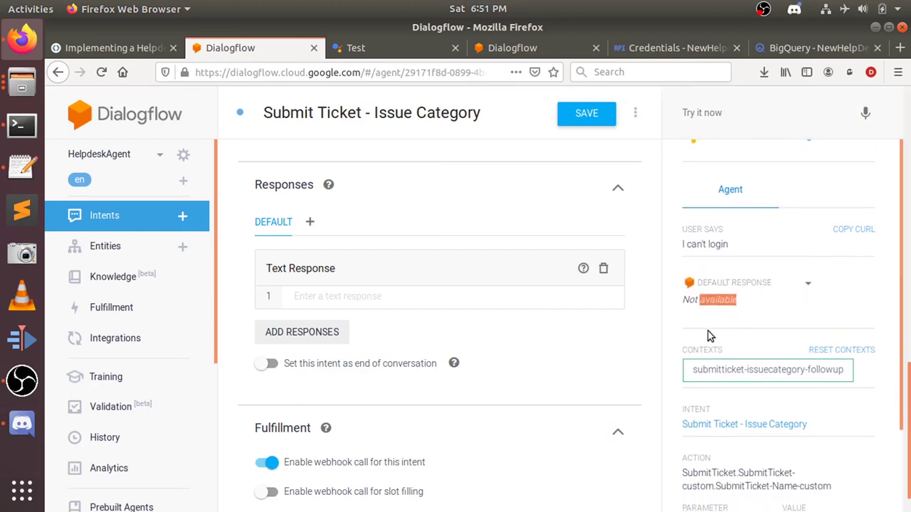
pyautogui.scroll(-3, 736, 377)
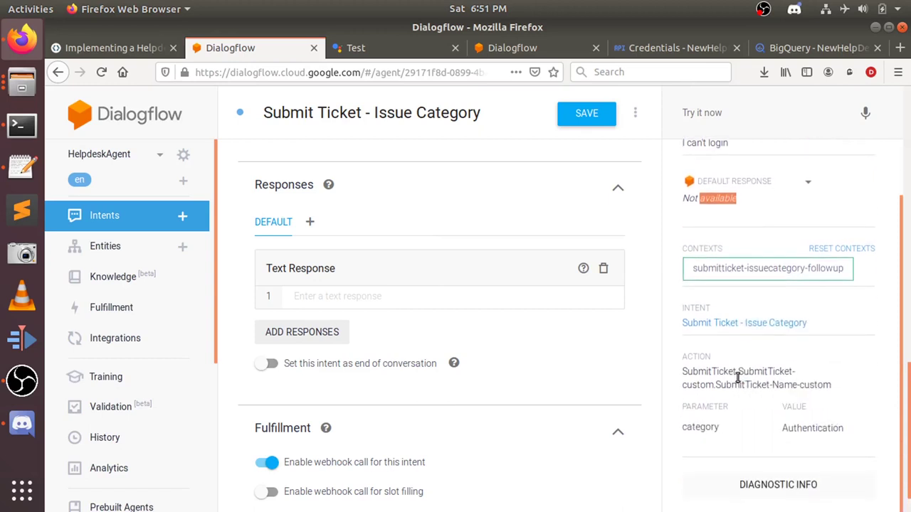
pyautogui.scroll(-1, 771, 374)
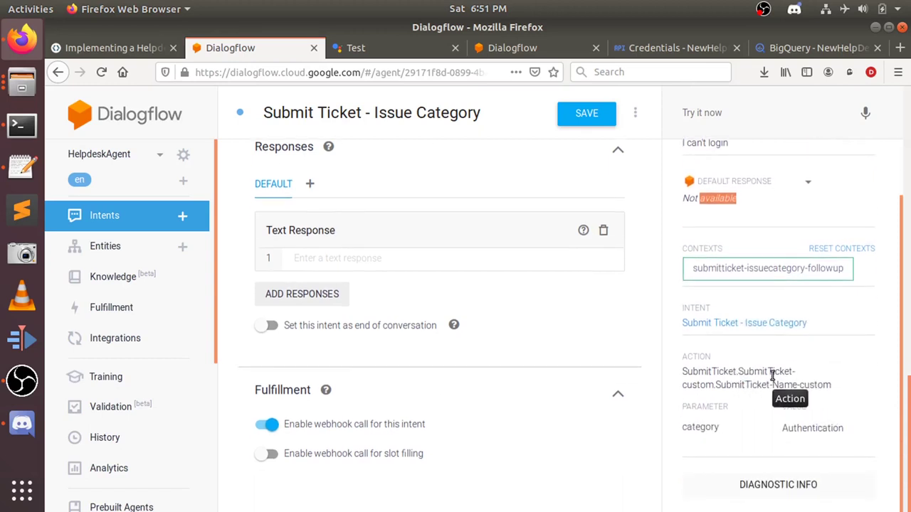
pyautogui.scroll(10, 578, 389)
pyautogui.scroll(-10, 579, 393)
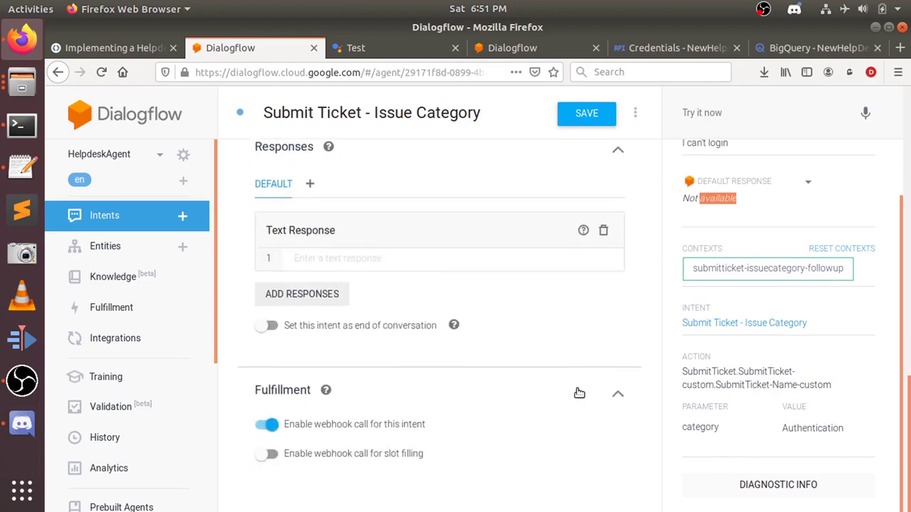
pyautogui.scroll(10, 578, 392)
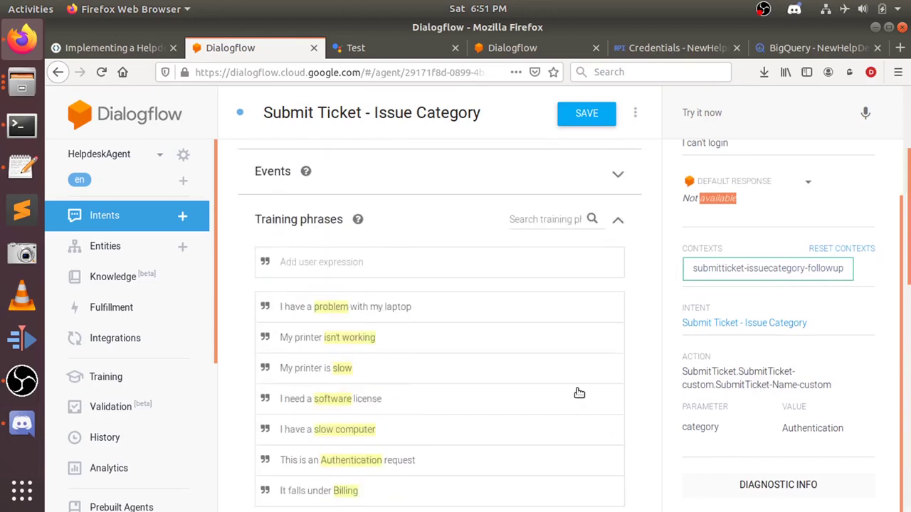
pyautogui.click(135, 48)
pyautogui.scroll(-5, 521, 320)
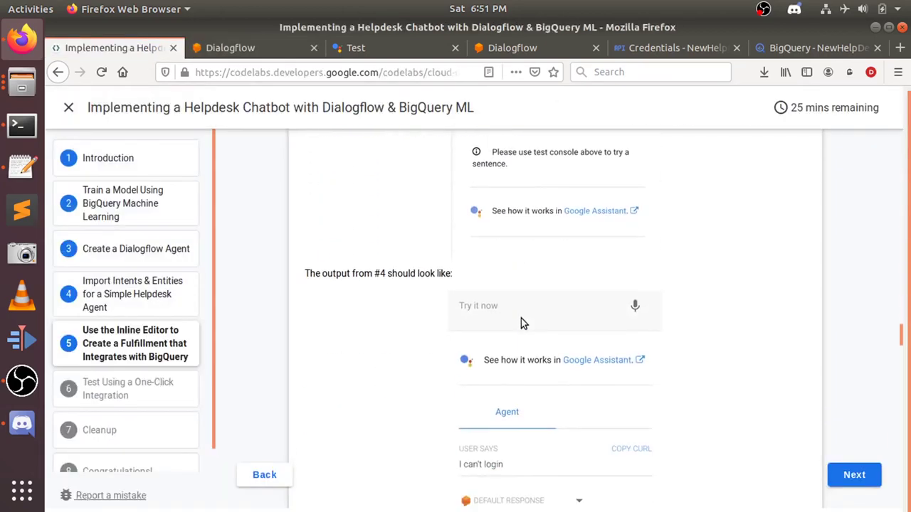
# Switch to the Actions Console simulator, deny it location access, and accept the Actions on Google Terms of Service
pyautogui.click(357, 48)
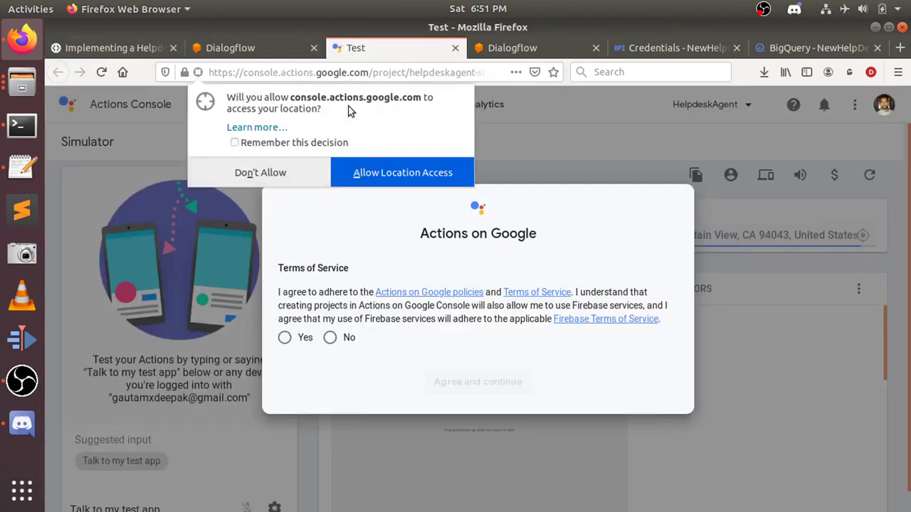
pyautogui.click(286, 174)
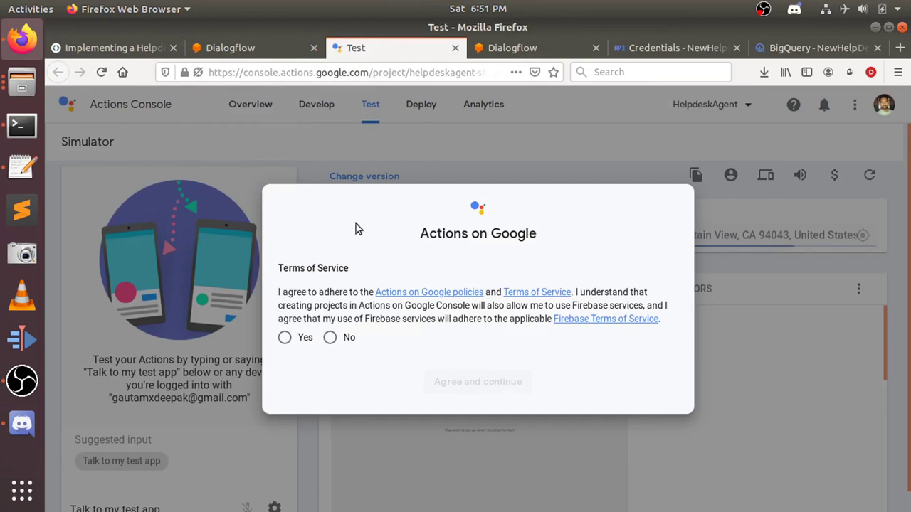
pyautogui.click(284, 337)
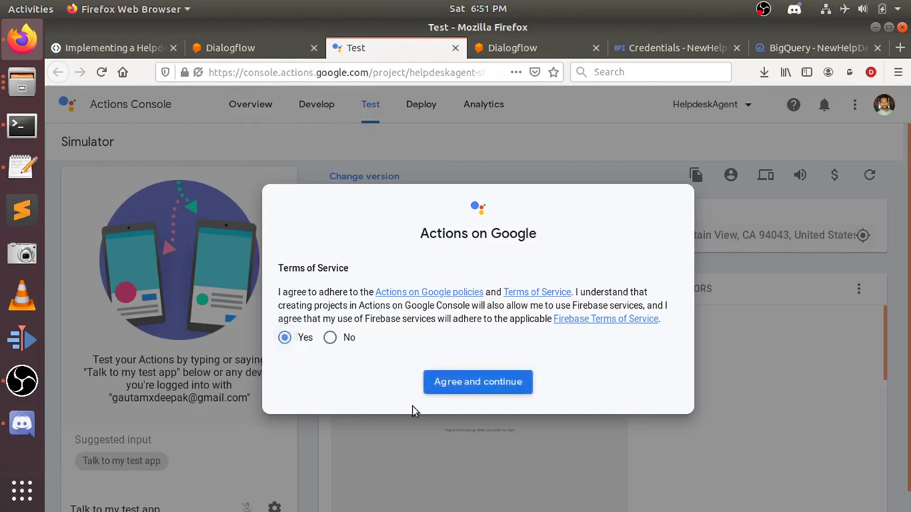
pyautogui.click(449, 391)
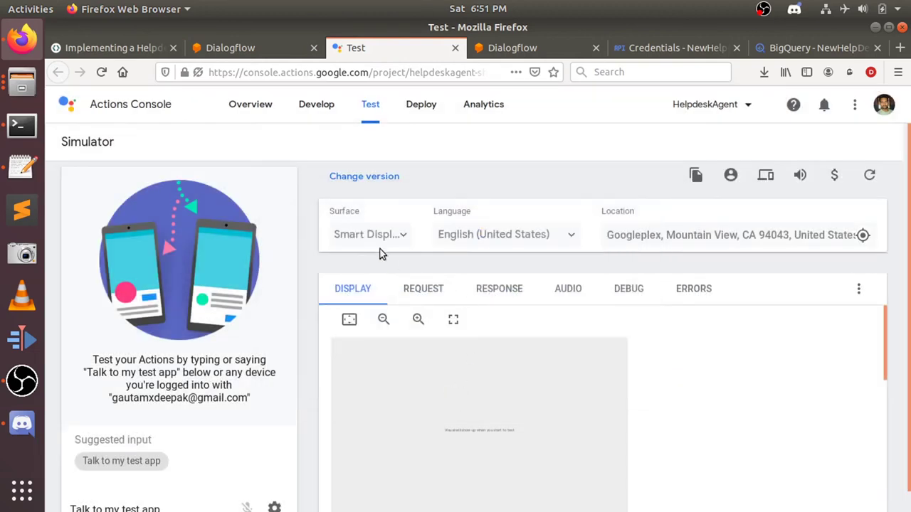
# Try the suggested "Talk to my test app" in the simulator, dismiss the activity permission notice, and look through the surface options
pyautogui.scroll(-1, 242, 346)
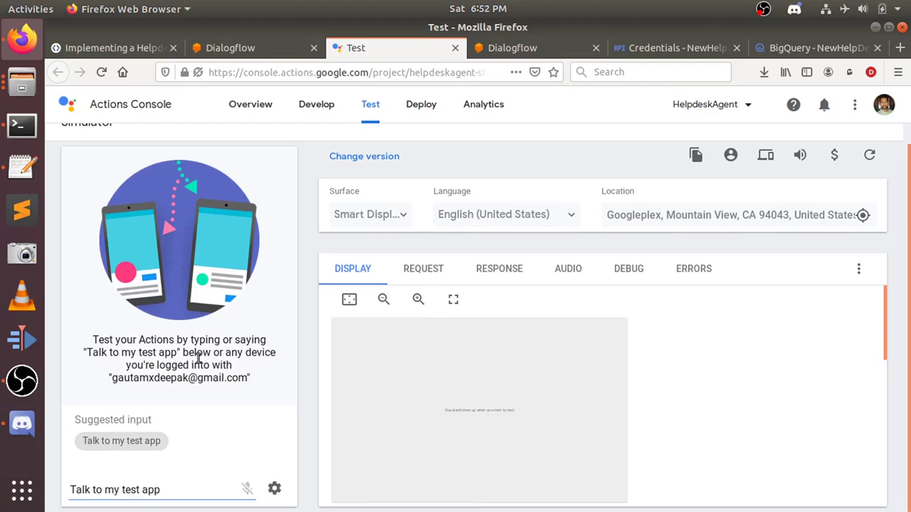
pyautogui.click(116, 441)
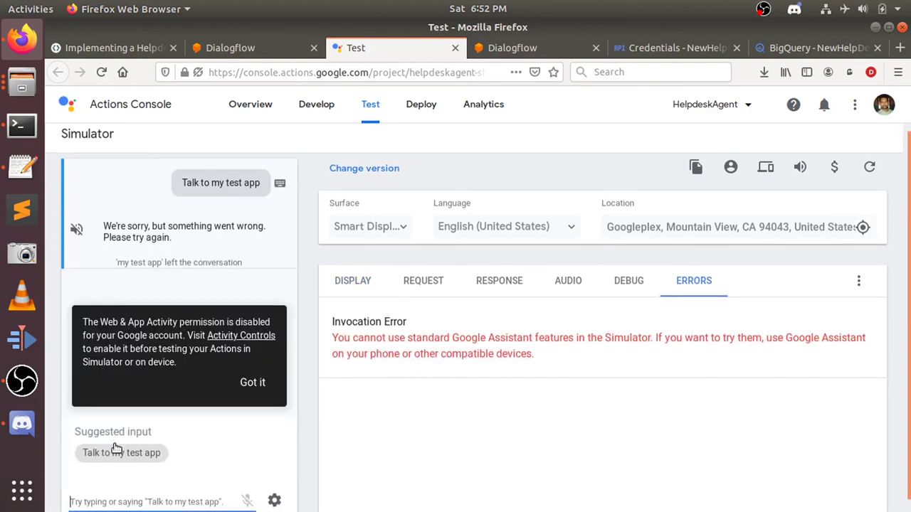
pyautogui.click(252, 383)
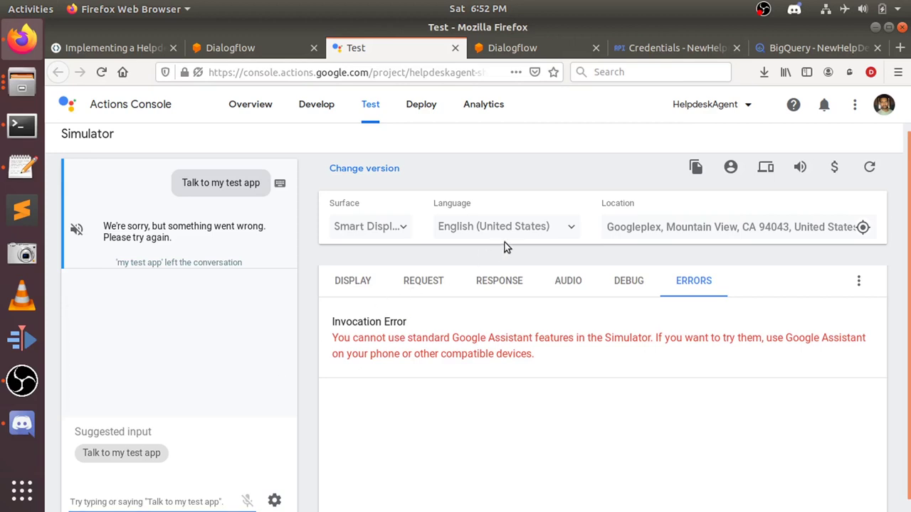
pyautogui.click(399, 227)
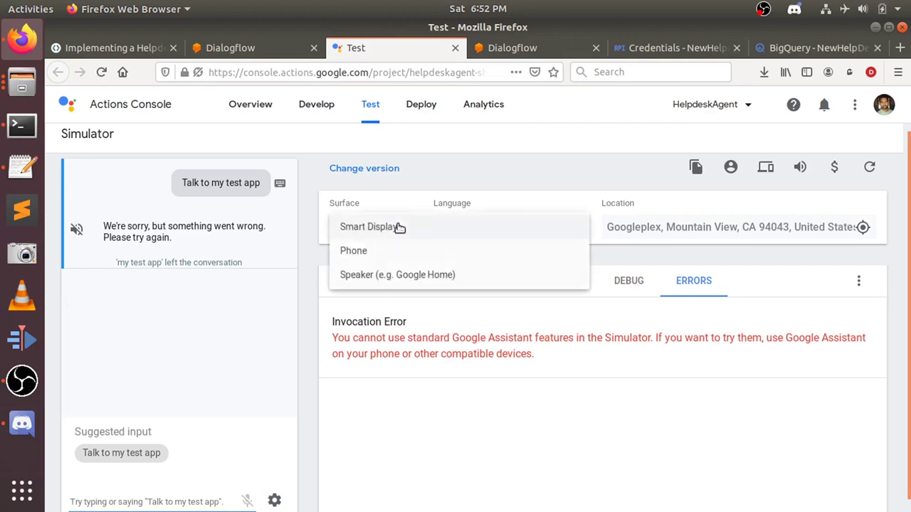
pyautogui.click(425, 184)
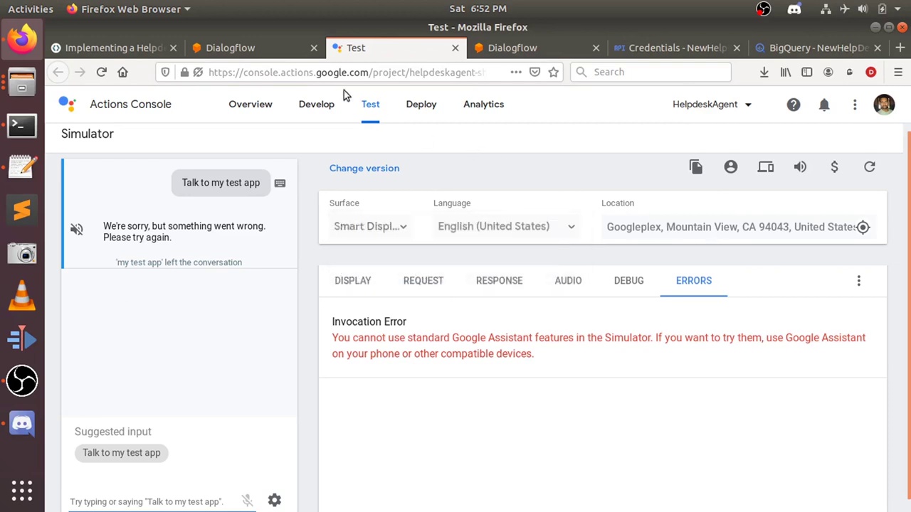
# Return to Dialogflow's Submit Ticket - Issue Category intent and recheck the "I can't login" test result
pyautogui.click(245, 48)
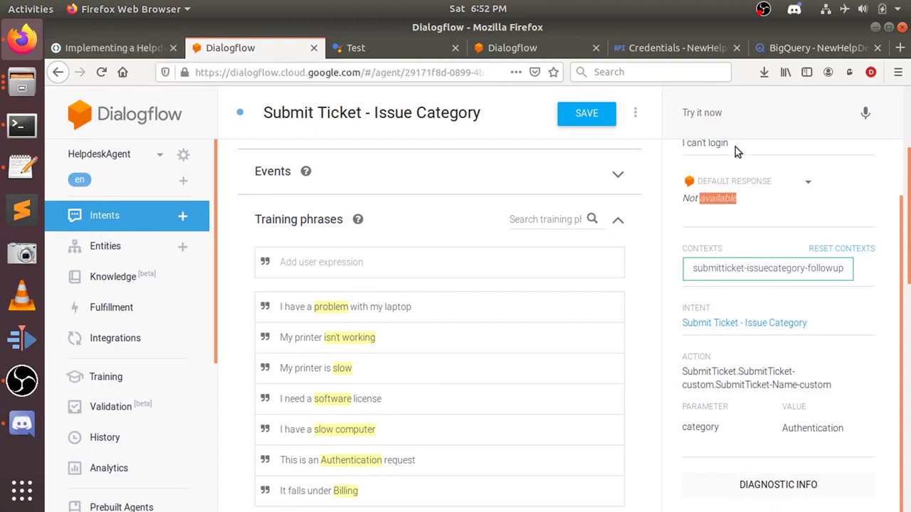
pyautogui.click(689, 146)
pyautogui.doubleClick(689, 147)
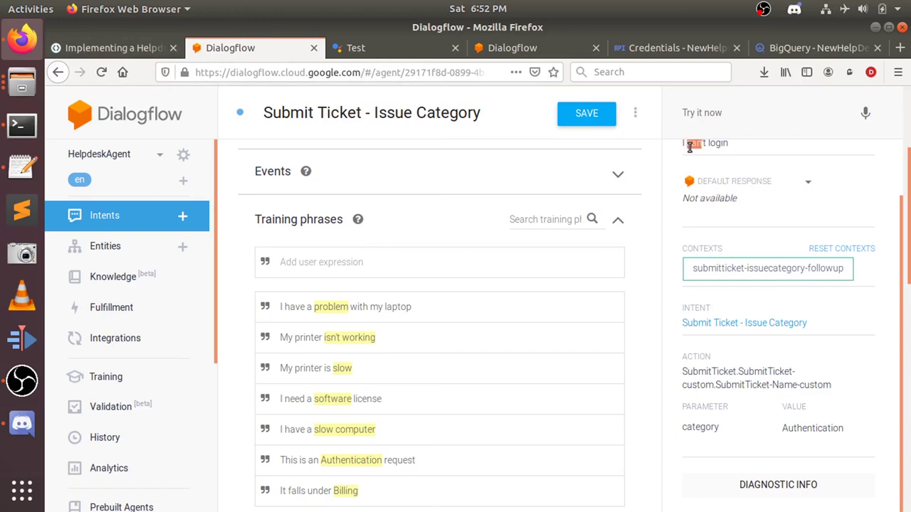
# Enter "I can't login" as a new training phrase for the Submit Ticket - Issue Category intent
pyautogui.click(339, 265)
pyautogui.write("I can't login")
pyautogui.scroll(-5, 409, 352)
pyautogui.scroll(9, 408, 351)
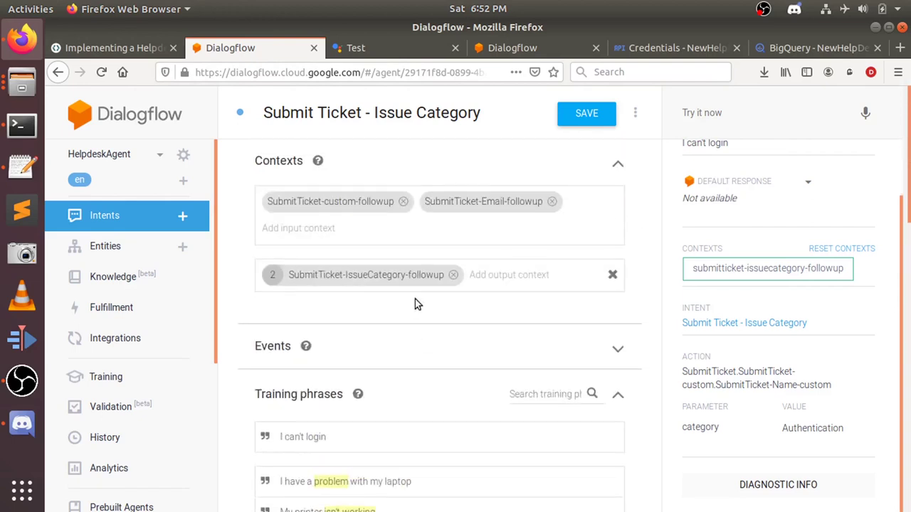
# Search the intent's training phrases for "I can't login"
pyautogui.scroll(-2, 377, 430)
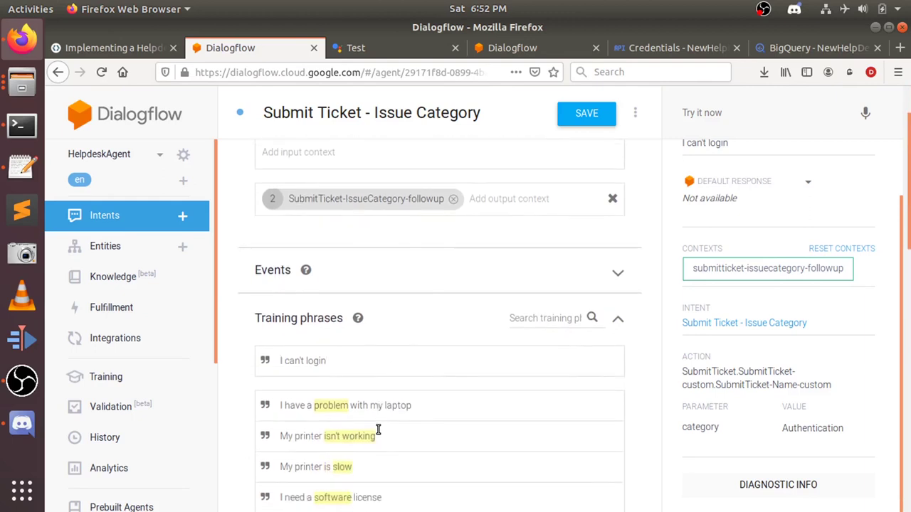
pyautogui.click(546, 319)
pyautogui.write("I can't login")
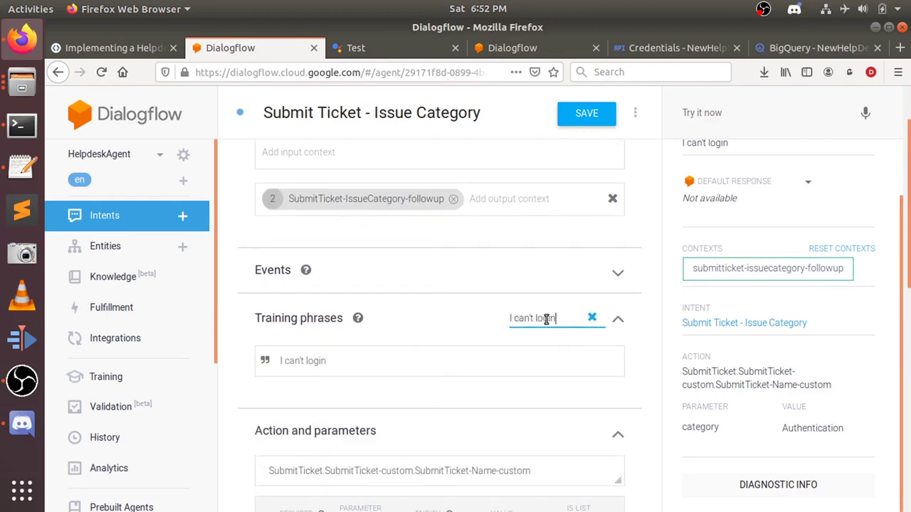
# Switch to the codelab and read the expected chatbot response, the card code and the note on redeploying the fulfillment
pyautogui.click(125, 47)
pyautogui.scroll(-4, 480, 363)
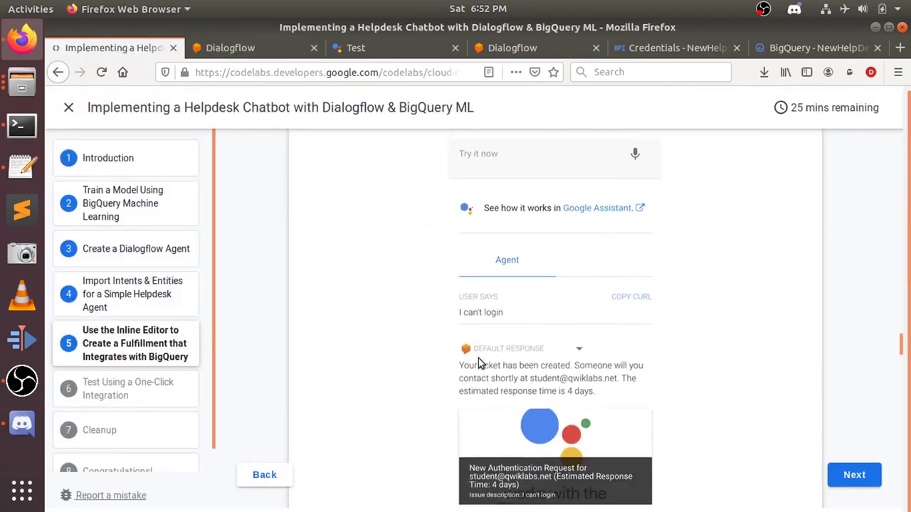
pyautogui.scroll(-5, 478, 358)
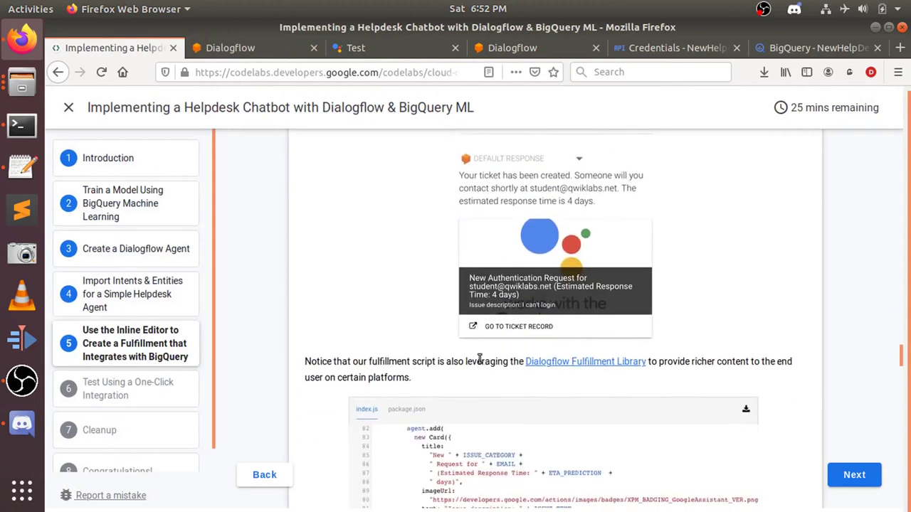
pyautogui.scroll(-3, 479, 359)
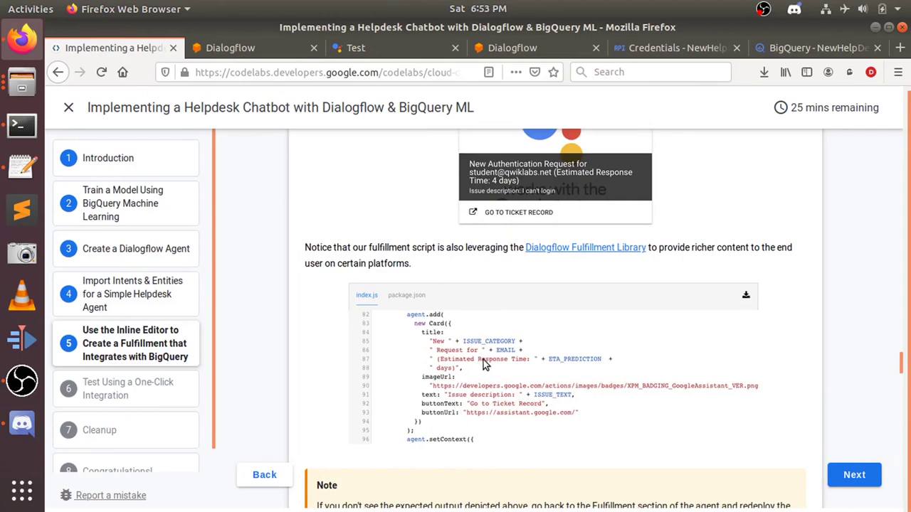
pyautogui.scroll(-7, 512, 370)
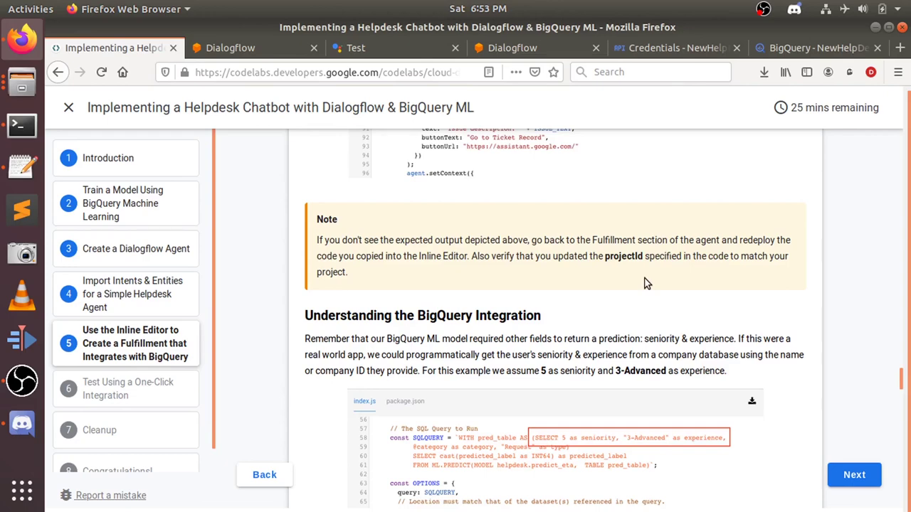
pyautogui.scroll(10, 644, 283)
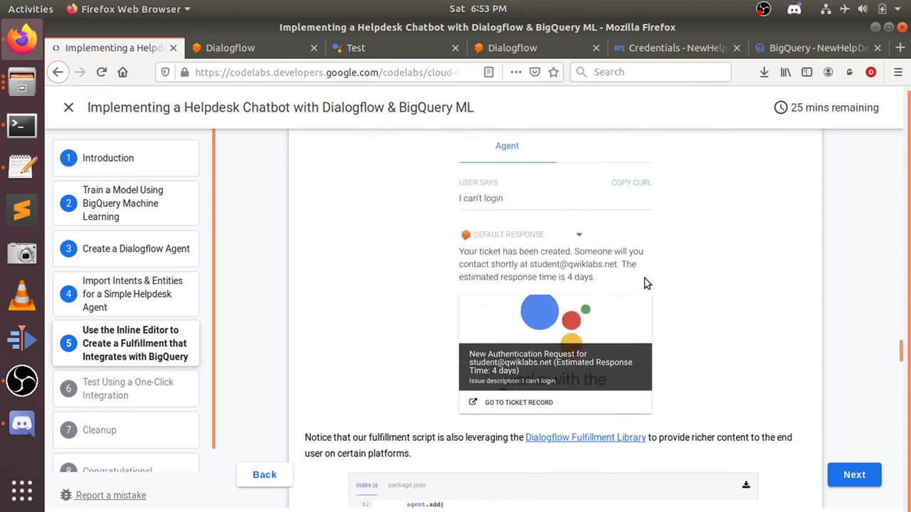
pyautogui.scroll(-10, 644, 283)
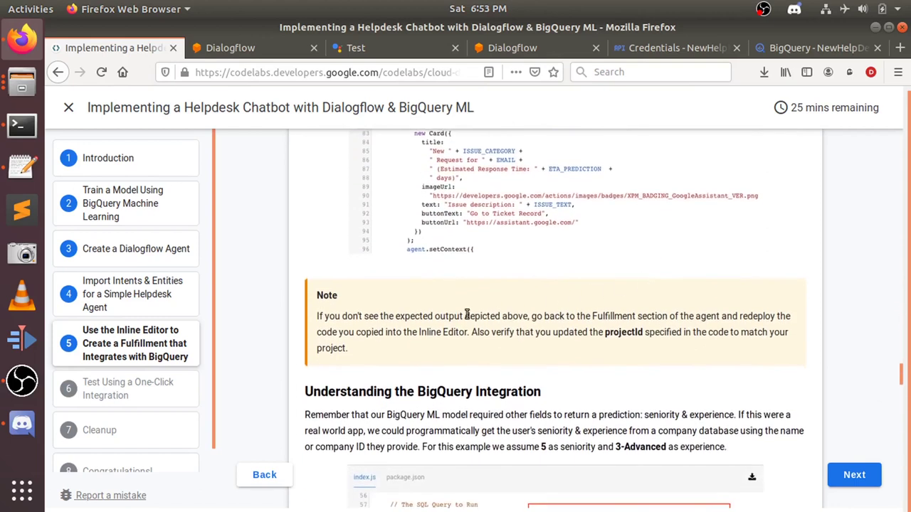
pyautogui.moveTo(466, 315); pyautogui.dragTo(489, 357)
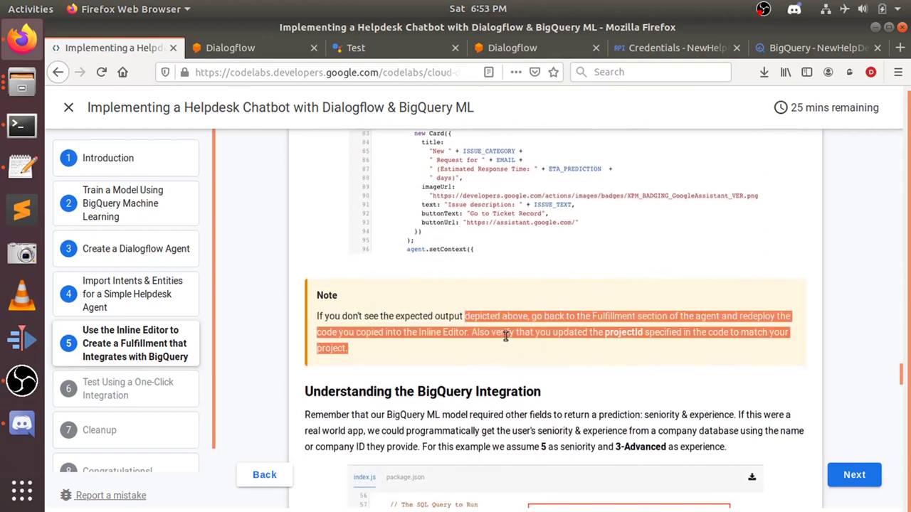
pyautogui.click(505, 335)
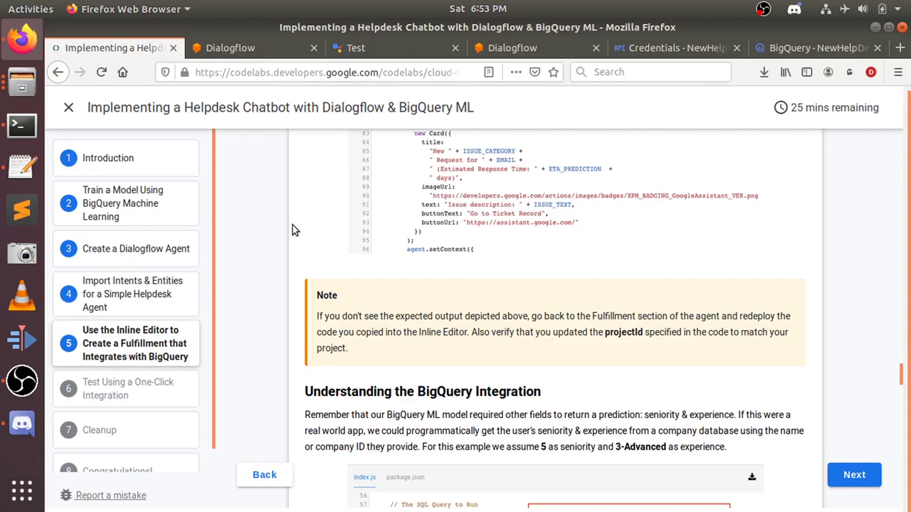
# Try to select the complete index.js fulfillment code in the codelab's inline editor section
pyautogui.scroll(10, 327, 316)
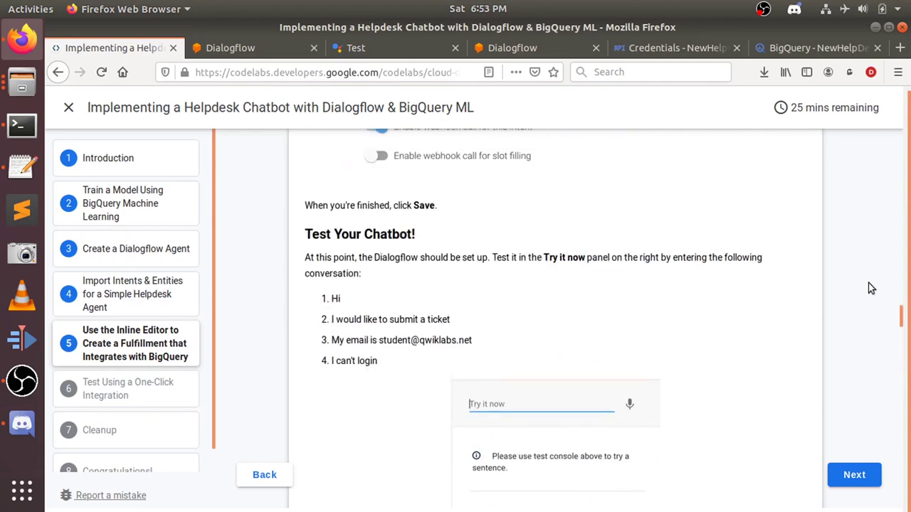
pyautogui.scroll(5, 861, 284)
pyautogui.scroll(10, 861, 285)
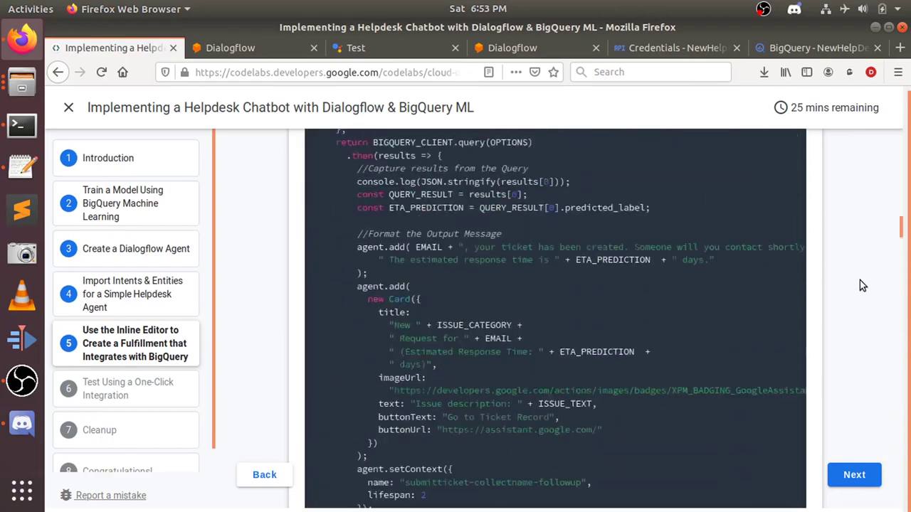
pyautogui.scroll(8, 862, 286)
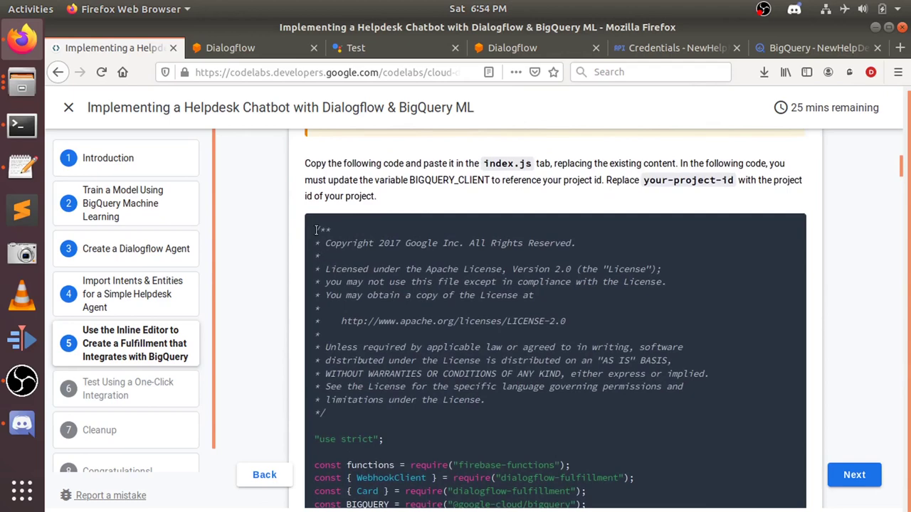
pyautogui.moveTo(312, 230); pyautogui.dragTo(375, 507)
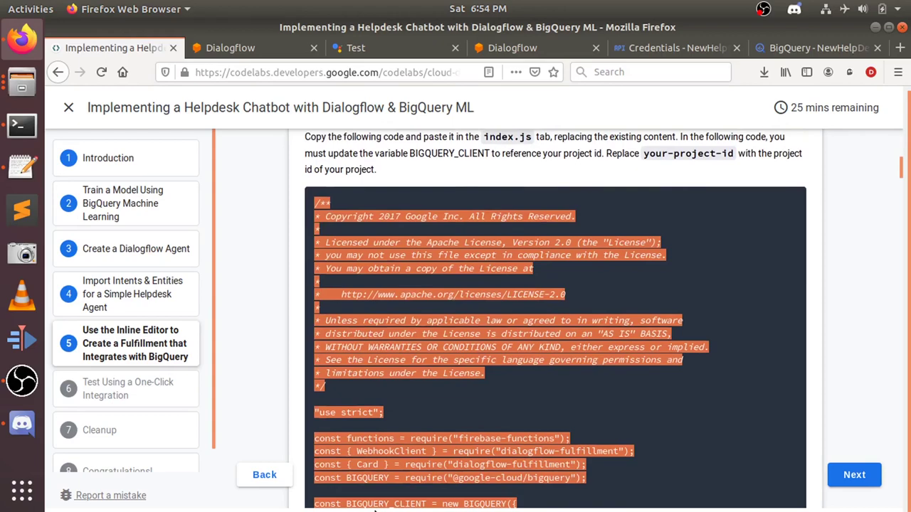
pyautogui.moveTo(375, 506); pyautogui.dragTo(375, 510)
pyautogui.scroll(-8, 682, 417)
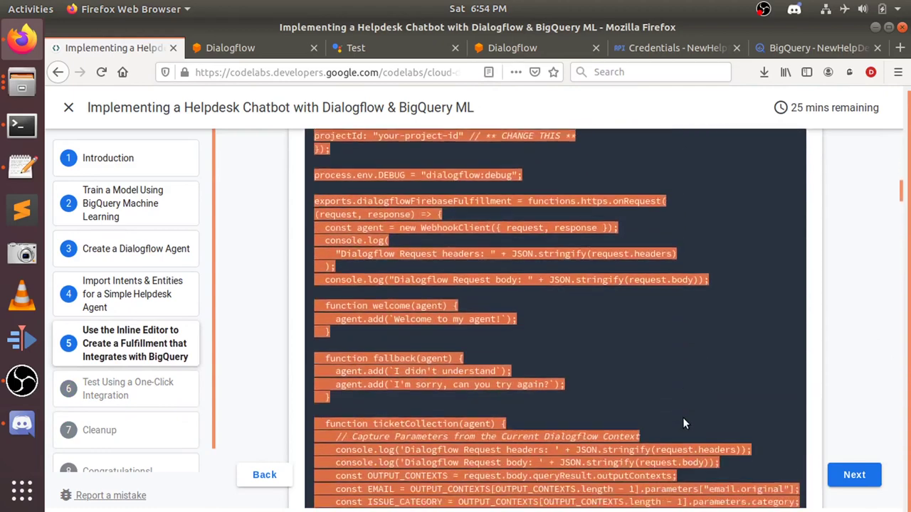
pyautogui.scroll(-10, 684, 419)
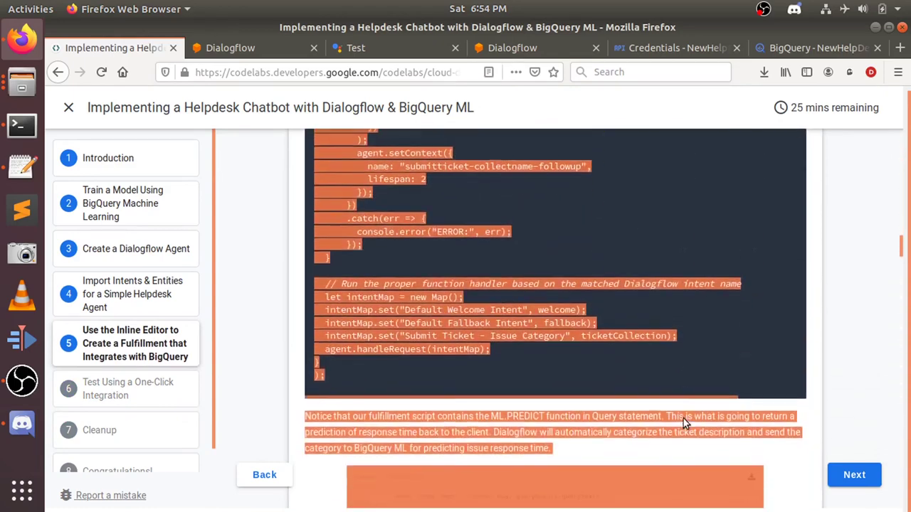
pyautogui.scroll(-1, 684, 419)
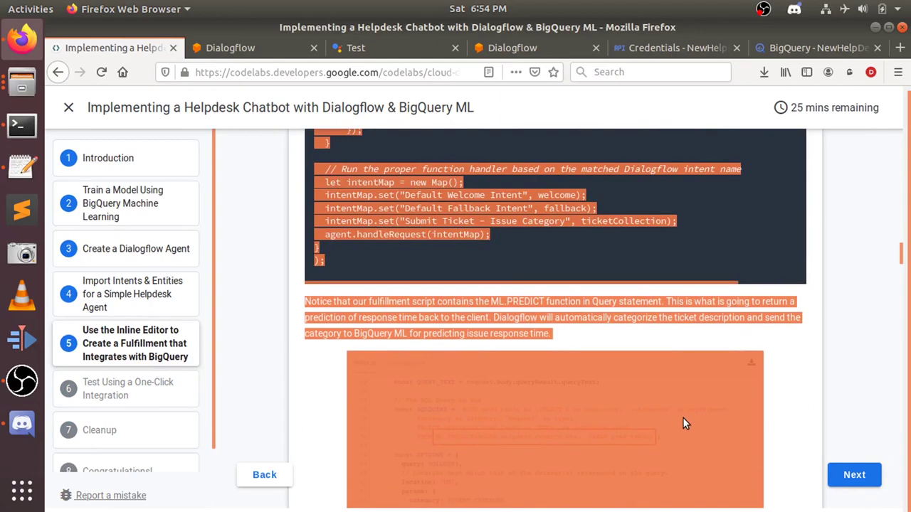
pyautogui.press('Left')
pyautogui.press('Left')
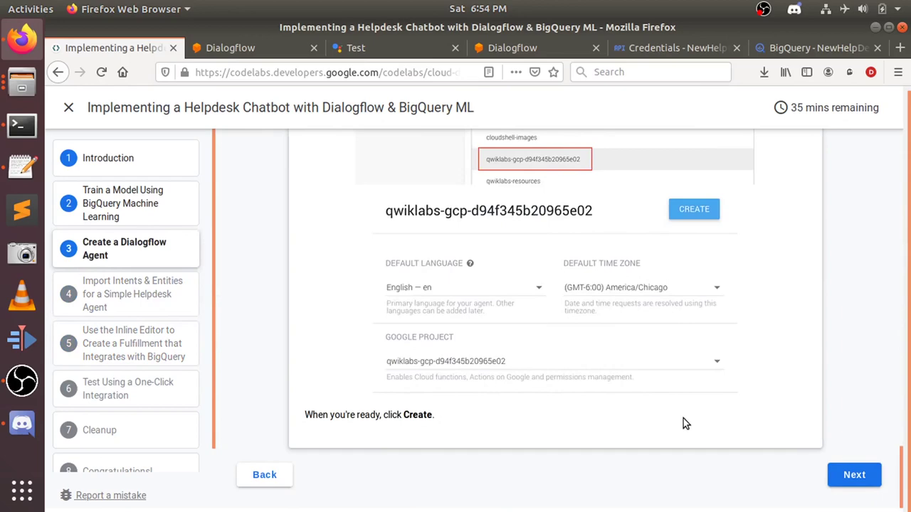
pyautogui.click(120, 306)
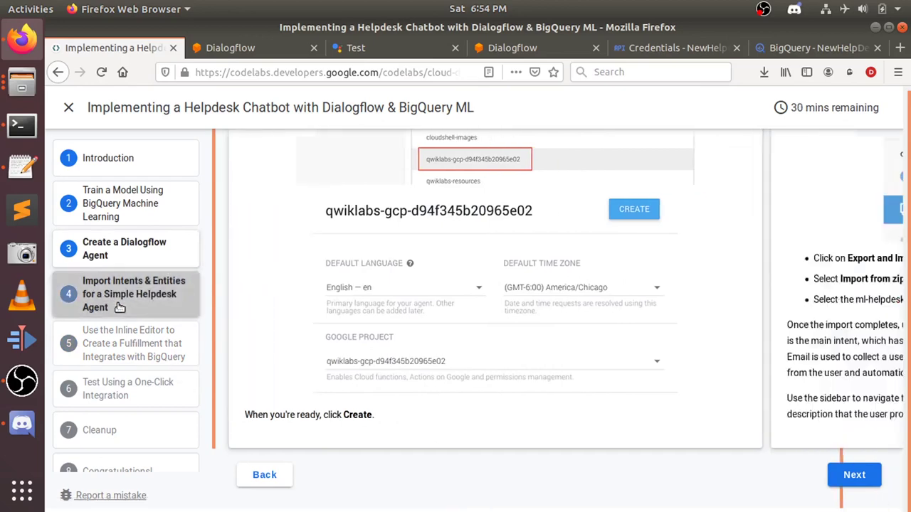
pyautogui.click(125, 348)
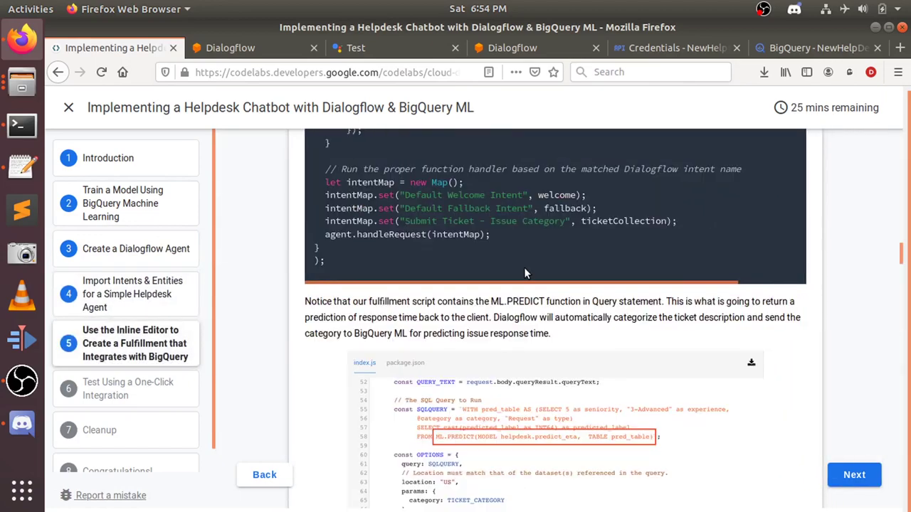
pyautogui.scroll(10, 507, 329)
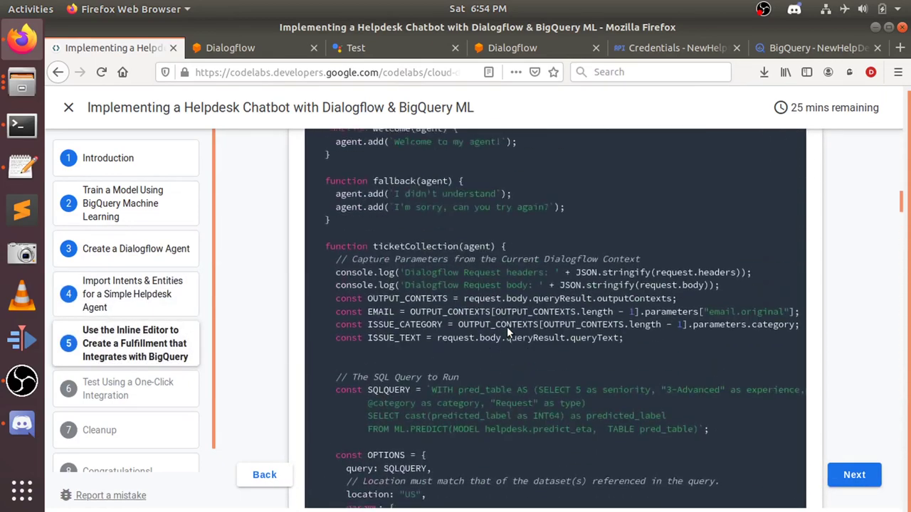
pyautogui.scroll(10, 507, 326)
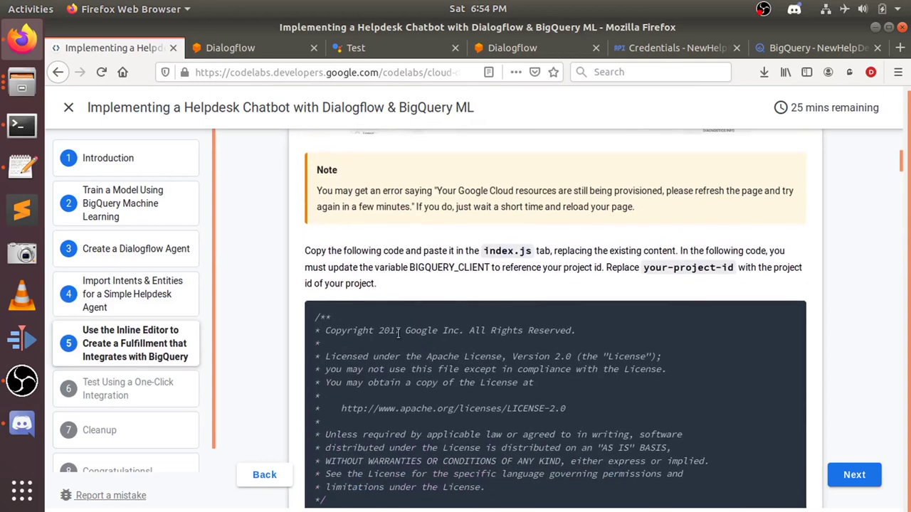
pyautogui.scroll(-2, 399, 333)
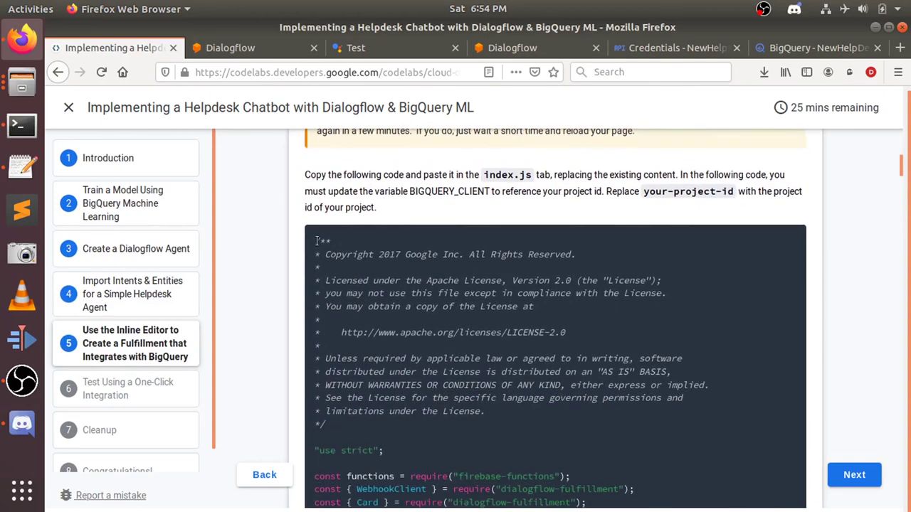
pyautogui.moveTo(316, 241); pyautogui.dragTo(486, 439)
pyautogui.scroll(-8, 486, 436)
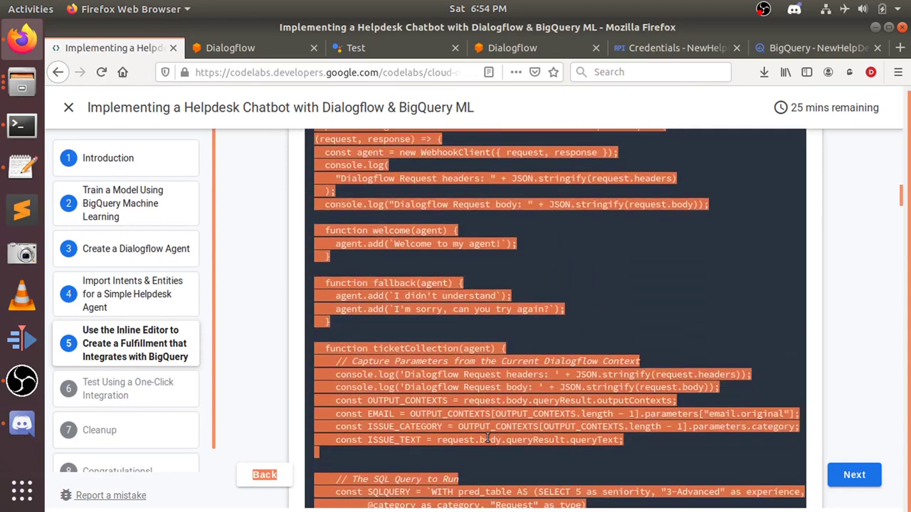
pyautogui.scroll(-3, 486, 440)
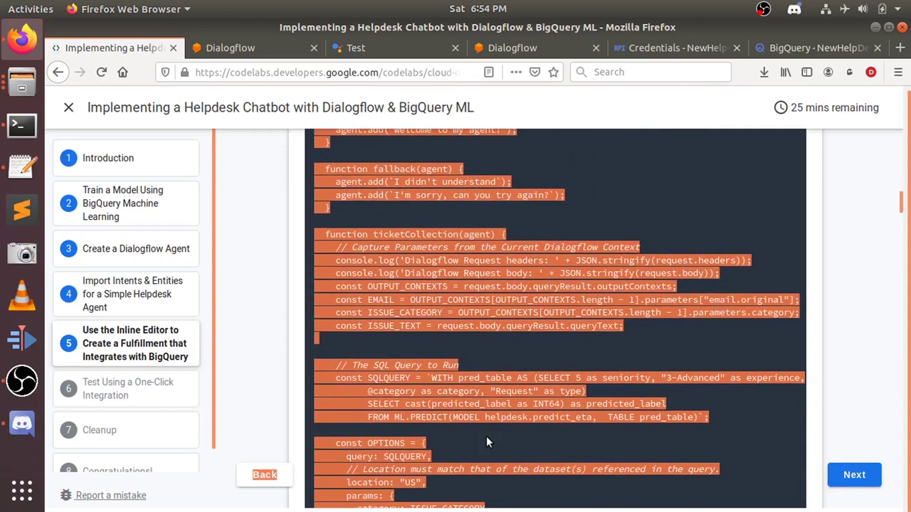
pyautogui.scroll(10, 486, 442)
pyautogui.scroll(5, 470, 292)
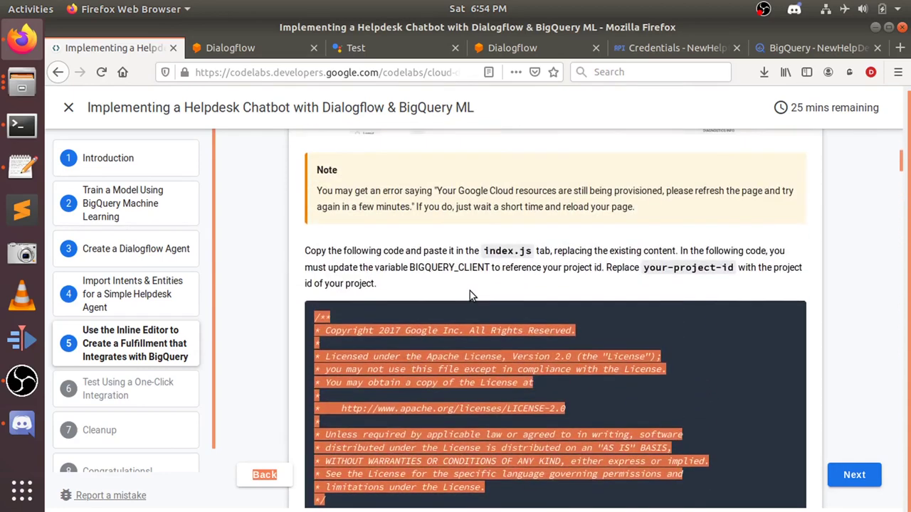
pyautogui.click(470, 291)
# Select the codelab's index.js code from the opening licence comment through the intentMap handlers near its end
pyautogui.scroll(-3, 469, 290)
pyautogui.scroll(-1, 469, 289)
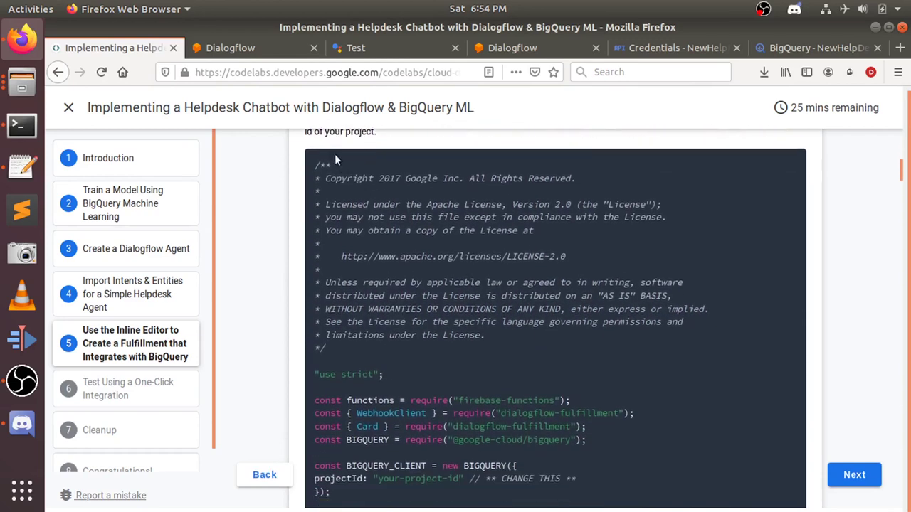
pyautogui.moveTo(313, 165); pyautogui.dragTo(436, 505)
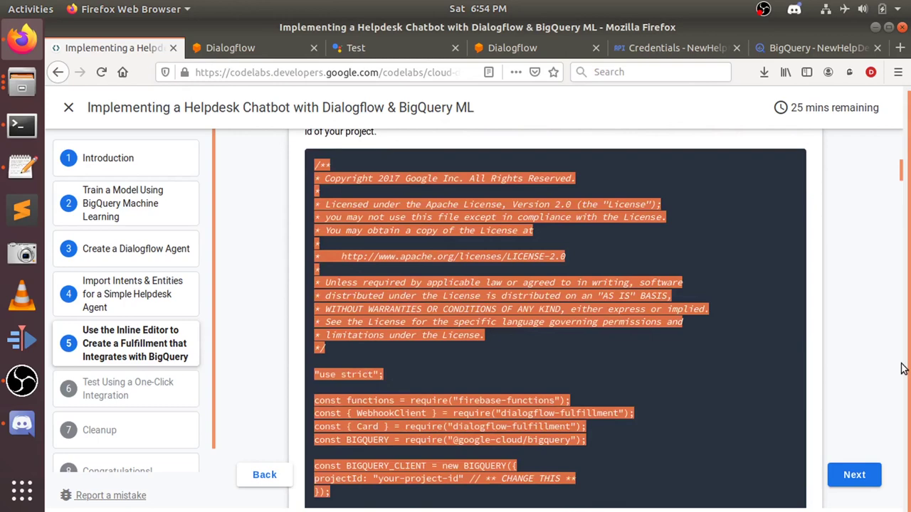
pyautogui.scroll(-7, 901, 368)
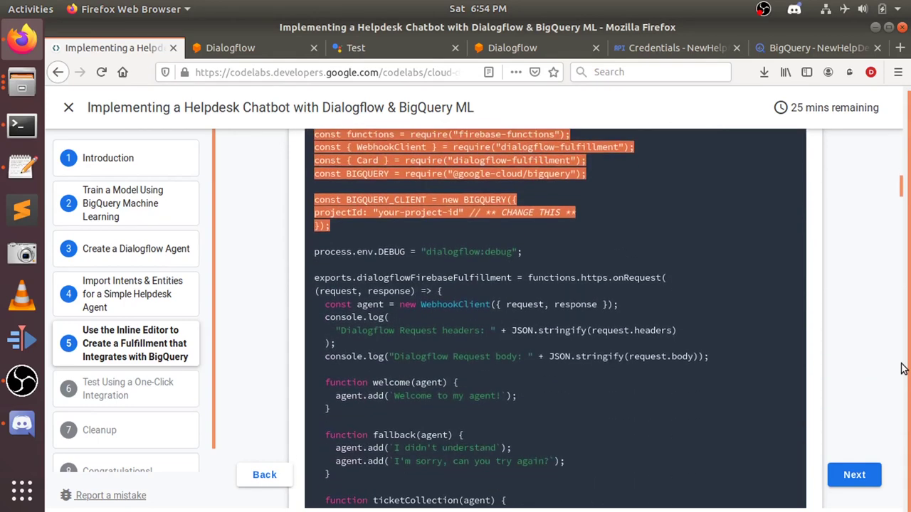
pyautogui.hotkey('shift', 'Down')
pyautogui.hotkey('shift', 'Down')
pyautogui.hotkey('shift', 'Down')
pyautogui.hotkey('shift', 'Down')
pyautogui.hotkey('shift', 'Down')
pyautogui.hotkey('shift', 'Down')
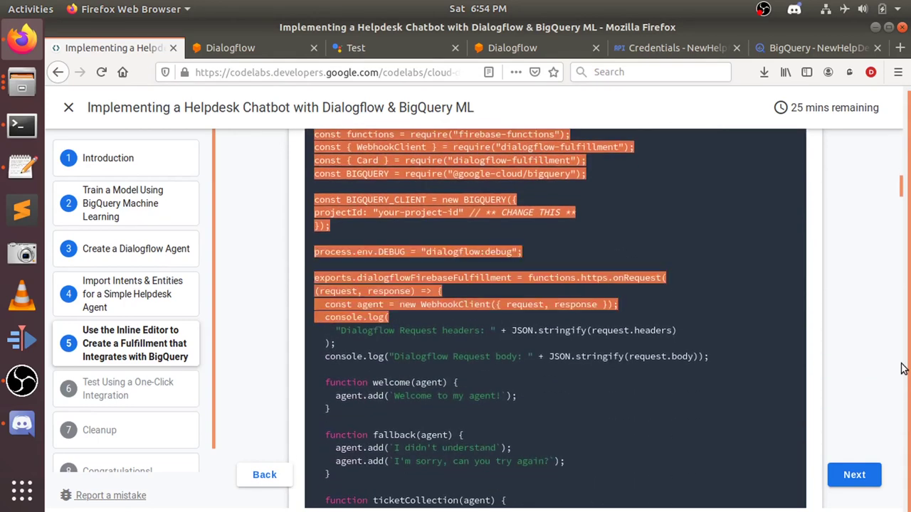
pyautogui.press('Right')
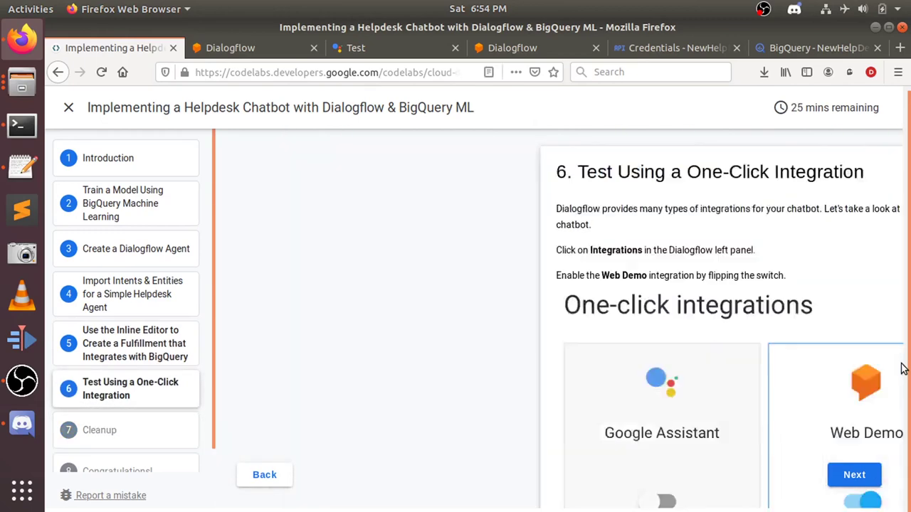
pyautogui.press('Left')
pyautogui.hotkey('shift', 'Down')
pyautogui.hotkey('shift', 'Down')
pyautogui.hotkey('shift', 'Down')
pyautogui.hotkey('shift', 'Down')
pyautogui.hotkey('shift', 'Down')
pyautogui.hotkey('shift', 'Down')
pyautogui.hotkey('shift', 'Down')
pyautogui.hotkey('shift', 'Down')
pyautogui.hotkey('shift', 'Down')
pyautogui.hotkey('shift', 'Down')
pyautogui.hotkey('shift', 'Down')
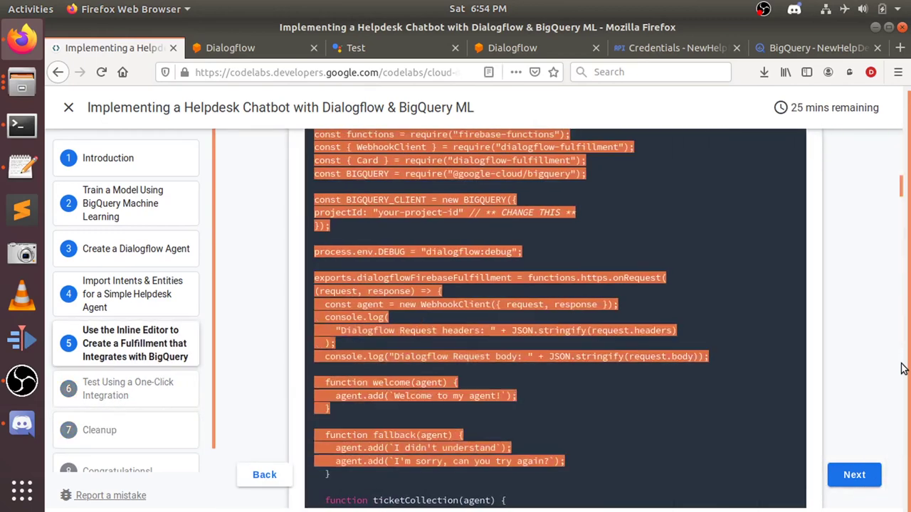
pyautogui.hotkey('shift', 'Down')
pyautogui.hotkey('shift', 'Down')
pyautogui.hotkey('shift', 'Down')
pyautogui.hotkey('shift', 'Down')
pyautogui.hotkey('shift', 'Down')
pyautogui.hotkey('shift', 'Down')
pyautogui.hotkey('shift', 'Down')
pyautogui.hotkey('shift', 'Down')
pyautogui.hotkey('shift', 'Down')
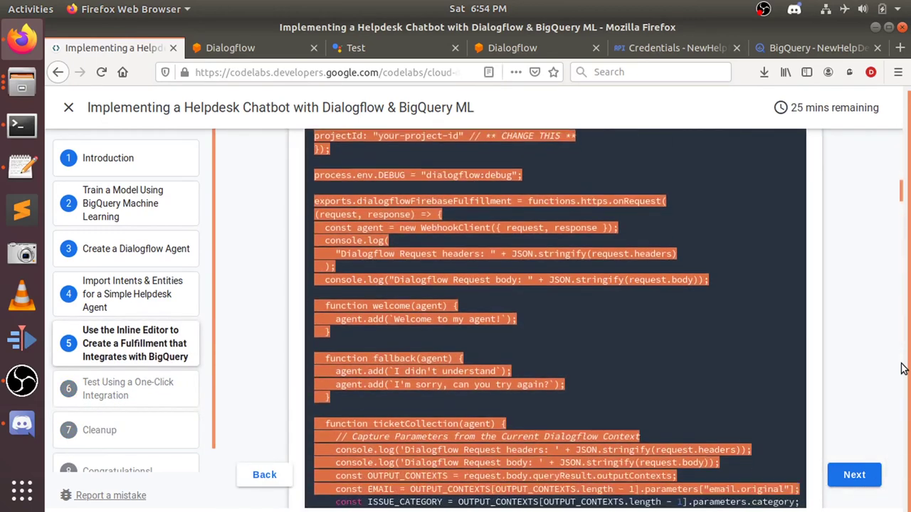
pyautogui.hotkey('shift', 'Down')
pyautogui.hotkey('shift', 'Down')
pyautogui.hotkey('shift', 'Down')
pyautogui.hotkey('shift', 'Down')
pyautogui.hotkey('shift', 'Down')
pyautogui.hotkey('shift', 'Down')
pyautogui.hotkey('shift', 'Down')
pyautogui.hotkey('shift', 'Down')
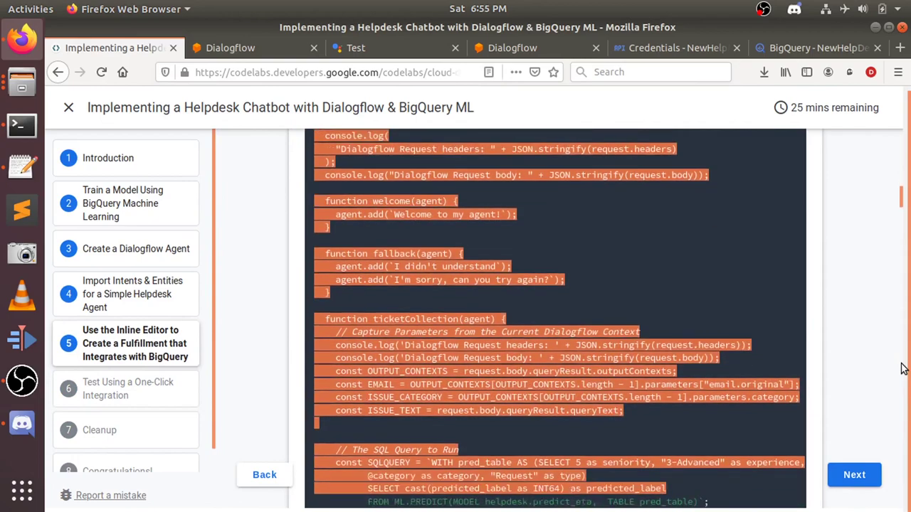
pyautogui.hotkey('shift', 'Down')
pyautogui.hotkey('shift', 'Down')
pyautogui.hotkey('shift', 'Down')
pyautogui.hotkey('shift', 'Down')
pyautogui.hotkey('shift', 'Down')
pyautogui.hotkey('shift', 'Down')
pyautogui.hotkey('shift', 'Down')
pyautogui.hotkey('shift', 'Down')
pyautogui.hotkey('shift', 'Down')
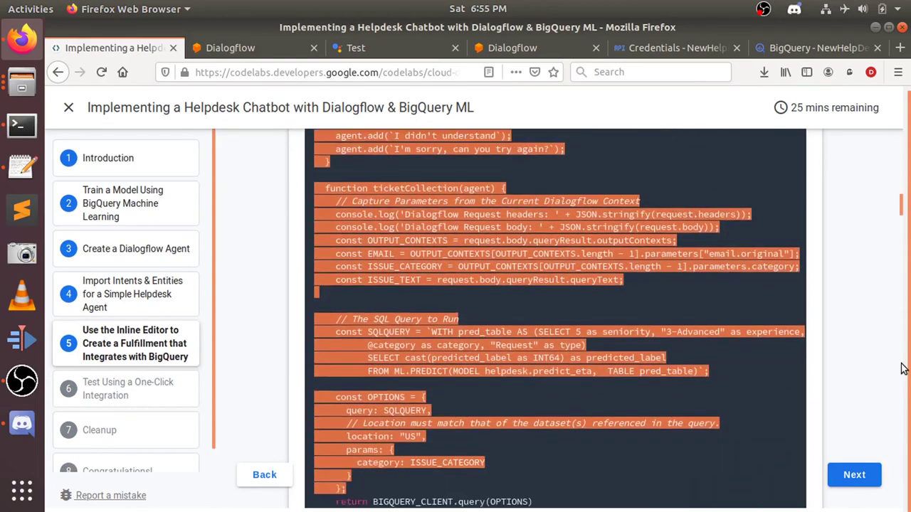
pyautogui.hotkey('shift', 'Down')
pyautogui.hotkey('shift', 'Down')
pyautogui.hotkey('shift', 'Down')
pyautogui.hotkey('shift', 'Down')
pyautogui.hotkey('shift', 'Down')
pyautogui.hotkey('shift', 'Down')
pyautogui.hotkey('shift', 'Down')
pyautogui.hotkey('shift', 'Down')
pyautogui.hotkey('shift', 'Down')
pyautogui.hotkey('shift', 'Down')
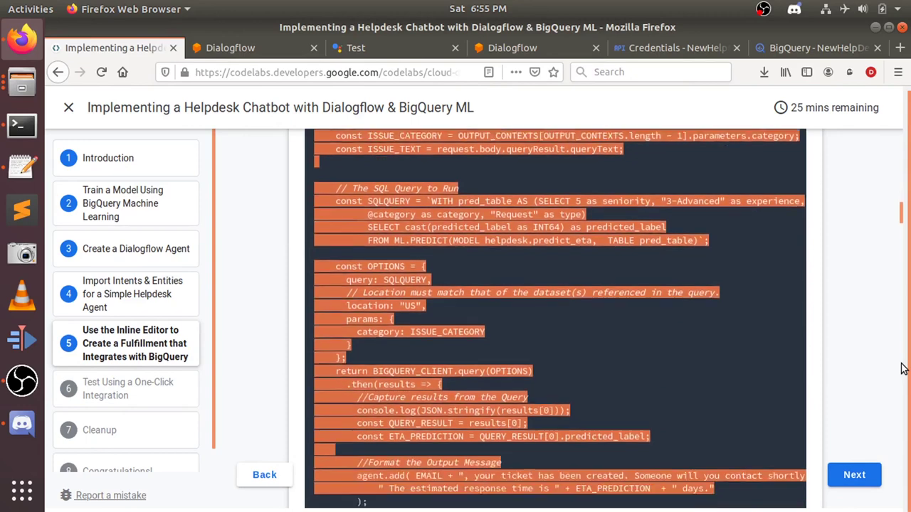
pyautogui.hotkey('shift', 'Down')
pyautogui.hotkey('shift', 'Down')
pyautogui.hotkey('shift', 'Down')
pyautogui.hotkey('shift', 'Down')
pyautogui.hotkey('shift', 'Down')
pyautogui.hotkey('shift', 'Down')
pyautogui.hotkey('shift', 'Down')
pyautogui.hotkey('shift', 'Down')
pyautogui.hotkey('shift', 'Down')
pyautogui.hotkey('shift', 'Down')
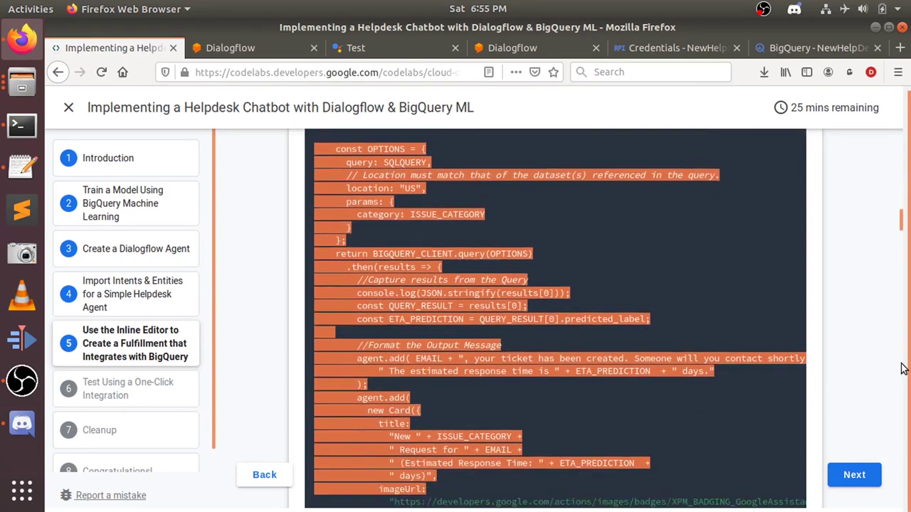
pyautogui.hotkey('shift', 'Down')
pyautogui.hotkey('shift', 'Down')
pyautogui.hotkey('shift', 'Down')
pyautogui.hotkey('shift', 'Down')
pyautogui.hotkey('shift', 'Down')
pyautogui.hotkey('shift', 'Down')
pyautogui.hotkey('shift', 'Down')
pyautogui.hotkey('shift', 'Down')
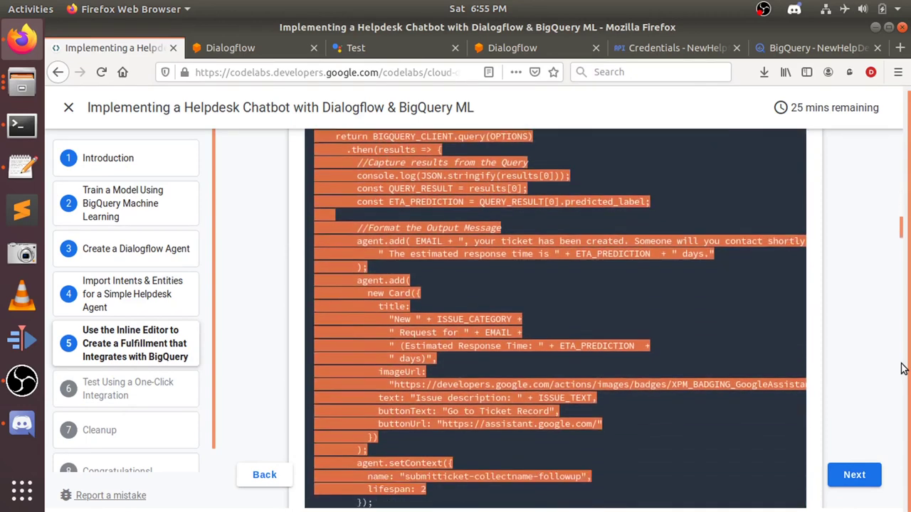
pyautogui.hotkey('shift', 'Down')
pyautogui.hotkey('shift', 'Down')
pyautogui.hotkey('shift', 'Down')
pyautogui.hotkey('shift', 'Down')
pyautogui.hotkey('shift', 'Down')
pyautogui.hotkey('shift', 'Down')
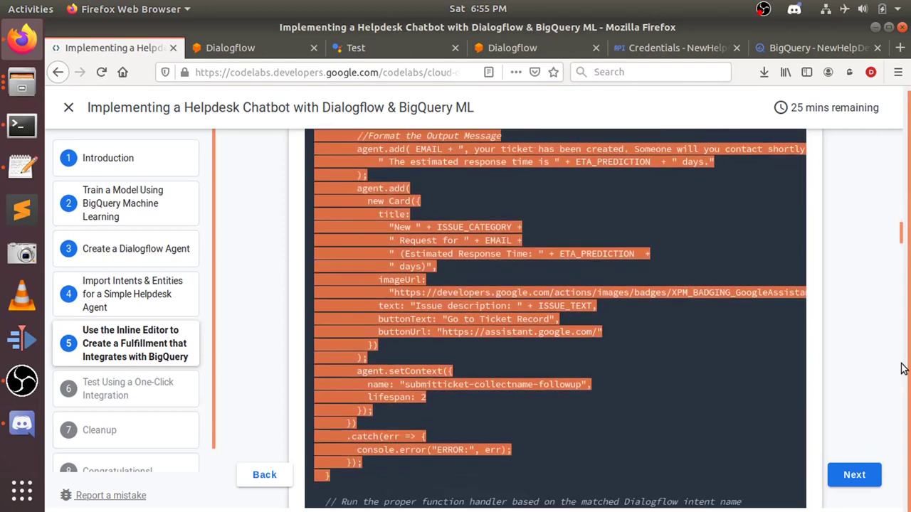
pyautogui.hotkey('shift', 'Down')
pyautogui.hotkey('shift', 'Down')
pyautogui.hotkey('shift', 'Down')
pyautogui.hotkey('shift', 'Down')
pyautogui.hotkey('shift', 'Down')
pyautogui.hotkey('shift', 'Down')
pyautogui.hotkey('shift', 'Down')
pyautogui.hotkey('shift', 'Down')
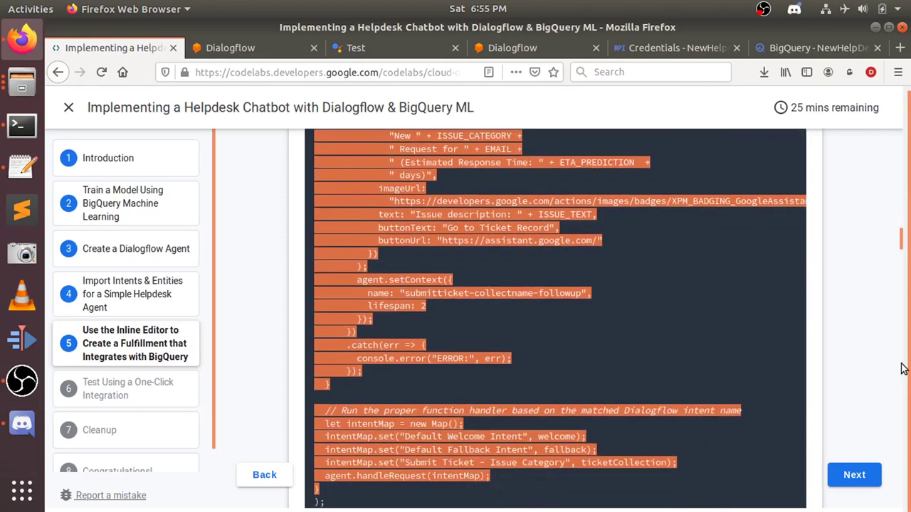
# Adjust the end of the selection to include the closing ");" line and copy the complete index.js code
pyautogui.hotkey('shift', 'Up')
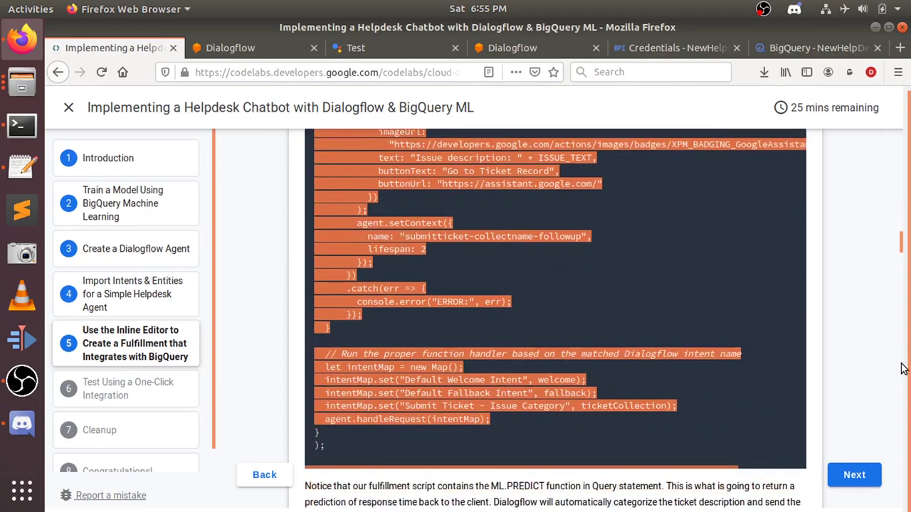
pyautogui.hotkey('shift', 'Right')
pyautogui.hotkey('shift', 'Down')
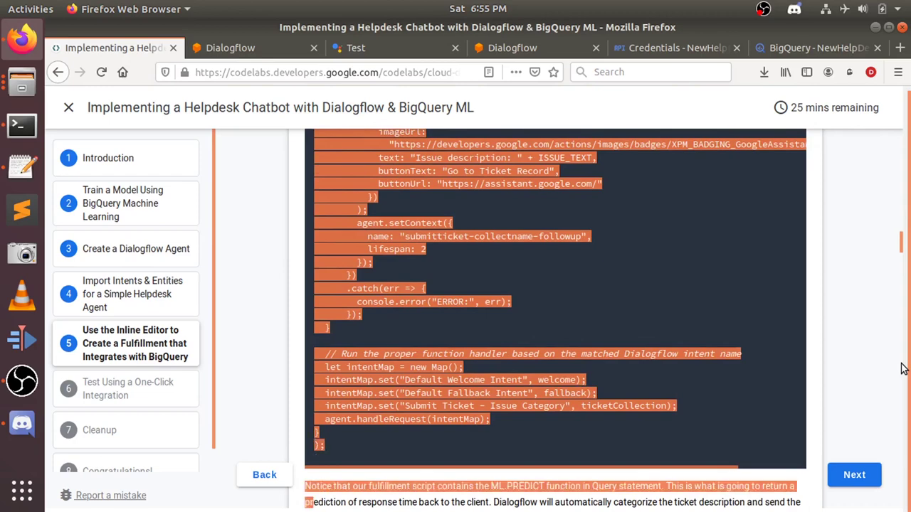
pyautogui.hotkey('shift', 'Up')
pyautogui.hotkey('shift', 'Left')
pyautogui.hotkey('shift', 'Left')
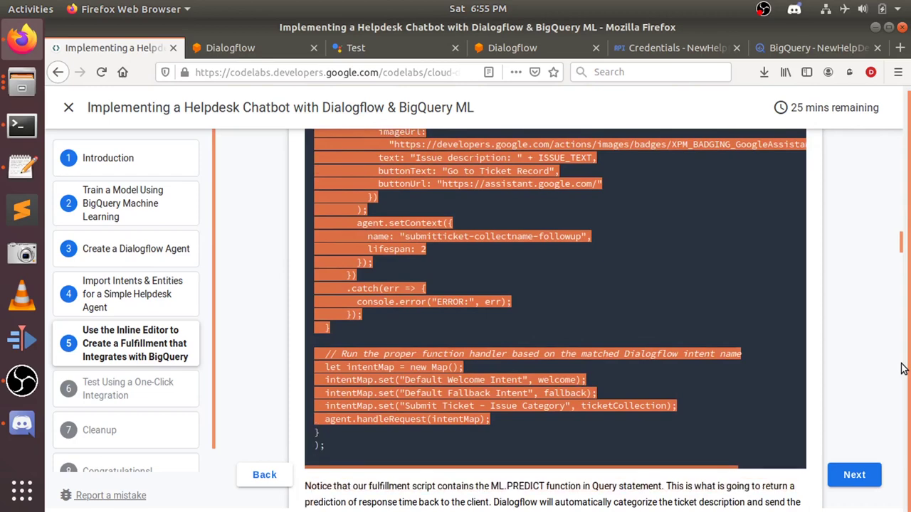
pyautogui.press('Right')
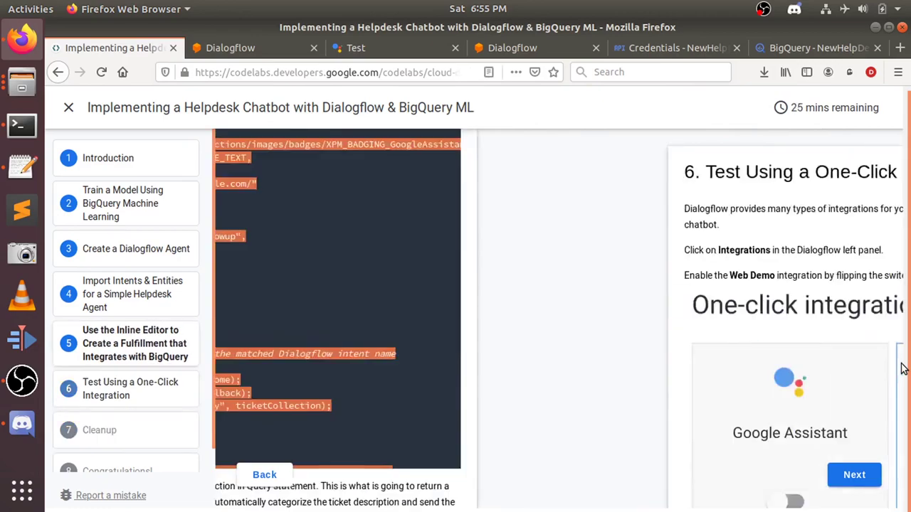
pyautogui.press('Left')
pyautogui.hotkey('shift', 'Right')
pyautogui.hotkey('shift', 'Right')
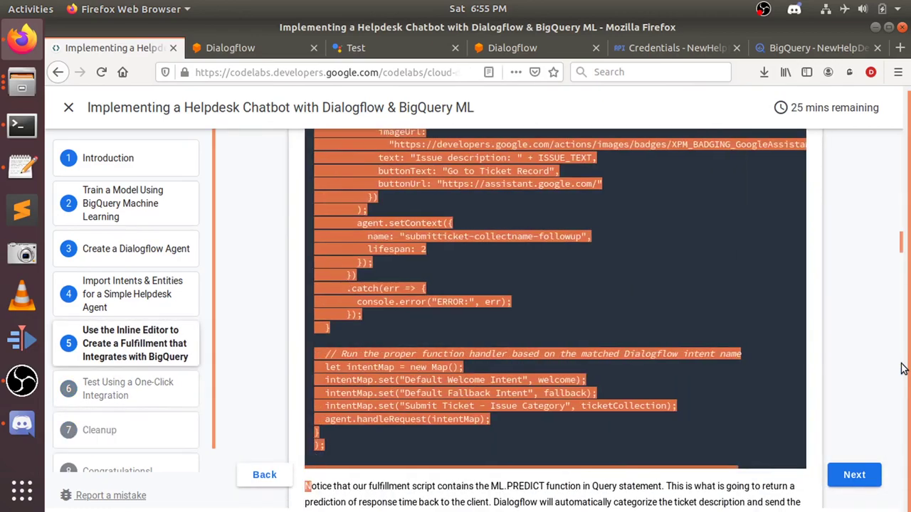
pyautogui.press('Left')
pyautogui.press('Right')
# Switch to Dialogflow and replace all index.js code in the Fulfillment inline editor with the copied codelab code
pyautogui.click(220, 51)
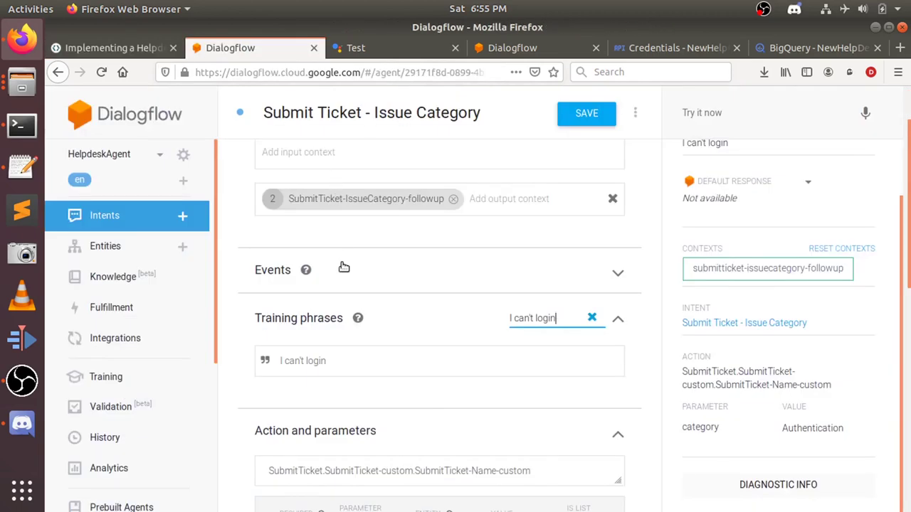
pyautogui.click(125, 307)
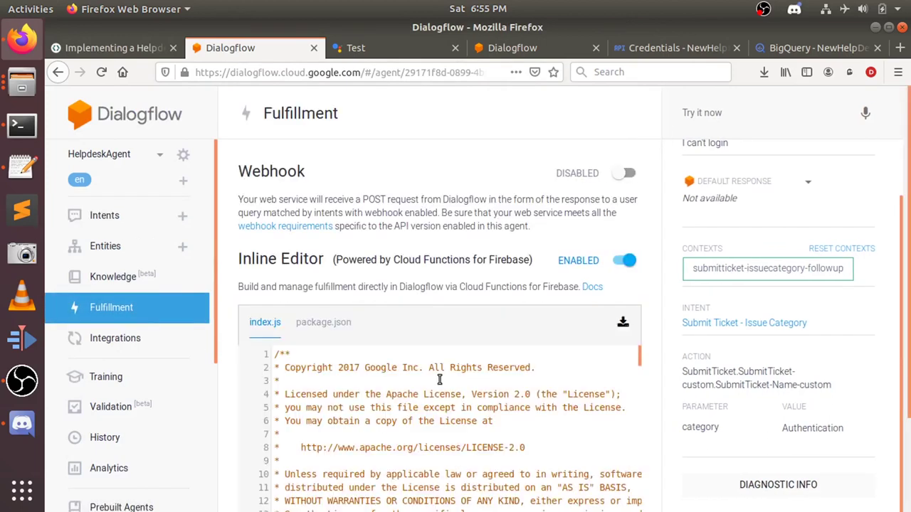
pyautogui.scroll(-1, 437, 378)
pyautogui.scroll(1, 437, 378)
pyautogui.scroll(-1, 466, 281)
pyautogui.click(372, 270)
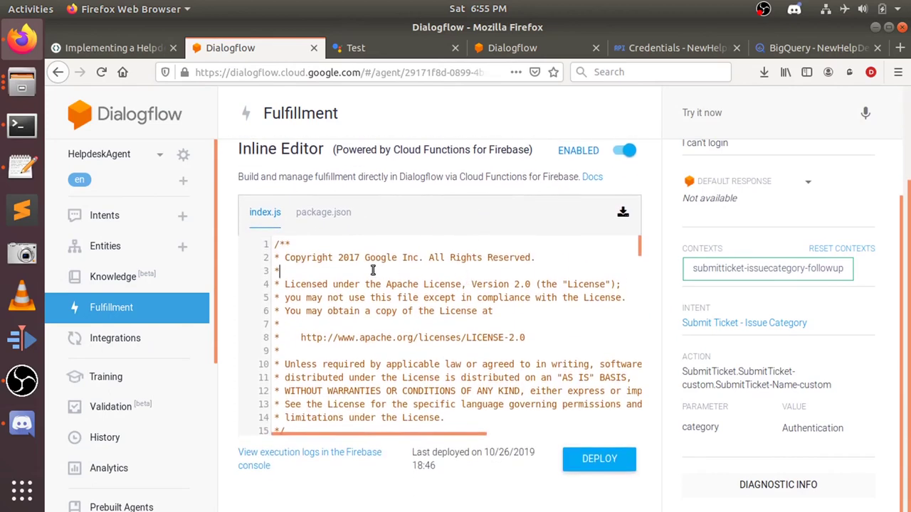
pyautogui.hotkey('ctrl', 'a')
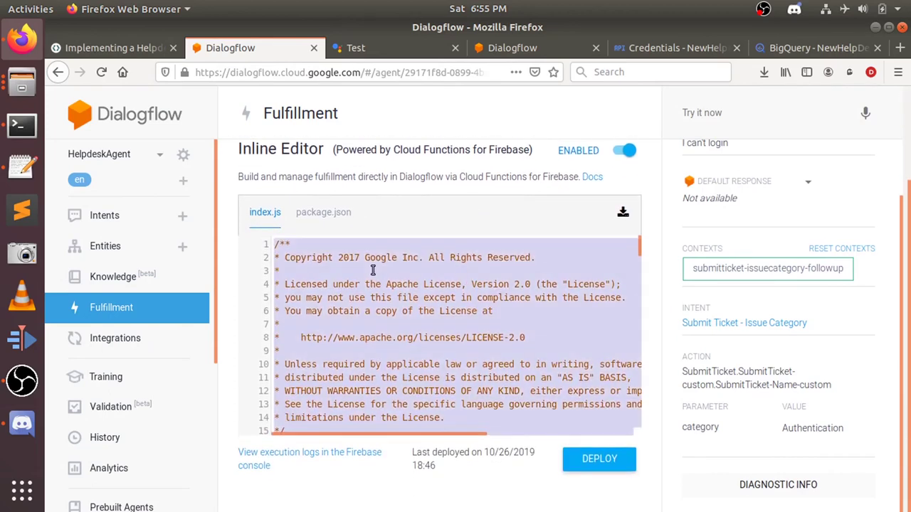
pyautogui.hotkey('ctrl', 'End')
pyautogui.write('N')
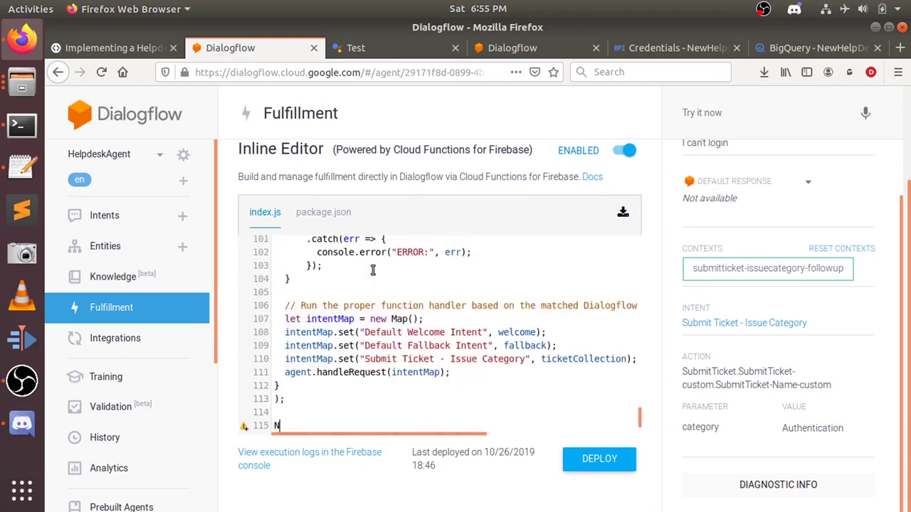
# Delete the stray "N" and the trailing blank lines after the closing ");" of index.js
pyautogui.press('BackSpace')
pyautogui.press('BackSpace')
pyautogui.press('BackSpace')
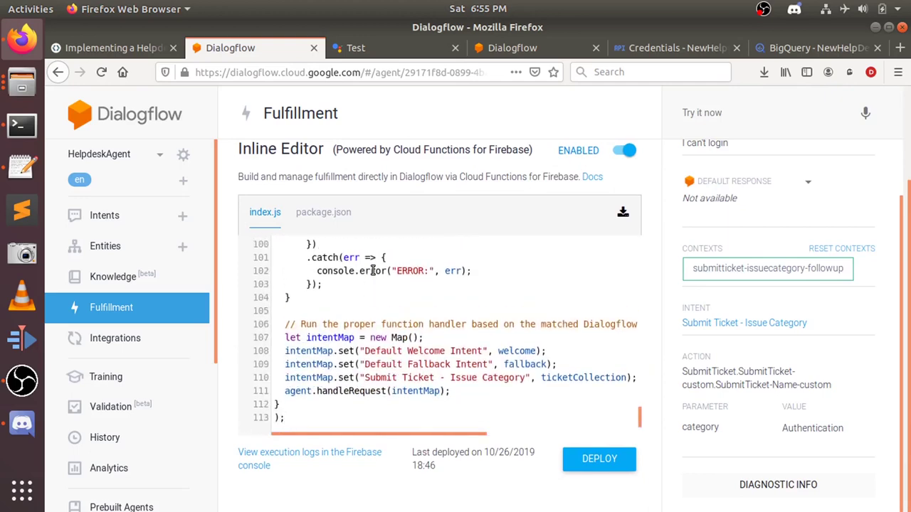
# Set the BIGQUERY_CLIENT projectId in index.js to "newhelpdeskagent", replacing the "your-project-id" placeholder
pyautogui.scroll(20, 372, 270)
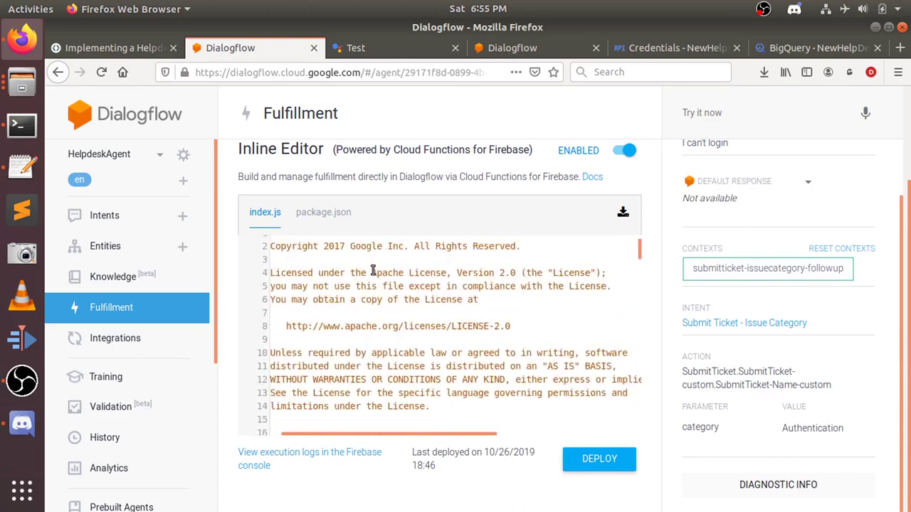
pyautogui.hscroll(-1, 372, 271)
pyautogui.scroll(-5, 372, 270)
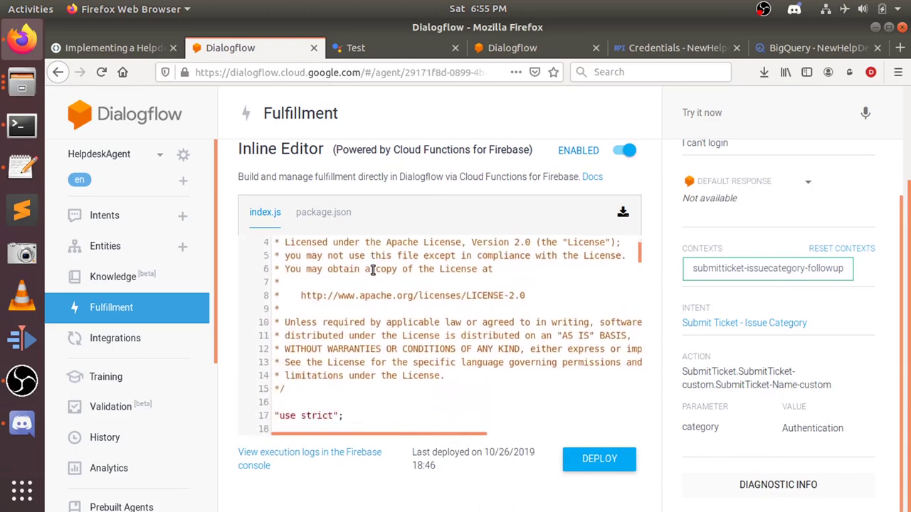
pyautogui.scroll(-1, 372, 271)
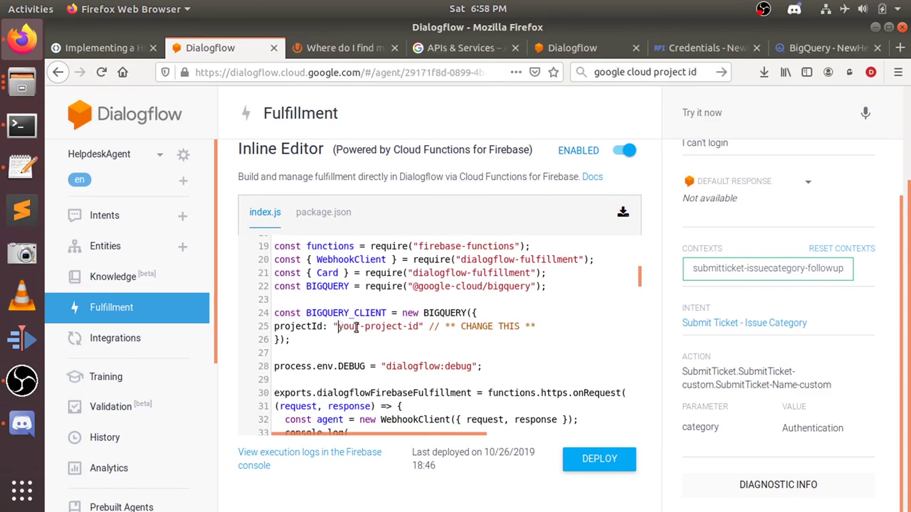
pyautogui.moveTo(355, 328); pyautogui.dragTo(419, 328)
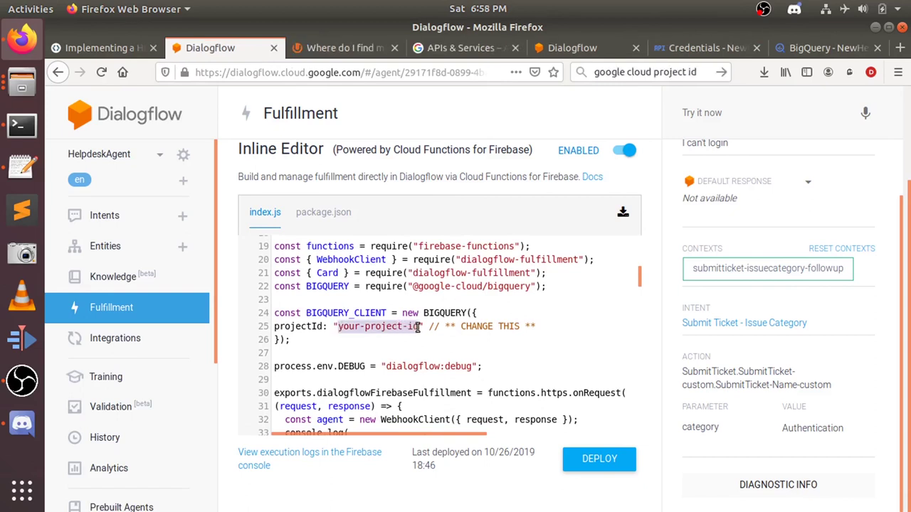
pyautogui.write('newhelpdeskagent')
pyautogui.press('BackSpace')
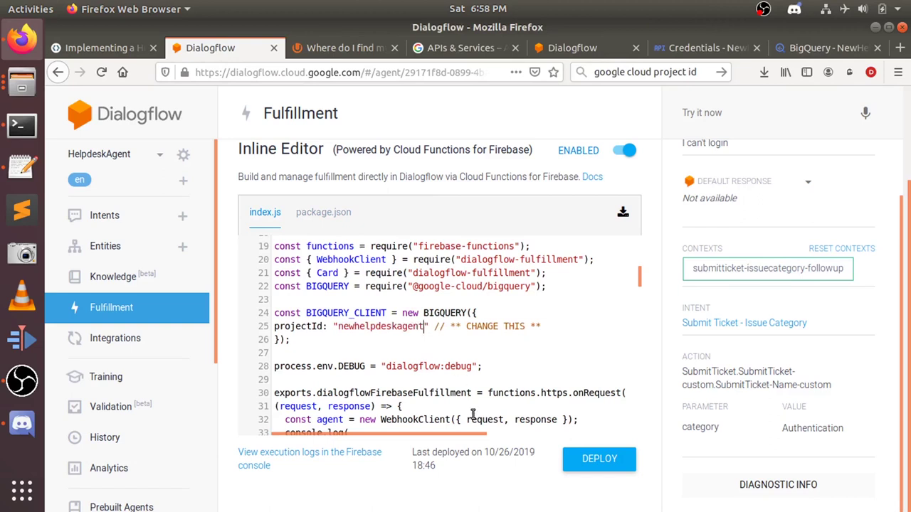
# Review the code below the project ID and deploy the updated inline editor fulfillment
pyautogui.scroll(-3, 472, 415)
pyautogui.scroll(-4, 472, 413)
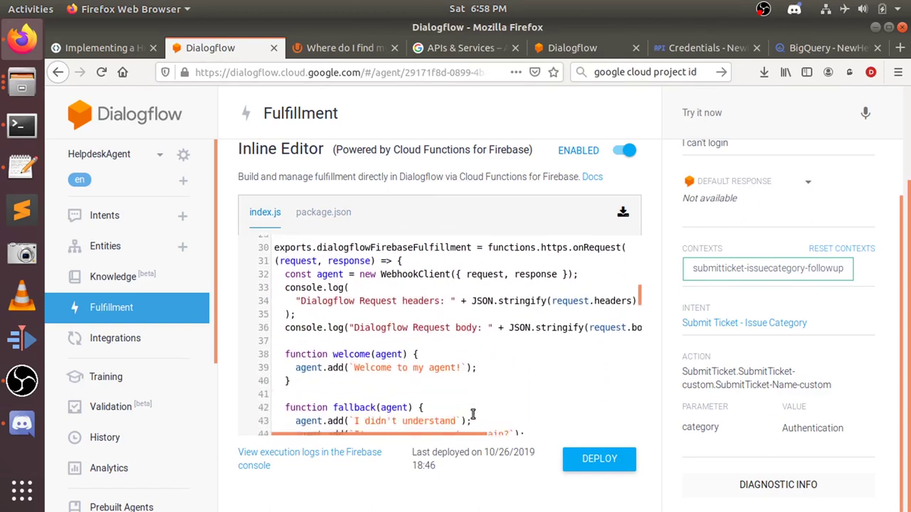
pyautogui.click(605, 468)
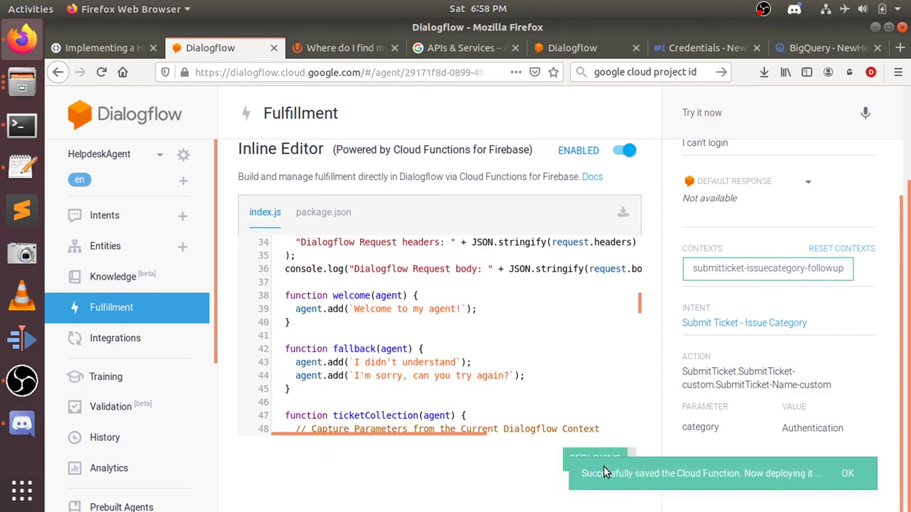
# Close the browser pages used for finding the project ID: the help article and the APIs & Services console
pyautogui.click(329, 43)
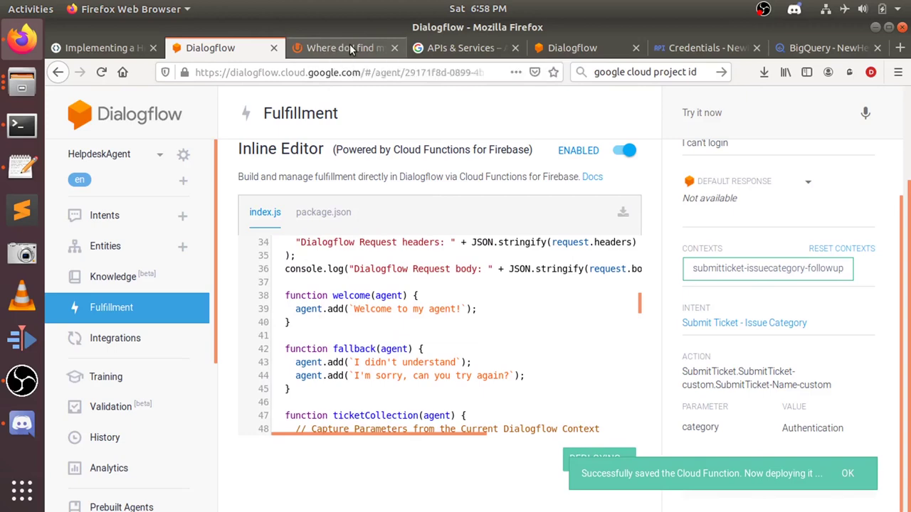
pyautogui.click(395, 48)
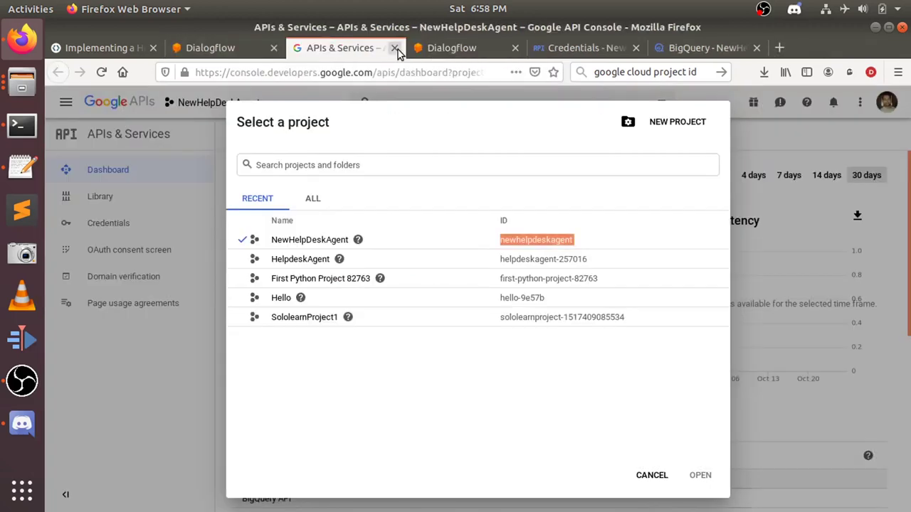
pyautogui.click(395, 48)
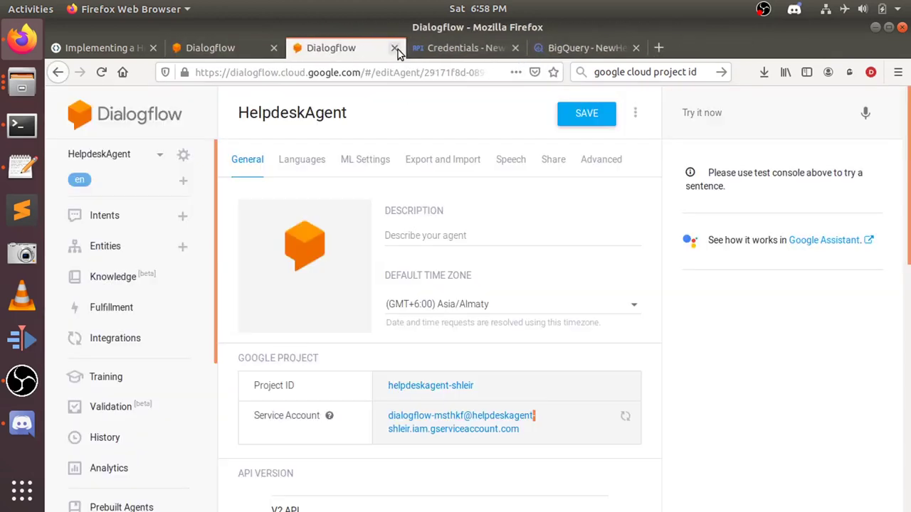
# Close the HelpdeskAgent settings page and the Credentials page, and return to the Dialogflow Fulfillment page
pyautogui.click(395, 48)
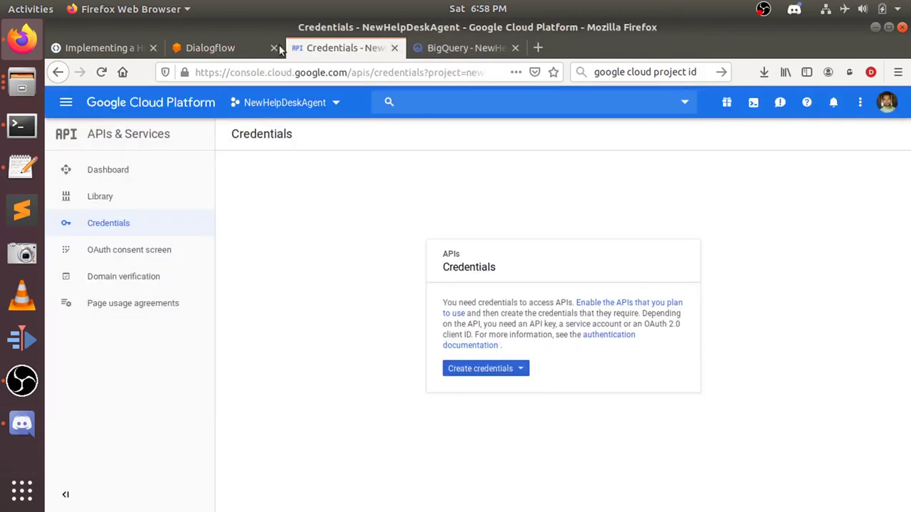
pyautogui.click(212, 49)
pyautogui.click(324, 49)
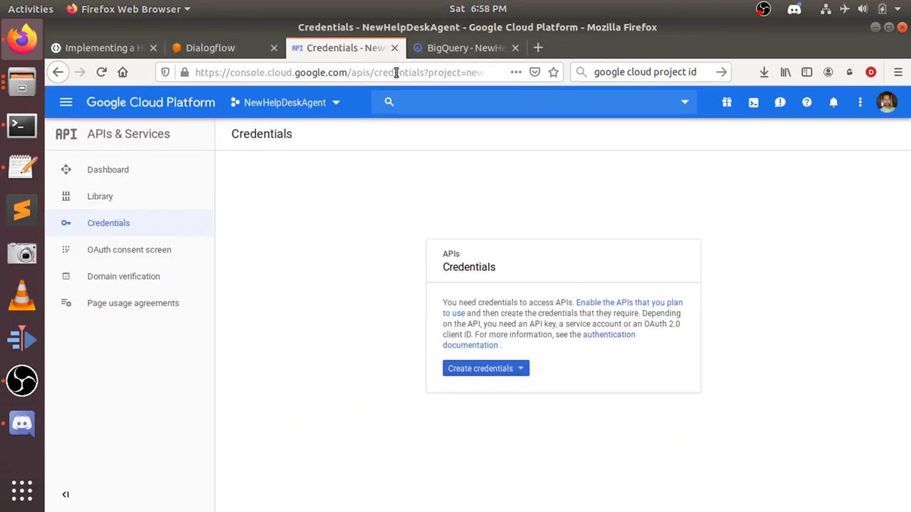
pyautogui.click(395, 47)
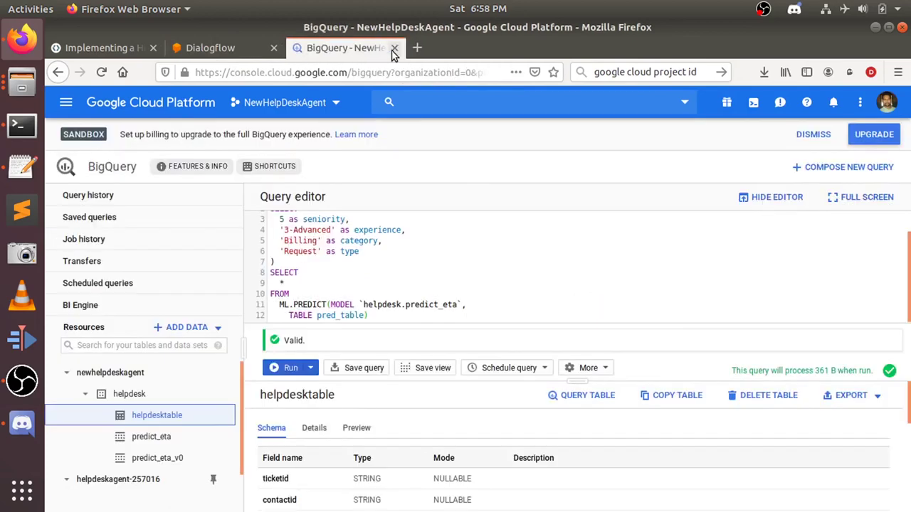
pyautogui.click(226, 52)
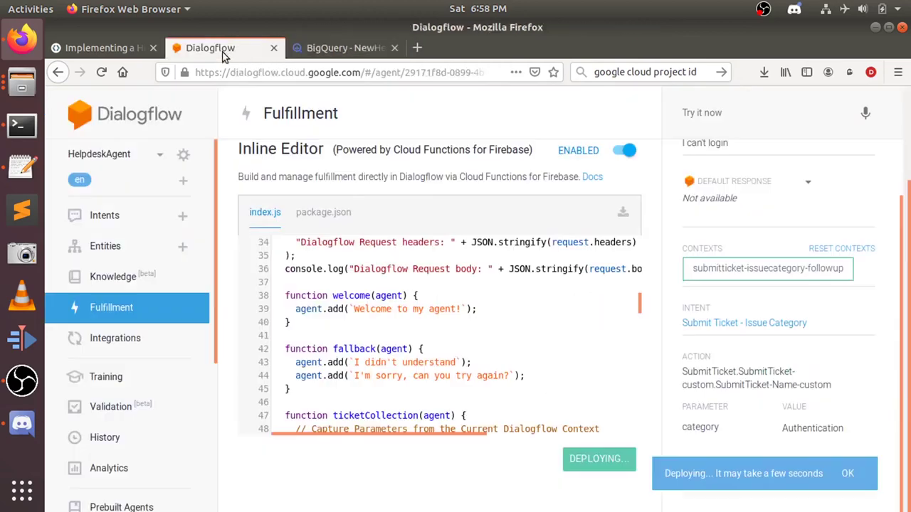
# Review the codelab's package.json instructions and select the whole package.json code listing
pyautogui.click(86, 51)
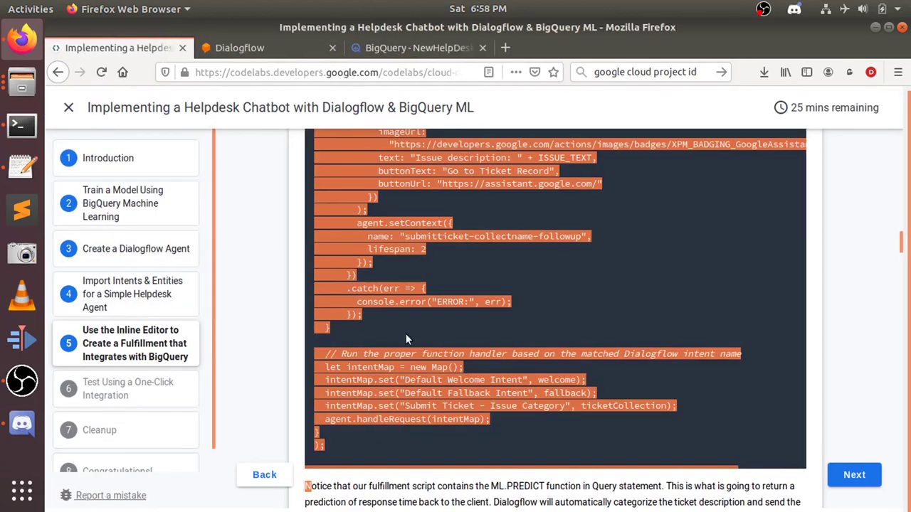
pyautogui.click(405, 333)
pyautogui.scroll(-1, 405, 333)
pyautogui.scroll(-6, 405, 333)
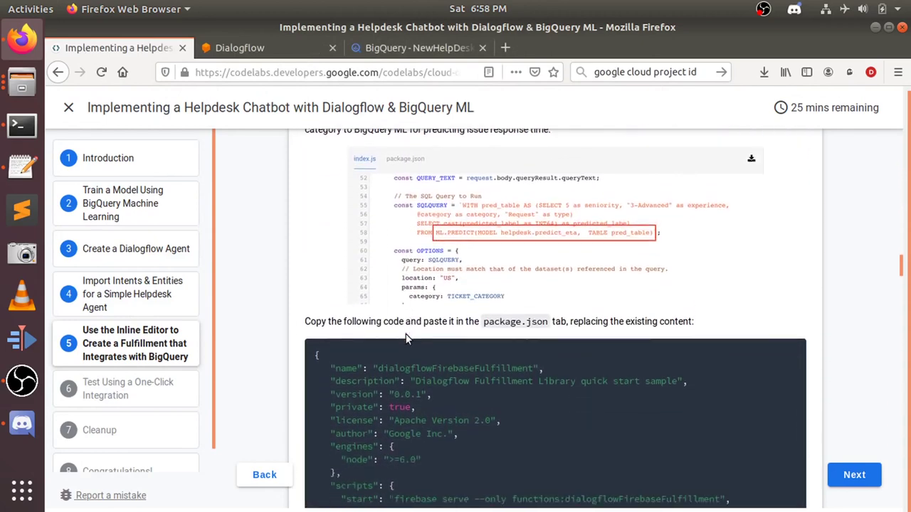
pyautogui.scroll(-3, 405, 333)
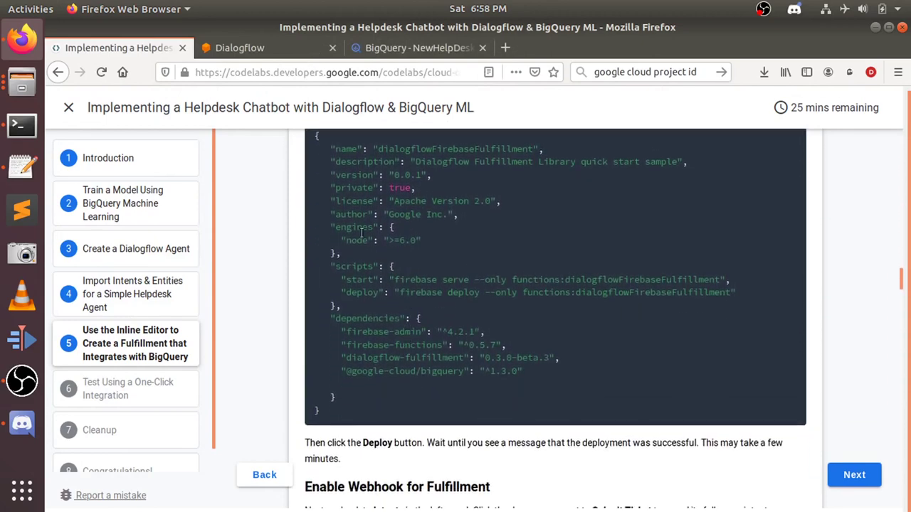
pyautogui.scroll(1, 338, 169)
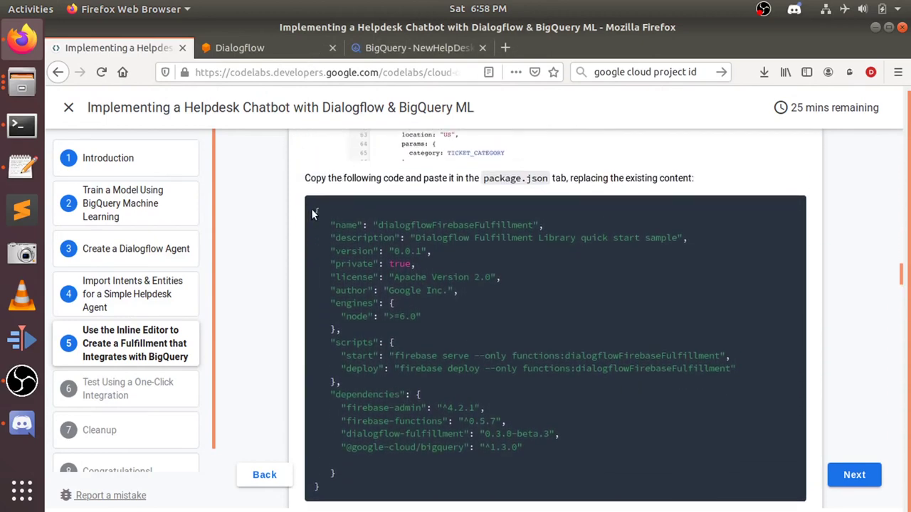
pyautogui.moveTo(315, 210); pyautogui.dragTo(336, 491)
pyautogui.scroll(-2, 336, 491)
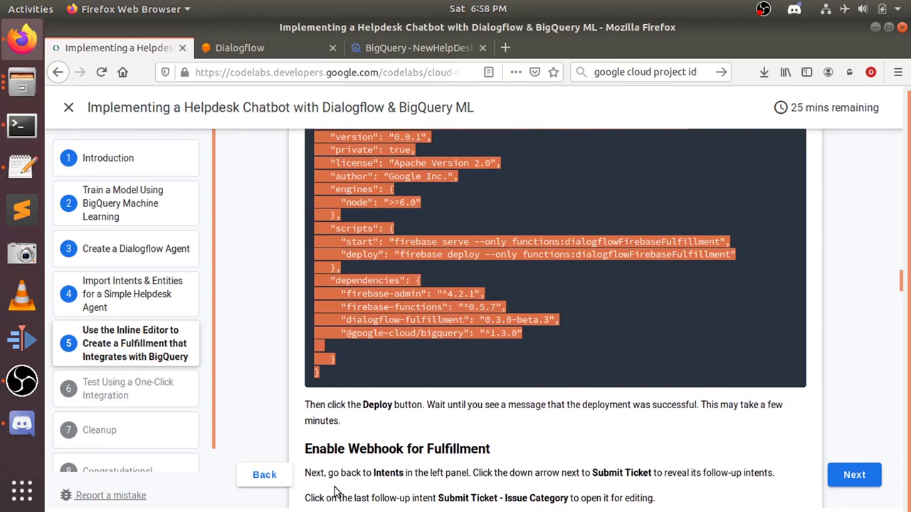
# Look up the codelab's test conversation and send its first message, "Hi", to the agent in the Dialogflow test console
pyautogui.click(281, 46)
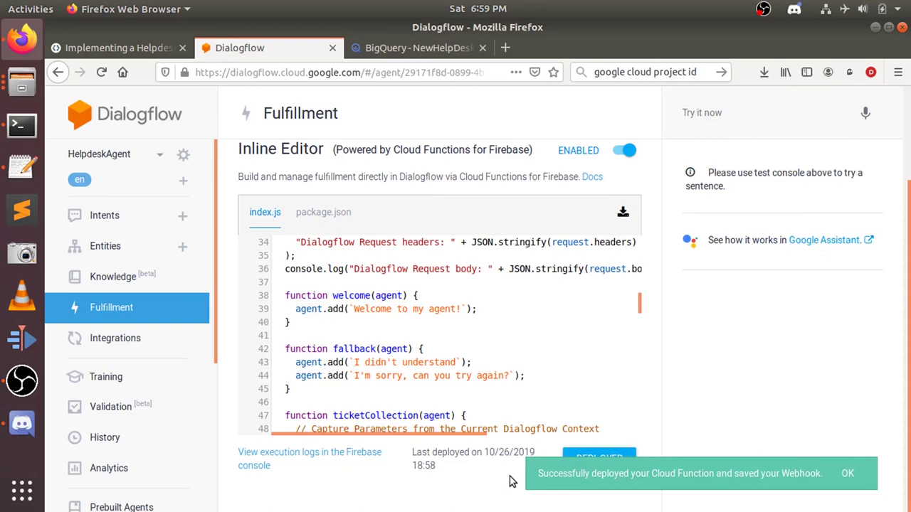
pyautogui.click(716, 113)
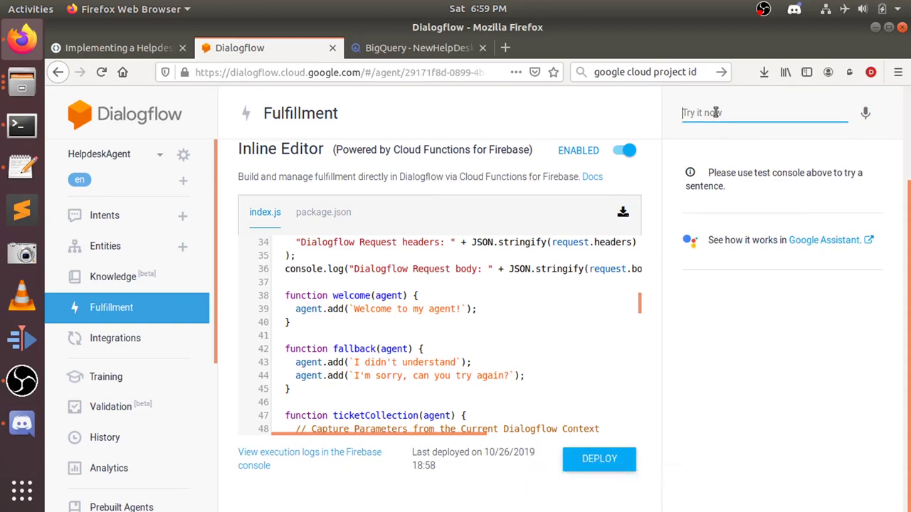
pyautogui.click(130, 44)
pyautogui.scroll(-10, 418, 225)
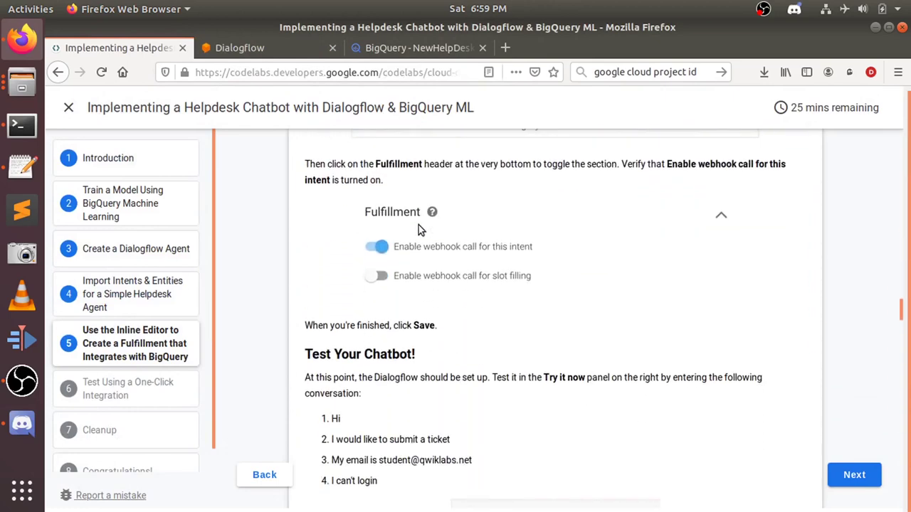
pyautogui.scroll(-5, 418, 225)
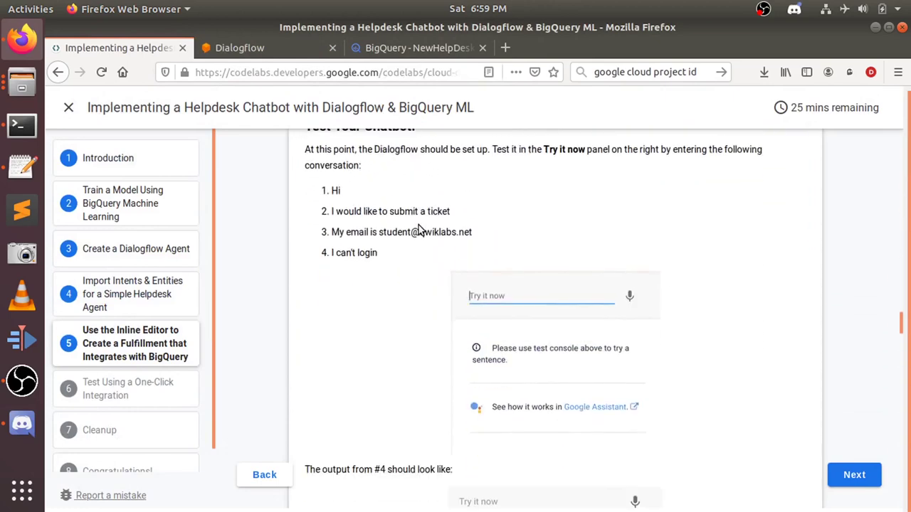
pyautogui.click(255, 44)
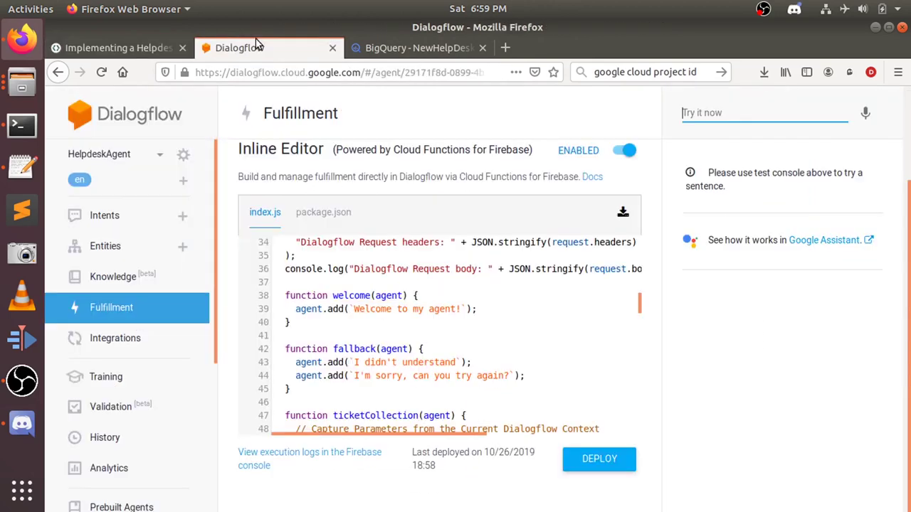
pyautogui.write('Hi')
pyautogui.press('Return')
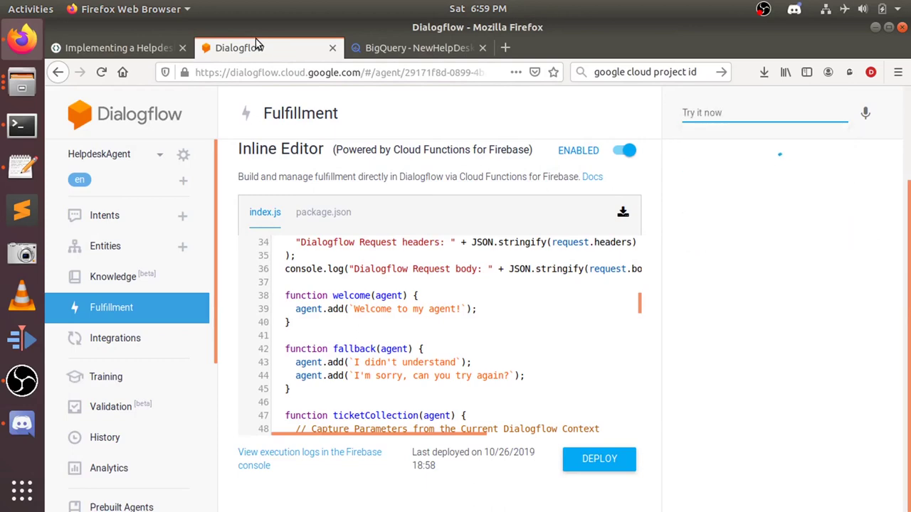
# Copy "I would like to submit a ticket" from the codelab and send it to the agent in the test console
pyautogui.click(120, 44)
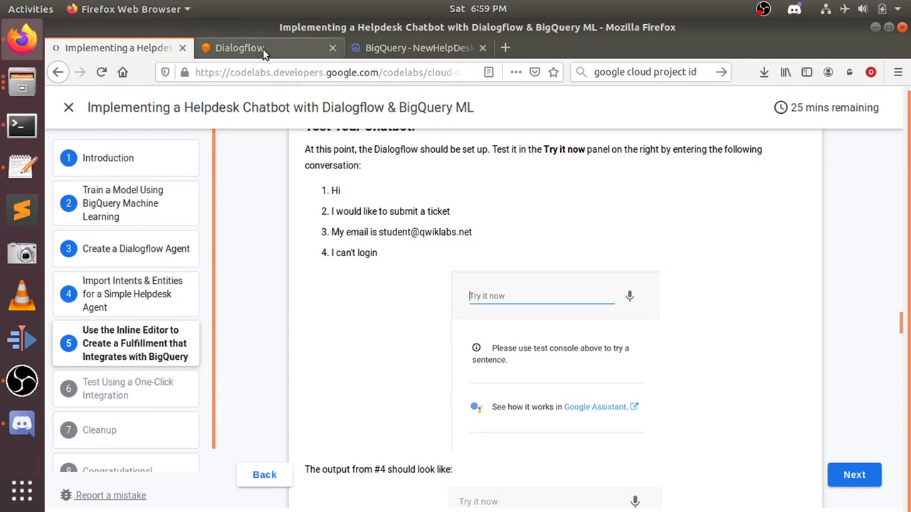
pyautogui.moveTo(454, 211); pyautogui.dragTo(331, 213)
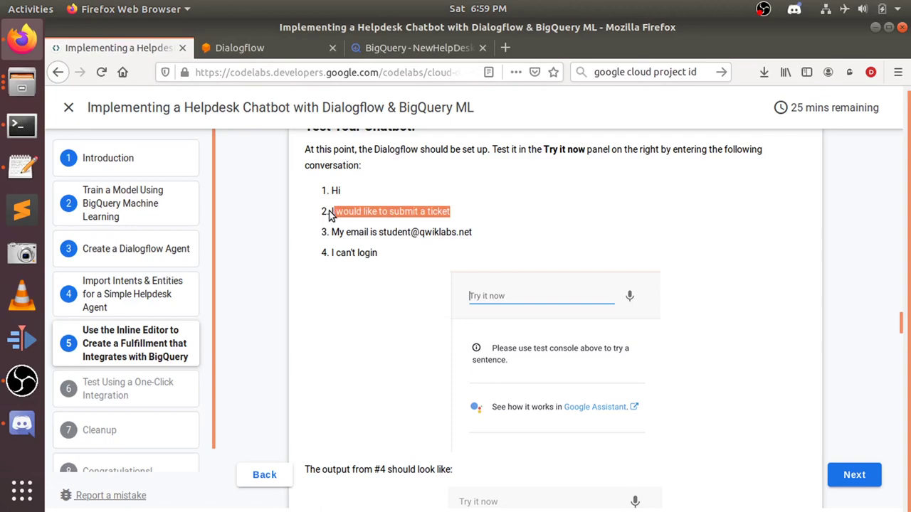
pyautogui.press('Left')
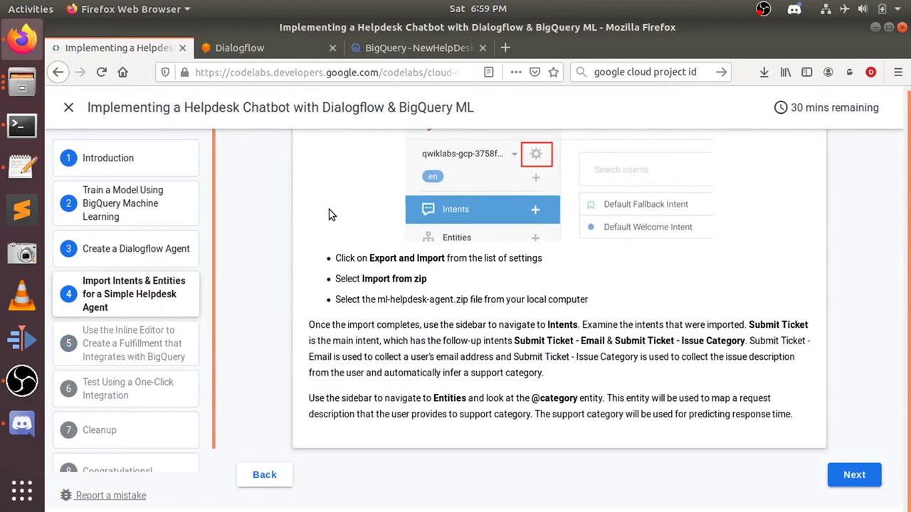
pyautogui.press('Right')
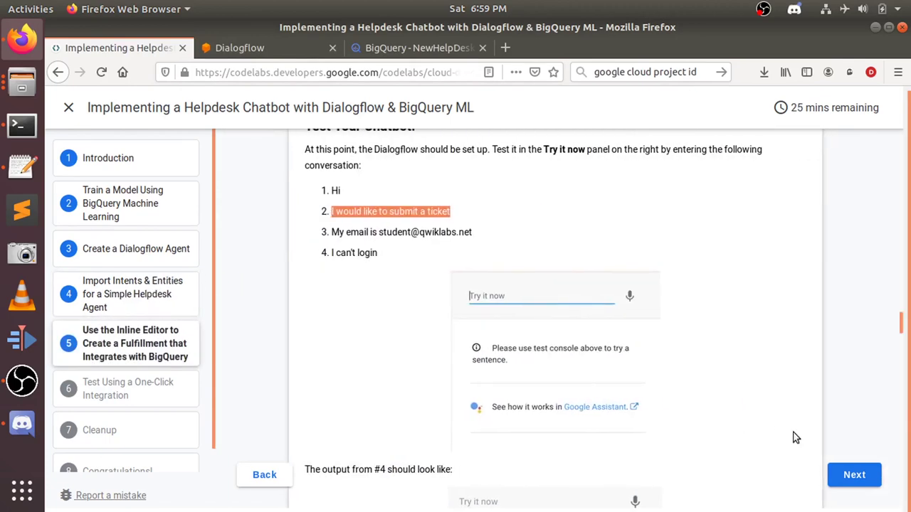
pyautogui.rightClick(425, 215)
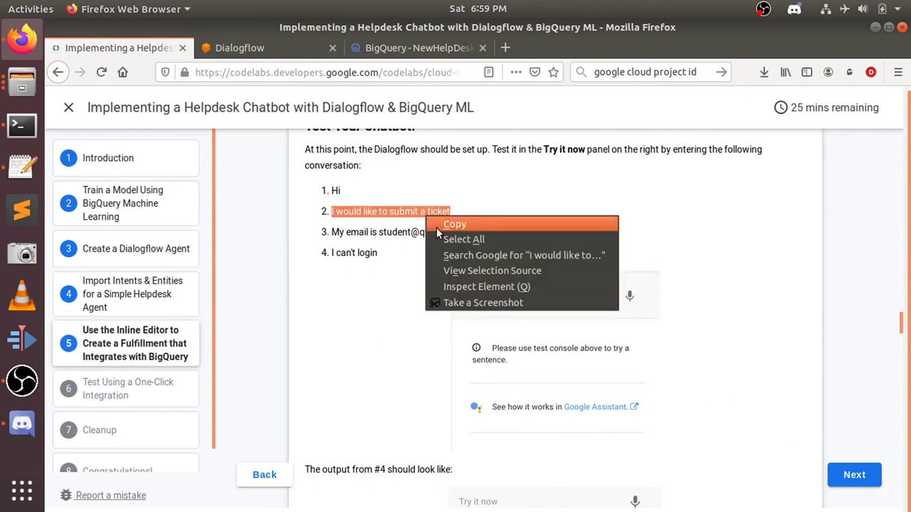
pyautogui.click(436, 227)
pyautogui.click(231, 53)
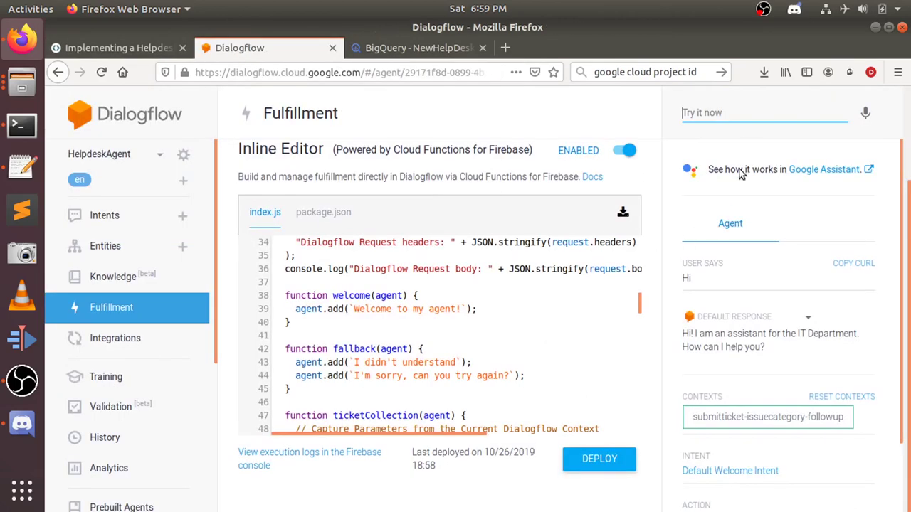
pyautogui.rightClick(730, 113)
pyautogui.click(759, 169)
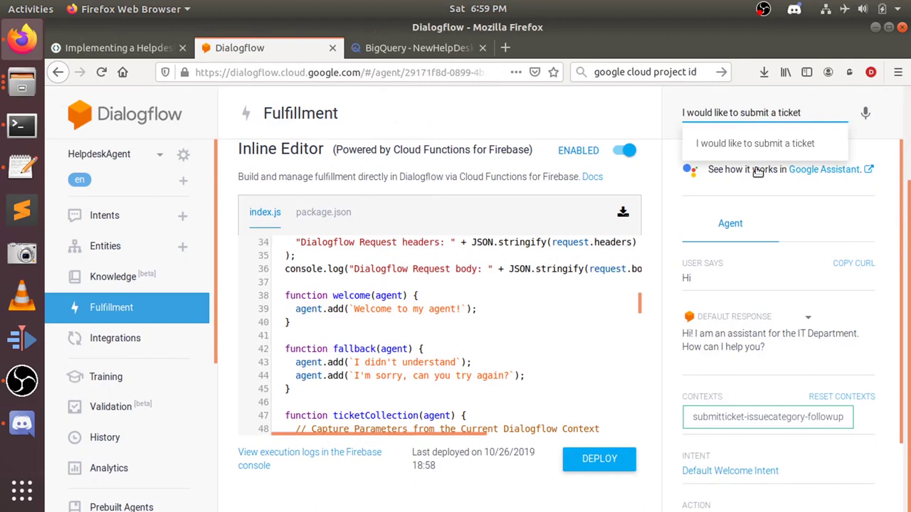
pyautogui.press('Return')
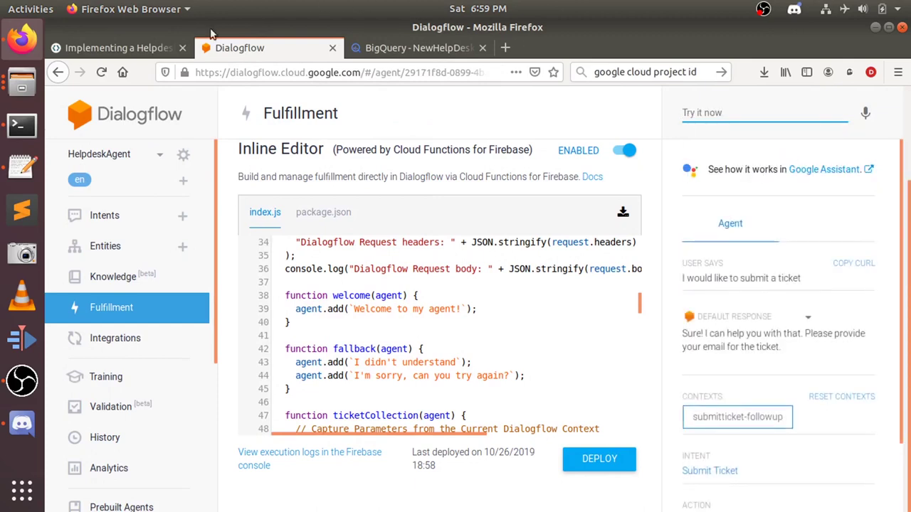
# Copy the codelab's third test message, which gives the sample e-mail address, and send it to the agent
pyautogui.click(146, 40)
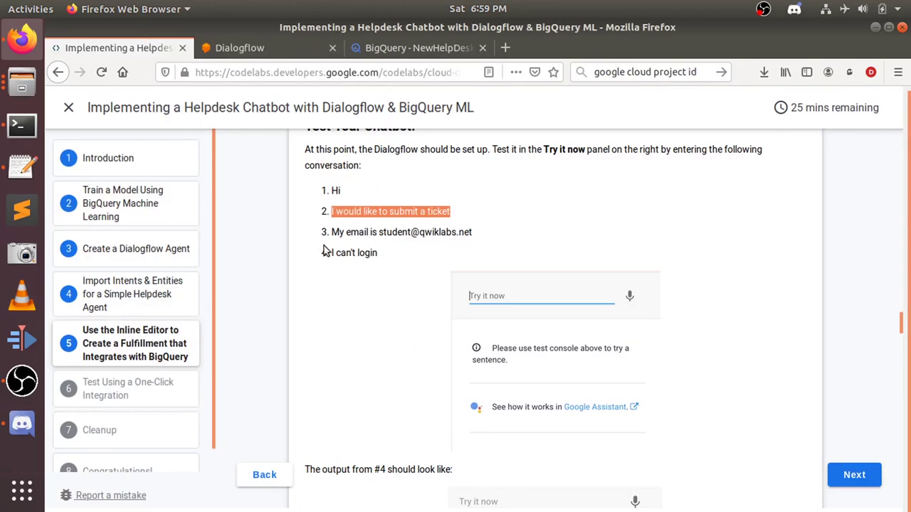
pyautogui.moveTo(333, 232); pyautogui.dragTo(476, 237)
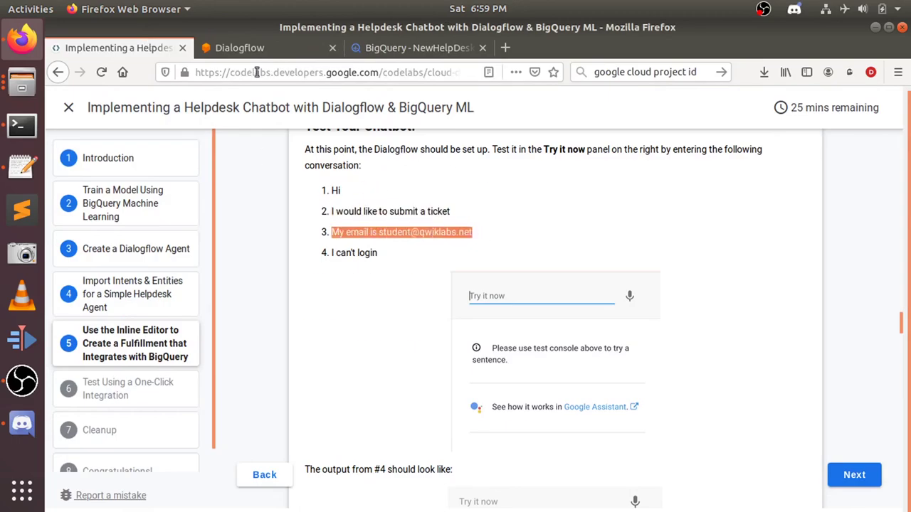
pyautogui.click(241, 44)
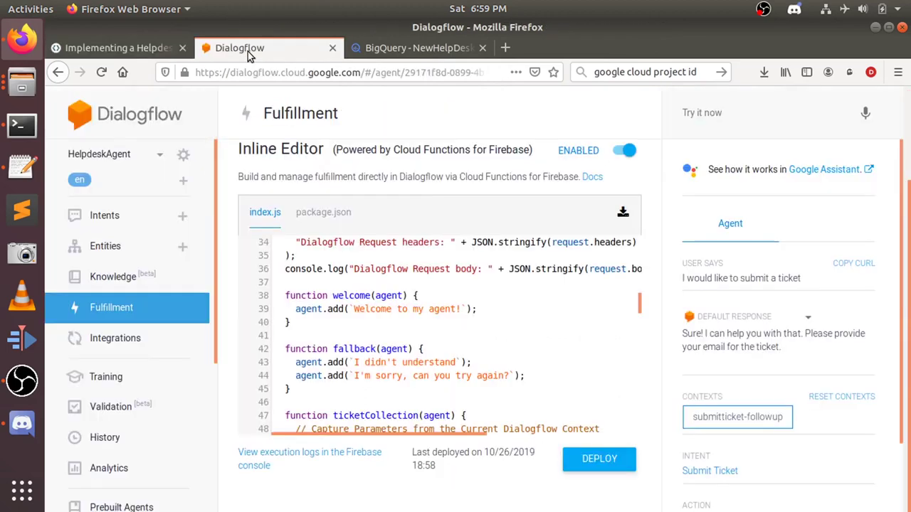
pyautogui.click(710, 143)
pyautogui.hotkey('ctrl', 'v')
pyautogui.press('Return')
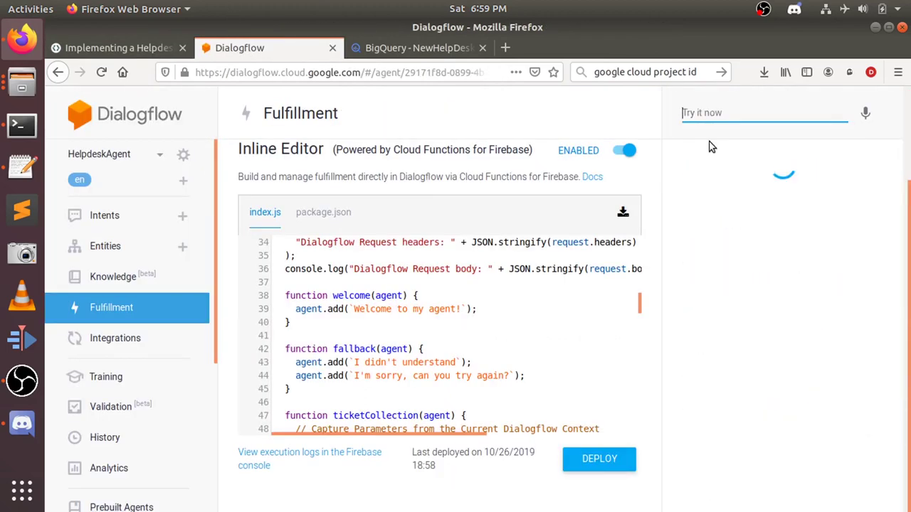
# Copy "I can't login" from the codelab and send it to the agent as the fourth test message
pyautogui.click(126, 48)
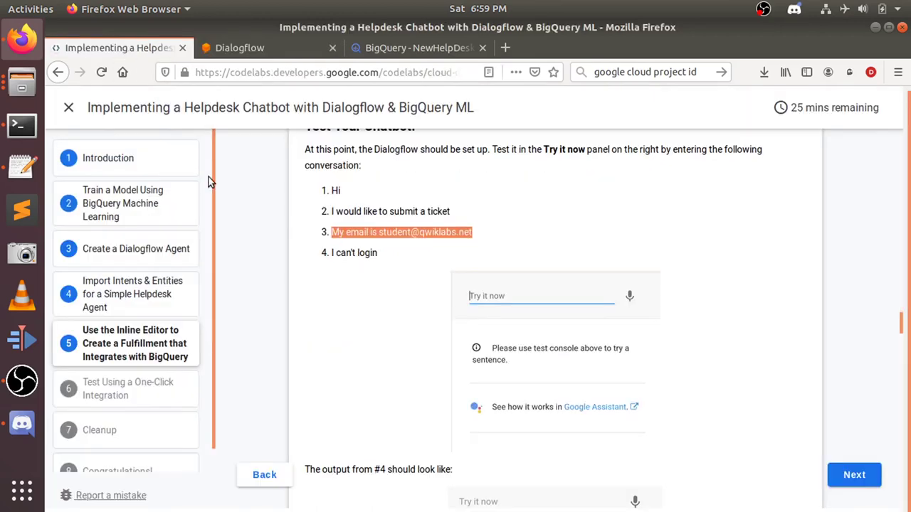
pyautogui.click(331, 254)
pyautogui.moveTo(331, 254); pyautogui.dragTo(383, 256)
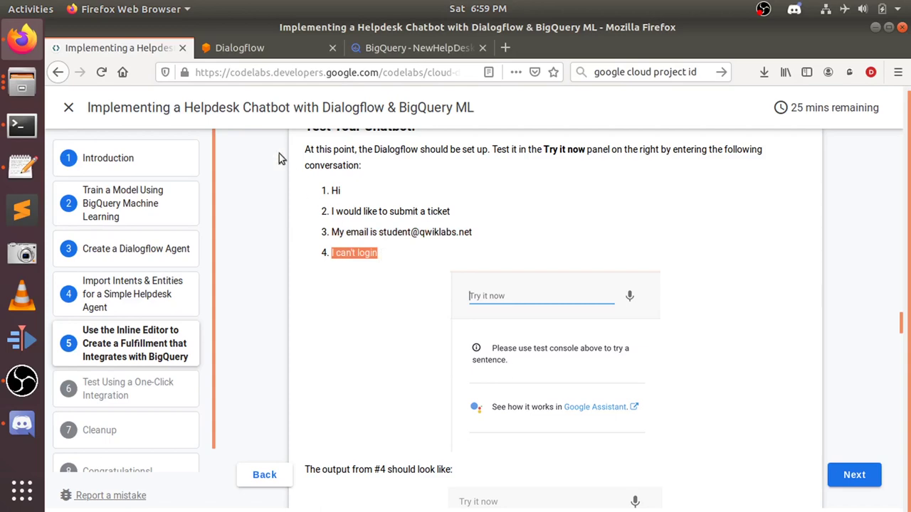
pyautogui.click(276, 43)
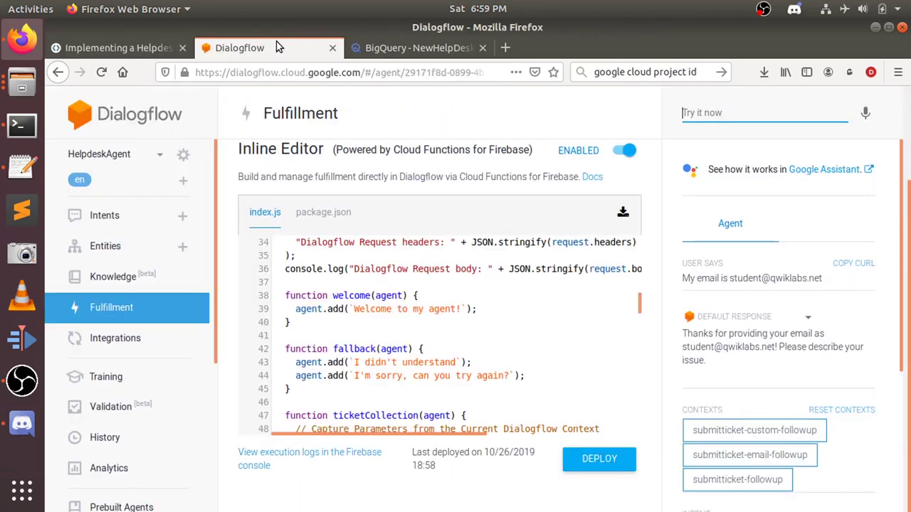
pyautogui.click(730, 128)
pyautogui.hotkey('ctrl', 'v')
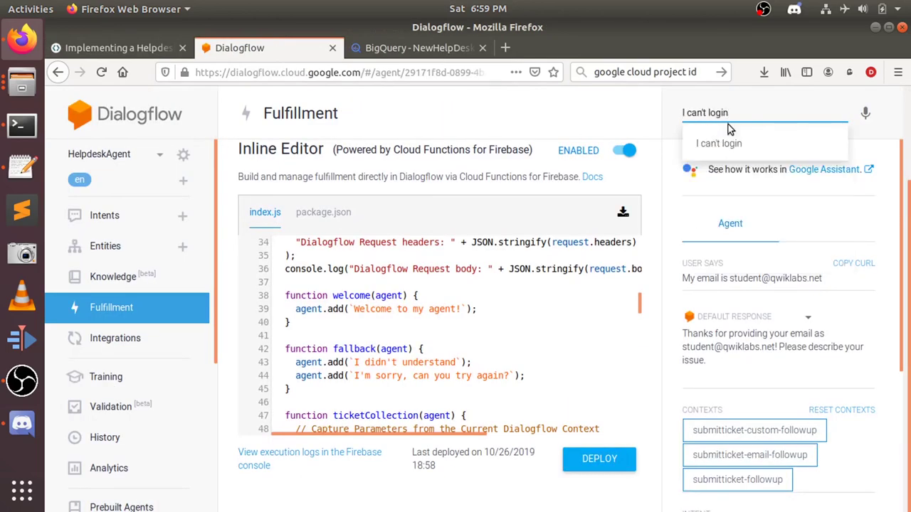
pyautogui.press('Return')
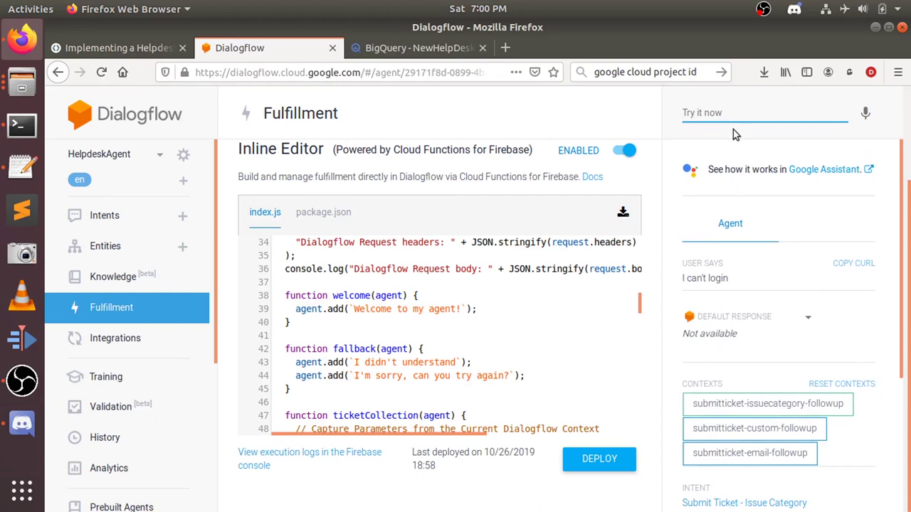
# Examine the agent's default response to the fourth message and open the matched "Submit Ticket - Issue Category" intent
pyautogui.scroll(-3, 763, 408)
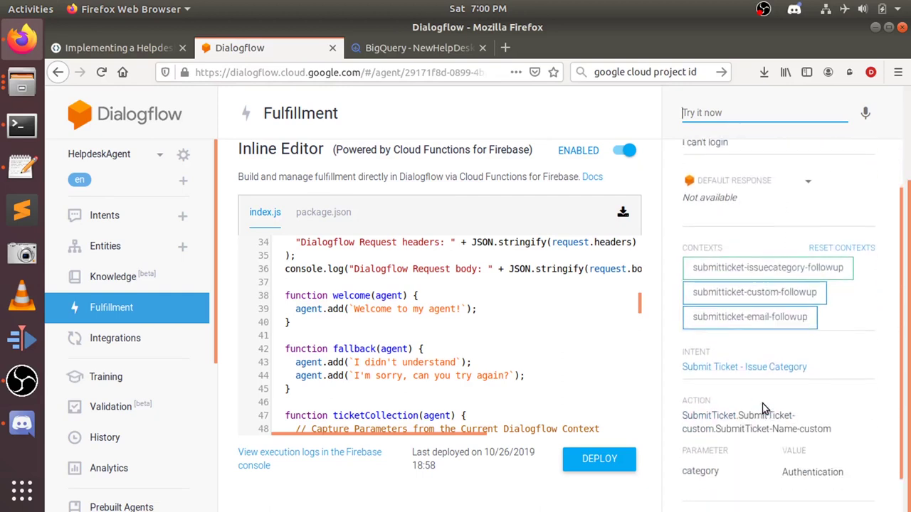
pyautogui.click(714, 366)
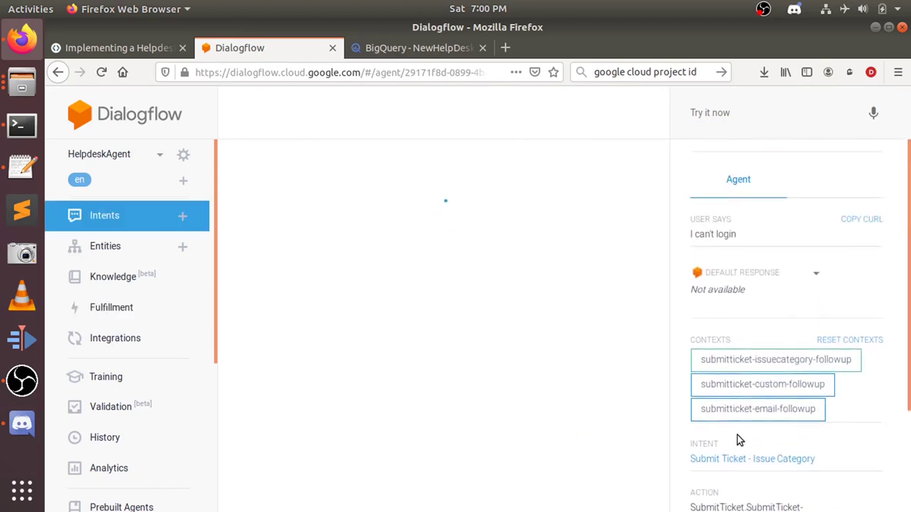
pyautogui.doubleClick(702, 289)
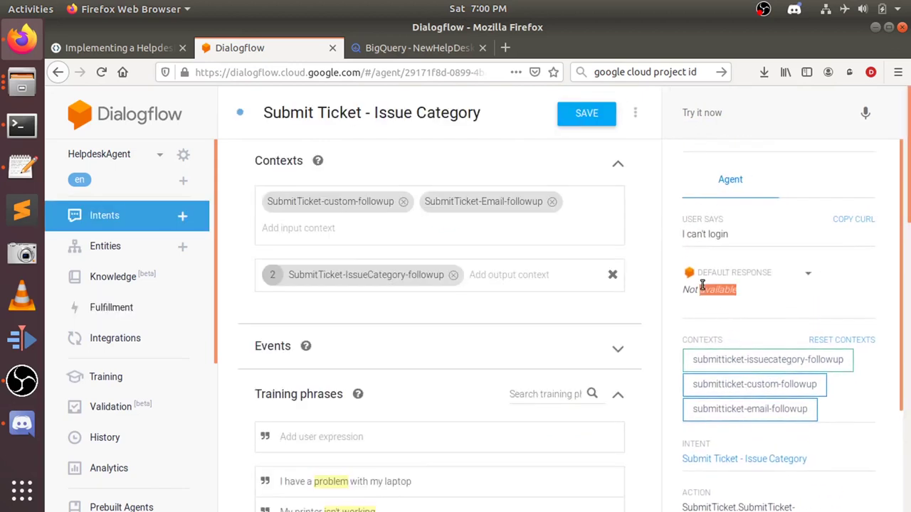
# Check which response types the test console offers for the agent's reply to "I can't login"
pyautogui.click(752, 275)
pyautogui.click(752, 275)
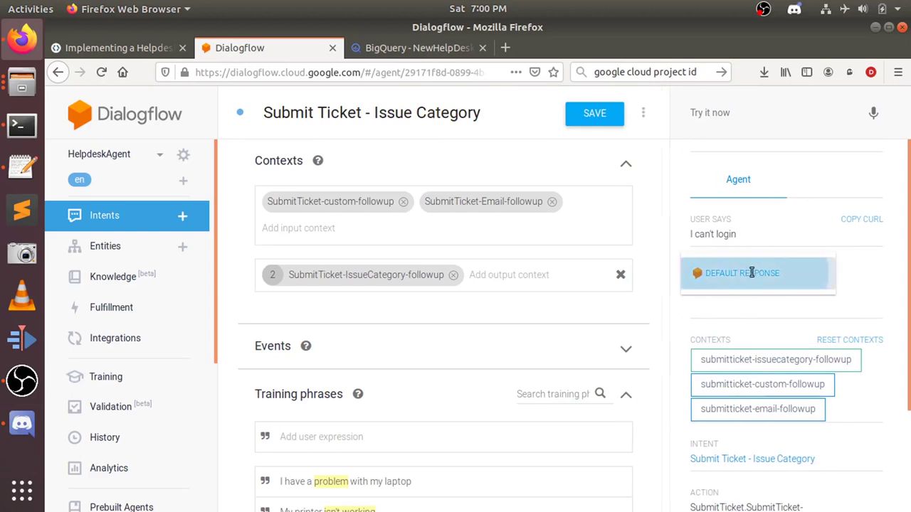
pyautogui.click(753, 275)
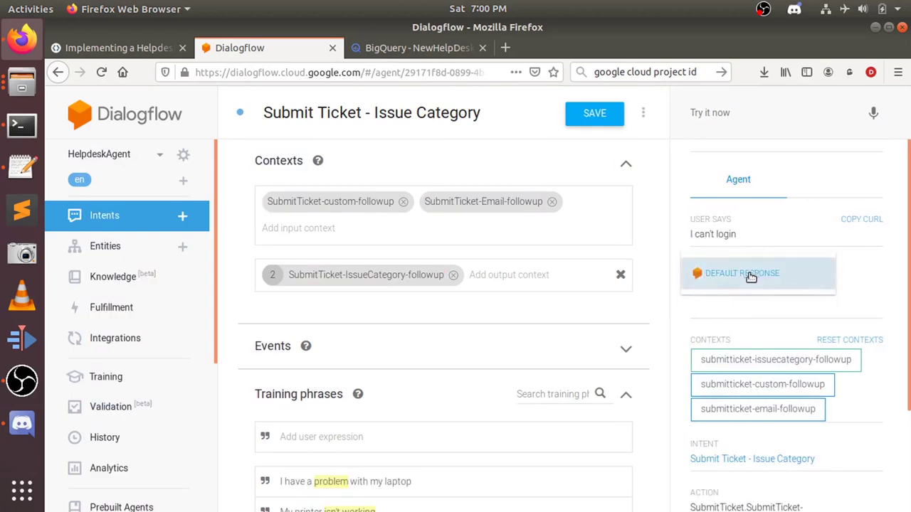
pyautogui.click(728, 308)
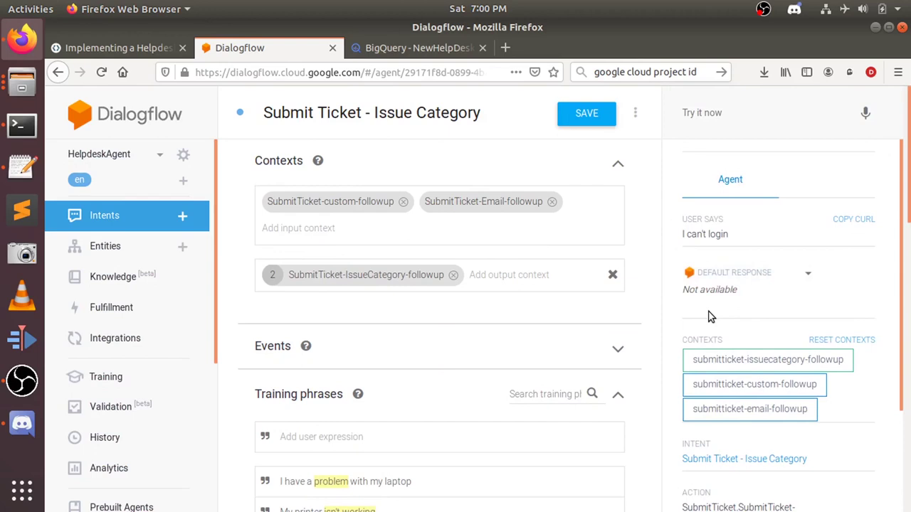
pyautogui.click(482, 274)
# Examine the codelab's expected output for the fourth test message and its note on fixing missing output
pyautogui.click(108, 47)
pyautogui.scroll(-8, 582, 397)
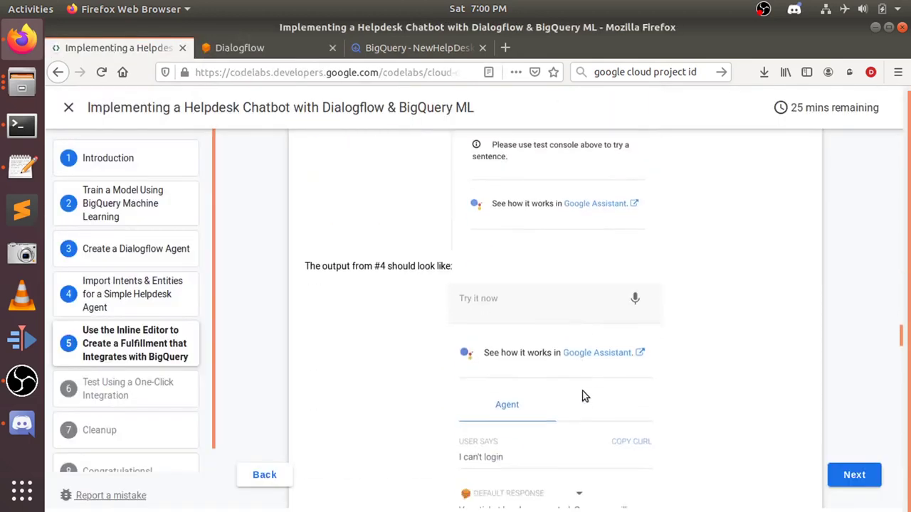
pyautogui.scroll(5, 583, 397)
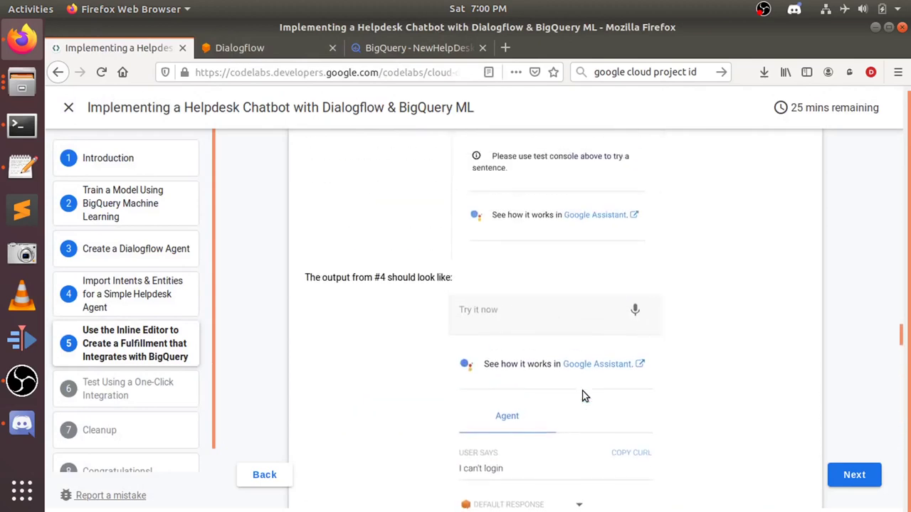
pyautogui.scroll(-2, 582, 396)
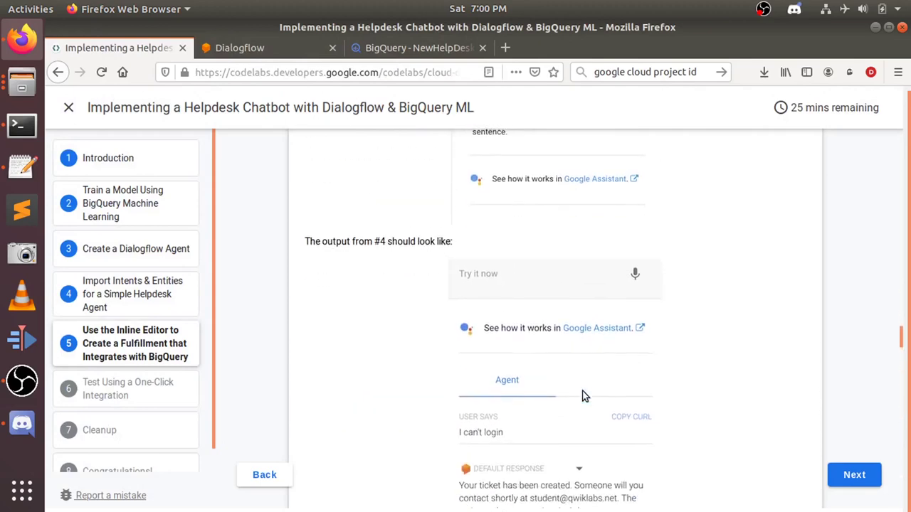
pyautogui.scroll(-3, 583, 397)
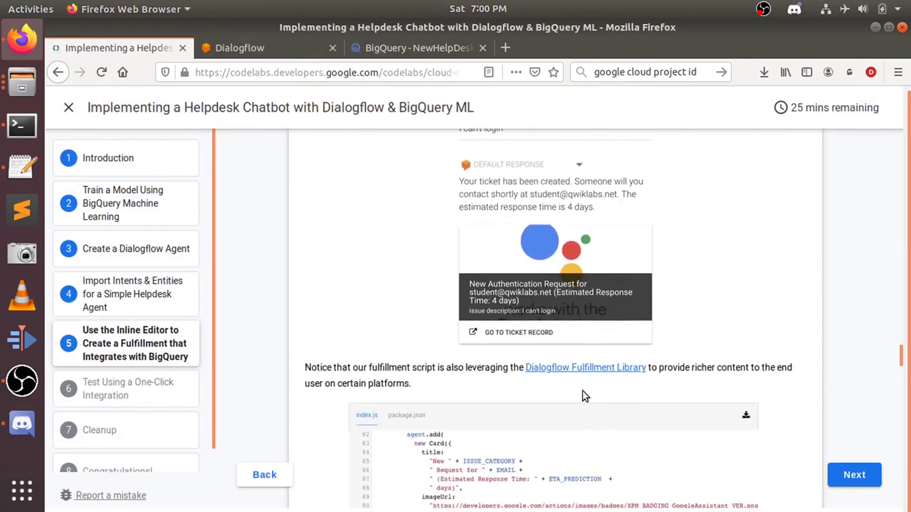
pyautogui.scroll(-1, 582, 396)
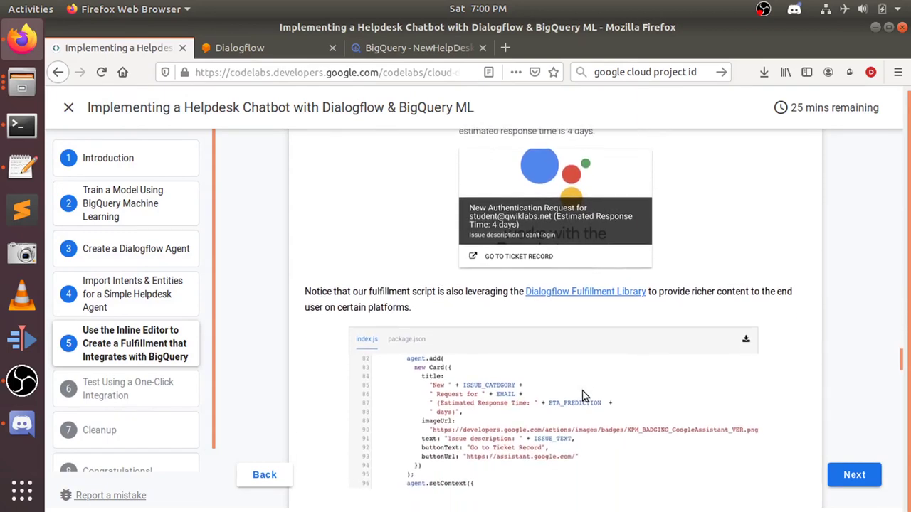
pyautogui.scroll(-3, 582, 397)
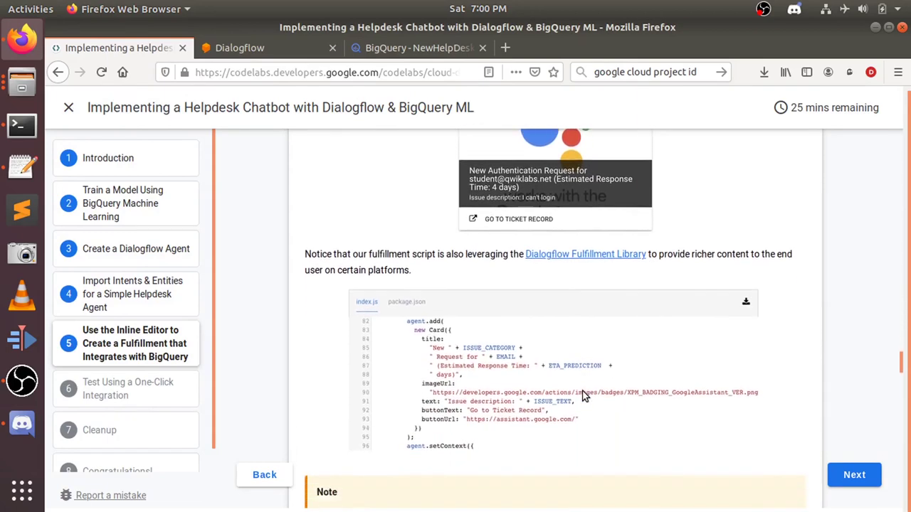
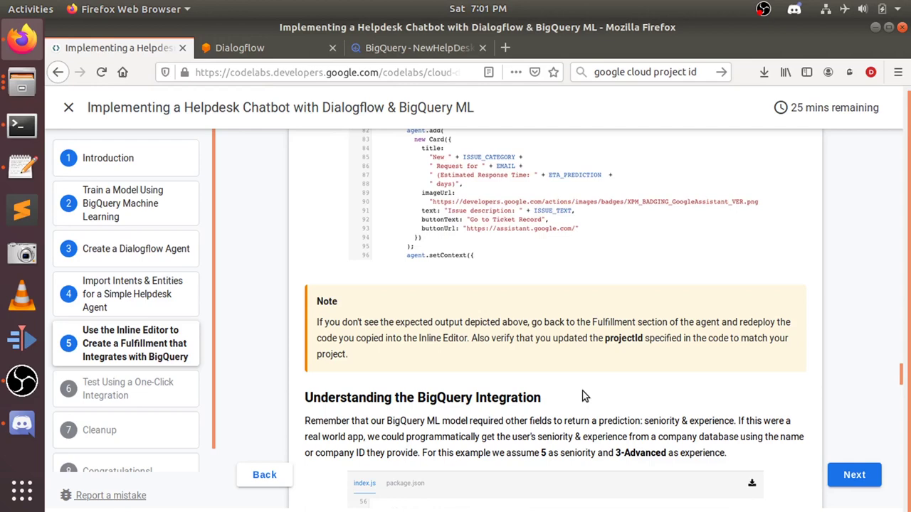
pyautogui.scroll(1, 582, 397)
pyautogui.scroll(5, 583, 397)
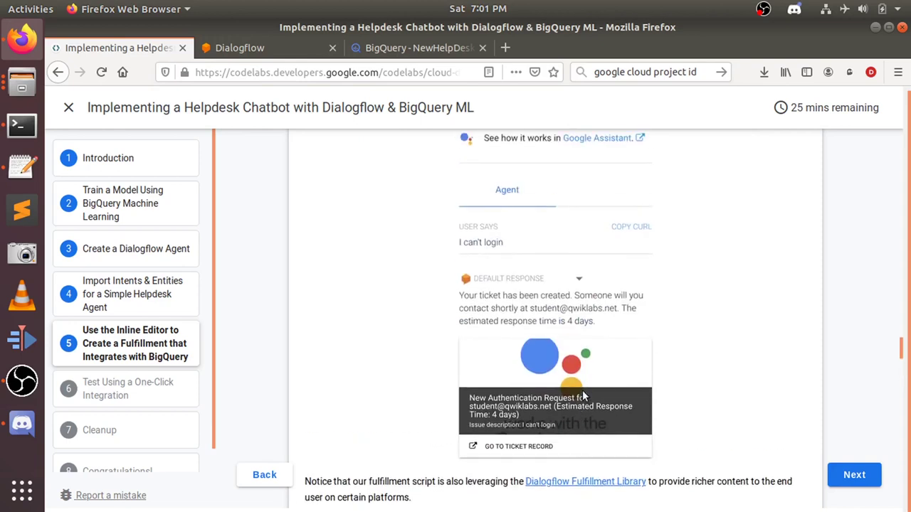
pyautogui.scroll(-2, 583, 396)
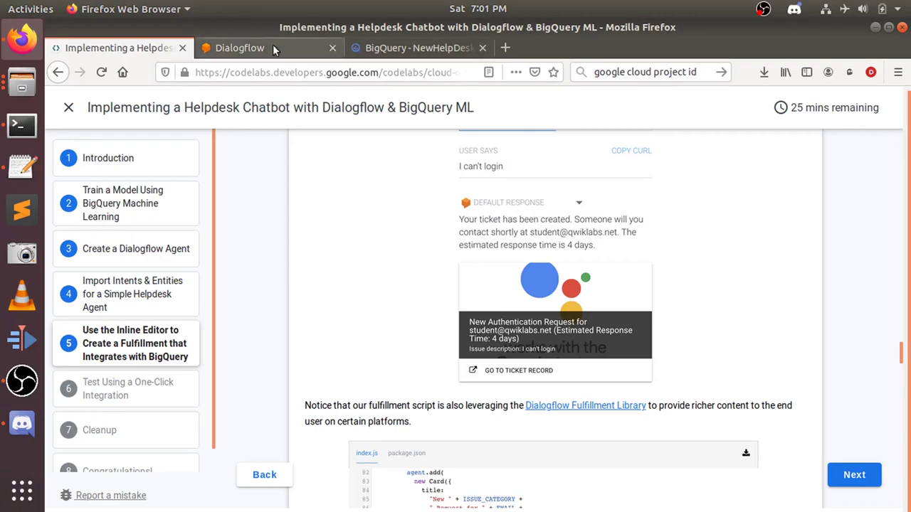
# Copy the codelab's complete index.js code and paste it over the existing index.js content in the agent's fulfillment Inline Editor
pyautogui.scroll(20, 482, 276)
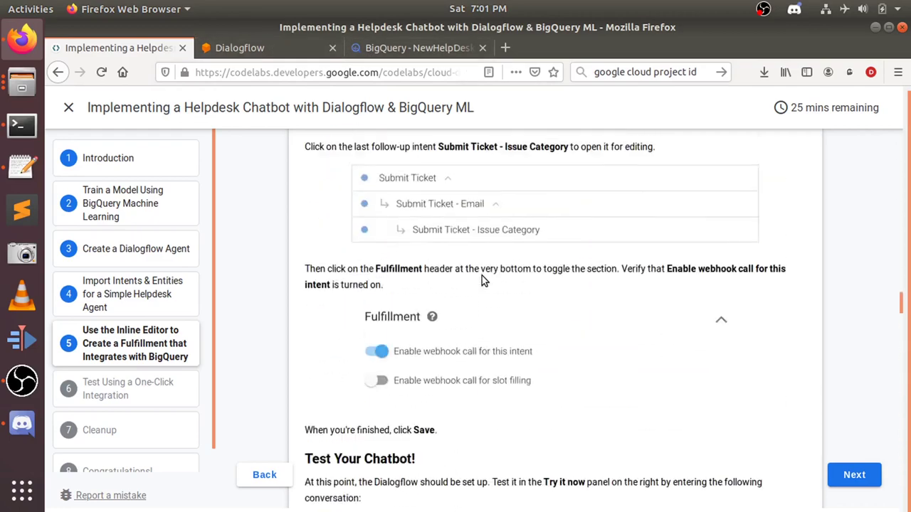
pyautogui.scroll(-4, 482, 275)
pyautogui.scroll(10, 482, 276)
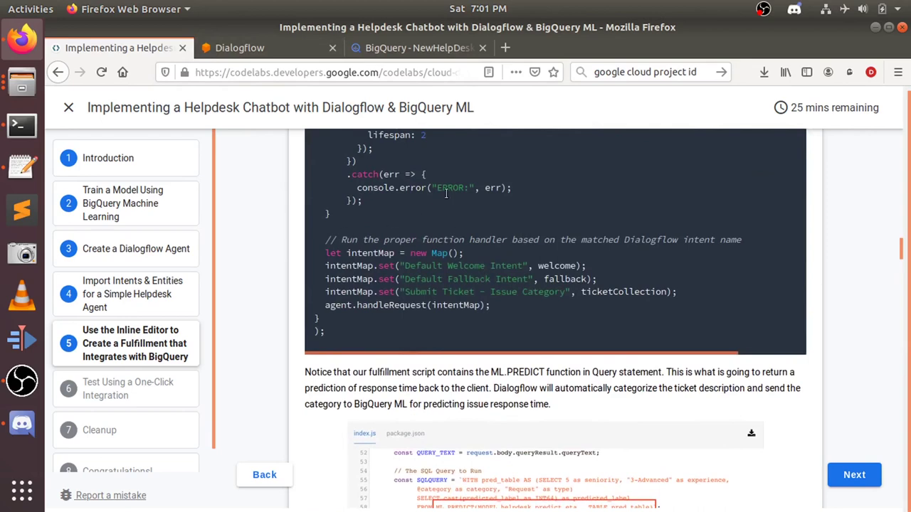
pyautogui.moveTo(324, 340); pyautogui.dragTo(314, 406)
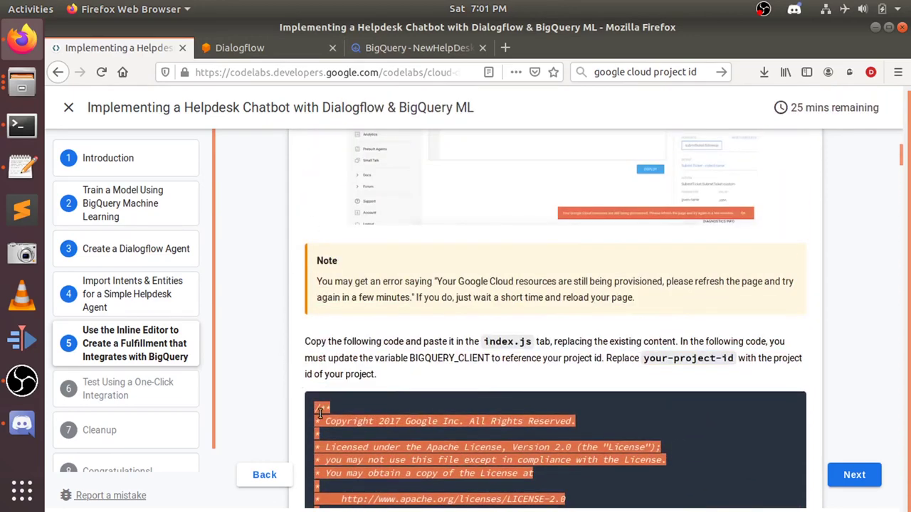
pyautogui.rightClick(314, 406)
pyautogui.click(329, 419)
pyautogui.click(249, 50)
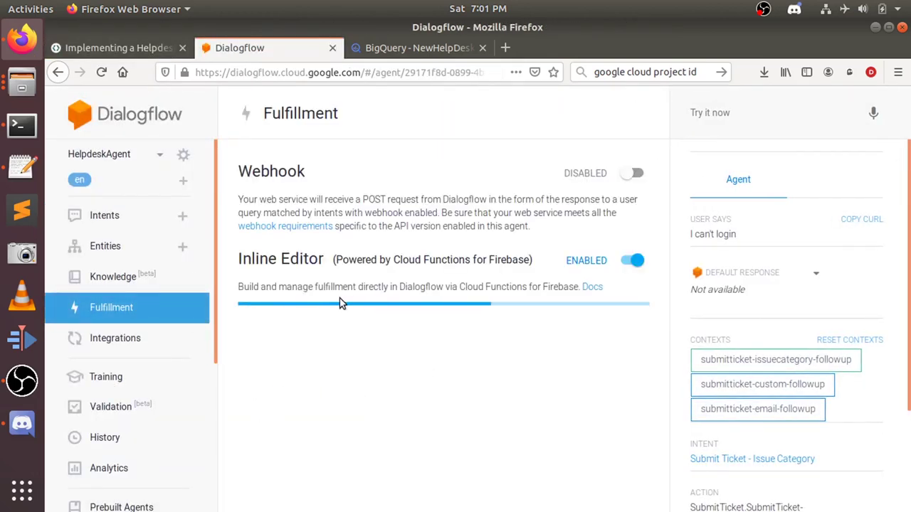
pyautogui.scroll(-3, 334, 285)
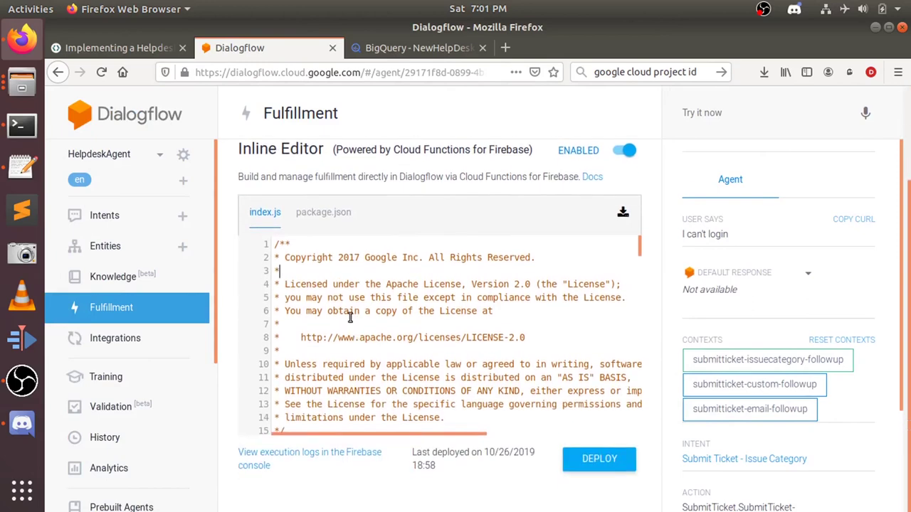
pyautogui.hotkey('ctrl', 'a')
pyautogui.scroll(-2, 356, 316)
pyautogui.scroll(-5, 359, 318)
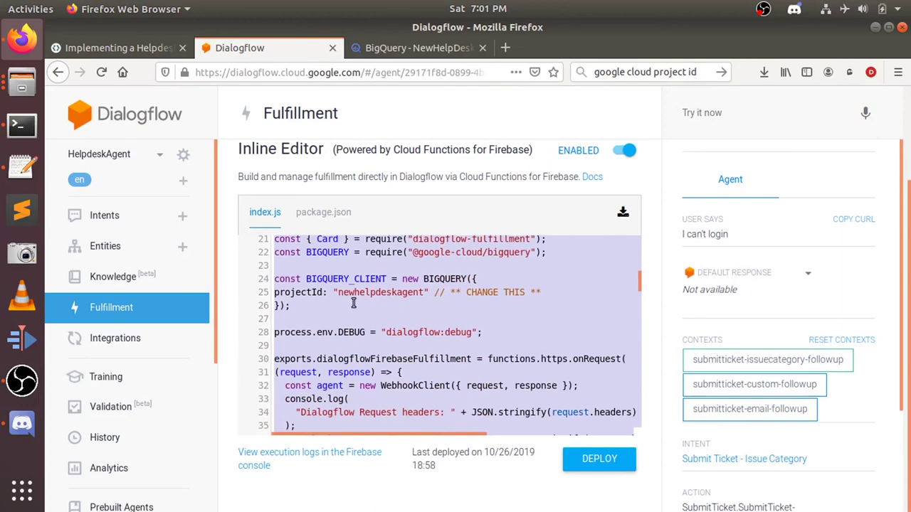
pyautogui.hotkey('ctrl', 'v')
# Replace the "your-project-id" placeholder in the BIGQUERY_CLIENT definition with "newhelpdeskagent"
pyautogui.scroll(15, 356, 301)
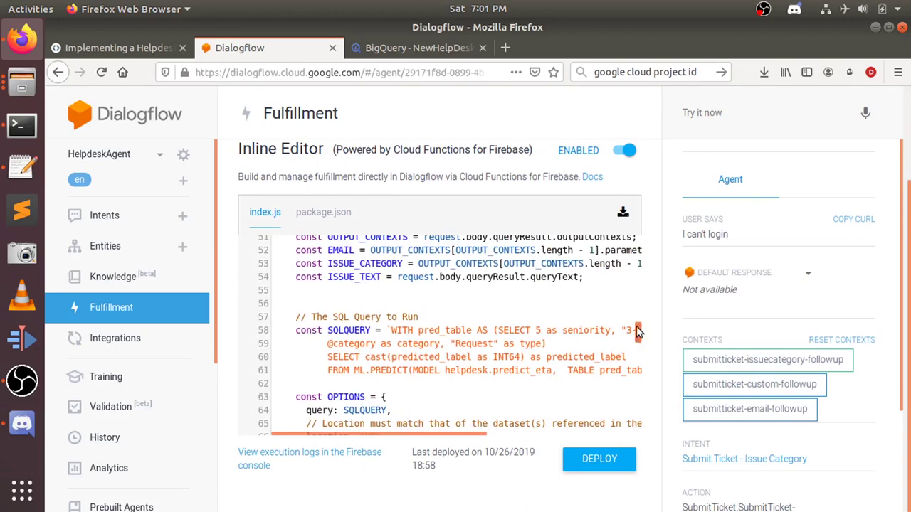
pyautogui.moveTo(637, 336); pyautogui.dragTo(638, 279)
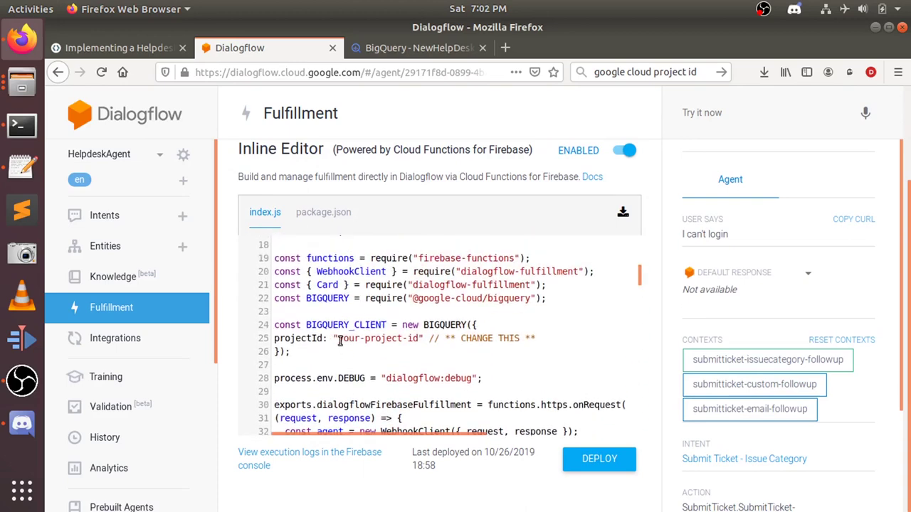
pyautogui.moveTo(337, 340); pyautogui.dragTo(420, 343)
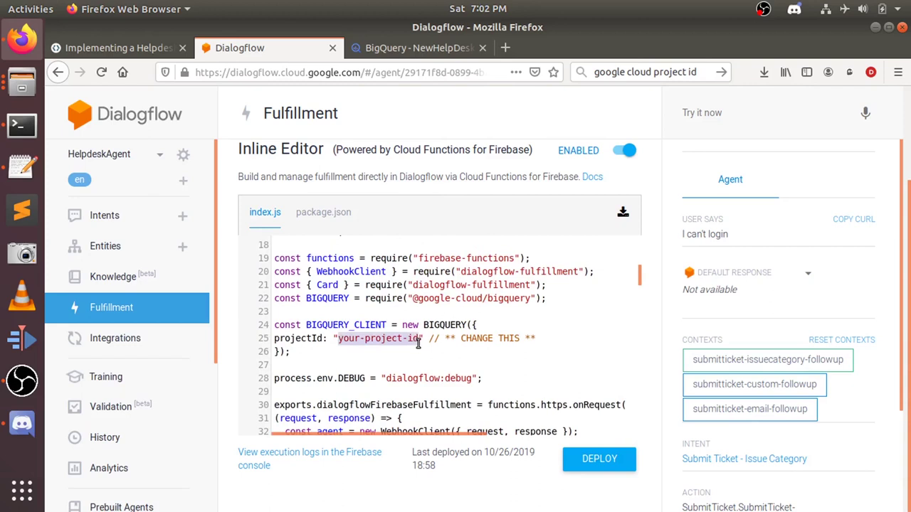
pyautogui.write('newhe')
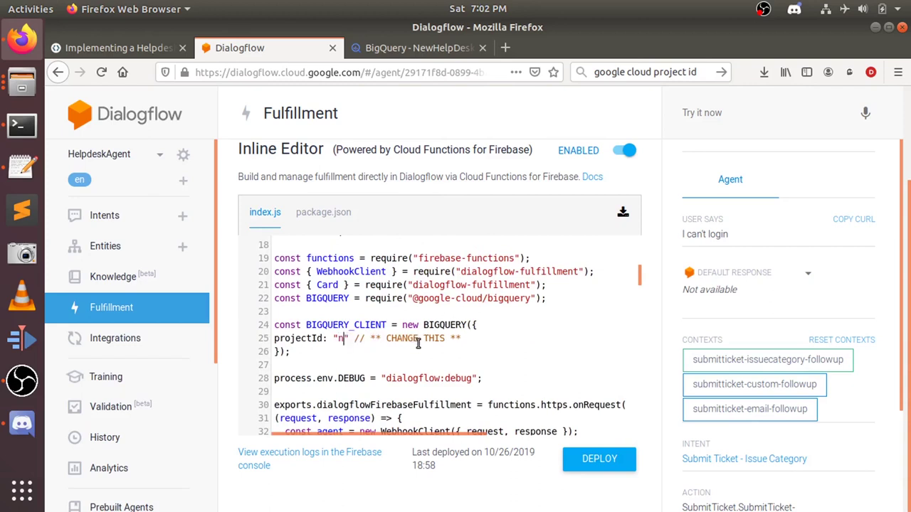
pyautogui.write('lpdesk')
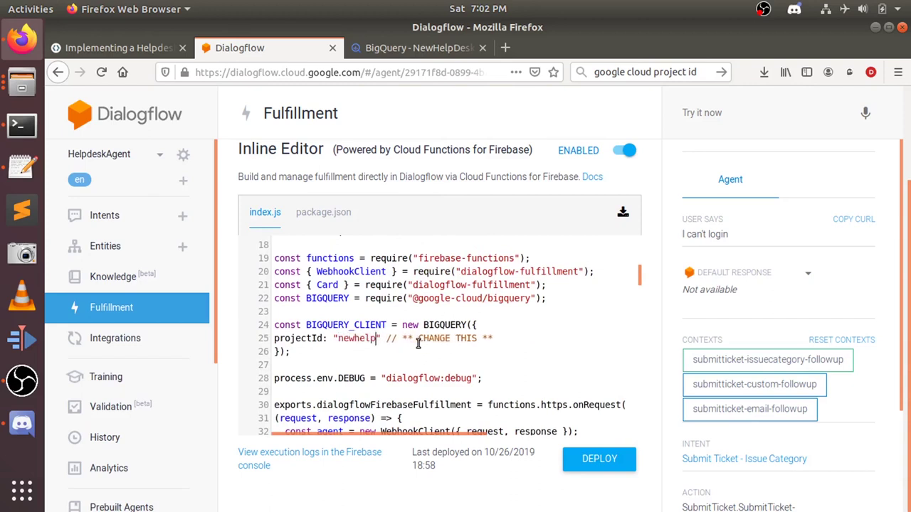
pyautogui.write('agent')
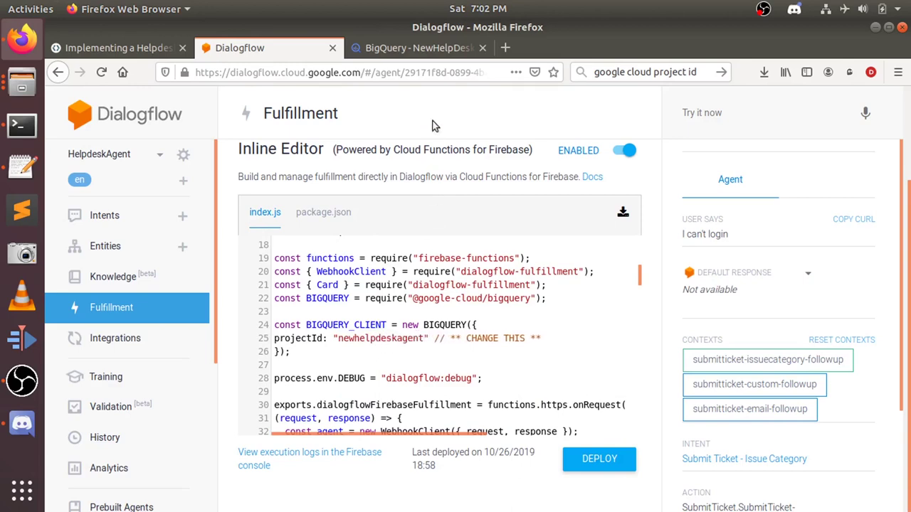
# Copy the project name "newhelpdeskagent" from BigQuery and paste it over the projectId value in index.js
pyautogui.click(421, 50)
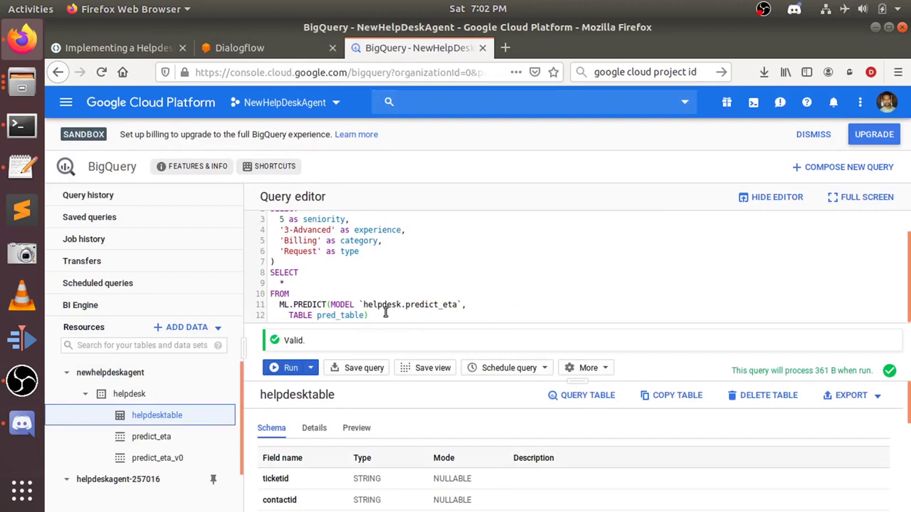
pyautogui.click(121, 382)
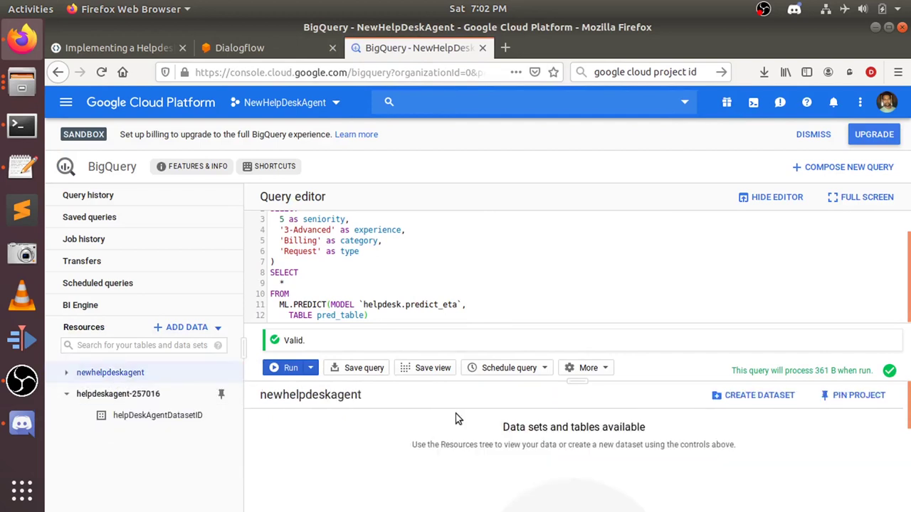
pyautogui.doubleClick(324, 395)
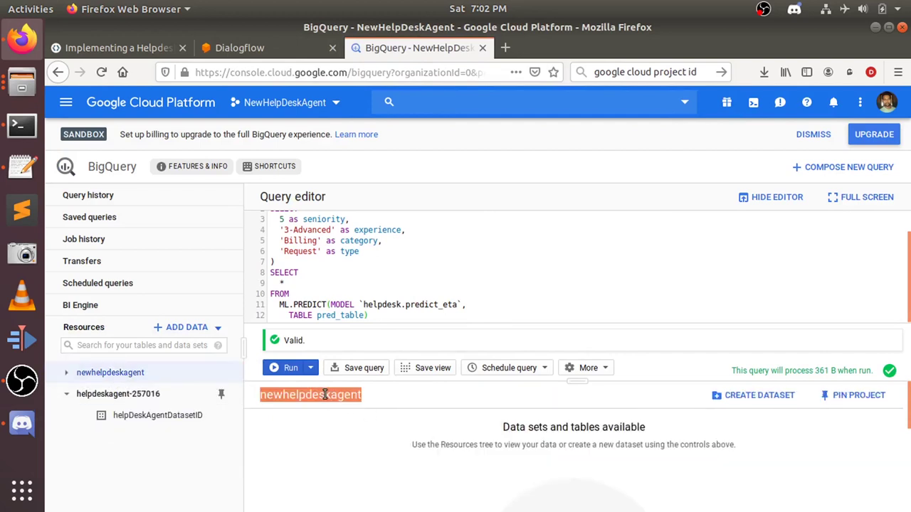
pyautogui.hotkey('ctrl', 'pageup')
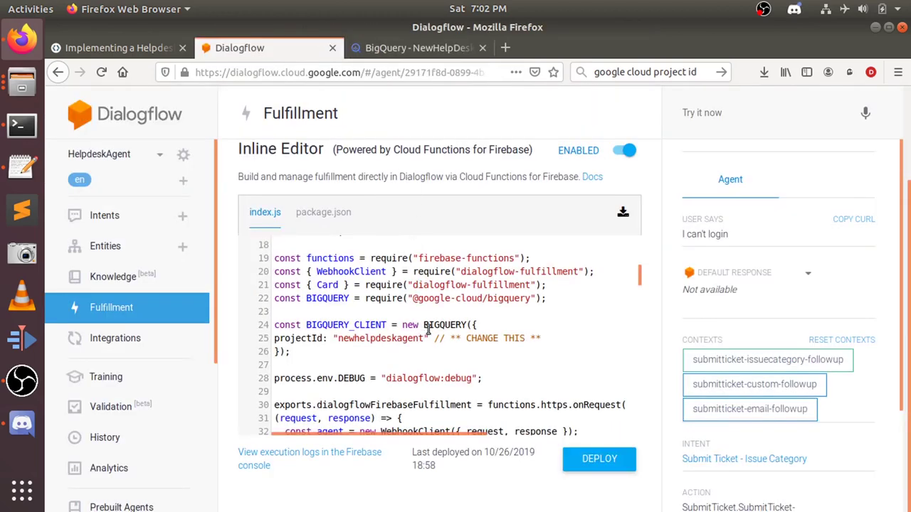
pyautogui.doubleClick(386, 339)
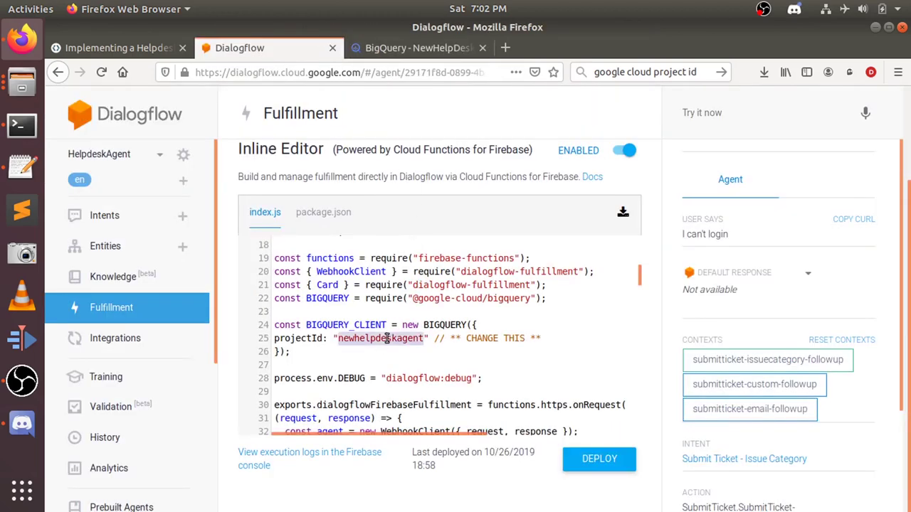
pyautogui.hotkey('ctrl', 'v')
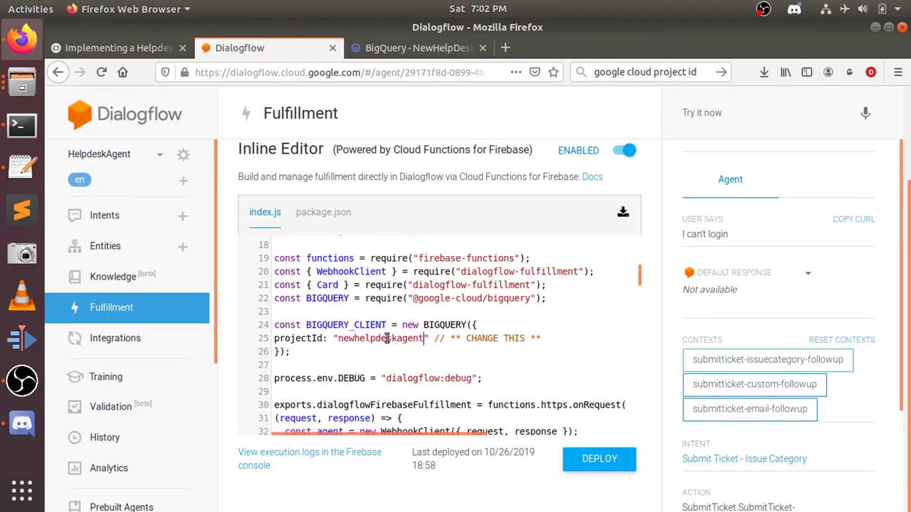
# Open package.json in the Inline Editor and copy the codelab's complete package.json code block
pyautogui.click(334, 214)
pyautogui.click(129, 43)
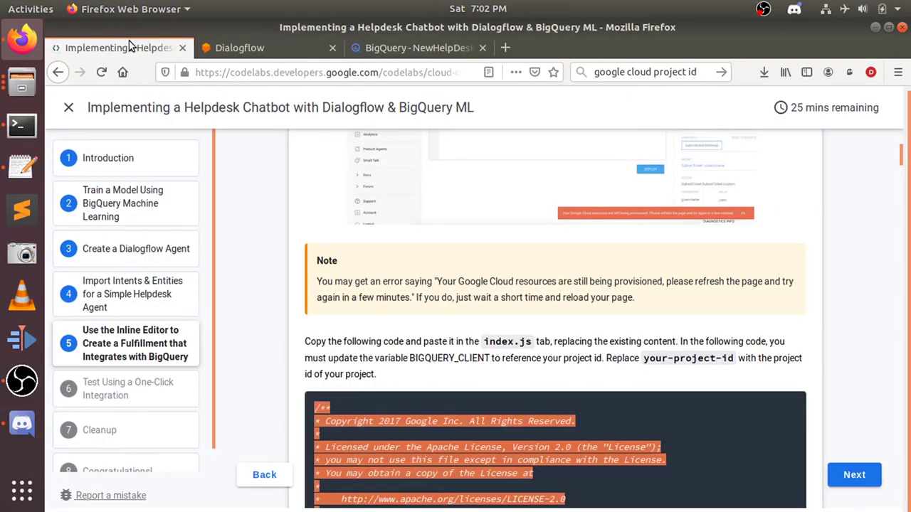
pyautogui.scroll(-20, 388, 373)
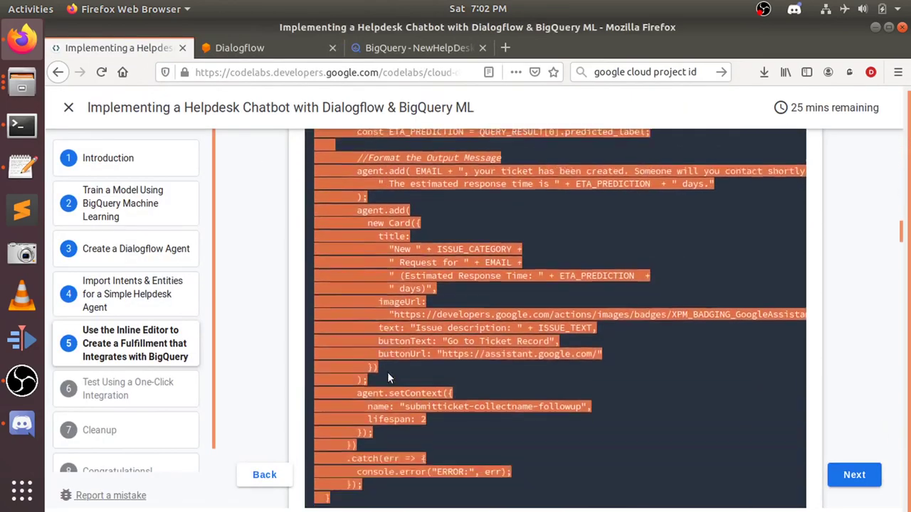
pyautogui.scroll(-6, 388, 373)
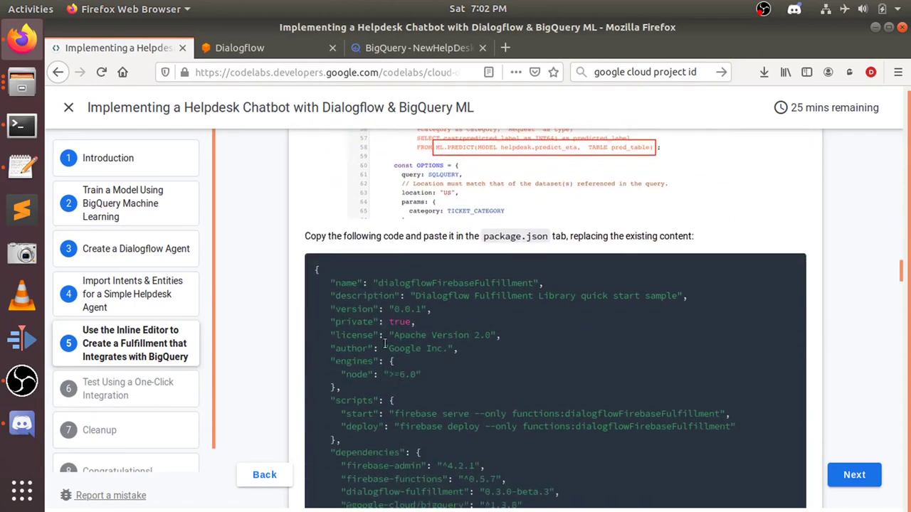
pyautogui.scroll(-3, 312, 272)
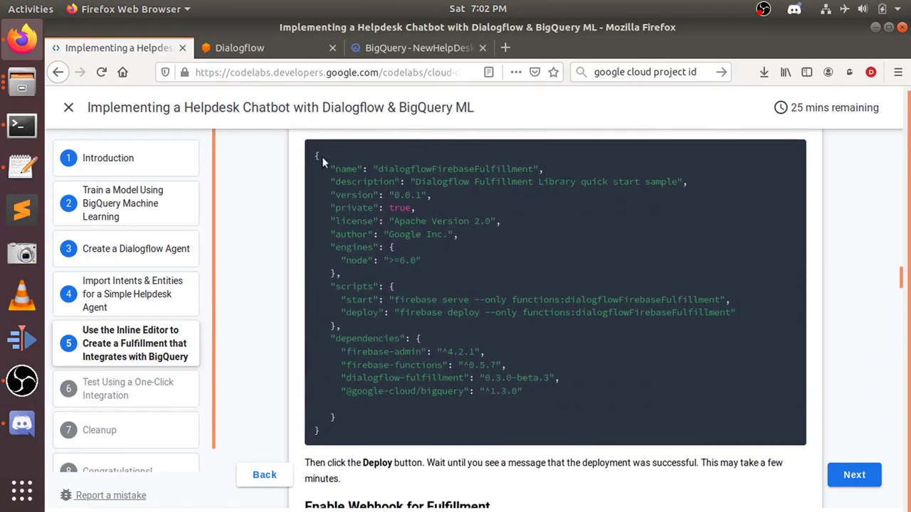
pyautogui.moveTo(312, 150); pyautogui.dragTo(325, 428)
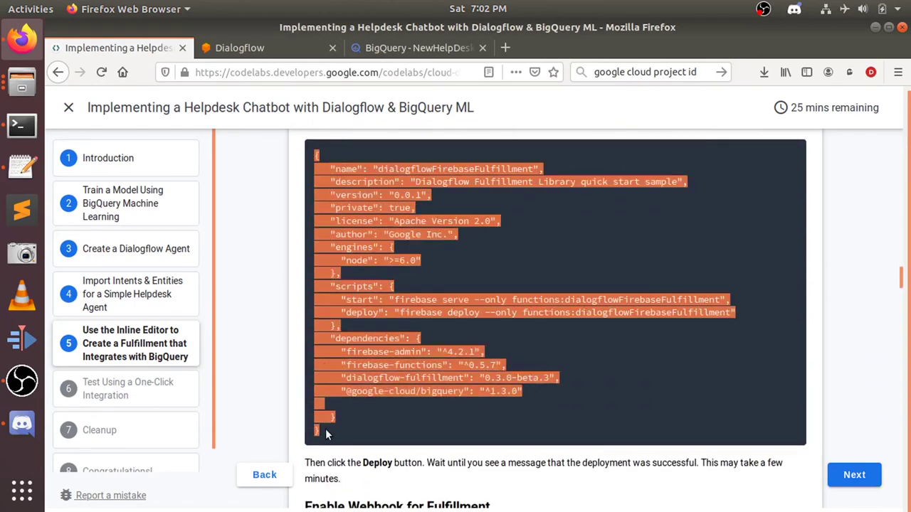
pyautogui.click(404, 356)
# Replace all of the package.json content in the Dialogflow Inline Editor with the copied codelab code
pyautogui.click(220, 47)
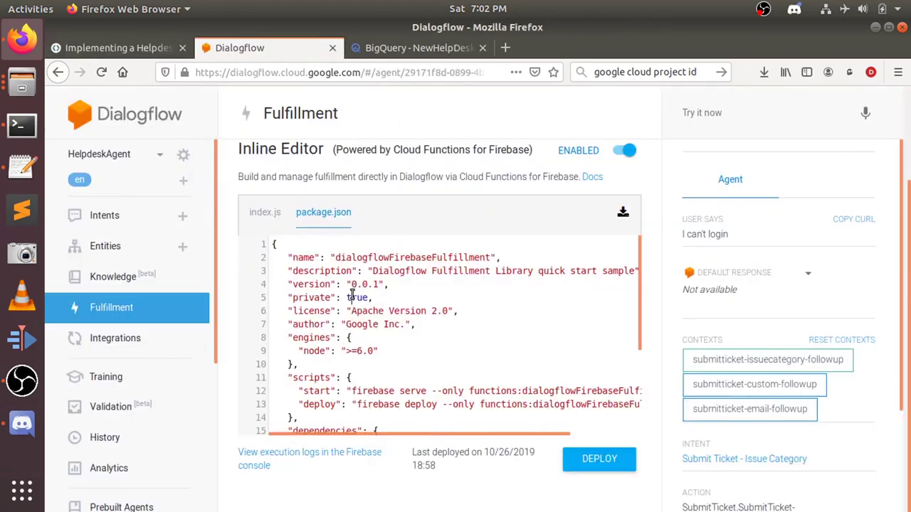
pyautogui.hotkey('ctrl', 'a')
pyautogui.hotkey('ctrl', 'v')
pyautogui.scroll(3, 352, 296)
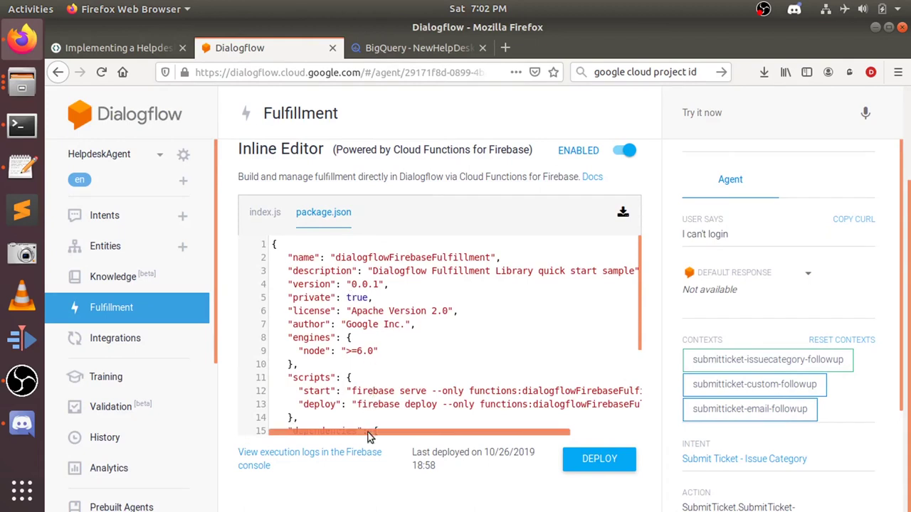
pyautogui.moveTo(368, 439); pyautogui.dragTo(342, 430)
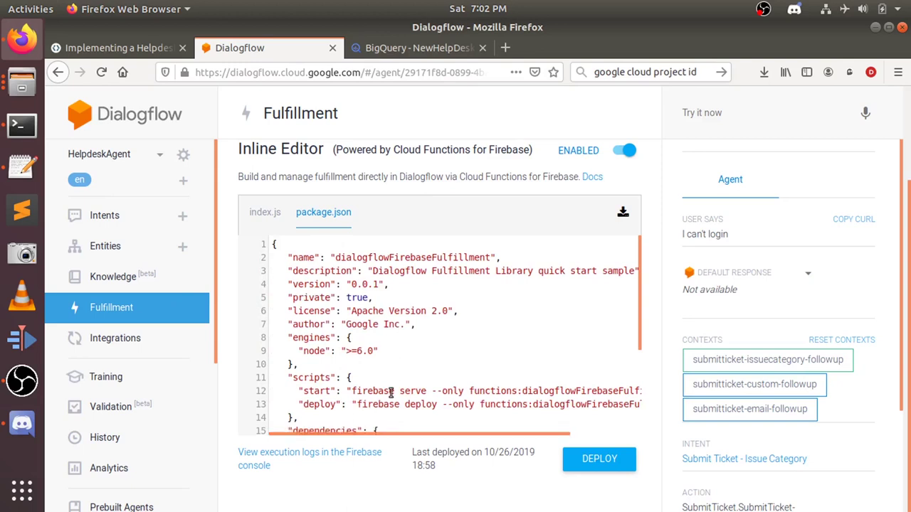
pyautogui.scroll(-3, 391, 393)
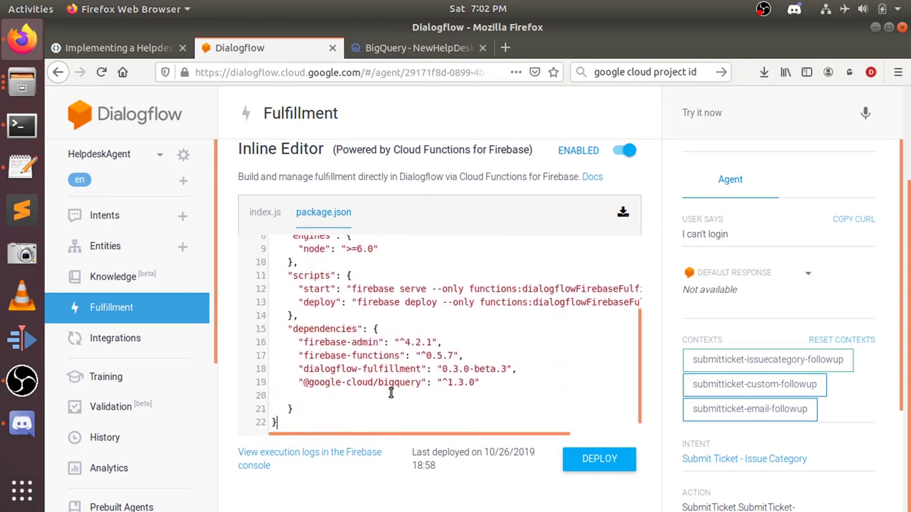
pyautogui.scroll(-1, 390, 393)
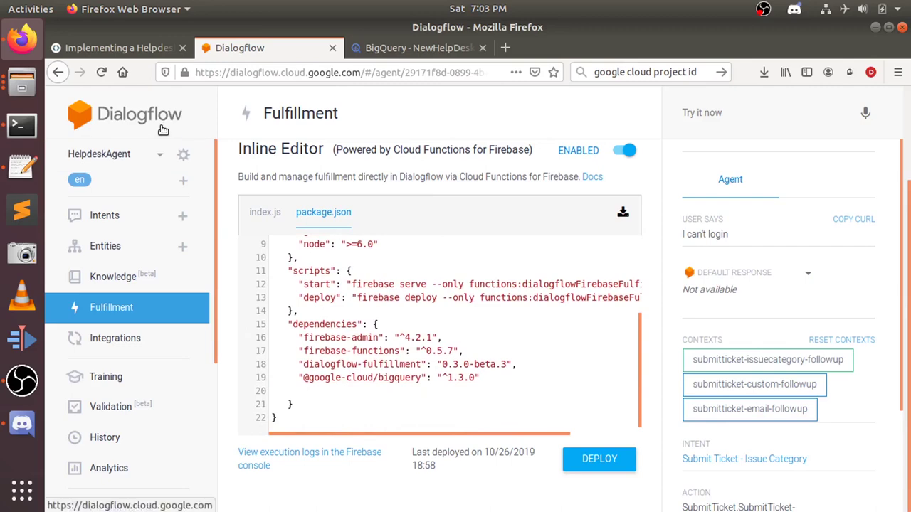
# Examine the codelab's instructions on deploying, enabling the webhook for Submit Ticket - Issue Category, and testing the chatbot
pyautogui.click(120, 49)
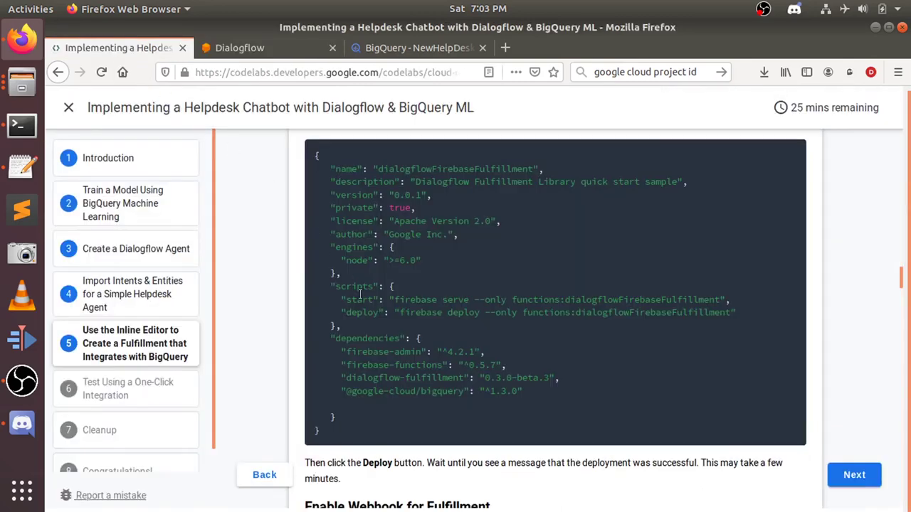
pyautogui.scroll(-3, 360, 294)
pyautogui.scroll(-1, 359, 294)
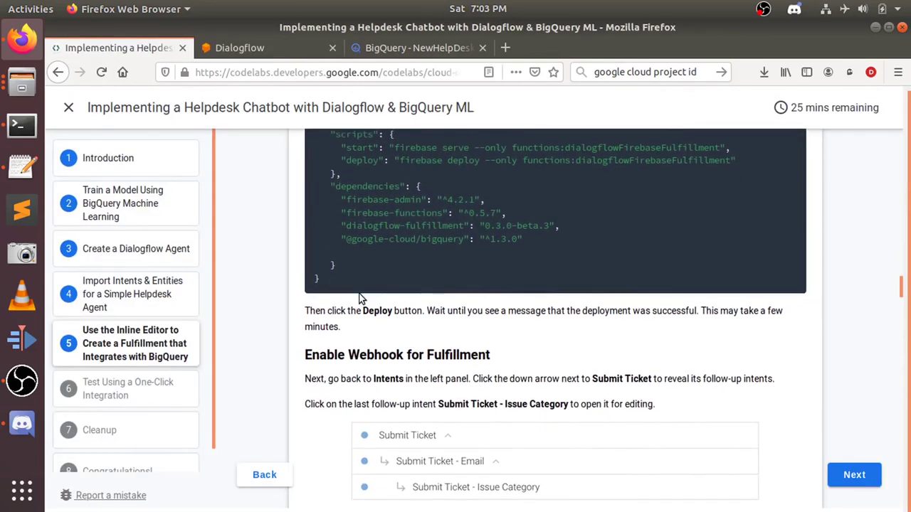
pyautogui.scroll(-2, 359, 298)
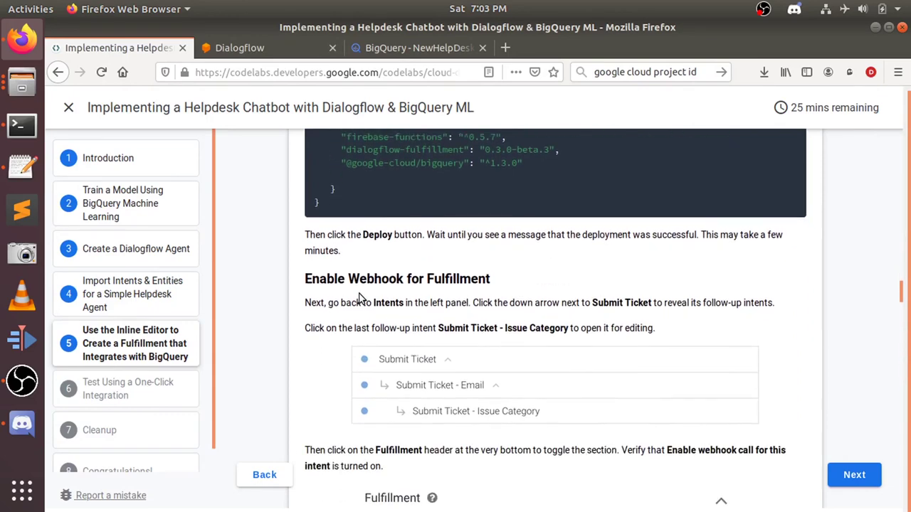
pyautogui.scroll(-5, 360, 299)
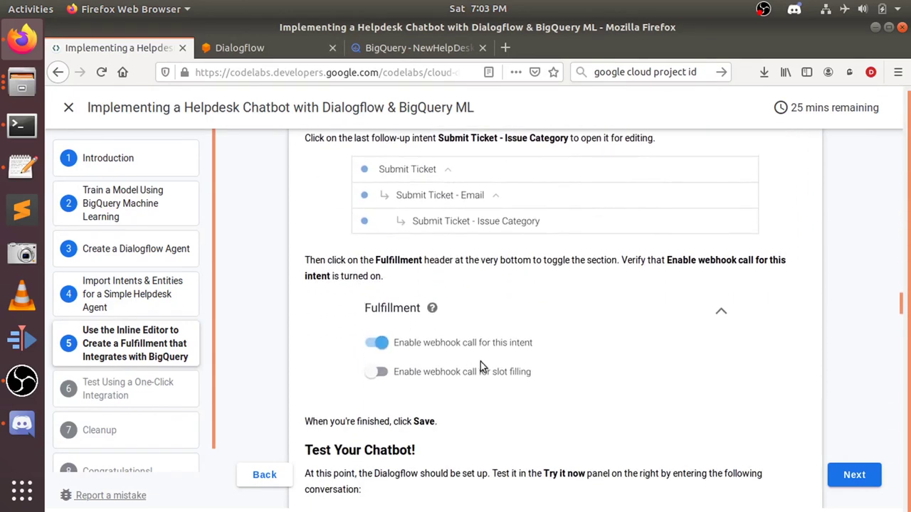
pyautogui.scroll(-1, 483, 363)
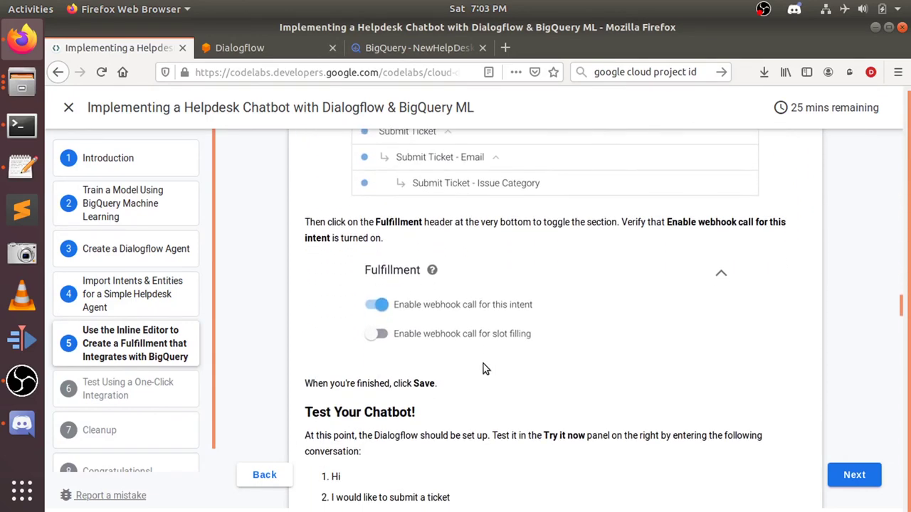
pyautogui.scroll(-4, 483, 369)
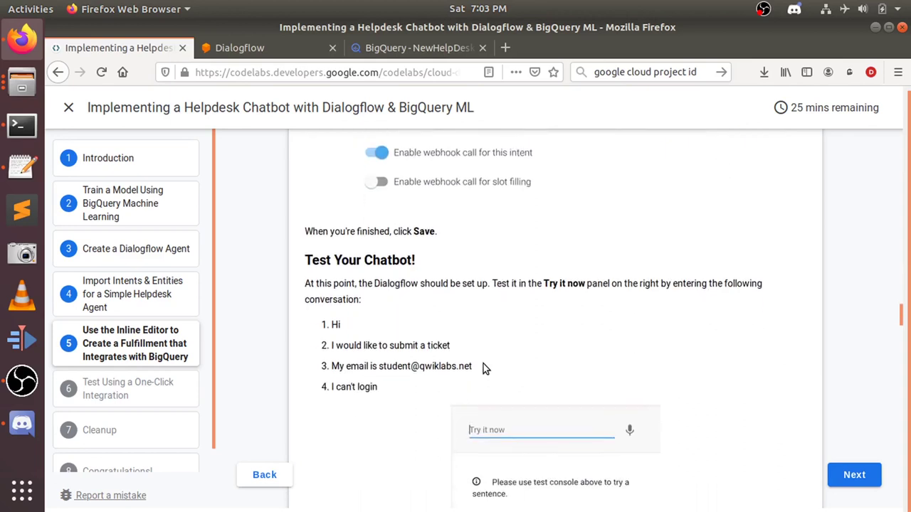
pyautogui.scroll(-10, 483, 366)
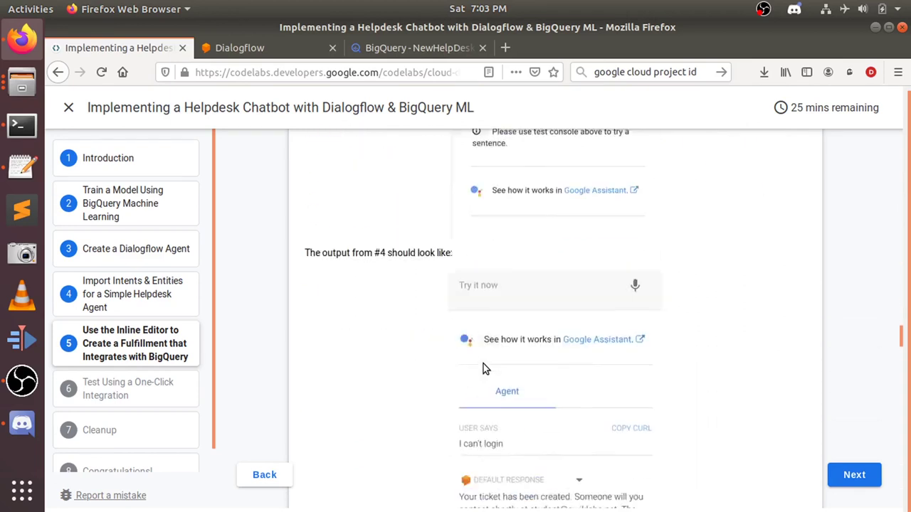
pyautogui.scroll(-5, 483, 363)
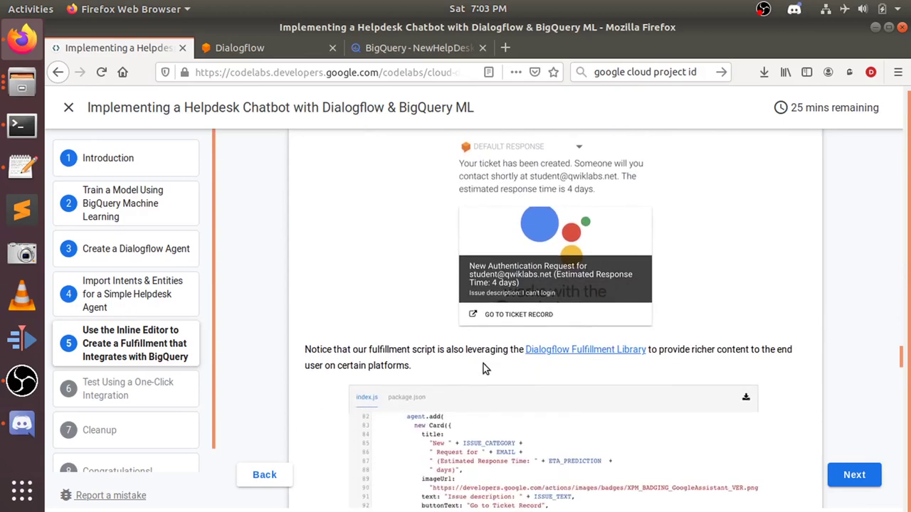
pyautogui.scroll(20, 484, 364)
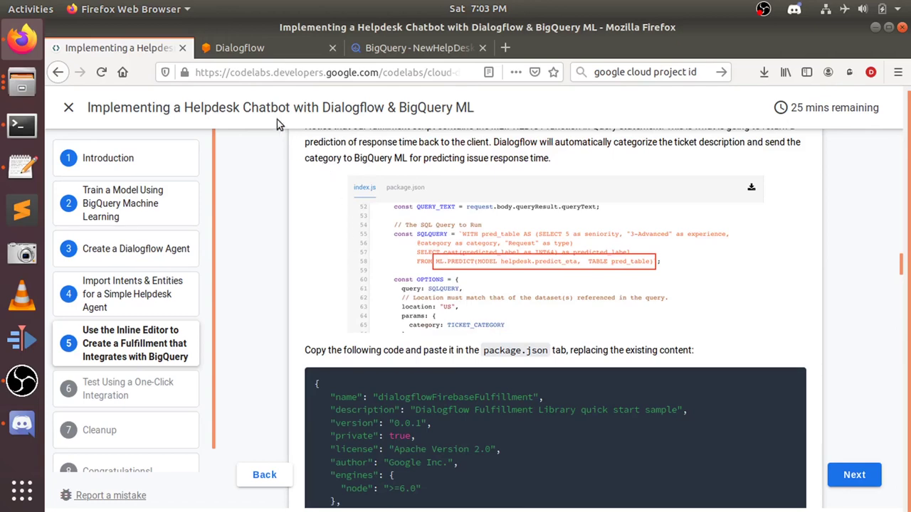
# Deploy the updated fulfillment code in Dialogflow, review the codelab's test conversation meanwhile, and dismiss the deployment notifications
pyautogui.click(239, 50)
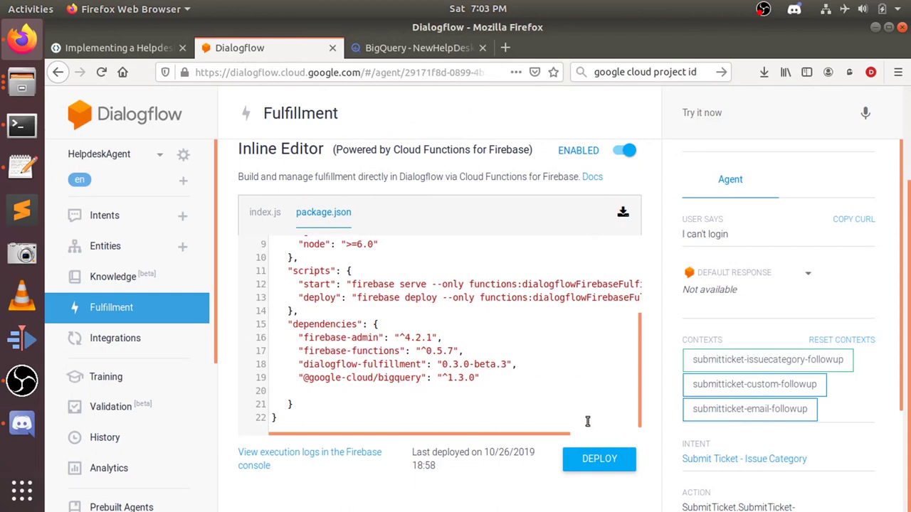
pyautogui.click(613, 466)
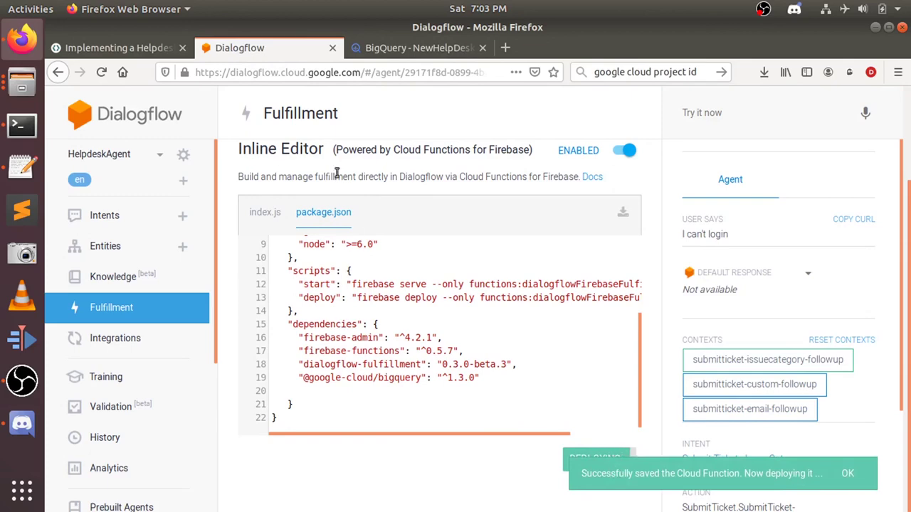
pyautogui.click(151, 50)
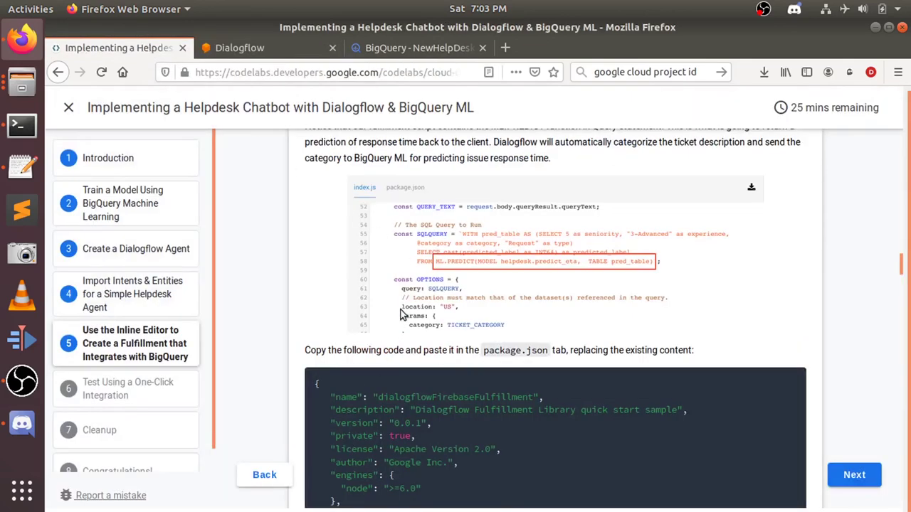
pyautogui.scroll(-5, 431, 257)
pyautogui.scroll(-10, 430, 261)
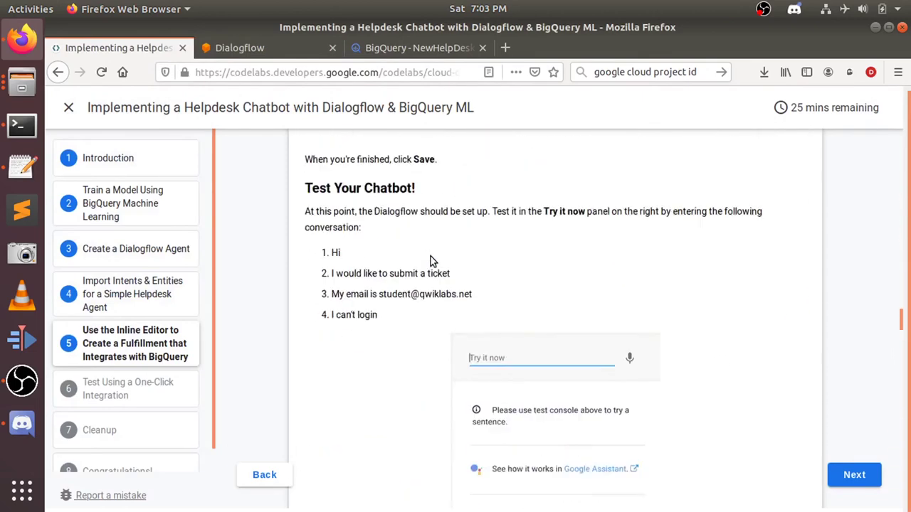
pyautogui.scroll(1, 431, 261)
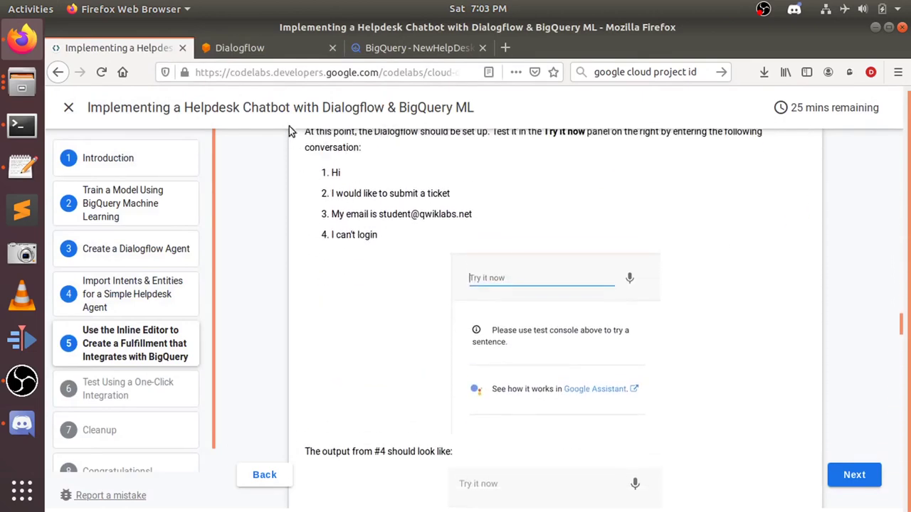
pyautogui.click(270, 51)
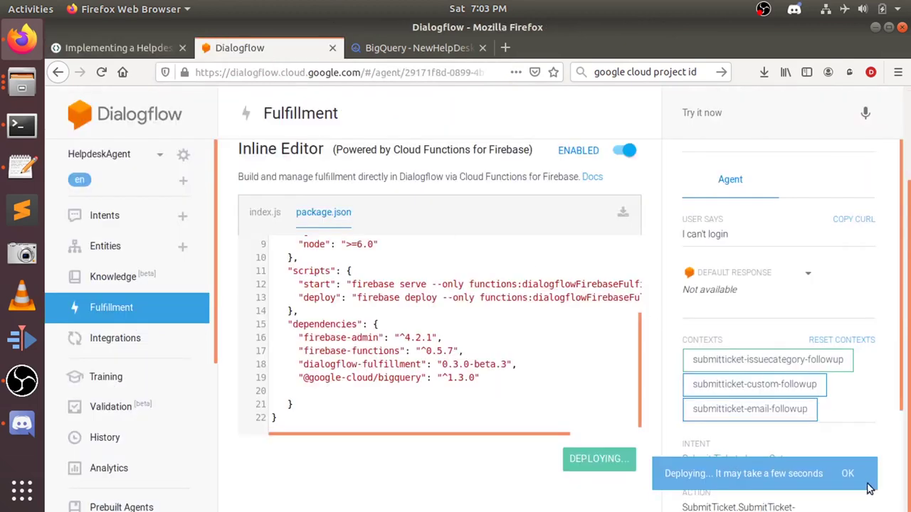
pyautogui.click(847, 475)
pyautogui.click(847, 485)
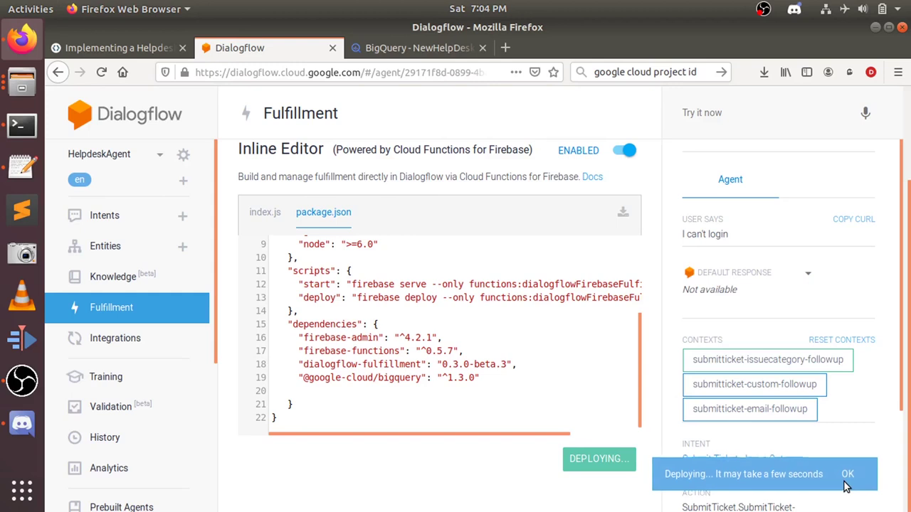
pyautogui.click(846, 485)
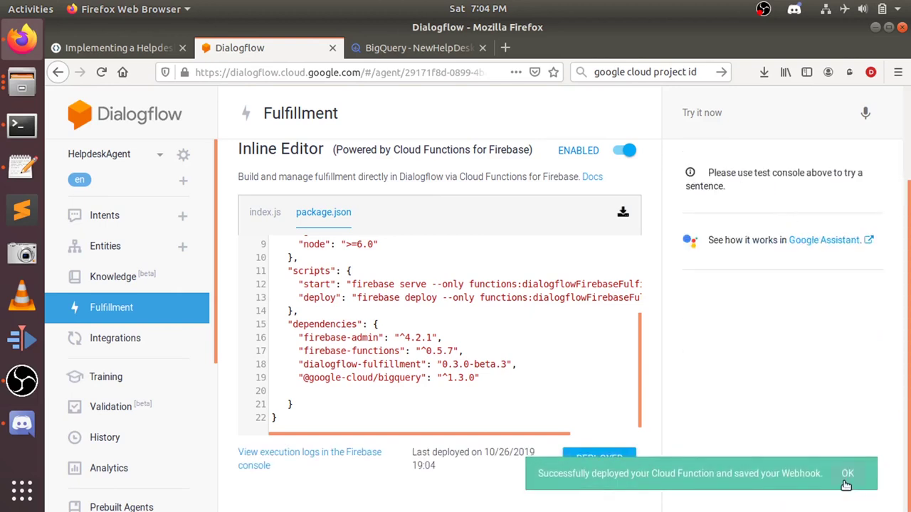
pyautogui.click(846, 480)
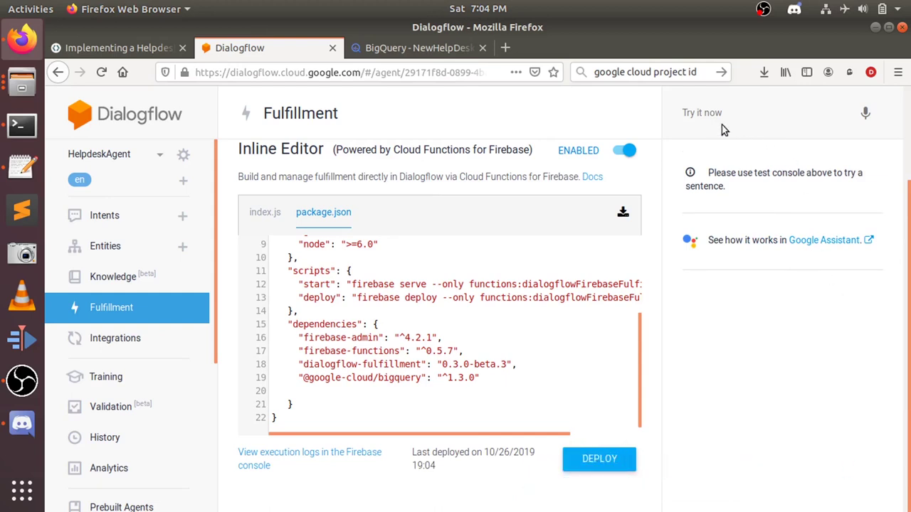
# Send the test message "Hi" to the helpdesk agent in the test console
pyautogui.click(705, 111)
pyautogui.write('Hi')
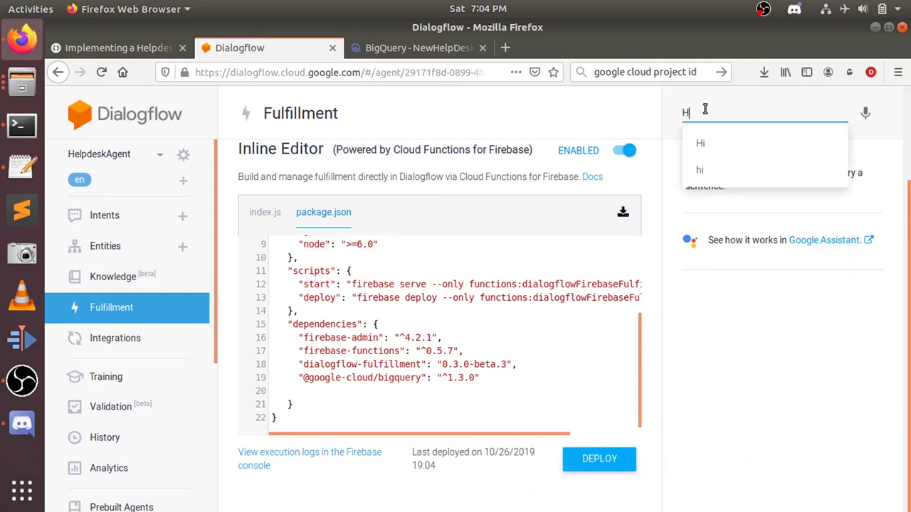
pyautogui.press('Return')
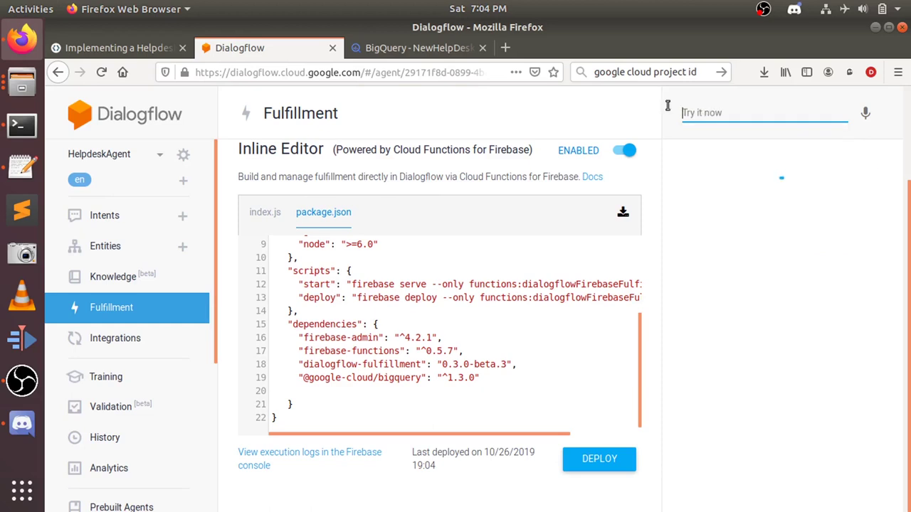
# Check the codelab's list of test messages and the expected output for the fourth one, and return to Dialogflow
pyautogui.click(138, 51)
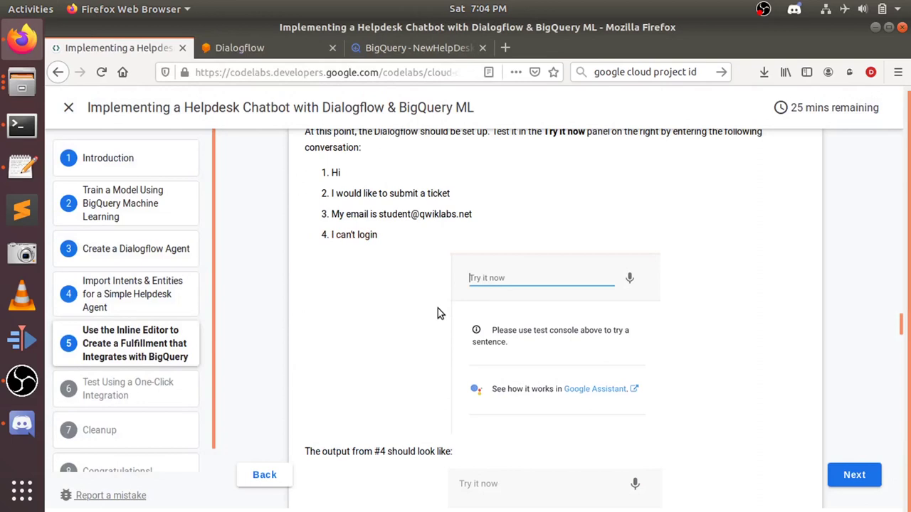
pyautogui.scroll(-1, 437, 314)
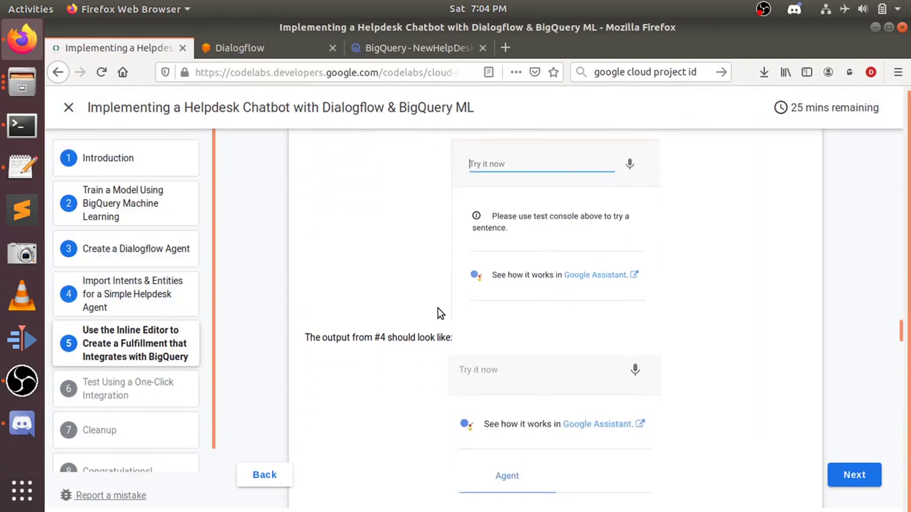
pyautogui.scroll(-4, 438, 309)
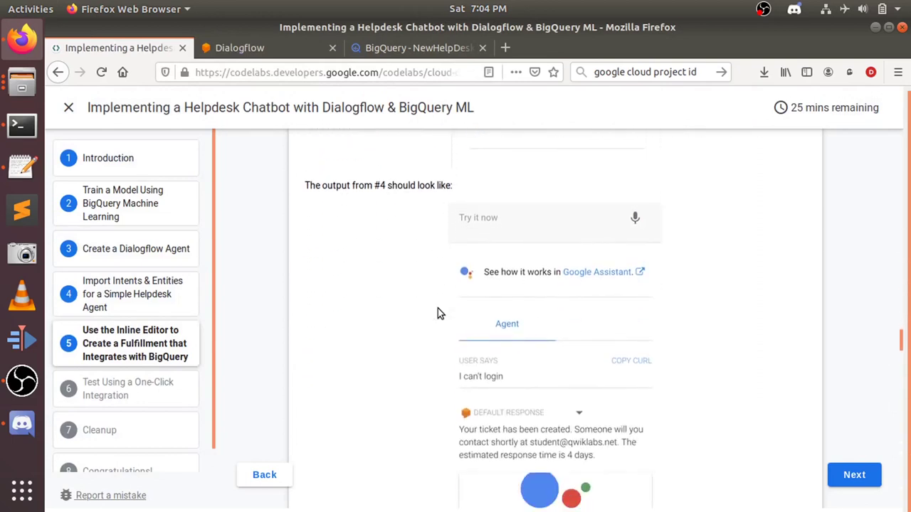
pyautogui.scroll(7, 437, 308)
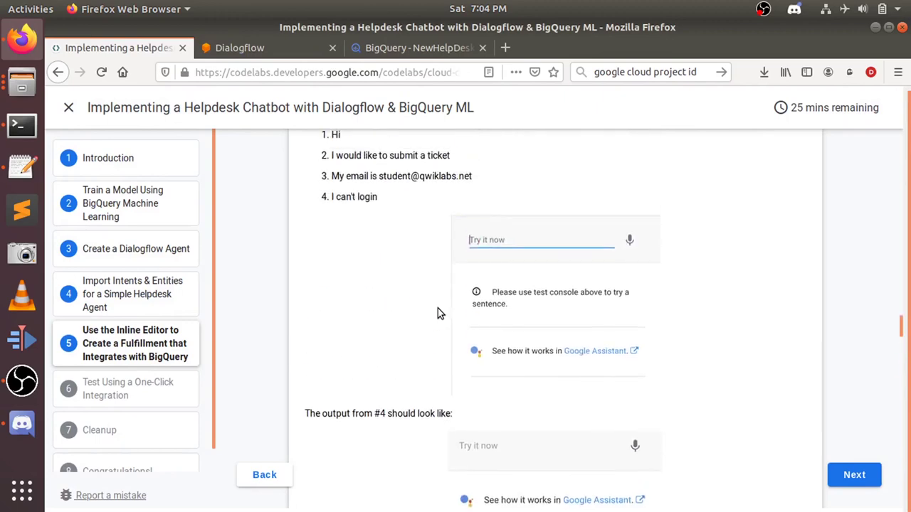
pyautogui.click(247, 49)
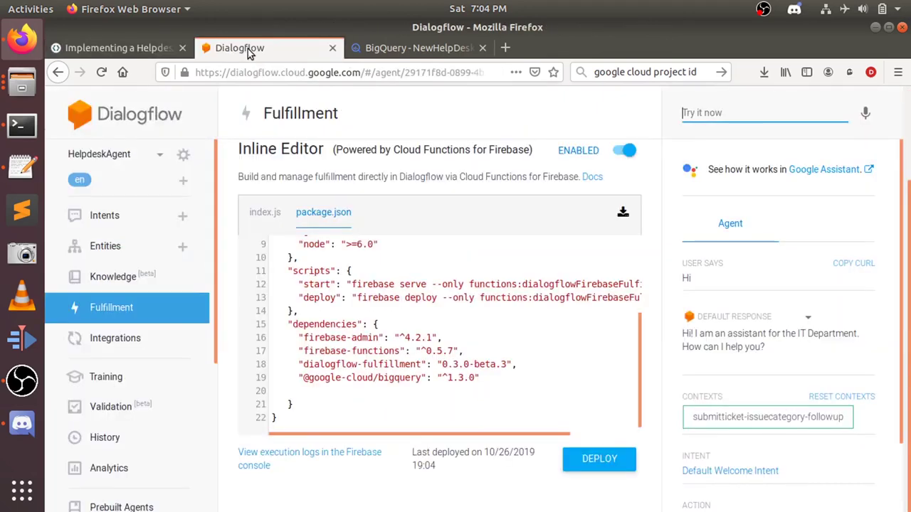
# Send the test message "I would like to submit a ticket" to the helpdesk agent, reusing the earlier entry
pyautogui.click(709, 146)
pyautogui.press('Down')
pyautogui.press('Down')
pyautogui.press('Down')
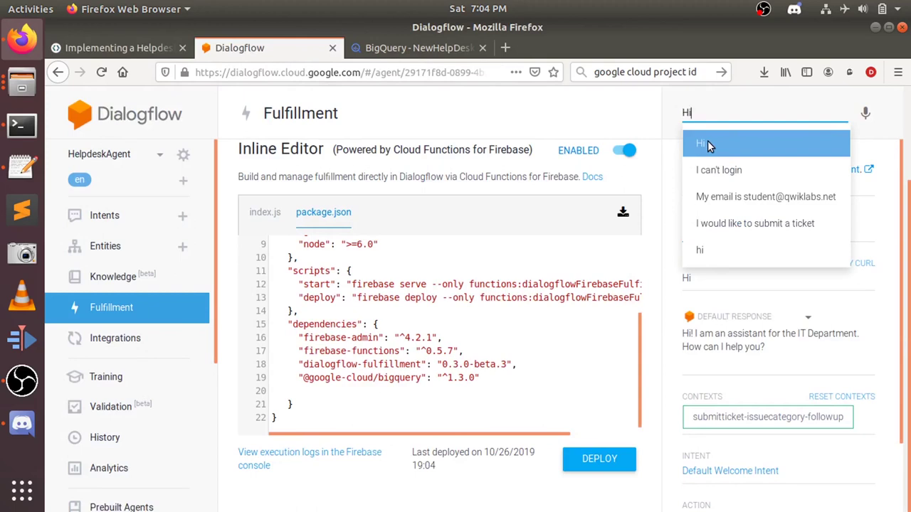
pyautogui.press('Down')
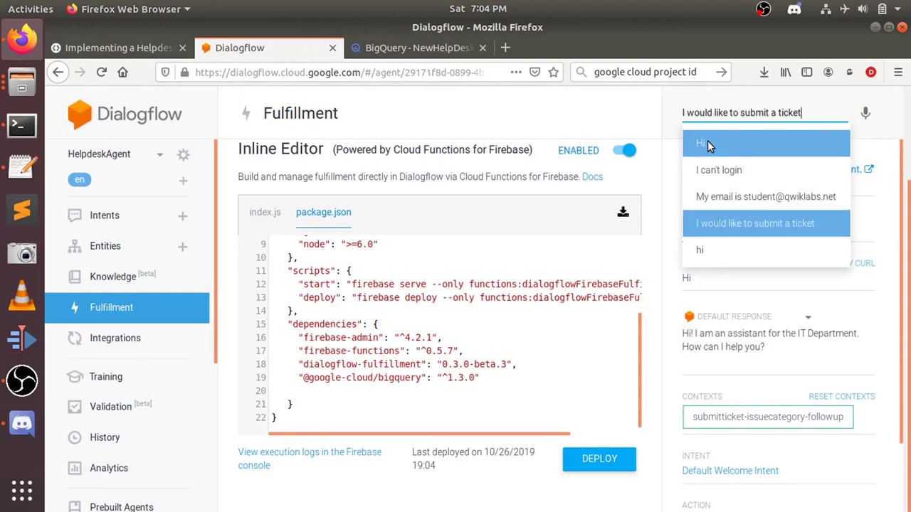
pyautogui.press('Return')
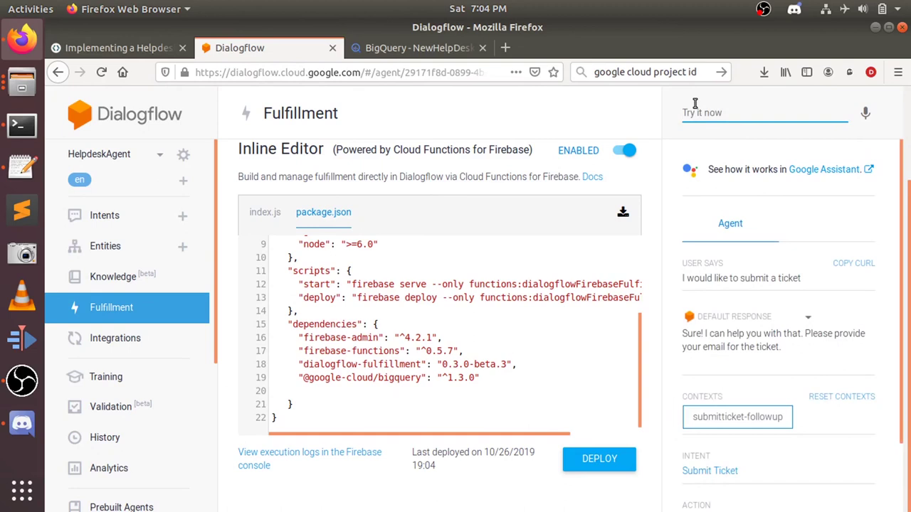
# Reply to the agent with the earlier test message that provides the student's email address
pyautogui.write('M')
pyautogui.press('Down')
pyautogui.press('Down')
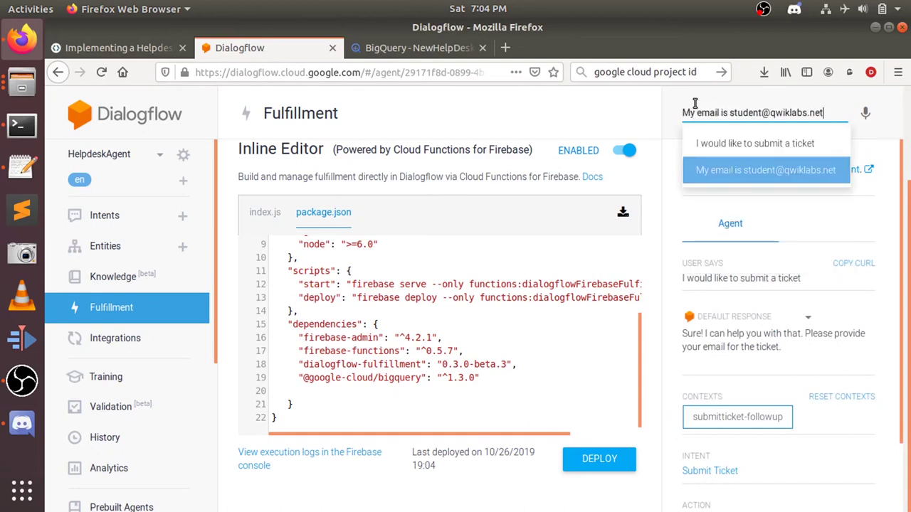
pyautogui.press('Return')
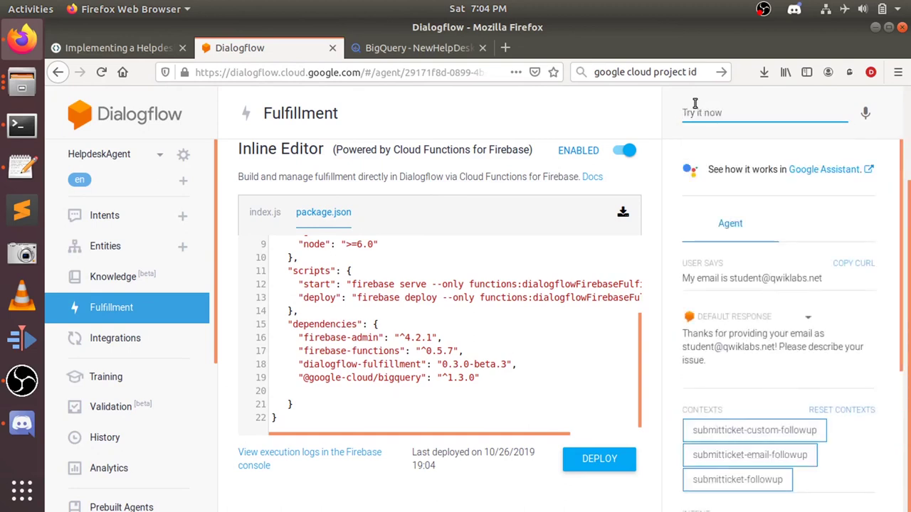
# Send the earlier test message "I can't login" as the issue description
pyautogui.click(695, 104)
pyautogui.press('Down')
pyautogui.press('Down')
pyautogui.press('Down')
pyautogui.press('Down')
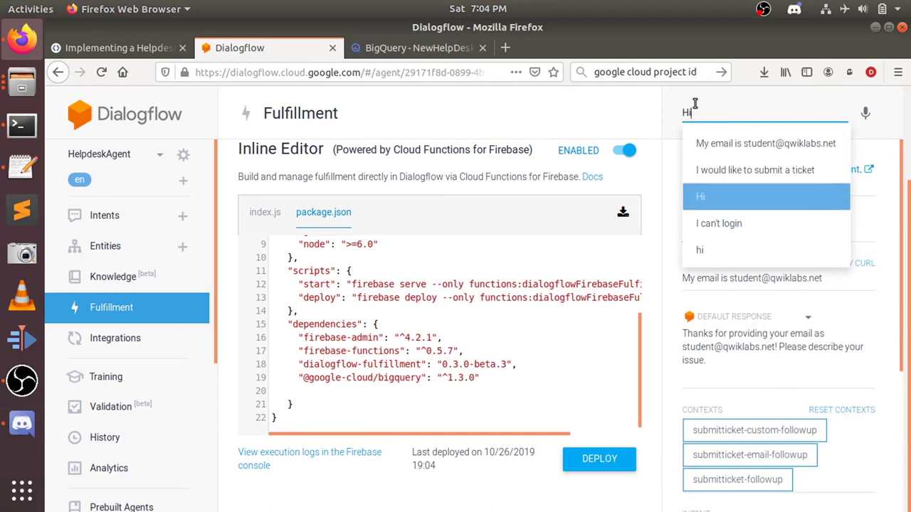
pyautogui.press('Return')
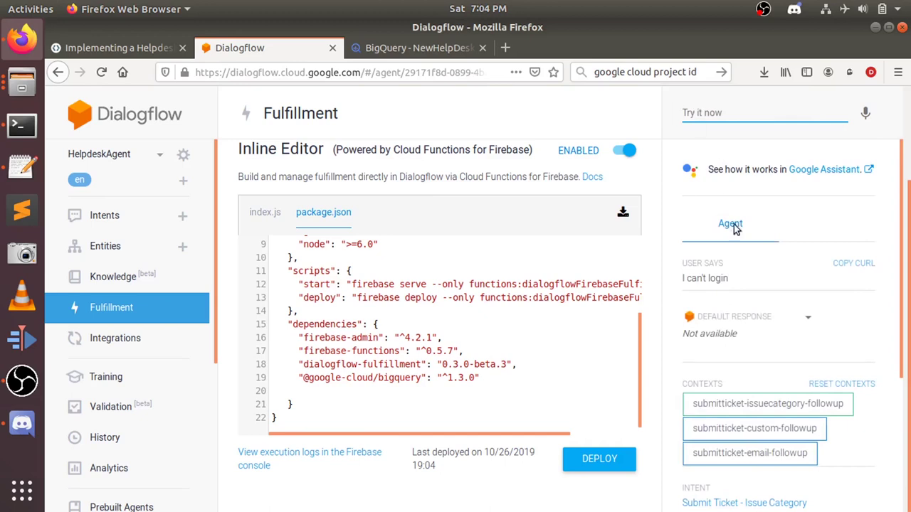
# Review the agent's response details for "I can't login" and open the matched Submit Ticket - Issue Category intent
pyautogui.click(729, 282)
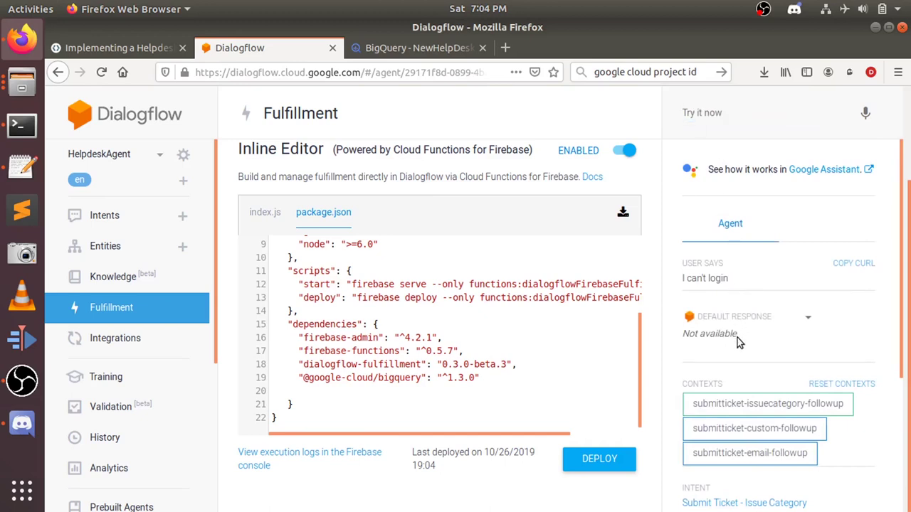
pyautogui.click(759, 319)
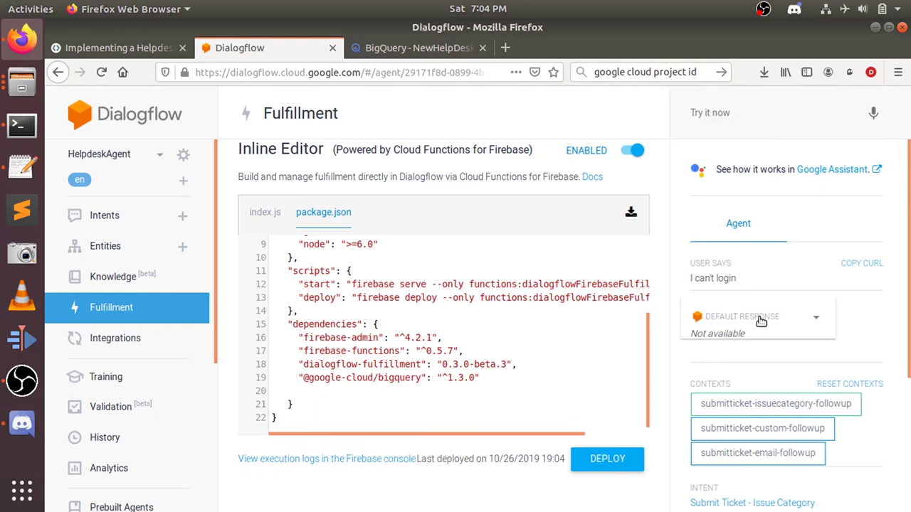
pyautogui.click(762, 322)
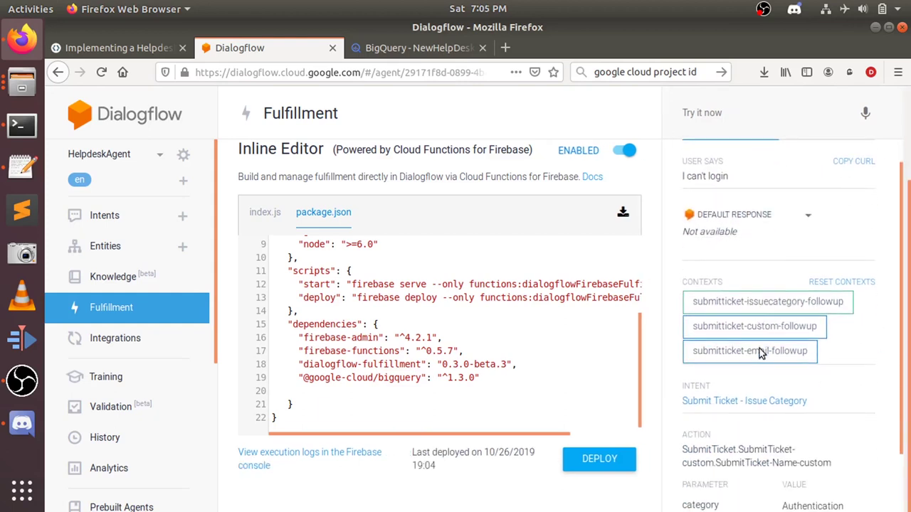
pyautogui.scroll(-2, 759, 352)
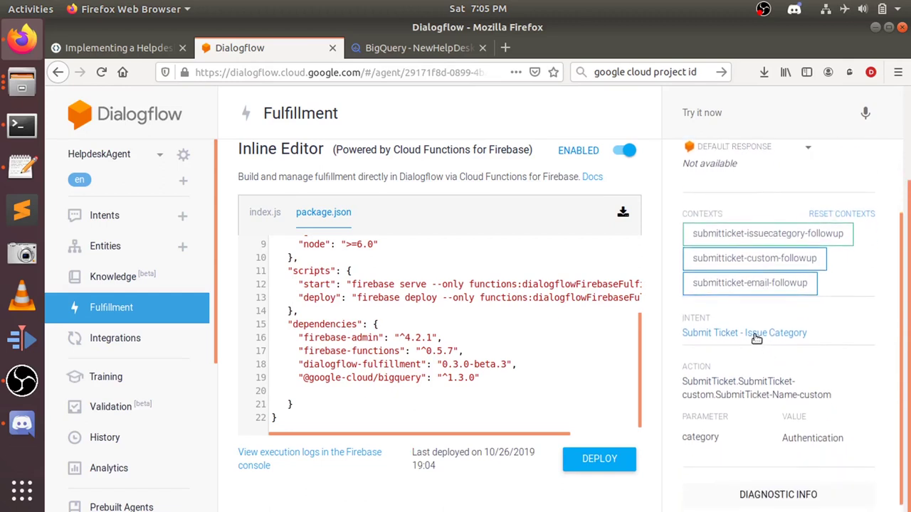
pyautogui.click(756, 339)
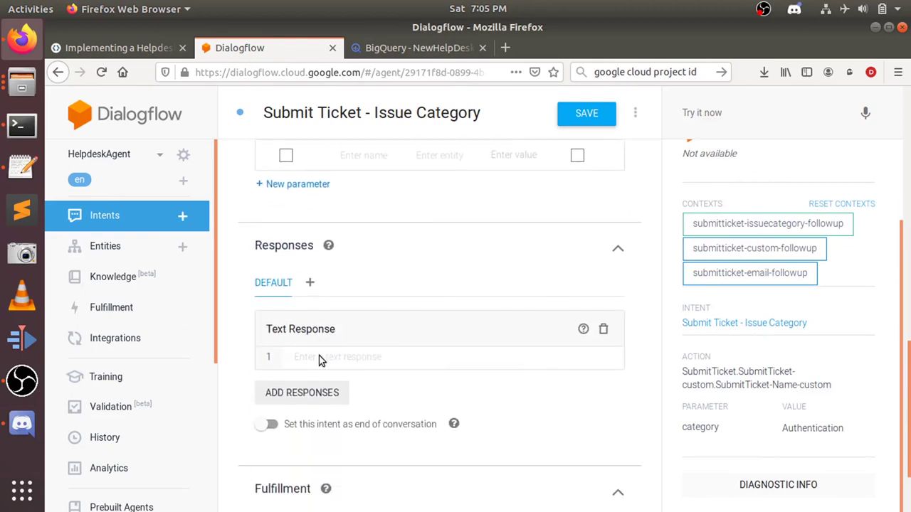
# Check the intent's text response, parameters and training phrases against the agent's test result
pyautogui.click(354, 359)
pyautogui.scroll(5, 337, 356)
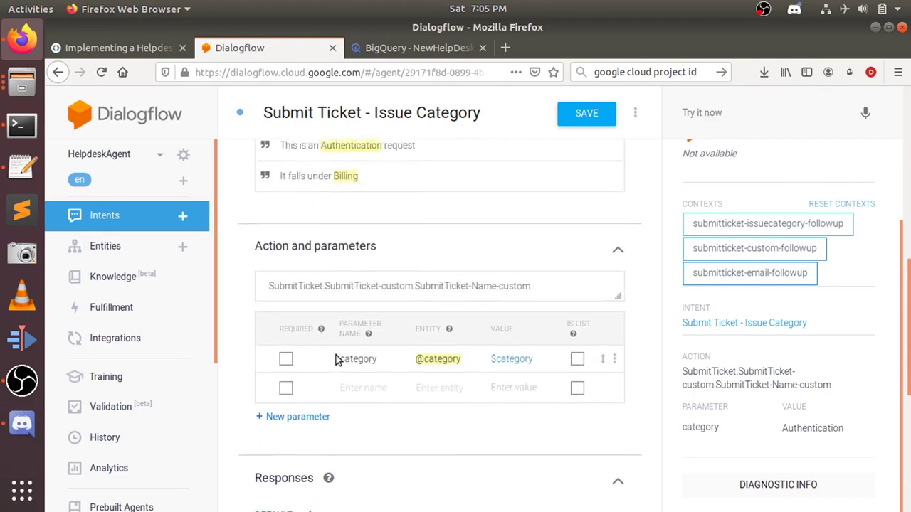
pyautogui.scroll(5, 336, 355)
pyautogui.scroll(1, 337, 355)
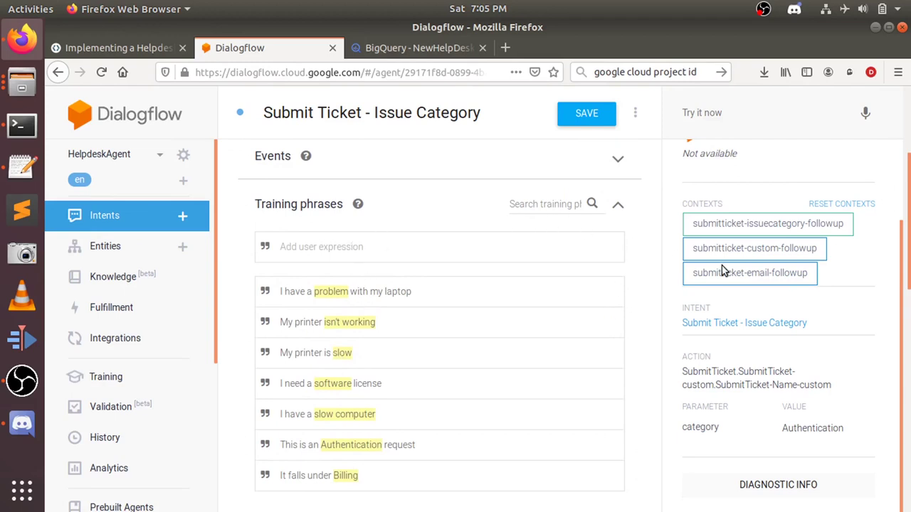
pyautogui.scroll(3, 722, 264)
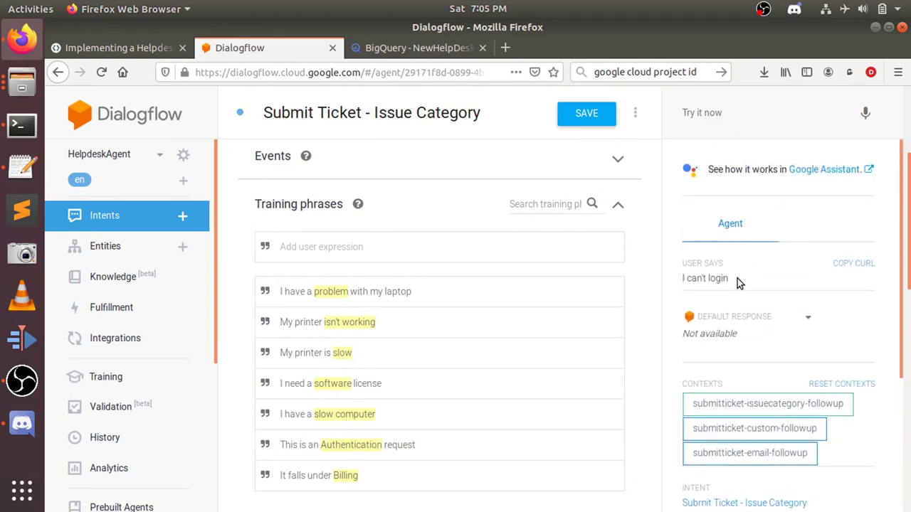
# Copy the test message "I can't login" and paste it as a new training phrase of the intent
pyautogui.moveTo(737, 278); pyautogui.dragTo(630, 292)
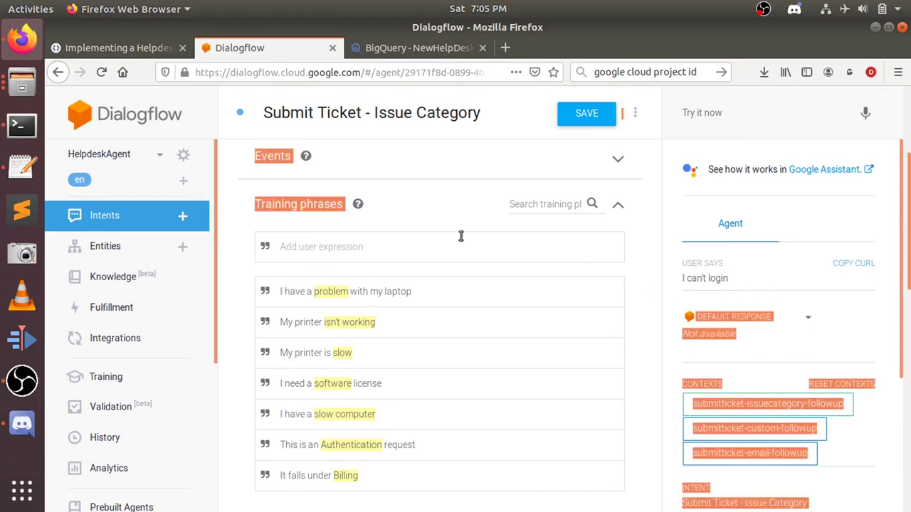
pyautogui.tripleClick(720, 280)
pyautogui.hotkey('ctrl', 'c')
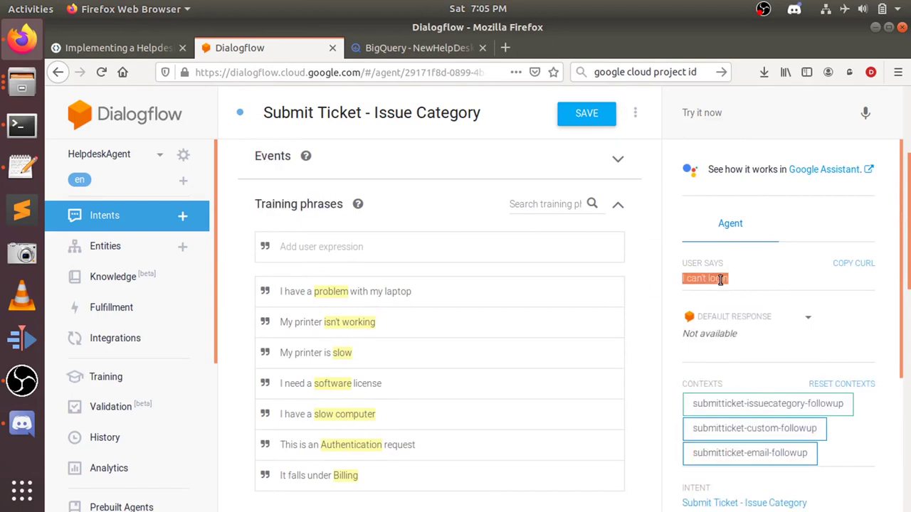
pyautogui.click(408, 254)
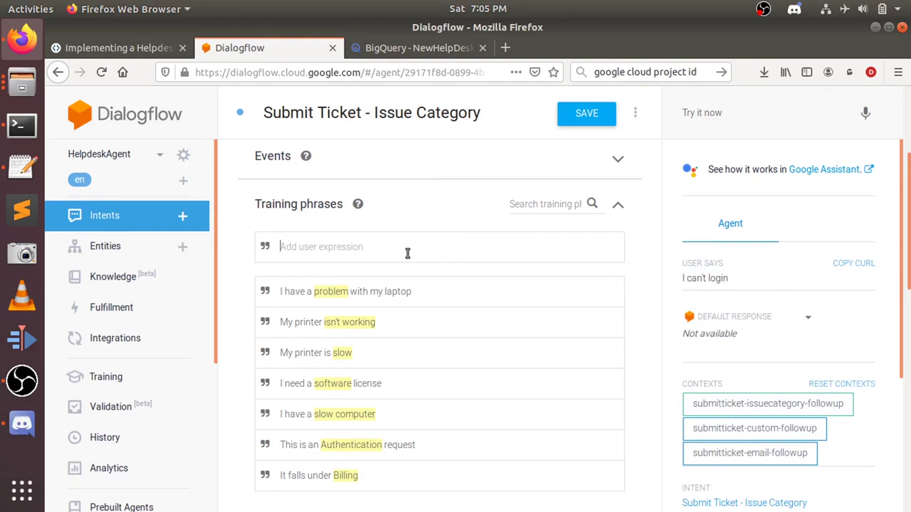
pyautogui.hotkey('ctrl', 'v')
pyautogui.scroll(-8, 408, 253)
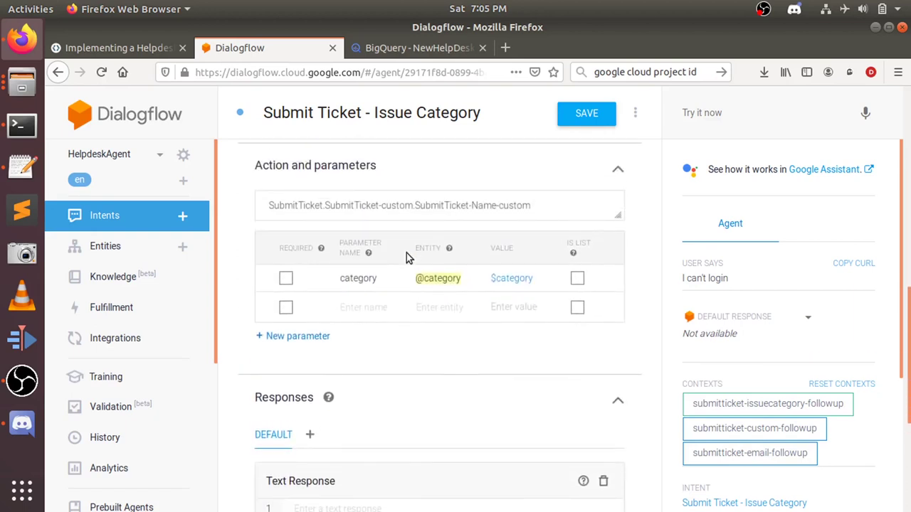
# Make the category parameter of the Submit Ticket - Issue Category intent required and open its prompts
pyautogui.scroll(-2, 736, 403)
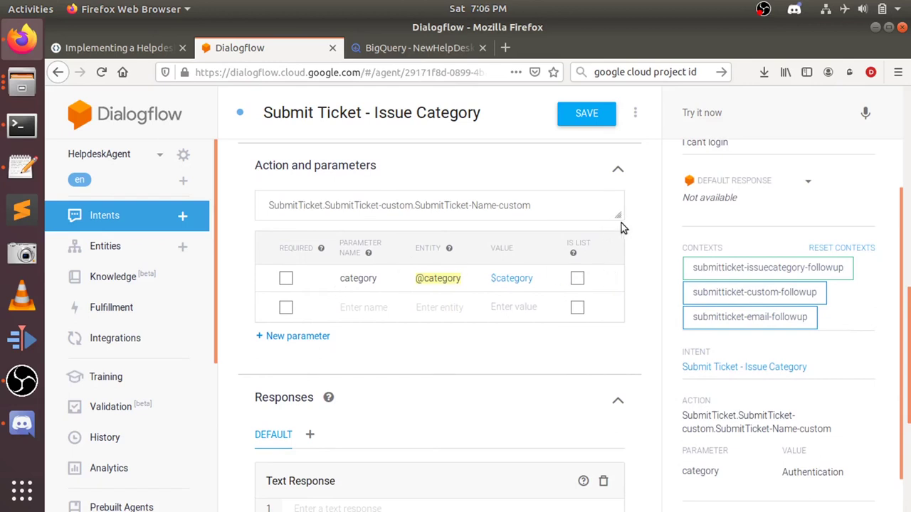
pyautogui.moveTo(618, 215)
pyautogui.mouseDown()
pyautogui.moveTo(618, 242)
pyautogui.moveTo(617, 219)
pyautogui.mouseUp()
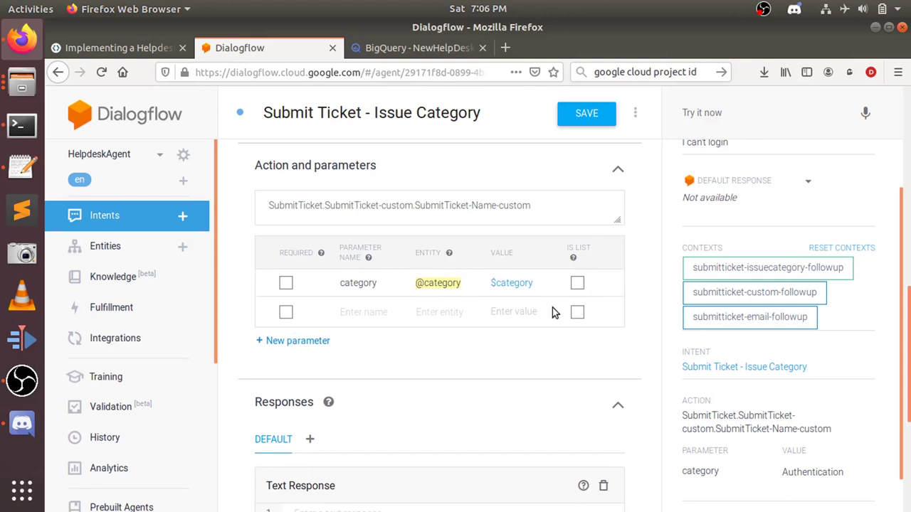
pyautogui.click(368, 319)
pyautogui.click(419, 313)
pyautogui.click(510, 313)
pyautogui.click(286, 283)
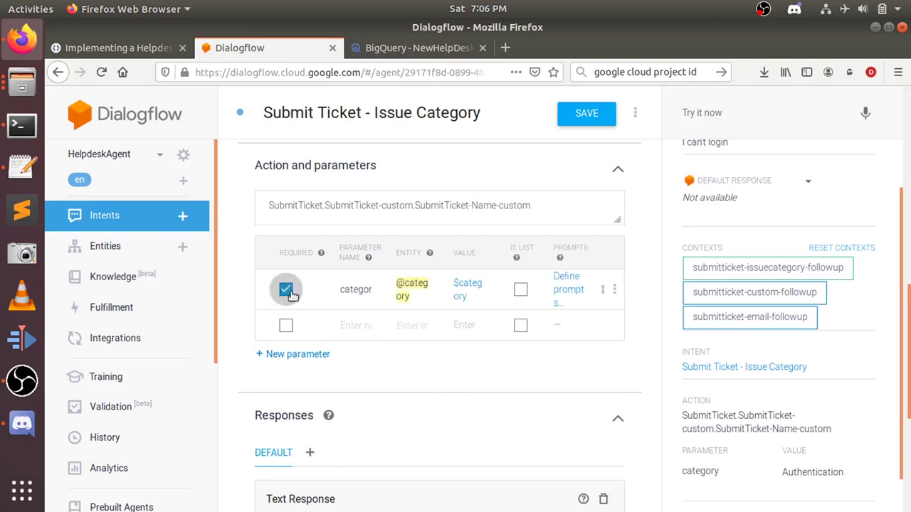
pyautogui.click(556, 302)
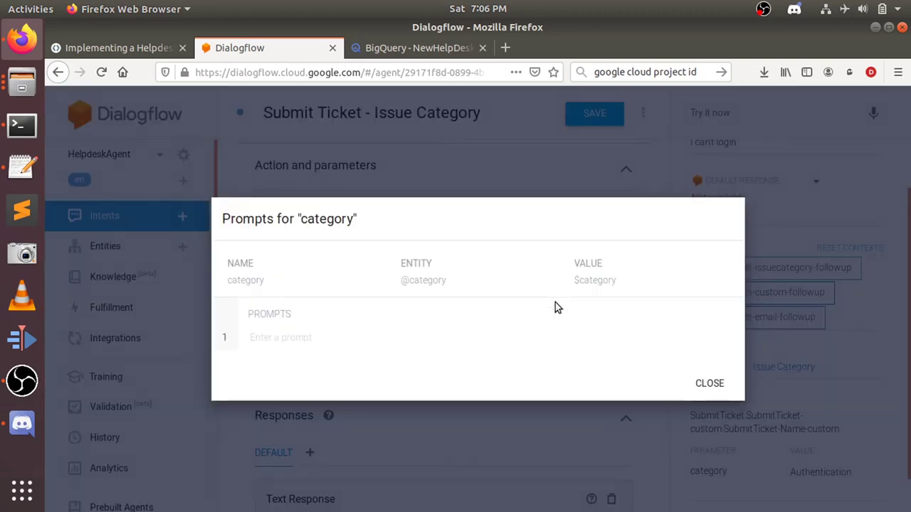
pyautogui.click(285, 338)
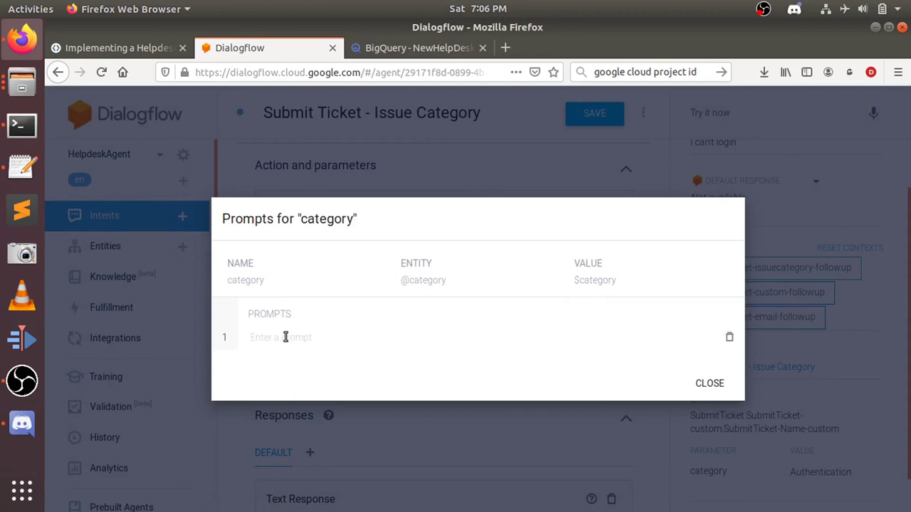
# Check the codelab's expected output for the fourth test message, and return to Dialogflow
pyautogui.click(89, 50)
pyautogui.scroll(-5, 406, 328)
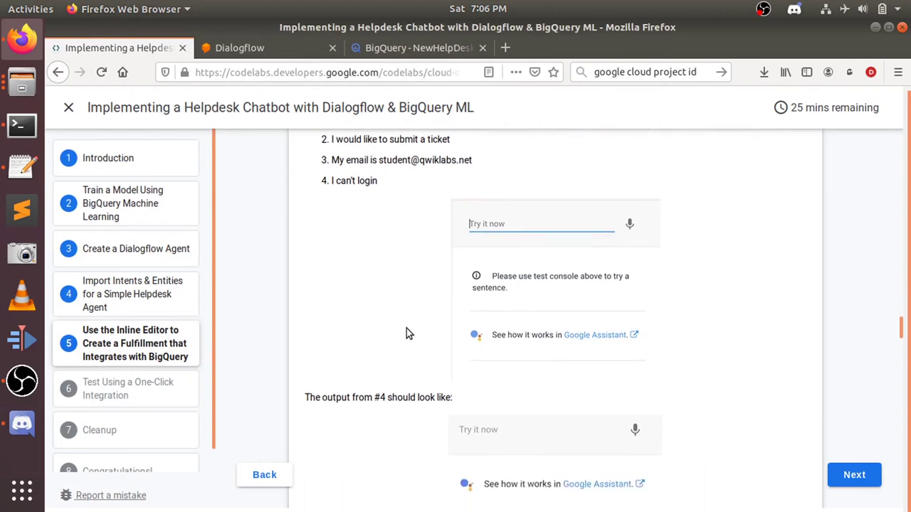
pyautogui.scroll(-2, 407, 333)
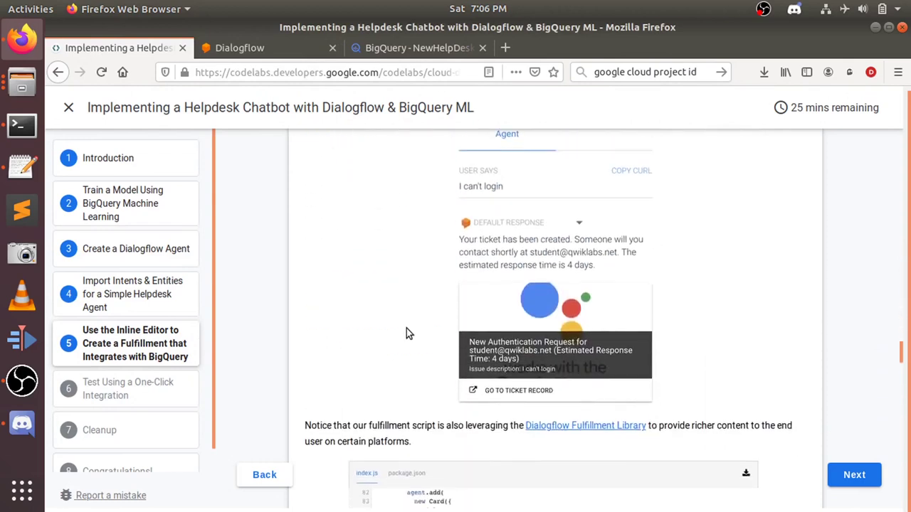
pyautogui.click(255, 51)
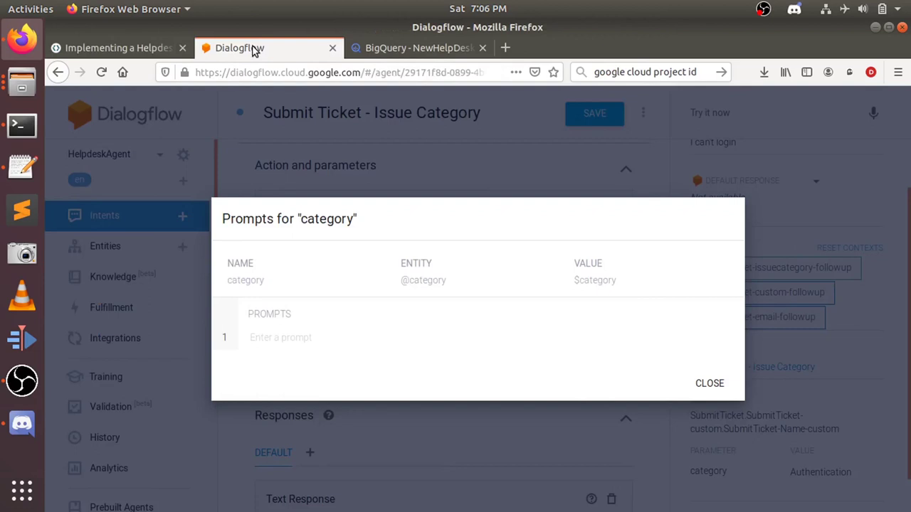
# Enter "Your ticket has been created. Someone will contact you." as the category parameter's prompt and close the prompts dialog
pyautogui.click(280, 343)
pyautogui.write('Your')
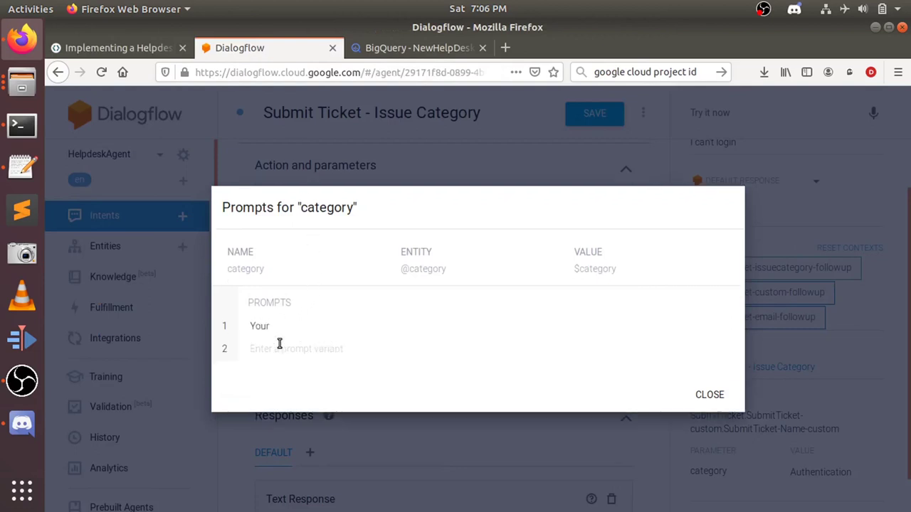
pyautogui.write(' ticket has been created')
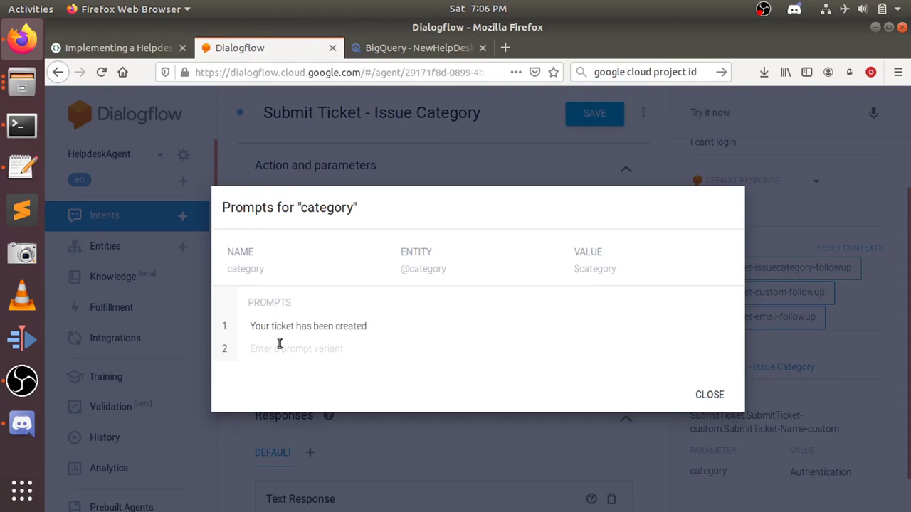
pyautogui.write('. Someo')
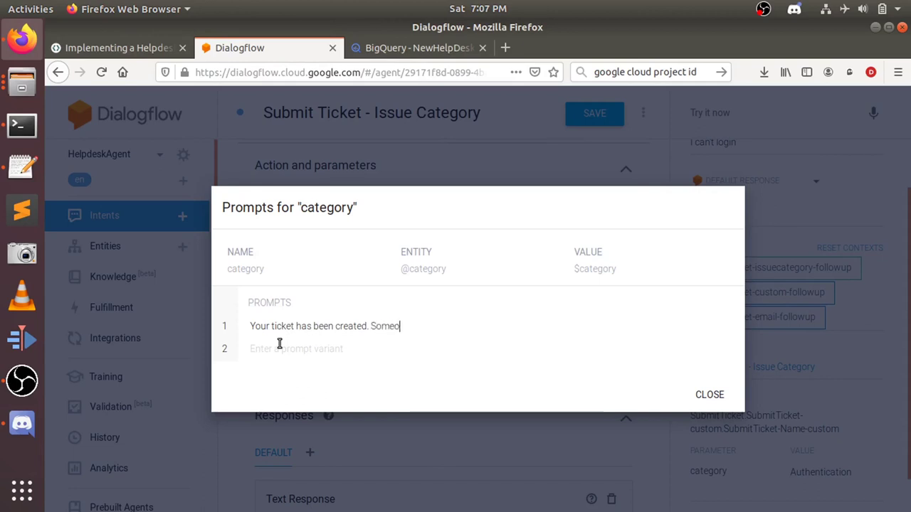
pyautogui.write('ne will contac')
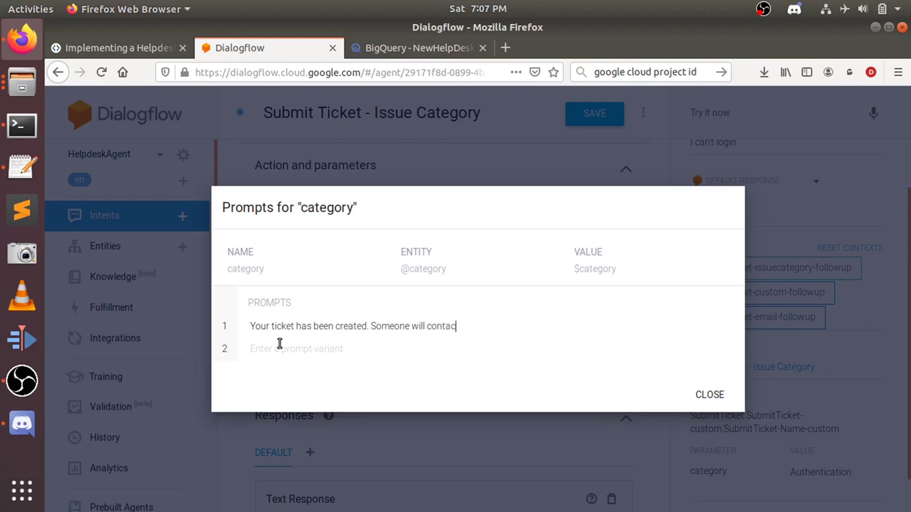
pyautogui.write('t you.')
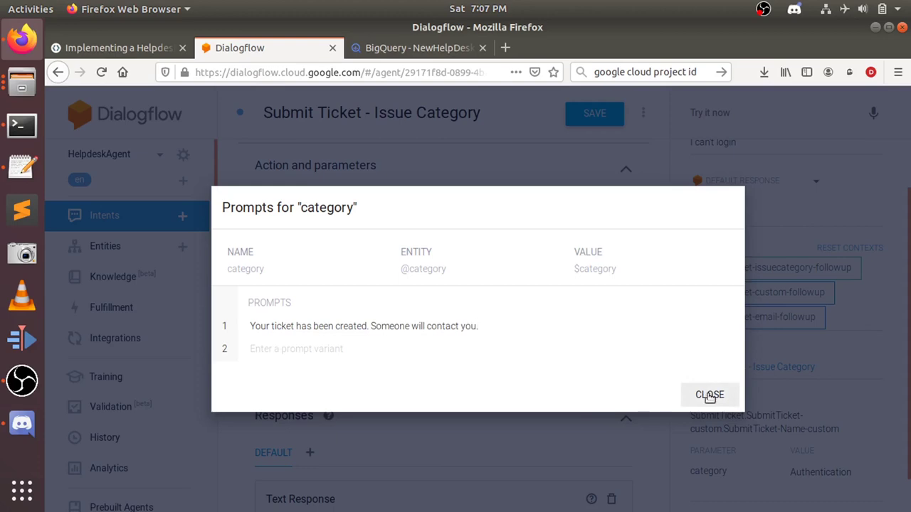
pyautogui.click(710, 395)
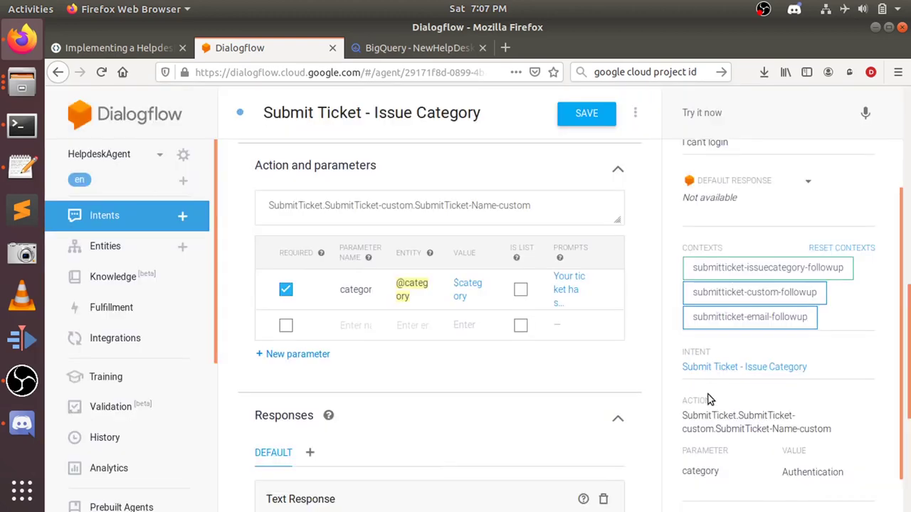
# Enter "Someone will response you." as the first text response of the Submit Ticket - Issue Category intent
pyautogui.scroll(-5, 471, 411)
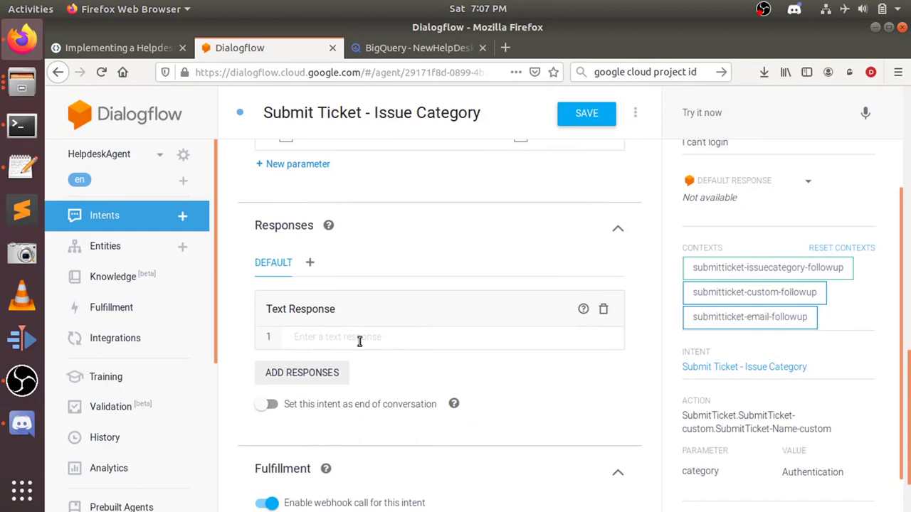
pyautogui.click(328, 335)
pyautogui.write('So')
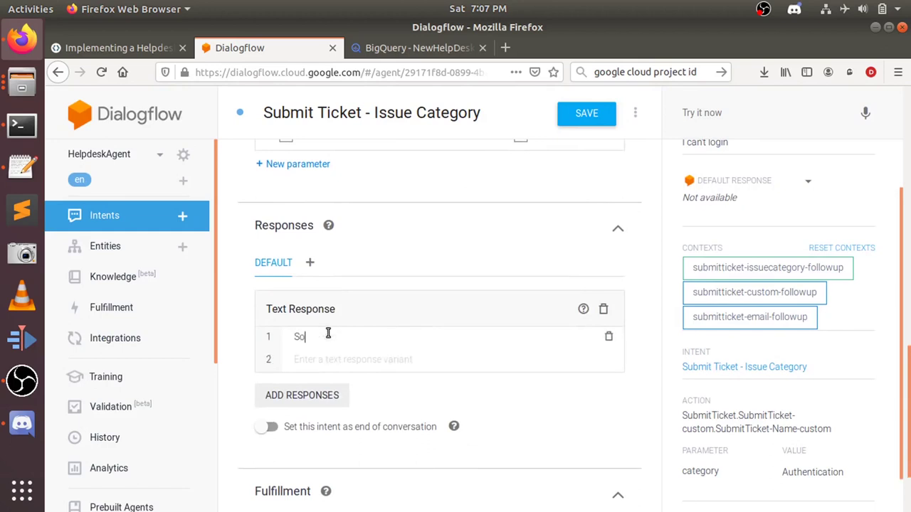
pyautogui.write('meone will response')
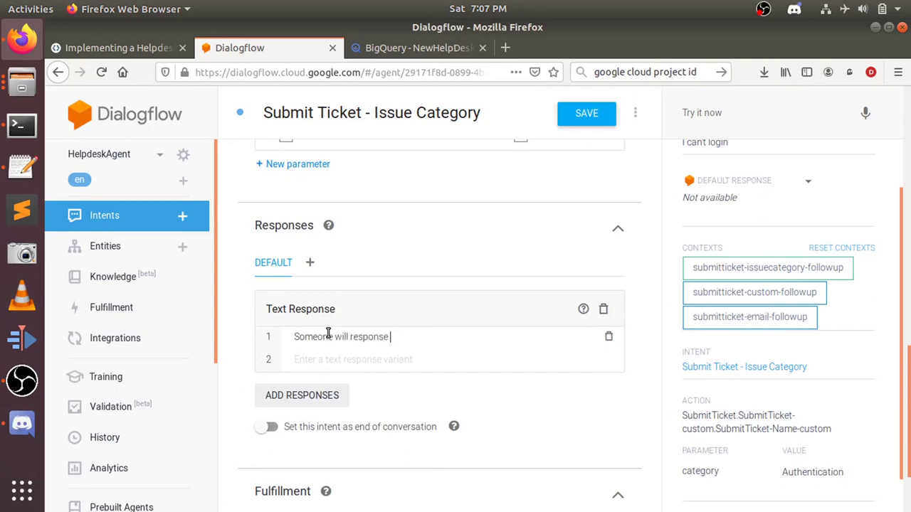
pyautogui.write(' you.')
# Add a second, empty text response block to the intent and save the intent
pyautogui.scroll(-3, 387, 388)
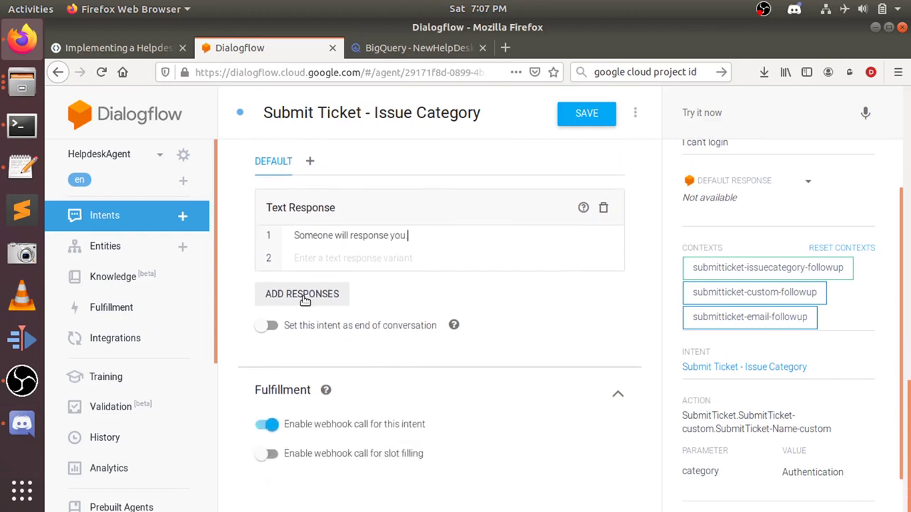
pyautogui.click(303, 298)
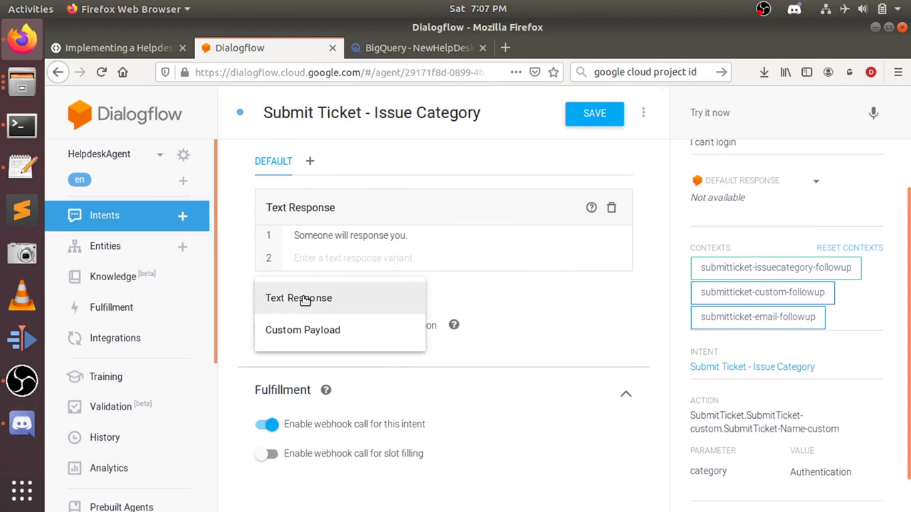
pyautogui.click(304, 299)
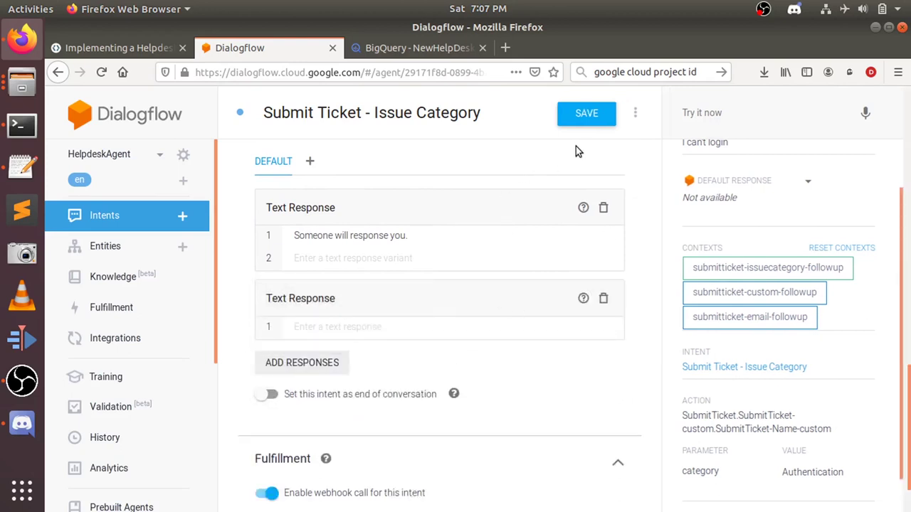
pyautogui.click(584, 118)
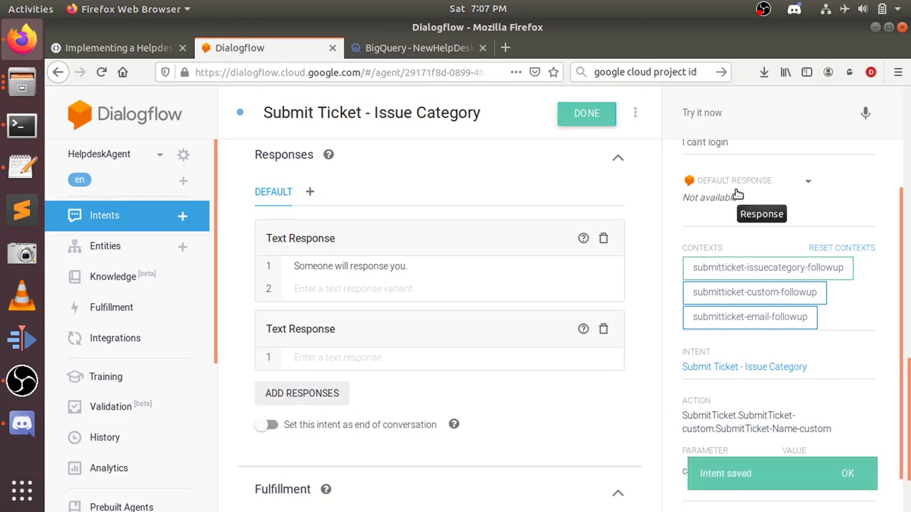
# Retest the agent with the message "I can't login"
pyautogui.scroll(1, 740, 192)
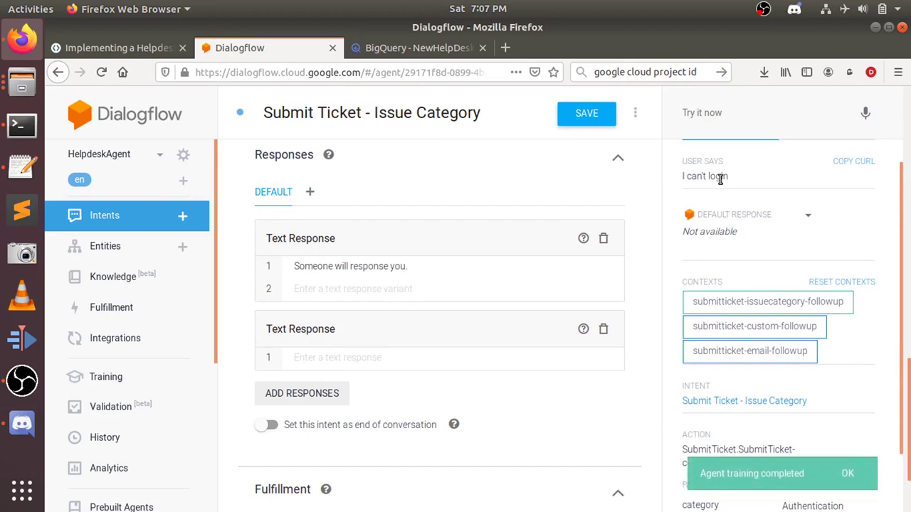
pyautogui.doubleClick(726, 177)
pyautogui.scroll(3, 726, 178)
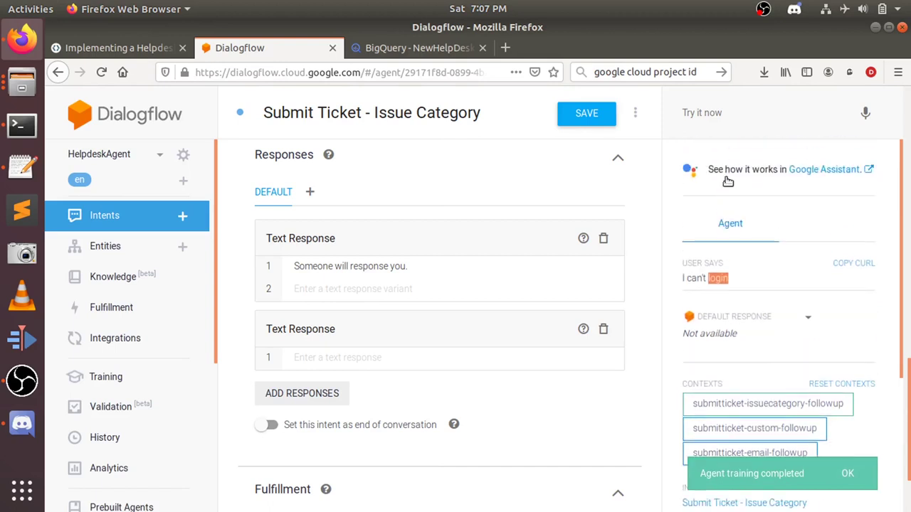
pyautogui.click(730, 113)
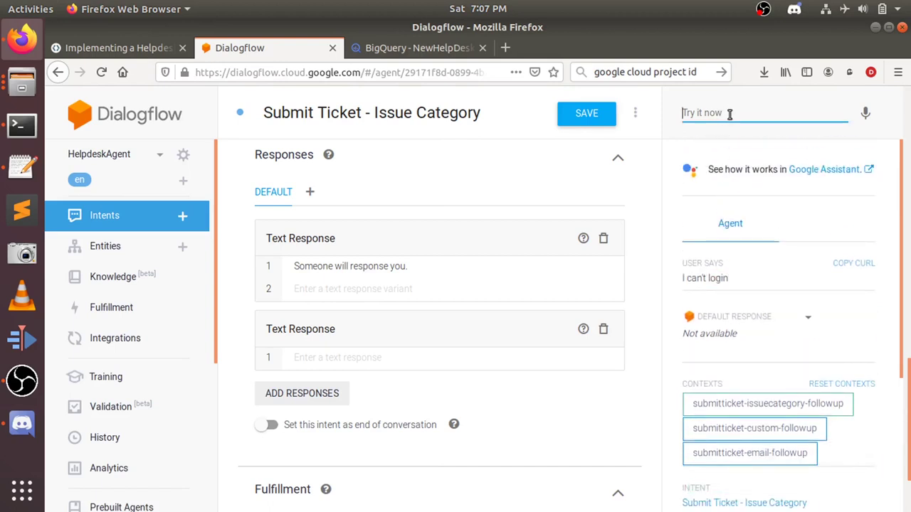
pyautogui.write('I')
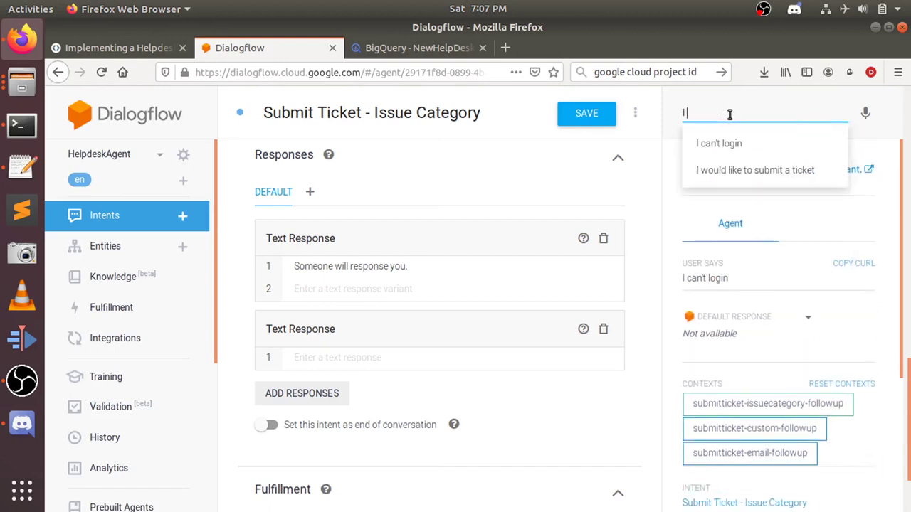
pyautogui.press('Down')
pyautogui.press('Return')
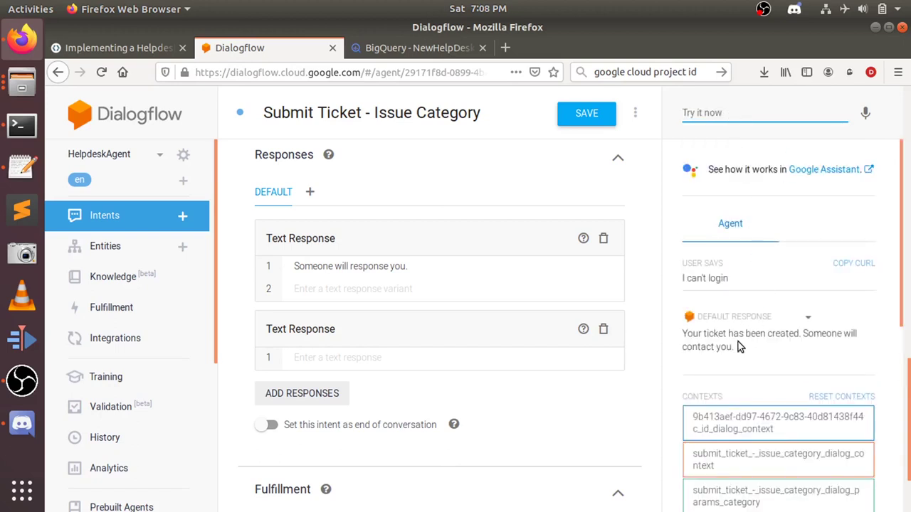
# Examine the default response, active contexts, matched intent and category parameter of the test result
pyautogui.click(728, 346)
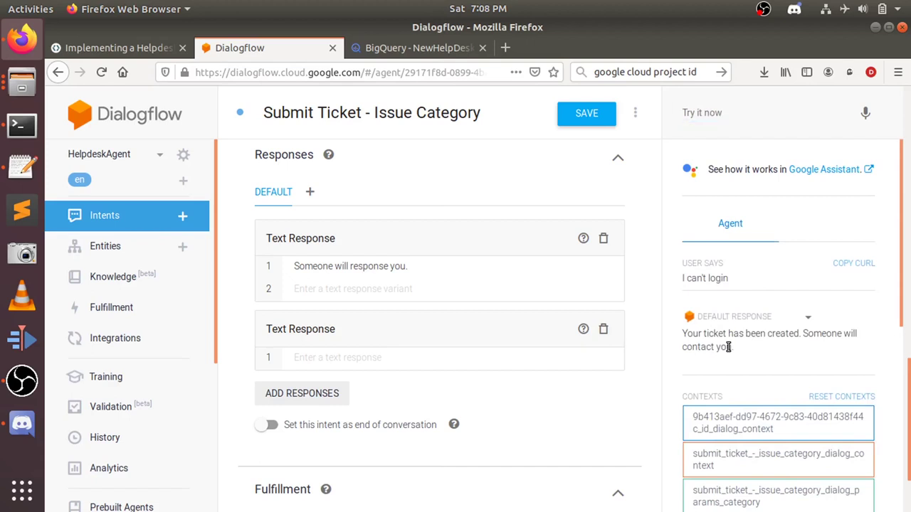
pyautogui.moveTo(729, 347); pyautogui.dragTo(689, 337)
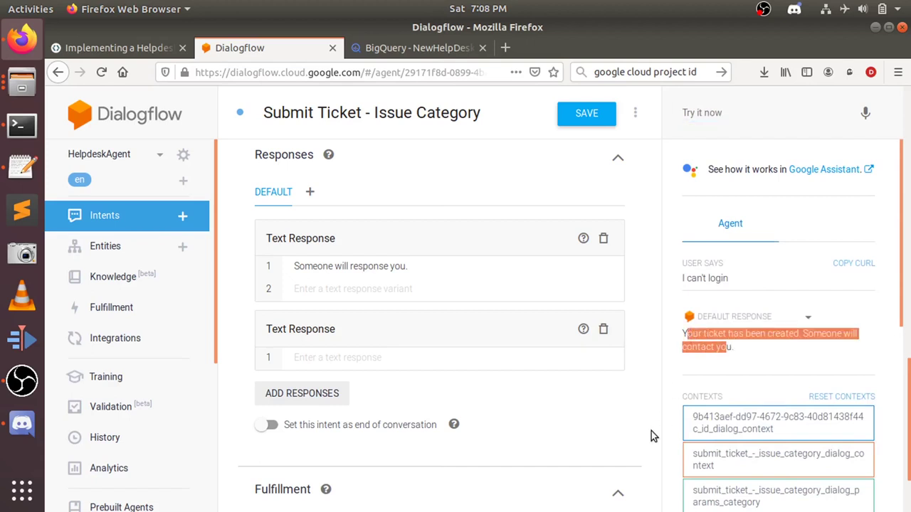
pyautogui.scroll(-1, 651, 431)
pyautogui.scroll(-2, 726, 462)
pyautogui.scroll(-2, 727, 464)
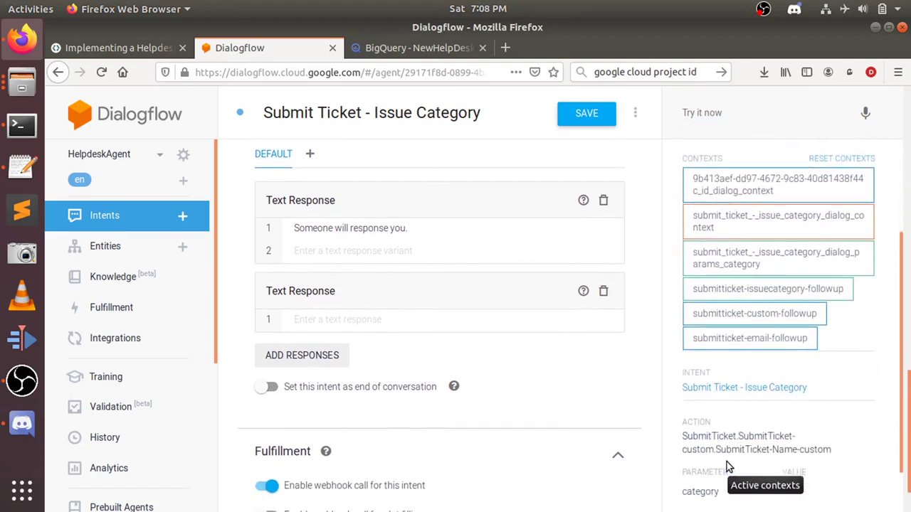
pyautogui.scroll(-1, 727, 465)
pyautogui.scroll(1, 727, 465)
pyautogui.scroll(6, 727, 462)
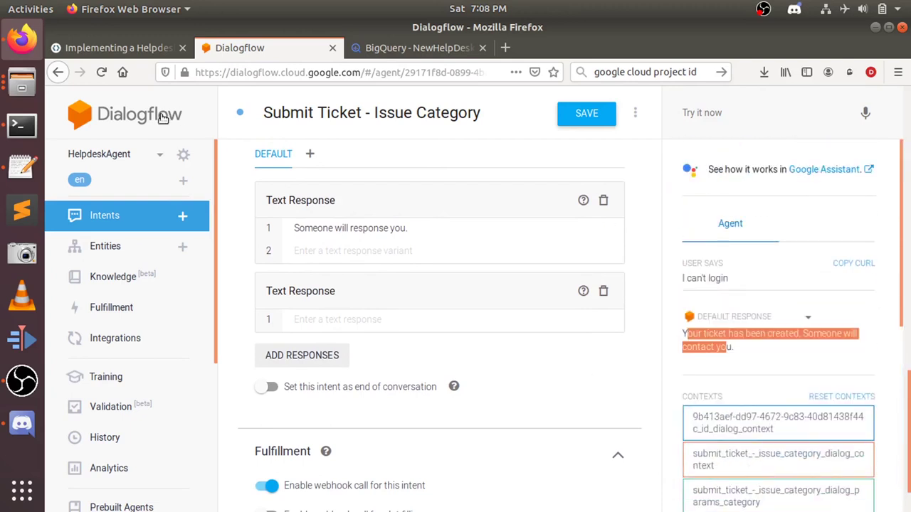
# Save the Submit Ticket - Issue Category intent again
pyautogui.click(699, 333)
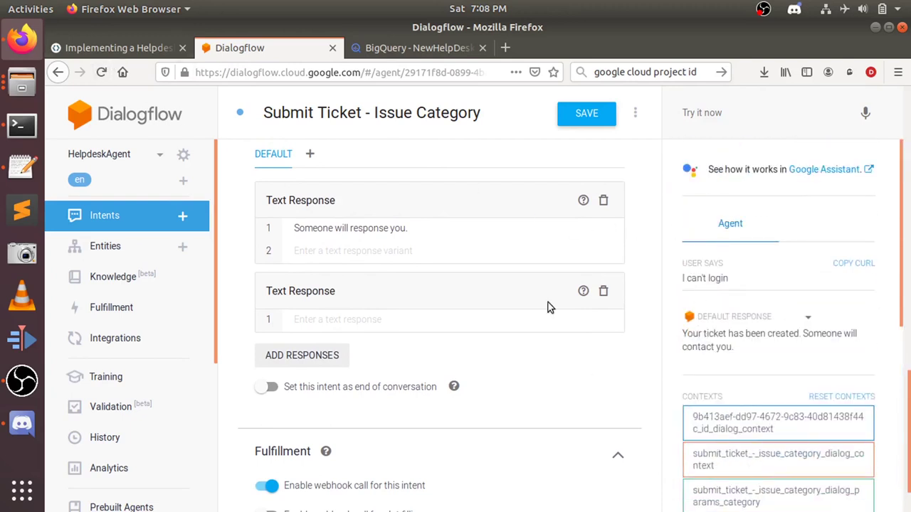
pyautogui.scroll(7, 456, 254)
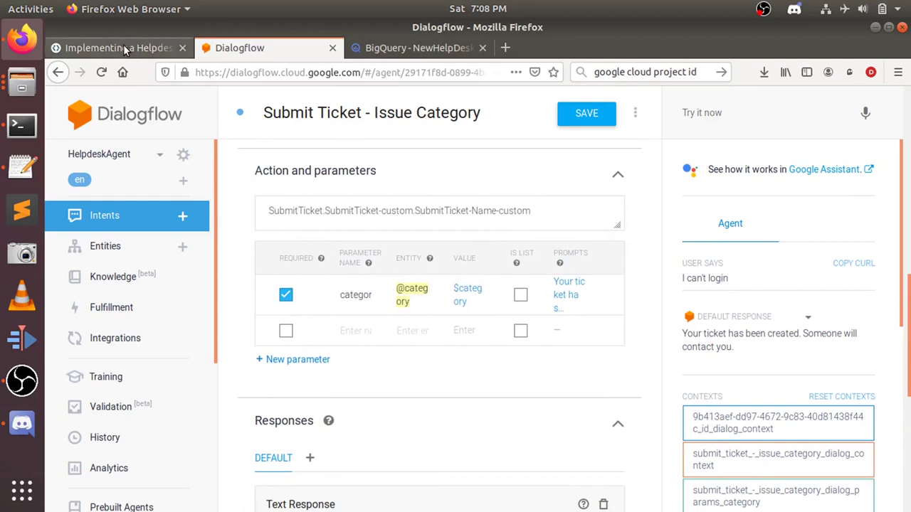
pyautogui.click(567, 118)
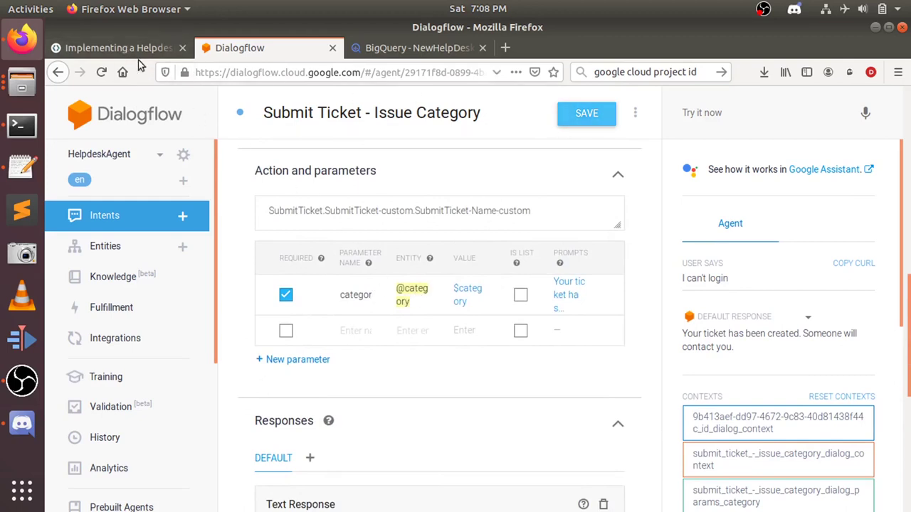
# Read the codelab's section on understanding the BigQuery integration, including the extra credit and Slot Filling notes
pyautogui.click(107, 47)
pyautogui.scroll(-8, 567, 313)
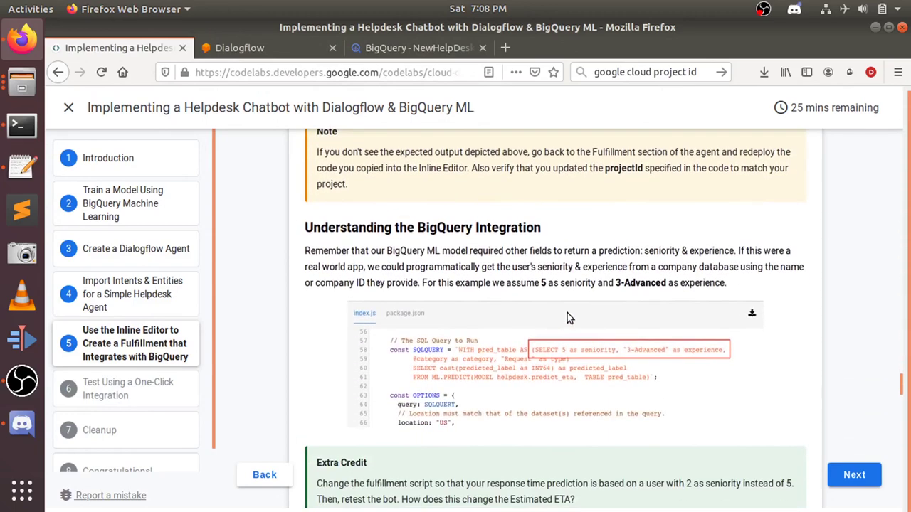
pyautogui.scroll(-6, 568, 314)
pyautogui.scroll(6, 567, 313)
pyautogui.scroll(1, 567, 313)
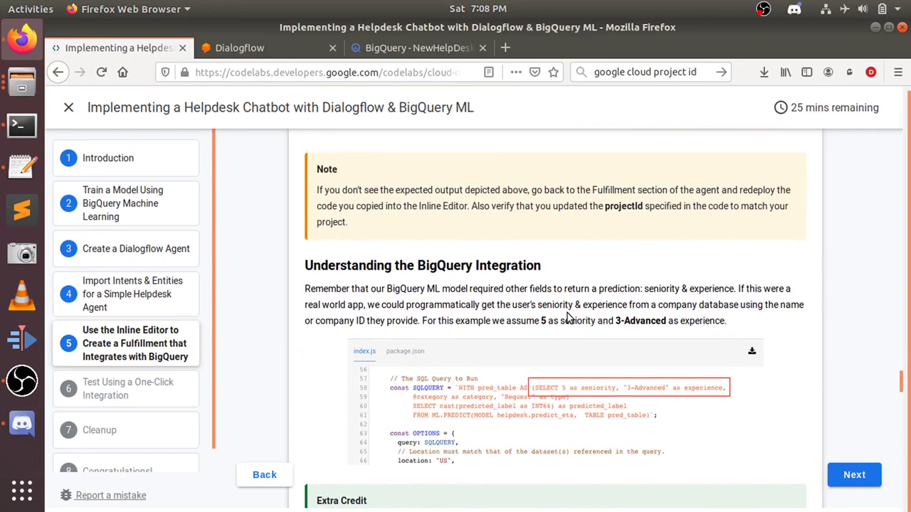
pyautogui.scroll(-3, 568, 318)
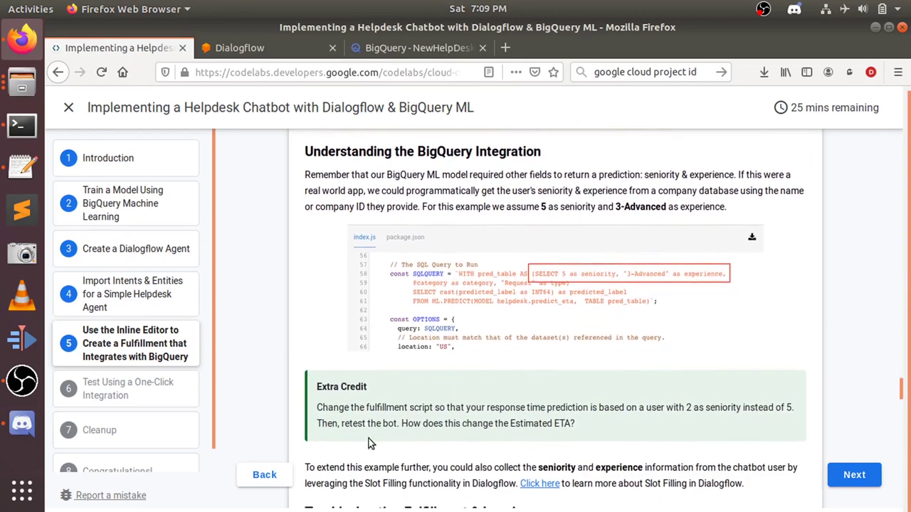
pyautogui.scroll(-3, 379, 425)
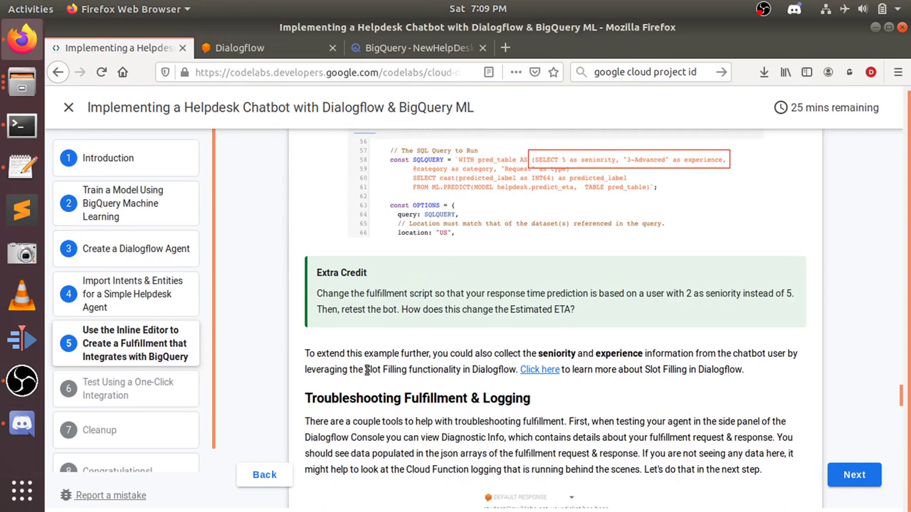
pyautogui.moveTo(367, 369); pyautogui.dragTo(410, 370)
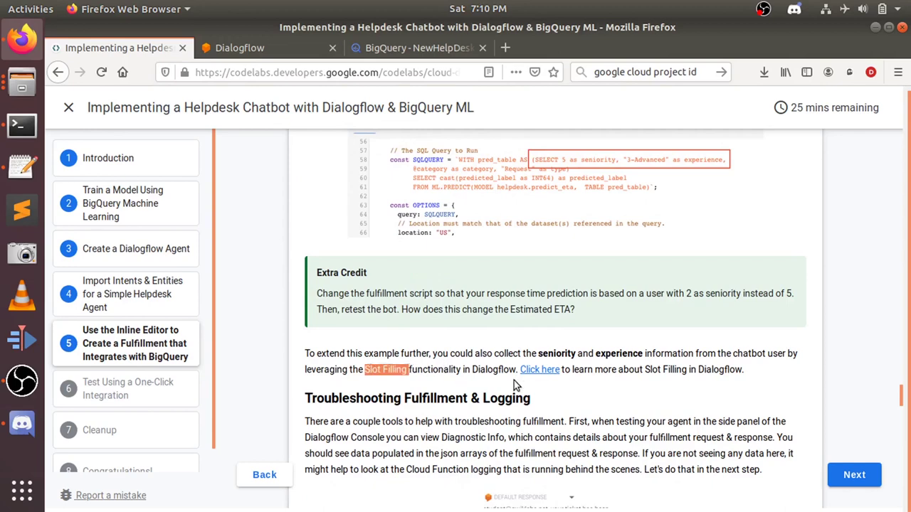
pyautogui.click(453, 369)
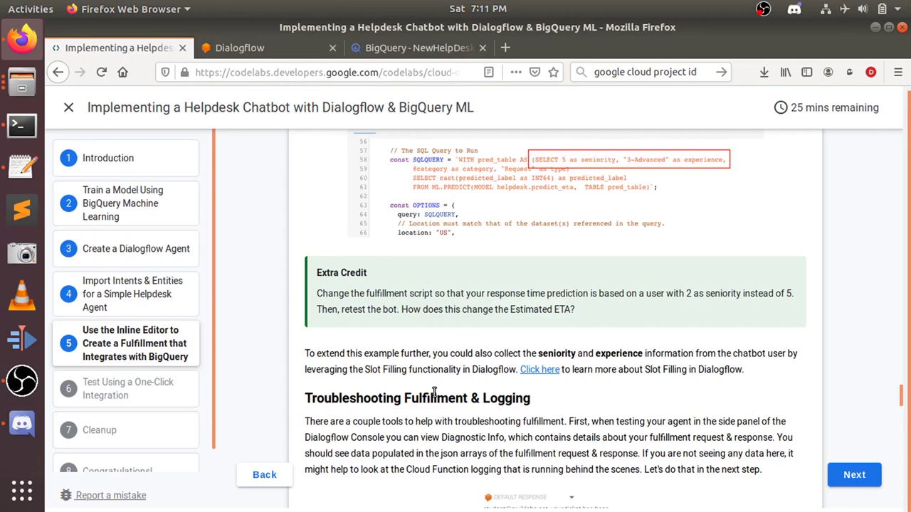
# Open the codelab's link about Slot Filling in a new tab, view the page and close it
pyautogui.rightClick(536, 372)
pyautogui.click(630, 217)
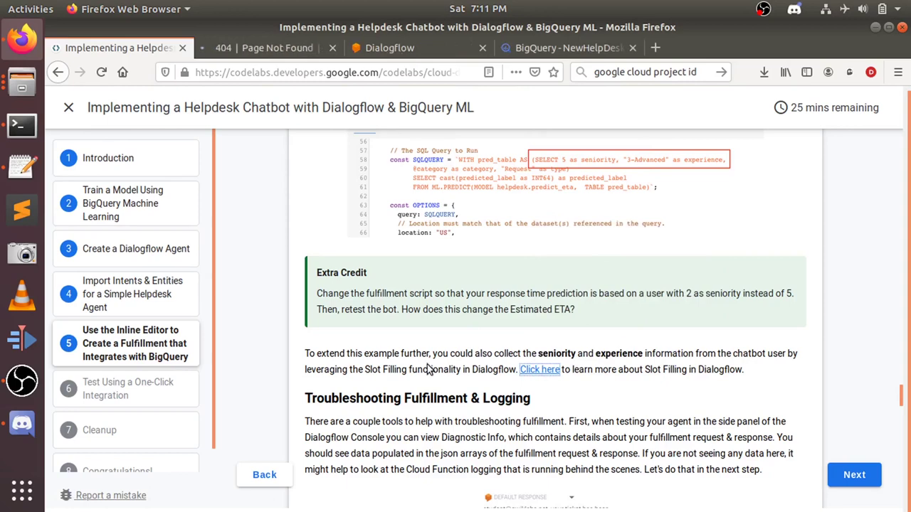
pyautogui.click(300, 49)
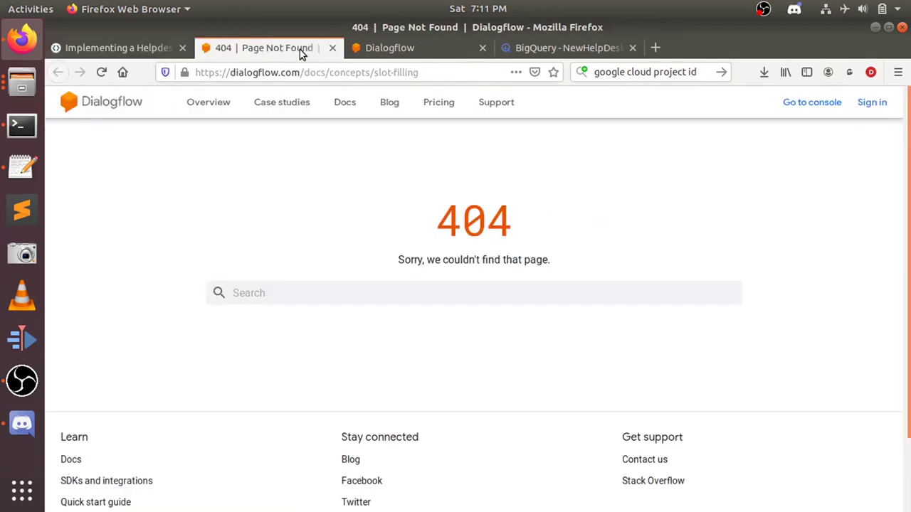
pyautogui.click(332, 48)
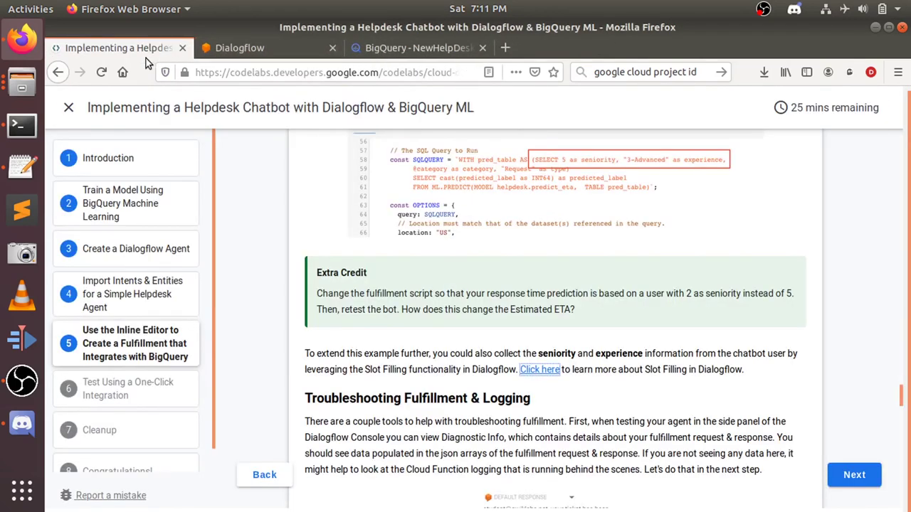
# Check the Inline Editor on the agent's Fulfillment page against the codelab, and return to the codelab's Troubleshooting Fulfillment & Logging section
pyautogui.scroll(-2, 457, 376)
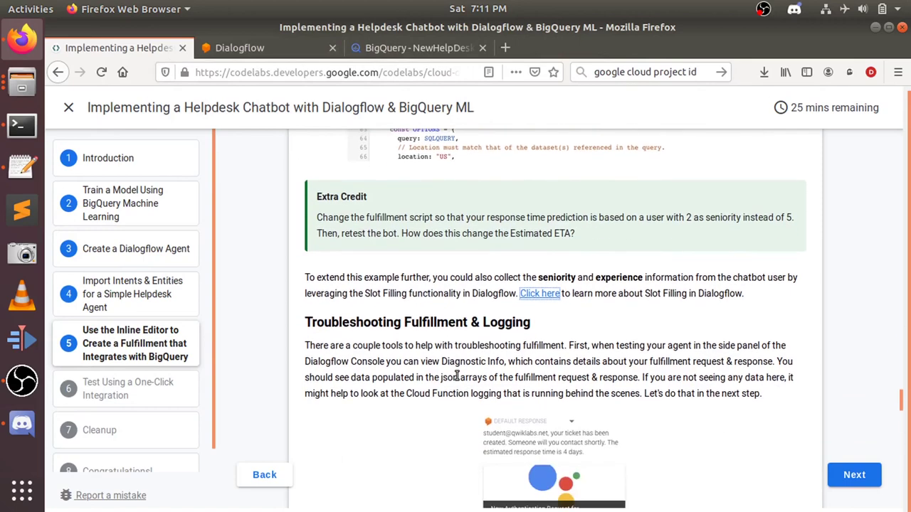
pyautogui.click(242, 48)
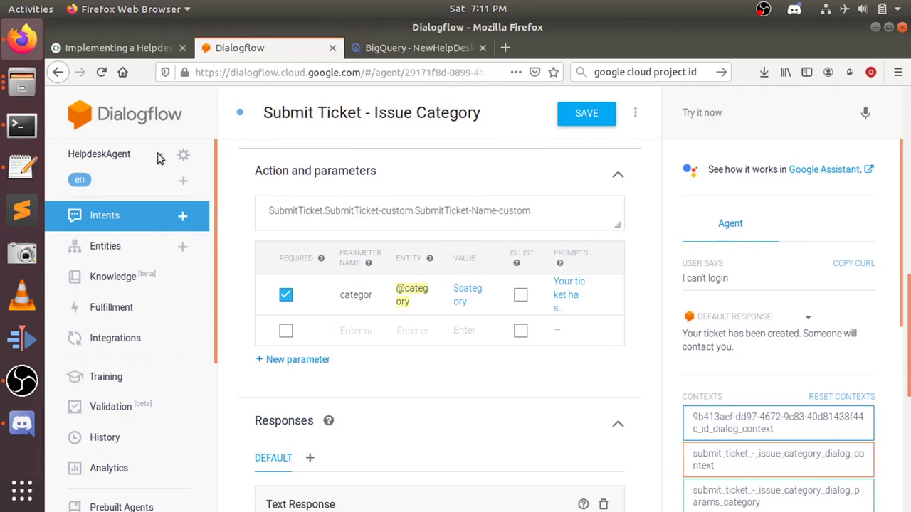
pyautogui.click(111, 306)
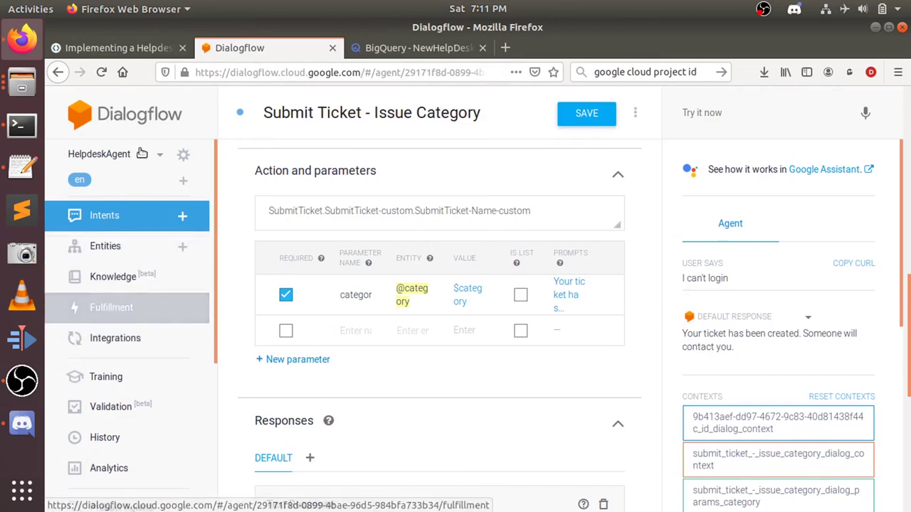
pyautogui.click(124, 53)
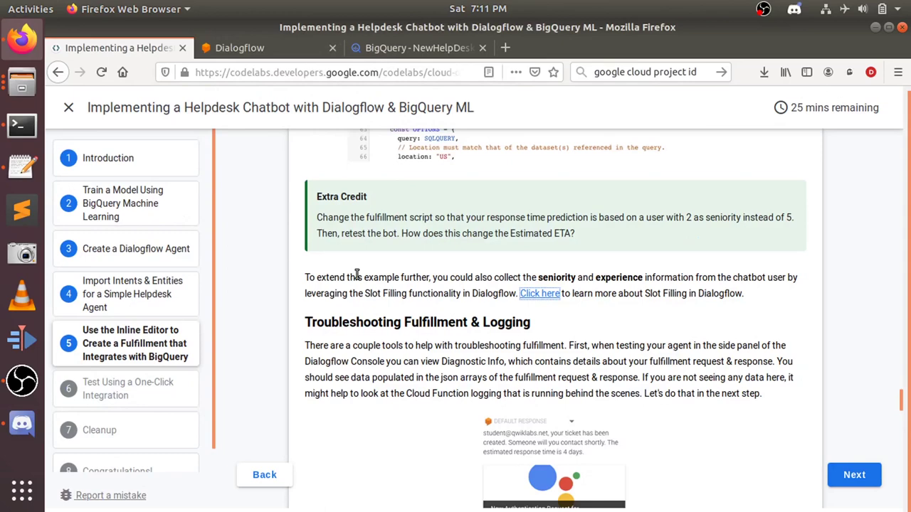
pyautogui.click(274, 46)
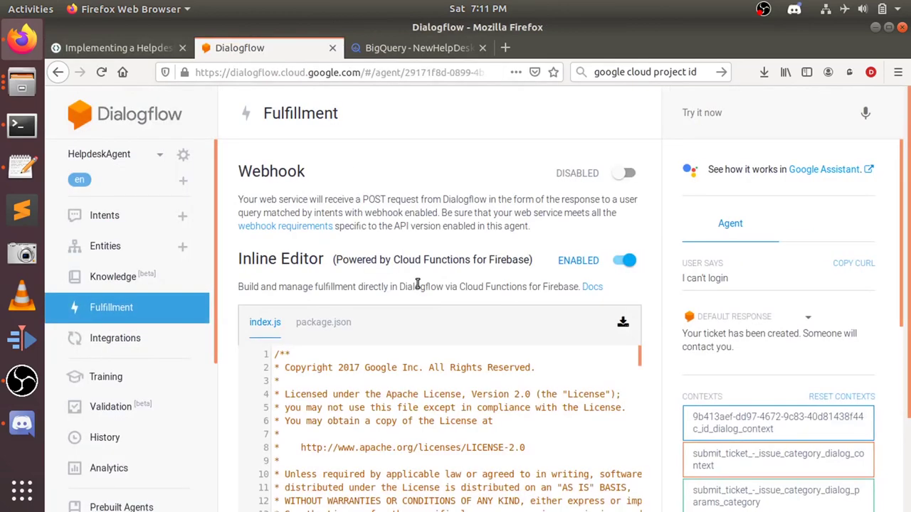
pyautogui.scroll(-3, 417, 285)
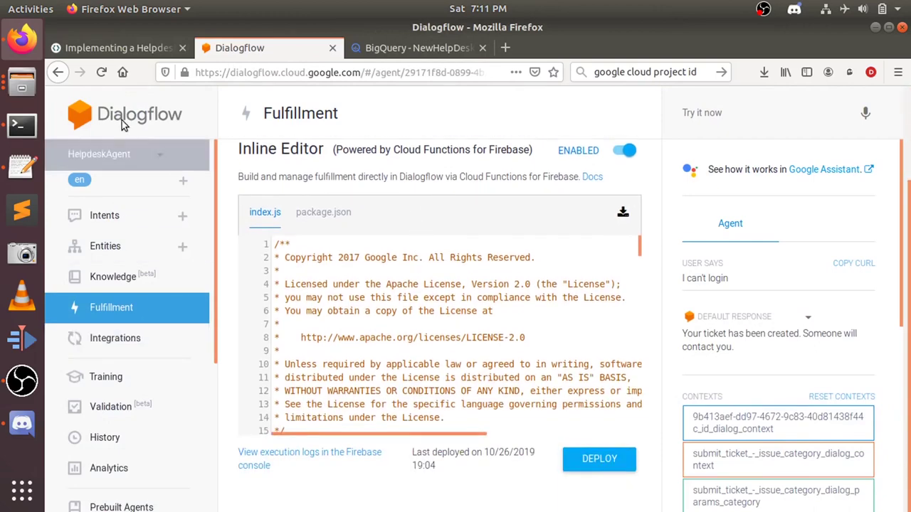
pyautogui.click(111, 48)
pyautogui.scroll(-1, 100, 313)
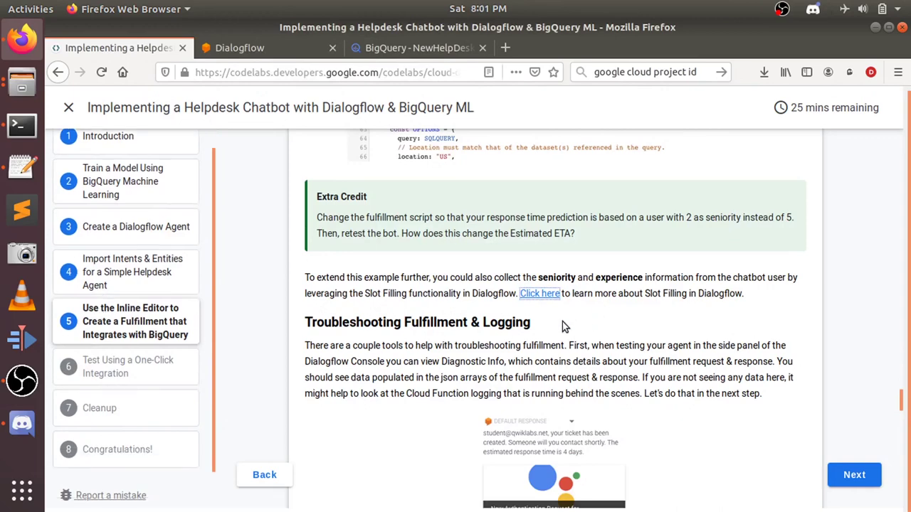
# Switch to the agent's Fulfillment page in Dialogflow and dismiss the server notice
pyautogui.scroll(2, 562, 321)
pyautogui.click(249, 47)
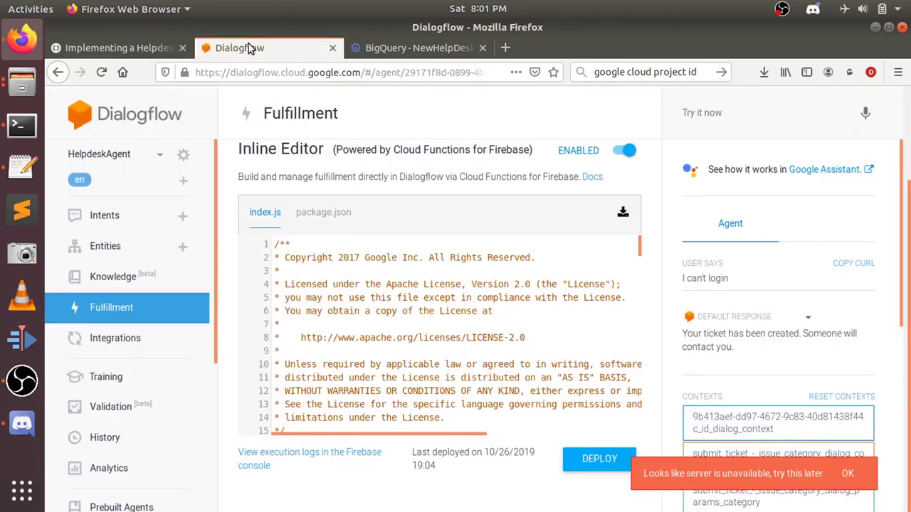
pyautogui.click(844, 474)
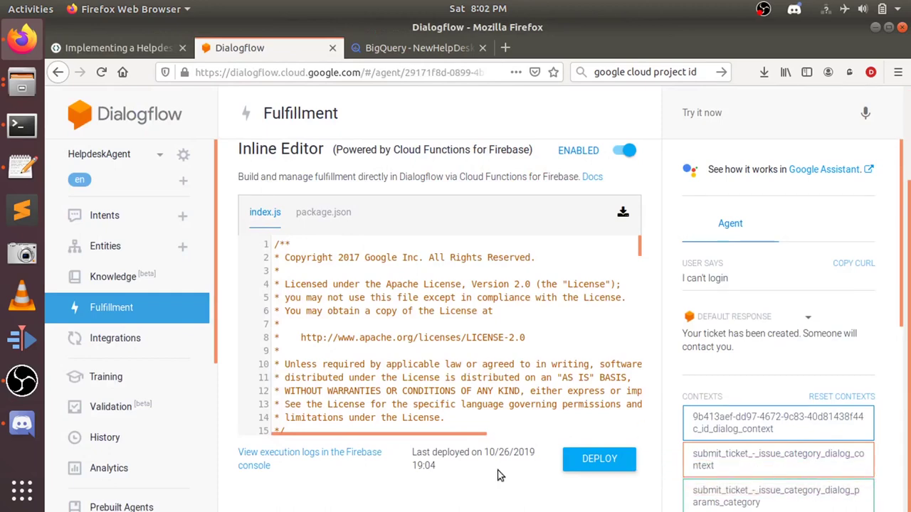
# Read the codelab's Troubleshooting Fulfillment & Logging section, covering Diagnostic Info, Cloud Functions and View Logs
pyautogui.click(138, 47)
pyautogui.scroll(-10, 378, 383)
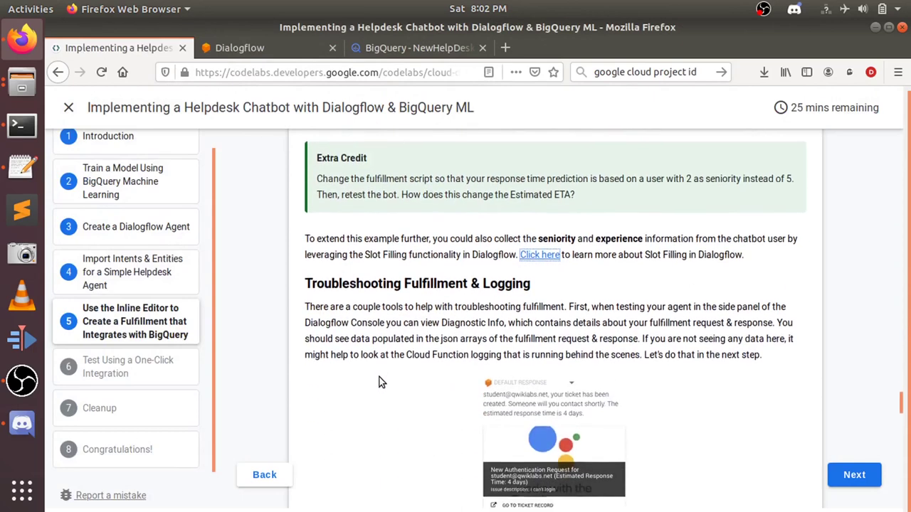
pyautogui.scroll(-10, 380, 382)
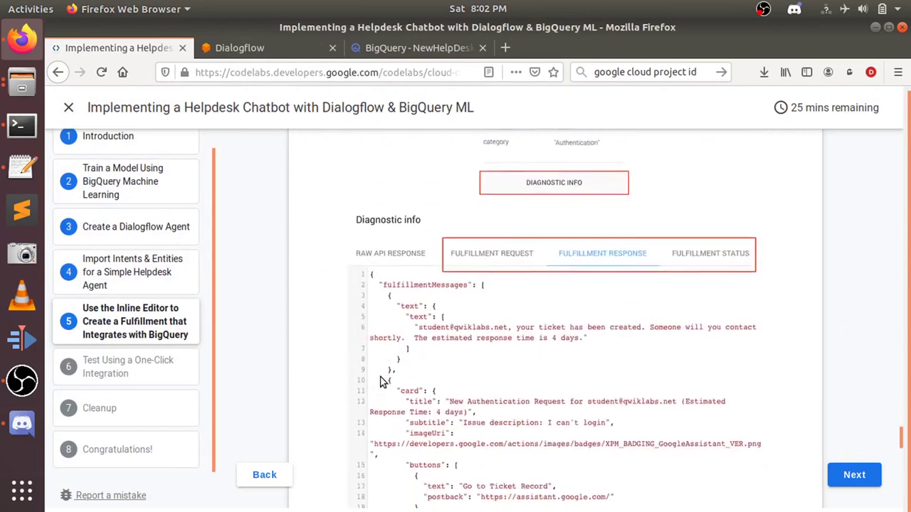
pyautogui.scroll(-10, 380, 383)
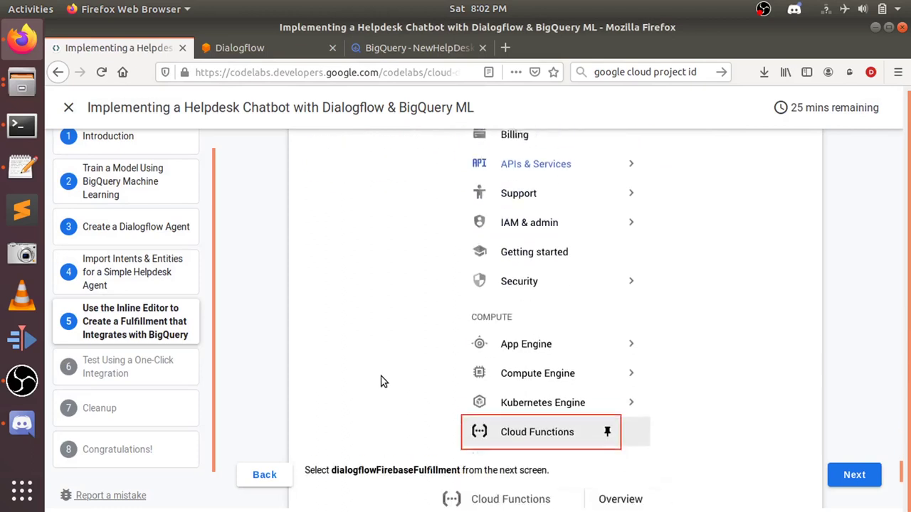
pyautogui.scroll(-5, 380, 382)
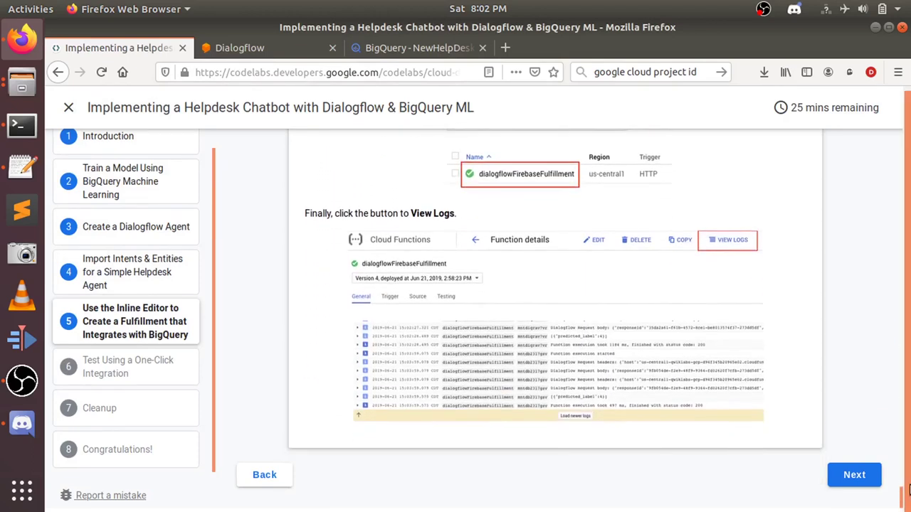
pyautogui.scroll(15, 629, 439)
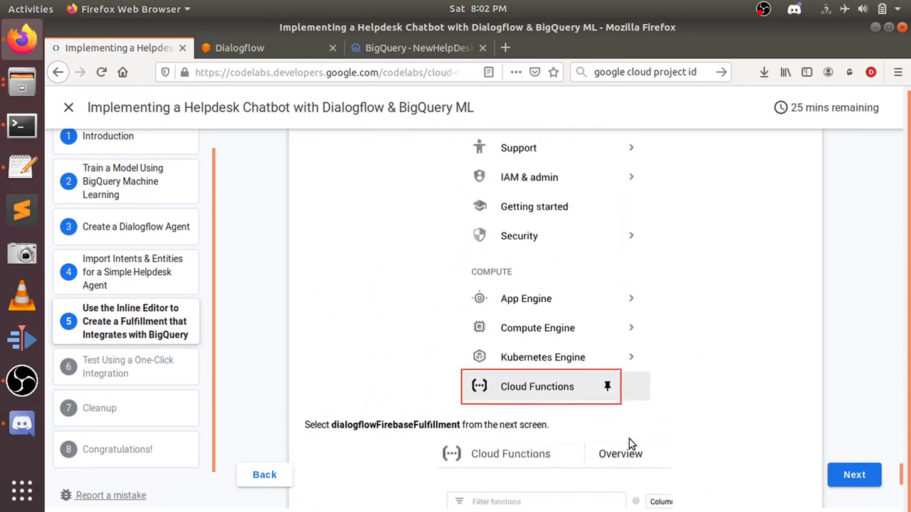
pyautogui.scroll(15, 629, 439)
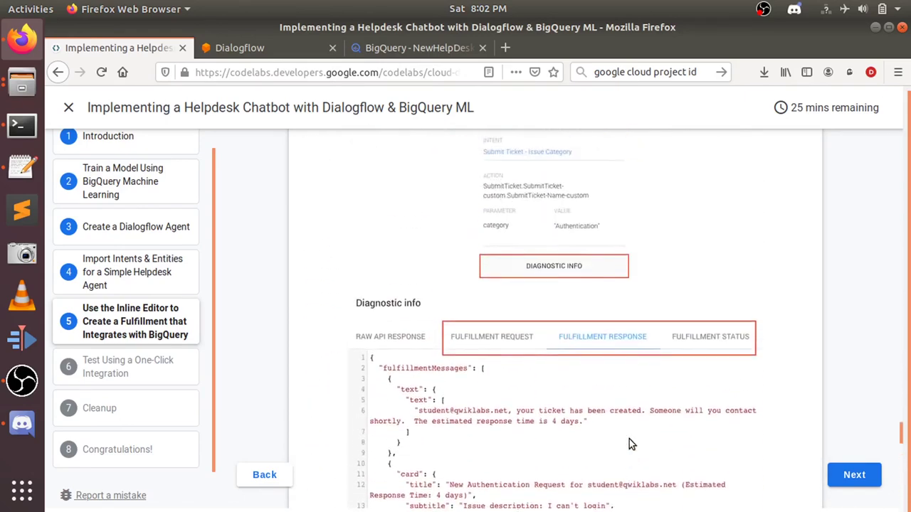
pyautogui.scroll(1, 629, 439)
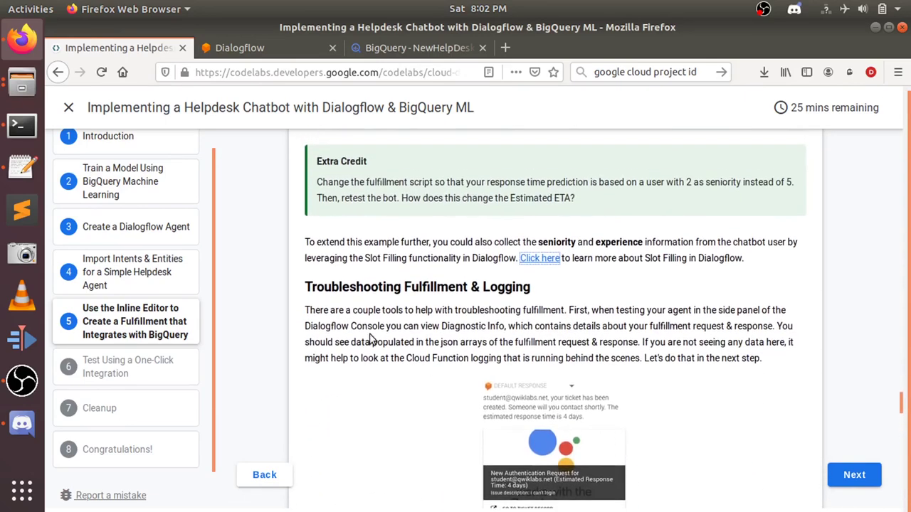
pyautogui.scroll(2, 372, 340)
# Review the first part of index.js in Dialogflow's Inline Editor, from the BigQuery project ID to the ticketCollection function
pyautogui.click(239, 47)
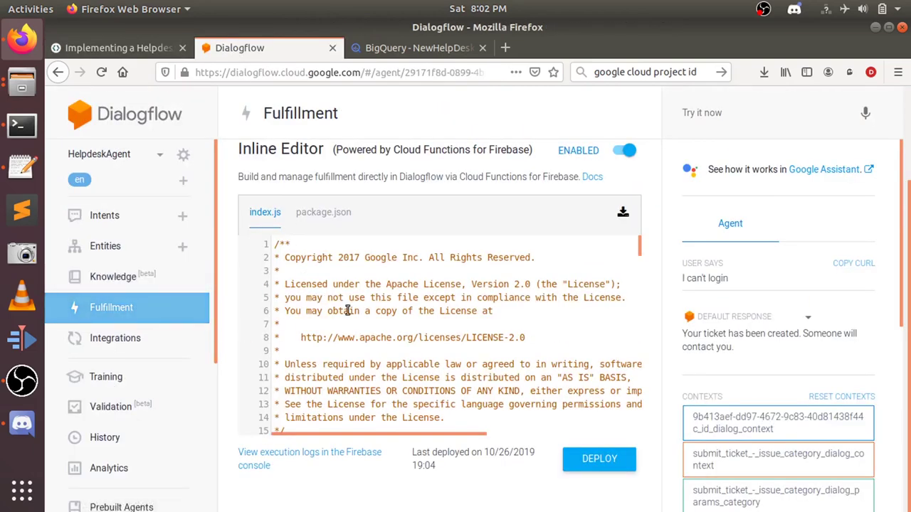
pyautogui.scroll(-3, 366, 313)
pyautogui.scroll(-3, 348, 310)
pyautogui.scroll(1, 339, 299)
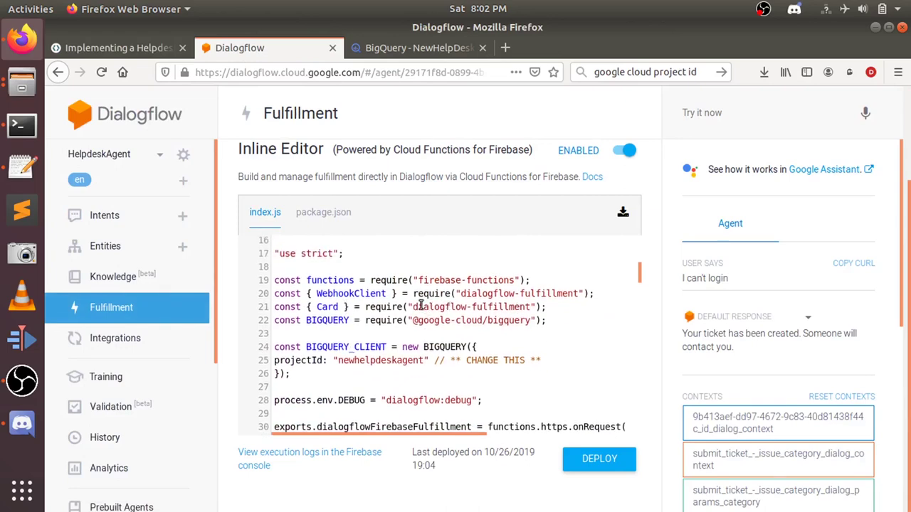
pyautogui.scroll(-2, 414, 337)
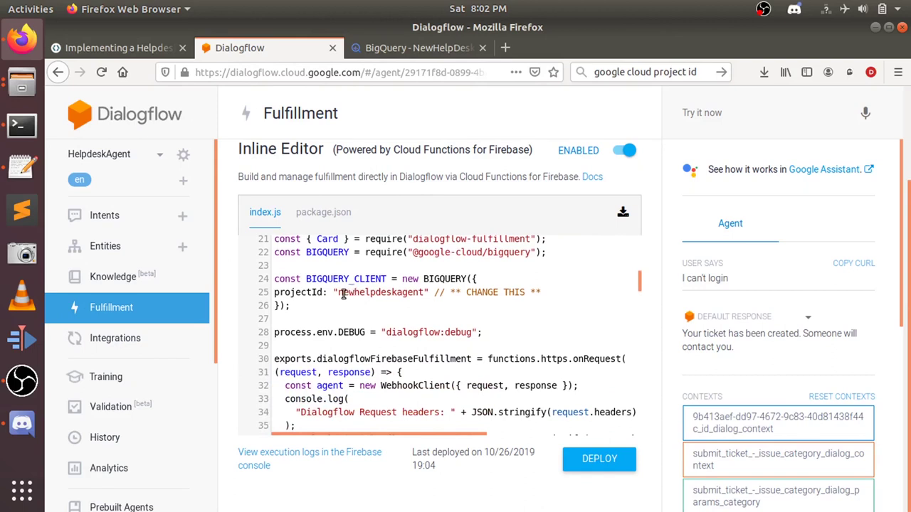
pyautogui.scroll(-3, 436, 318)
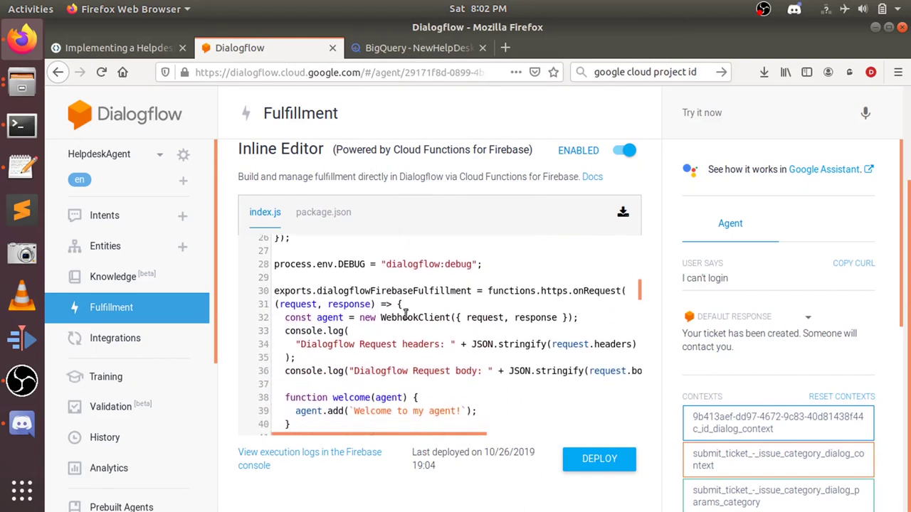
pyautogui.scroll(-1, 375, 325)
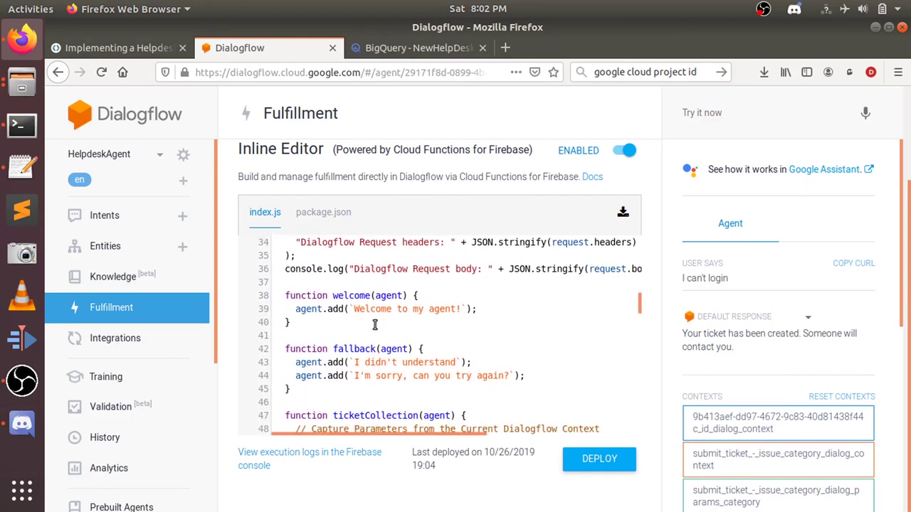
pyautogui.scroll(-2, 374, 325)
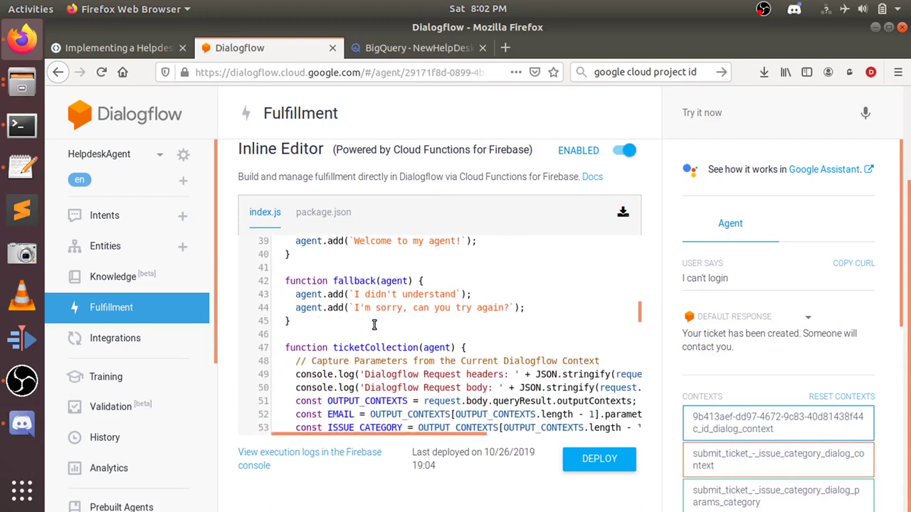
pyautogui.scroll(-1, 387, 358)
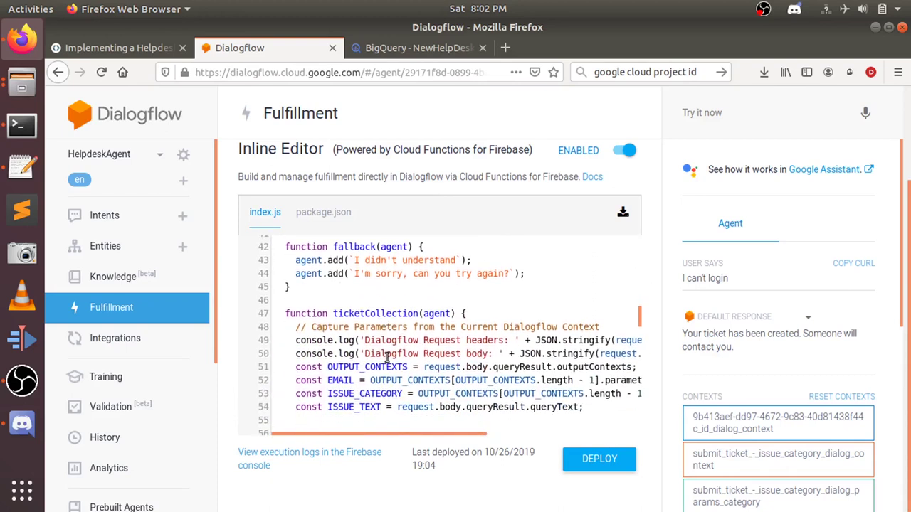
pyautogui.scroll(-1, 390, 416)
# Examine the rest of index.js, including the SQL query, query options, output message card and intent mapping
pyautogui.moveTo(390, 442)
pyautogui.mouseDown()
pyautogui.moveTo(550, 448)
pyautogui.moveTo(400, 447)
pyautogui.mouseUp()
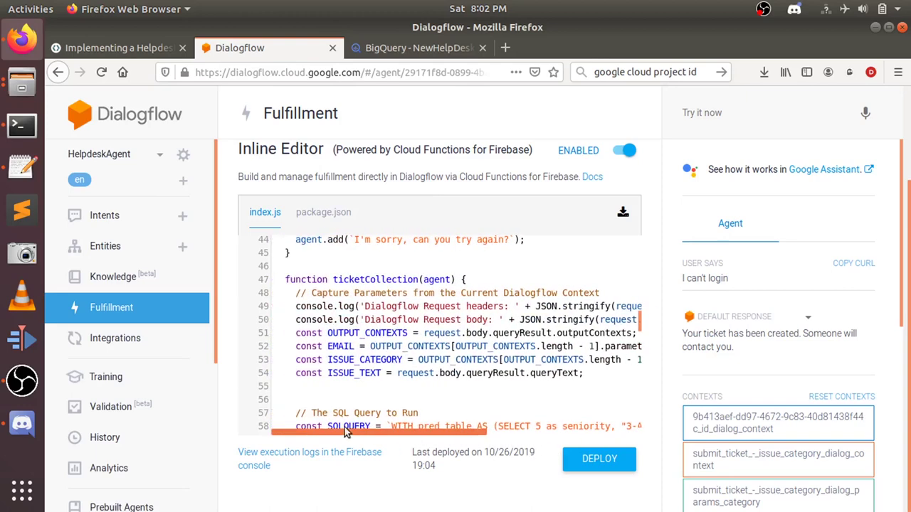
pyautogui.scroll(-2, 388, 395)
pyautogui.scroll(-1, 388, 396)
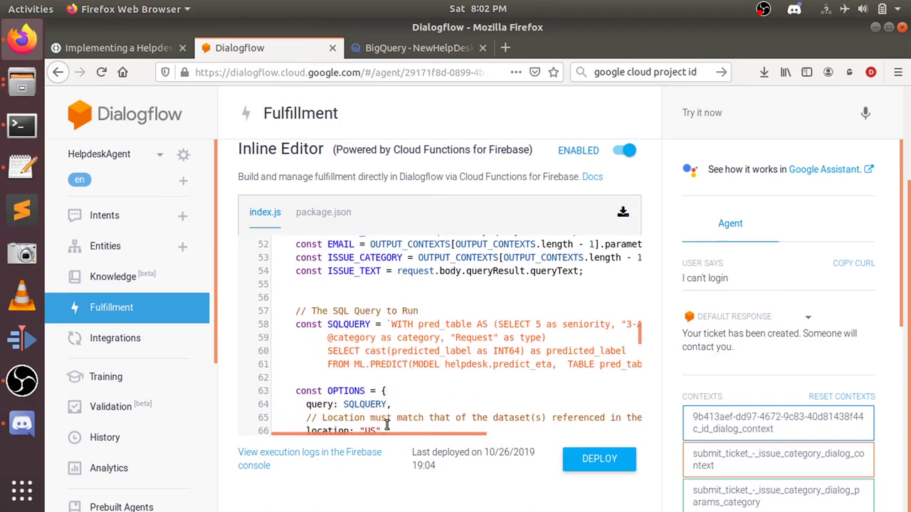
pyautogui.moveTo(383, 436)
pyautogui.mouseDown()
pyautogui.moveTo(447, 436)
pyautogui.moveTo(384, 427)
pyautogui.mouseUp()
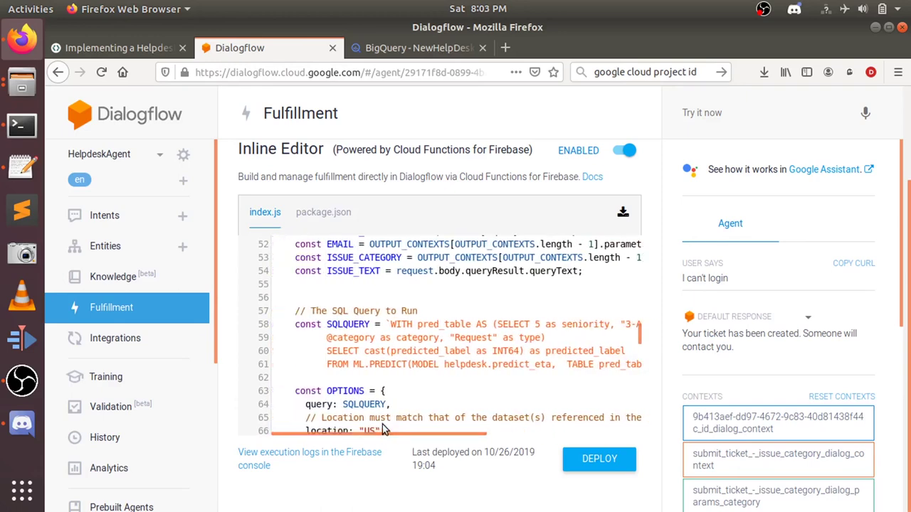
pyautogui.scroll(-1, 382, 424)
pyautogui.moveTo(491, 332); pyautogui.dragTo(544, 342)
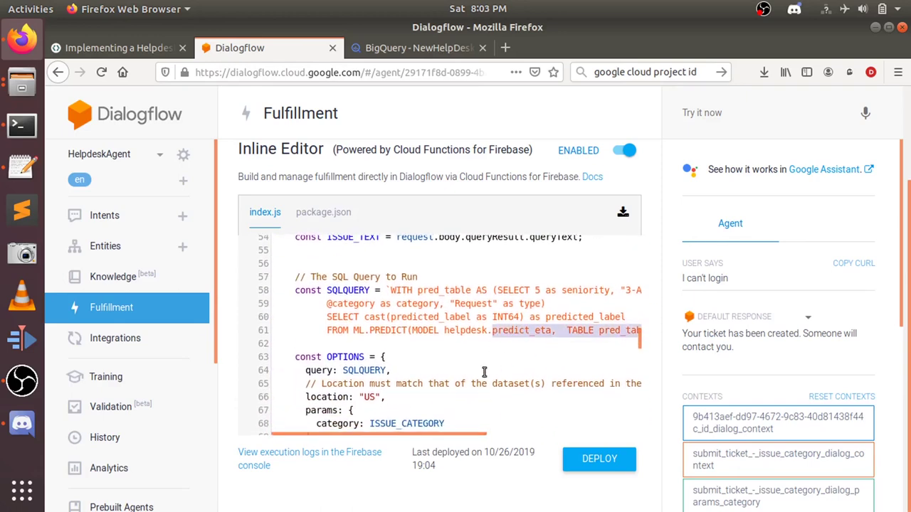
pyautogui.scroll(-5, 484, 372)
pyautogui.scroll(-4, 430, 365)
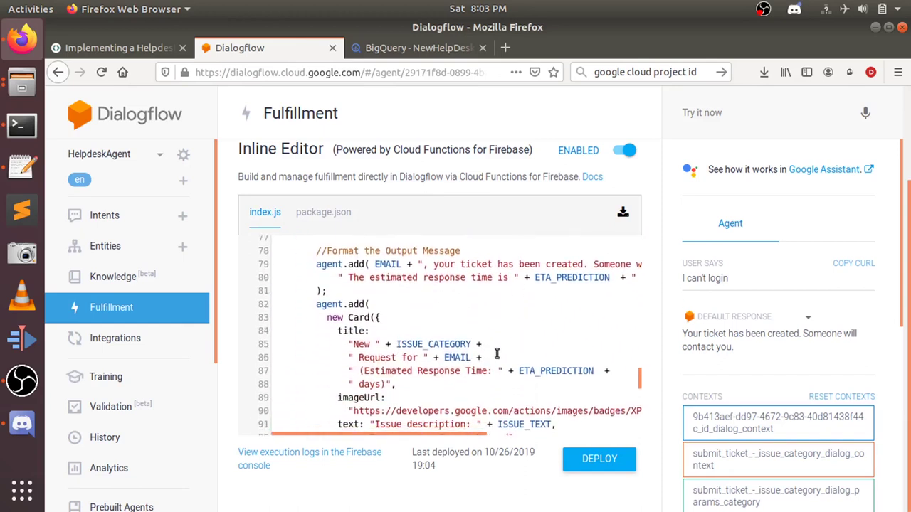
pyautogui.scroll(-3, 481, 362)
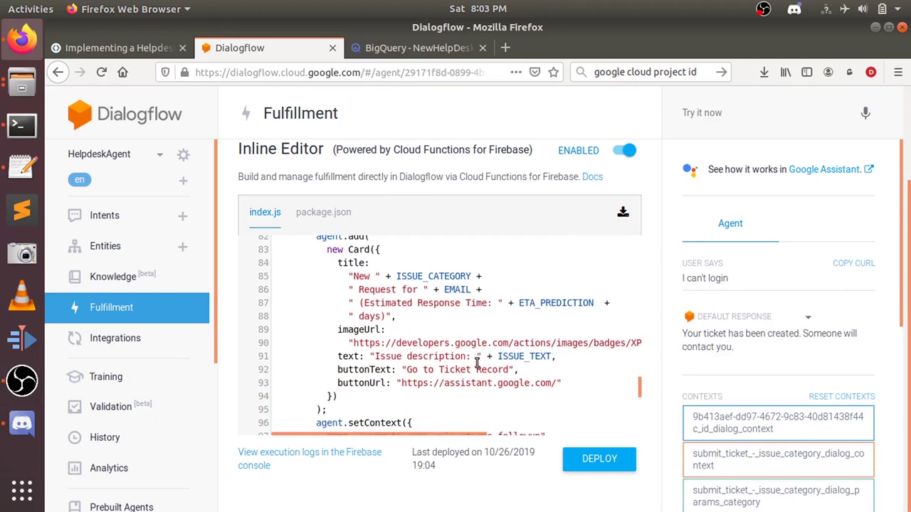
pyautogui.scroll(-6, 474, 363)
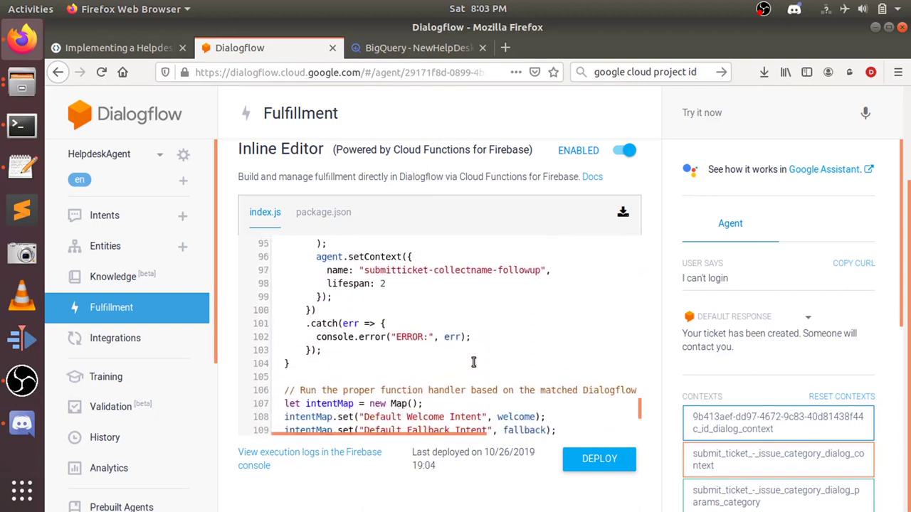
pyautogui.scroll(-1, 474, 364)
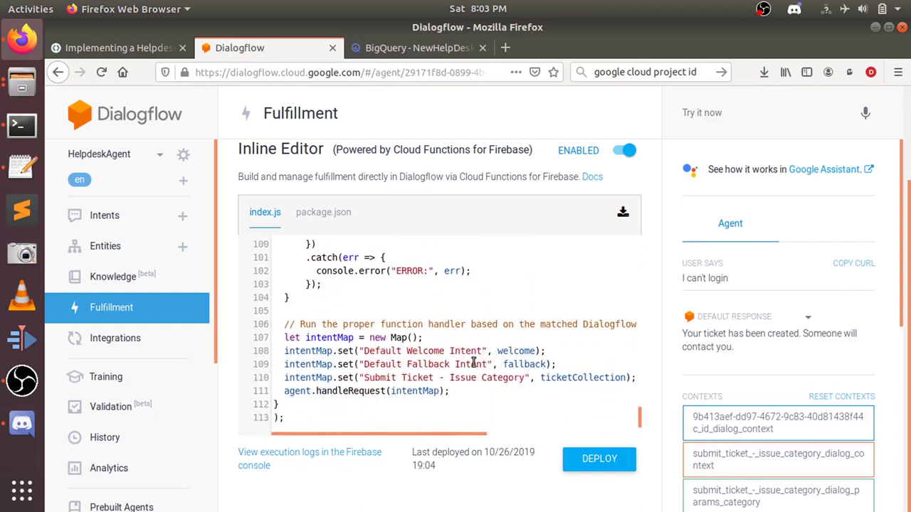
# Inspect package.json in the Inline Editor, including its engines, scripts and dependencies
pyautogui.click(324, 214)
pyautogui.scroll(2, 357, 367)
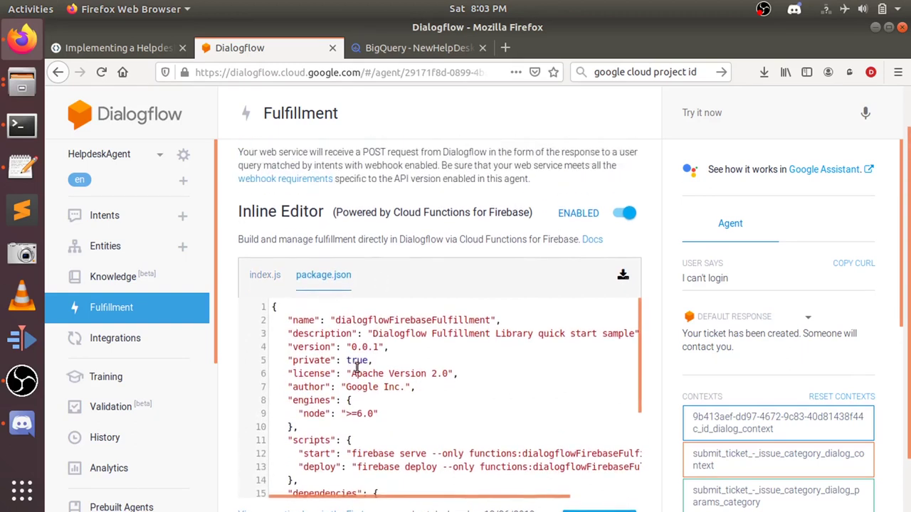
pyautogui.scroll(-4, 355, 368)
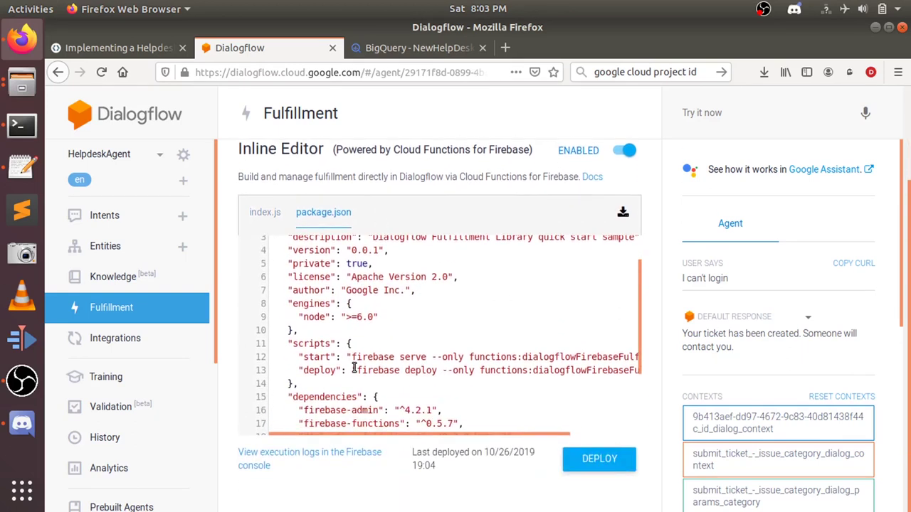
pyautogui.scroll(1, 353, 368)
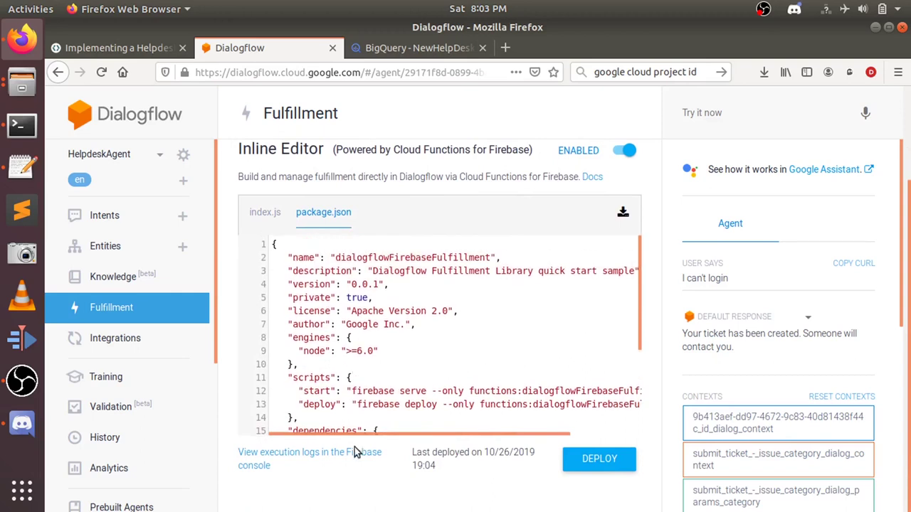
pyautogui.scroll(-1, 355, 390)
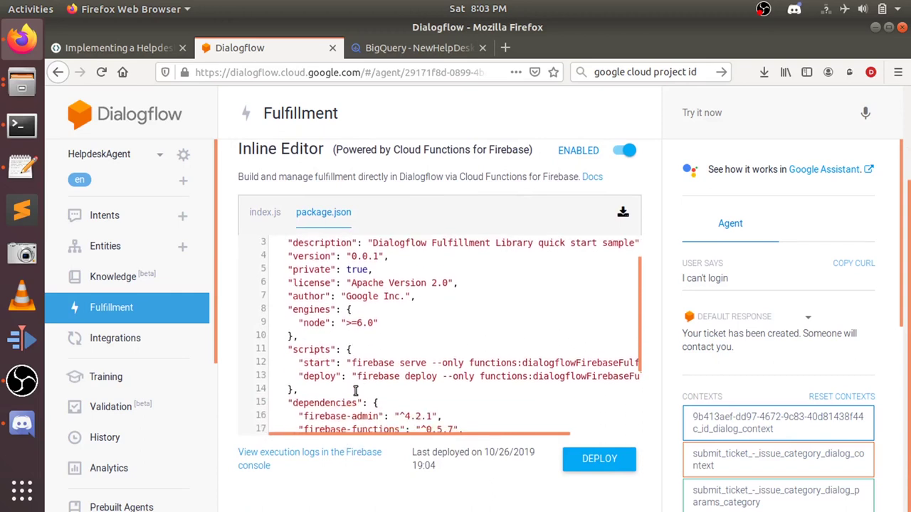
pyautogui.scroll(-3, 355, 390)
pyautogui.scroll(3, 353, 393)
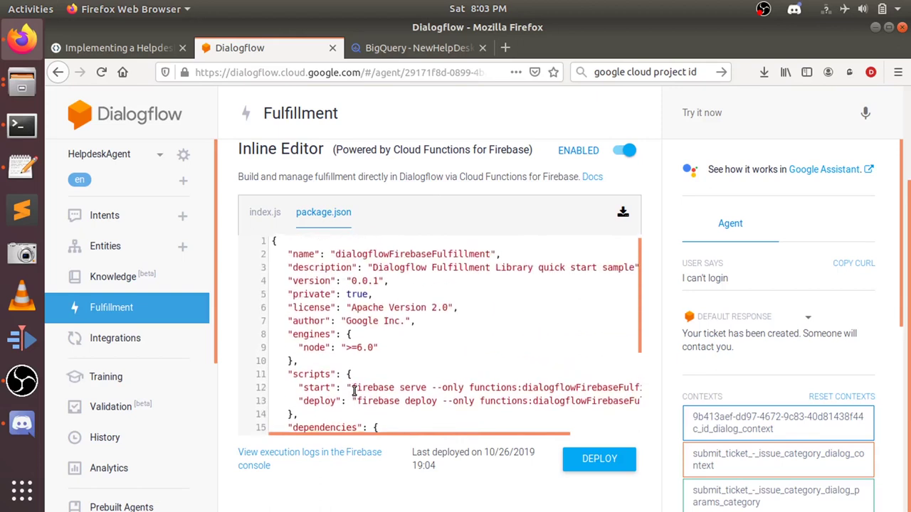
# Try to deploy the fulfillment code and sign back in to Dialogflow with Google
pyautogui.click(603, 458)
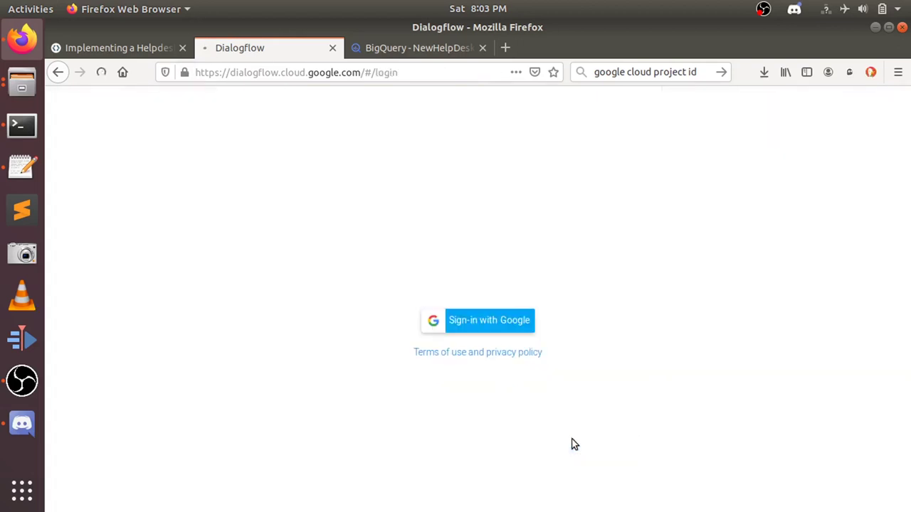
pyautogui.click(506, 324)
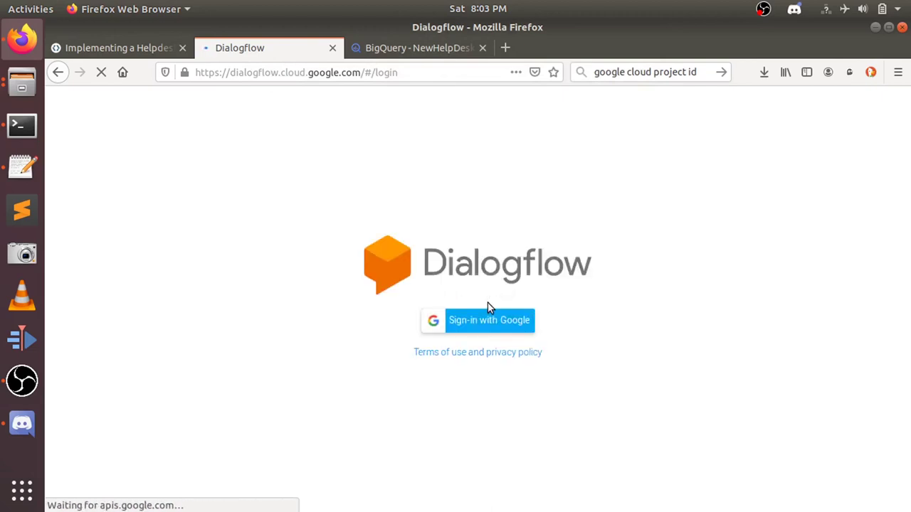
pyautogui.click(489, 322)
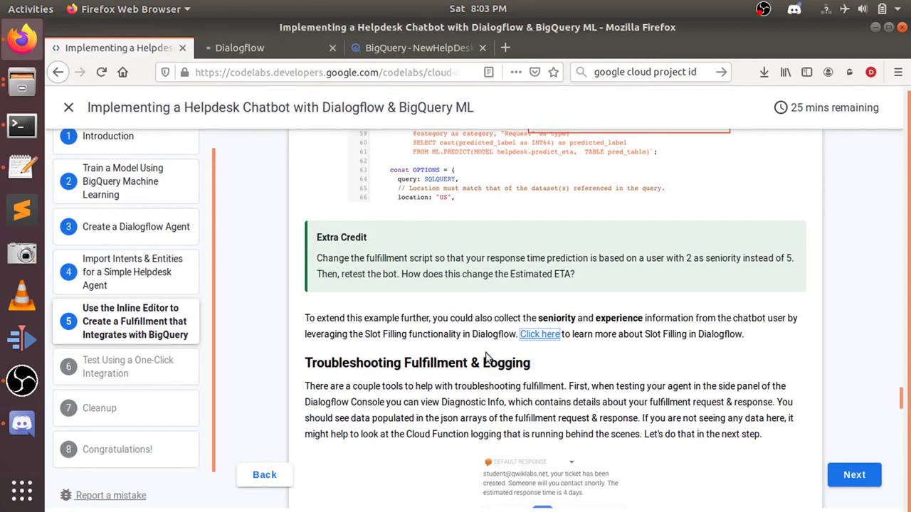
# Open the codelab's Slot Filling link in a new tab and switch back to the Dialogflow console
pyautogui.scroll(-3, 427, 267)
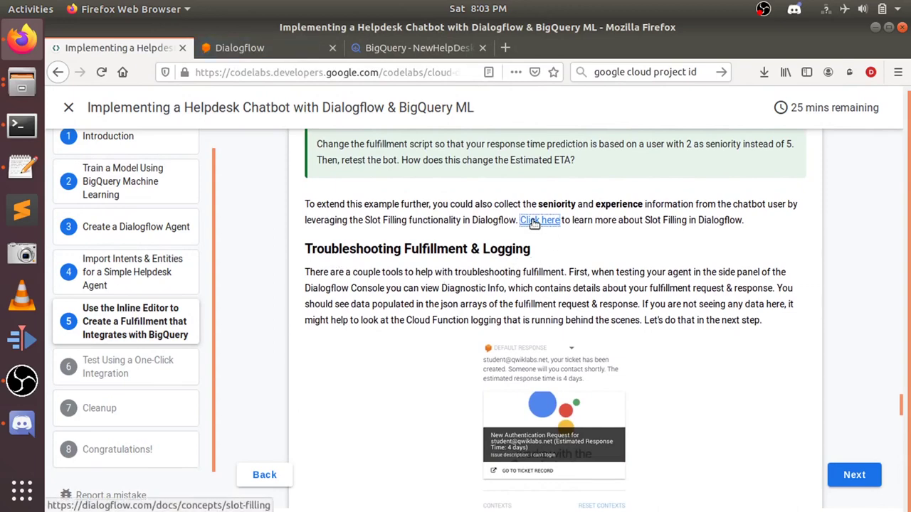
pyautogui.click(535, 222)
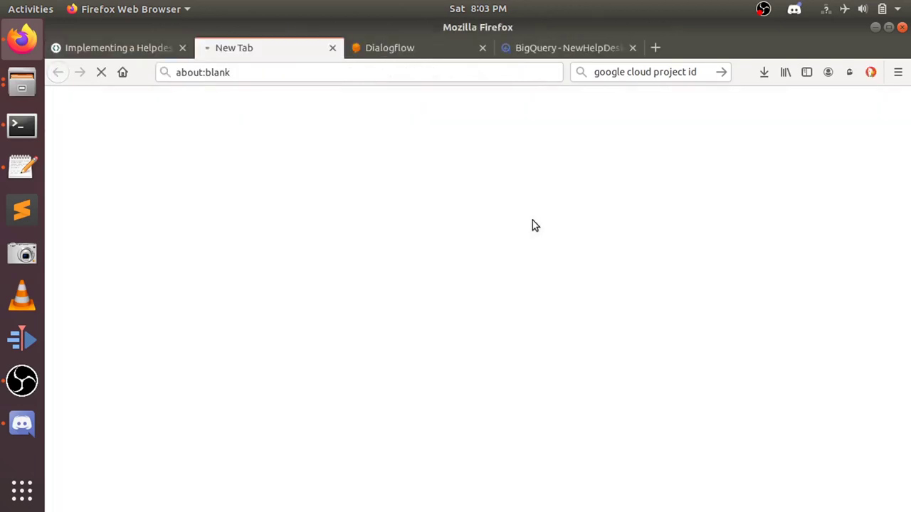
pyautogui.click(393, 50)
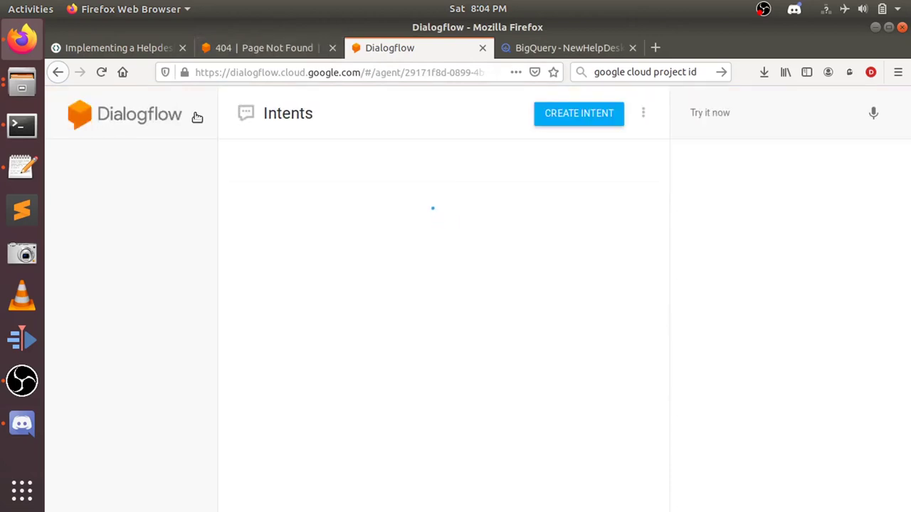
# Close the slot-filling page's tab and read the codelab's Troubleshooting Fulfillment & Logging section
pyautogui.click(256, 41)
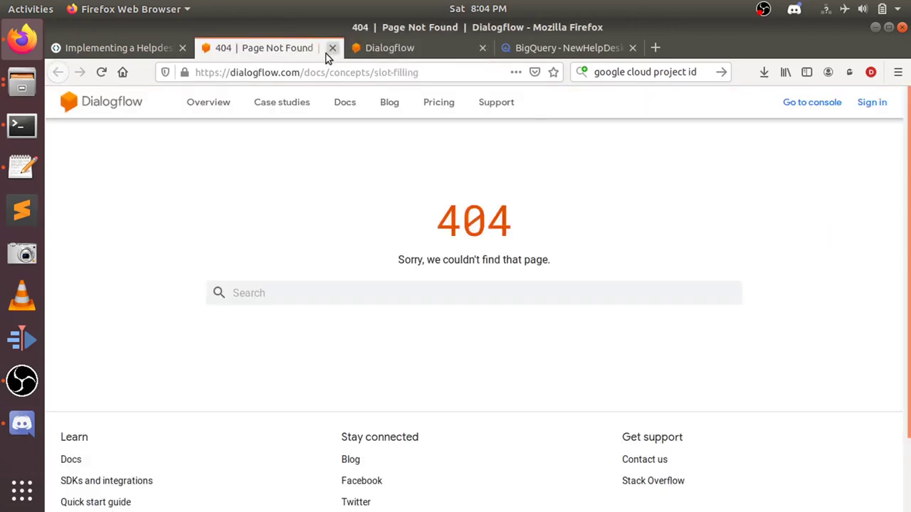
pyautogui.click(331, 48)
pyautogui.click(133, 47)
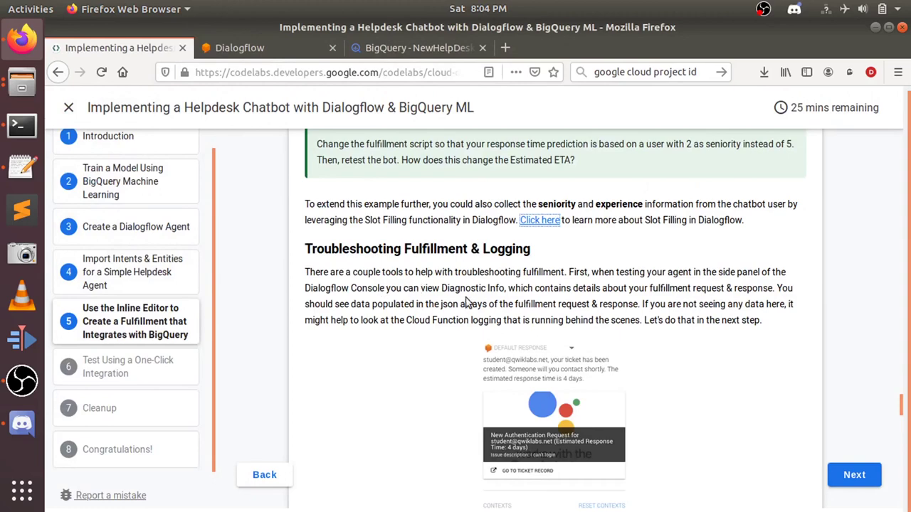
pyautogui.scroll(-1, 396, 344)
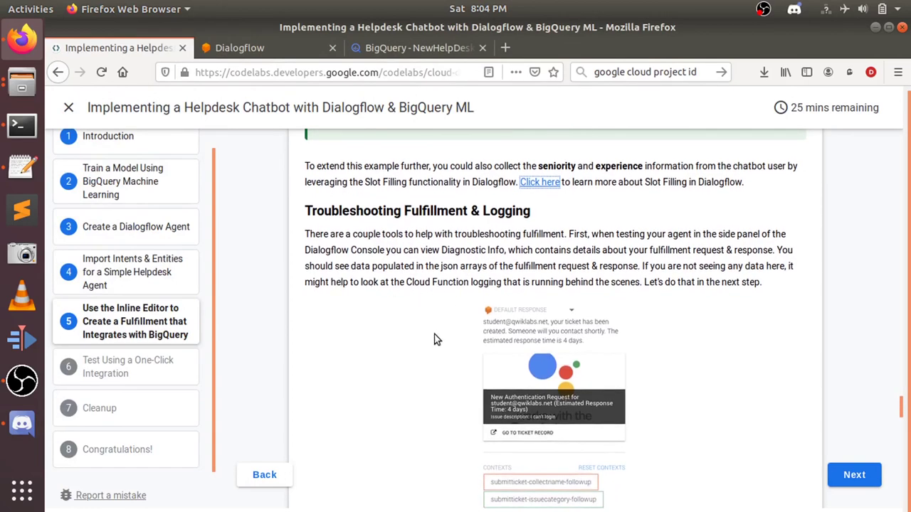
pyautogui.scroll(-1, 436, 340)
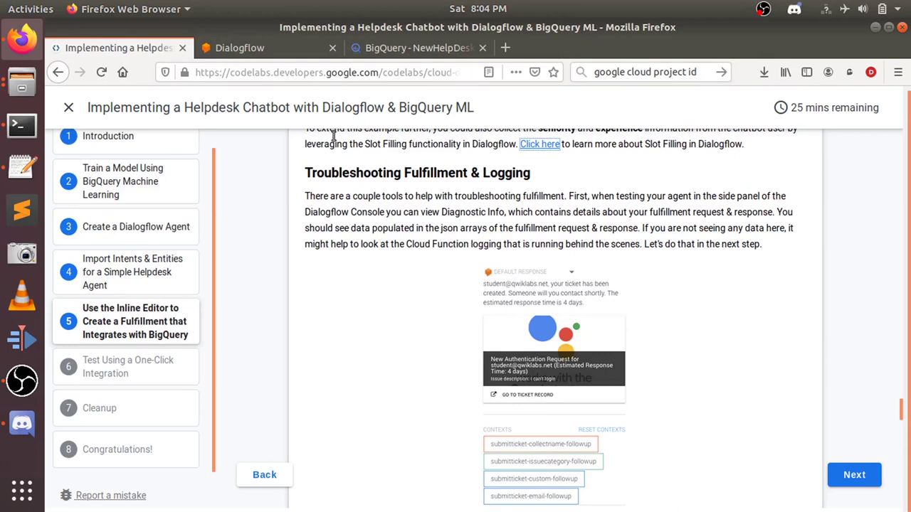
# Return to the Dialogflow console and test the agent with the messages "hi" and "I am having problem."
pyautogui.click(292, 47)
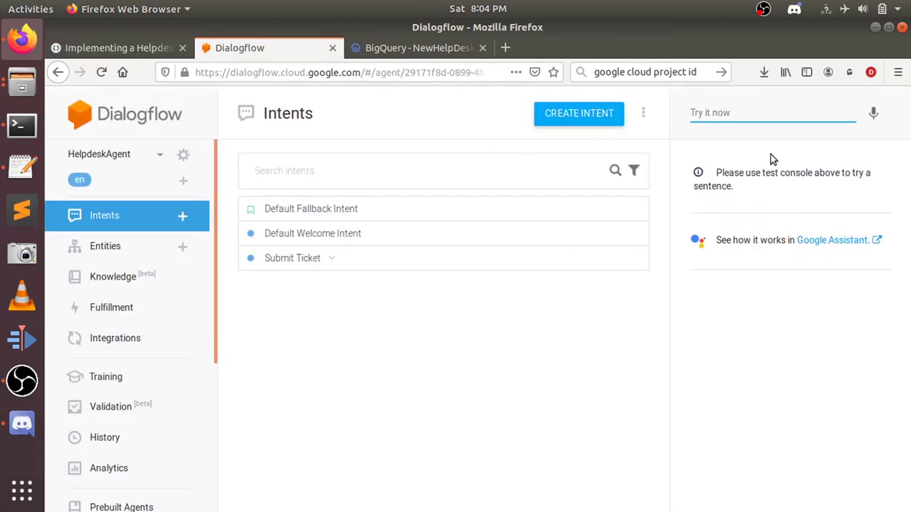
pyautogui.click(721, 115)
pyautogui.write('hi')
pyautogui.press('Return')
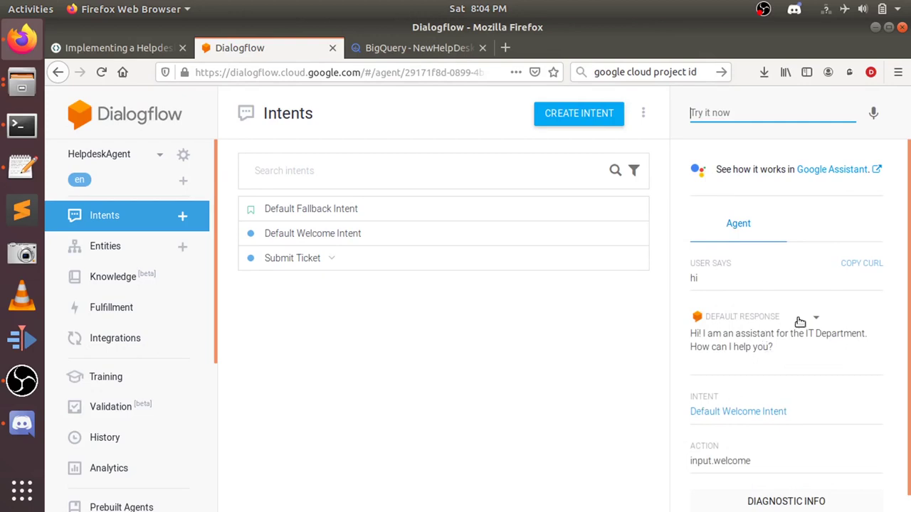
pyautogui.click(733, 118)
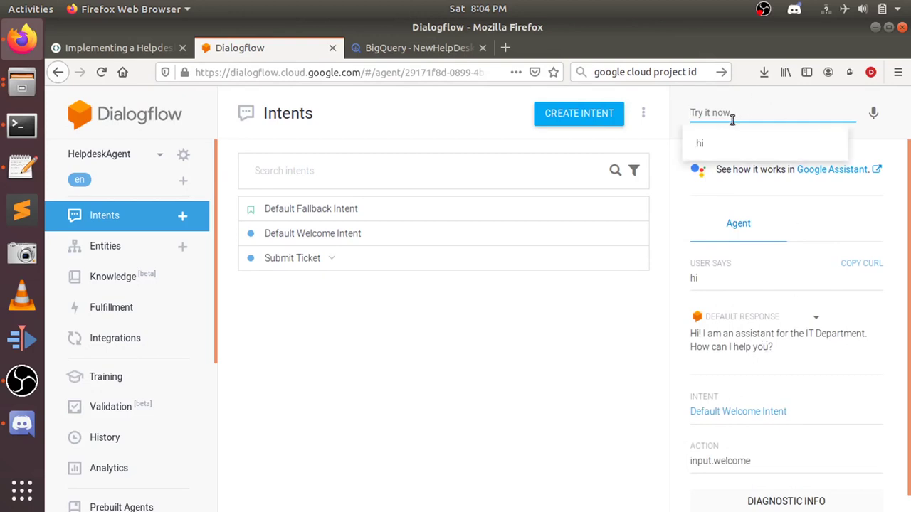
pyautogui.write('I am')
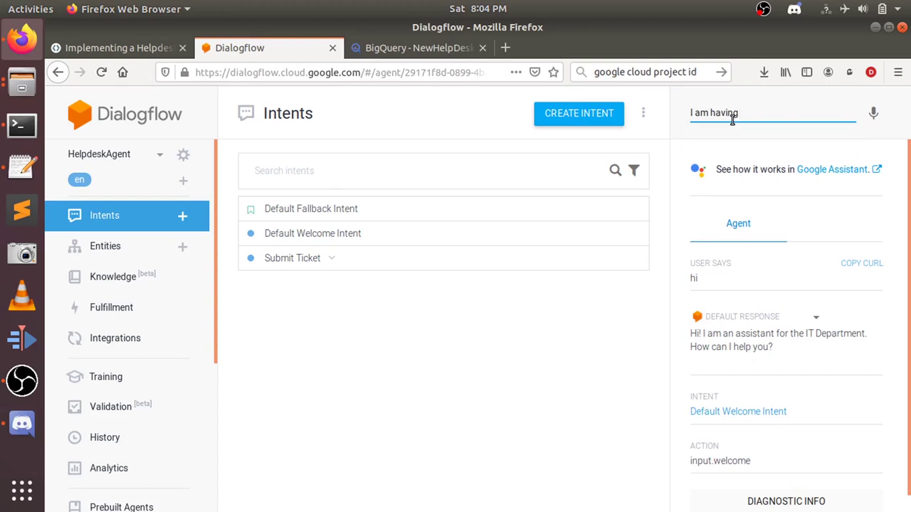
pyautogui.write('having problem.')
pyautogui.press('Return')
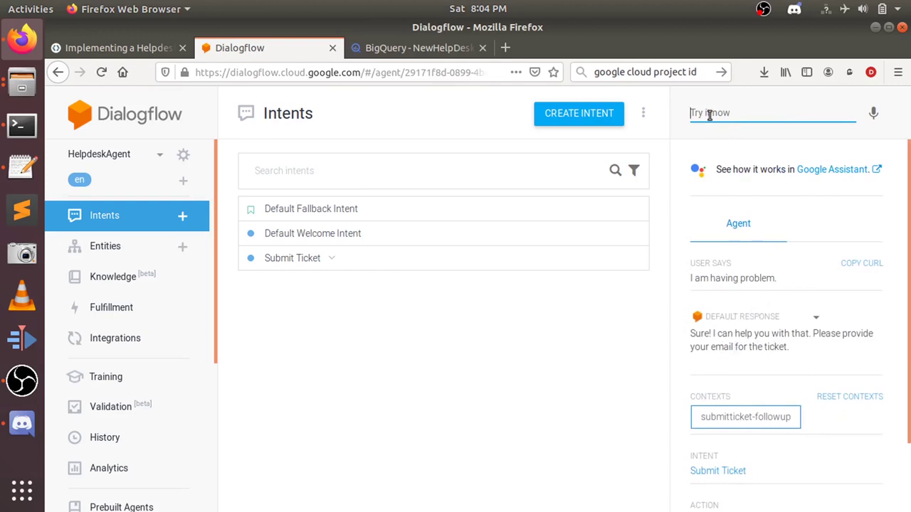
# Send the agent "my internet is not working." twice, followed by "no", in the test console
pyautogui.write('my internet is not work')
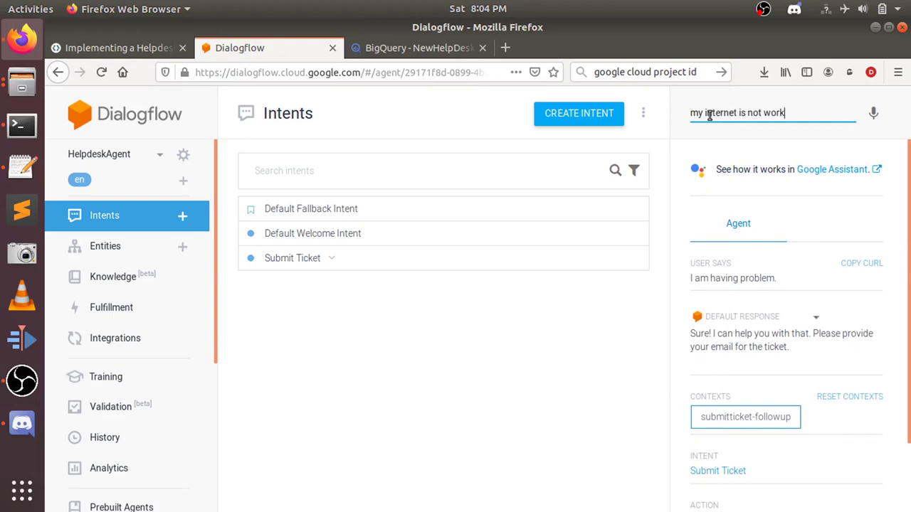
pyautogui.write('ing.')
pyautogui.press('Return')
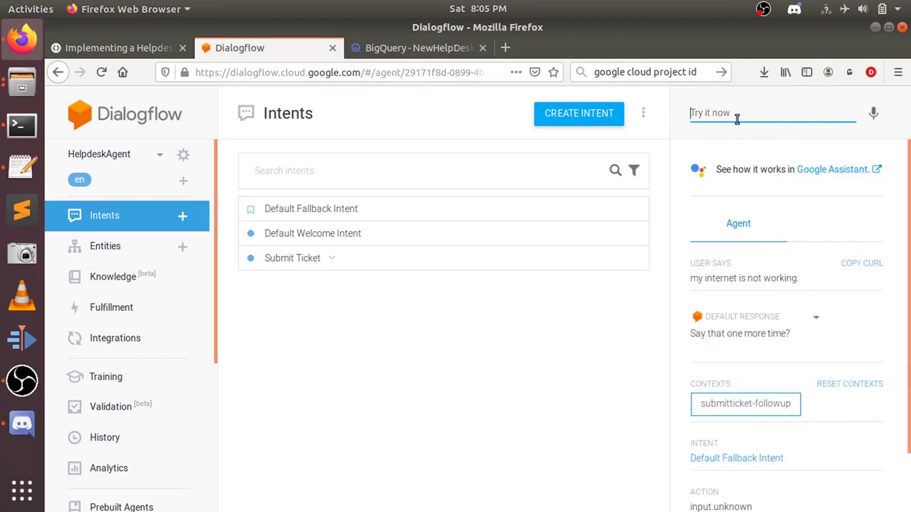
pyautogui.write('my')
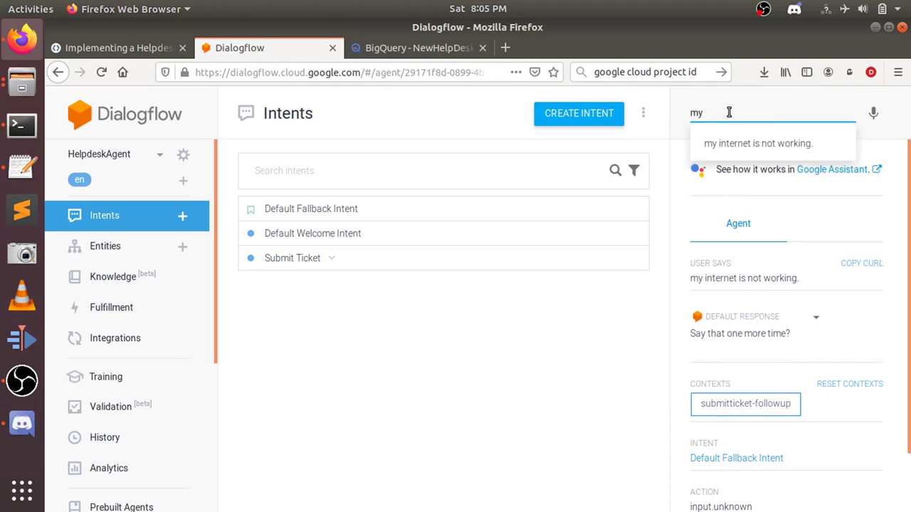
pyautogui.press('Down')
pyautogui.press('Return')
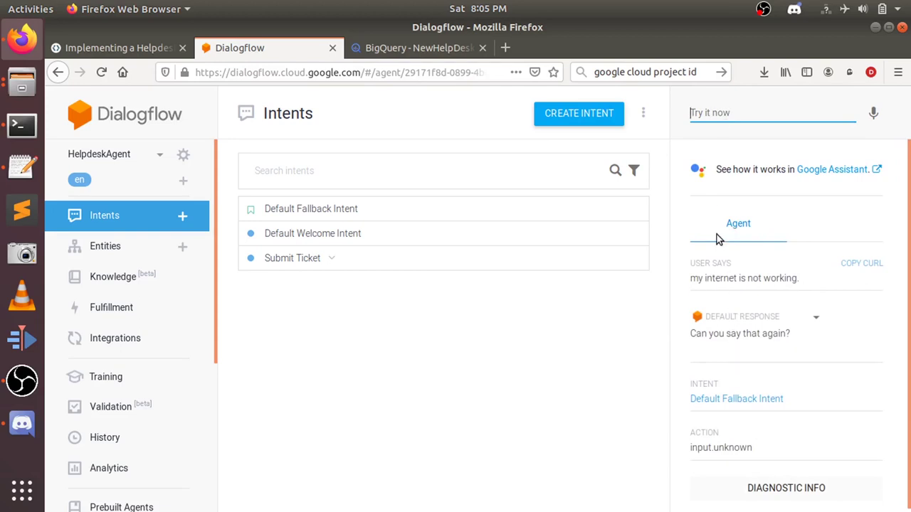
pyautogui.write('no')
pyautogui.press('Return')
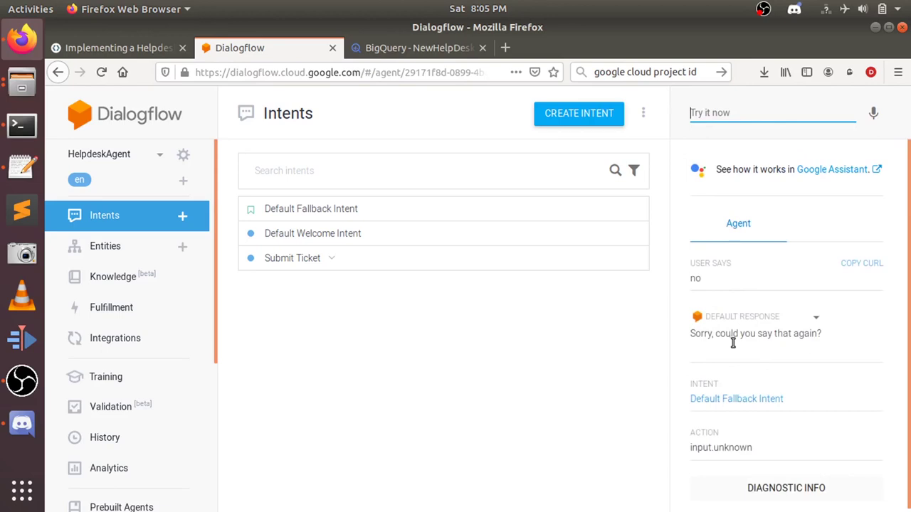
pyautogui.click(559, 362)
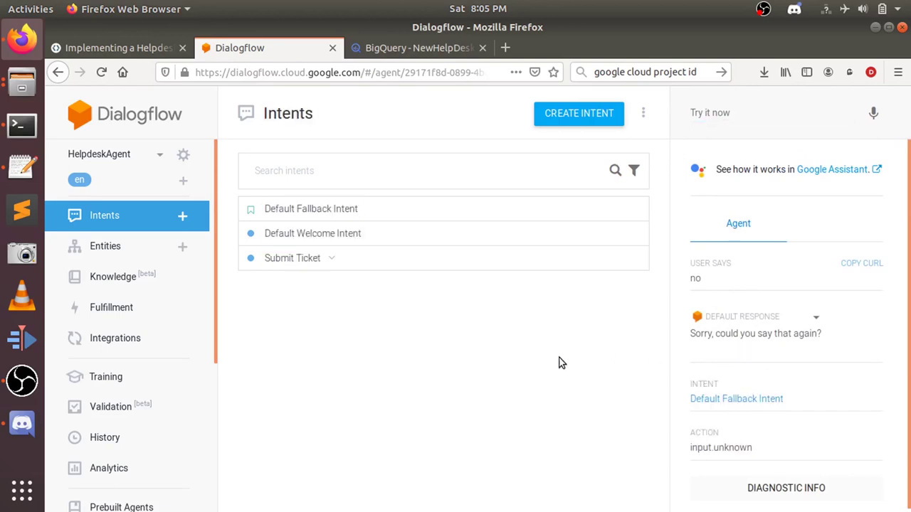
# Examine the codelab's example test response and its Diagnostic info with the fulfillment request, response and status
pyautogui.click(140, 52)
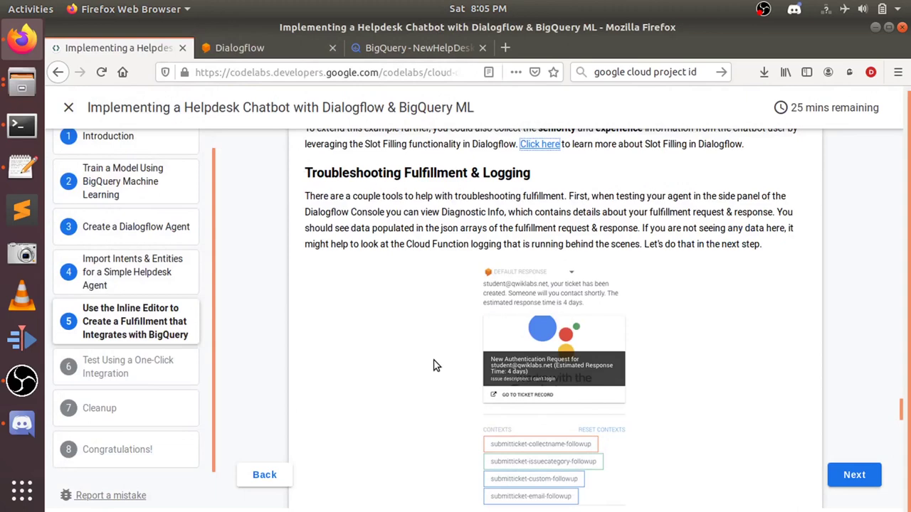
pyautogui.scroll(-3, 429, 285)
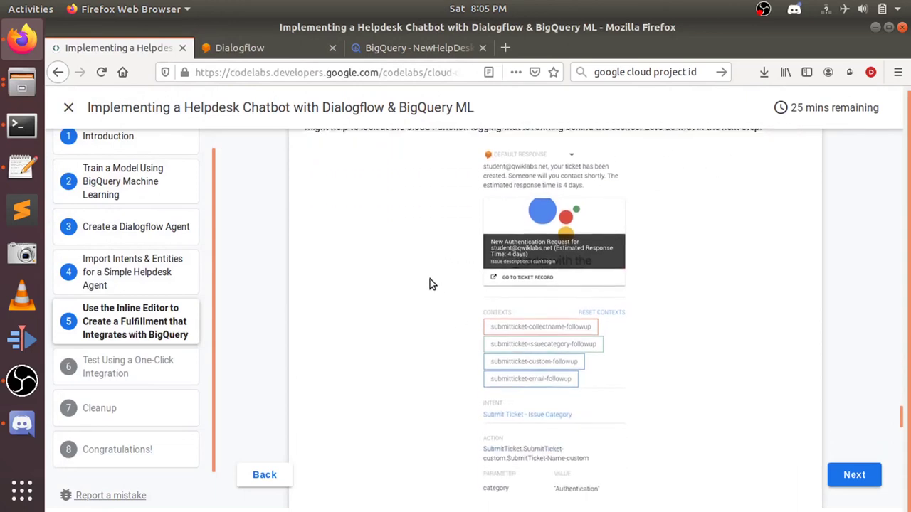
pyautogui.scroll(-3, 430, 284)
pyautogui.scroll(-3, 430, 284)
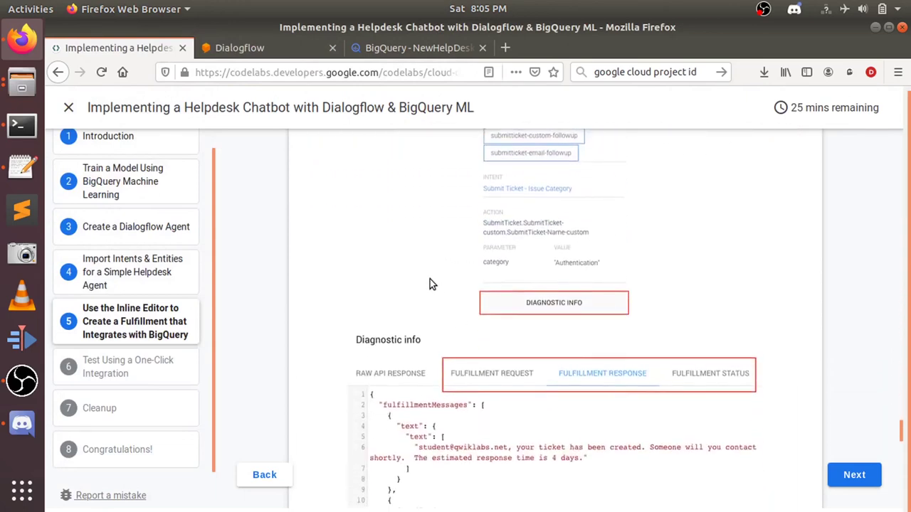
pyautogui.scroll(-2, 430, 284)
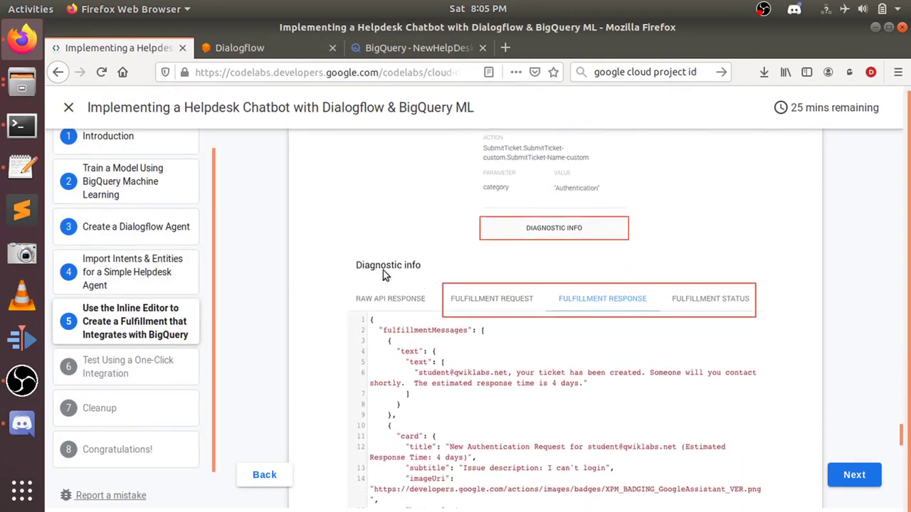
pyautogui.scroll(-2, 501, 281)
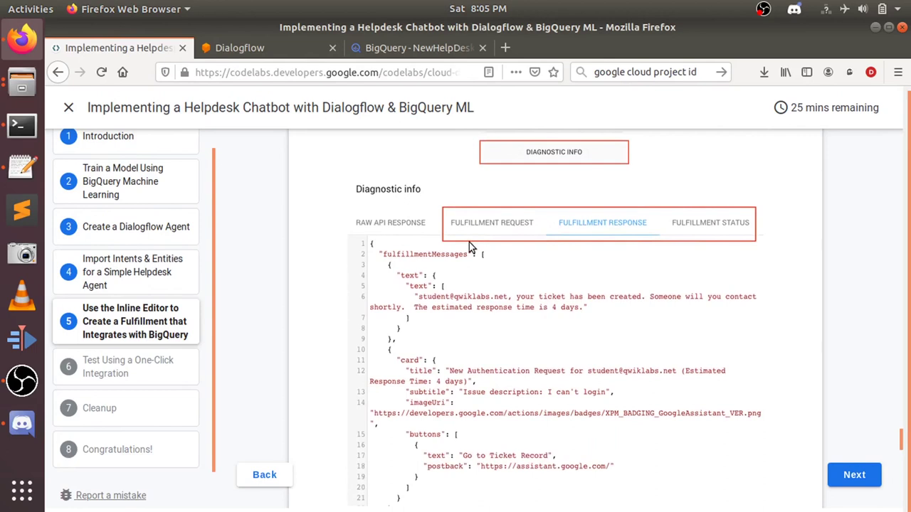
pyautogui.scroll(5, 468, 242)
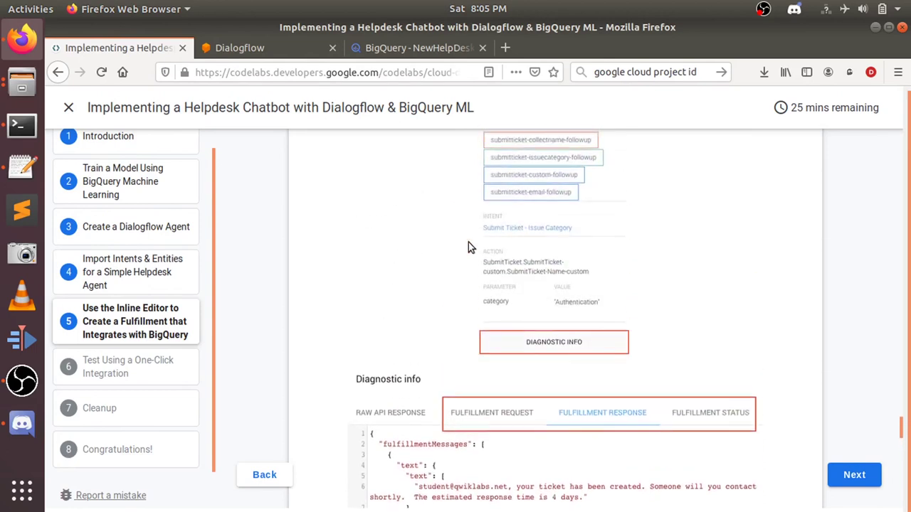
# Inspect the raw API response in the Diagnostic info for the agent's last reply, including the project name, and close it
pyautogui.click(313, 48)
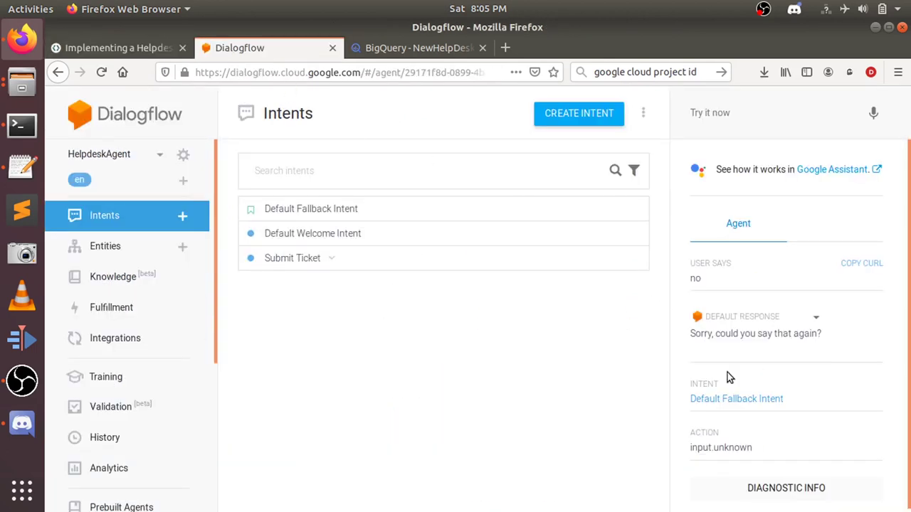
pyautogui.click(756, 489)
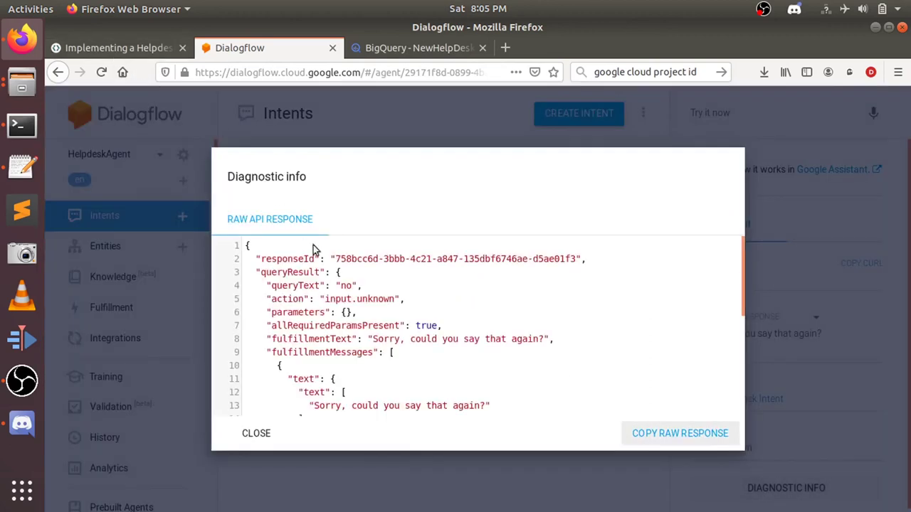
pyautogui.scroll(-2, 329, 287)
pyautogui.scroll(2, 328, 287)
pyautogui.scroll(-5, 329, 287)
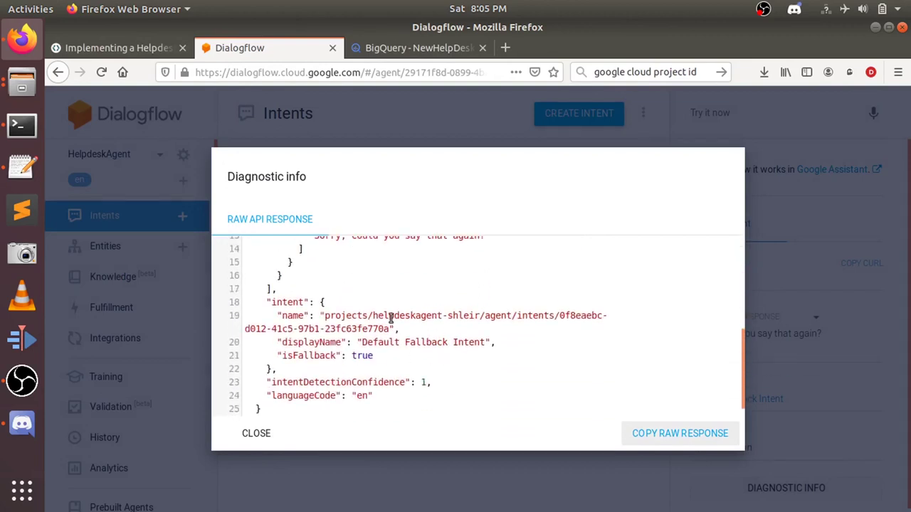
pyautogui.moveTo(377, 318); pyautogui.dragTo(464, 322)
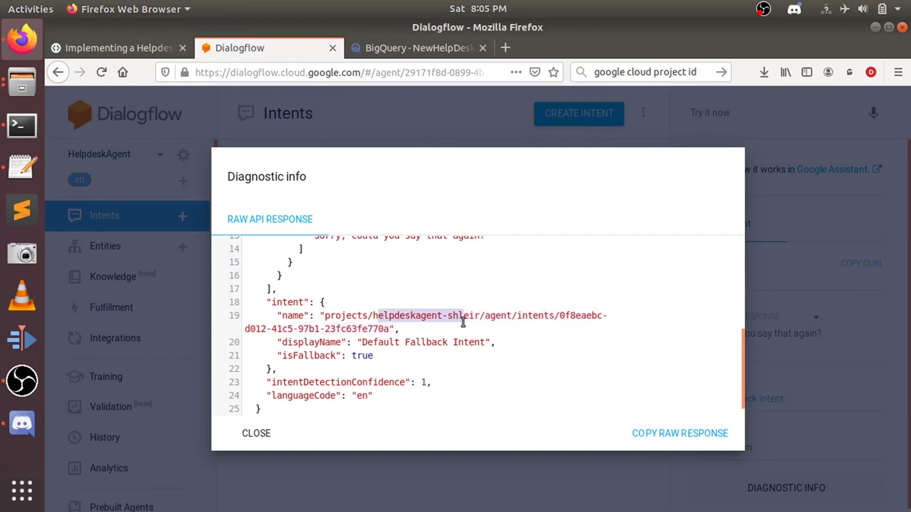
pyautogui.click(420, 335)
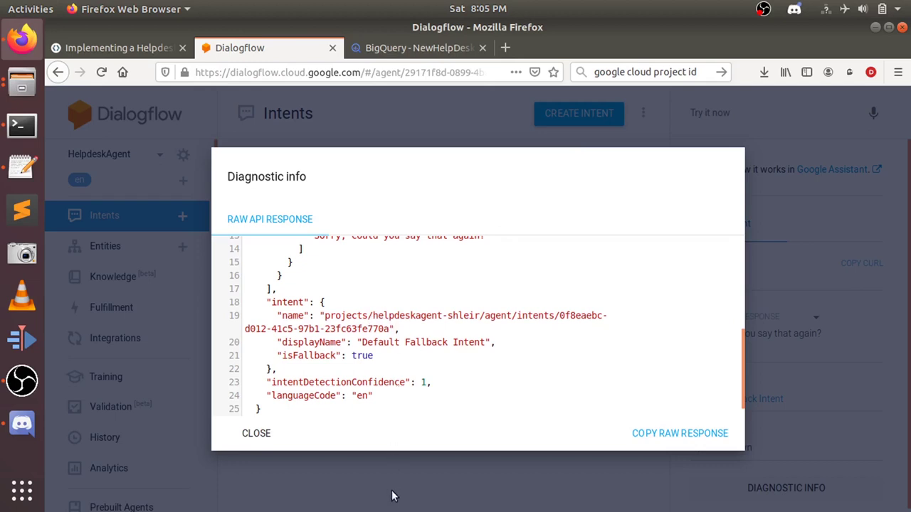
pyautogui.scroll(-1, 571, 403)
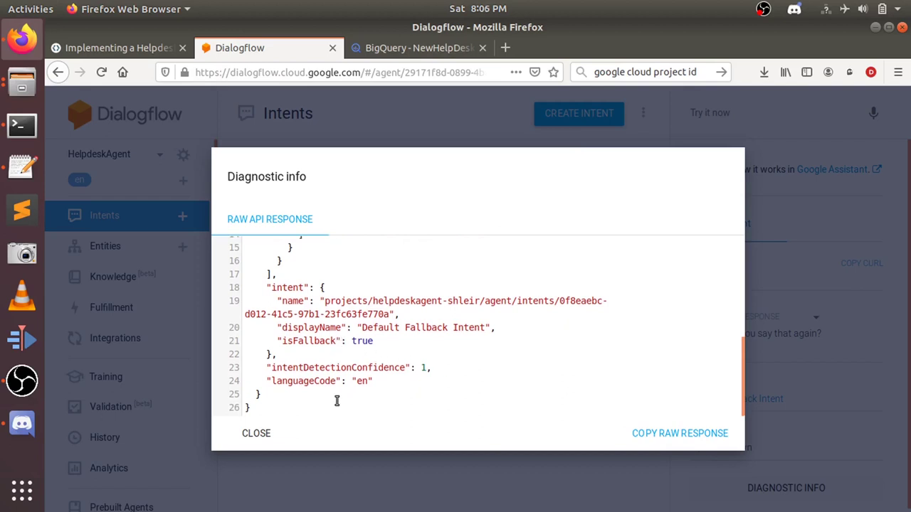
pyautogui.click(422, 481)
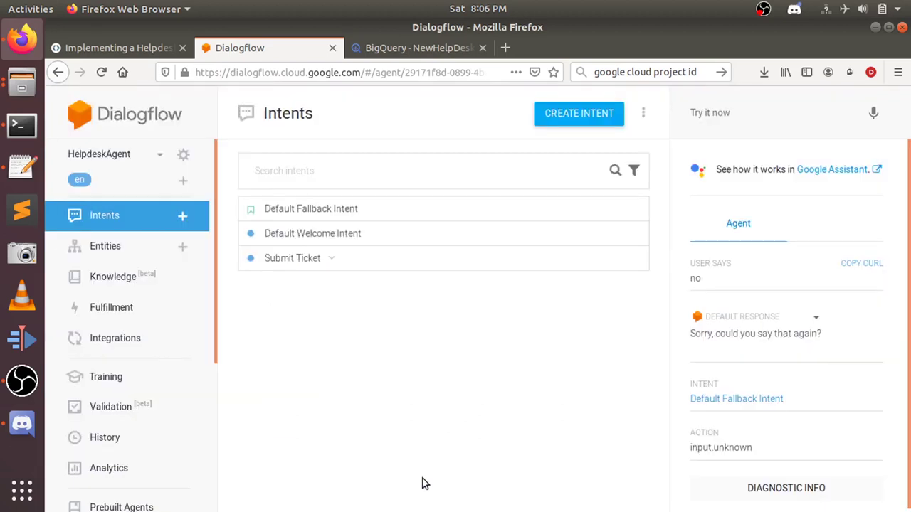
# Search the web in a new tab for "how to set project in dialogflow"
pyautogui.click(505, 47)
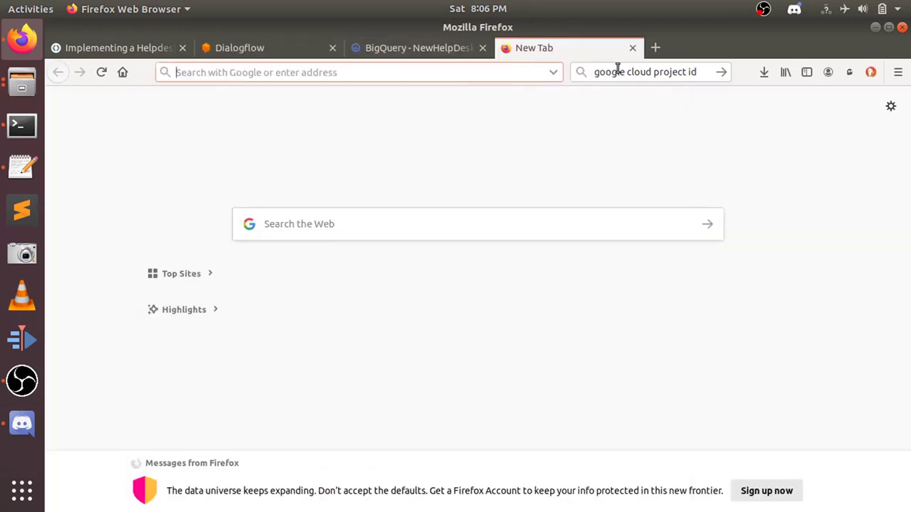
pyautogui.click(617, 70)
pyautogui.write('how')
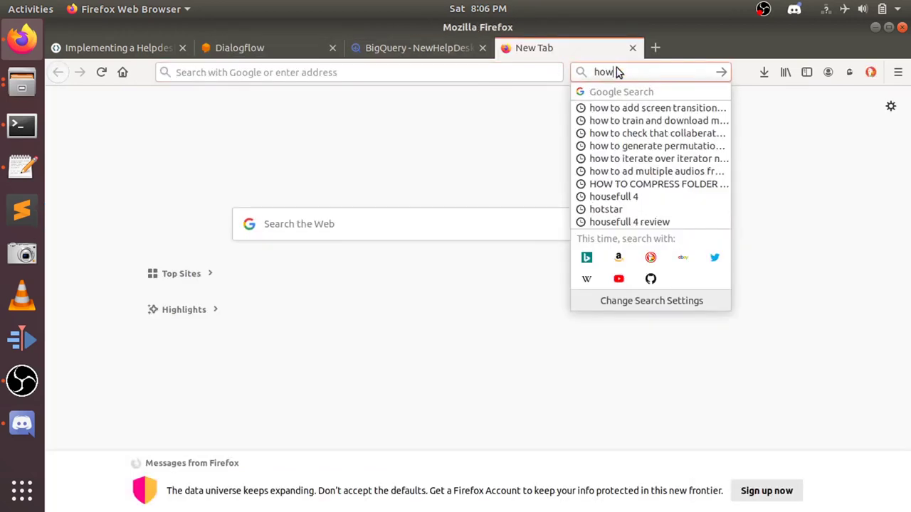
pyautogui.write(' to sey ')
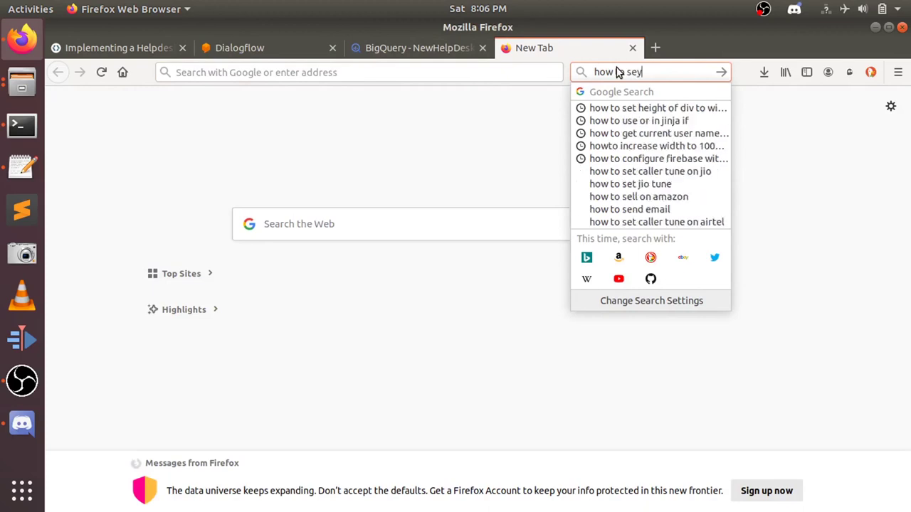
pyautogui.press('BackSpace')
pyautogui.press('BackSpace')
pyautogui.write('t p')
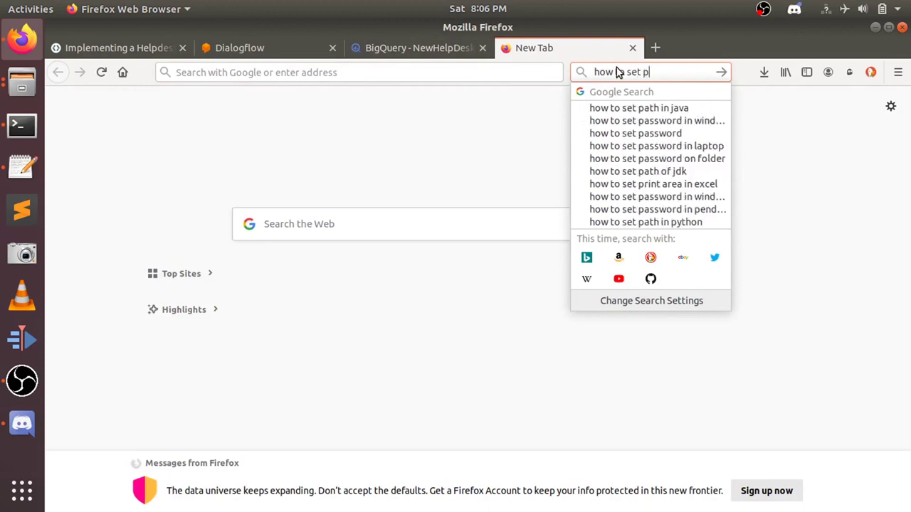
pyautogui.write('roject i')
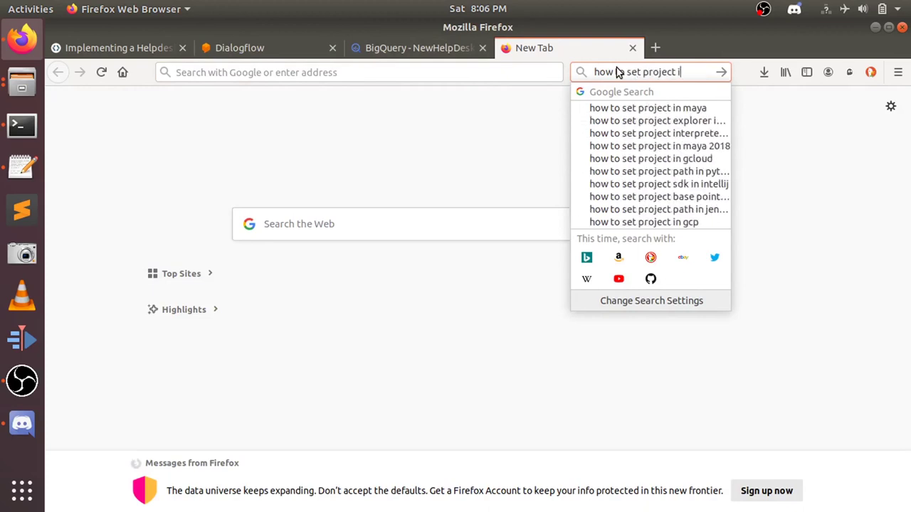
pyautogui.write('n dial')
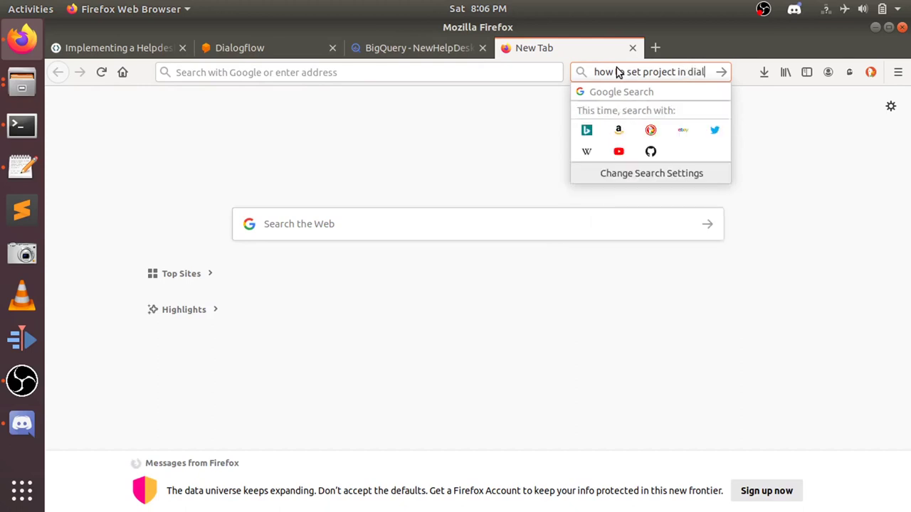
pyautogui.write('ogflow')
pyautogui.press('Return')
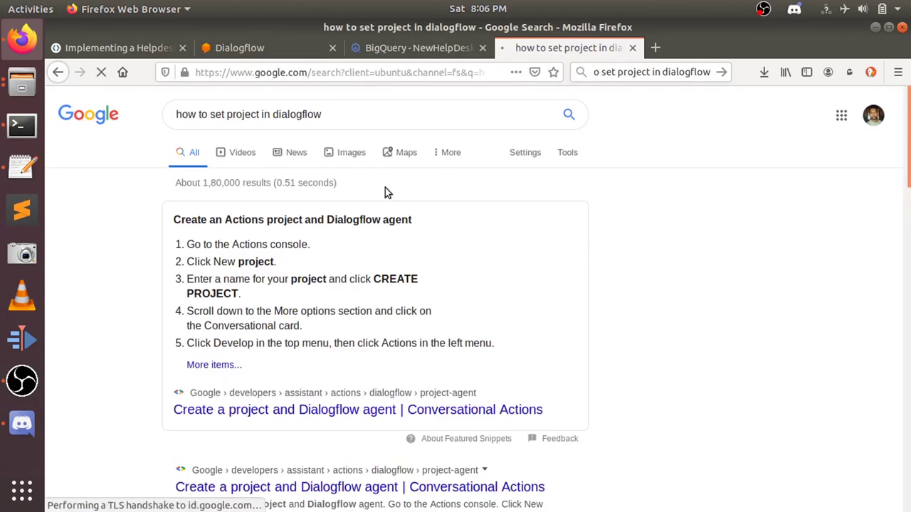
# Read the featured search answer on creating a project, and look through the HelpdeskAgent console's navigation for a project setting
pyautogui.scroll(-1, 327, 278)
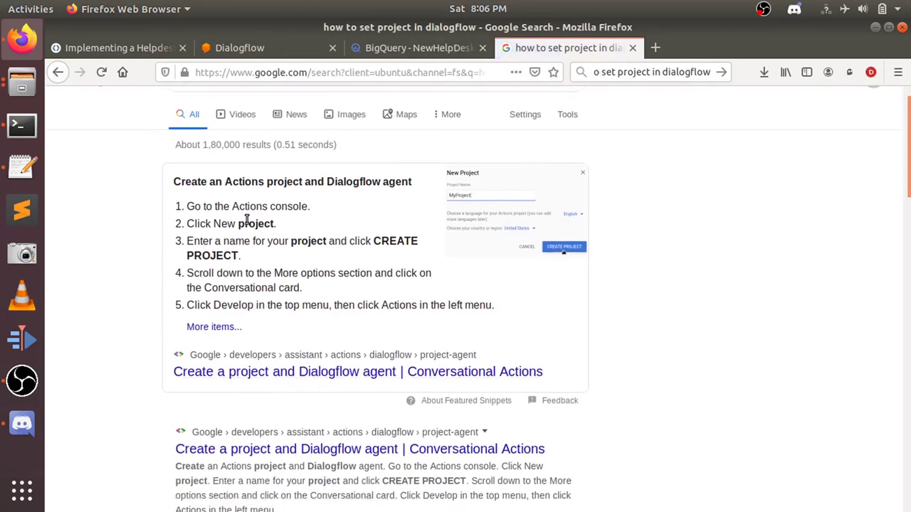
pyautogui.click(273, 49)
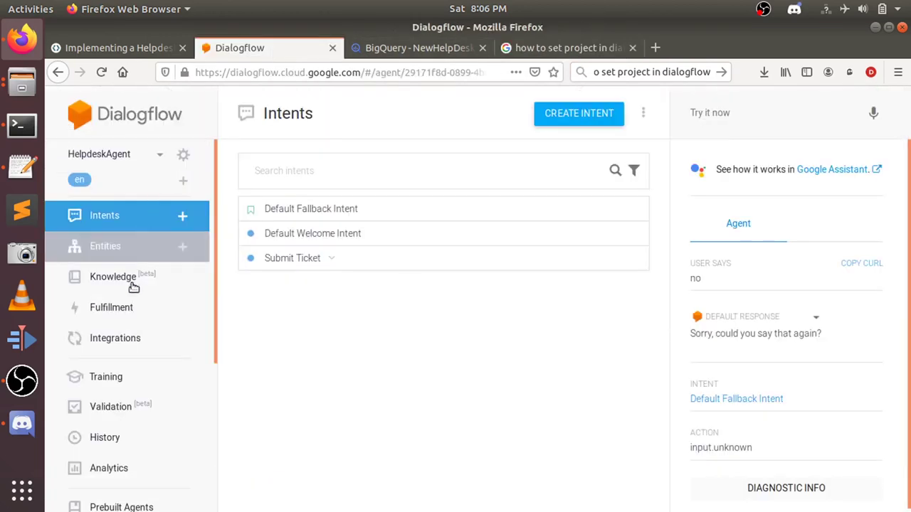
pyautogui.scroll(-1, 134, 373)
pyautogui.scroll(-4, 135, 374)
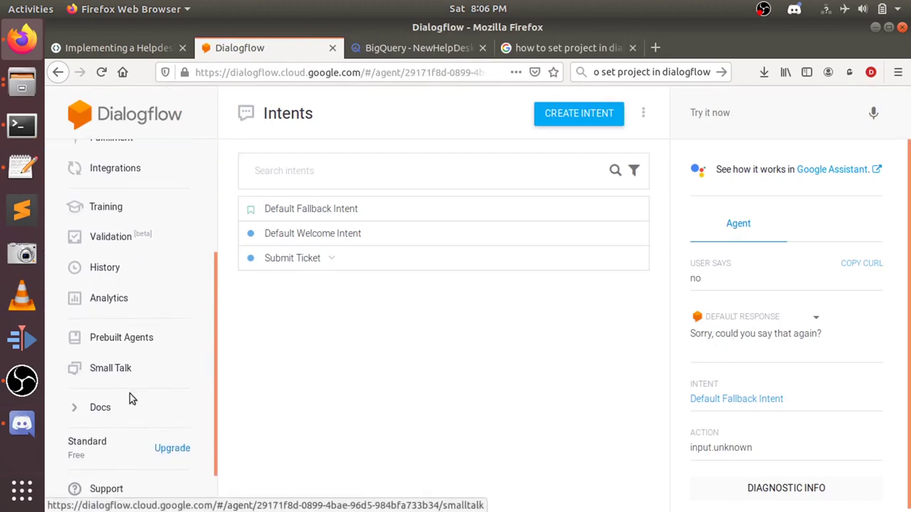
pyautogui.scroll(5, 131, 400)
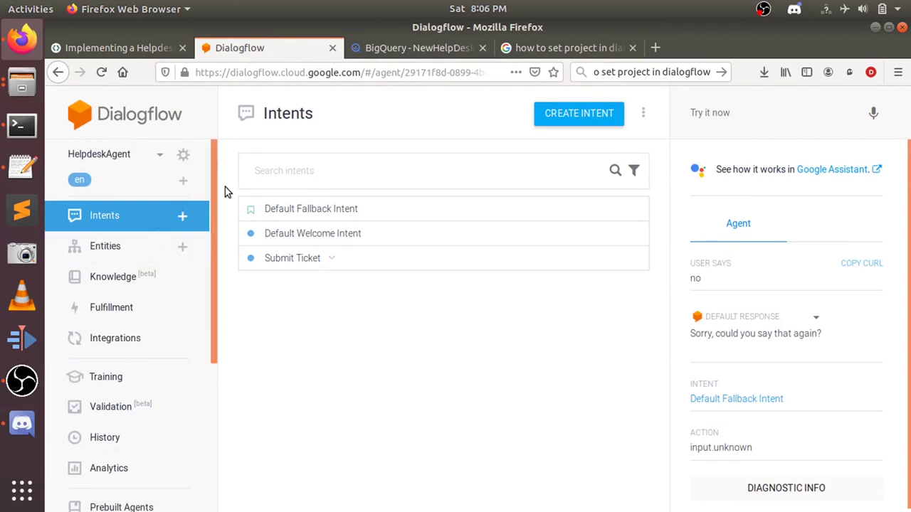
# Open the "Create a project and Dialogflow agent" guide from the search results and read its instructions for creating an Actions project
pyautogui.click(518, 52)
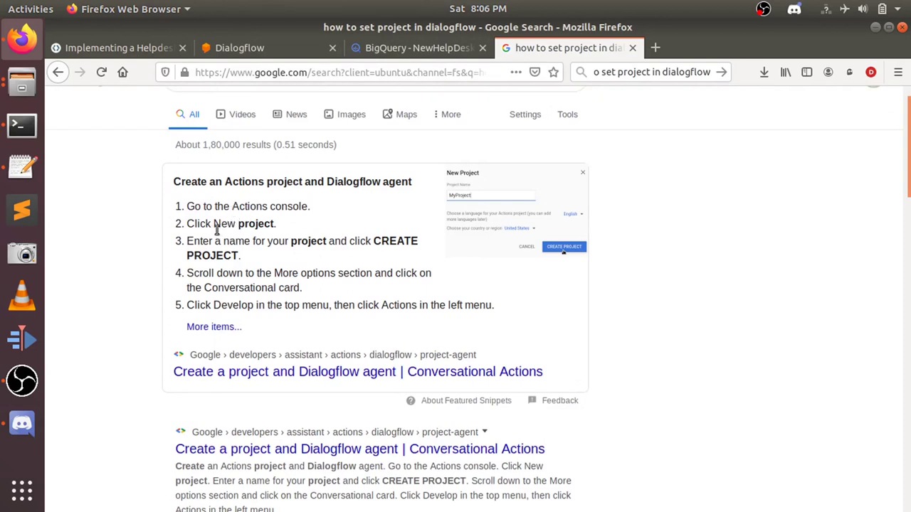
pyautogui.click(235, 377)
pyautogui.scroll(-10, 237, 377)
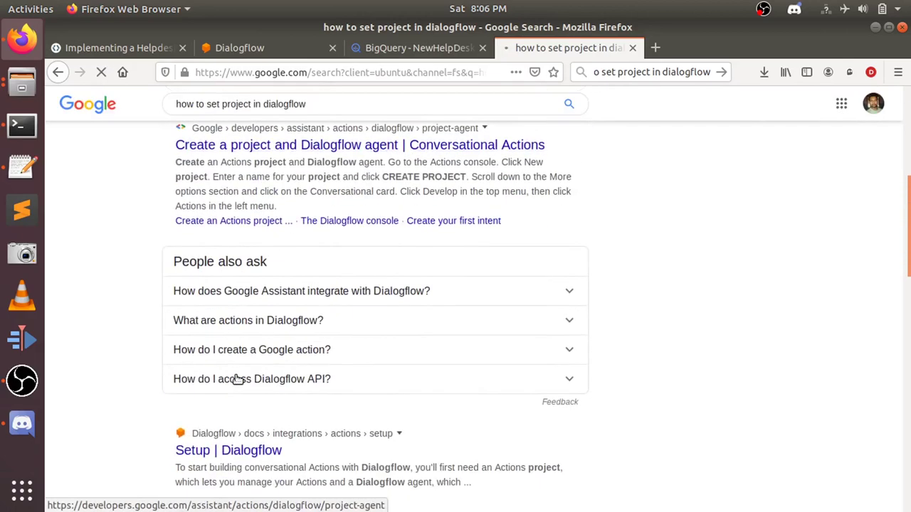
pyautogui.scroll(-4, 237, 377)
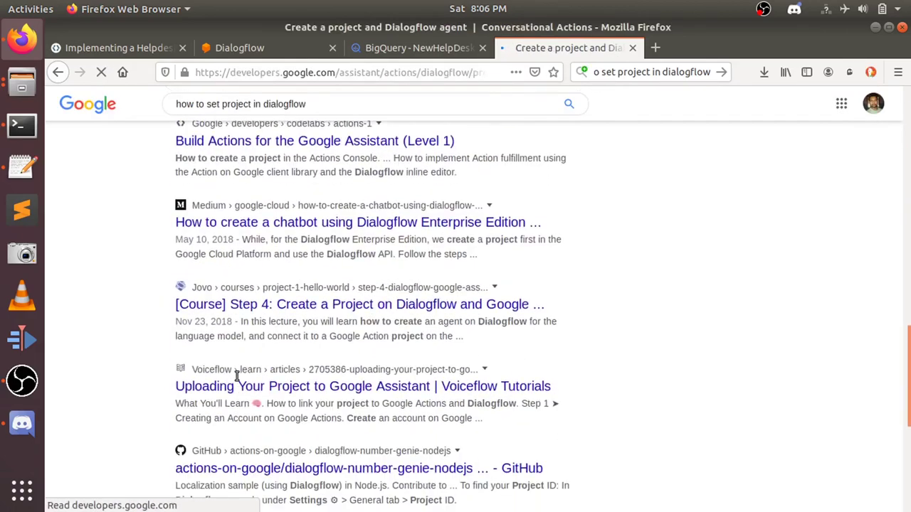
pyautogui.scroll(-3, 366, 375)
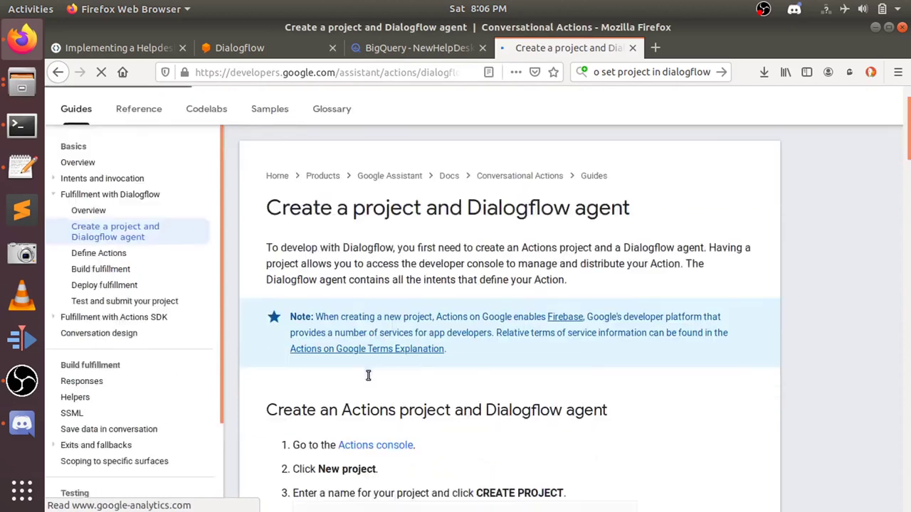
pyautogui.scroll(-1, 368, 379)
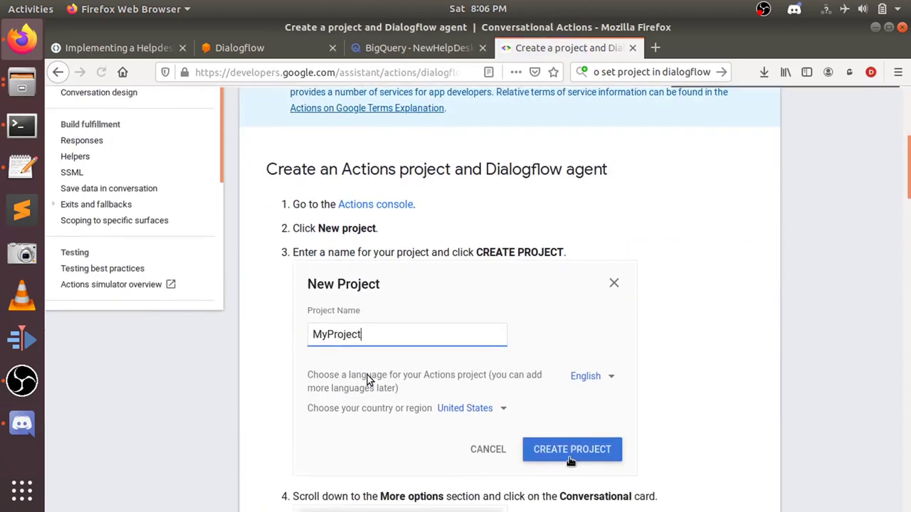